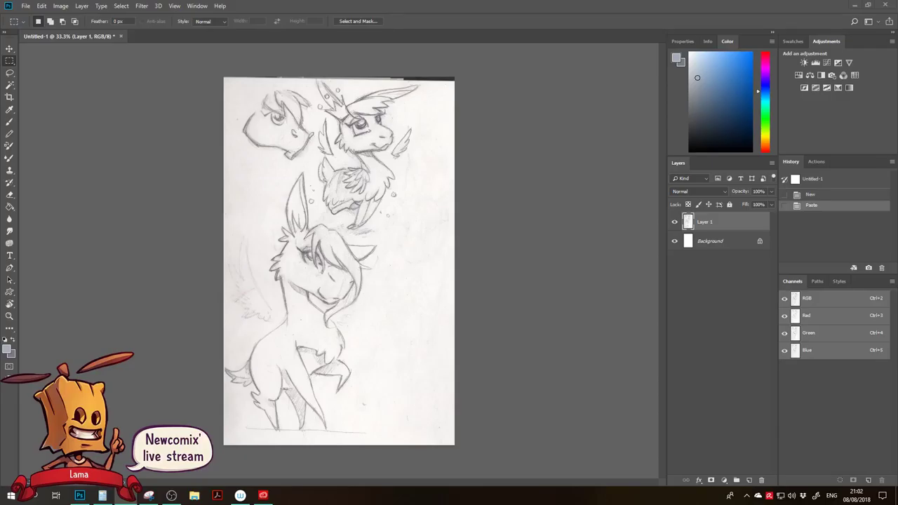
Lasso the large full-body character in the lower part of the scan and paste a copy of it on a new layer.
{"action": "key", "text": "z"}
{"action": "left_click", "coordinate": [342, 159]}
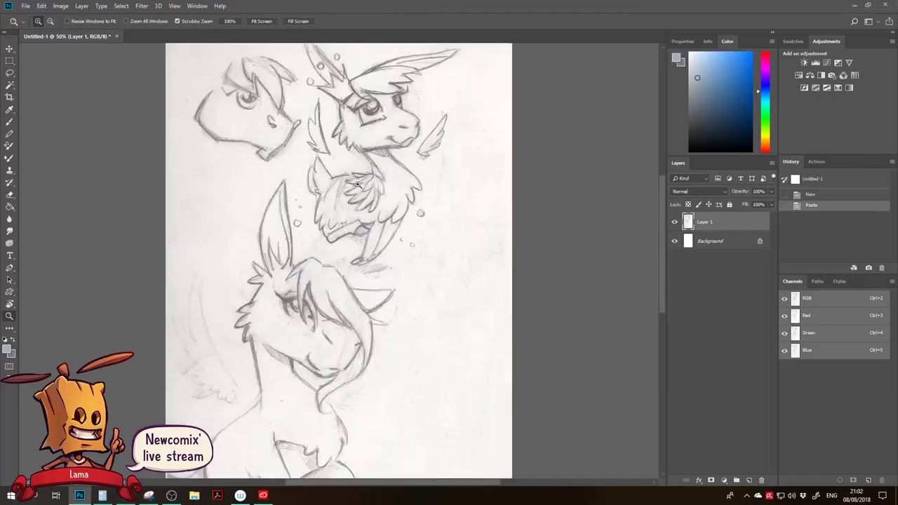
{"action": "scroll", "coordinate": [346, 179], "scroll_direction": "down", "scroll_amount": 3}
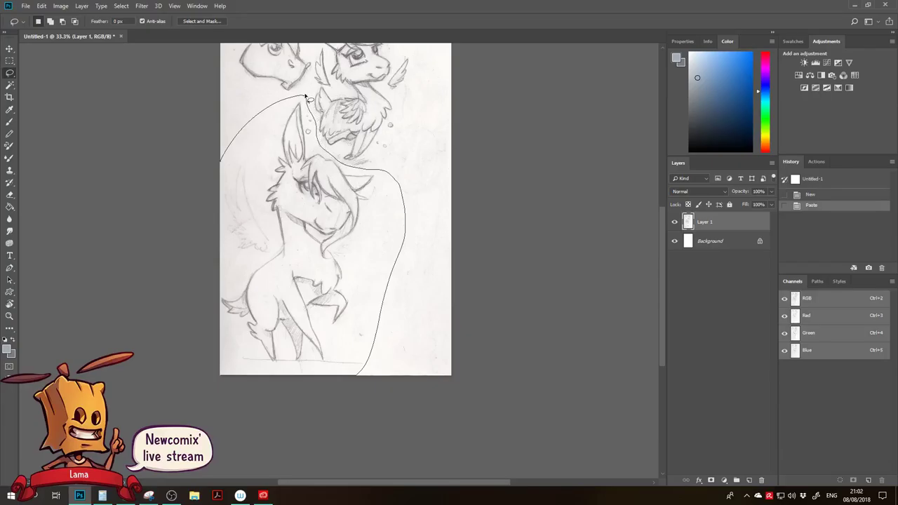
{"action": "left_click_drag", "start_coordinate": [309, 98], "coordinate": [309, 97]}
{"action": "mouse_move", "coordinate": [308, 97]}
{"action": "left_mouse_down"}
{"action": "mouse_move", "coordinate": [305, 139]}
{"action": "mouse_move", "coordinate": [360, 118]}
{"action": "mouse_move", "coordinate": [367, 256]}
{"action": "mouse_move", "coordinate": [394, 222]}
{"action": "mouse_move", "coordinate": [380, 234]}
{"action": "mouse_move", "coordinate": [411, 175]}
{"action": "left_mouse_up"}
{"action": "key", "text": "ctrl+c"}
{"action": "key", "text": "ctrl+v"}
Move the pasted full-body character and enlarge it to about 131% so that it fills the page height.
{"action": "key", "text": "v"}
{"action": "key", "text": "ctrl+t"}
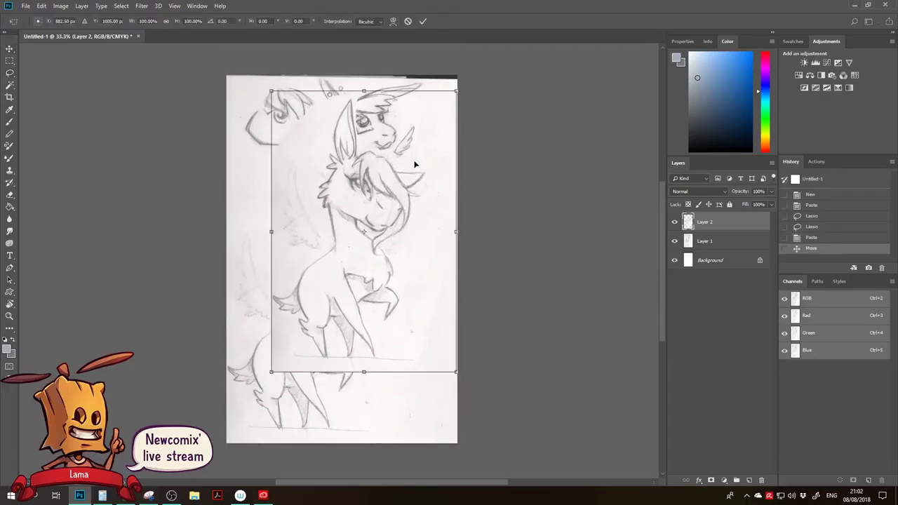
{"action": "left_click_drag", "start_coordinate": [456, 90], "coordinate": [524, 74]}
{"action": "mouse_move", "coordinate": [396, 154]}
{"action": "left_mouse_down"}
{"action": "mouse_move", "coordinate": [385, 202]}
{"action": "mouse_move", "coordinate": [405, 172]}
{"action": "left_mouse_up"}
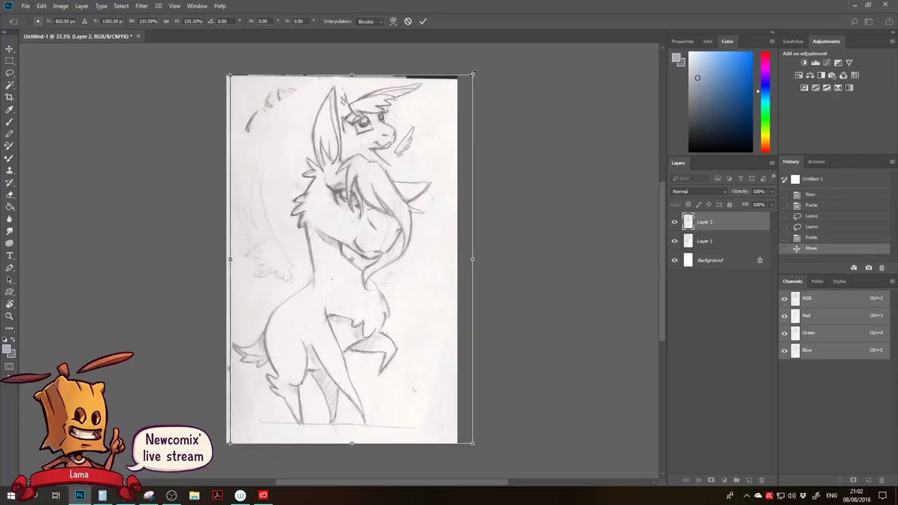
{"action": "left_click", "coordinate": [422, 21]}
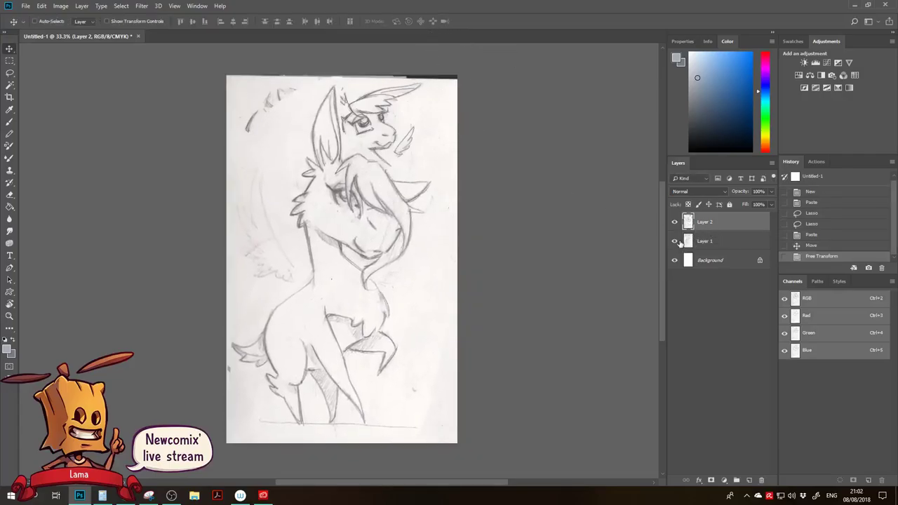
Darken the enlarged full-body sketch with Levels, setting the input black point to 94.
{"action": "key", "text": "ctrl+l"}
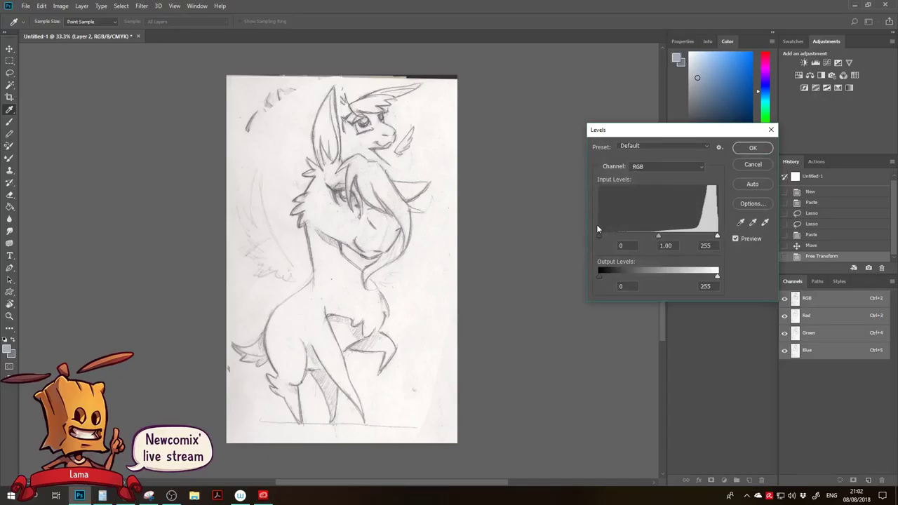
{"action": "mouse_move", "coordinate": [606, 239]}
{"action": "left_mouse_down"}
{"action": "mouse_move", "coordinate": [661, 239]}
{"action": "mouse_move", "coordinate": [643, 239]}
{"action": "left_mouse_up"}
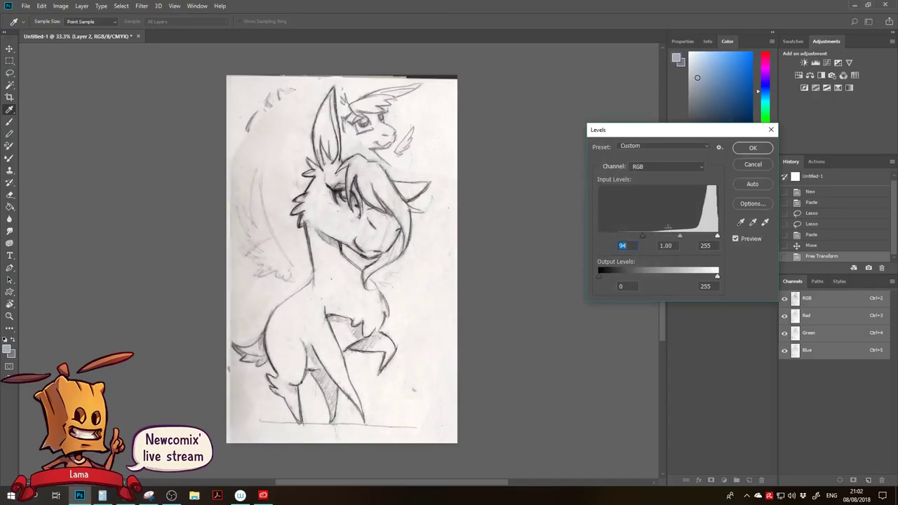
{"action": "left_click", "coordinate": [754, 152]}
Bring Layer 1 above Layer 2 and paste a lassoed copy of its crowned, winged character on a new layer.
{"action": "left_click", "coordinate": [703, 243]}
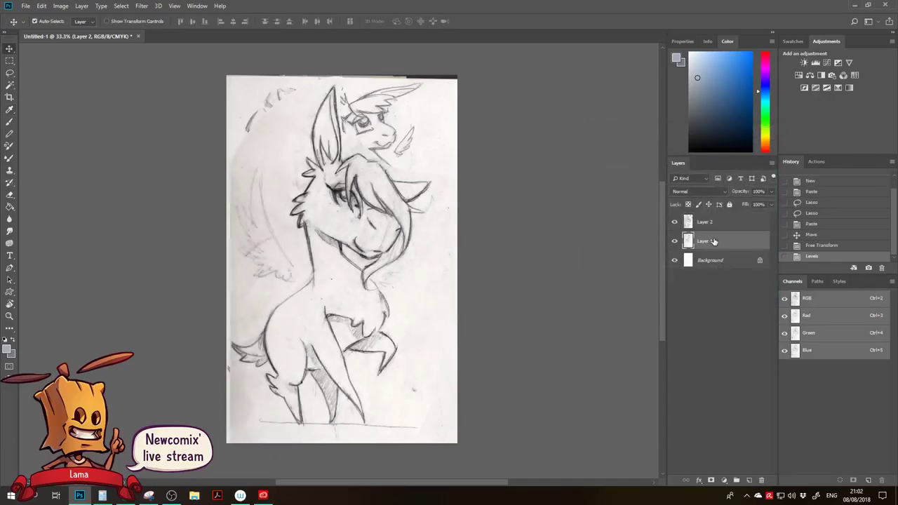
{"action": "left_click_drag", "start_coordinate": [703, 243], "coordinate": [707, 225]}
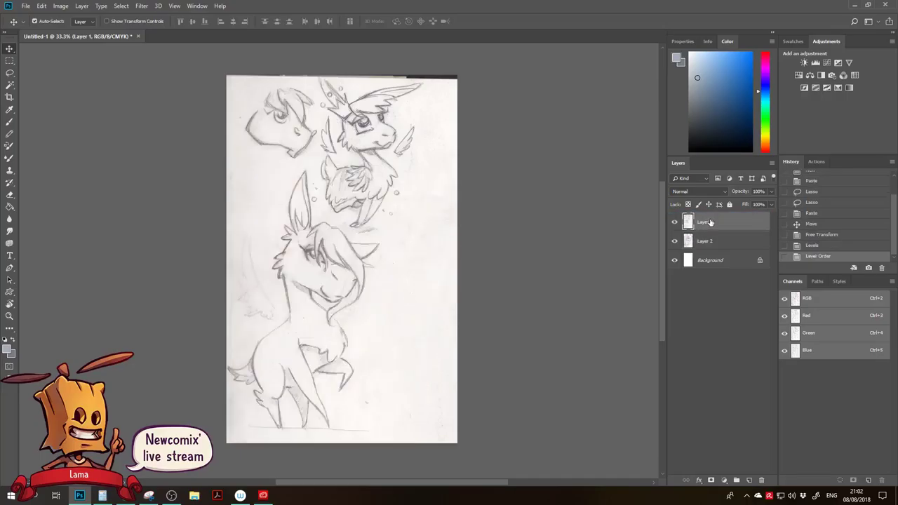
{"action": "key", "text": "l"}
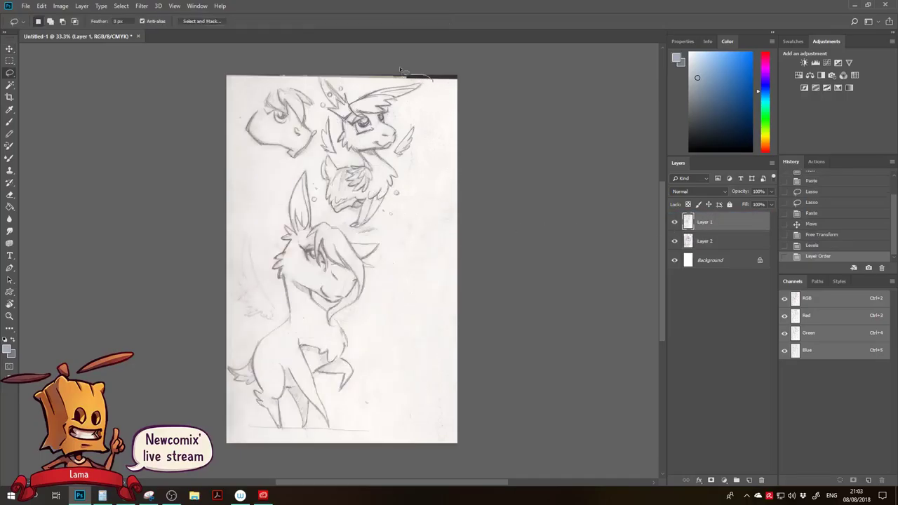
{"action": "mouse_move", "coordinate": [309, 77]}
{"action": "left_mouse_down"}
{"action": "mouse_move", "coordinate": [319, 122]}
{"action": "mouse_move", "coordinate": [310, 194]}
{"action": "mouse_move", "coordinate": [317, 218]}
{"action": "mouse_move", "coordinate": [352, 234]}
{"action": "mouse_move", "coordinate": [423, 201]}
{"action": "mouse_move", "coordinate": [471, 114]}
{"action": "left_mouse_up"}
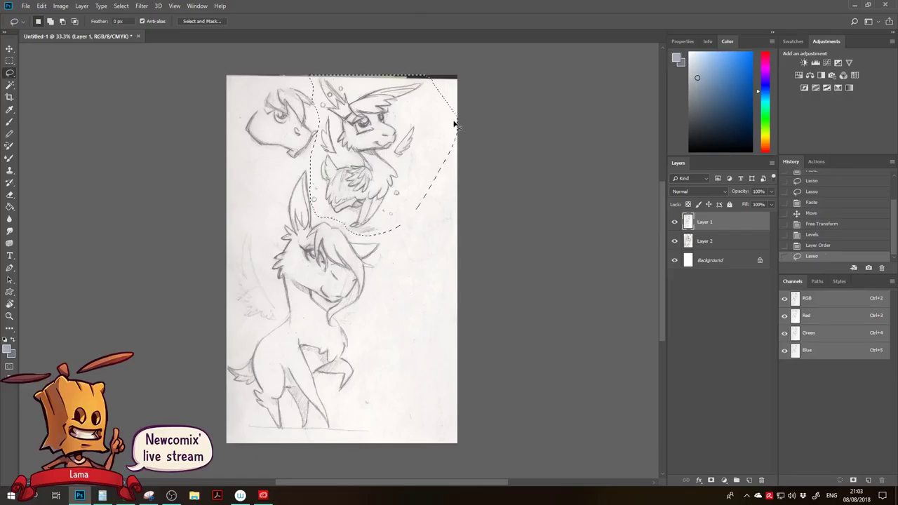
{"action": "key", "text": "ctrl+c"}
{"action": "key", "text": "ctrl+v"}
Hide Layer 2, move the pasted crowned character to mid-page and enlarge it to about 176%.
{"action": "left_click", "coordinate": [674, 260]}
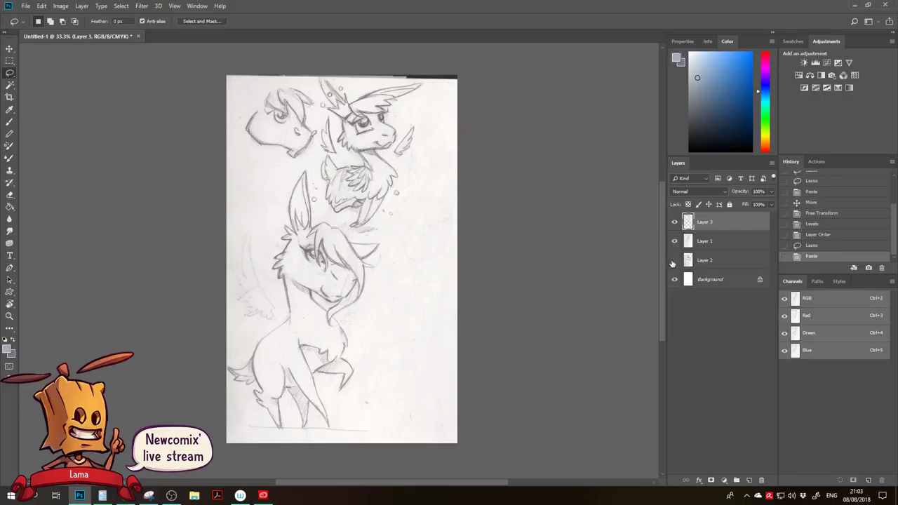
{"action": "key", "text": "ctrl+t"}
{"action": "left_click_drag", "start_coordinate": [407, 192], "coordinate": [370, 291]}
{"action": "left_click_drag", "start_coordinate": [417, 175], "coordinate": [446, 170]}
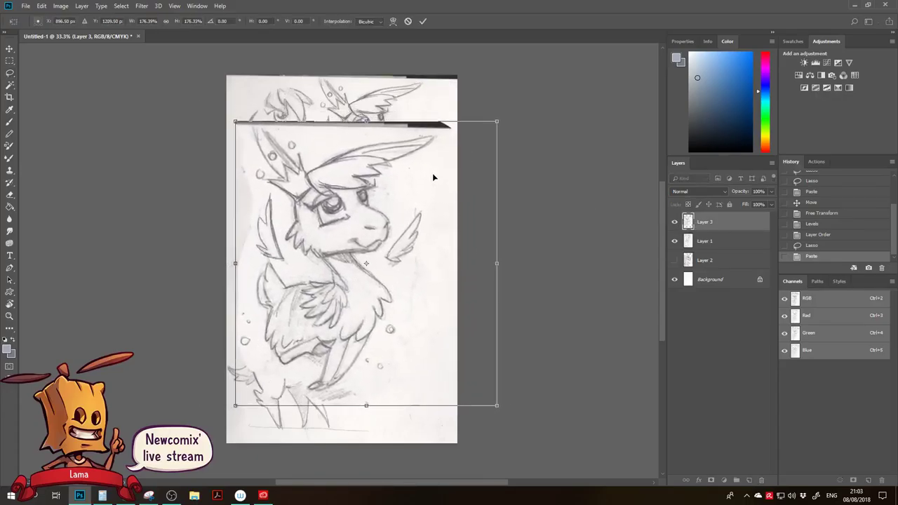
{"action": "left_click", "coordinate": [423, 21]}
Hide the Background layer and delete Layer 2.
{"action": "left_click", "coordinate": [674, 279]}
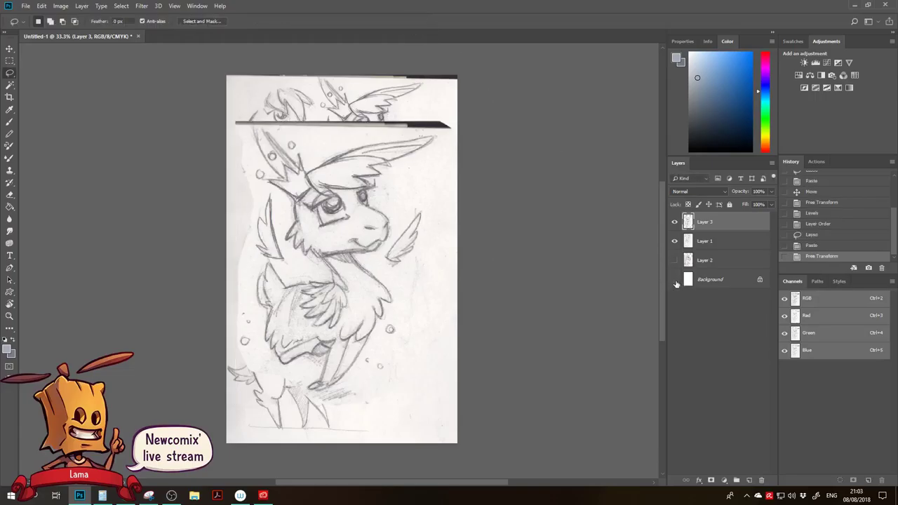
{"action": "left_click", "coordinate": [717, 261]}
{"action": "key", "text": "Delete"}
Fill a new layer beneath Layer 1 with the grey-blue foreground colour and lighten it with Hue/Saturation.
{"action": "left_click", "coordinate": [748, 482]}
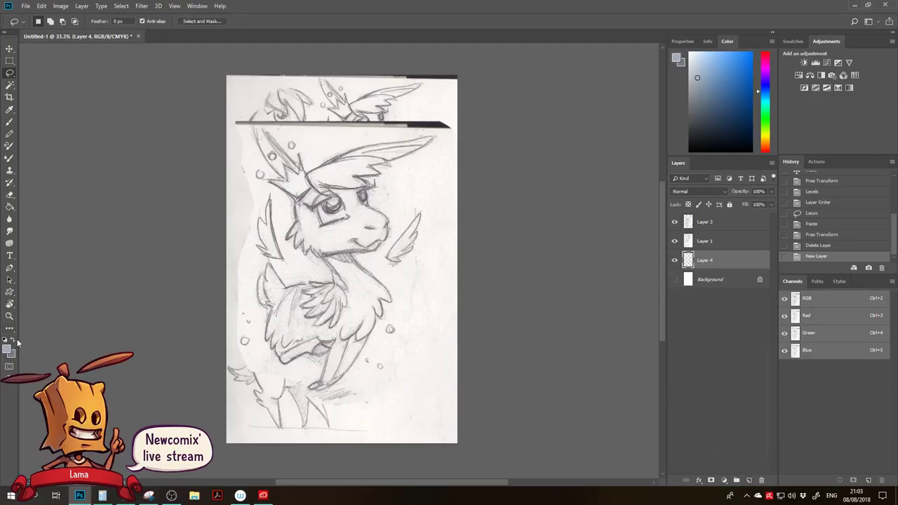
{"action": "key", "text": "g"}
{"action": "left_click", "coordinate": [392, 240]}
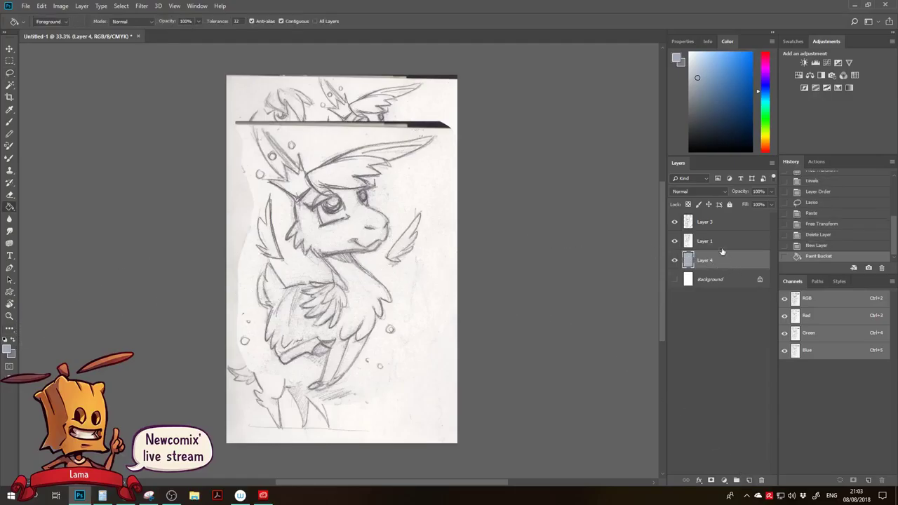
{"action": "key", "text": "ctrl+u"}
{"action": "left_click_drag", "start_coordinate": [712, 240], "coordinate": [727, 240]}
{"action": "left_click", "coordinate": [817, 144]}
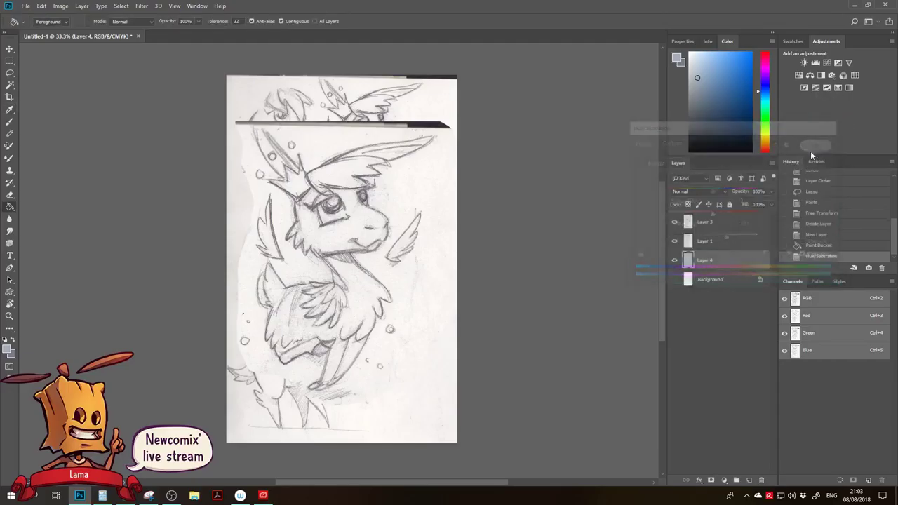
Hide Layer 1 and set the blend mode of Layer 3 to Multiply with 100% fill.
{"action": "left_click", "coordinate": [707, 223]}
{"action": "left_click", "coordinate": [673, 241]}
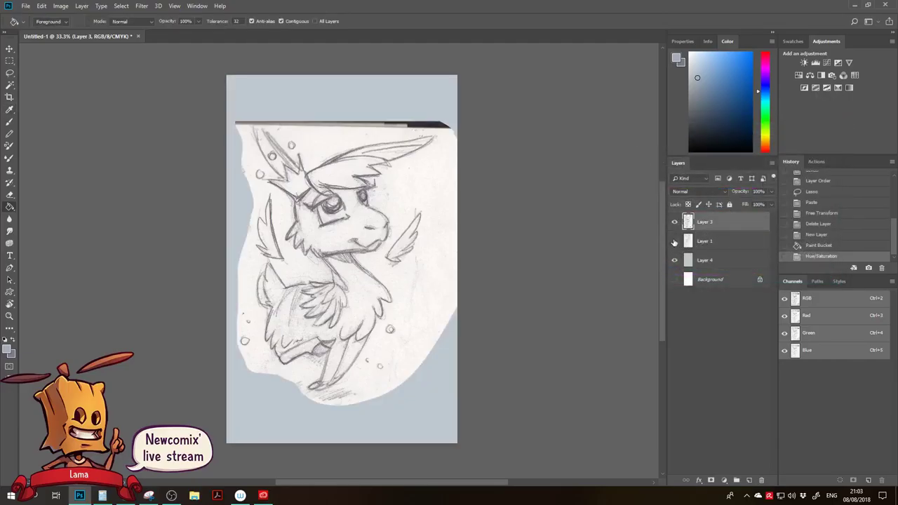
{"action": "left_click", "coordinate": [771, 204]}
{"action": "left_click", "coordinate": [723, 191]}
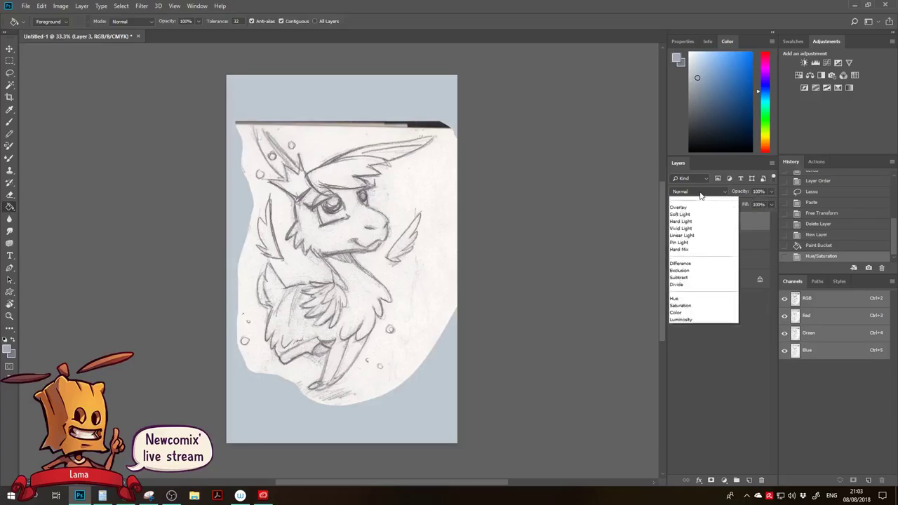
{"action": "left_click", "coordinate": [738, 223]}
{"action": "left_click", "coordinate": [770, 204]}
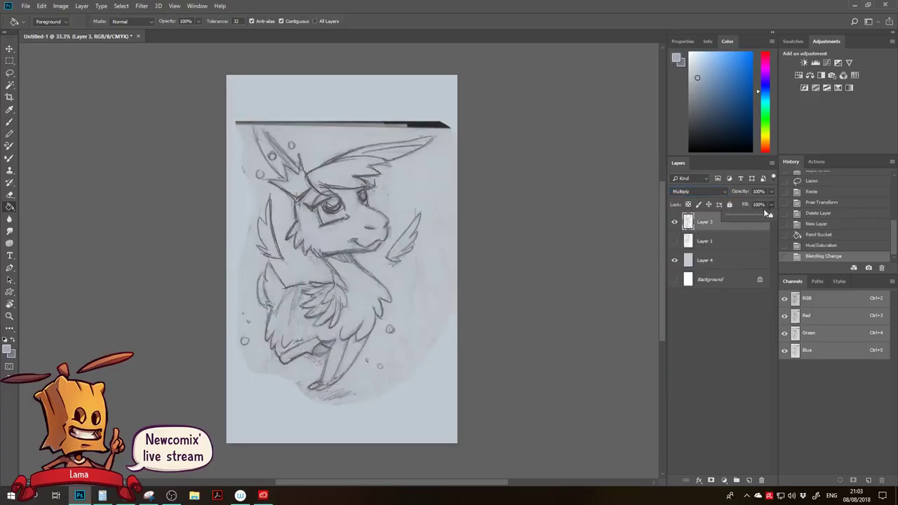
{"action": "left_click_drag", "start_coordinate": [750, 222], "coordinate": [768, 217]}
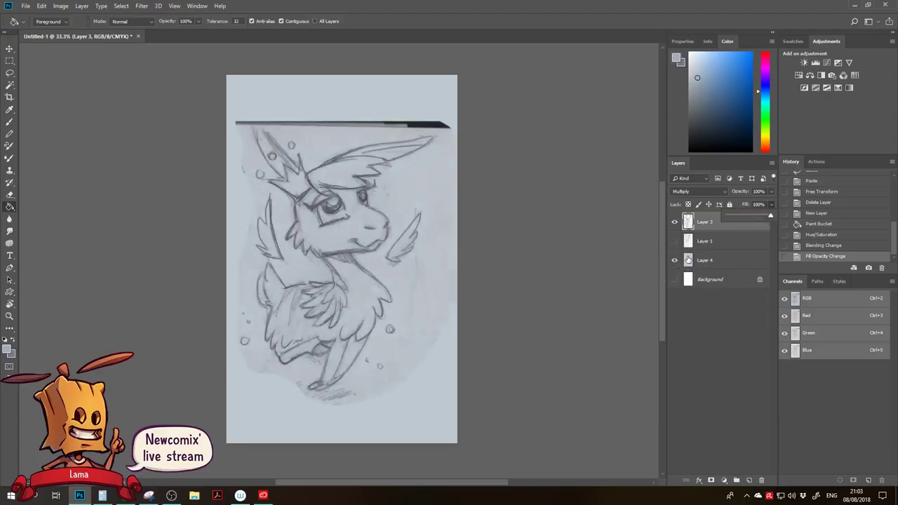
Erase the dark strip of scan edge above the crowned character on Layer 3.
{"action": "key", "text": "e"}
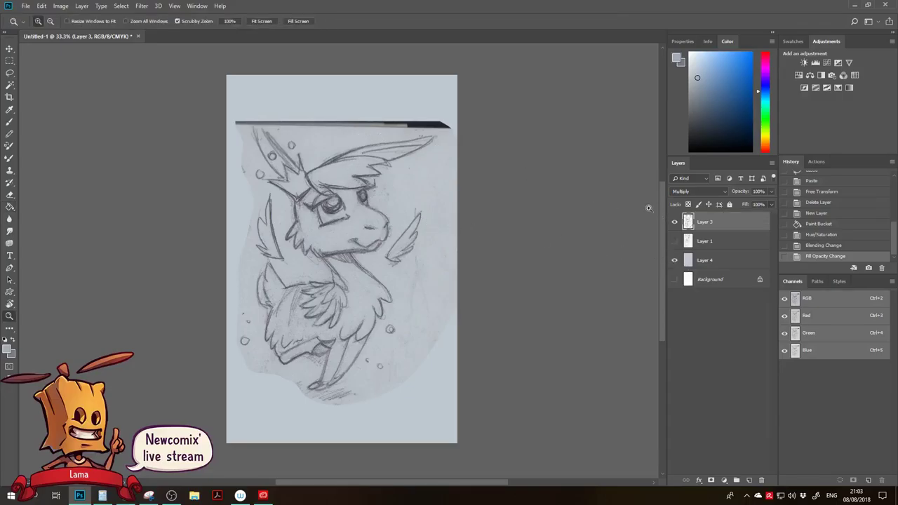
{"action": "mouse_move", "coordinate": [438, 121]}
{"action": "left_mouse_down"}
{"action": "mouse_move", "coordinate": [324, 129]}
{"action": "mouse_move", "coordinate": [449, 117]}
{"action": "mouse_move", "coordinate": [314, 126]}
{"action": "mouse_move", "coordinate": [283, 124]}
{"action": "mouse_move", "coordinate": [327, 125]}
{"action": "mouse_move", "coordinate": [233, 129]}
{"action": "left_mouse_up"}
{"action": "left_click_drag", "start_coordinate": [343, 117], "coordinate": [258, 122]}
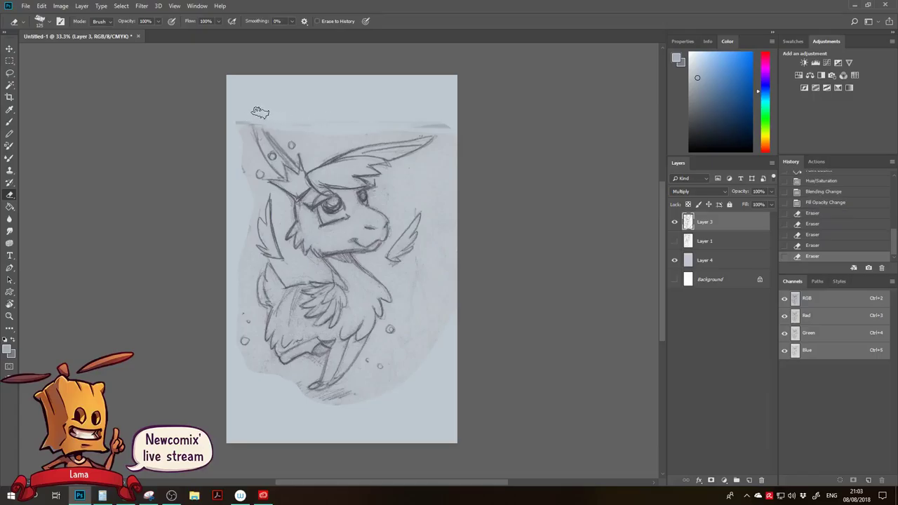
{"action": "left_click_drag", "start_coordinate": [424, 116], "coordinate": [449, 120]}
{"action": "left_click_drag", "start_coordinate": [449, 120], "coordinate": [327, 129]}
{"action": "left_click_drag", "start_coordinate": [390, 126], "coordinate": [288, 122]}
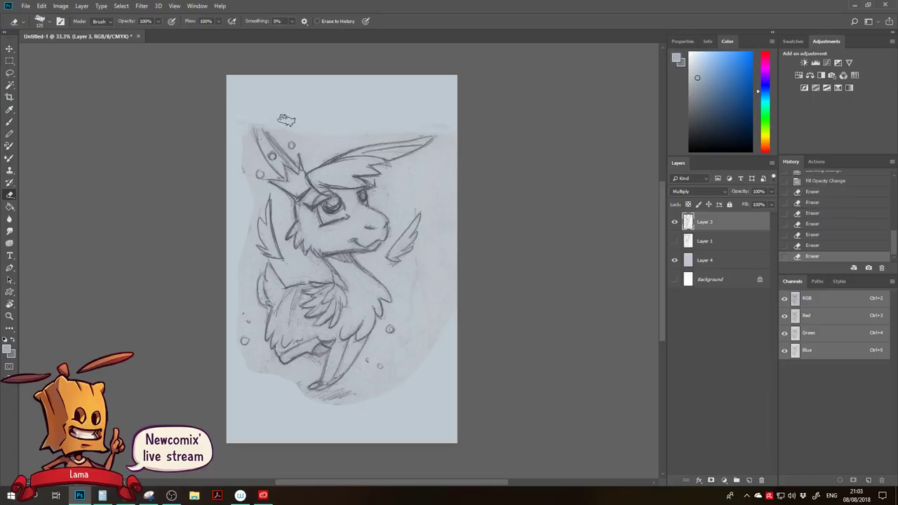
Return the blend mode of Layer 3 to Normal.
{"action": "key", "text": "ctrl+l"}
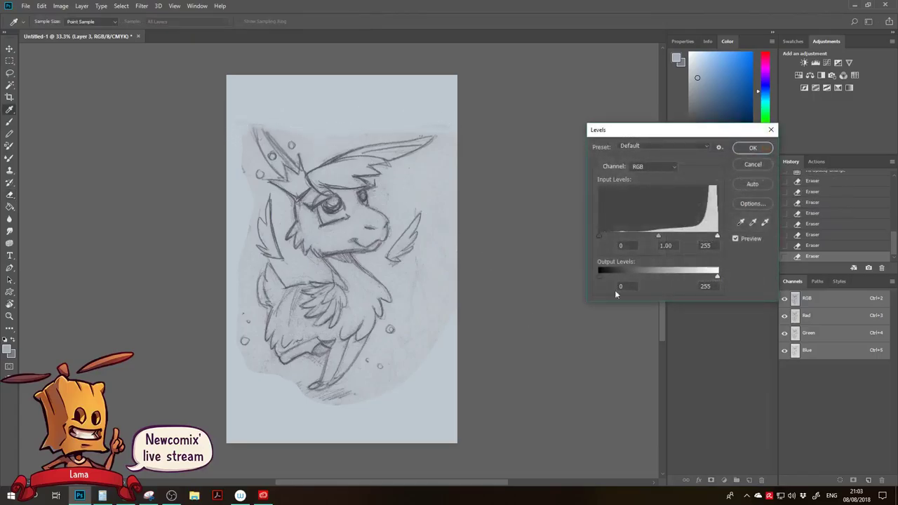
{"action": "left_click", "coordinate": [752, 165]}
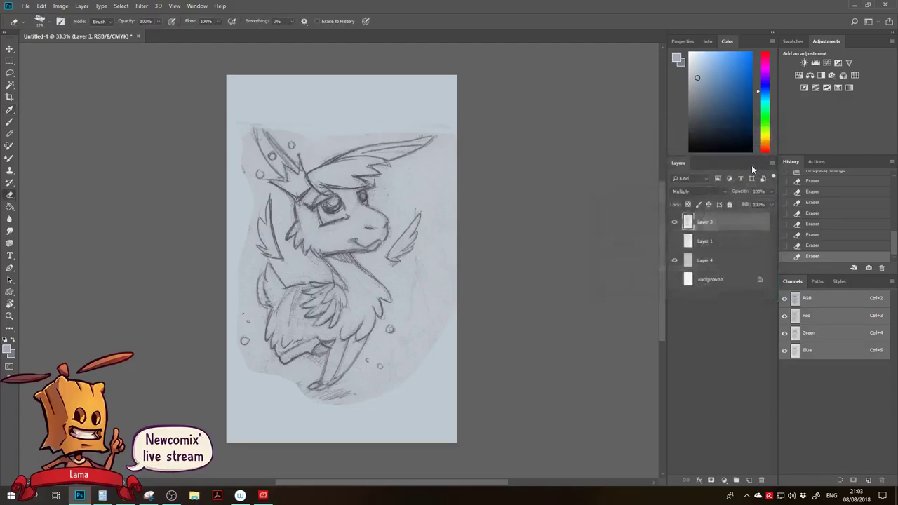
{"action": "left_click", "coordinate": [690, 191]}
{"action": "left_click", "coordinate": [695, 201]}
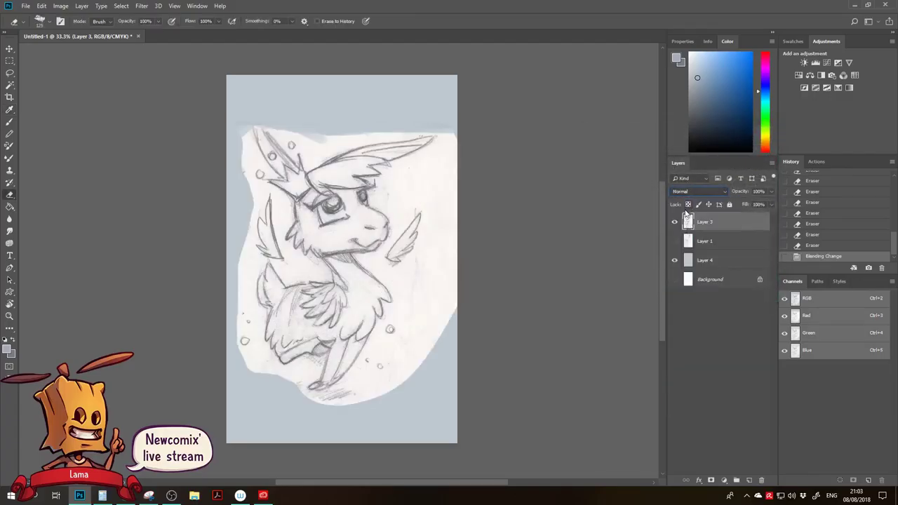
Strengthen the contrast of the crowned character sketch with Levels by raising the black point and lowering the white point.
{"action": "key", "text": "ctrl+l"}
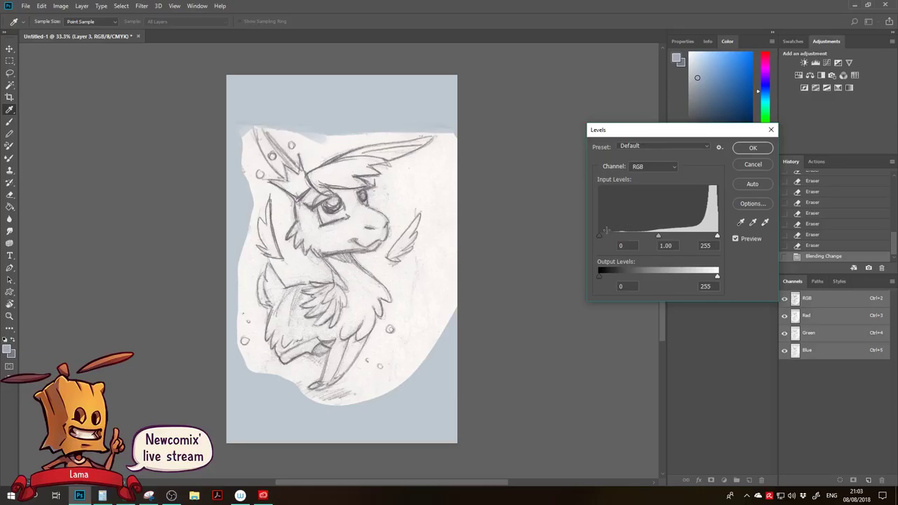
{"action": "left_click_drag", "start_coordinate": [598, 236], "coordinate": [643, 237]}
{"action": "left_click_drag", "start_coordinate": [717, 235], "coordinate": [647, 235]}
{"action": "left_click_drag", "start_coordinate": [715, 237], "coordinate": [712, 238]}
{"action": "left_click", "coordinate": [757, 148]}
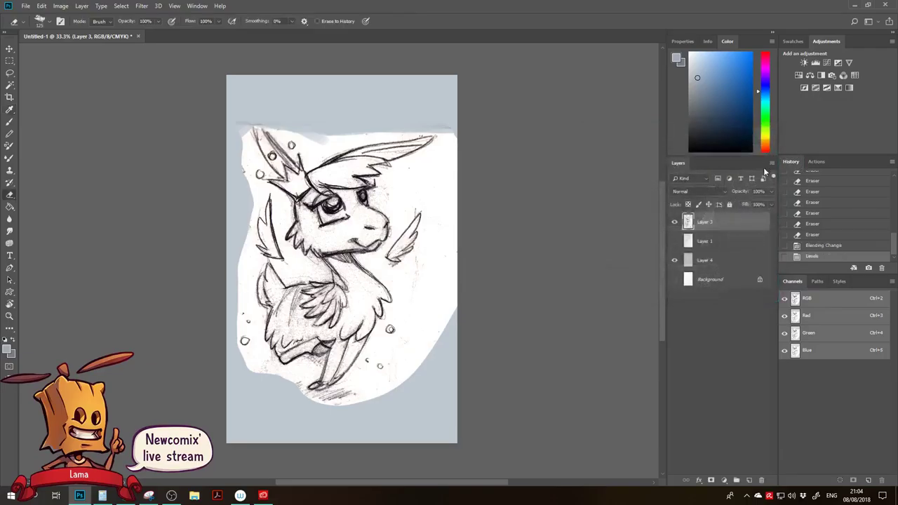
Turn the grey-blue fill on Layer 4 white by setting its Hue/Saturation lightness to +100.
{"action": "left_click", "coordinate": [701, 244]}
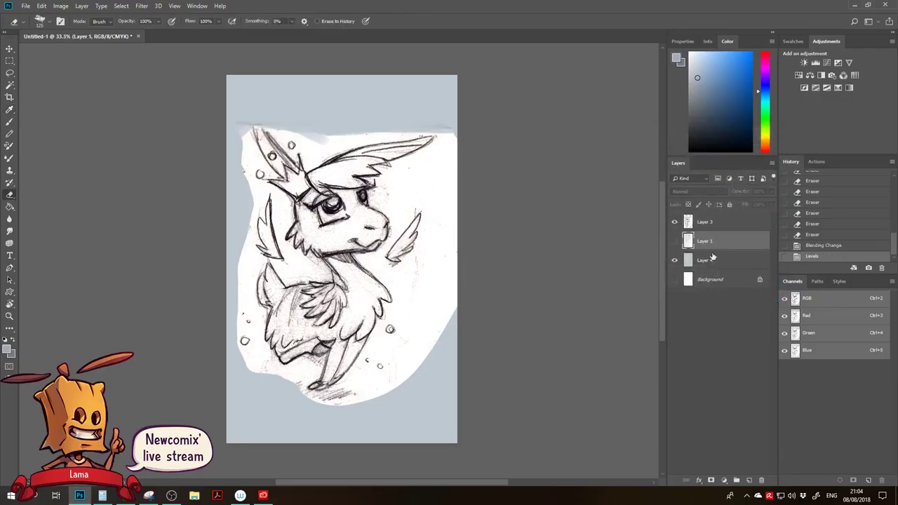
{"action": "left_click", "coordinate": [714, 261]}
{"action": "key", "text": "ctrl+u"}
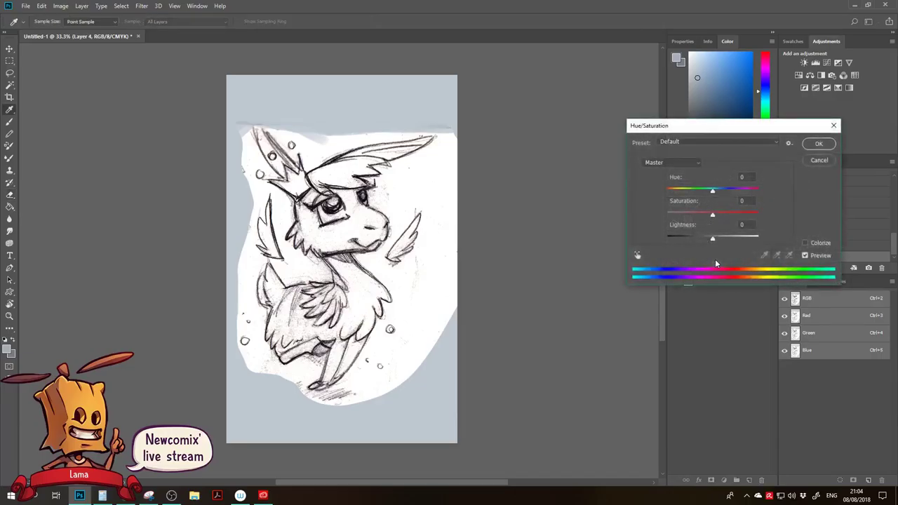
{"action": "left_click_drag", "start_coordinate": [730, 239], "coordinate": [787, 231]}
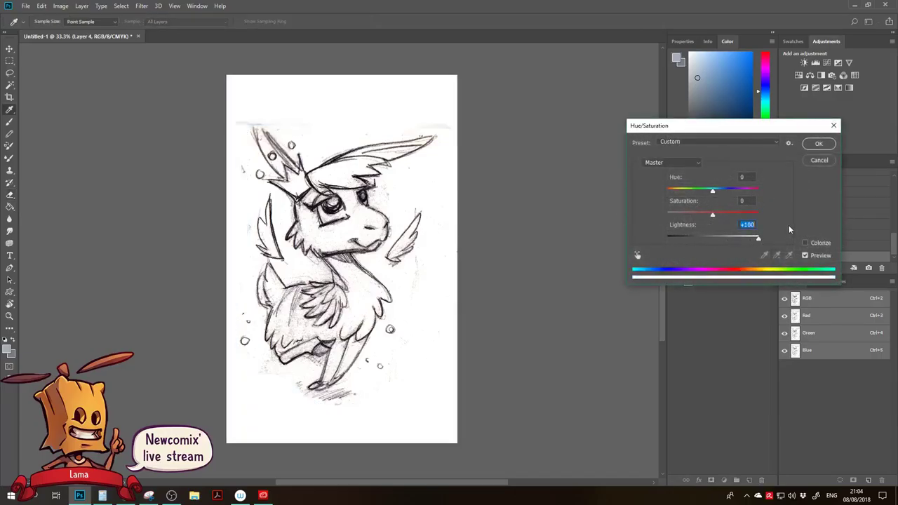
{"action": "left_click", "coordinate": [817, 143]}
Merge the sketch on Layer 3 with the white Layer 4 placed directly beneath it and invert the merged layer's colours.
{"action": "left_click_drag", "start_coordinate": [727, 260], "coordinate": [729, 235]}
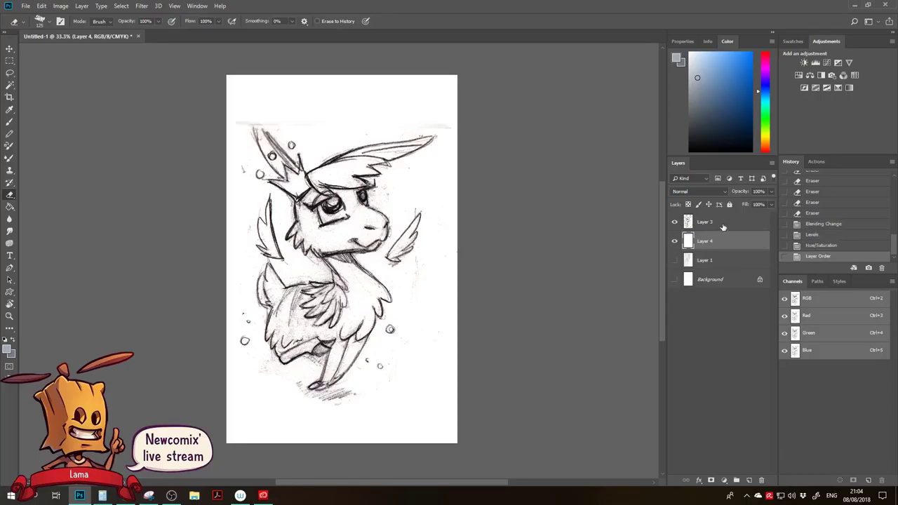
{"action": "right_click", "coordinate": [734, 231]}
{"action": "left_click", "coordinate": [761, 367]}
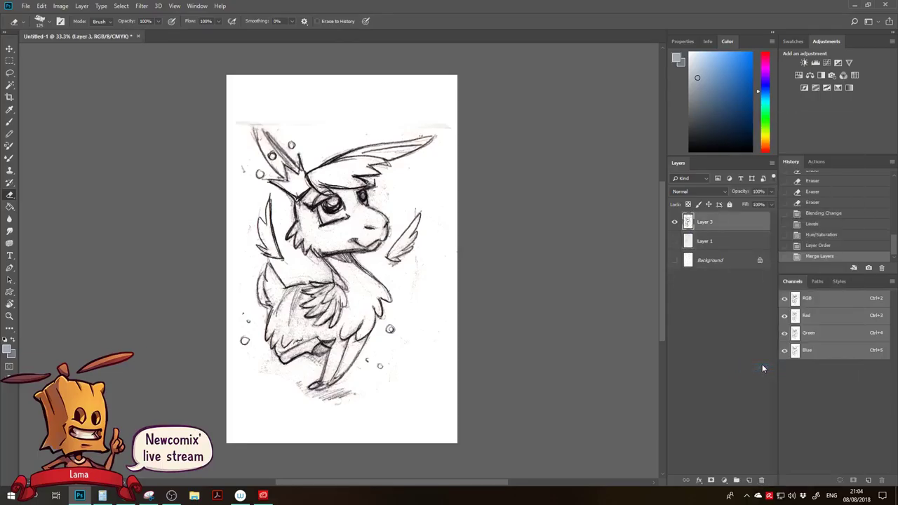
{"action": "key", "text": "ctrl+i"}
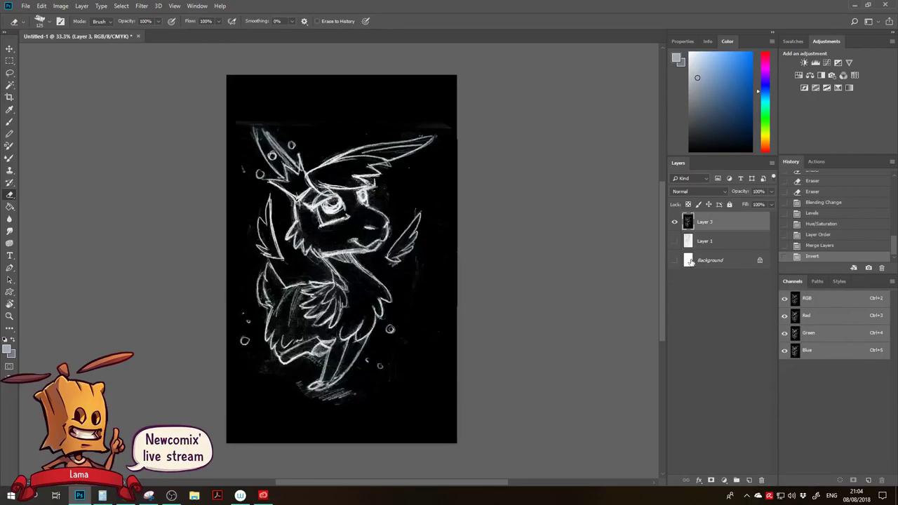
Copy the whole inverted sketch from Layer 3 and paste it into a new alpha channel.
{"action": "key", "text": "ctrl+a"}
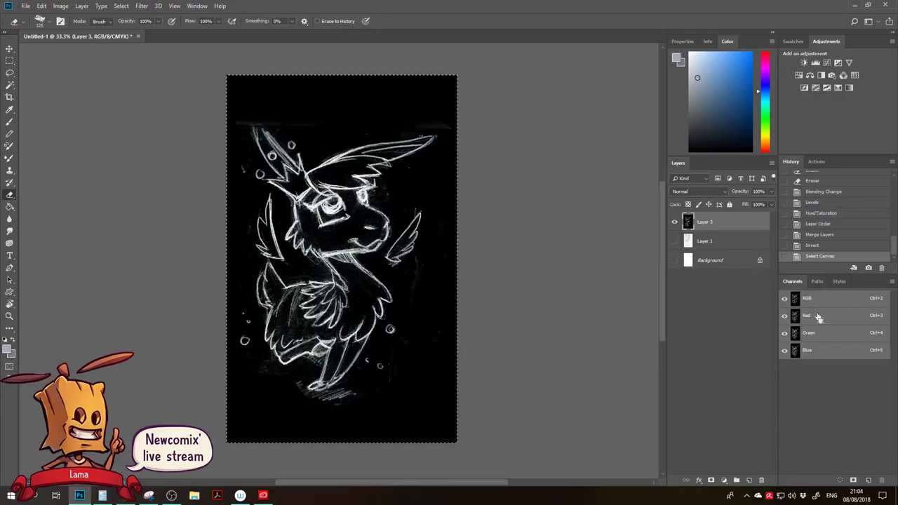
{"action": "left_click", "coordinate": [868, 480]}
{"action": "key", "text": "ctrl+v"}
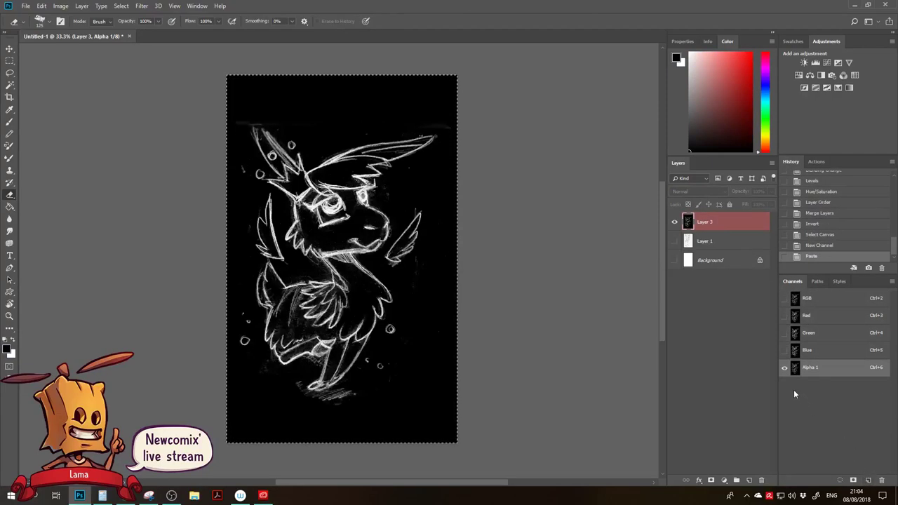
{"action": "left_click", "coordinate": [784, 367]}
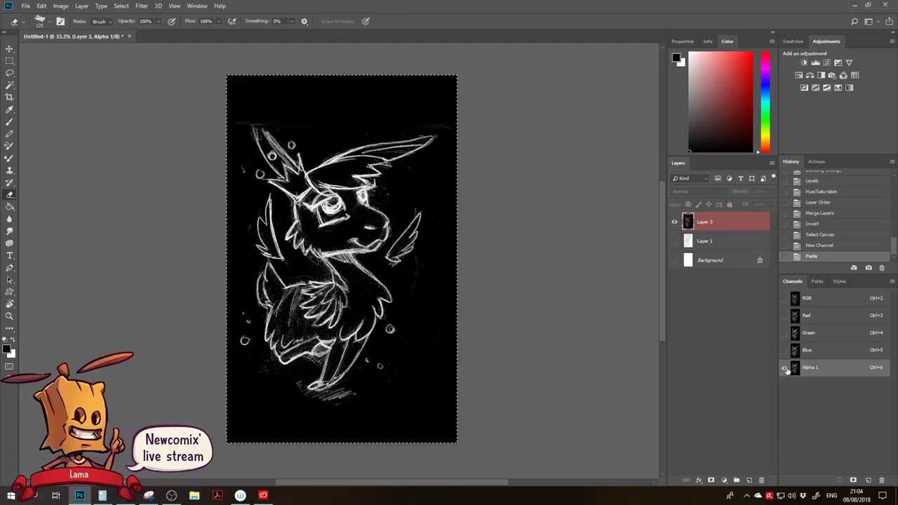
Hide Layer 3, return to the colour channels, and add a new layer beneath Layer 3 with the white Background shown.
{"action": "left_click", "coordinate": [674, 221]}
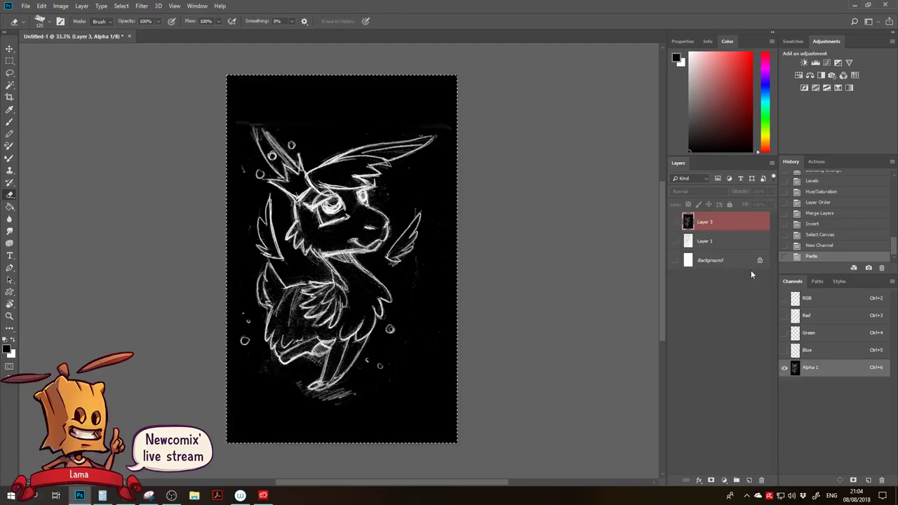
{"action": "left_click", "coordinate": [820, 350]}
{"action": "left_click", "coordinate": [784, 298]}
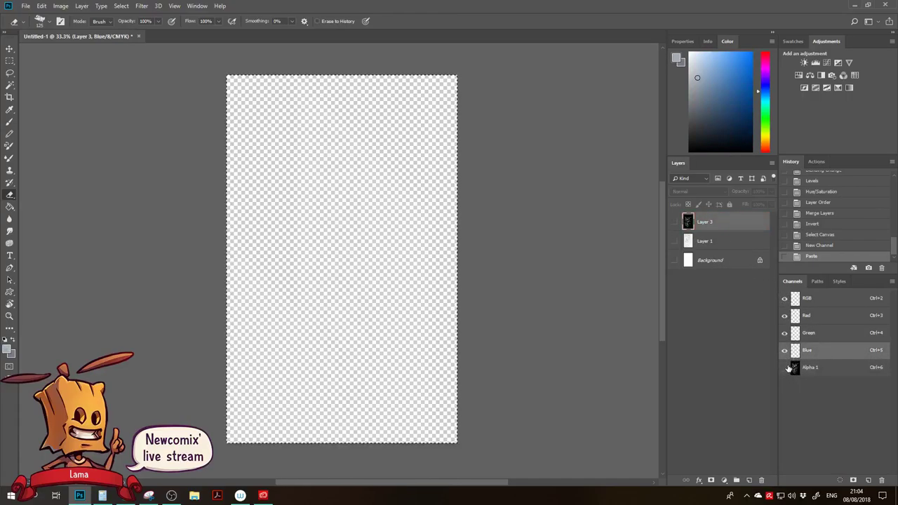
{"action": "left_click", "coordinate": [749, 480]}
{"action": "left_click_drag", "start_coordinate": [716, 222], "coordinate": [721, 251]}
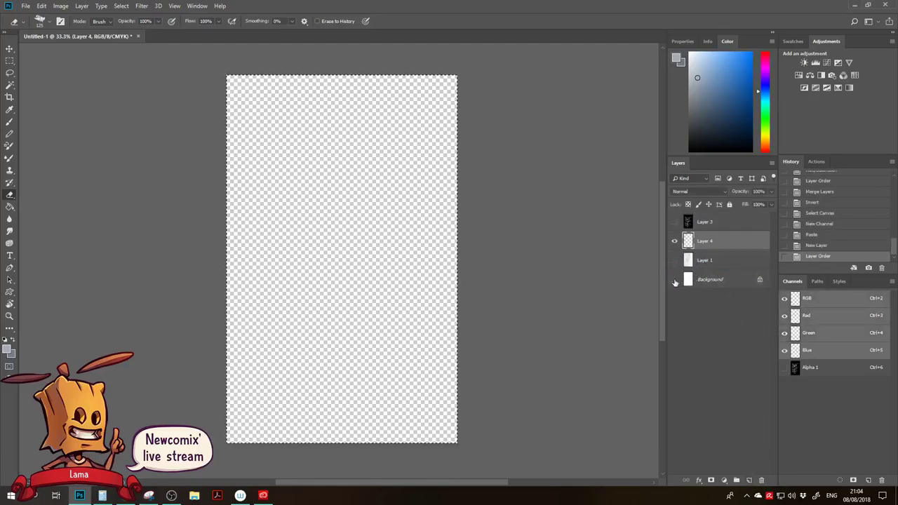
{"action": "left_click", "coordinate": [674, 280]}
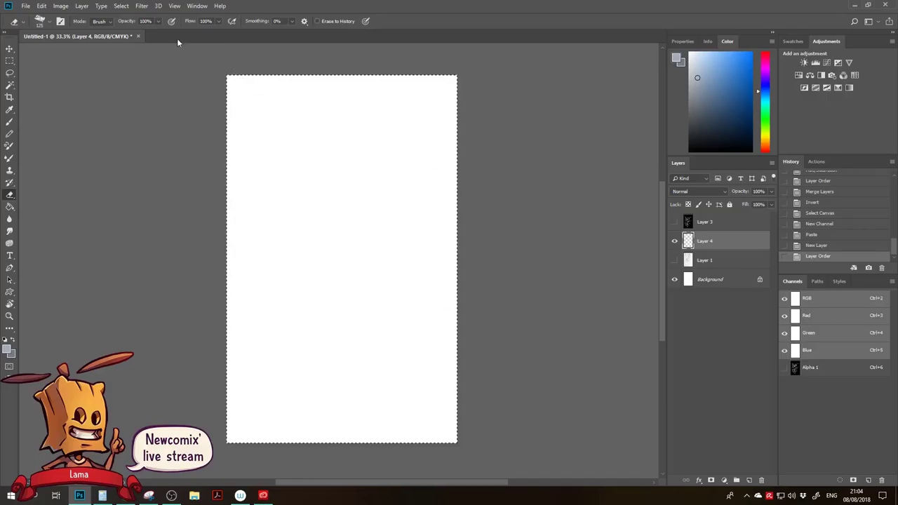
Load the Alpha 1 channel of Untitled-1 as a new selection.
{"action": "left_click", "coordinate": [121, 6]}
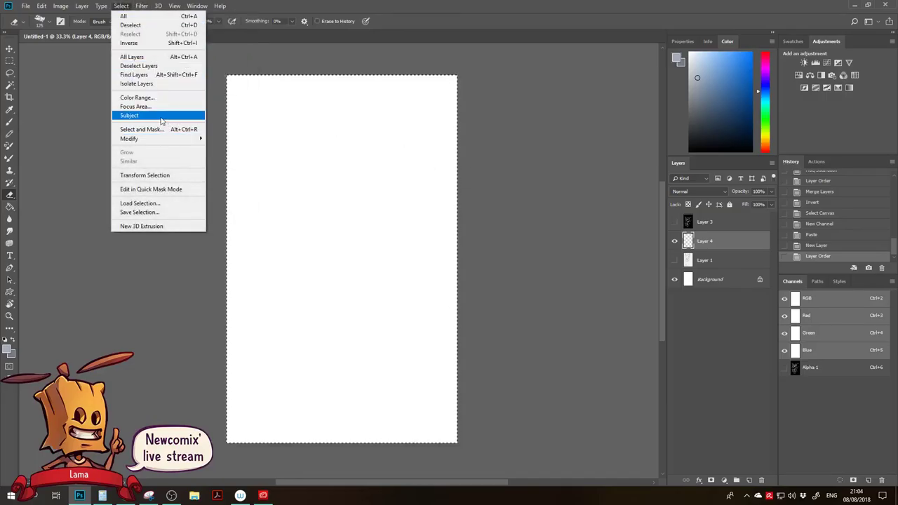
{"action": "mouse_move", "coordinate": [100, 6]}
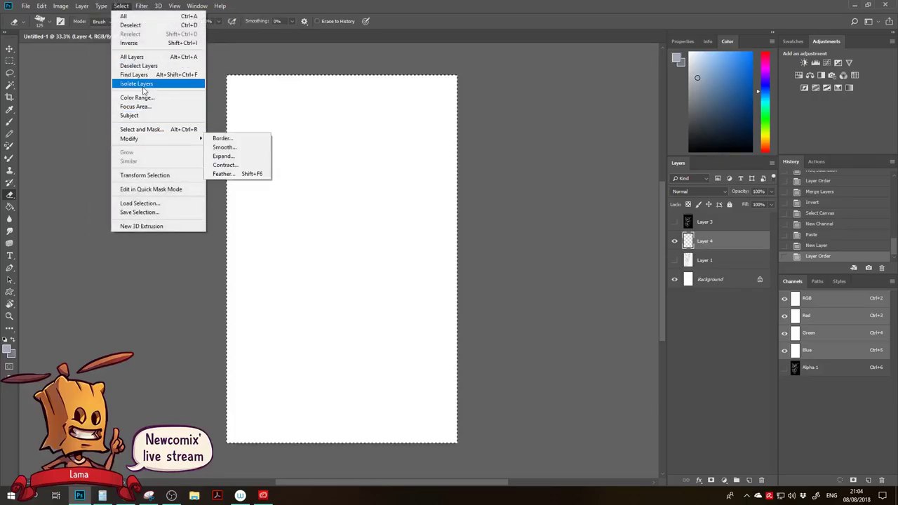
{"action": "left_click", "coordinate": [140, 202]}
{"action": "left_click", "coordinate": [435, 147]}
{"action": "left_click", "coordinate": [453, 162]}
{"action": "left_click", "coordinate": [455, 160]}
{"action": "left_click", "coordinate": [436, 185]}
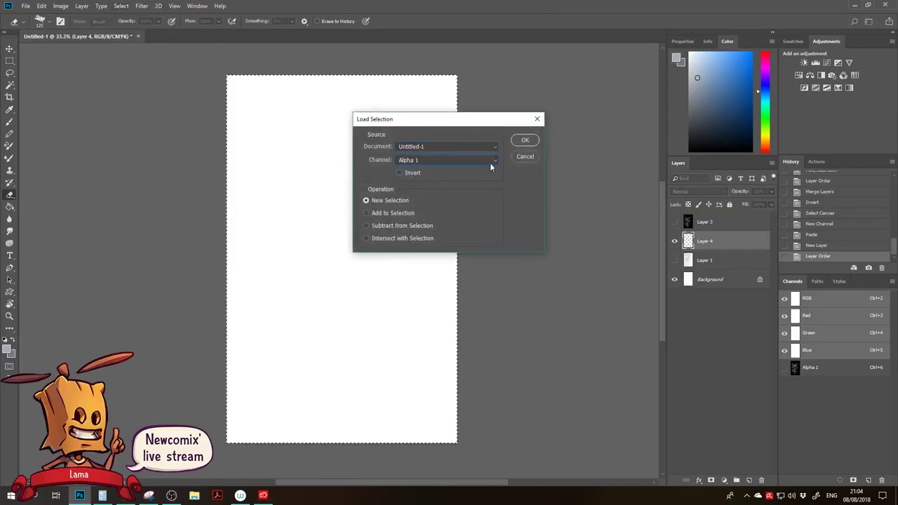
{"action": "left_click", "coordinate": [525, 140]}
Fill the loaded line-art selection on Layer 4 with default black using the Paint Bucket, keeping a single fill, and deselect.
{"action": "key", "text": "d"}
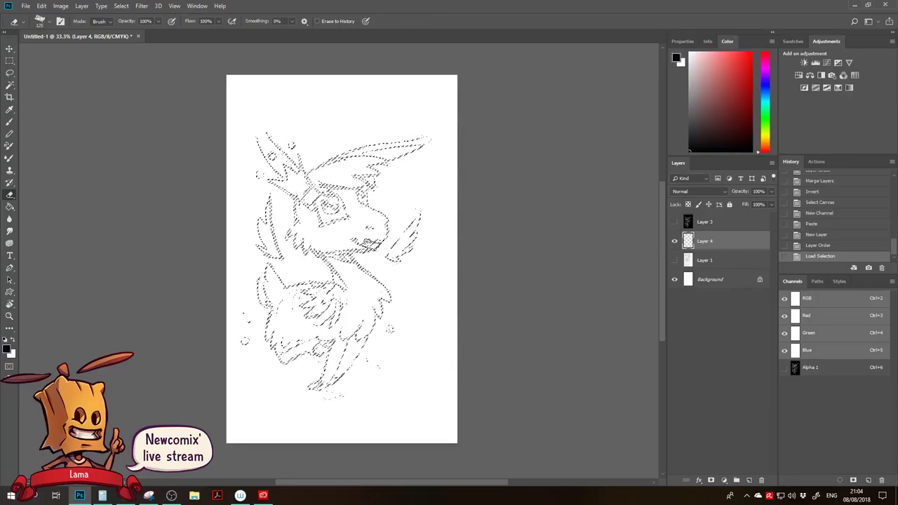
{"action": "key", "text": "g"}
{"action": "left_click", "coordinate": [365, 270]}
{"action": "left_click", "coordinate": [365, 271]}
{"action": "left_click", "coordinate": [366, 272]}
{"action": "key", "text": "ctrl+z"}
{"action": "key", "text": "ctrl+d"}
{"action": "key", "text": "ctrl+alt+z"}
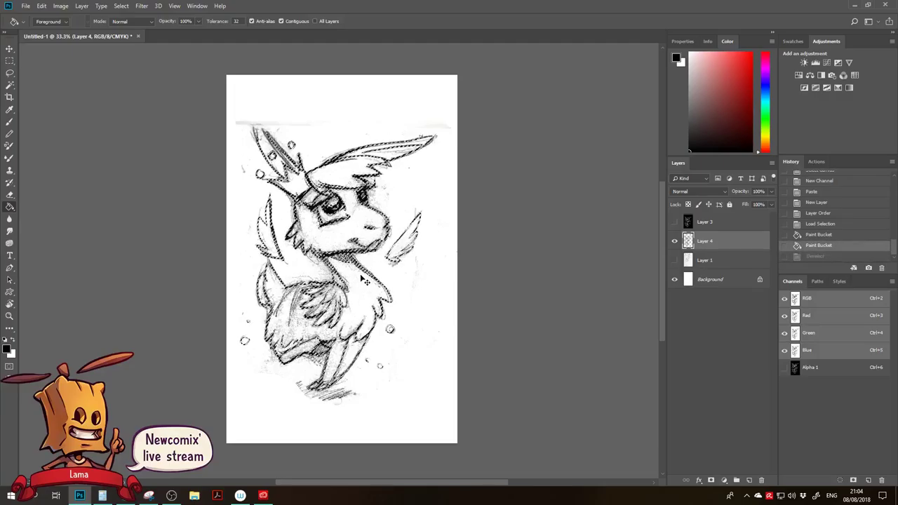
{"action": "key", "text": "ctrl+alt+z"}
{"action": "key", "text": "ctrl+d"}
Erase the stray pencil specks and smudges around the ear and ornaments beside the crown on Layer 4.
{"action": "left_click_drag", "start_coordinate": [371, 272], "coordinate": [350, 249]}
{"action": "key", "text": "z"}
{"action": "left_click", "coordinate": [244, 112]}
{"action": "key", "text": "e"}
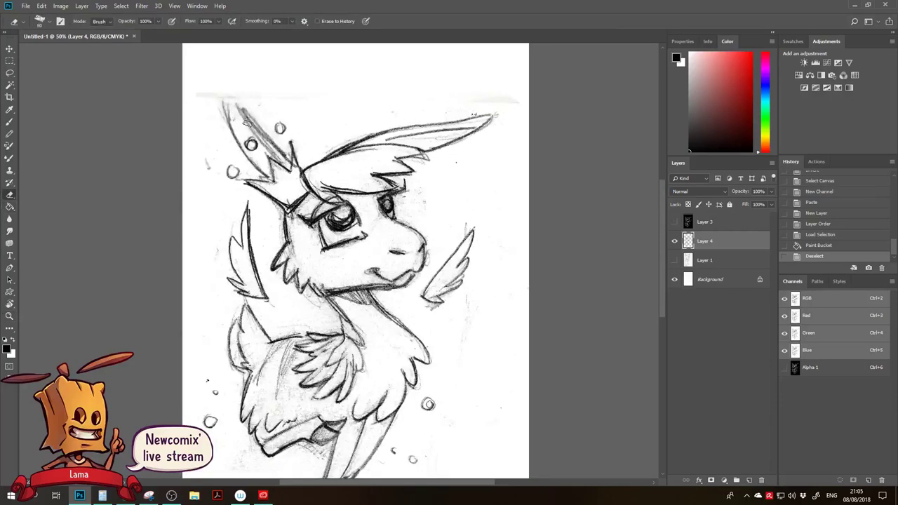
{"action": "mouse_move", "coordinate": [230, 94]}
{"action": "left_mouse_down"}
{"action": "mouse_move", "coordinate": [232, 113]}
{"action": "mouse_move", "coordinate": [222, 83]}
{"action": "left_mouse_up"}
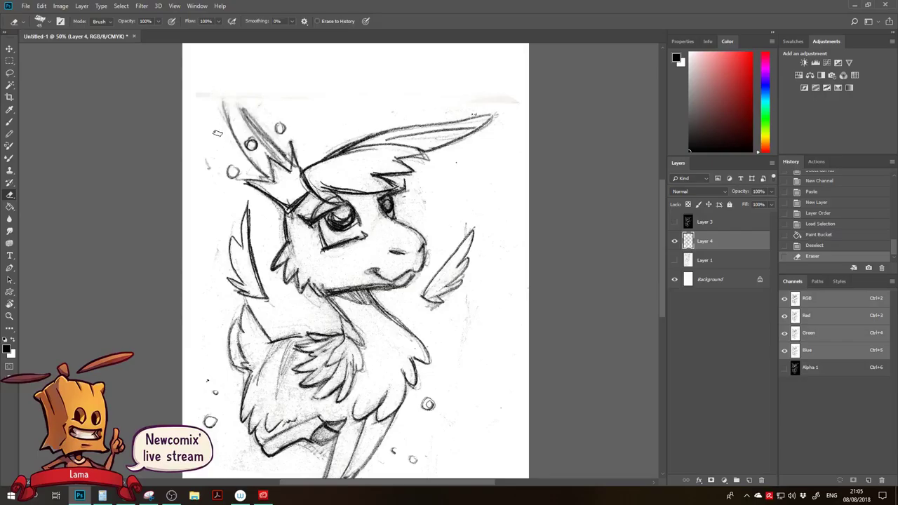
{"action": "left_click", "coordinate": [213, 166]}
{"action": "left_click_drag", "start_coordinate": [213, 166], "coordinate": [207, 135]}
{"action": "key", "text": "bracketleft"}
{"action": "key", "text": "bracketleft"}
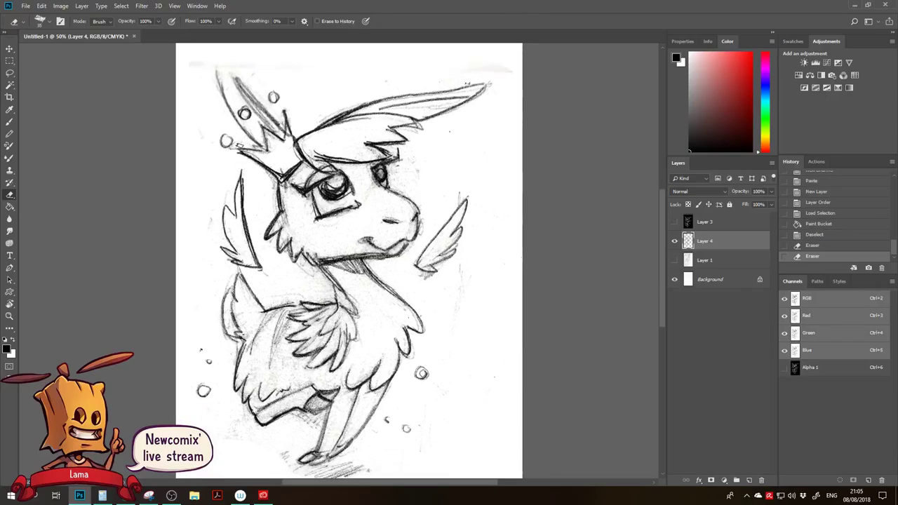
{"action": "left_click_drag", "start_coordinate": [246, 155], "coordinate": [205, 156]}
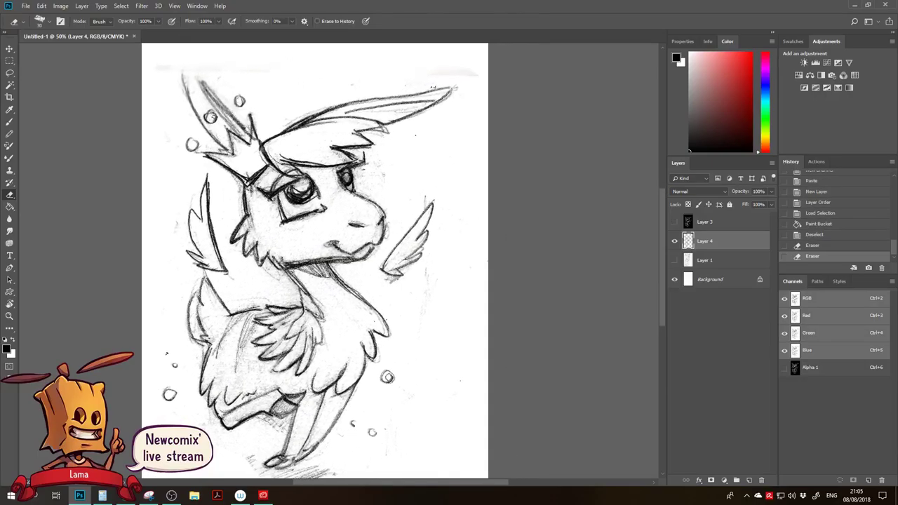
Redraw the middle and left floating ornaments above the crown with thick black brush outlines.
{"action": "left_click", "coordinate": [210, 117]}
{"action": "key", "text": "b"}
{"action": "left_click_drag", "start_coordinate": [210, 111], "coordinate": [205, 118]}
{"action": "mouse_move", "coordinate": [208, 110]}
{"action": "left_mouse_down"}
{"action": "mouse_move", "coordinate": [208, 123]}
{"action": "mouse_move", "coordinate": [216, 112]}
{"action": "mouse_move", "coordinate": [216, 120]}
{"action": "left_mouse_up"}
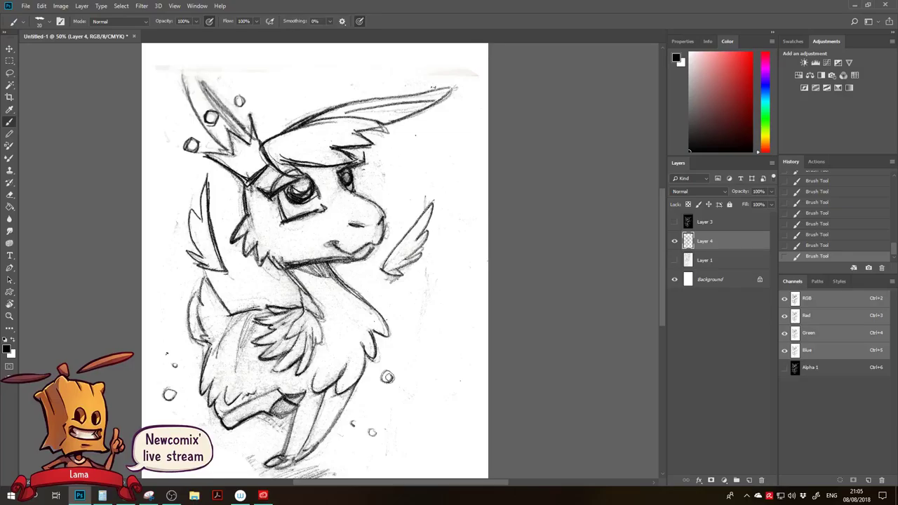
{"action": "key", "text": "e"}
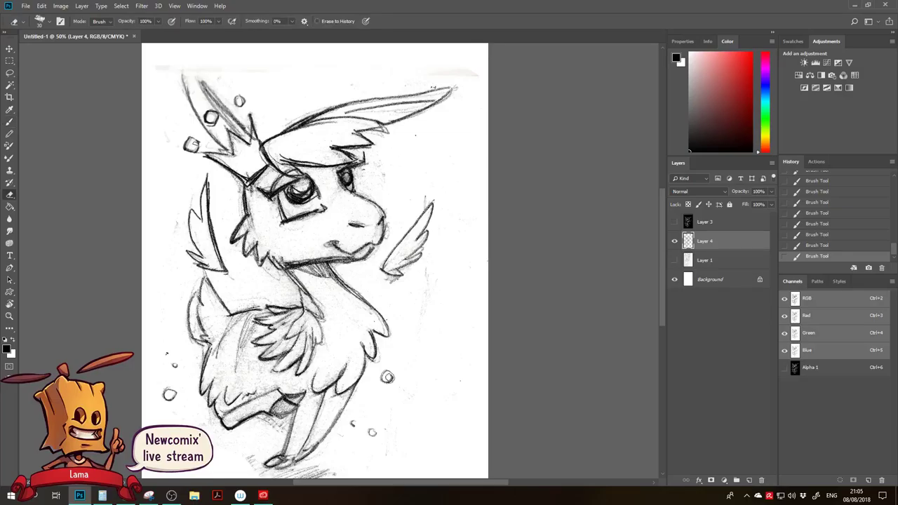
{"action": "key", "text": "b"}
{"action": "mouse_move", "coordinate": [189, 137]}
{"action": "left_mouse_down"}
{"action": "mouse_move", "coordinate": [185, 147]}
{"action": "mouse_move", "coordinate": [196, 151]}
{"action": "left_mouse_up"}
{"action": "left_click_drag", "start_coordinate": [190, 138], "coordinate": [197, 150]}
Refine the middle ornament's outline and redraw the right floating ornament above the crown, alternating brush and eraser.
{"action": "mouse_move", "coordinate": [206, 115]}
{"action": "left_mouse_down"}
{"action": "mouse_move", "coordinate": [215, 124]}
{"action": "mouse_move", "coordinate": [211, 109]}
{"action": "left_mouse_up"}
{"action": "key", "text": "e"}
{"action": "mouse_move", "coordinate": [206, 110]}
{"action": "left_mouse_down"}
{"action": "mouse_move", "coordinate": [217, 111]}
{"action": "mouse_move", "coordinate": [215, 120]}
{"action": "left_mouse_up"}
{"action": "key", "text": "b"}
{"action": "key", "text": "e"}
{"action": "mouse_move", "coordinate": [212, 115]}
{"action": "left_mouse_down"}
{"action": "mouse_move", "coordinate": [220, 123]}
{"action": "mouse_move", "coordinate": [242, 98]}
{"action": "mouse_move", "coordinate": [246, 104]}
{"action": "left_mouse_up"}
{"action": "key", "text": "b"}
{"action": "key", "text": "e"}
{"action": "key", "text": "b"}
{"action": "left_click_drag", "start_coordinate": [247, 100], "coordinate": [225, 113]}
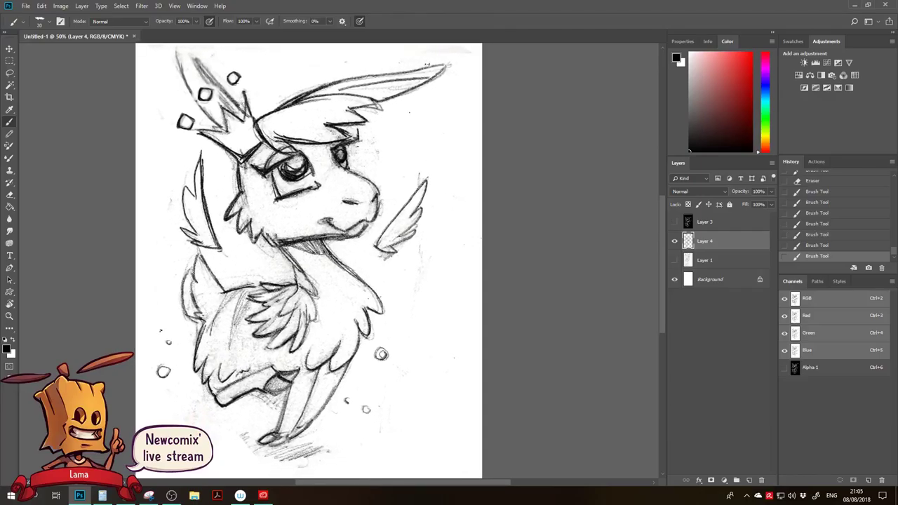
Erase the rough pencil lines inside the ornaments and around the ear behind the crown, working on a rotated canvas.
{"action": "key", "text": "z"}
{"action": "left_click", "coordinate": [225, 112]}
{"action": "scroll", "coordinate": [222, 103], "scroll_direction": "up", "scroll_amount": 1}
{"action": "key", "text": "e"}
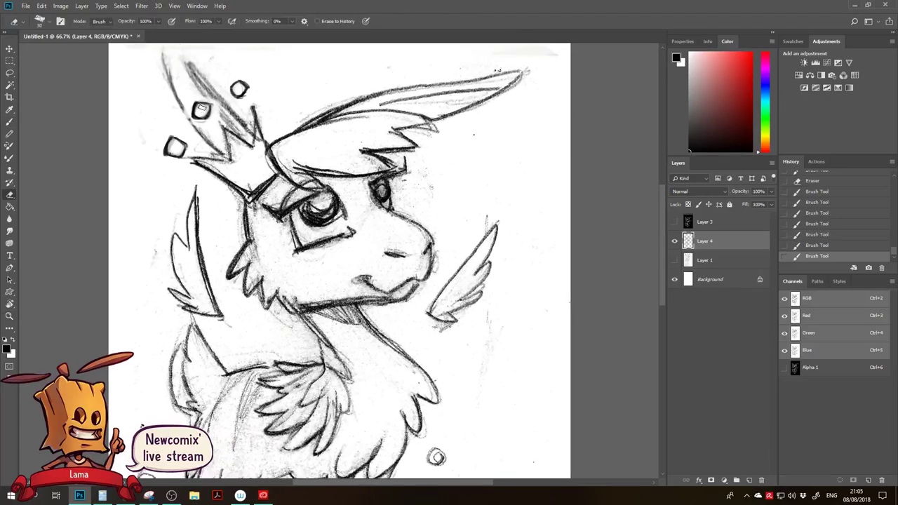
{"action": "key", "text": "bracketright"}
{"action": "mouse_move", "coordinate": [202, 110]}
{"action": "left_mouse_down"}
{"action": "mouse_move", "coordinate": [216, 107]}
{"action": "mouse_move", "coordinate": [200, 164]}
{"action": "left_mouse_up"}
{"action": "key", "text": "r"}
{"action": "mouse_move", "coordinate": [260, 82]}
{"action": "left_mouse_down"}
{"action": "mouse_move", "coordinate": [134, 154]}
{"action": "mouse_move", "coordinate": [129, 179]}
{"action": "left_mouse_up"}
{"action": "left_click_drag", "start_coordinate": [215, 242], "coordinate": [250, 178]}
{"action": "key", "text": "e"}
{"action": "mouse_move", "coordinate": [211, 212]}
{"action": "left_mouse_down"}
{"action": "mouse_move", "coordinate": [239, 207]}
{"action": "mouse_move", "coordinate": [151, 209]}
{"action": "left_mouse_up"}
{"action": "left_click_drag", "start_coordinate": [229, 208], "coordinate": [223, 215]}
{"action": "left_click_drag", "start_coordinate": [223, 213], "coordinate": [216, 218]}
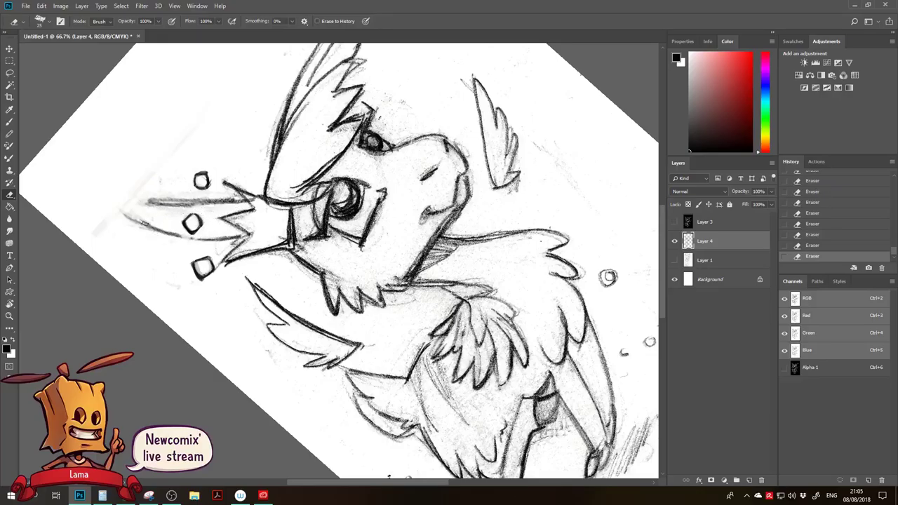
Redraw the edge of the ear behind the crown with black brush strokes, undoing the first attempt.
{"action": "key", "text": "b"}
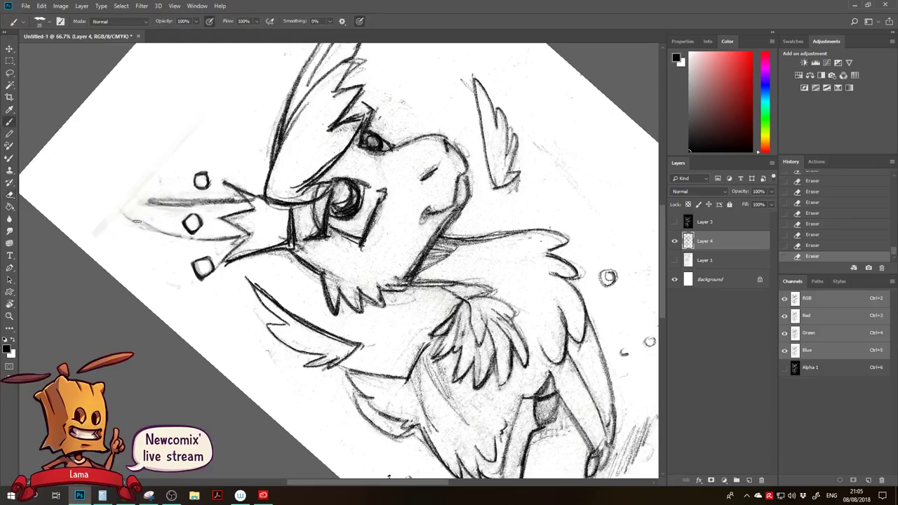
{"action": "mouse_move", "coordinate": [172, 236]}
{"action": "left_mouse_down"}
{"action": "mouse_move", "coordinate": [135, 223]}
{"action": "mouse_move", "coordinate": [211, 239]}
{"action": "left_mouse_up"}
{"action": "key", "text": "ctrl+z"}
{"action": "mouse_move", "coordinate": [141, 226]}
{"action": "left_mouse_down"}
{"action": "mouse_move", "coordinate": [202, 239]}
{"action": "mouse_move", "coordinate": [248, 235]}
{"action": "left_mouse_up"}
{"action": "mouse_move", "coordinate": [219, 239]}
{"action": "left_mouse_down"}
{"action": "mouse_move", "coordinate": [247, 235]}
{"action": "mouse_move", "coordinate": [234, 239]}
{"action": "left_mouse_up"}
Erase the smudged lines near the tip of the ear behind the crown and brush its outline back in.
{"action": "key", "text": "r"}
{"action": "mouse_move", "coordinate": [196, 179]}
{"action": "left_mouse_down"}
{"action": "mouse_move", "coordinate": [313, 137]}
{"action": "mouse_move", "coordinate": [365, 138]}
{"action": "left_mouse_up"}
{"action": "key", "text": "space"}
{"action": "mouse_move", "coordinate": [344, 87]}
{"action": "left_mouse_down"}
{"action": "mouse_move", "coordinate": [319, 128]}
{"action": "mouse_move", "coordinate": [264, 181]}
{"action": "left_mouse_up"}
{"action": "key", "text": "b"}
{"action": "key", "text": "e"}
{"action": "left_click_drag", "start_coordinate": [239, 153], "coordinate": [239, 167]}
{"action": "left_click_drag", "start_coordinate": [238, 141], "coordinate": [249, 129]}
{"action": "mouse_move", "coordinate": [237, 161]}
{"action": "left_mouse_down"}
{"action": "mouse_move", "coordinate": [243, 134]}
{"action": "mouse_move", "coordinate": [237, 146]}
{"action": "mouse_move", "coordinate": [251, 121]}
{"action": "mouse_move", "coordinate": [234, 158]}
{"action": "left_mouse_up"}
{"action": "key", "text": "b"}
{"action": "left_click_drag", "start_coordinate": [249, 124], "coordinate": [231, 160]}
Erase the rough shading in the ear's upper part and sharpen its tip with short black strokes.
{"action": "key", "text": "e"}
{"action": "left_click_drag", "start_coordinate": [256, 126], "coordinate": [239, 165]}
{"action": "left_click_drag", "start_coordinate": [252, 122], "coordinate": [238, 182]}
{"action": "left_click_drag", "start_coordinate": [252, 119], "coordinate": [239, 181]}
{"action": "key", "text": "b"}
{"action": "left_click_drag", "start_coordinate": [254, 120], "coordinate": [251, 126]}
{"action": "left_click_drag", "start_coordinate": [246, 127], "coordinate": [253, 115]}
{"action": "mouse_move", "coordinate": [251, 115]}
{"action": "left_mouse_down"}
{"action": "mouse_move", "coordinate": [261, 163]}
{"action": "mouse_move", "coordinate": [319, 112]}
{"action": "mouse_move", "coordinate": [364, 129]}
{"action": "mouse_move", "coordinate": [326, 140]}
{"action": "mouse_move", "coordinate": [349, 106]}
{"action": "mouse_move", "coordinate": [327, 164]}
{"action": "mouse_move", "coordinate": [357, 105]}
{"action": "mouse_move", "coordinate": [321, 174]}
{"action": "mouse_move", "coordinate": [352, 120]}
{"action": "left_mouse_up"}
Erase the rough pencil line along one long side of the ear and redraw it as a clean black line.
{"action": "key", "text": "r"}
{"action": "key", "text": "e"}
{"action": "left_click_drag", "start_coordinate": [349, 140], "coordinate": [355, 125]}
{"action": "left_click_drag", "start_coordinate": [336, 184], "coordinate": [354, 135]}
{"action": "left_click_drag", "start_coordinate": [338, 166], "coordinate": [349, 144]}
{"action": "left_click_drag", "start_coordinate": [326, 191], "coordinate": [340, 156]}
{"action": "mouse_move", "coordinate": [320, 216]}
{"action": "left_mouse_down"}
{"action": "mouse_move", "coordinate": [343, 163]}
{"action": "mouse_move", "coordinate": [315, 214]}
{"action": "mouse_move", "coordinate": [360, 113]}
{"action": "mouse_move", "coordinate": [337, 154]}
{"action": "mouse_move", "coordinate": [352, 125]}
{"action": "left_mouse_up"}
{"action": "key", "text": "b"}
{"action": "mouse_move", "coordinate": [321, 192]}
{"action": "left_mouse_down"}
{"action": "mouse_move", "coordinate": [358, 119]}
{"action": "mouse_move", "coordinate": [323, 191]}
{"action": "left_mouse_up"}
{"action": "key", "text": "ctrl+z"}
{"action": "left_click_drag", "start_coordinate": [349, 129], "coordinate": [324, 188]}
{"action": "left_click_drag", "start_coordinate": [336, 156], "coordinate": [313, 212]}
{"action": "left_click_drag", "start_coordinate": [329, 178], "coordinate": [306, 222]}
{"action": "mouse_move", "coordinate": [327, 185]}
{"action": "left_mouse_down"}
{"action": "mouse_move", "coordinate": [306, 222]}
{"action": "mouse_move", "coordinate": [331, 204]}
{"action": "left_mouse_up"}
Clean up the ear's opposite side with the eraser and redraw its edge down towards the crown.
{"action": "key", "text": "r"}
{"action": "mouse_move", "coordinate": [411, 118]}
{"action": "left_mouse_down"}
{"action": "mouse_move", "coordinate": [336, 99]}
{"action": "mouse_move", "coordinate": [260, 109]}
{"action": "left_mouse_up"}
{"action": "mouse_move", "coordinate": [336, 126]}
{"action": "left_mouse_down"}
{"action": "mouse_move", "coordinate": [400, 115]}
{"action": "mouse_move", "coordinate": [420, 124]}
{"action": "left_mouse_up"}
{"action": "key", "text": "e"}
{"action": "left_click_drag", "start_coordinate": [303, 97], "coordinate": [292, 145]}
{"action": "mouse_move", "coordinate": [299, 113]}
{"action": "left_mouse_down"}
{"action": "mouse_move", "coordinate": [290, 162]}
{"action": "mouse_move", "coordinate": [306, 163]}
{"action": "mouse_move", "coordinate": [308, 174]}
{"action": "left_mouse_up"}
{"action": "key", "text": "b"}
{"action": "left_click_drag", "start_coordinate": [294, 128], "coordinate": [289, 143]}
{"action": "mouse_move", "coordinate": [295, 110]}
{"action": "left_mouse_down"}
{"action": "mouse_move", "coordinate": [288, 162]}
{"action": "mouse_move", "coordinate": [290, 141]}
{"action": "mouse_move", "coordinate": [283, 152]}
{"action": "left_mouse_up"}
{"action": "mouse_move", "coordinate": [291, 159]}
{"action": "left_mouse_down"}
{"action": "mouse_move", "coordinate": [286, 146]}
{"action": "mouse_move", "coordinate": [282, 156]}
{"action": "left_mouse_up"}
{"action": "left_click_drag", "start_coordinate": [288, 148], "coordinate": [282, 164]}
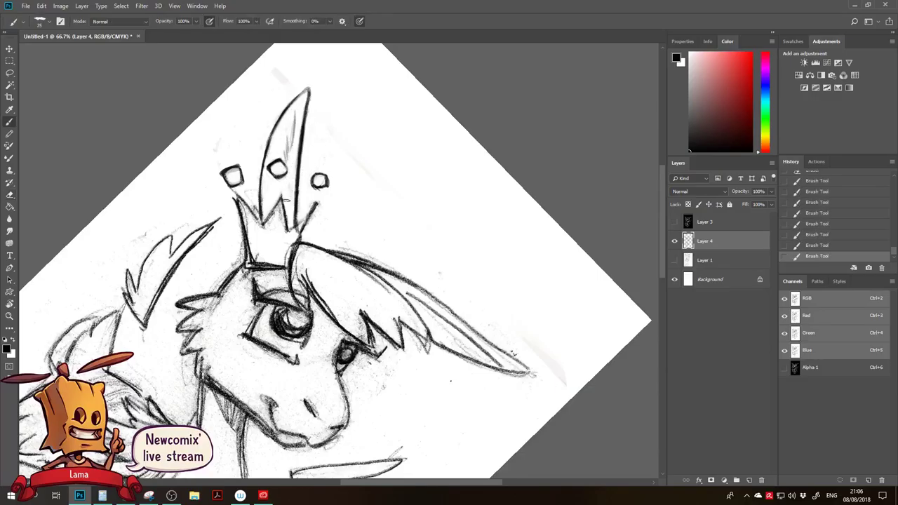
Erase the rough lines around the crown's left and middle points and redraw those points in black.
{"action": "mouse_move", "coordinate": [275, 209]}
{"action": "left_mouse_down"}
{"action": "mouse_move", "coordinate": [266, 182]}
{"action": "mouse_move", "coordinate": [274, 199]}
{"action": "left_mouse_up"}
{"action": "key", "text": "e"}
{"action": "mouse_move", "coordinate": [269, 178]}
{"action": "left_mouse_down"}
{"action": "mouse_move", "coordinate": [271, 200]}
{"action": "mouse_move", "coordinate": [253, 200]}
{"action": "mouse_move", "coordinate": [274, 209]}
{"action": "left_mouse_up"}
{"action": "left_click_drag", "start_coordinate": [271, 177], "coordinate": [272, 198]}
{"action": "mouse_move", "coordinate": [270, 175]}
{"action": "left_mouse_down"}
{"action": "mouse_move", "coordinate": [261, 191]}
{"action": "mouse_move", "coordinate": [267, 182]}
{"action": "left_mouse_up"}
{"action": "left_click_drag", "start_coordinate": [270, 175], "coordinate": [254, 191]}
{"action": "key", "text": "b"}
{"action": "mouse_move", "coordinate": [270, 169]}
{"action": "left_mouse_down"}
{"action": "mouse_move", "coordinate": [250, 196]}
{"action": "mouse_move", "coordinate": [242, 175]}
{"action": "mouse_move", "coordinate": [249, 189]}
{"action": "left_mouse_up"}
{"action": "key", "text": "e"}
{"action": "left_click_drag", "start_coordinate": [239, 174], "coordinate": [251, 190]}
{"action": "mouse_move", "coordinate": [241, 174]}
{"action": "left_mouse_down"}
{"action": "mouse_move", "coordinate": [249, 192]}
{"action": "mouse_move", "coordinate": [239, 183]}
{"action": "left_mouse_up"}
{"action": "key", "text": "b"}
{"action": "left_click_drag", "start_coordinate": [242, 173], "coordinate": [248, 183]}
Redraw the crown's right point with the brush and erase the leftover pencil lines around it.
{"action": "left_click_drag", "start_coordinate": [306, 176], "coordinate": [283, 191]}
{"action": "left_click_drag", "start_coordinate": [303, 177], "coordinate": [285, 195]}
{"action": "key", "text": "e"}
{"action": "left_click_drag", "start_coordinate": [307, 177], "coordinate": [286, 205]}
{"action": "mouse_move", "coordinate": [299, 187]}
{"action": "left_mouse_down"}
{"action": "mouse_move", "coordinate": [281, 211]}
{"action": "mouse_move", "coordinate": [280, 202]}
{"action": "left_mouse_up"}
{"action": "key", "text": "b"}
{"action": "mouse_move", "coordinate": [304, 179]}
{"action": "left_mouse_down"}
{"action": "mouse_move", "coordinate": [278, 203]}
{"action": "mouse_move", "coordinate": [286, 211]}
{"action": "left_mouse_up"}
{"action": "key", "text": "e"}
{"action": "mouse_move", "coordinate": [313, 173]}
{"action": "left_mouse_down"}
{"action": "mouse_move", "coordinate": [296, 203]}
{"action": "mouse_move", "coordinate": [294, 195]}
{"action": "left_mouse_up"}
{"action": "key", "text": "b"}
{"action": "mouse_move", "coordinate": [308, 155]}
{"action": "left_mouse_down"}
{"action": "mouse_move", "coordinate": [316, 149]}
{"action": "mouse_move", "coordinate": [298, 150]}
{"action": "left_mouse_up"}
Erase the rough left side of the crown and redraw it as one clean black line down to the base.
{"action": "key", "text": "e"}
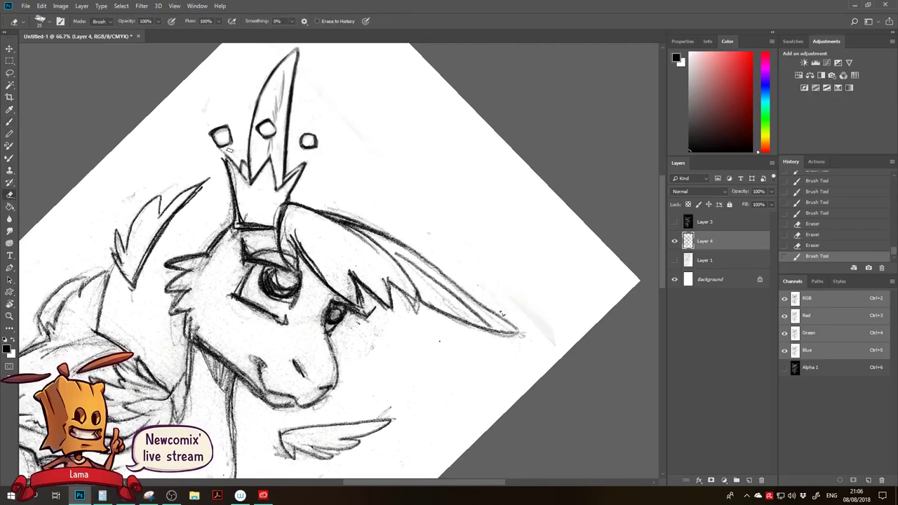
{"action": "left_click_drag", "start_coordinate": [219, 155], "coordinate": [223, 158]}
{"action": "left_click_drag", "start_coordinate": [240, 191], "coordinate": [230, 168]}
{"action": "mouse_move", "coordinate": [223, 159]}
{"action": "left_mouse_down"}
{"action": "mouse_move", "coordinate": [236, 171]}
{"action": "mouse_move", "coordinate": [244, 222]}
{"action": "mouse_move", "coordinate": [230, 223]}
{"action": "left_mouse_up"}
{"action": "mouse_move", "coordinate": [222, 179]}
{"action": "left_mouse_down"}
{"action": "mouse_move", "coordinate": [231, 225]}
{"action": "mouse_move", "coordinate": [223, 229]}
{"action": "left_mouse_up"}
{"action": "key", "text": "b"}
{"action": "left_click_drag", "start_coordinate": [226, 158], "coordinate": [239, 229]}
Rotate the canvas slightly and erase the leftover pencil marks at the crown's middle point.
{"action": "key", "text": "r"}
{"action": "left_click_drag", "start_coordinate": [274, 126], "coordinate": [257, 135]}
{"action": "left_click_drag", "start_coordinate": [298, 193], "coordinate": [282, 130]}
{"action": "key", "text": "e"}
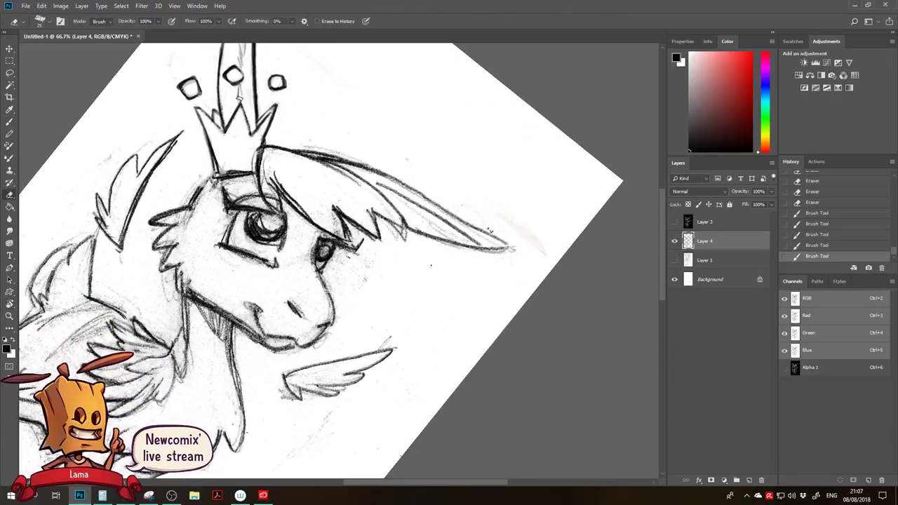
{"action": "left_click_drag", "start_coordinate": [240, 100], "coordinate": [240, 100]}
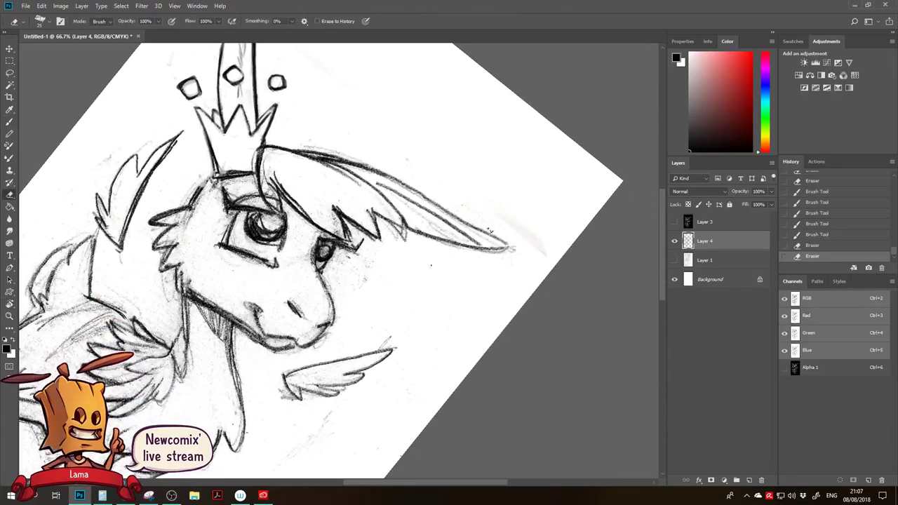
Erase the rough lines at the crown's base and redraw its band in clean black lines.
{"action": "left_click_drag", "start_coordinate": [273, 191], "coordinate": [274, 170]}
{"action": "mouse_move", "coordinate": [217, 150]}
{"action": "left_mouse_down"}
{"action": "mouse_move", "coordinate": [260, 150]}
{"action": "mouse_move", "coordinate": [233, 152]}
{"action": "mouse_move", "coordinate": [250, 131]}
{"action": "mouse_move", "coordinate": [218, 134]}
{"action": "left_mouse_up"}
{"action": "key", "text": "b"}
{"action": "key", "text": "e"}
{"action": "key", "text": "b"}
{"action": "mouse_move", "coordinate": [223, 132]}
{"action": "left_mouse_down"}
{"action": "mouse_move", "coordinate": [220, 143]}
{"action": "mouse_move", "coordinate": [226, 133]}
{"action": "left_mouse_up"}
{"action": "key", "text": "e"}
{"action": "key", "text": "b"}
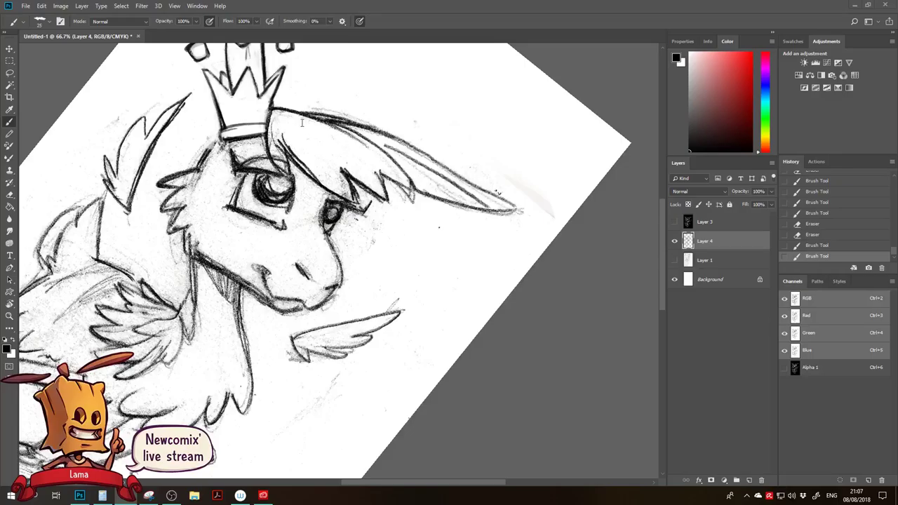
Erase the sketchy back of the head and redraw it in black from the crown's base down to the first cheek tuft.
{"action": "key", "text": "e"}
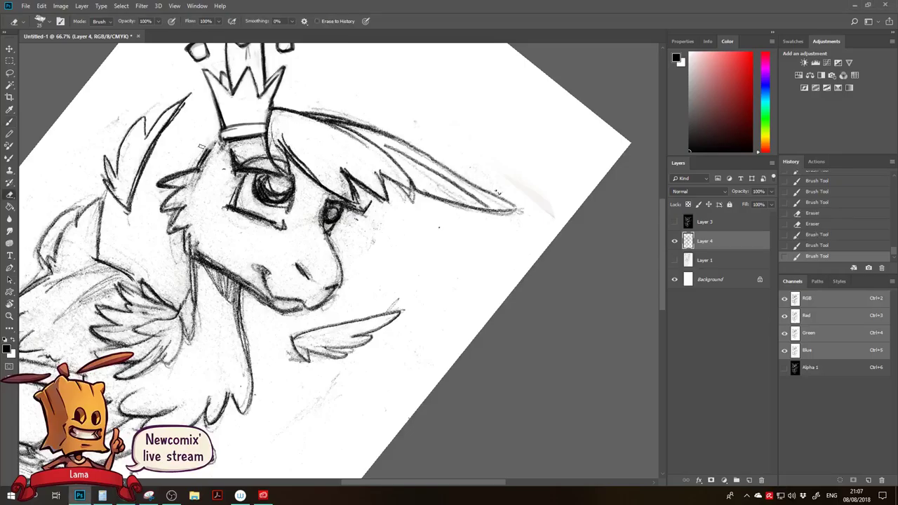
{"action": "mouse_move", "coordinate": [199, 171]}
{"action": "left_mouse_down"}
{"action": "mouse_move", "coordinate": [217, 161]}
{"action": "mouse_move", "coordinate": [198, 179]}
{"action": "mouse_move", "coordinate": [218, 150]}
{"action": "mouse_move", "coordinate": [227, 160]}
{"action": "mouse_move", "coordinate": [241, 144]}
{"action": "mouse_move", "coordinate": [215, 142]}
{"action": "mouse_move", "coordinate": [196, 171]}
{"action": "left_mouse_up"}
{"action": "key", "text": "b"}
{"action": "mouse_move", "coordinate": [219, 137]}
{"action": "left_mouse_down"}
{"action": "mouse_move", "coordinate": [194, 167]}
{"action": "mouse_move", "coordinate": [251, 157]}
{"action": "mouse_move", "coordinate": [195, 177]}
{"action": "left_mouse_up"}
{"action": "mouse_move", "coordinate": [230, 155]}
{"action": "left_mouse_down"}
{"action": "mouse_move", "coordinate": [187, 173]}
{"action": "mouse_move", "coordinate": [226, 150]}
{"action": "mouse_move", "coordinate": [196, 175]}
{"action": "left_mouse_up"}
{"action": "key", "text": "e"}
{"action": "key", "text": "b"}
{"action": "left_click_drag", "start_coordinate": [208, 169], "coordinate": [194, 179]}
{"action": "left_click_drag", "start_coordinate": [214, 175], "coordinate": [233, 178]}
{"action": "mouse_move", "coordinate": [197, 175]}
{"action": "left_mouse_down"}
{"action": "mouse_move", "coordinate": [225, 177]}
{"action": "mouse_move", "coordinate": [198, 199]}
{"action": "mouse_move", "coordinate": [216, 200]}
{"action": "left_mouse_up"}
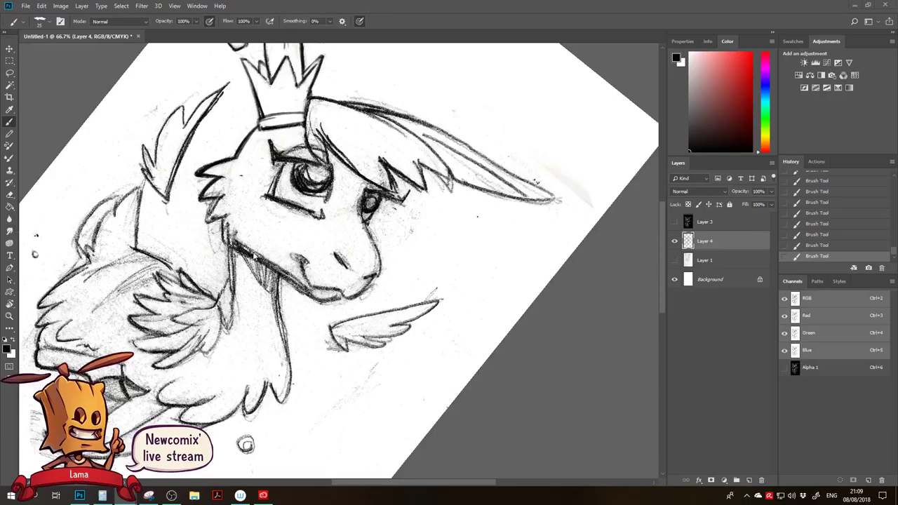
Clean up the crown's right side and redraw the edge where it meets the hair.
{"action": "key", "text": "e"}
{"action": "mouse_move", "coordinate": [243, 124]}
{"action": "left_mouse_down"}
{"action": "mouse_move", "coordinate": [218, 180]}
{"action": "mouse_move", "coordinate": [215, 172]}
{"action": "left_mouse_up"}
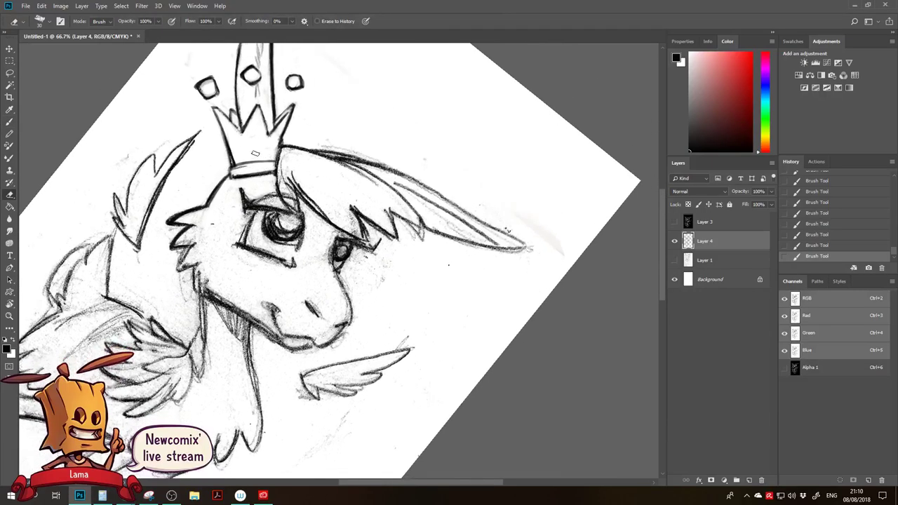
{"action": "left_click_drag", "start_coordinate": [278, 132], "coordinate": [274, 151]}
{"action": "key", "text": "b"}
{"action": "mouse_move", "coordinate": [287, 115]}
{"action": "left_mouse_down"}
{"action": "mouse_move", "coordinate": [268, 124]}
{"action": "mouse_move", "coordinate": [271, 133]}
{"action": "left_mouse_up"}
{"action": "left_click_drag", "start_coordinate": [298, 137], "coordinate": [281, 133]}
Rotate the canvas and erase the smudges and stray pencil marks around the right ear and the forelock.
{"action": "key", "text": "r"}
{"action": "mouse_move", "coordinate": [349, 140]}
{"action": "left_mouse_down"}
{"action": "mouse_move", "coordinate": [275, 88]}
{"action": "mouse_move", "coordinate": [238, 134]}
{"action": "left_mouse_up"}
{"action": "key", "text": "e"}
{"action": "left_click_drag", "start_coordinate": [281, 172], "coordinate": [225, 199]}
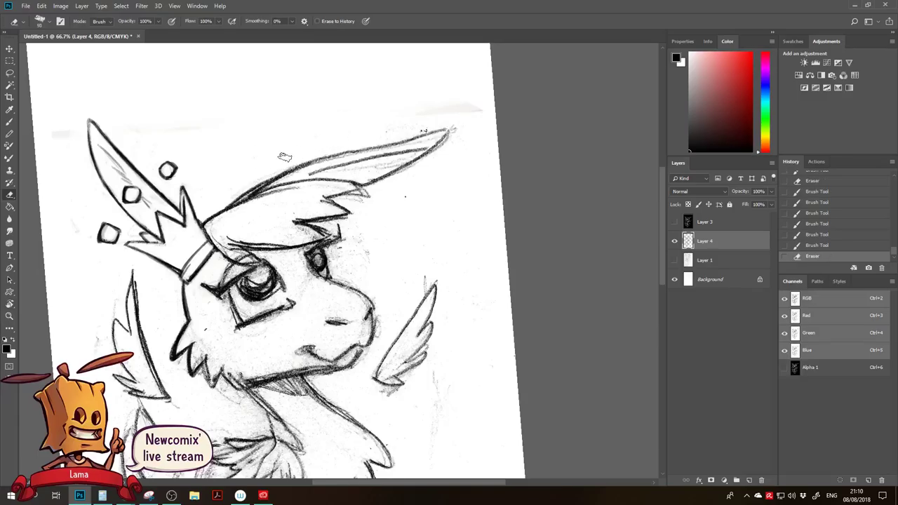
{"action": "left_click_drag", "start_coordinate": [432, 128], "coordinate": [423, 108]}
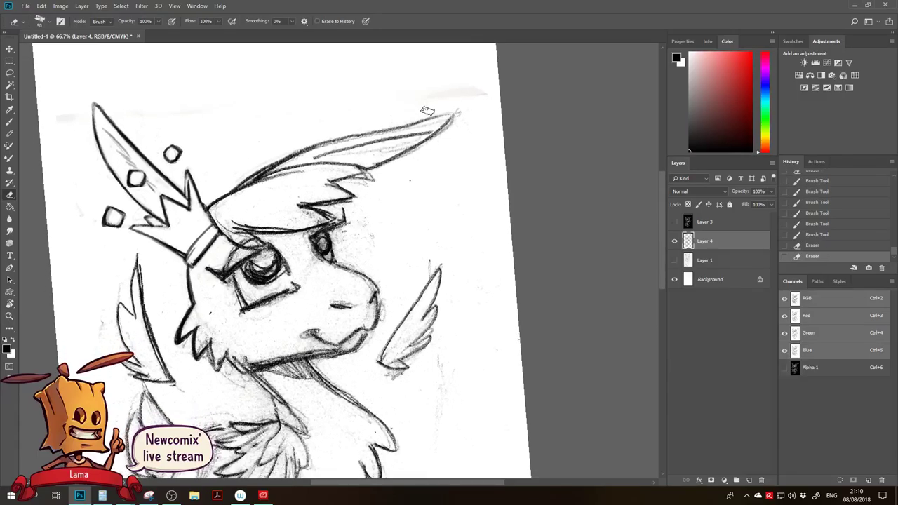
{"action": "left_click_drag", "start_coordinate": [390, 170], "coordinate": [461, 124]}
{"action": "mouse_move", "coordinate": [349, 223]}
{"action": "left_mouse_down"}
{"action": "mouse_move", "coordinate": [339, 244]}
{"action": "mouse_move", "coordinate": [373, 236]}
{"action": "mouse_move", "coordinate": [348, 243]}
{"action": "mouse_move", "coordinate": [349, 226]}
{"action": "left_mouse_up"}
{"action": "key", "text": "]"}
{"action": "key", "text": "["}
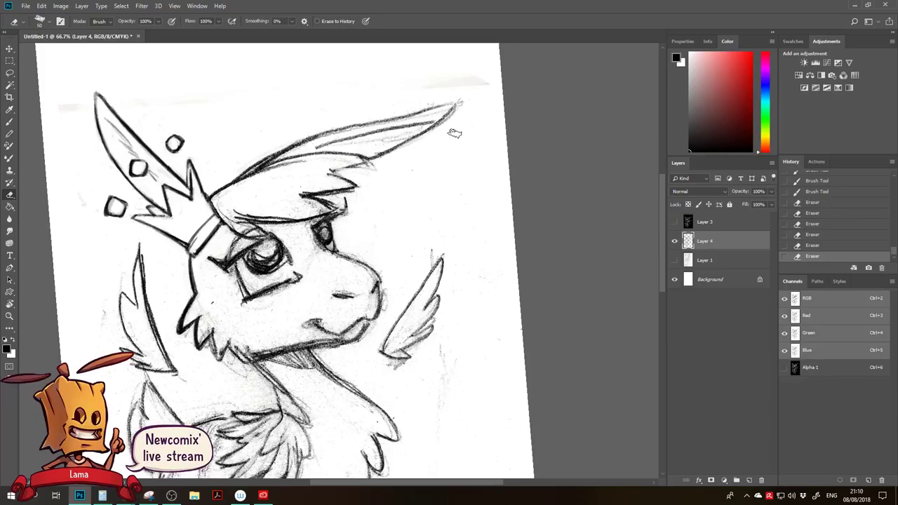
{"action": "mouse_move", "coordinate": [492, 82]}
{"action": "left_mouse_down"}
{"action": "mouse_move", "coordinate": [480, 81]}
{"action": "mouse_move", "coordinate": [441, 184]}
{"action": "mouse_move", "coordinate": [488, 114]}
{"action": "left_mouse_up"}
{"action": "left_click_drag", "start_coordinate": [344, 160], "coordinate": [401, 121]}
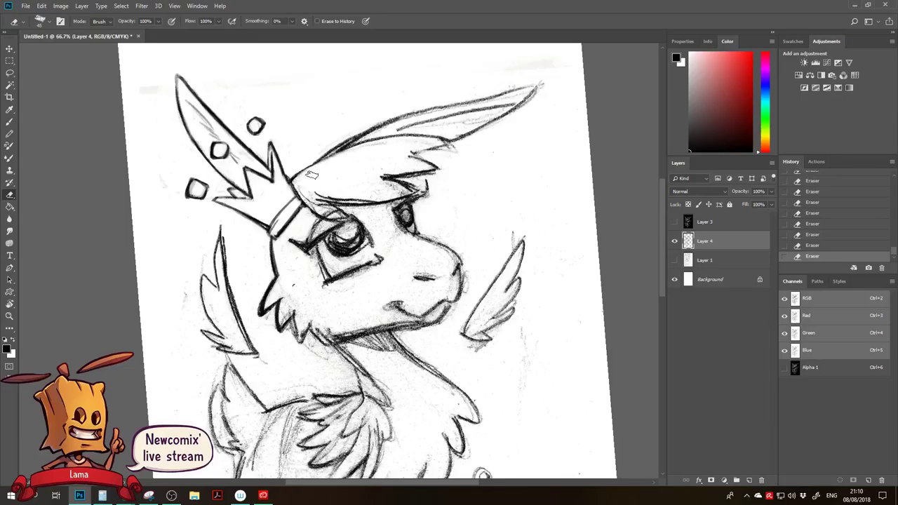
Redraw the forelock's upper line beneath the right ear and erase the leftover pencil marks at the ear's base.
{"action": "key", "text": "b"}
{"action": "left_click_drag", "start_coordinate": [429, 135], "coordinate": [359, 143]}
{"action": "mouse_move", "coordinate": [381, 139]}
{"action": "left_mouse_down"}
{"action": "mouse_move", "coordinate": [324, 154]}
{"action": "mouse_move", "coordinate": [297, 174]}
{"action": "mouse_move", "coordinate": [336, 140]}
{"action": "mouse_move", "coordinate": [363, 153]}
{"action": "mouse_move", "coordinate": [353, 168]}
{"action": "mouse_move", "coordinate": [355, 153]}
{"action": "mouse_move", "coordinate": [345, 159]}
{"action": "left_mouse_up"}
{"action": "key", "text": "r"}
{"action": "key", "text": "e"}
{"action": "left_click_drag", "start_coordinate": [336, 163], "coordinate": [350, 155]}
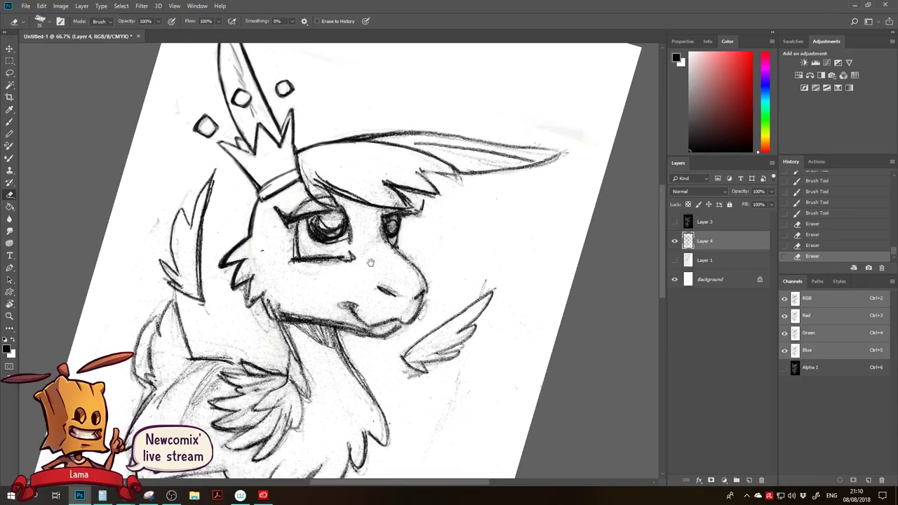
{"action": "left_click_drag", "start_coordinate": [374, 254], "coordinate": [350, 330]}
{"action": "mouse_move", "coordinate": [323, 255]}
{"action": "left_mouse_down"}
{"action": "mouse_move", "coordinate": [292, 230]}
{"action": "mouse_move", "coordinate": [290, 258]}
{"action": "left_mouse_up"}
Clean the tip of the left ear and add short tuft strokes there with a smaller brush.
{"action": "left_click_drag", "start_coordinate": [173, 110], "coordinate": [172, 96]}
{"action": "left_click_drag", "start_coordinate": [174, 99], "coordinate": [169, 94]}
{"action": "key", "text": "b"}
{"action": "key", "text": "bracketleft"}
{"action": "key", "text": "bracketleft"}
{"action": "left_click_drag", "start_coordinate": [170, 101], "coordinate": [171, 92]}
{"action": "left_click_drag", "start_coordinate": [174, 101], "coordinate": [176, 91]}
{"action": "left_click_drag", "start_coordinate": [177, 99], "coordinate": [180, 91]}
Draw short fur strokes along the lower edge of the left ear near the crown.
{"action": "mouse_move", "coordinate": [197, 170]}
{"action": "left_mouse_down"}
{"action": "mouse_move", "coordinate": [190, 156]}
{"action": "mouse_move", "coordinate": [172, 189]}
{"action": "mouse_move", "coordinate": [161, 177]}
{"action": "left_mouse_up"}
{"action": "key", "text": "e"}
{"action": "key", "text": "b"}
{"action": "left_click_drag", "start_coordinate": [170, 186], "coordinate": [163, 182]}
{"action": "left_click_drag", "start_coordinate": [171, 192], "coordinate": [165, 185]}
{"action": "left_click_drag", "start_coordinate": [173, 195], "coordinate": [169, 193]}
{"action": "mouse_move", "coordinate": [181, 205]}
{"action": "left_mouse_down"}
{"action": "mouse_move", "coordinate": [173, 197]}
{"action": "mouse_move", "coordinate": [147, 201]}
{"action": "left_mouse_up"}
Erase the heavy pencil lines where the forelock meets the crown and the right ear's base, rotating the canvas for access.
{"action": "key", "text": "e"}
{"action": "mouse_move", "coordinate": [208, 206]}
{"action": "left_mouse_down"}
{"action": "mouse_move", "coordinate": [243, 204]}
{"action": "mouse_move", "coordinate": [220, 206]}
{"action": "mouse_move", "coordinate": [258, 188]}
{"action": "mouse_move", "coordinate": [270, 205]}
{"action": "mouse_move", "coordinate": [255, 190]}
{"action": "mouse_move", "coordinate": [266, 203]}
{"action": "mouse_move", "coordinate": [233, 202]}
{"action": "left_mouse_up"}
{"action": "key", "text": "b"}
{"action": "key", "text": "e"}
{"action": "key", "text": "b"}
{"action": "key", "text": "e"}
{"action": "mouse_move", "coordinate": [231, 203]}
{"action": "left_mouse_down"}
{"action": "mouse_move", "coordinate": [287, 190]}
{"action": "mouse_move", "coordinate": [253, 198]}
{"action": "mouse_move", "coordinate": [316, 210]}
{"action": "mouse_move", "coordinate": [276, 202]}
{"action": "mouse_move", "coordinate": [320, 223]}
{"action": "left_mouse_up"}
{"action": "key", "text": "b"}
{"action": "key", "text": "e"}
{"action": "mouse_move", "coordinate": [249, 202]}
{"action": "left_mouse_down"}
{"action": "mouse_move", "coordinate": [328, 230]}
{"action": "mouse_move", "coordinate": [349, 211]}
{"action": "left_mouse_up"}
{"action": "key", "text": "r"}
{"action": "mouse_move", "coordinate": [383, 129]}
{"action": "left_mouse_down"}
{"action": "mouse_move", "coordinate": [286, 106]}
{"action": "mouse_move", "coordinate": [320, 126]}
{"action": "left_mouse_up"}
{"action": "left_click_drag", "start_coordinate": [297, 191], "coordinate": [303, 129]}
Draw a small pointed tuft on top of the forelock and redraw the hairline from it down to the crown.
{"action": "key", "text": "b"}
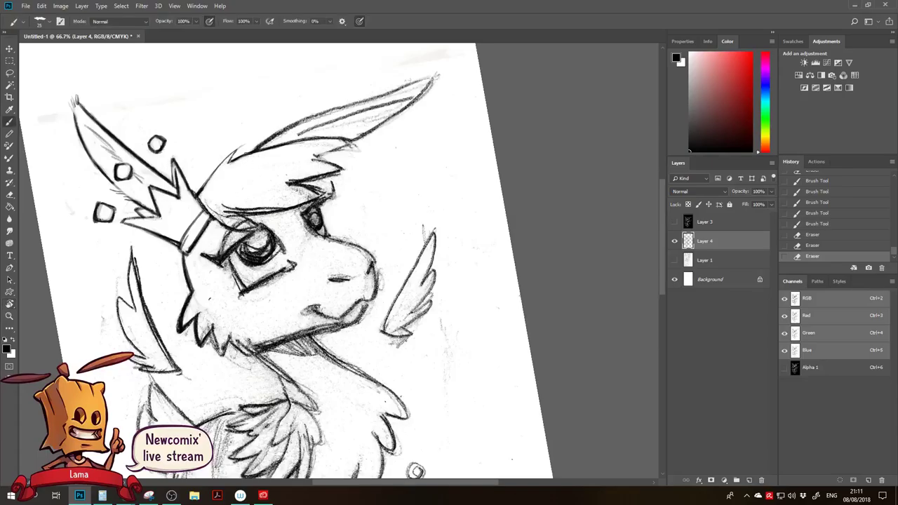
{"action": "left_click_drag", "start_coordinate": [237, 152], "coordinate": [230, 161]}
{"action": "left_click_drag", "start_coordinate": [235, 151], "coordinate": [228, 162]}
{"action": "left_click_drag", "start_coordinate": [236, 151], "coordinate": [217, 166]}
{"action": "left_click_drag", "start_coordinate": [234, 152], "coordinate": [196, 194]}
{"action": "left_click_drag", "start_coordinate": [230, 158], "coordinate": [200, 189]}
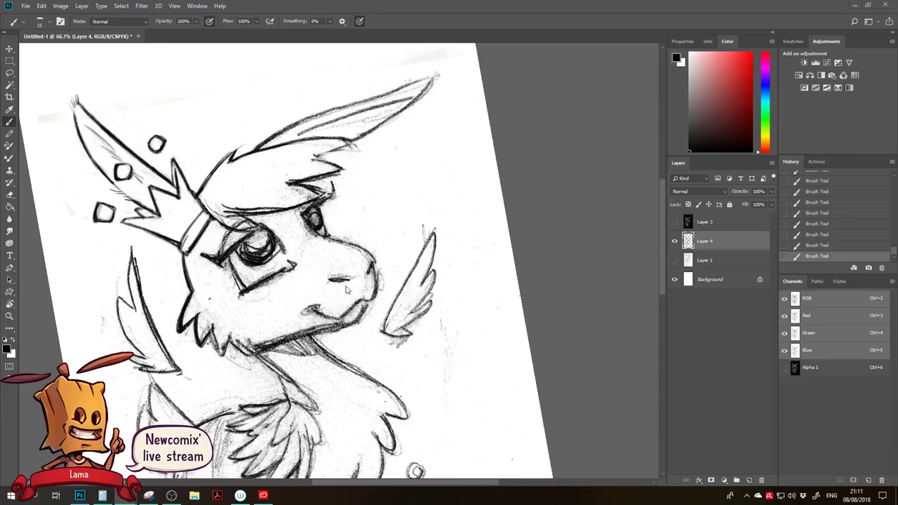
Erase the rough pencil lines along the right ear's upper edge and inside it.
{"action": "left_click", "coordinate": [289, 230]}
{"action": "left_click_drag", "start_coordinate": [278, 181], "coordinate": [276, 176]}
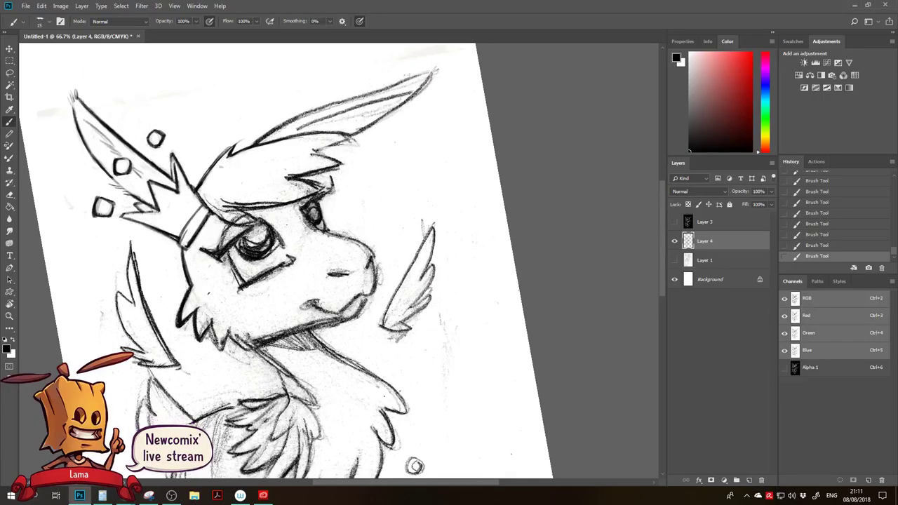
{"action": "key", "text": "e"}
{"action": "mouse_move", "coordinate": [295, 125]}
{"action": "left_mouse_down"}
{"action": "mouse_move", "coordinate": [400, 90]}
{"action": "mouse_move", "coordinate": [388, 96]}
{"action": "left_mouse_up"}
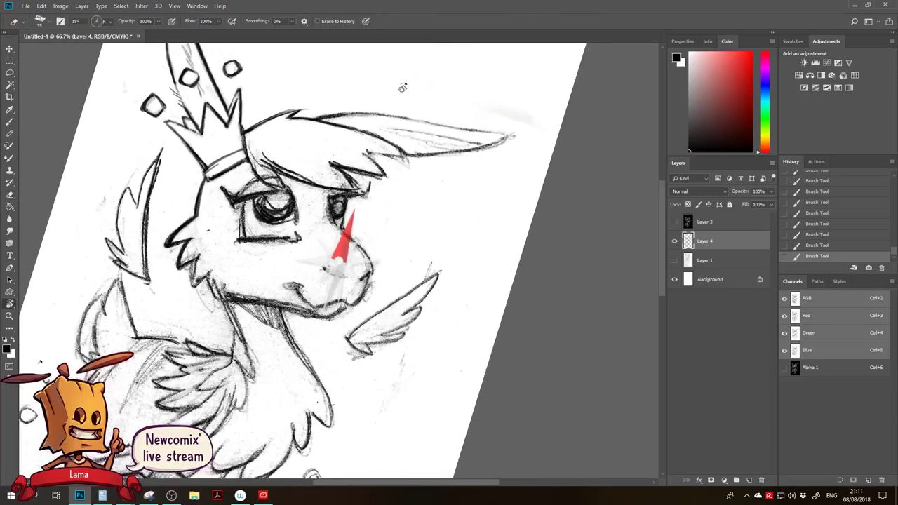
{"action": "key", "text": "b"}
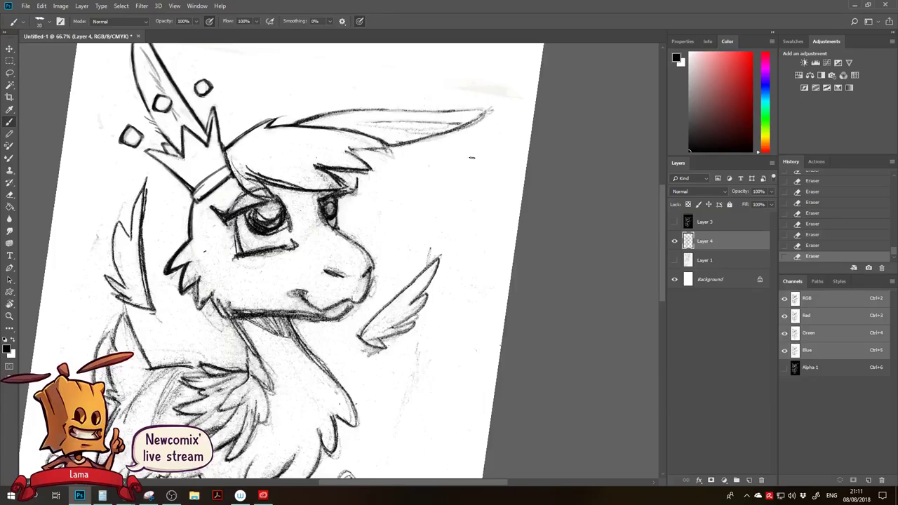
Redraw the right ear's upper edge as one clean black line and erase the leftover sketch lines around it.
{"action": "left_click_drag", "start_coordinate": [322, 116], "coordinate": [358, 109]}
{"action": "mouse_move", "coordinate": [293, 125]}
{"action": "left_mouse_down"}
{"action": "mouse_move", "coordinate": [356, 110]}
{"action": "mouse_move", "coordinate": [452, 108]}
{"action": "left_mouse_up"}
{"action": "key", "text": "ctrl+z"}
{"action": "left_click_drag", "start_coordinate": [397, 114], "coordinate": [498, 108]}
{"action": "key", "text": "e"}
{"action": "mouse_move", "coordinate": [371, 127]}
{"action": "left_mouse_down"}
{"action": "mouse_move", "coordinate": [403, 132]}
{"action": "mouse_move", "coordinate": [447, 121]}
{"action": "mouse_move", "coordinate": [369, 122]}
{"action": "left_mouse_up"}
{"action": "left_click_drag", "start_coordinate": [443, 116], "coordinate": [393, 115]}
{"action": "mouse_move", "coordinate": [472, 120]}
{"action": "left_mouse_down"}
{"action": "mouse_move", "coordinate": [479, 114]}
{"action": "mouse_move", "coordinate": [429, 146]}
{"action": "mouse_move", "coordinate": [394, 146]}
{"action": "left_mouse_up"}
Redraw the right ear's tip and lower edge and add short fur strokes inside the ear.
{"action": "key", "text": "b"}
{"action": "left_click_drag", "start_coordinate": [486, 115], "coordinate": [428, 138]}
{"action": "mouse_move", "coordinate": [452, 128]}
{"action": "left_mouse_down"}
{"action": "mouse_move", "coordinate": [418, 140]}
{"action": "mouse_move", "coordinate": [341, 130]}
{"action": "left_mouse_up"}
{"action": "mouse_move", "coordinate": [427, 124]}
{"action": "left_mouse_down"}
{"action": "mouse_move", "coordinate": [342, 130]}
{"action": "mouse_move", "coordinate": [395, 132]}
{"action": "left_mouse_up"}
{"action": "mouse_move", "coordinate": [459, 124]}
{"action": "left_mouse_down"}
{"action": "mouse_move", "coordinate": [404, 139]}
{"action": "mouse_move", "coordinate": [409, 128]}
{"action": "left_mouse_up"}
Erase the forelock's rough upper tuft below the right ear and redraw it in black.
{"action": "key", "text": "e"}
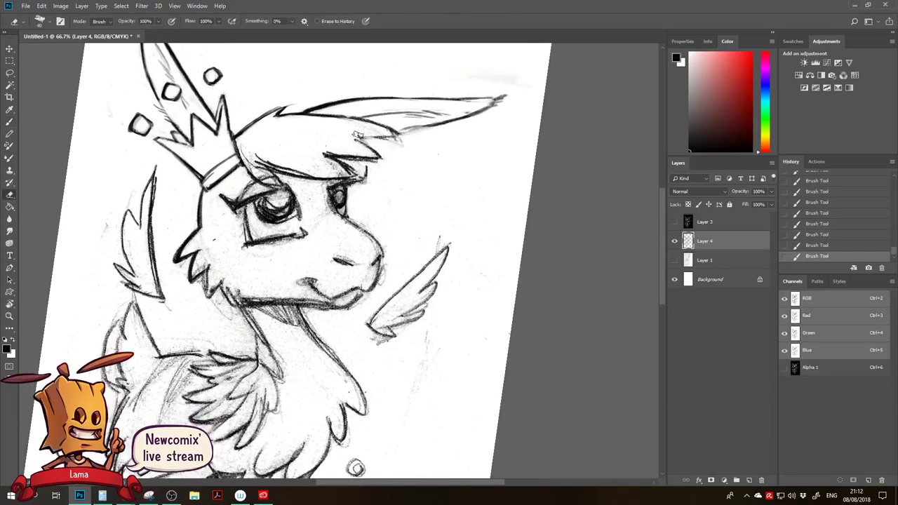
{"action": "left_click_drag", "start_coordinate": [352, 130], "coordinate": [415, 146]}
{"action": "key", "text": "b"}
{"action": "mouse_move", "coordinate": [338, 116]}
{"action": "left_mouse_down"}
{"action": "mouse_move", "coordinate": [408, 144]}
{"action": "mouse_move", "coordinate": [398, 143]}
{"action": "left_mouse_up"}
{"action": "mouse_move", "coordinate": [357, 137]}
{"action": "left_mouse_down"}
{"action": "mouse_move", "coordinate": [406, 147]}
{"action": "mouse_move", "coordinate": [383, 147]}
{"action": "left_mouse_up"}
Clean up the forelock's lower pointed tufts and redraw their edges with the brush.
{"action": "key", "text": "e"}
{"action": "mouse_move", "coordinate": [397, 144]}
{"action": "left_mouse_down"}
{"action": "mouse_move", "coordinate": [348, 140]}
{"action": "mouse_move", "coordinate": [379, 157]}
{"action": "left_mouse_up"}
{"action": "mouse_move", "coordinate": [352, 143]}
{"action": "left_mouse_down"}
{"action": "mouse_move", "coordinate": [385, 162]}
{"action": "mouse_move", "coordinate": [363, 155]}
{"action": "mouse_move", "coordinate": [345, 175]}
{"action": "mouse_move", "coordinate": [364, 183]}
{"action": "mouse_move", "coordinate": [365, 168]}
{"action": "mouse_move", "coordinate": [372, 185]}
{"action": "mouse_move", "coordinate": [349, 189]}
{"action": "left_mouse_up"}
{"action": "key", "text": "b"}
{"action": "key", "text": "e"}
{"action": "key", "text": "b"}
{"action": "mouse_move", "coordinate": [351, 185]}
{"action": "left_mouse_down"}
{"action": "mouse_move", "coordinate": [367, 179]}
{"action": "mouse_move", "coordinate": [352, 160]}
{"action": "mouse_move", "coordinate": [401, 170]}
{"action": "left_mouse_up"}
{"action": "key", "text": "e"}
{"action": "key", "text": "space"}
{"action": "mouse_move", "coordinate": [387, 171]}
{"action": "left_mouse_down"}
{"action": "mouse_move", "coordinate": [388, 157]}
{"action": "mouse_move", "coordinate": [350, 146]}
{"action": "left_mouse_up"}
Rotate the canvas and redraw the forelock's strands above the eyes in long black strokes.
{"action": "key", "text": "r"}
{"action": "mouse_move", "coordinate": [225, 174]}
{"action": "left_mouse_down"}
{"action": "mouse_move", "coordinate": [254, 181]}
{"action": "mouse_move", "coordinate": [252, 195]}
{"action": "mouse_move", "coordinate": [263, 197]}
{"action": "left_mouse_up"}
{"action": "mouse_move", "coordinate": [207, 181]}
{"action": "left_mouse_down"}
{"action": "mouse_move", "coordinate": [279, 198]}
{"action": "mouse_move", "coordinate": [311, 160]}
{"action": "mouse_move", "coordinate": [294, 141]}
{"action": "mouse_move", "coordinate": [372, 151]}
{"action": "mouse_move", "coordinate": [419, 201]}
{"action": "mouse_move", "coordinate": [452, 185]}
{"action": "mouse_move", "coordinate": [483, 194]}
{"action": "mouse_move", "coordinate": [438, 186]}
{"action": "mouse_move", "coordinate": [423, 219]}
{"action": "left_mouse_up"}
{"action": "key", "text": "r"}
{"action": "left_click_drag", "start_coordinate": [449, 183], "coordinate": [425, 231]}
{"action": "left_click_drag", "start_coordinate": [447, 202], "coordinate": [429, 263]}
{"action": "left_click_drag", "start_coordinate": [439, 232], "coordinate": [435, 280]}
{"action": "mouse_move", "coordinate": [452, 196]}
{"action": "left_mouse_down"}
{"action": "mouse_move", "coordinate": [433, 257]}
{"action": "mouse_move", "coordinate": [430, 315]}
{"action": "left_mouse_up"}
{"action": "mouse_move", "coordinate": [442, 275]}
{"action": "left_mouse_down"}
{"action": "mouse_move", "coordinate": [425, 328]}
{"action": "mouse_move", "coordinate": [431, 319]}
{"action": "mouse_move", "coordinate": [408, 335]}
{"action": "left_mouse_up"}
{"action": "key", "text": "e"}
{"action": "key", "text": "r"}
{"action": "mouse_move", "coordinate": [414, 240]}
{"action": "left_mouse_down"}
{"action": "mouse_move", "coordinate": [307, 188]}
{"action": "mouse_move", "coordinate": [296, 193]}
{"action": "mouse_move", "coordinate": [303, 188]}
{"action": "left_mouse_up"}
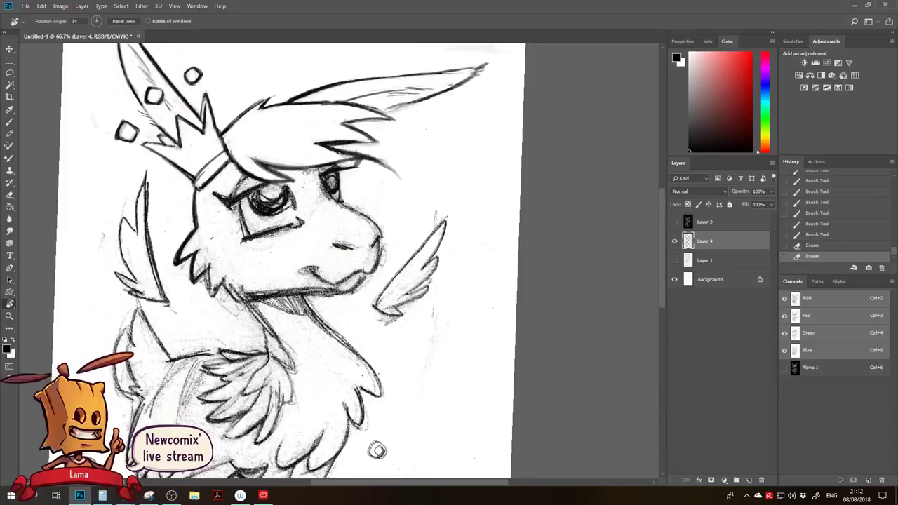
Redraw the forelock's lower edge above the eyes and erase the pencil marks beneath it.
{"action": "key", "text": "b"}
{"action": "mouse_move", "coordinate": [264, 165]}
{"action": "left_mouse_down"}
{"action": "mouse_move", "coordinate": [316, 168]}
{"action": "mouse_move", "coordinate": [360, 157]}
{"action": "mouse_move", "coordinate": [403, 180]}
{"action": "mouse_move", "coordinate": [384, 156]}
{"action": "mouse_move", "coordinate": [359, 146]}
{"action": "left_mouse_up"}
{"action": "key", "text": "e"}
{"action": "left_click_drag", "start_coordinate": [319, 156], "coordinate": [367, 149]}
Redraw the outline of the far eye under the forelock and erase the rough lines around it.
{"action": "key", "text": "b"}
{"action": "left_click_drag", "start_coordinate": [334, 173], "coordinate": [329, 158]}
{"action": "left_click_drag", "start_coordinate": [335, 171], "coordinate": [324, 149]}
{"action": "left_click_drag", "start_coordinate": [331, 168], "coordinate": [323, 148]}
{"action": "key", "text": "e"}
{"action": "left_click_drag", "start_coordinate": [331, 179], "coordinate": [326, 157]}
{"action": "mouse_move", "coordinate": [333, 177]}
{"action": "left_mouse_down"}
{"action": "mouse_move", "coordinate": [323, 156]}
{"action": "mouse_move", "coordinate": [331, 165]}
{"action": "mouse_move", "coordinate": [342, 149]}
{"action": "mouse_move", "coordinate": [321, 160]}
{"action": "mouse_move", "coordinate": [376, 148]}
{"action": "left_mouse_up"}
{"action": "key", "text": "b"}
{"action": "key", "text": "e"}
{"action": "key", "text": "b"}
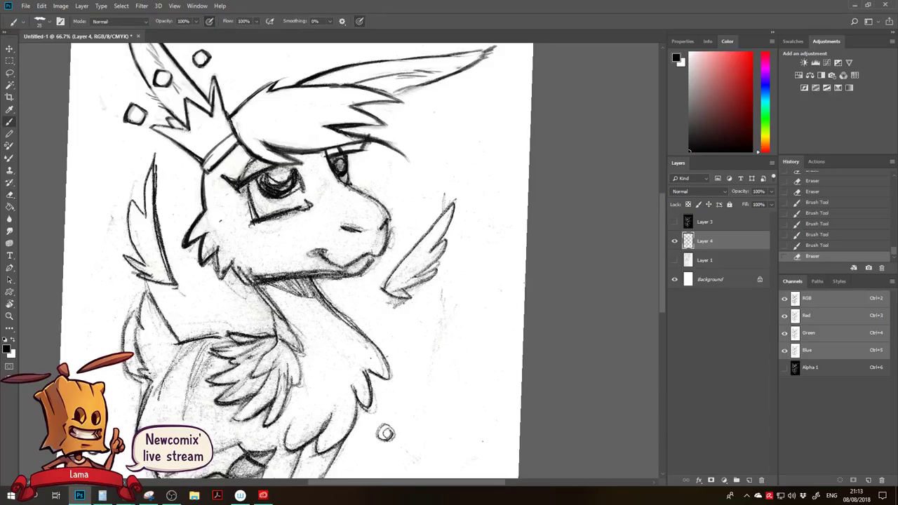
Redraw the far eye's iris and fill its pupil in black, leaving a light highlight.
{"action": "left_click_drag", "start_coordinate": [338, 159], "coordinate": [339, 168]}
{"action": "left_click_drag", "start_coordinate": [341, 158], "coordinate": [343, 170]}
{"action": "left_click_drag", "start_coordinate": [343, 158], "coordinate": [345, 170]}
{"action": "mouse_move", "coordinate": [345, 160]}
{"action": "left_mouse_down"}
{"action": "mouse_move", "coordinate": [347, 172]}
{"action": "mouse_move", "coordinate": [363, 148]}
{"action": "mouse_move", "coordinate": [335, 167]}
{"action": "mouse_move", "coordinate": [344, 169]}
{"action": "left_mouse_up"}
{"action": "key", "text": "e"}
{"action": "key", "text": "b"}
{"action": "mouse_move", "coordinate": [336, 157]}
{"action": "left_mouse_down"}
{"action": "mouse_move", "coordinate": [338, 174]}
{"action": "mouse_move", "coordinate": [348, 173]}
{"action": "left_mouse_up"}
{"action": "key", "text": "ctrl+z"}
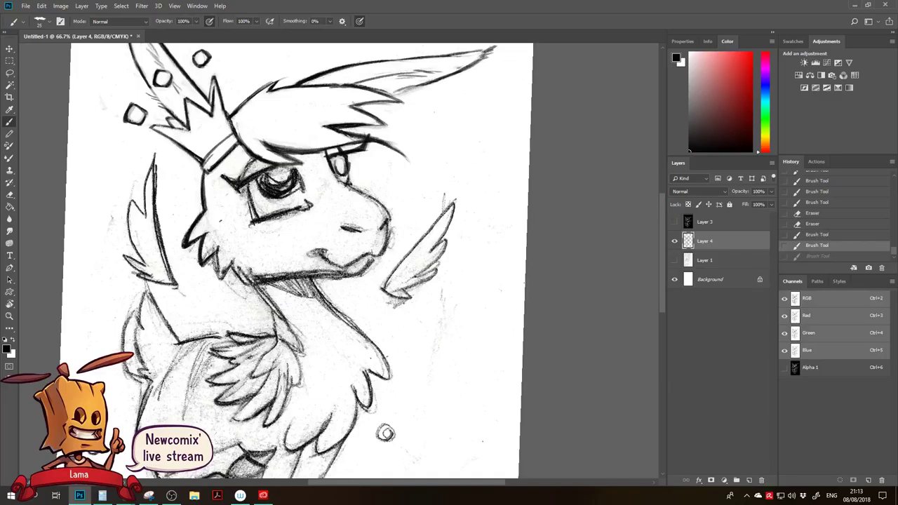
{"action": "key", "text": "e"}
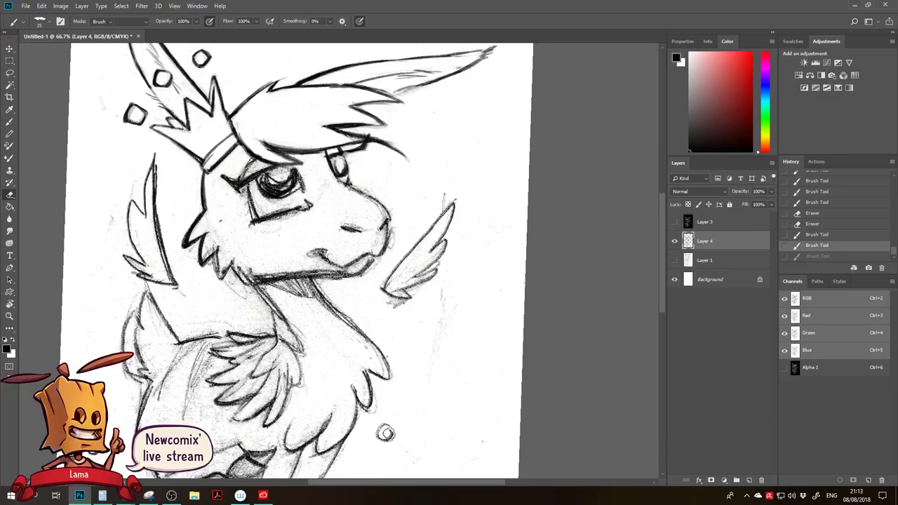
{"action": "key", "text": "b"}
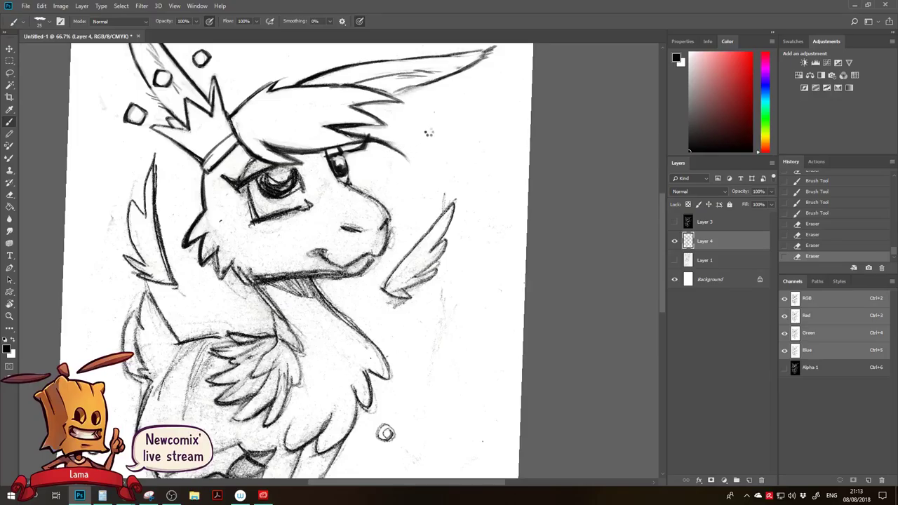
{"action": "left_click_drag", "start_coordinate": [361, 169], "coordinate": [390, 120]}
{"action": "key", "text": "e"}
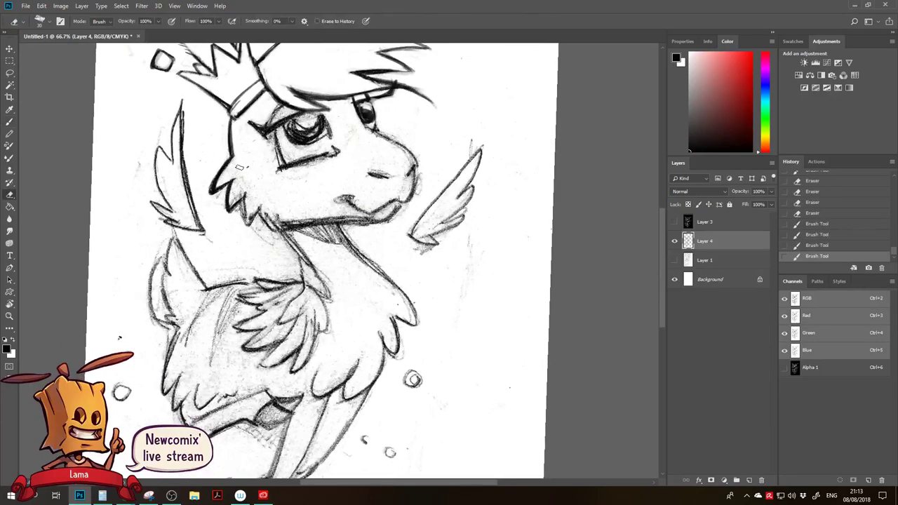
Redraw the pointed fur tufts on the cheek and erase the rough pencil marks around them.
{"action": "left_click_drag", "start_coordinate": [232, 189], "coordinate": [236, 195]}
{"action": "left_click_drag", "start_coordinate": [265, 160], "coordinate": [277, 169]}
{"action": "mouse_move", "coordinate": [249, 202]}
{"action": "left_mouse_down"}
{"action": "mouse_move", "coordinate": [230, 225]}
{"action": "mouse_move", "coordinate": [212, 209]}
{"action": "mouse_move", "coordinate": [274, 244]}
{"action": "mouse_move", "coordinate": [257, 225]}
{"action": "mouse_move", "coordinate": [291, 250]}
{"action": "mouse_move", "coordinate": [291, 262]}
{"action": "left_mouse_up"}
{"action": "key", "text": "b"}
{"action": "mouse_move", "coordinate": [242, 223]}
{"action": "left_mouse_down"}
{"action": "mouse_move", "coordinate": [262, 207]}
{"action": "mouse_move", "coordinate": [228, 204]}
{"action": "left_mouse_up"}
{"action": "mouse_move", "coordinate": [230, 188]}
{"action": "left_mouse_down"}
{"action": "mouse_move", "coordinate": [226, 209]}
{"action": "mouse_move", "coordinate": [239, 190]}
{"action": "mouse_move", "coordinate": [235, 199]}
{"action": "left_mouse_up"}
{"action": "key", "text": "e"}
{"action": "mouse_move", "coordinate": [233, 186]}
{"action": "left_mouse_down"}
{"action": "mouse_move", "coordinate": [237, 198]}
{"action": "mouse_move", "coordinate": [226, 202]}
{"action": "mouse_move", "coordinate": [264, 222]}
{"action": "mouse_move", "coordinate": [296, 215]}
{"action": "left_mouse_up"}
Redraw the jawline from the cheek fur to the chin in black and erase the pencil shading beneath it.
{"action": "key", "text": "b"}
{"action": "left_click_drag", "start_coordinate": [295, 216], "coordinate": [319, 213]}
{"action": "key", "text": "e"}
{"action": "left_click_drag", "start_coordinate": [252, 210], "coordinate": [311, 208]}
{"action": "mouse_move", "coordinate": [266, 212]}
{"action": "left_mouse_down"}
{"action": "mouse_move", "coordinate": [342, 204]}
{"action": "mouse_move", "coordinate": [284, 226]}
{"action": "left_mouse_up"}
{"action": "key", "text": "b"}
{"action": "mouse_move", "coordinate": [198, 216]}
{"action": "left_mouse_down"}
{"action": "mouse_move", "coordinate": [215, 229]}
{"action": "mouse_move", "coordinate": [252, 225]}
{"action": "mouse_move", "coordinate": [204, 233]}
{"action": "mouse_move", "coordinate": [289, 228]}
{"action": "mouse_move", "coordinate": [206, 236]}
{"action": "mouse_move", "coordinate": [298, 230]}
{"action": "left_mouse_up"}
{"action": "key", "text": "e"}
{"action": "key", "text": "0"}
{"action": "left_click_drag", "start_coordinate": [209, 235], "coordinate": [295, 230]}
{"action": "mouse_move", "coordinate": [240, 233]}
{"action": "left_mouse_down"}
{"action": "mouse_move", "coordinate": [308, 231]}
{"action": "mouse_move", "coordinate": [261, 233]}
{"action": "left_mouse_up"}
{"action": "left_click_drag", "start_coordinate": [195, 226], "coordinate": [203, 234]}
{"action": "left_click_drag", "start_coordinate": [195, 227], "coordinate": [202, 233]}
{"action": "mouse_move", "coordinate": [201, 223]}
{"action": "left_mouse_down"}
{"action": "mouse_move", "coordinate": [193, 220]}
{"action": "mouse_move", "coordinate": [221, 283]}
{"action": "left_mouse_up"}
{"action": "key", "text": "space"}
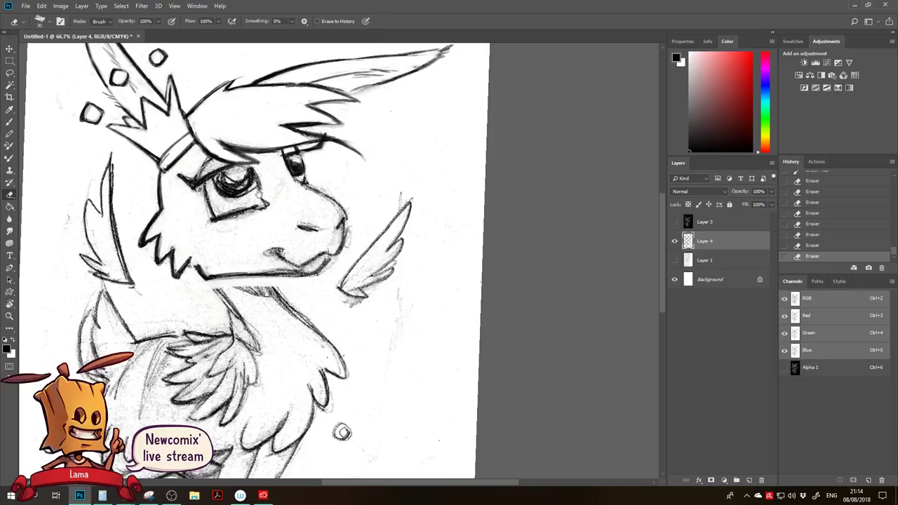
Redraw the near eye's lid crease, upper lid line and outer lash in thick black strokes, erasing the rough lines around them.
{"action": "left_click_drag", "start_coordinate": [254, 152], "coordinate": [257, 186]}
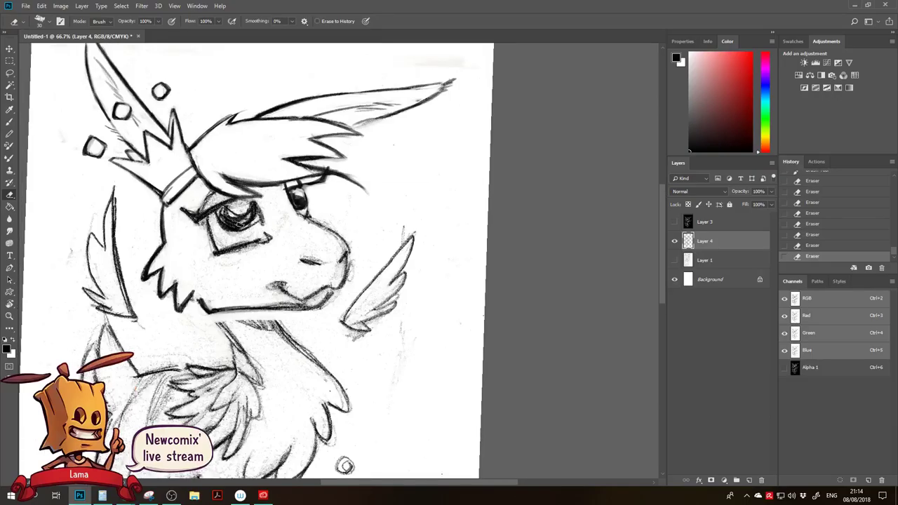
{"action": "key", "text": "z"}
{"action": "left_click", "coordinate": [238, 229]}
{"action": "key", "text": "b"}
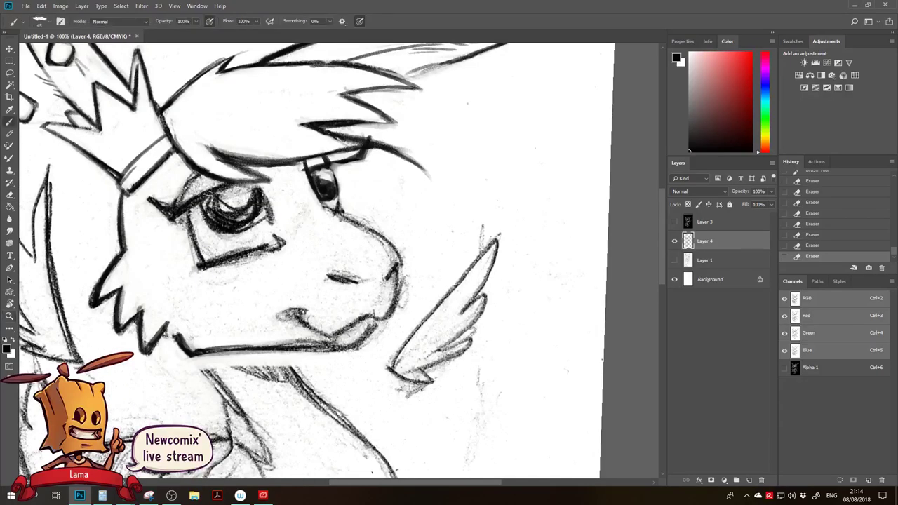
{"action": "left_click_drag", "start_coordinate": [198, 176], "coordinate": [175, 208]}
{"action": "mouse_move", "coordinate": [195, 176]}
{"action": "left_mouse_down"}
{"action": "mouse_move", "coordinate": [178, 204]}
{"action": "mouse_move", "coordinate": [223, 186]}
{"action": "mouse_move", "coordinate": [260, 186]}
{"action": "mouse_move", "coordinate": [195, 183]}
{"action": "left_mouse_up"}
{"action": "key", "text": "e"}
{"action": "mouse_move", "coordinate": [196, 183]}
{"action": "left_mouse_down"}
{"action": "mouse_move", "coordinate": [273, 183]}
{"action": "mouse_move", "coordinate": [211, 203]}
{"action": "left_mouse_up"}
{"action": "key", "text": "b"}
{"action": "mouse_move", "coordinate": [262, 190]}
{"action": "left_mouse_down"}
{"action": "mouse_move", "coordinate": [173, 216]}
{"action": "mouse_move", "coordinate": [268, 194]}
{"action": "left_mouse_up"}
{"action": "mouse_move", "coordinate": [267, 188]}
{"action": "left_mouse_down"}
{"action": "mouse_move", "coordinate": [191, 208]}
{"action": "mouse_move", "coordinate": [167, 198]}
{"action": "left_mouse_up"}
{"action": "key", "text": "e"}
{"action": "left_click_drag", "start_coordinate": [164, 193], "coordinate": [191, 204]}
{"action": "key", "text": "b"}
{"action": "left_click_drag", "start_coordinate": [163, 197], "coordinate": [191, 204]}
{"action": "left_click_drag", "start_coordinate": [166, 197], "coordinate": [190, 209]}
{"action": "left_click_drag", "start_coordinate": [180, 207], "coordinate": [244, 191]}
{"action": "left_click_drag", "start_coordinate": [192, 205], "coordinate": [272, 187]}
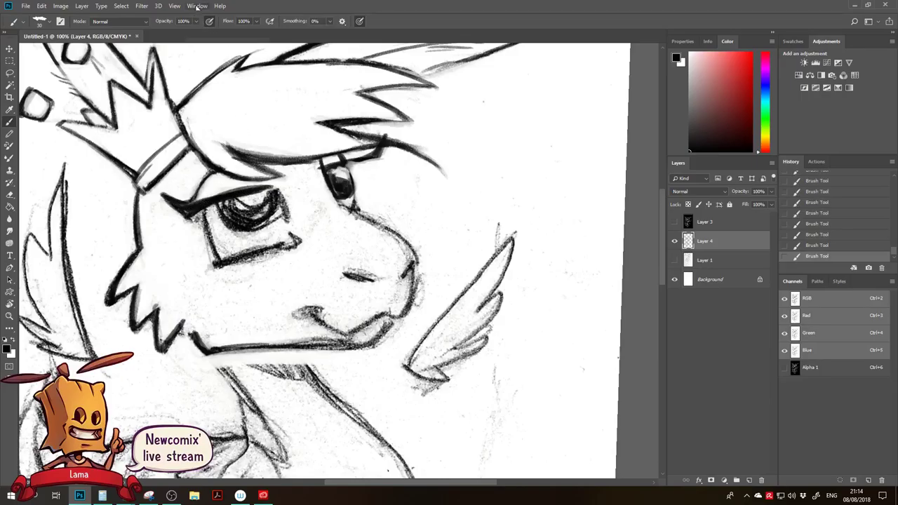
Open a second window of the document, float it at 25% zoom, shrink it and place it beside the main canvas.
{"action": "left_click", "coordinate": [197, 5]}
{"action": "mouse_move", "coordinate": [203, 16]}
{"action": "left_click", "coordinate": [320, 184]}
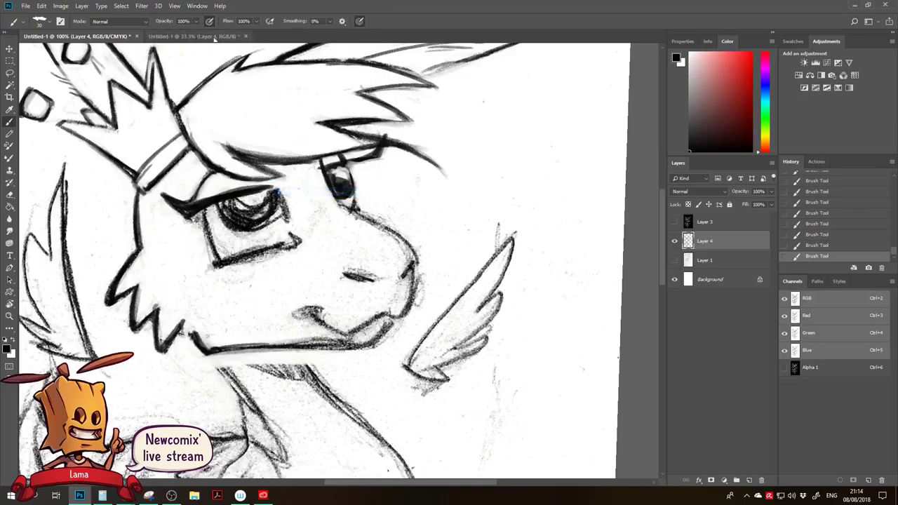
{"action": "left_click_drag", "start_coordinate": [218, 38], "coordinate": [263, 82]}
{"action": "key", "text": "z"}
{"action": "left_click", "coordinate": [389, 435], "text": "alt"}
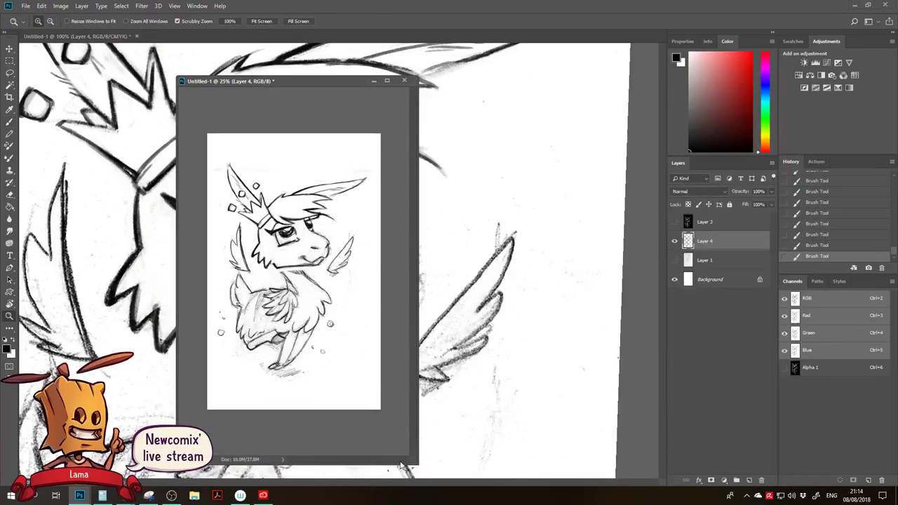
{"action": "left_click_drag", "start_coordinate": [411, 459], "coordinate": [371, 372]}
{"action": "left_click_drag", "start_coordinate": [291, 84], "coordinate": [601, 49]}
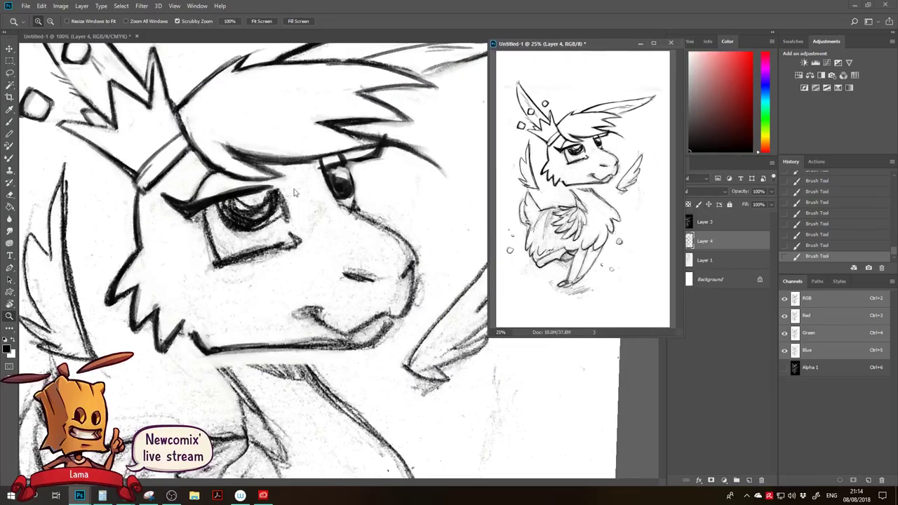
Zoom the second window out to 16.67% and flip the artwork horizontally.
{"action": "left_click", "coordinate": [555, 197], "text": "alt"}
{"action": "left_click", "coordinate": [436, 244]}
{"action": "left_click", "coordinate": [565, 229]}
{"action": "key", "text": "ctrl+shift+h"}
{"action": "left_click", "coordinate": [347, 271]}
Redraw the far eye's lid, side outline and iris edge on the mirrored drawing, erasing the stray marks beside it.
{"action": "key", "text": "b"}
{"action": "left_click_drag", "start_coordinate": [217, 172], "coordinate": [218, 186]}
{"action": "mouse_move", "coordinate": [214, 180]}
{"action": "left_mouse_down"}
{"action": "mouse_move", "coordinate": [220, 188]}
{"action": "mouse_move", "coordinate": [224, 178]}
{"action": "mouse_move", "coordinate": [219, 185]}
{"action": "left_mouse_up"}
{"action": "key", "text": "ctrl+alt+z"}
{"action": "key", "text": "ctrl+alt+z"}
{"action": "mouse_move", "coordinate": [186, 154]}
{"action": "left_mouse_down"}
{"action": "mouse_move", "coordinate": [211, 164]}
{"action": "mouse_move", "coordinate": [190, 153]}
{"action": "mouse_move", "coordinate": [214, 171]}
{"action": "mouse_move", "coordinate": [215, 206]}
{"action": "mouse_move", "coordinate": [233, 166]}
{"action": "mouse_move", "coordinate": [247, 160]}
{"action": "mouse_move", "coordinate": [229, 175]}
{"action": "left_mouse_up"}
{"action": "key", "text": "e"}
{"action": "left_click_drag", "start_coordinate": [227, 179], "coordinate": [211, 199]}
{"action": "key", "text": "b"}
{"action": "mouse_move", "coordinate": [219, 162]}
{"action": "left_mouse_down"}
{"action": "mouse_move", "coordinate": [204, 201]}
{"action": "mouse_move", "coordinate": [203, 187]}
{"action": "left_mouse_up"}
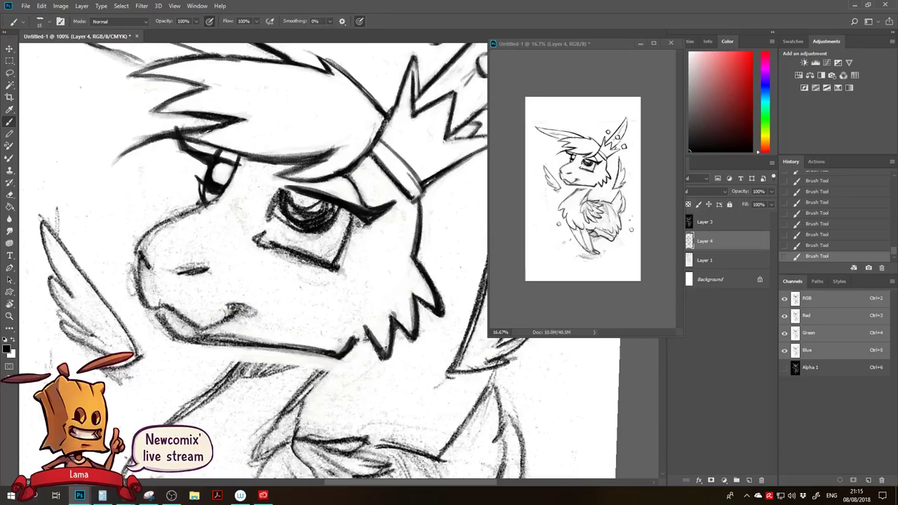
{"action": "mouse_move", "coordinate": [202, 210]}
{"action": "left_mouse_down"}
{"action": "mouse_move", "coordinate": [190, 226]}
{"action": "mouse_move", "coordinate": [153, 200]}
{"action": "left_mouse_up"}
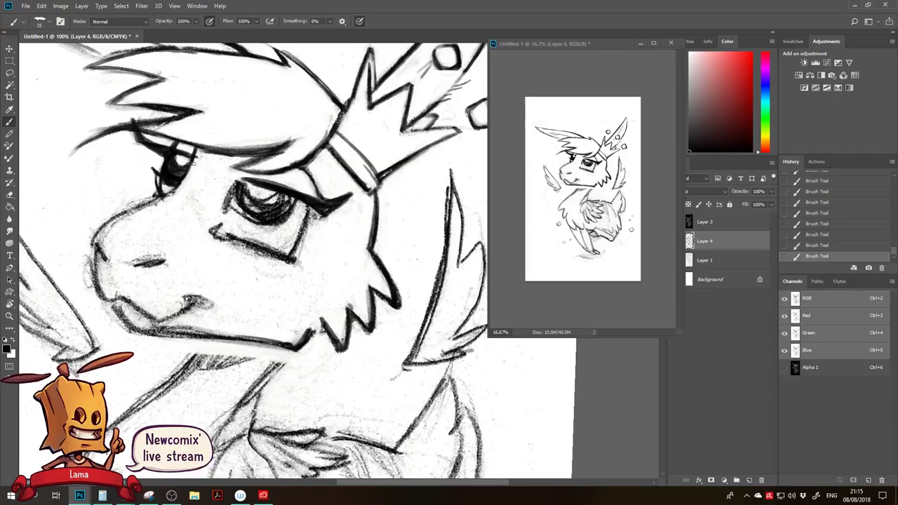
Fill the far eye's pupil in black and shape a small round white highlight inside it.
{"action": "key", "text": "e"}
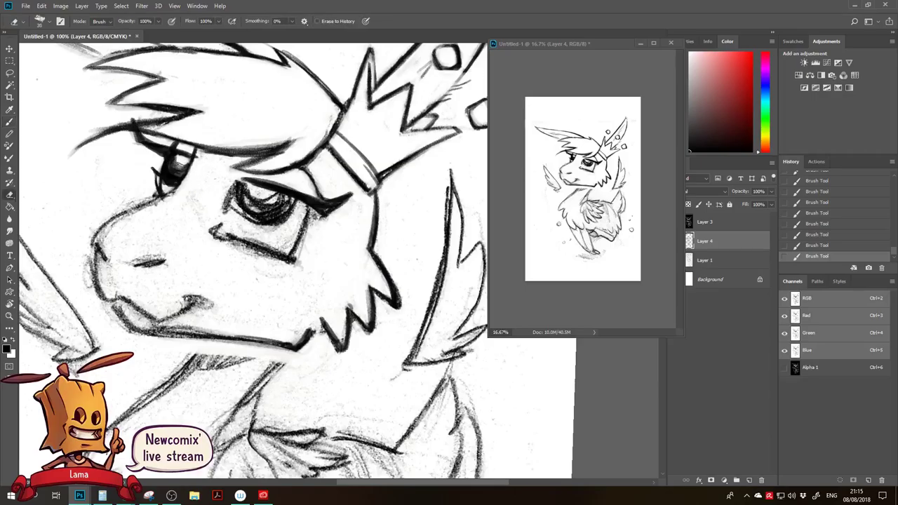
{"action": "key", "text": "b"}
{"action": "mouse_move", "coordinate": [179, 166]}
{"action": "left_mouse_down"}
{"action": "mouse_move", "coordinate": [169, 160]}
{"action": "mouse_move", "coordinate": [174, 172]}
{"action": "left_mouse_up"}
{"action": "mouse_move", "coordinate": [176, 165]}
{"action": "left_mouse_down"}
{"action": "mouse_move", "coordinate": [175, 174]}
{"action": "mouse_move", "coordinate": [181, 164]}
{"action": "left_mouse_up"}
{"action": "key", "text": "e"}
{"action": "left_click", "coordinate": [179, 167]}
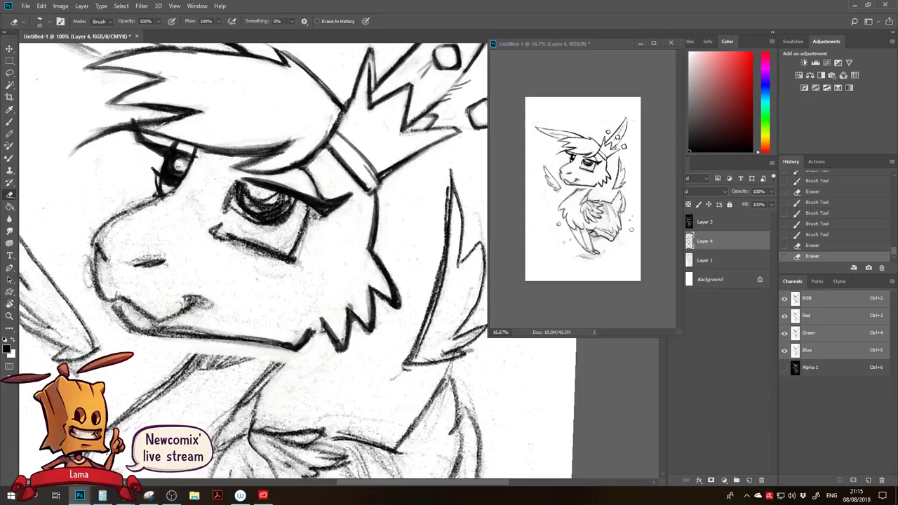
{"action": "left_click", "coordinate": [181, 165]}
{"action": "key", "text": "b"}
{"action": "left_click_drag", "start_coordinate": [176, 158], "coordinate": [174, 162]}
{"action": "left_click_drag", "start_coordinate": [177, 158], "coordinate": [182, 157]}
{"action": "key", "text": "bracketleft"}
{"action": "left_click_drag", "start_coordinate": [179, 159], "coordinate": [184, 158]}
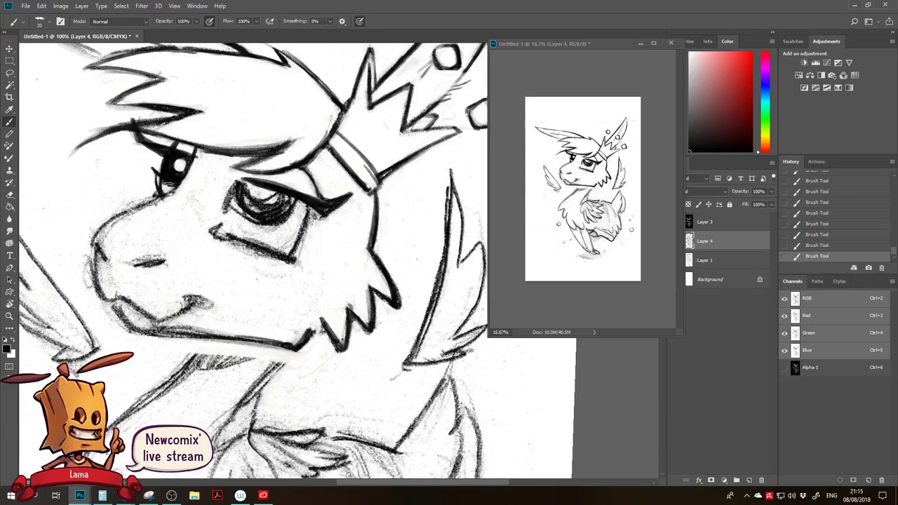
Erase the rough pencil lines beneath the far eye and along the bridge of the nose.
{"action": "key", "text": "e"}
{"action": "mouse_move", "coordinate": [160, 176]}
{"action": "left_mouse_down"}
{"action": "mouse_move", "coordinate": [164, 198]}
{"action": "mouse_move", "coordinate": [170, 188]}
{"action": "mouse_move", "coordinate": [178, 197]}
{"action": "left_mouse_up"}
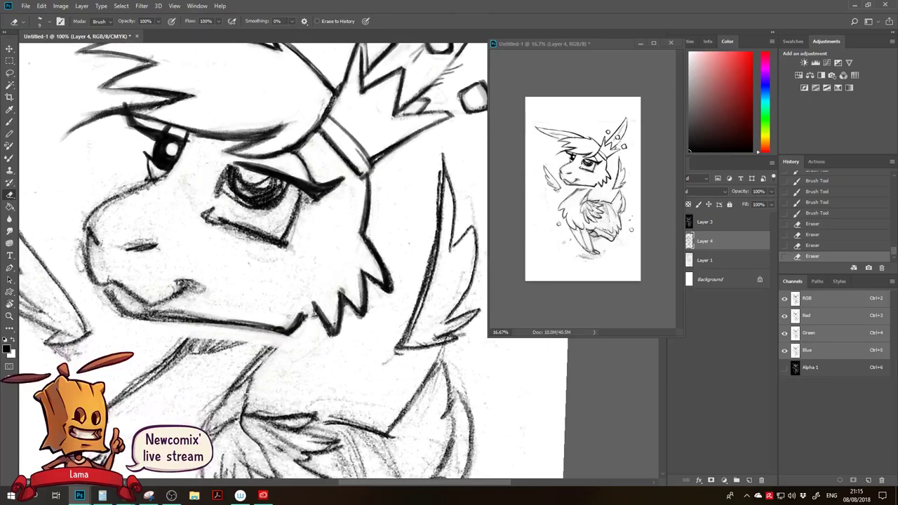
{"action": "left_click_drag", "start_coordinate": [190, 144], "coordinate": [173, 177]}
{"action": "mouse_move", "coordinate": [179, 175]}
{"action": "left_mouse_down"}
{"action": "mouse_move", "coordinate": [121, 198]}
{"action": "mouse_move", "coordinate": [92, 225]}
{"action": "left_mouse_up"}
{"action": "left_click_drag", "start_coordinate": [144, 183], "coordinate": [109, 195]}
{"action": "left_click_drag", "start_coordinate": [143, 183], "coordinate": [89, 203]}
Redraw the bridge of the nose and the nostril in clean black strokes.
{"action": "key", "text": "b"}
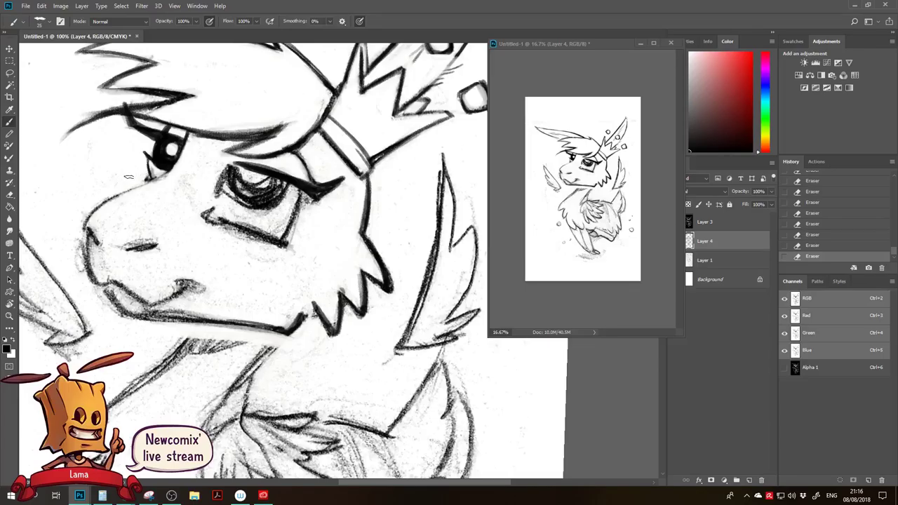
{"action": "left_click_drag", "start_coordinate": [168, 171], "coordinate": [136, 187]}
{"action": "left_click_drag", "start_coordinate": [157, 177], "coordinate": [83, 223]}
{"action": "left_click_drag", "start_coordinate": [111, 195], "coordinate": [83, 233]}
{"action": "mouse_move", "coordinate": [138, 195]}
{"action": "left_mouse_down"}
{"action": "mouse_move", "coordinate": [89, 177]}
{"action": "mouse_move", "coordinate": [91, 190]}
{"action": "mouse_move", "coordinate": [150, 214]}
{"action": "mouse_move", "coordinate": [112, 212]}
{"action": "mouse_move", "coordinate": [144, 203]}
{"action": "mouse_move", "coordinate": [153, 215]}
{"action": "left_mouse_up"}
{"action": "key", "text": "e"}
{"action": "key", "text": "b"}
{"action": "key", "text": "e"}
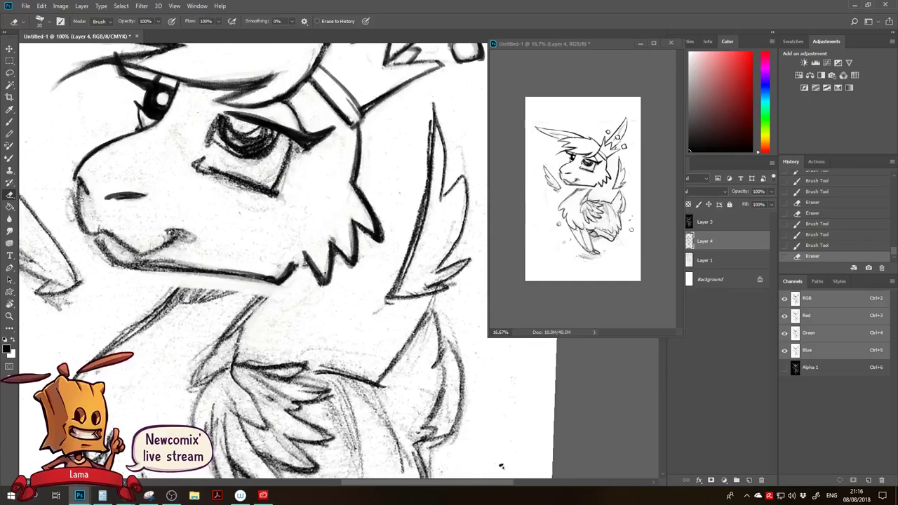
Redraw the tip of the nose in black and erase the rough outline around it.
{"action": "key", "text": "b"}
{"action": "mouse_move", "coordinate": [76, 176]}
{"action": "left_mouse_down"}
{"action": "mouse_move", "coordinate": [83, 203]}
{"action": "mouse_move", "coordinate": [102, 213]}
{"action": "mouse_move", "coordinate": [66, 187]}
{"action": "mouse_move", "coordinate": [72, 227]}
{"action": "mouse_move", "coordinate": [72, 204]}
{"action": "left_mouse_up"}
{"action": "key", "text": "e"}
{"action": "left_click_drag", "start_coordinate": [73, 182], "coordinate": [74, 225]}
{"action": "key", "text": "b"}
{"action": "mouse_move", "coordinate": [77, 181]}
{"action": "left_mouse_down"}
{"action": "mouse_move", "coordinate": [81, 231]}
{"action": "mouse_move", "coordinate": [116, 232]}
{"action": "mouse_move", "coordinate": [136, 250]}
{"action": "mouse_move", "coordinate": [249, 169]}
{"action": "left_mouse_up"}
Rotate the canvas and redraw the muzzle's front edge down to the lip, erasing the pencil marks around it.
{"action": "key", "text": "e"}
{"action": "key", "text": "r"}
{"action": "key", "text": "b"}
{"action": "left_click_drag", "start_coordinate": [141, 114], "coordinate": [160, 158]}
{"action": "key", "text": "e"}
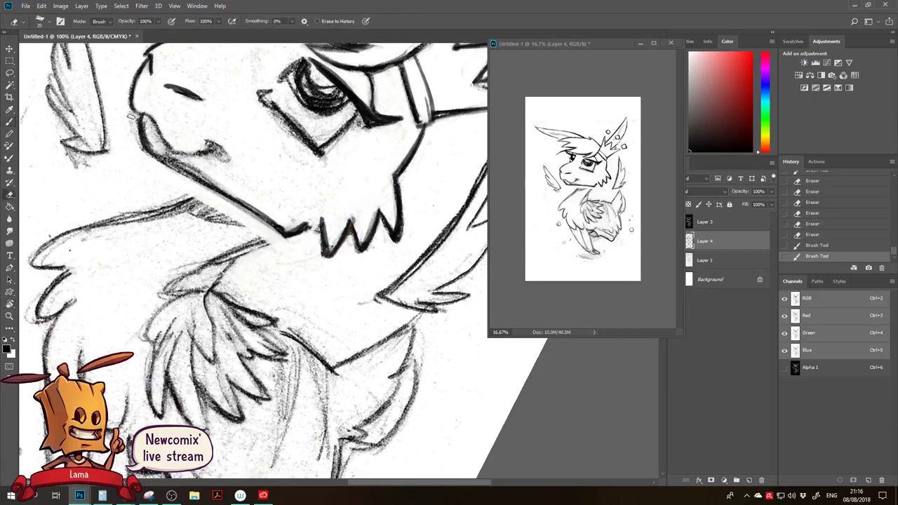
{"action": "mouse_move", "coordinate": [133, 119]}
{"action": "left_mouse_down"}
{"action": "mouse_move", "coordinate": [135, 150]}
{"action": "mouse_move", "coordinate": [132, 130]}
{"action": "mouse_move", "coordinate": [156, 146]}
{"action": "mouse_move", "coordinate": [146, 120]}
{"action": "mouse_move", "coordinate": [159, 150]}
{"action": "left_mouse_up"}
{"action": "mouse_move", "coordinate": [143, 127]}
{"action": "left_mouse_down"}
{"action": "mouse_move", "coordinate": [157, 146]}
{"action": "mouse_move", "coordinate": [133, 297]}
{"action": "mouse_move", "coordinate": [181, 291]}
{"action": "mouse_move", "coordinate": [138, 298]}
{"action": "left_mouse_up"}
Rotate the canvas back and redraw the lips and the chin's lower edge in single clean strokes.
{"action": "key", "text": "r"}
{"action": "key", "text": "e"}
{"action": "mouse_move", "coordinate": [189, 287]}
{"action": "left_mouse_down"}
{"action": "mouse_move", "coordinate": [136, 298]}
{"action": "mouse_move", "coordinate": [179, 273]}
{"action": "mouse_move", "coordinate": [162, 295]}
{"action": "mouse_move", "coordinate": [188, 294]}
{"action": "left_mouse_up"}
{"action": "key", "text": "b"}
{"action": "key", "text": "ctrl+alt+z"}
{"action": "left_click_drag", "start_coordinate": [131, 307], "coordinate": [198, 291]}
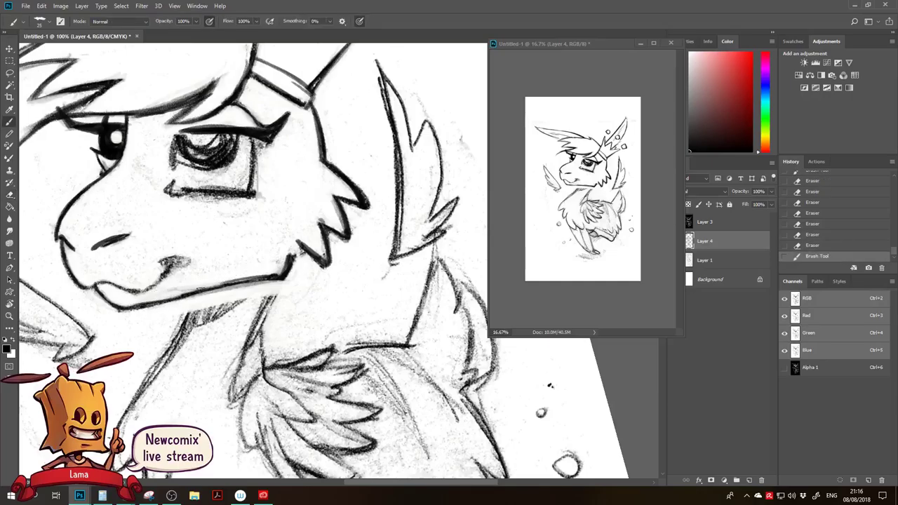
{"action": "key", "text": "ctrl+alt+z"}
{"action": "key", "text": "ctrl+alt+z"}
{"action": "key", "text": "ctrl+alt+z"}
{"action": "mouse_move", "coordinate": [126, 309]}
{"action": "left_mouse_down"}
{"action": "mouse_move", "coordinate": [215, 290]}
{"action": "mouse_move", "coordinate": [147, 305]}
{"action": "mouse_move", "coordinate": [203, 287]}
{"action": "mouse_move", "coordinate": [148, 298]}
{"action": "mouse_move", "coordinate": [227, 280]}
{"action": "mouse_move", "coordinate": [237, 253]}
{"action": "left_mouse_up"}
Erase the sketchy corner of the mouth and redraw it as a clean curved smile.
{"action": "key", "text": "e"}
{"action": "left_click_drag", "start_coordinate": [141, 252], "coordinate": [153, 239]}
{"action": "mouse_move", "coordinate": [138, 257]}
{"action": "left_mouse_down"}
{"action": "mouse_move", "coordinate": [152, 242]}
{"action": "mouse_move", "coordinate": [146, 267]}
{"action": "mouse_move", "coordinate": [127, 271]}
{"action": "mouse_move", "coordinate": [171, 228]}
{"action": "left_mouse_up"}
{"action": "key", "text": "b"}
{"action": "mouse_move", "coordinate": [153, 234]}
{"action": "left_mouse_down"}
{"action": "mouse_move", "coordinate": [178, 229]}
{"action": "mouse_move", "coordinate": [180, 238]}
{"action": "mouse_move", "coordinate": [157, 241]}
{"action": "mouse_move", "coordinate": [167, 244]}
{"action": "mouse_move", "coordinate": [160, 249]}
{"action": "left_mouse_up"}
{"action": "key", "text": "ctrl+alt+z"}
{"action": "key", "text": "ctrl+alt+z"}
{"action": "key", "text": "e"}
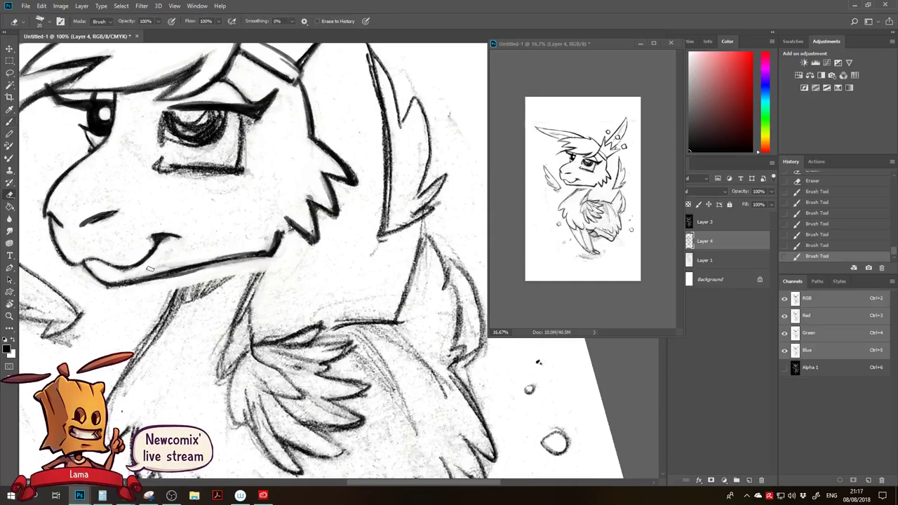
{"action": "left_click_drag", "start_coordinate": [182, 182], "coordinate": [141, 219]}
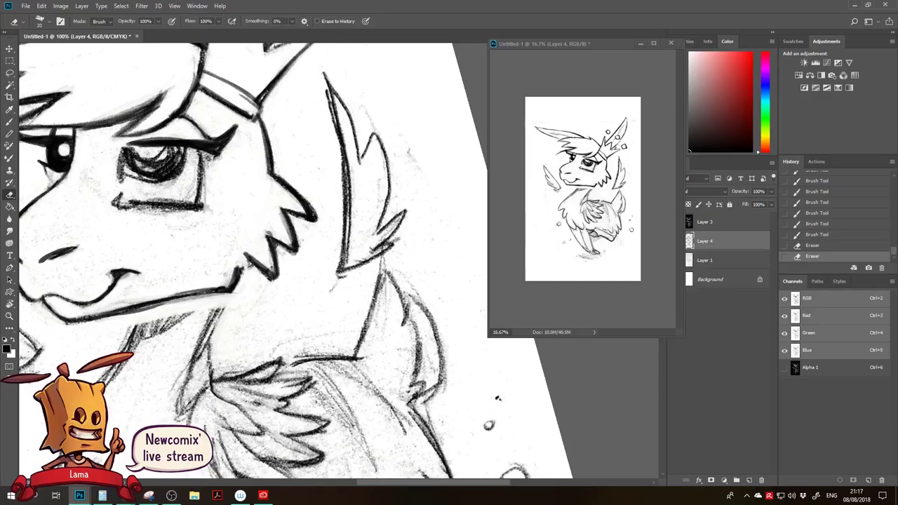
Redraw the far eye's lower outer edge and tidy the lines beneath it.
{"action": "key", "text": "b"}
{"action": "left_click_drag", "start_coordinate": [42, 165], "coordinate": [54, 198]}
{"action": "key", "text": "e"}
{"action": "mouse_move", "coordinate": [48, 185]}
{"action": "left_mouse_down"}
{"action": "mouse_move", "coordinate": [64, 198]}
{"action": "mouse_move", "coordinate": [52, 201]}
{"action": "mouse_move", "coordinate": [60, 188]}
{"action": "left_mouse_up"}
{"action": "key", "text": "b"}
{"action": "left_click_drag", "start_coordinate": [49, 184], "coordinate": [63, 190]}
Erase the near eye's thick boxy outline and redraw its outer side as a thin curve.
{"action": "mouse_move", "coordinate": [165, 229]}
{"action": "left_mouse_down"}
{"action": "mouse_move", "coordinate": [128, 217]}
{"action": "mouse_move", "coordinate": [137, 244]}
{"action": "mouse_move", "coordinate": [174, 235]}
{"action": "mouse_move", "coordinate": [155, 244]}
{"action": "left_mouse_up"}
{"action": "key", "text": "e"}
{"action": "mouse_move", "coordinate": [145, 202]}
{"action": "left_mouse_down"}
{"action": "mouse_move", "coordinate": [136, 214]}
{"action": "mouse_move", "coordinate": [179, 236]}
{"action": "left_mouse_up"}
{"action": "left_click_drag", "start_coordinate": [213, 198], "coordinate": [201, 220]}
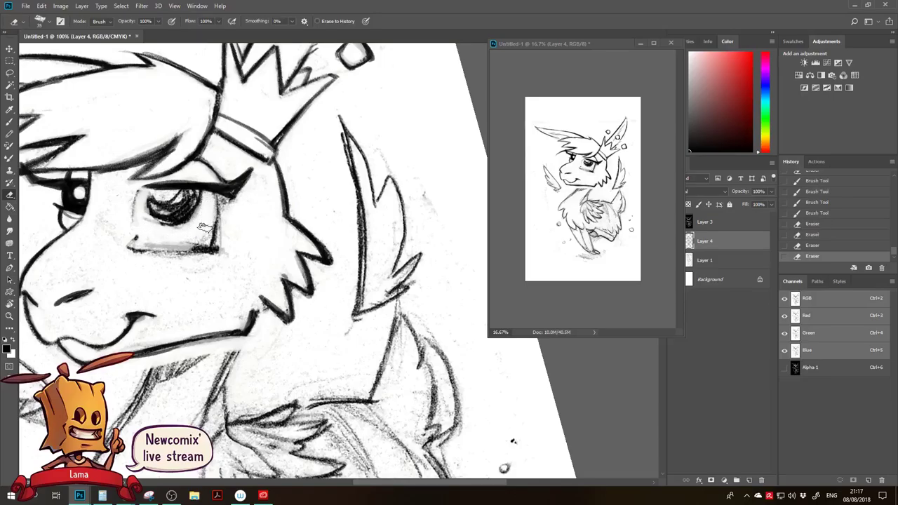
{"action": "key", "text": "["}
{"action": "left_click_drag", "start_coordinate": [223, 200], "coordinate": [219, 243]}
{"action": "mouse_move", "coordinate": [222, 203]}
{"action": "left_mouse_down"}
{"action": "mouse_move", "coordinate": [243, 201]}
{"action": "mouse_move", "coordinate": [198, 248]}
{"action": "left_mouse_up"}
{"action": "key", "text": "b"}
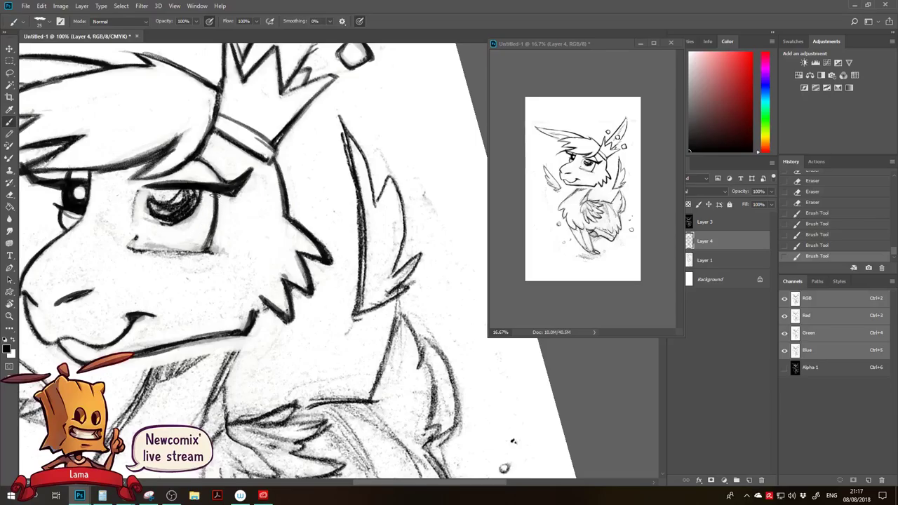
Erase the shading inside the near eye and redraw its inner side as a thin curve.
{"action": "key", "text": "e"}
{"action": "mouse_move", "coordinate": [215, 192]}
{"action": "left_mouse_down"}
{"action": "mouse_move", "coordinate": [195, 247]}
{"action": "mouse_move", "coordinate": [202, 235]}
{"action": "left_mouse_up"}
{"action": "mouse_move", "coordinate": [203, 233]}
{"action": "left_mouse_down"}
{"action": "mouse_move", "coordinate": [197, 243]}
{"action": "mouse_move", "coordinate": [170, 223]}
{"action": "left_mouse_up"}
{"action": "key", "text": "b"}
{"action": "left_click_drag", "start_coordinate": [150, 153], "coordinate": [139, 225]}
Redraw the near eye's rounded iris beneath the upper lid and fill it solid black.
{"action": "left_click_drag", "start_coordinate": [155, 163], "coordinate": [161, 190]}
{"action": "left_click_drag", "start_coordinate": [153, 161], "coordinate": [168, 191]}
{"action": "mouse_move", "coordinate": [154, 160]}
{"action": "left_mouse_down"}
{"action": "mouse_move", "coordinate": [148, 175]}
{"action": "mouse_move", "coordinate": [191, 170]}
{"action": "left_mouse_up"}
{"action": "key", "text": "e"}
{"action": "mouse_move", "coordinate": [148, 189]}
{"action": "left_mouse_down"}
{"action": "mouse_move", "coordinate": [175, 198]}
{"action": "mouse_move", "coordinate": [199, 185]}
{"action": "left_mouse_up"}
{"action": "key", "text": "b"}
{"action": "mouse_move", "coordinate": [150, 172]}
{"action": "left_mouse_down"}
{"action": "mouse_move", "coordinate": [165, 189]}
{"action": "mouse_move", "coordinate": [150, 184]}
{"action": "mouse_move", "coordinate": [194, 191]}
{"action": "left_mouse_up"}
{"action": "mouse_move", "coordinate": [211, 161]}
{"action": "left_mouse_down"}
{"action": "mouse_move", "coordinate": [181, 192]}
{"action": "mouse_move", "coordinate": [192, 165]}
{"action": "mouse_move", "coordinate": [180, 182]}
{"action": "left_mouse_up"}
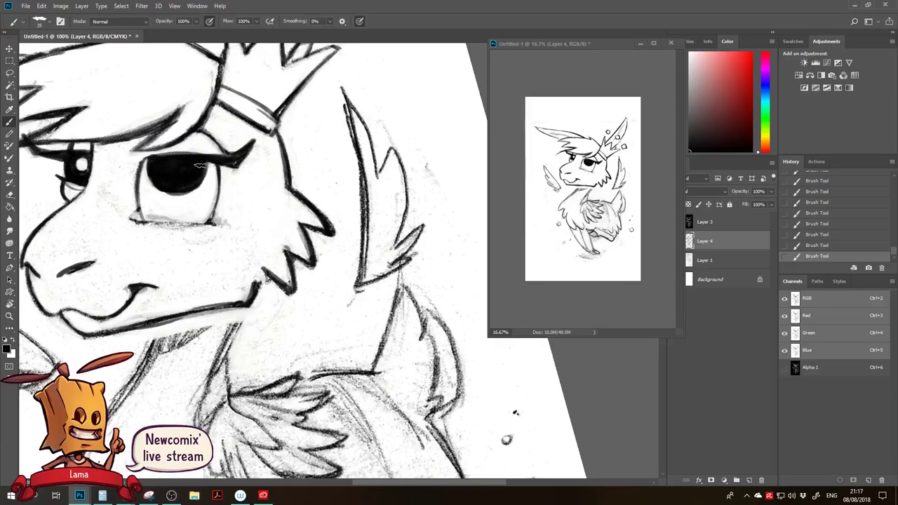
Erase a small round highlight in the middle of the near eye's black iris, undoing the first placement.
{"action": "key", "text": "e"}
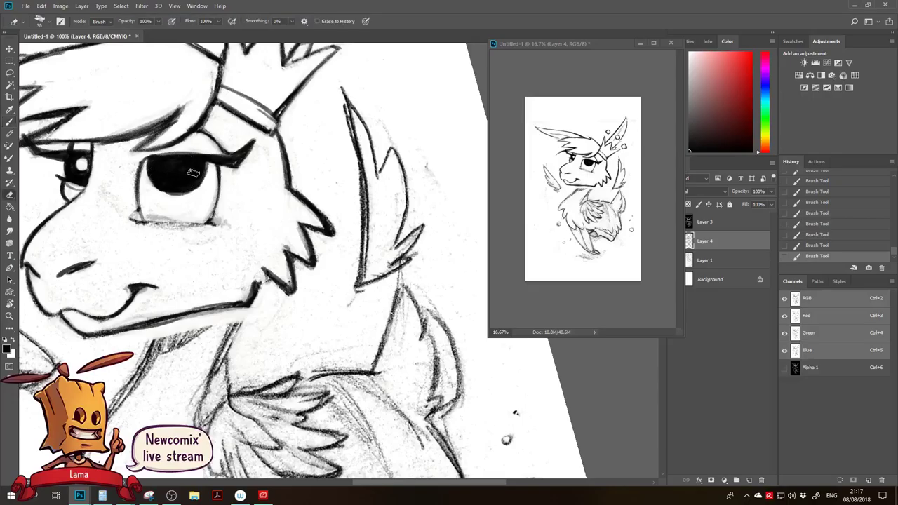
{"action": "left_click", "coordinate": [189, 167]}
{"action": "left_click", "coordinate": [189, 167]}
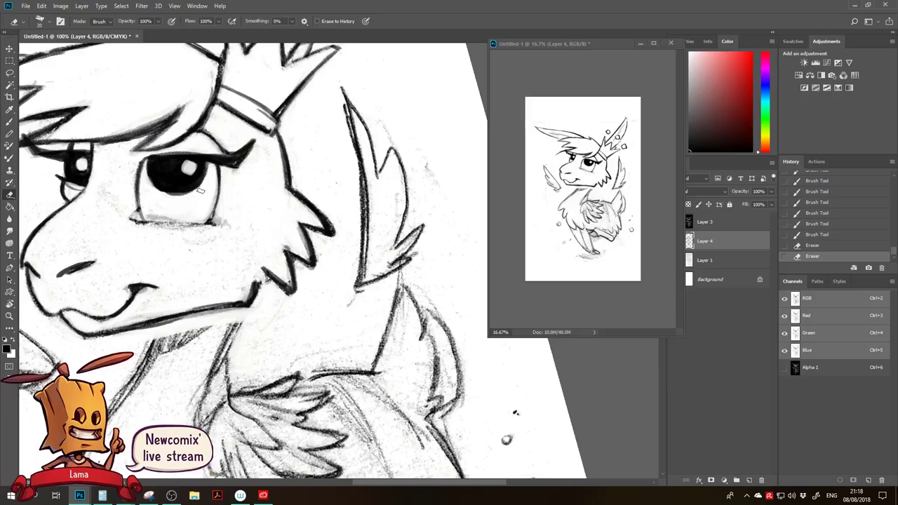
{"action": "key", "text": "ctrl+alt+z"}
{"action": "key", "text": "ctrl+alt+z"}
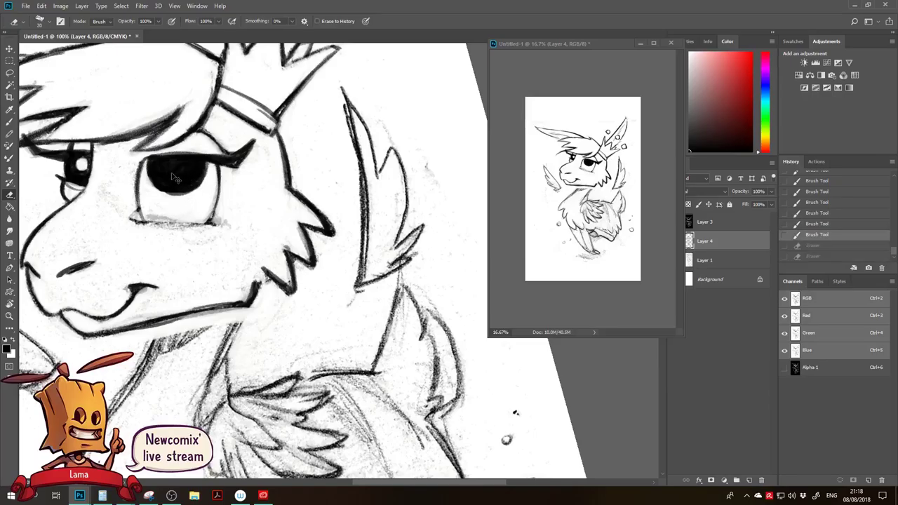
{"action": "left_click", "coordinate": [181, 174]}
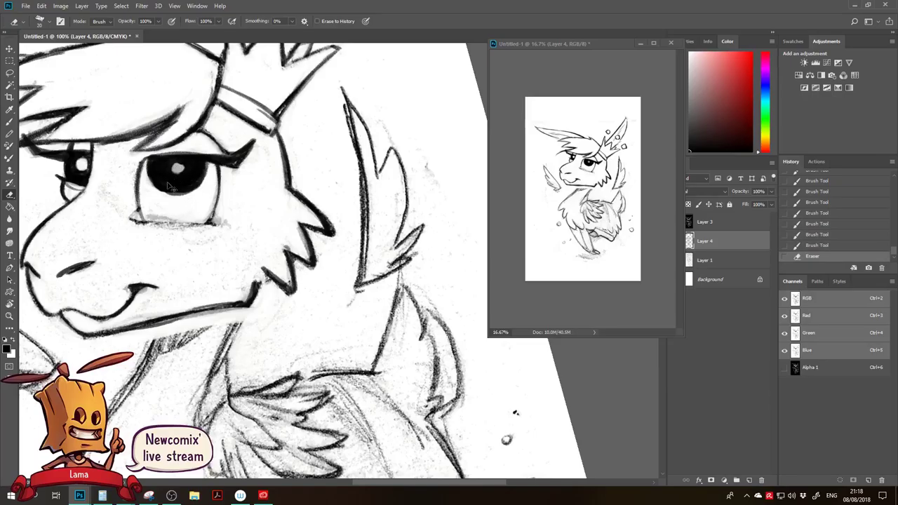
Undo the near eye's highlight and erase a round one on the upper inner side of its black iris instead.
{"action": "key", "text": "ctrl+alt+z"}
{"action": "left_click_drag", "start_coordinate": [165, 167], "coordinate": [168, 170]}
{"action": "key", "text": "ctrl+alt+z"}
{"action": "left_click", "coordinate": [167, 167]}
{"action": "left_click", "coordinate": [167, 166]}
{"action": "left_click", "coordinate": [169, 170]}
Enlarge the eraser and lighten a soft reflection beside the round highlight in the near eye's iris.
{"action": "key", "text": "bracketright"}
{"action": "key", "text": "bracketright"}
{"action": "key", "text": "bracketright"}
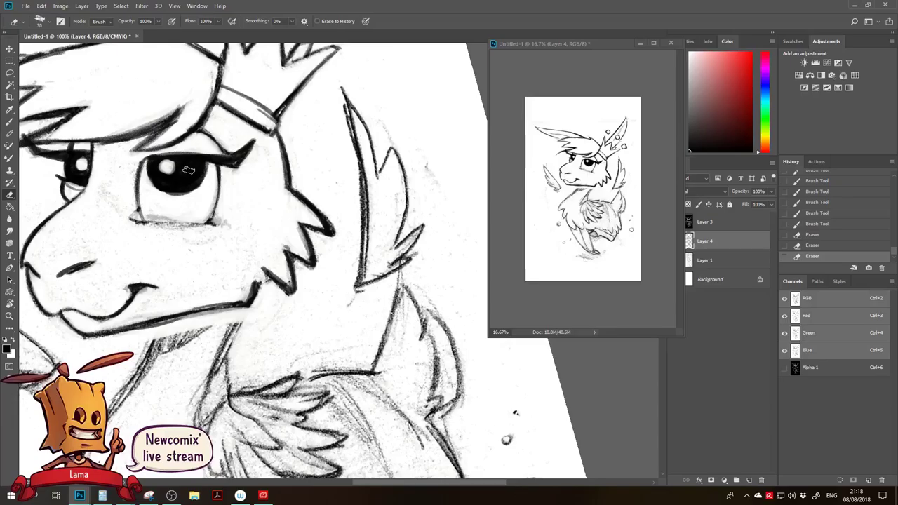
{"action": "left_click_drag", "start_coordinate": [167, 167], "coordinate": [193, 166]}
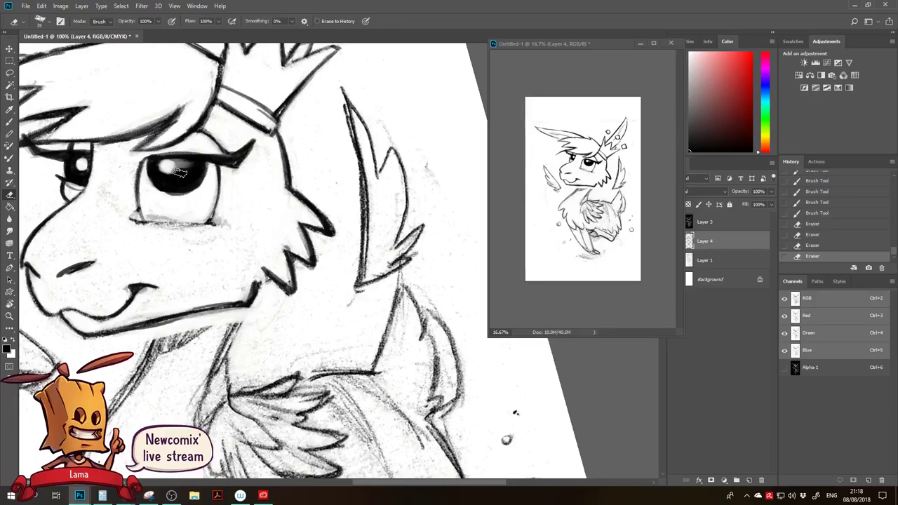
Erase a matching soft highlight in the far eye's iris, undoing the first attempt.
{"action": "left_click", "coordinate": [79, 164]}
{"action": "key", "text": "ctrl+z"}
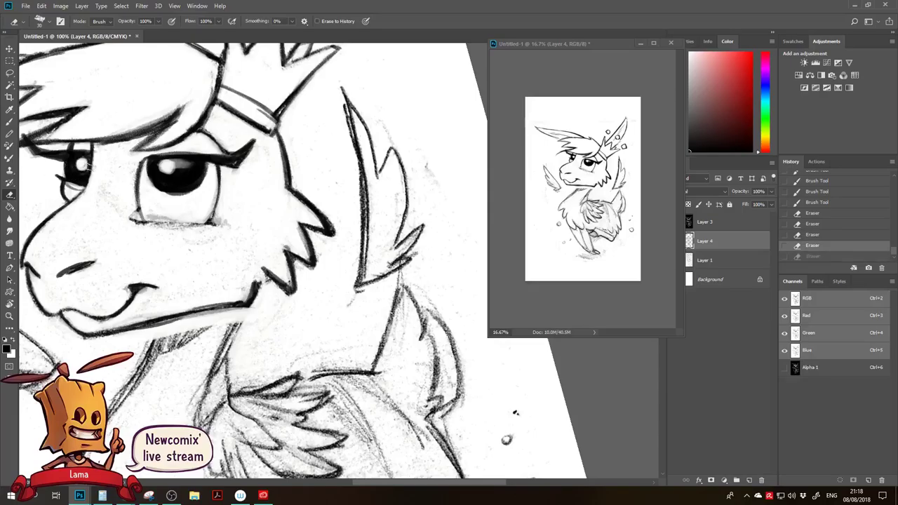
{"action": "left_click", "coordinate": [90, 166]}
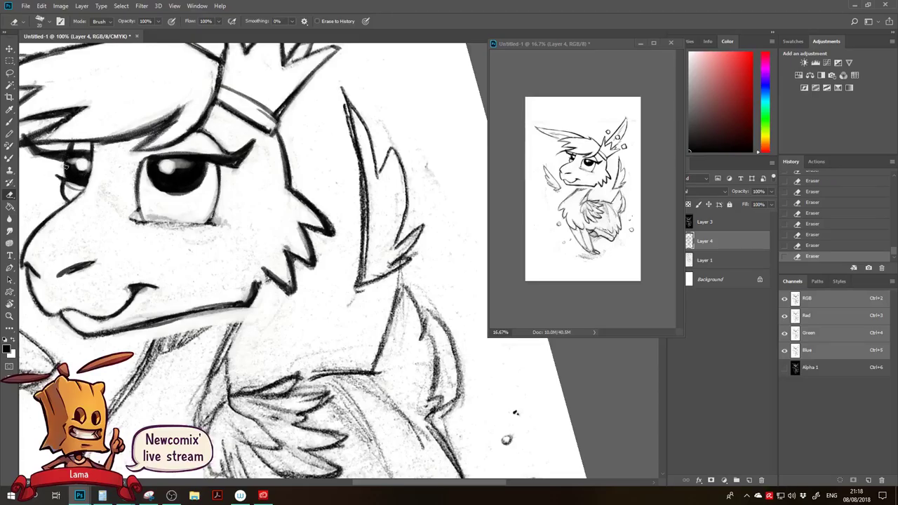
{"action": "key", "text": "b"}
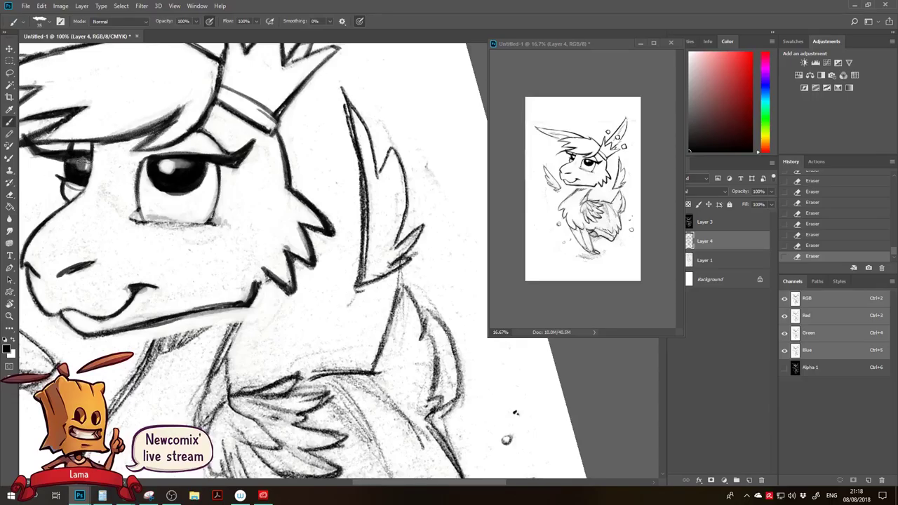
Erase the far eye's rough edge on the muzzle side, redraw it as a thin line and trim its lower end.
{"action": "key", "text": "e"}
{"action": "left_click_drag", "start_coordinate": [90, 166], "coordinate": [90, 174]}
{"action": "left_click_drag", "start_coordinate": [91, 168], "coordinate": [89, 177]}
{"action": "left_click_drag", "start_coordinate": [90, 170], "coordinate": [88, 179]}
{"action": "left_click_drag", "start_coordinate": [89, 173], "coordinate": [85, 185]}
{"action": "mouse_move", "coordinate": [89, 179]}
{"action": "left_mouse_down"}
{"action": "mouse_move", "coordinate": [83, 187]}
{"action": "mouse_move", "coordinate": [106, 191]}
{"action": "left_mouse_up"}
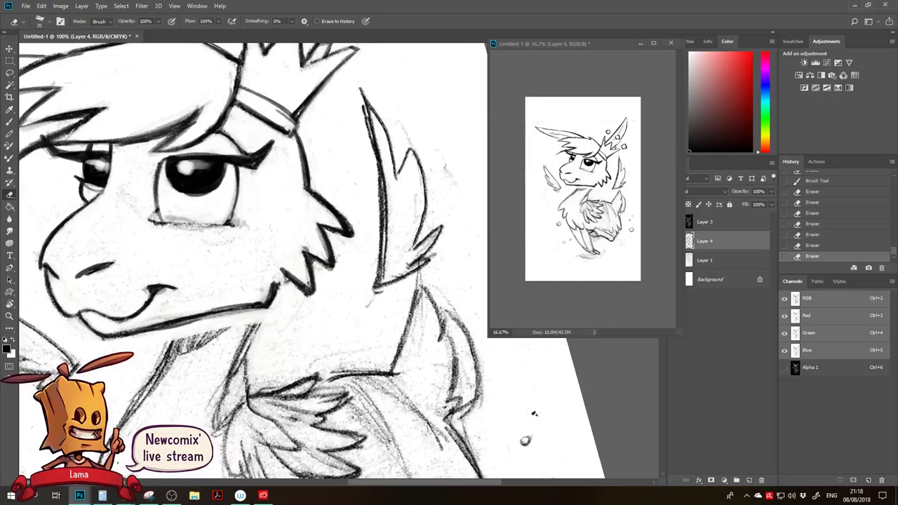
{"action": "key", "text": "b"}
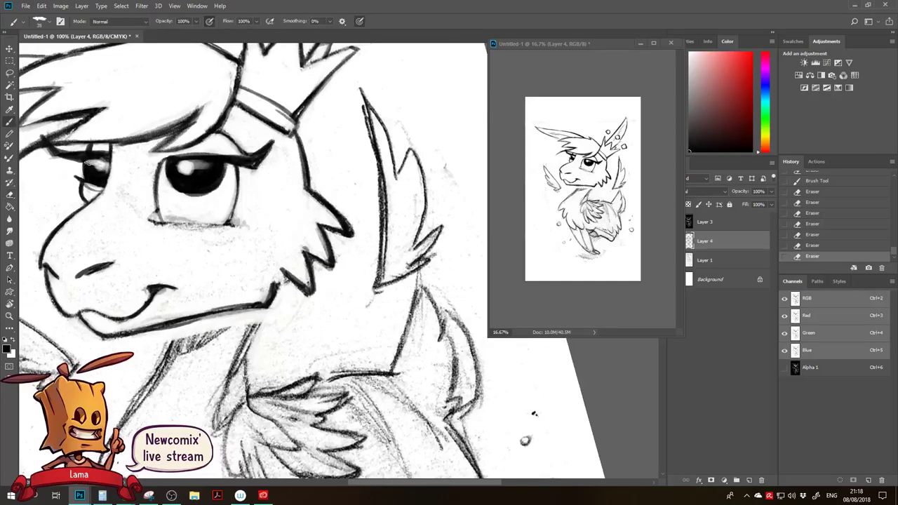
{"action": "left_click_drag", "start_coordinate": [103, 161], "coordinate": [108, 189]}
{"action": "key", "text": "e"}
{"action": "left_click_drag", "start_coordinate": [110, 183], "coordinate": [104, 202]}
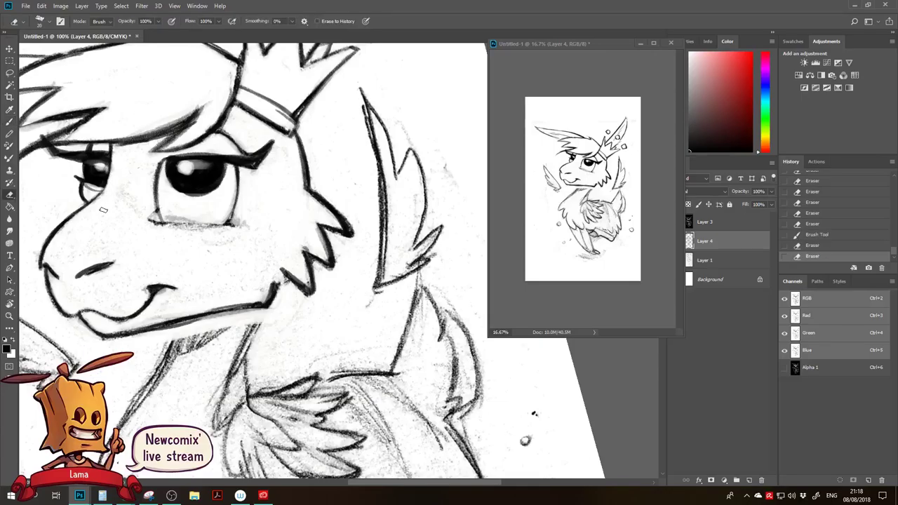
Touch up the far eye's iris in black and clear the selection made in it.
{"action": "key", "text": "b"}
{"action": "left_click_drag", "start_coordinate": [100, 165], "coordinate": [87, 171]}
{"action": "key", "text": "w"}
{"action": "left_click", "coordinate": [102, 169]}
{"action": "key", "text": "ctrl+d"}
Thin the jaw line by erasing its rough shading and clean the sketch marks on the neck just beneath it.
{"action": "key", "text": "e"}
{"action": "left_click_drag", "start_coordinate": [122, 234], "coordinate": [101, 135]}
{"action": "left_click_drag", "start_coordinate": [221, 265], "coordinate": [230, 256]}
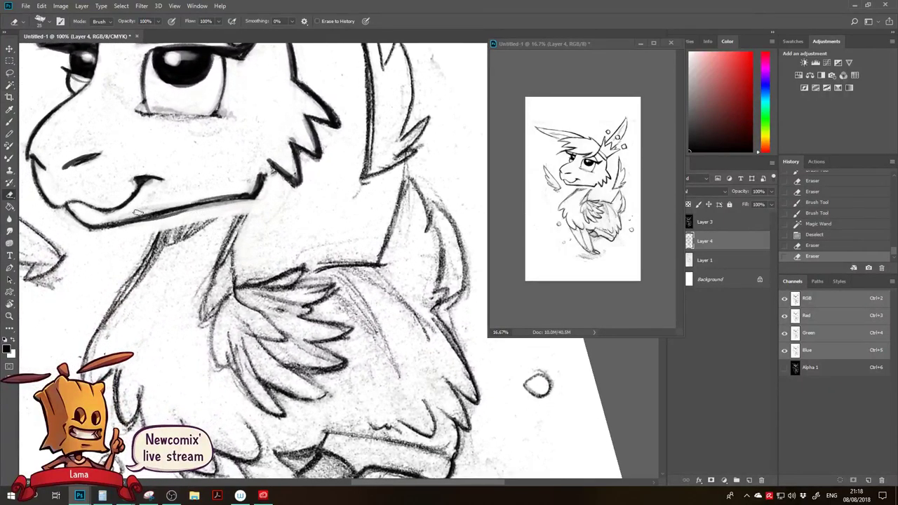
{"action": "left_click_drag", "start_coordinate": [125, 214], "coordinate": [244, 191]}
{"action": "left_click_drag", "start_coordinate": [189, 213], "coordinate": [106, 228]}
{"action": "mouse_move", "coordinate": [215, 211]}
{"action": "left_mouse_down"}
{"action": "mouse_move", "coordinate": [245, 205]}
{"action": "mouse_move", "coordinate": [159, 224]}
{"action": "mouse_move", "coordinate": [172, 200]}
{"action": "mouse_move", "coordinate": [197, 204]}
{"action": "left_mouse_up"}
{"action": "mouse_move", "coordinate": [185, 238]}
{"action": "left_mouse_down"}
{"action": "mouse_move", "coordinate": [163, 242]}
{"action": "mouse_move", "coordinate": [166, 232]}
{"action": "left_mouse_up"}
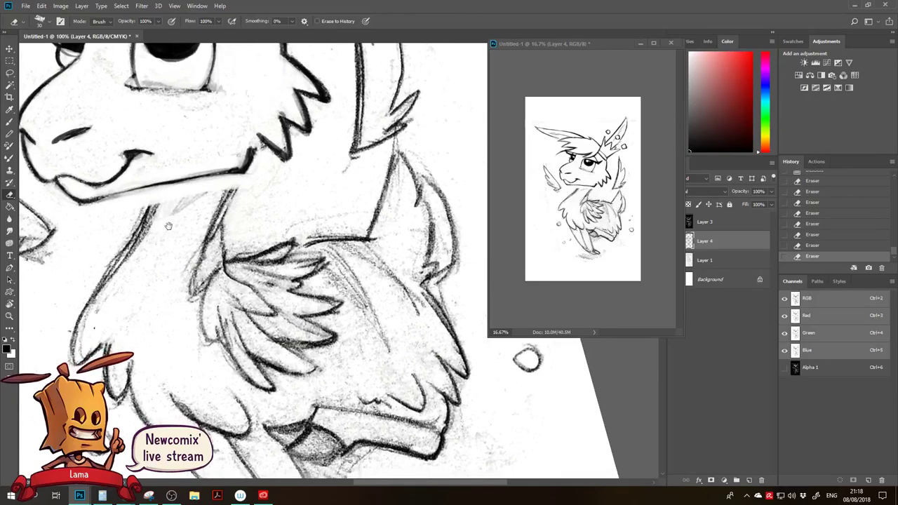
{"action": "mouse_move", "coordinate": [196, 211]}
{"action": "left_mouse_down"}
{"action": "mouse_move", "coordinate": [195, 260]}
{"action": "mouse_move", "coordinate": [189, 218]}
{"action": "left_mouse_up"}
Draw the near eye's lower lid as a thin curve and clean around it, undoing the first stroke.
{"action": "mouse_move", "coordinate": [143, 156]}
{"action": "left_mouse_down"}
{"action": "mouse_move", "coordinate": [165, 152]}
{"action": "mouse_move", "coordinate": [176, 179]}
{"action": "left_mouse_up"}
{"action": "key", "text": "b"}
{"action": "left_click_drag", "start_coordinate": [126, 148], "coordinate": [197, 148]}
{"action": "key", "text": "ctrl+z"}
{"action": "left_click_drag", "start_coordinate": [126, 146], "coordinate": [215, 143]}
{"action": "left_click_drag", "start_coordinate": [129, 146], "coordinate": [218, 146]}
{"action": "left_click_drag", "start_coordinate": [160, 154], "coordinate": [217, 147]}
{"action": "mouse_move", "coordinate": [132, 149]}
{"action": "left_mouse_down"}
{"action": "mouse_move", "coordinate": [216, 147]}
{"action": "mouse_move", "coordinate": [171, 148]}
{"action": "mouse_move", "coordinate": [178, 161]}
{"action": "mouse_move", "coordinate": [210, 152]}
{"action": "mouse_move", "coordinate": [169, 160]}
{"action": "mouse_move", "coordinate": [203, 163]}
{"action": "mouse_move", "coordinate": [189, 190]}
{"action": "left_mouse_up"}
{"action": "key", "text": "e"}
{"action": "key", "text": "space"}
Strengthen the near eye's lower lid and extend it into a dark wedge at the outer corner.
{"action": "key", "text": "b"}
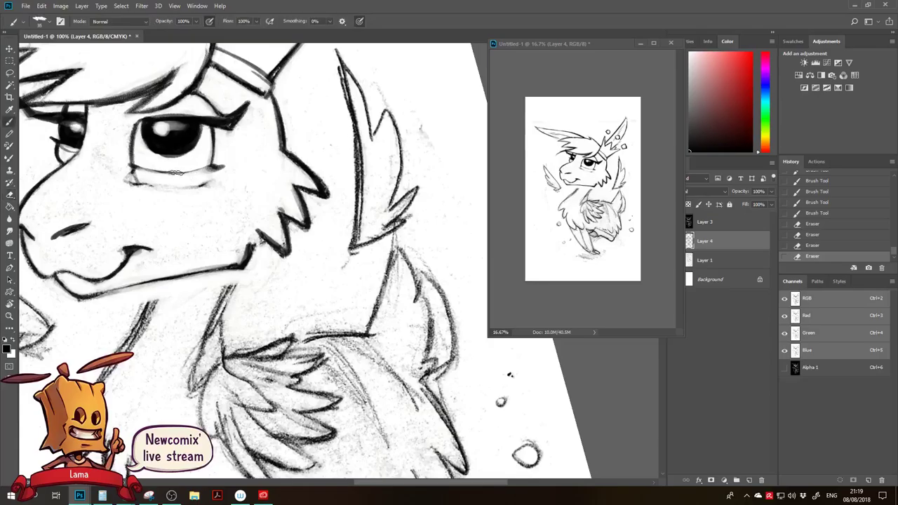
{"action": "mouse_move", "coordinate": [129, 167]}
{"action": "left_mouse_down"}
{"action": "mouse_move", "coordinate": [216, 167]}
{"action": "mouse_move", "coordinate": [200, 184]}
{"action": "left_mouse_up"}
{"action": "key", "text": "space"}
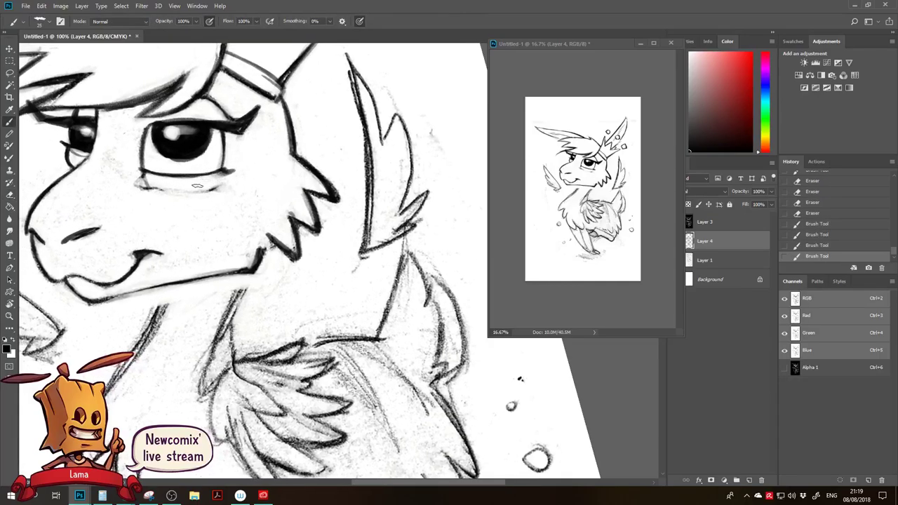
{"action": "left_click_drag", "start_coordinate": [147, 175], "coordinate": [233, 170]}
{"action": "key", "text": "ctrl+z"}
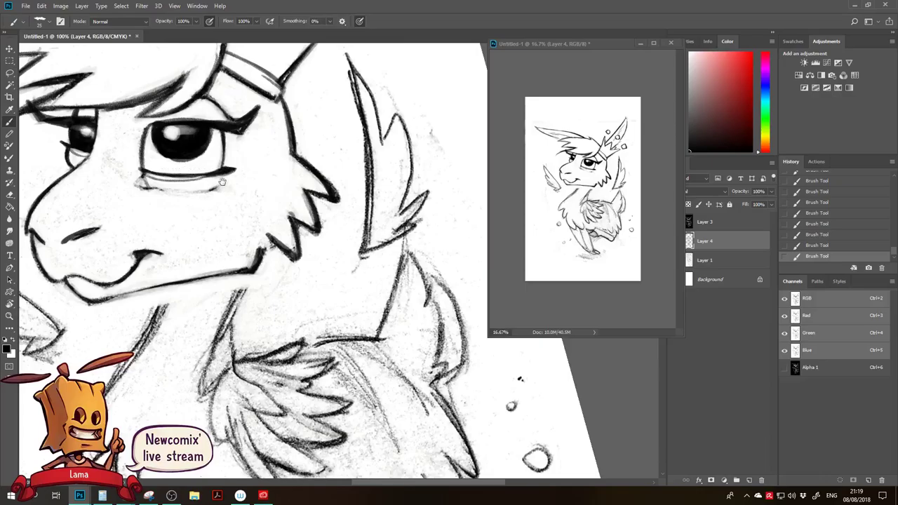
Erase the sketchy crease under the near eye and redraw its outer and inner ends in black.
{"action": "key", "text": "e"}
{"action": "left_click_drag", "start_coordinate": [231, 185], "coordinate": [200, 186]}
{"action": "mouse_move", "coordinate": [203, 184]}
{"action": "left_mouse_down"}
{"action": "mouse_move", "coordinate": [230, 182]}
{"action": "mouse_move", "coordinate": [223, 170]}
{"action": "mouse_move", "coordinate": [204, 188]}
{"action": "mouse_move", "coordinate": [238, 183]}
{"action": "mouse_move", "coordinate": [194, 191]}
{"action": "mouse_move", "coordinate": [218, 183]}
{"action": "left_mouse_up"}
{"action": "key", "text": "b"}
{"action": "key", "text": "e"}
{"action": "key", "text": "b"}
{"action": "left_click_drag", "start_coordinate": [230, 175], "coordinate": [209, 188]}
{"action": "left_click_drag", "start_coordinate": [221, 180], "coordinate": [208, 188]}
{"action": "key", "text": "e"}
{"action": "mouse_move", "coordinate": [133, 185]}
{"action": "left_mouse_down"}
{"action": "mouse_move", "coordinate": [159, 188]}
{"action": "mouse_move", "coordinate": [135, 180]}
{"action": "left_mouse_up"}
{"action": "key", "text": "b"}
{"action": "mouse_move", "coordinate": [144, 172]}
{"action": "left_mouse_down"}
{"action": "mouse_move", "coordinate": [126, 186]}
{"action": "mouse_move", "coordinate": [150, 182]}
{"action": "left_mouse_up"}
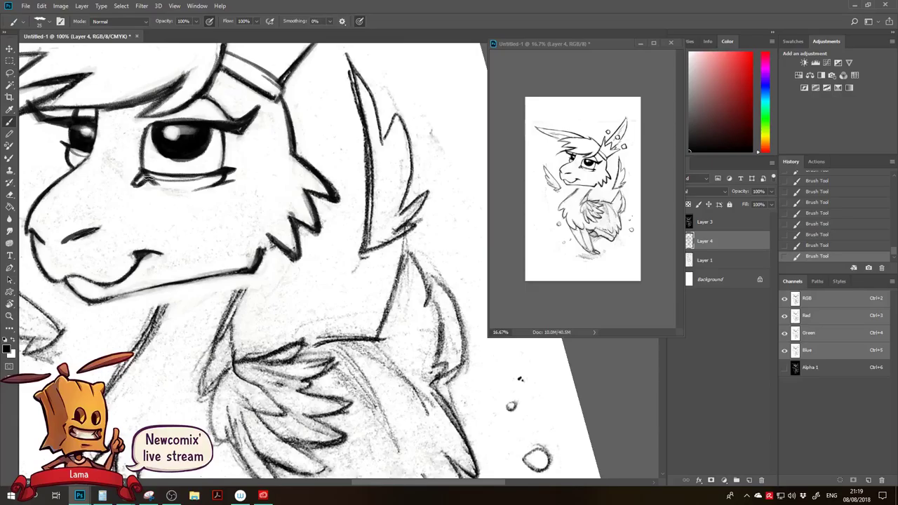
Clean both ends of the crease under the near eye and redraw it as one line rising toward the outer corner.
{"action": "mouse_move", "coordinate": [150, 175]}
{"action": "left_mouse_down"}
{"action": "mouse_move", "coordinate": [138, 184]}
{"action": "mouse_move", "coordinate": [163, 184]}
{"action": "mouse_move", "coordinate": [128, 168]}
{"action": "left_mouse_up"}
{"action": "key", "text": "e"}
{"action": "left_click_drag", "start_coordinate": [133, 171], "coordinate": [129, 164]}
{"action": "mouse_move", "coordinate": [214, 180]}
{"action": "left_mouse_down"}
{"action": "mouse_move", "coordinate": [160, 179]}
{"action": "mouse_move", "coordinate": [198, 181]}
{"action": "mouse_move", "coordinate": [123, 199]}
{"action": "mouse_move", "coordinate": [132, 204]}
{"action": "mouse_move", "coordinate": [153, 186]}
{"action": "mouse_move", "coordinate": [205, 169]}
{"action": "mouse_move", "coordinate": [195, 171]}
{"action": "mouse_move", "coordinate": [223, 171]}
{"action": "mouse_move", "coordinate": [179, 181]}
{"action": "mouse_move", "coordinate": [208, 162]}
{"action": "left_mouse_up"}
{"action": "key", "text": "b"}
{"action": "left_click_drag", "start_coordinate": [148, 177], "coordinate": [176, 170]}
{"action": "mouse_move", "coordinate": [175, 168]}
{"action": "left_mouse_down"}
{"action": "mouse_move", "coordinate": [204, 163]}
{"action": "mouse_move", "coordinate": [151, 174]}
{"action": "mouse_move", "coordinate": [227, 160]}
{"action": "left_mouse_up"}
{"action": "mouse_move", "coordinate": [161, 172]}
{"action": "left_mouse_down"}
{"action": "mouse_move", "coordinate": [201, 163]}
{"action": "mouse_move", "coordinate": [144, 182]}
{"action": "mouse_move", "coordinate": [194, 178]}
{"action": "mouse_move", "coordinate": [148, 190]}
{"action": "mouse_move", "coordinate": [145, 180]}
{"action": "left_mouse_up"}
{"action": "key", "text": "e"}
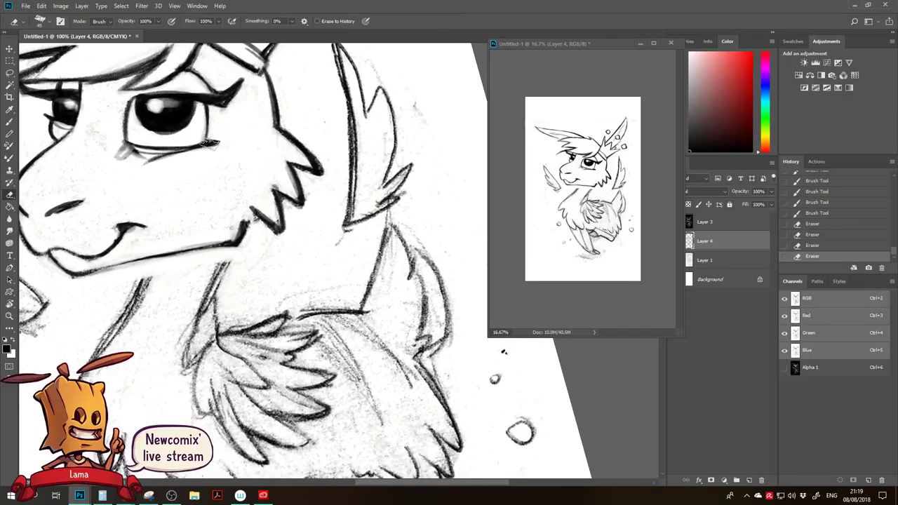
Lasso the near eye's lower lid, nudge it up, rotate it -3.80° and widen it to 106.12%, and deselect.
{"action": "key", "text": "l"}
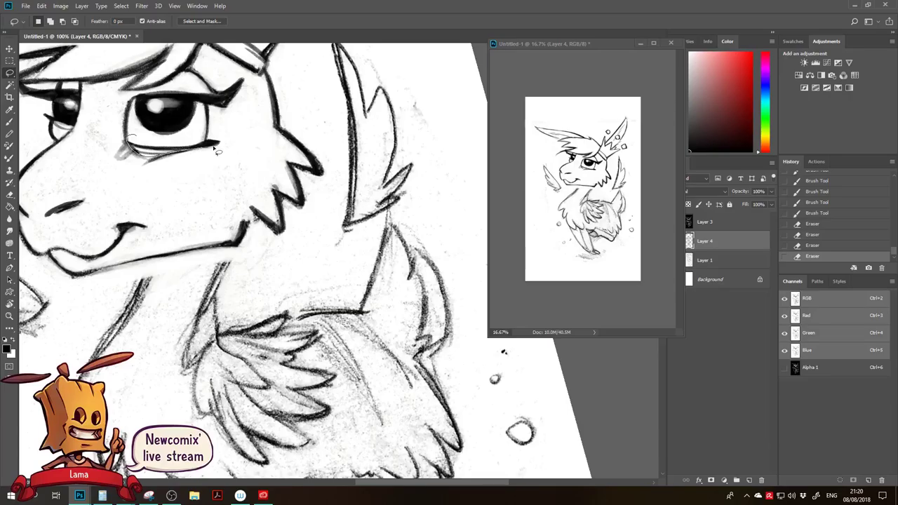
{"action": "left_click_drag", "start_coordinate": [219, 141], "coordinate": [219, 140]}
{"action": "key", "text": "v"}
{"action": "key", "text": "Up"}
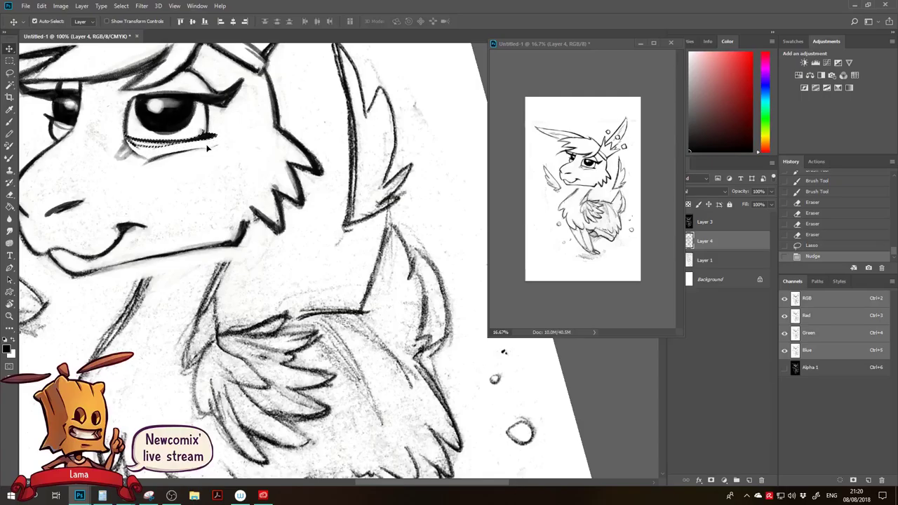
{"action": "key", "text": "ctrl+t"}
{"action": "mouse_move", "coordinate": [258, 167]}
{"action": "left_mouse_down"}
{"action": "mouse_move", "coordinate": [275, 149]}
{"action": "mouse_move", "coordinate": [266, 160]}
{"action": "left_mouse_up"}
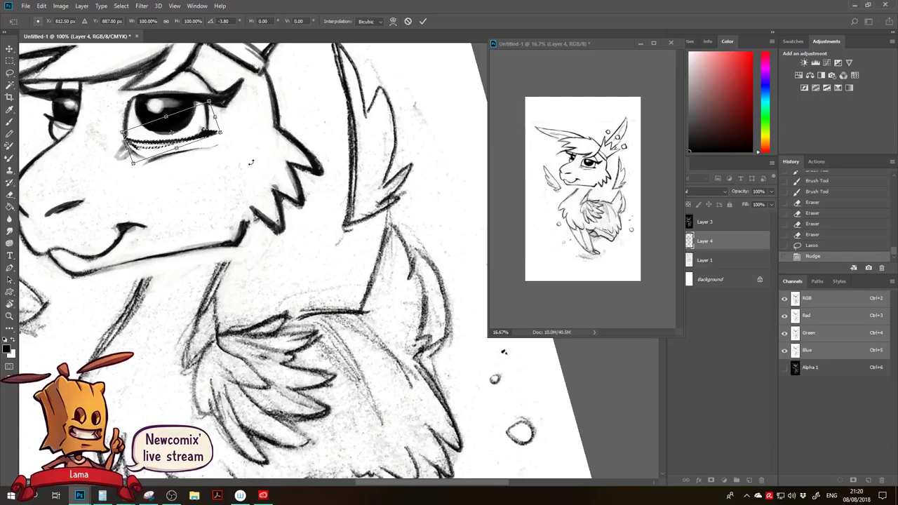
{"action": "key", "text": "Down"}
{"action": "key", "text": "Down"}
{"action": "key", "text": "Down"}
{"action": "left_click_drag", "start_coordinate": [213, 120], "coordinate": [225, 119]}
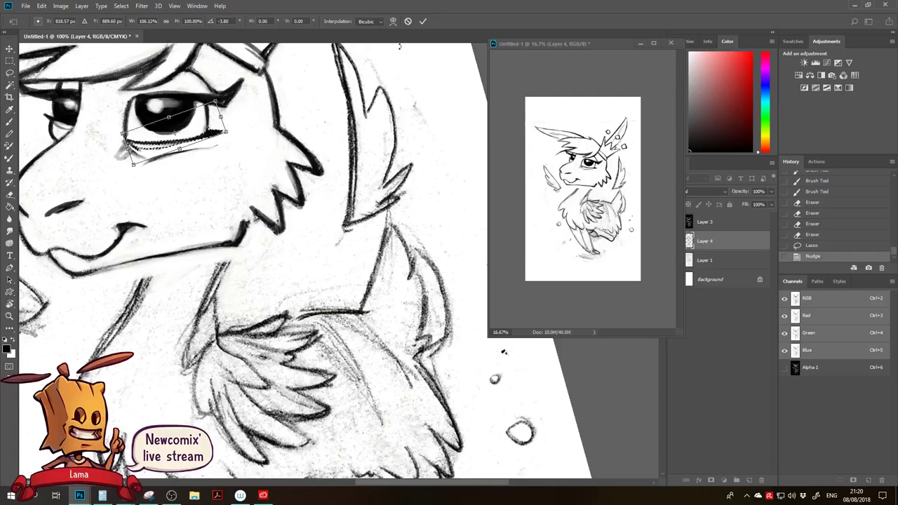
{"action": "left_click", "coordinate": [422, 21]}
{"action": "key", "text": "ctrl+d"}
Retouch the crease under the near eye, thin the lower lid with the eraser and restate its outer corner.
{"action": "key", "text": "e"}
{"action": "key", "text": "b"}
{"action": "left_click_drag", "start_coordinate": [184, 150], "coordinate": [193, 150]}
{"action": "mouse_move", "coordinate": [188, 150]}
{"action": "left_mouse_down"}
{"action": "mouse_move", "coordinate": [197, 150]}
{"action": "mouse_move", "coordinate": [209, 172]}
{"action": "left_mouse_up"}
{"action": "key", "text": "e"}
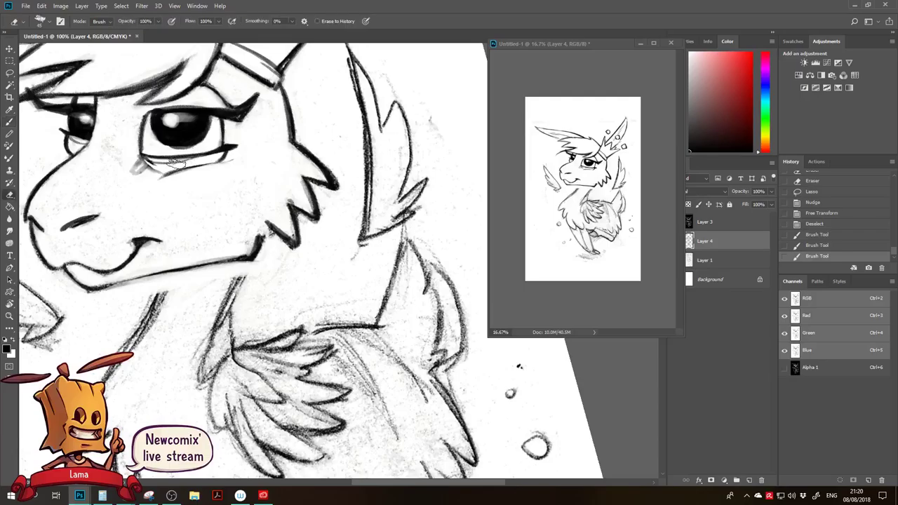
{"action": "mouse_move", "coordinate": [145, 161]}
{"action": "left_mouse_down"}
{"action": "mouse_move", "coordinate": [179, 164]}
{"action": "mouse_move", "coordinate": [218, 149]}
{"action": "left_mouse_up"}
{"action": "key", "text": "b"}
{"action": "mouse_move", "coordinate": [160, 162]}
{"action": "left_mouse_down"}
{"action": "mouse_move", "coordinate": [203, 158]}
{"action": "mouse_move", "coordinate": [165, 162]}
{"action": "left_mouse_up"}
{"action": "key", "text": "ctrl+z"}
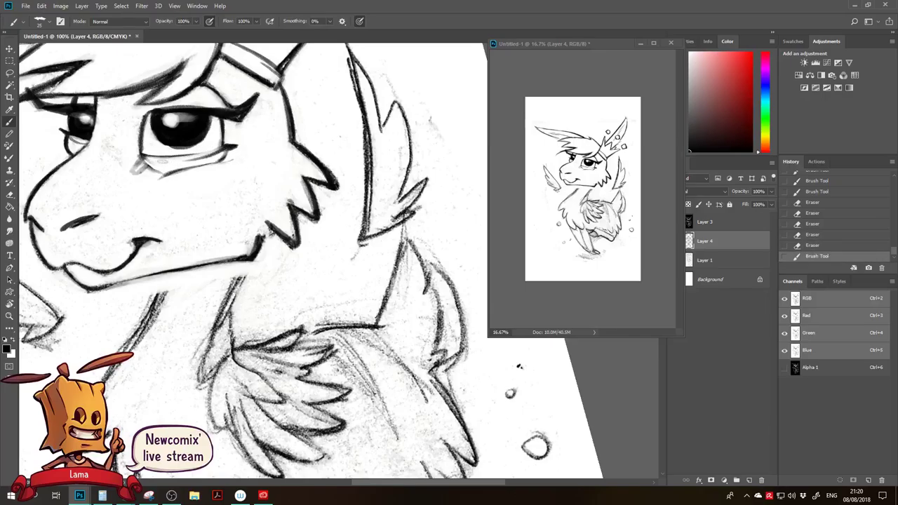
{"action": "mouse_move", "coordinate": [219, 146]}
{"action": "left_mouse_down"}
{"action": "mouse_move", "coordinate": [207, 154]}
{"action": "mouse_move", "coordinate": [219, 146]}
{"action": "left_mouse_up"}
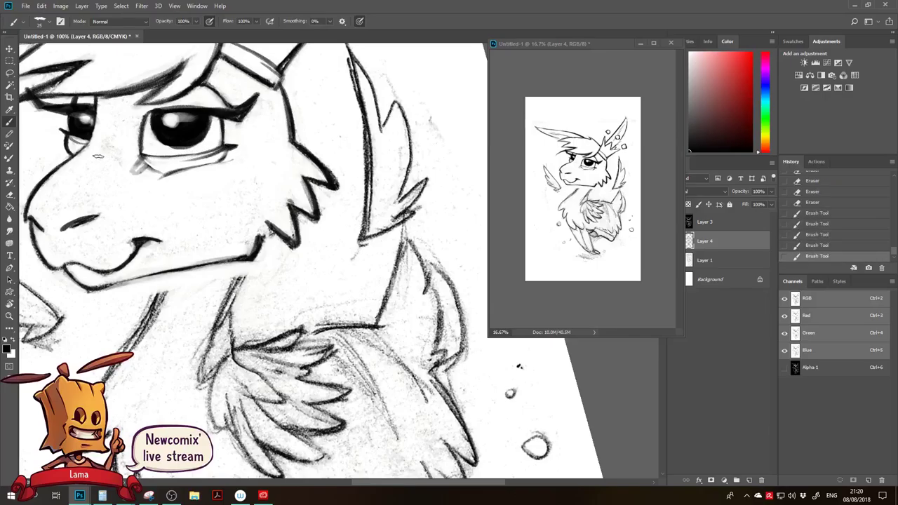
Erase the near eye's smudged inner corner and redraw it as a clean downward point.
{"action": "key", "text": "e"}
{"action": "left_click_drag", "start_coordinate": [157, 156], "coordinate": [142, 152]}
{"action": "mouse_move", "coordinate": [146, 159]}
{"action": "left_mouse_down"}
{"action": "mouse_move", "coordinate": [144, 150]}
{"action": "mouse_move", "coordinate": [148, 160]}
{"action": "mouse_move", "coordinate": [133, 169]}
{"action": "left_mouse_up"}
{"action": "key", "text": "b"}
{"action": "left_click_drag", "start_coordinate": [158, 163], "coordinate": [140, 170]}
{"action": "mouse_move", "coordinate": [156, 166]}
{"action": "left_mouse_down"}
{"action": "mouse_move", "coordinate": [135, 157]}
{"action": "mouse_move", "coordinate": [129, 167]}
{"action": "mouse_move", "coordinate": [148, 180]}
{"action": "mouse_move", "coordinate": [147, 168]}
{"action": "left_mouse_up"}
{"action": "key", "text": "e"}
{"action": "left_click_drag", "start_coordinate": [154, 166], "coordinate": [141, 172]}
{"action": "left_click_drag", "start_coordinate": [149, 168], "coordinate": [141, 174]}
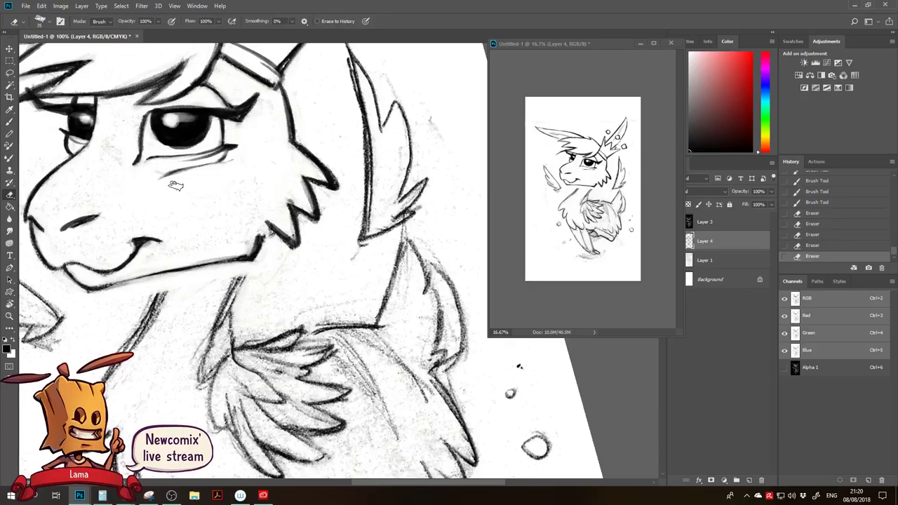
Erase the loose tail of the crease under the near eye and redraw the crease and the eye's outer corner.
{"action": "mouse_move", "coordinate": [202, 178]}
{"action": "left_mouse_down"}
{"action": "mouse_move", "coordinate": [134, 167]}
{"action": "mouse_move", "coordinate": [154, 167]}
{"action": "left_mouse_up"}
{"action": "key", "text": "b"}
{"action": "mouse_move", "coordinate": [231, 154]}
{"action": "left_mouse_down"}
{"action": "mouse_move", "coordinate": [144, 166]}
{"action": "mouse_move", "coordinate": [211, 163]}
{"action": "left_mouse_up"}
{"action": "key", "text": "e"}
{"action": "mouse_move", "coordinate": [256, 139]}
{"action": "left_mouse_down"}
{"action": "mouse_move", "coordinate": [212, 153]}
{"action": "mouse_move", "coordinate": [262, 145]}
{"action": "mouse_move", "coordinate": [245, 152]}
{"action": "left_mouse_up"}
{"action": "key", "text": "b"}
{"action": "left_click_drag", "start_coordinate": [268, 138], "coordinate": [205, 152]}
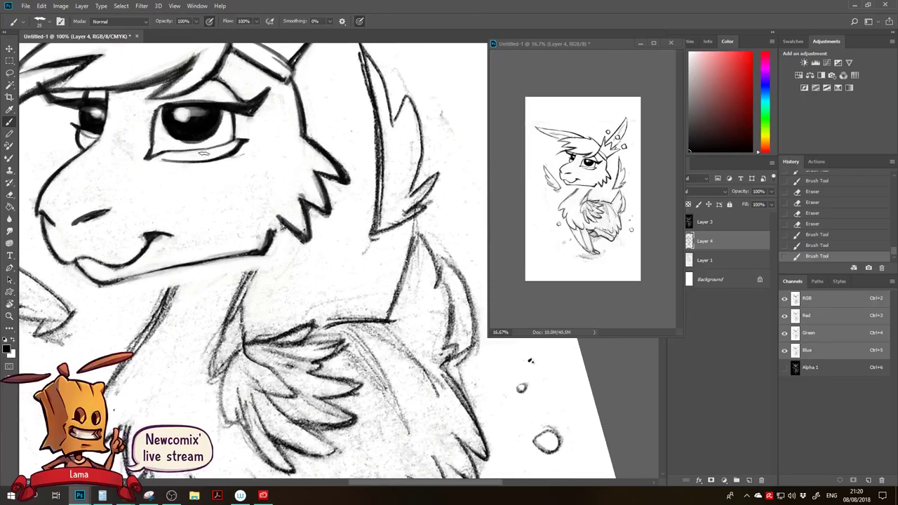
Clean the far eye's lower outline with the eraser and redraw its outer side as a thin curve.
{"action": "mouse_move", "coordinate": [198, 253]}
{"action": "left_mouse_down"}
{"action": "mouse_move", "coordinate": [189, 320]}
{"action": "mouse_move", "coordinate": [161, 338]}
{"action": "left_mouse_up"}
{"action": "key", "text": "e"}
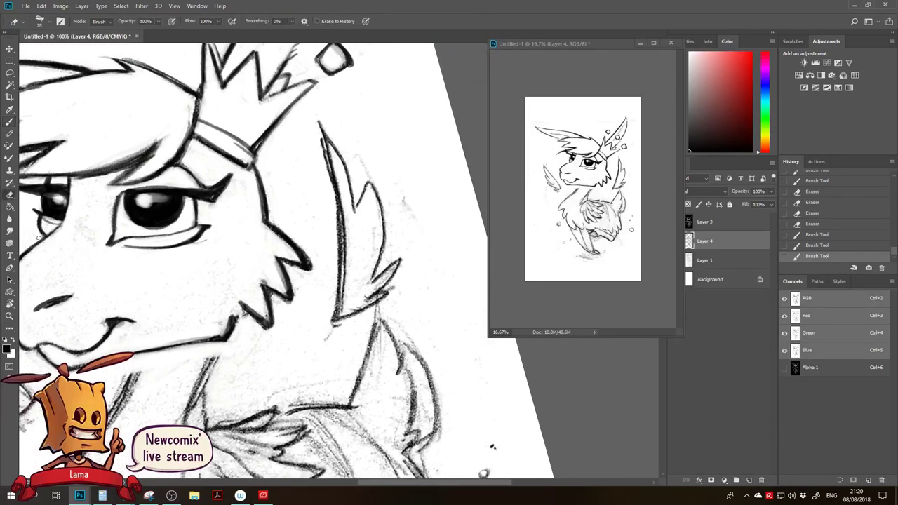
{"action": "left_click_drag", "start_coordinate": [54, 223], "coordinate": [52, 226]}
{"action": "left_click_drag", "start_coordinate": [55, 224], "coordinate": [50, 228]}
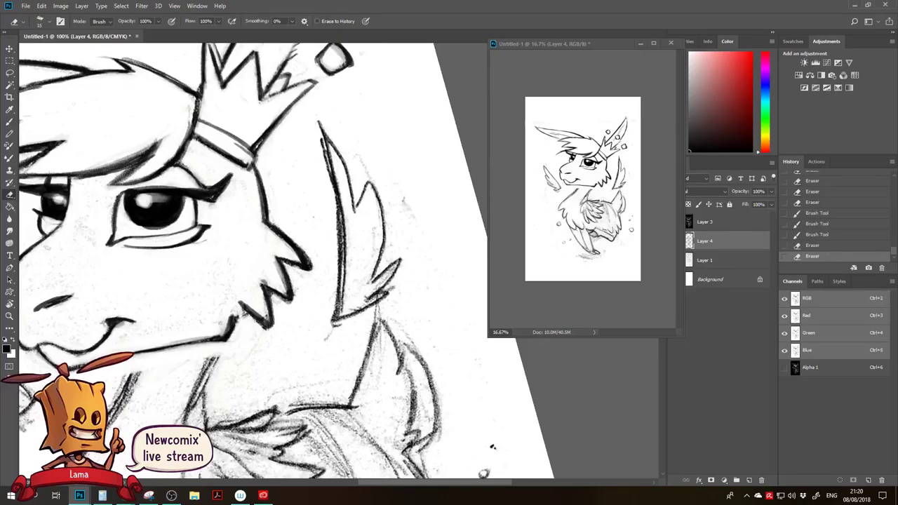
{"action": "left_click_drag", "start_coordinate": [67, 262], "coordinate": [65, 255]}
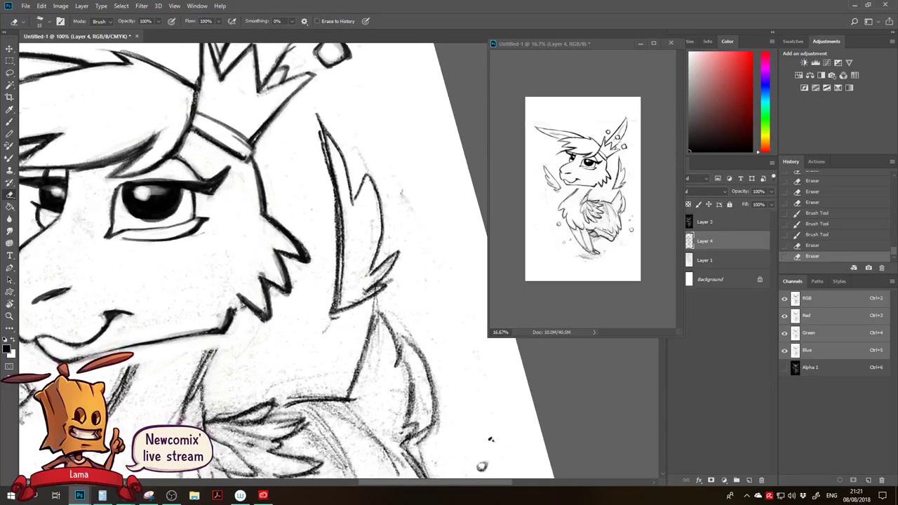
{"action": "key", "text": "b"}
{"action": "left_click_drag", "start_coordinate": [38, 209], "coordinate": [45, 228]}
{"action": "left_click_drag", "start_coordinate": [39, 219], "coordinate": [40, 228]}
{"action": "key", "text": "e"}
{"action": "left_click_drag", "start_coordinate": [37, 223], "coordinate": [43, 233]}
{"action": "left_click_drag", "start_coordinate": [35, 214], "coordinate": [52, 236]}
Erase the rough edges around the crown's front point and redraw its front edge as a clean line.
{"action": "key", "text": "b"}
{"action": "key", "text": "z"}
{"action": "left_click", "coordinate": [84, 265], "text": "alt"}
{"action": "left_click", "coordinate": [106, 282], "text": "alt"}
{"action": "left_click_drag", "start_coordinate": [120, 345], "coordinate": [184, 237]}
{"action": "left_click_drag", "start_coordinate": [175, 275], "coordinate": [169, 285]}
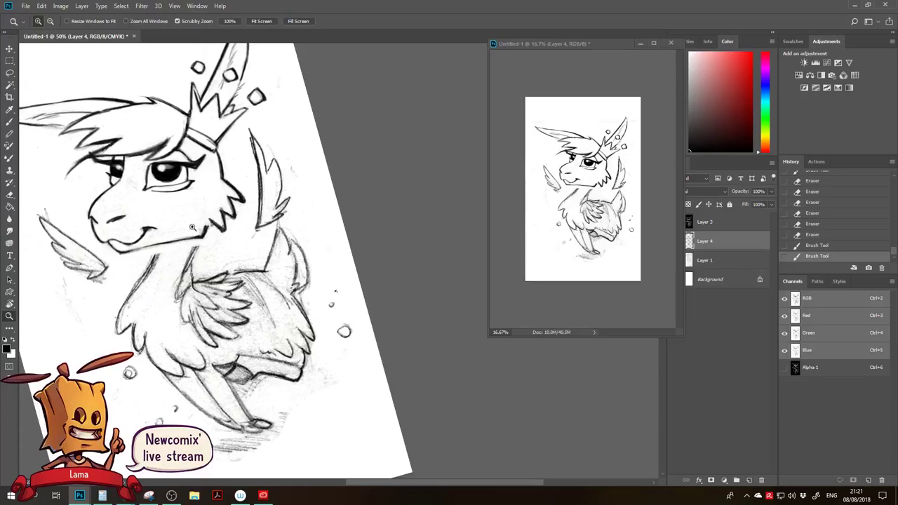
{"action": "left_click_drag", "start_coordinate": [189, 174], "coordinate": [176, 195]}
{"action": "key", "text": "e"}
{"action": "left_click_drag", "start_coordinate": [191, 123], "coordinate": [183, 113]}
{"action": "left_click_drag", "start_coordinate": [181, 109], "coordinate": [175, 105]}
{"action": "key", "text": "b"}
{"action": "left_click_drag", "start_coordinate": [175, 132], "coordinate": [175, 100]}
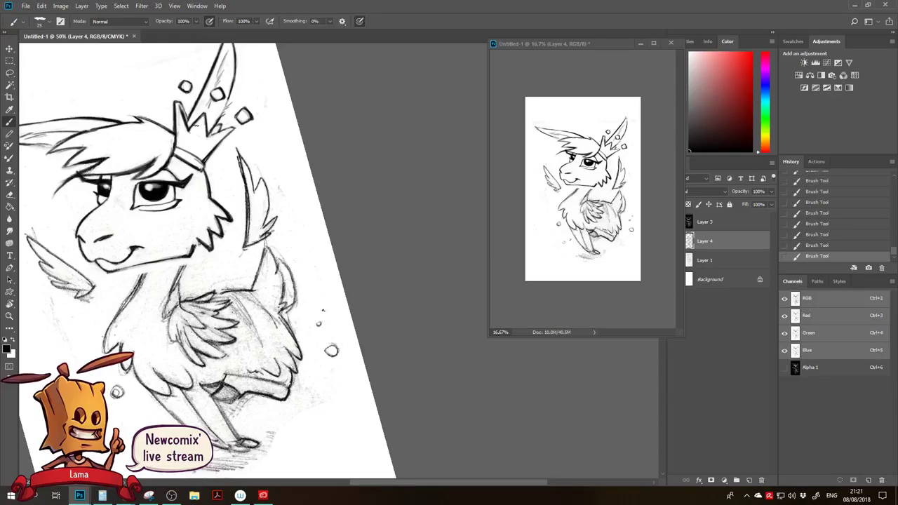
Retouch the crown's zigzag points and undo the last stroke.
{"action": "key", "text": "e"}
{"action": "mouse_move", "coordinate": [191, 132]}
{"action": "left_mouse_down"}
{"action": "mouse_move", "coordinate": [199, 117]}
{"action": "mouse_move", "coordinate": [188, 132]}
{"action": "left_mouse_up"}
{"action": "key", "text": "b"}
{"action": "mouse_move", "coordinate": [208, 117]}
{"action": "left_mouse_down"}
{"action": "mouse_move", "coordinate": [191, 126]}
{"action": "mouse_move", "coordinate": [204, 138]}
{"action": "mouse_move", "coordinate": [232, 131]}
{"action": "left_mouse_up"}
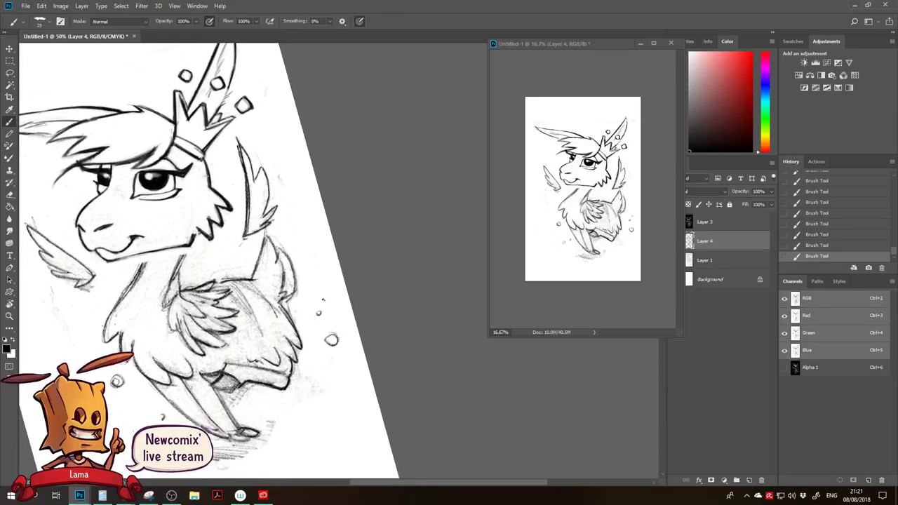
{"action": "key", "text": "ctrl+z"}
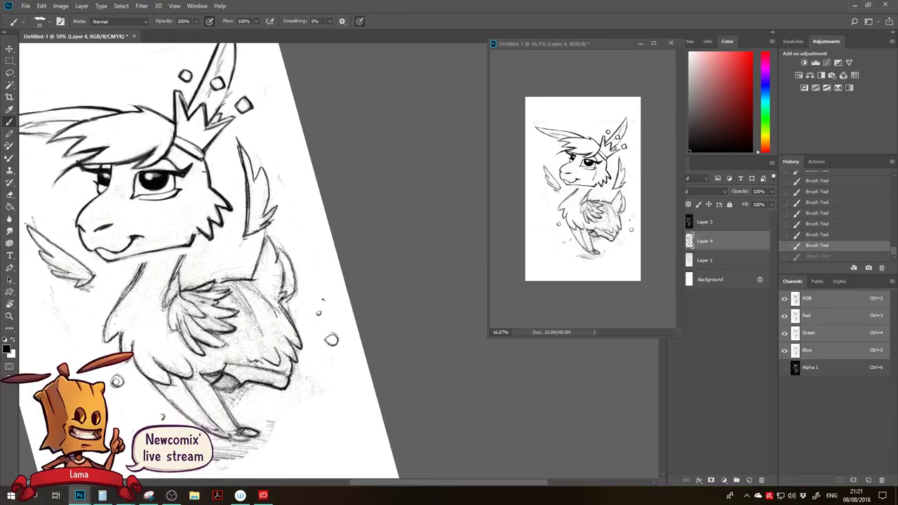
Erase the sketchy outer edge and shading of the ear behind the crown and redraw its outer edge as a curve.
{"action": "left_click_drag", "start_coordinate": [204, 158], "coordinate": [190, 212]}
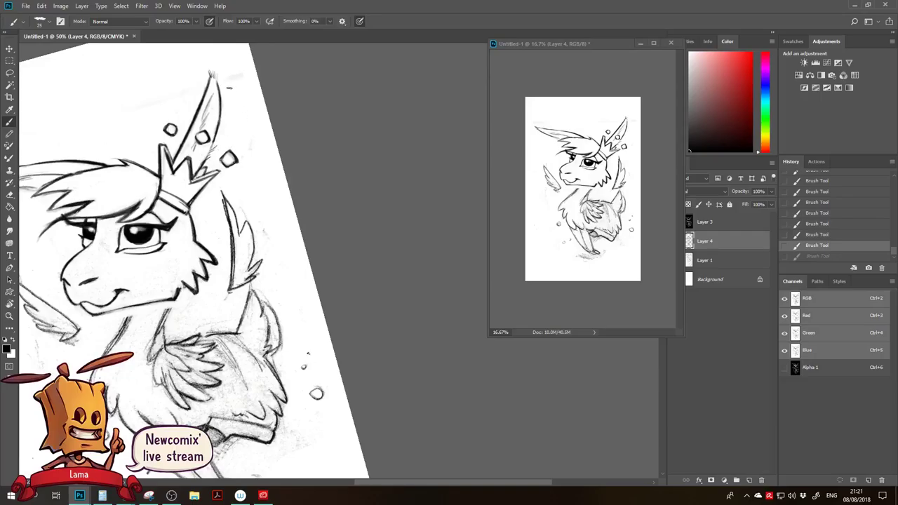
{"action": "key", "text": "e"}
{"action": "key", "text": "w"}
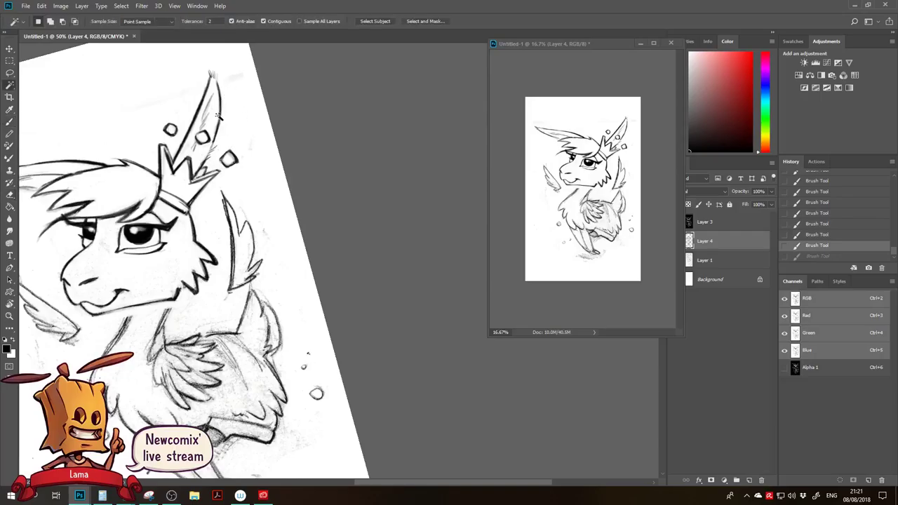
{"action": "key", "text": "e"}
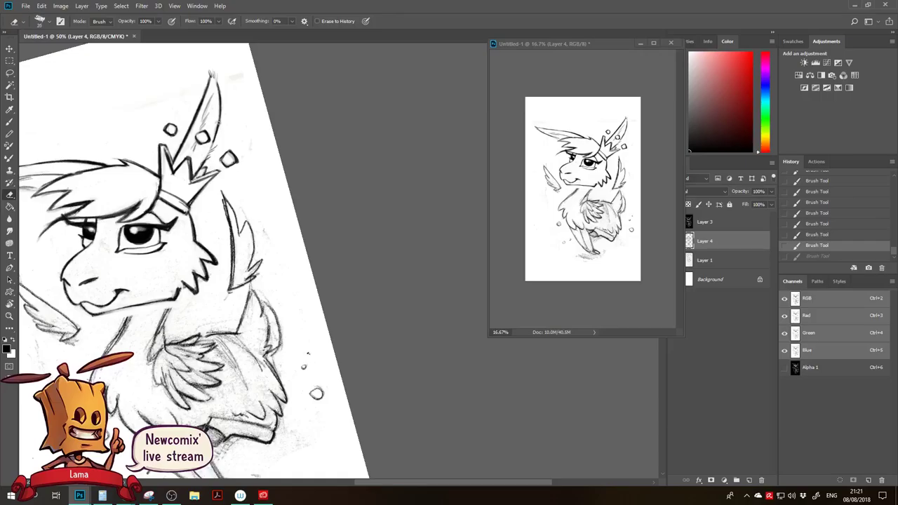
{"action": "left_click_drag", "start_coordinate": [215, 105], "coordinate": [214, 147]}
{"action": "mouse_move", "coordinate": [216, 89]}
{"action": "left_mouse_down"}
{"action": "mouse_move", "coordinate": [212, 155]}
{"action": "mouse_move", "coordinate": [202, 167]}
{"action": "left_mouse_up"}
{"action": "left_click_drag", "start_coordinate": [209, 152], "coordinate": [194, 174]}
{"action": "key", "text": "b"}
{"action": "left_click_drag", "start_coordinate": [219, 85], "coordinate": [216, 143]}
{"action": "left_click_drag", "start_coordinate": [220, 130], "coordinate": [198, 169]}
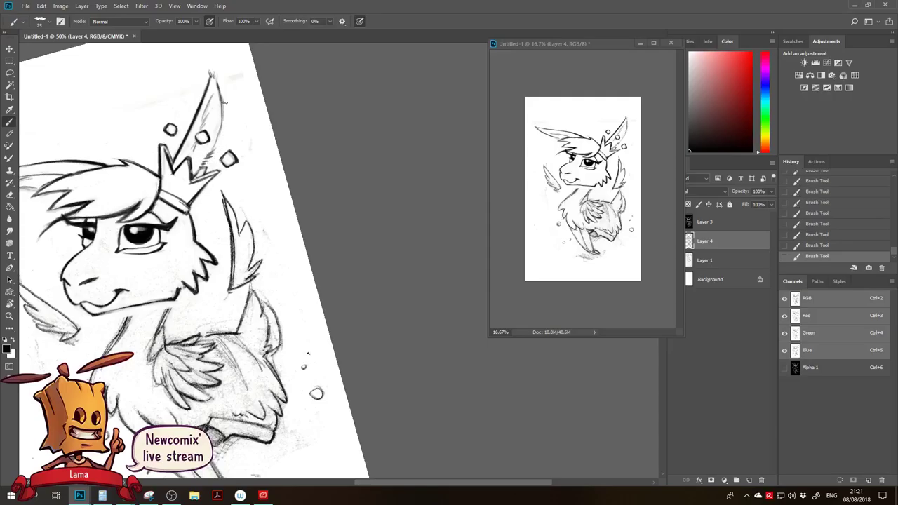
Erase the sketchy front edge of the ear behind the crown and redraw it with the brush.
{"action": "scroll", "coordinate": [204, 161], "scroll_direction": "down", "scroll_amount": 3}
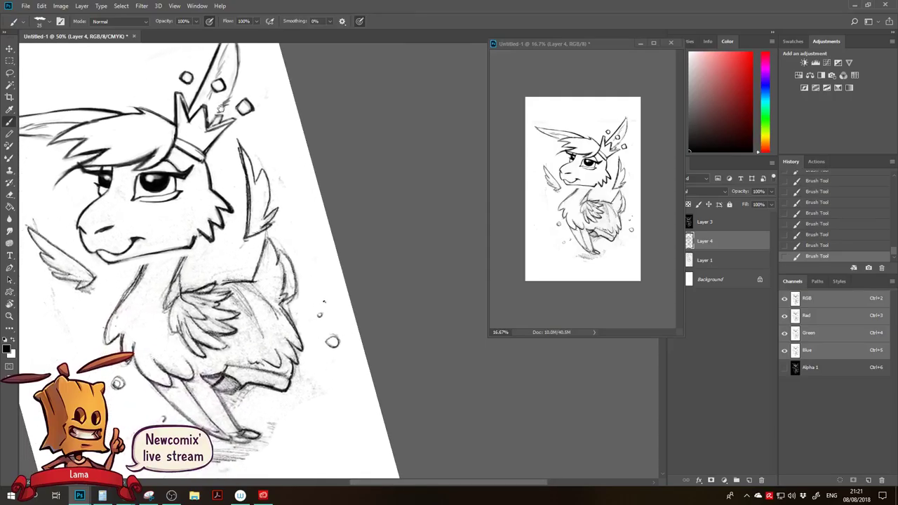
{"action": "key", "text": "e"}
{"action": "scroll", "coordinate": [213, 90], "scroll_direction": "up", "scroll_amount": 2}
{"action": "left_click_drag", "start_coordinate": [222, 69], "coordinate": [204, 104]}
{"action": "left_click_drag", "start_coordinate": [218, 68], "coordinate": [199, 115]}
{"action": "left_click_drag", "start_coordinate": [205, 105], "coordinate": [194, 129]}
{"action": "key", "text": "b"}
{"action": "left_click_drag", "start_coordinate": [223, 61], "coordinate": [204, 98]}
{"action": "mouse_move", "coordinate": [211, 91]}
{"action": "left_mouse_down"}
{"action": "mouse_move", "coordinate": [183, 145]}
{"action": "mouse_move", "coordinate": [180, 138]}
{"action": "left_mouse_up"}
Erase the remaining rough parts of that ear's front edge and redraw it as one line down to the crown.
{"action": "key", "text": "e"}
{"action": "left_click_drag", "start_coordinate": [190, 132], "coordinate": [181, 141]}
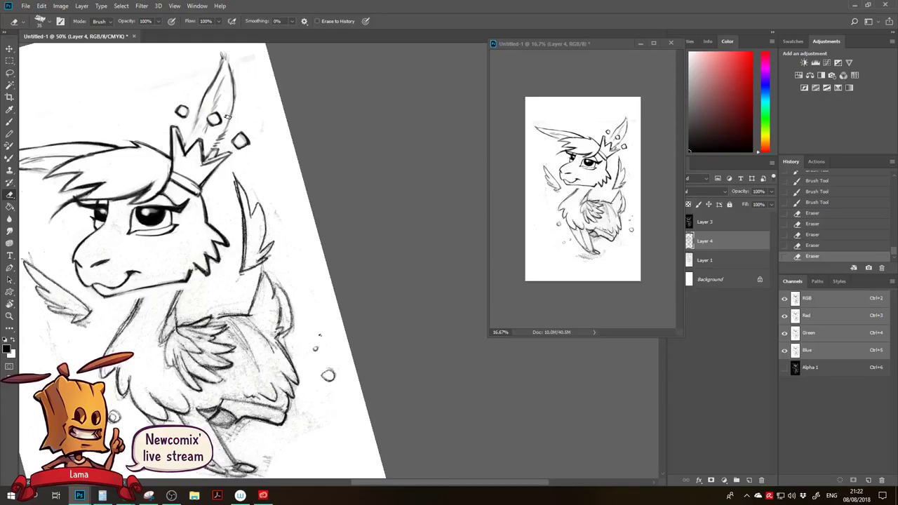
{"action": "left_click_drag", "start_coordinate": [222, 74], "coordinate": [199, 112]}
{"action": "key", "text": "b"}
{"action": "left_click_drag", "start_coordinate": [220, 68], "coordinate": [187, 149]}
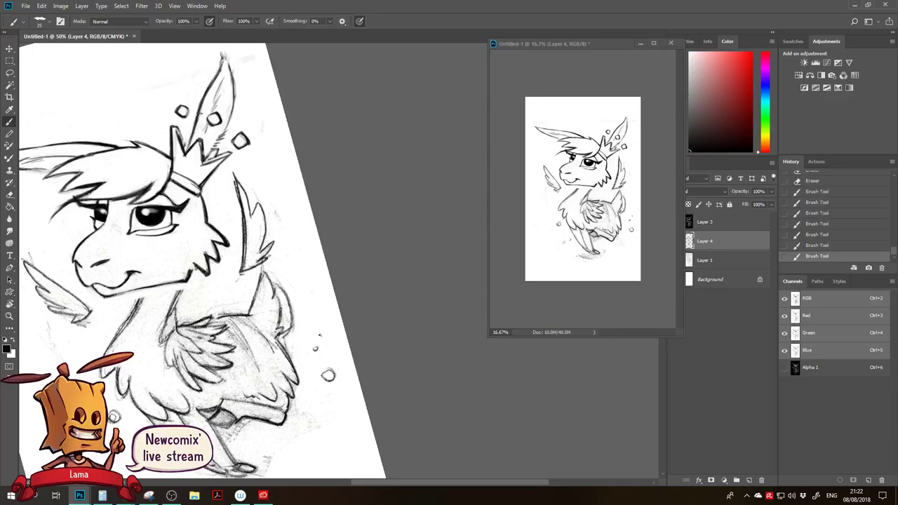
{"action": "left_click_drag", "start_coordinate": [178, 182], "coordinate": [191, 179]}
Switch the eraser to the INK 100 px brush, clear the sketchy back of the neck and redraw it as a curve.
{"action": "left_click_drag", "start_coordinate": [206, 220], "coordinate": [225, 118]}
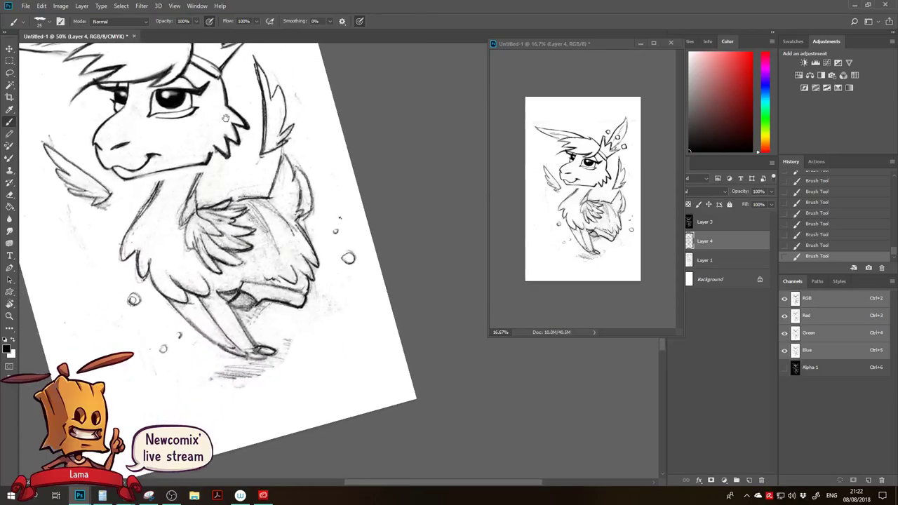
{"action": "key", "text": "e"}
{"action": "left_click_drag", "start_coordinate": [197, 187], "coordinate": [185, 191]}
{"action": "right_click", "coordinate": [199, 176]}
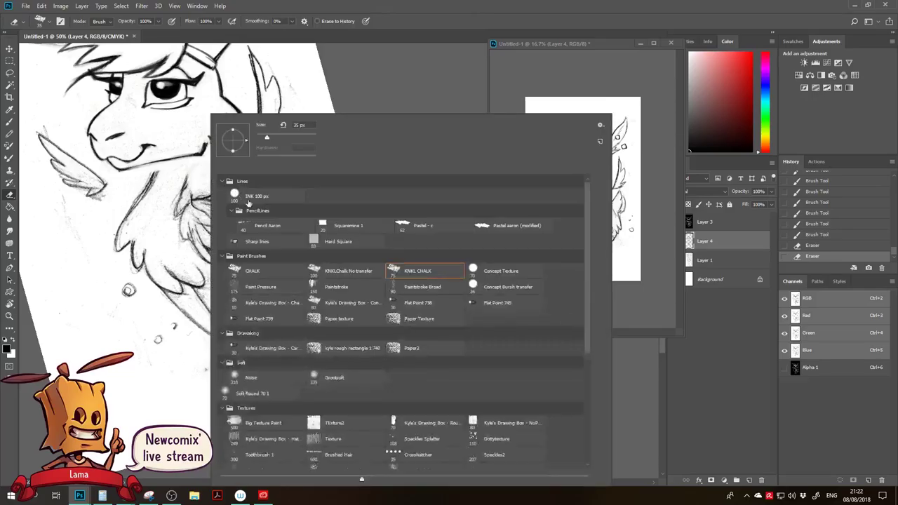
{"action": "left_click", "coordinate": [265, 200]}
{"action": "mouse_move", "coordinate": [176, 190]}
{"action": "left_mouse_down"}
{"action": "mouse_move", "coordinate": [191, 187]}
{"action": "mouse_move", "coordinate": [181, 166]}
{"action": "mouse_move", "coordinate": [146, 211]}
{"action": "mouse_move", "coordinate": [145, 199]}
{"action": "left_mouse_up"}
{"action": "key", "text": "b"}
{"action": "left_click_drag", "start_coordinate": [190, 158], "coordinate": [186, 196]}
Erase the upper end of the neck's front line and redraw it up to the jaw.
{"action": "key", "text": "e"}
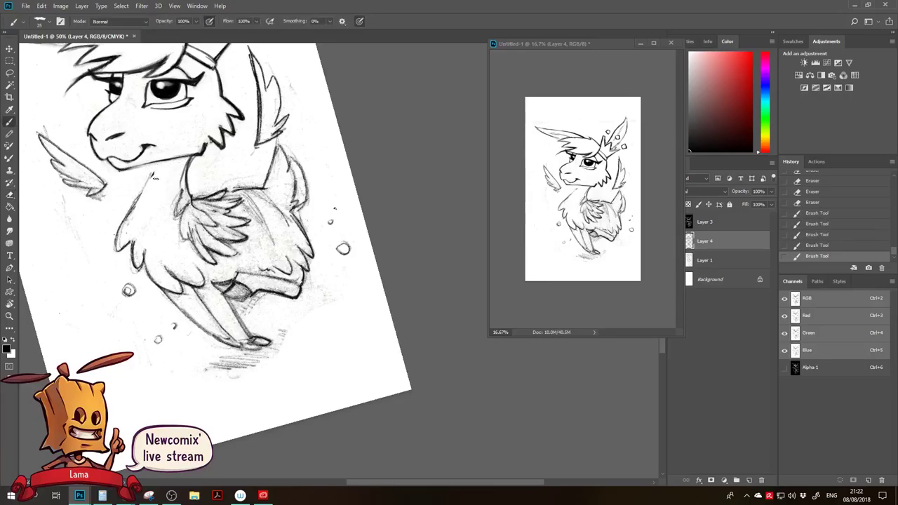
{"action": "left_click_drag", "start_coordinate": [155, 169], "coordinate": [147, 177]}
{"action": "key", "text": "b"}
{"action": "left_click_drag", "start_coordinate": [150, 173], "coordinate": [133, 168]}
{"action": "left_click_drag", "start_coordinate": [151, 166], "coordinate": [137, 169]}
{"action": "left_click_drag", "start_coordinate": [152, 165], "coordinate": [151, 166]}
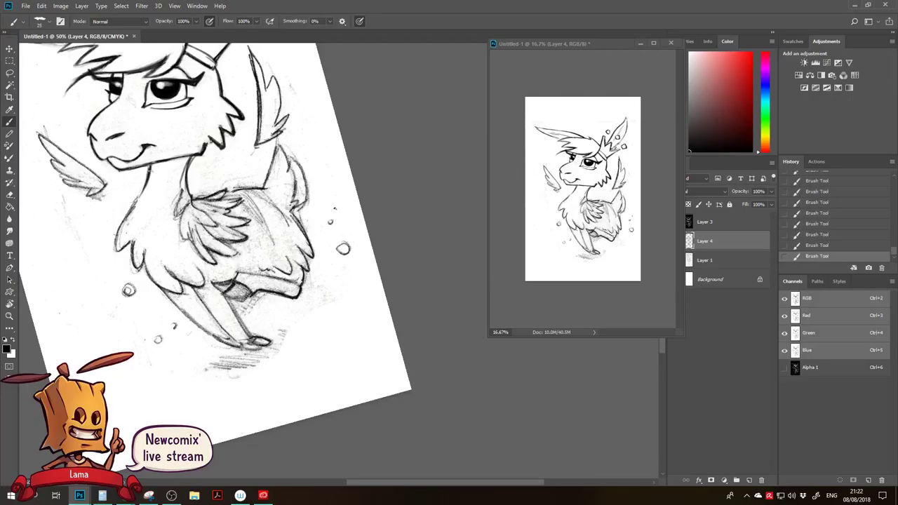
Erase the rough front of the lower neck and chest and redraw it as a curve ending in a tuft.
{"action": "mouse_move", "coordinate": [126, 213]}
{"action": "left_mouse_down"}
{"action": "mouse_move", "coordinate": [127, 178]}
{"action": "mouse_move", "coordinate": [116, 174]}
{"action": "mouse_move", "coordinate": [127, 177]}
{"action": "mouse_move", "coordinate": [110, 202]}
{"action": "left_mouse_up"}
{"action": "key", "text": "e"}
{"action": "mouse_move", "coordinate": [128, 165]}
{"action": "left_mouse_down"}
{"action": "mouse_move", "coordinate": [108, 205]}
{"action": "mouse_move", "coordinate": [132, 188]}
{"action": "mouse_move", "coordinate": [118, 211]}
{"action": "left_mouse_up"}
{"action": "left_click_drag", "start_coordinate": [129, 183], "coordinate": [116, 225]}
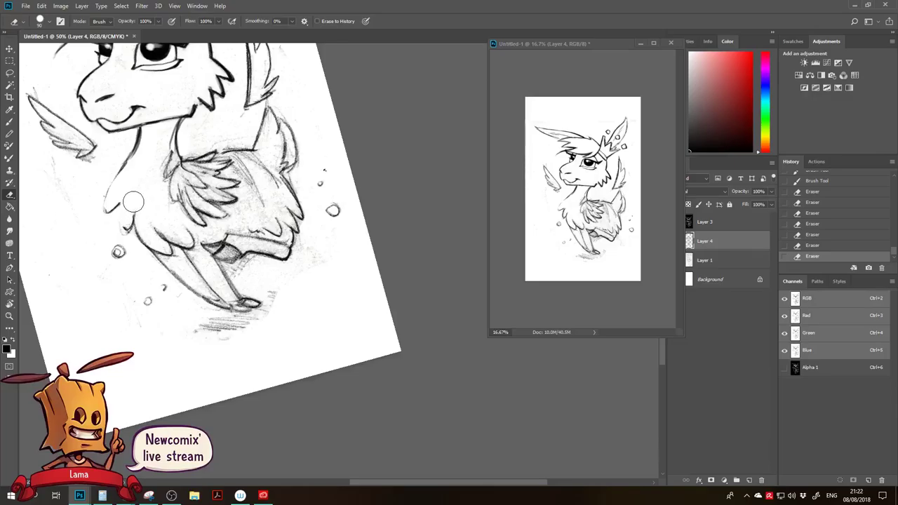
{"action": "key", "text": "b"}
{"action": "left_click_drag", "start_coordinate": [137, 150], "coordinate": [122, 168]}
{"action": "left_click_drag", "start_coordinate": [133, 156], "coordinate": [105, 209]}
{"action": "mouse_move", "coordinate": [121, 174]}
{"action": "left_mouse_down"}
{"action": "mouse_move", "coordinate": [109, 197]}
{"action": "mouse_move", "coordinate": [162, 176]}
{"action": "mouse_move", "coordinate": [164, 137]}
{"action": "mouse_move", "coordinate": [179, 120]}
{"action": "left_mouse_up"}
Erase the sketchy edges of the feather tufts on the lower chest.
{"action": "key", "text": "r"}
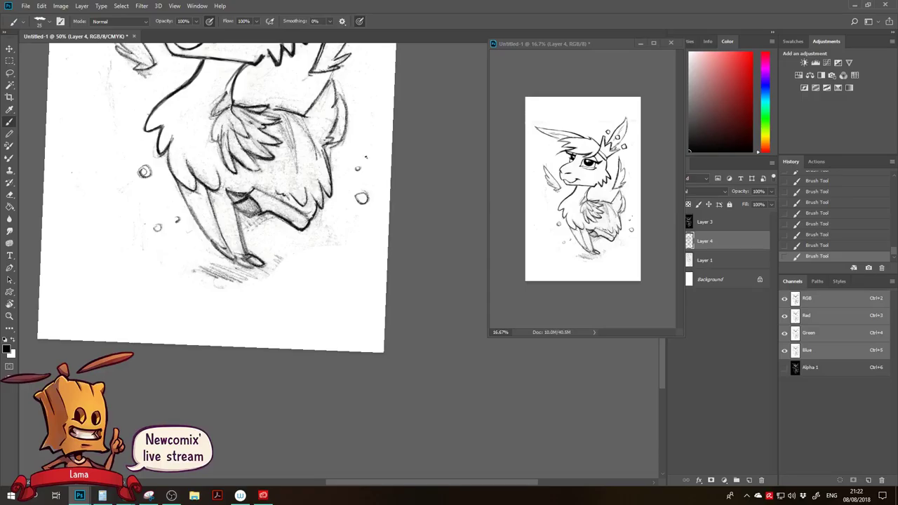
{"action": "key", "text": "e"}
{"action": "mouse_move", "coordinate": [158, 160]}
{"action": "left_mouse_down"}
{"action": "mouse_move", "coordinate": [173, 175]}
{"action": "mouse_move", "coordinate": [179, 154]}
{"action": "mouse_move", "coordinate": [181, 166]}
{"action": "left_mouse_up"}
{"action": "key", "text": "b"}
{"action": "key", "text": "e"}
{"action": "key", "text": "r"}
{"action": "mouse_move", "coordinate": [166, 128]}
{"action": "left_mouse_down"}
{"action": "mouse_move", "coordinate": [291, 81]}
{"action": "mouse_move", "coordinate": [332, 82]}
{"action": "mouse_move", "coordinate": [183, 159]}
{"action": "mouse_move", "coordinate": [184, 129]}
{"action": "mouse_move", "coordinate": [182, 152]}
{"action": "mouse_move", "coordinate": [172, 124]}
{"action": "mouse_move", "coordinate": [170, 156]}
{"action": "left_mouse_up"}
Redraw the lower chest tufts above the front leg as clean lines and erase the leftover shading beside them.
{"action": "key", "text": "e"}
{"action": "key", "text": "b"}
{"action": "left_click_drag", "start_coordinate": [176, 133], "coordinate": [188, 167]}
{"action": "left_click_drag", "start_coordinate": [177, 129], "coordinate": [174, 160]}
{"action": "key", "text": "e"}
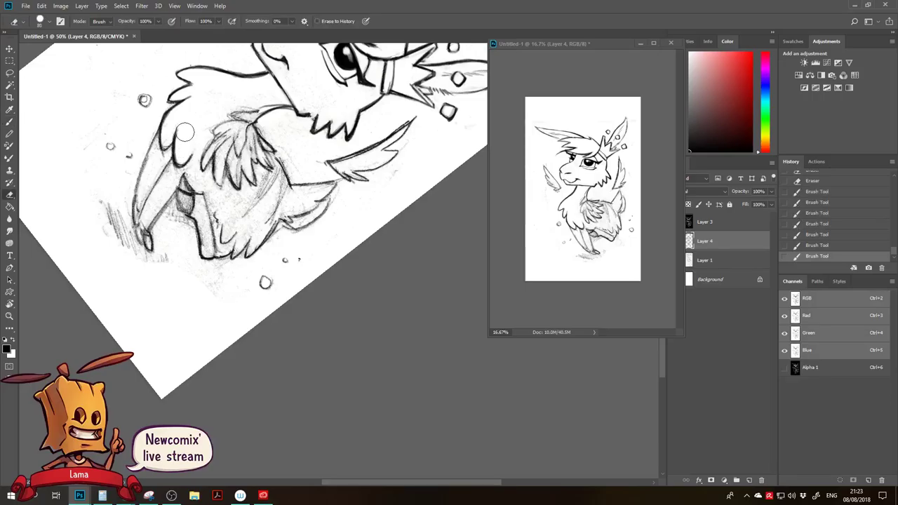
{"action": "left_click_drag", "start_coordinate": [183, 128], "coordinate": [178, 158]}
{"action": "left_click_drag", "start_coordinate": [181, 130], "coordinate": [184, 159]}
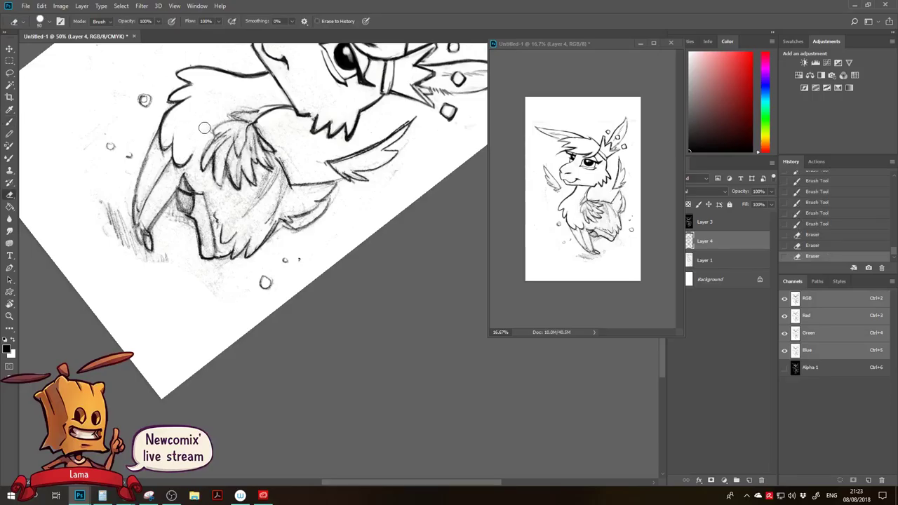
Redraw the three bubbles in front of the chest and front leg with dark outlines.
{"action": "key", "text": "r"}
{"action": "mouse_move", "coordinate": [218, 109]}
{"action": "left_mouse_down"}
{"action": "mouse_move", "coordinate": [134, 132]}
{"action": "mouse_move", "coordinate": [113, 259]}
{"action": "mouse_move", "coordinate": [122, 328]}
{"action": "left_mouse_up"}
{"action": "key", "text": "b"}
{"action": "left_click", "coordinate": [125, 326]}
{"action": "left_click", "coordinate": [124, 328]}
{"action": "left_click", "coordinate": [127, 330]}
{"action": "scroll", "coordinate": [127, 330], "scroll_direction": "down", "scroll_amount": 2}
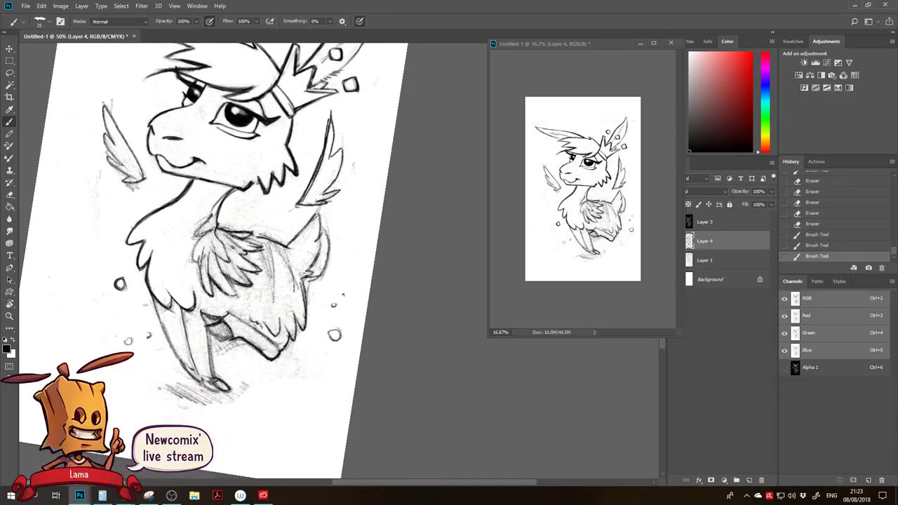
{"action": "left_click", "coordinate": [129, 341]}
{"action": "left_click", "coordinate": [127, 341]}
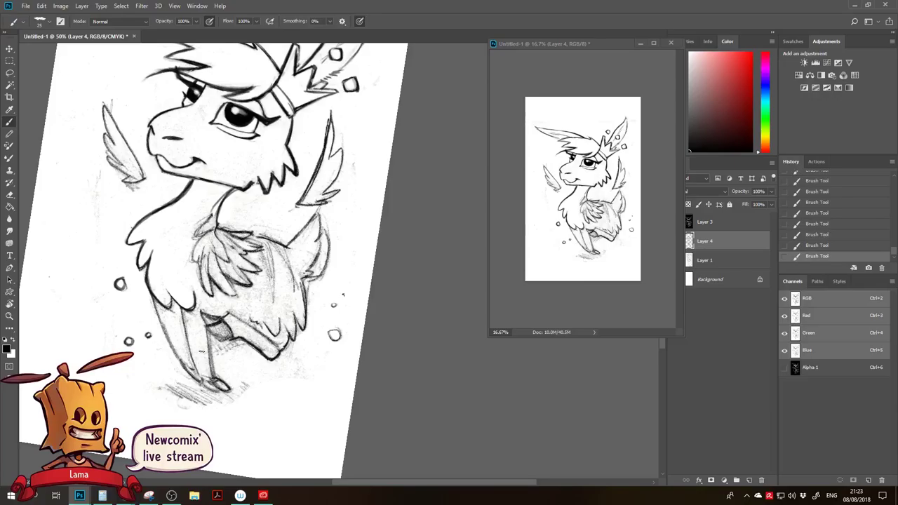
Clean and redraw the large and medium bubbles behind the body.
{"action": "left_click_drag", "start_coordinate": [265, 325], "coordinate": [224, 272]}
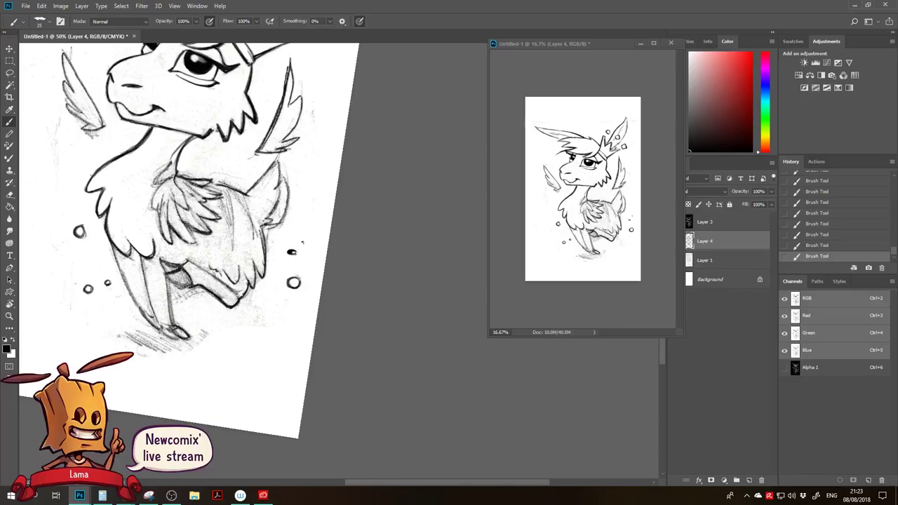
{"action": "key", "text": "e"}
{"action": "left_click", "coordinate": [290, 251]}
{"action": "key", "text": "b"}
{"action": "left_click_drag", "start_coordinate": [294, 251], "coordinate": [294, 255]}
{"action": "left_click", "coordinate": [292, 253]}
{"action": "left_click", "coordinate": [293, 253]}
{"action": "left_click", "coordinate": [292, 254]}
Erase the tiny speck above the bubbles behind the body and repaint it as a solid dot.
{"action": "key", "text": "e"}
{"action": "left_click", "coordinate": [304, 242]}
{"action": "left_click", "coordinate": [305, 241]}
{"action": "left_click", "coordinate": [304, 241]}
{"action": "key", "text": "b"}
{"action": "left_click", "coordinate": [305, 240]}
{"action": "left_click", "coordinate": [305, 241]}
{"action": "left_click", "coordinate": [306, 240]}
{"action": "left_click", "coordinate": [305, 241]}
{"action": "left_click_drag", "start_coordinate": [309, 230], "coordinate": [283, 297]}
{"action": "left_click_drag", "start_coordinate": [302, 265], "coordinate": [310, 282]}
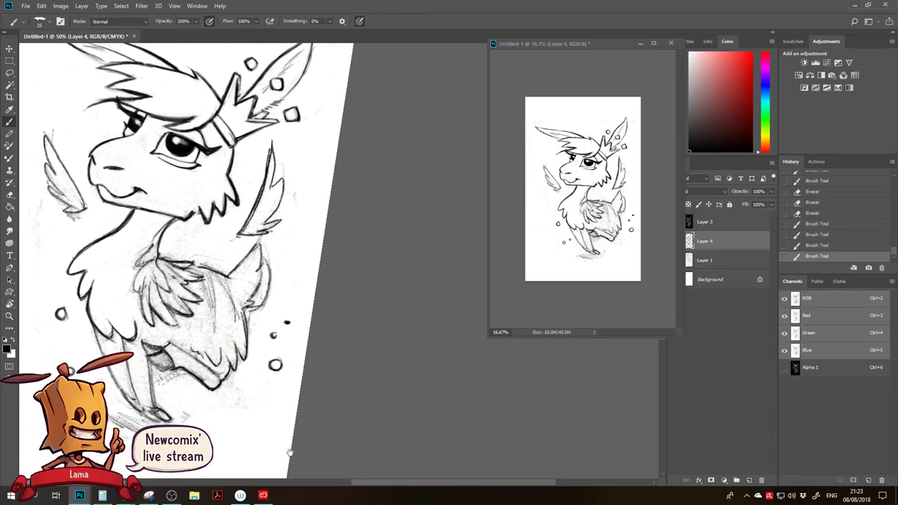
Erase the upright wing behind the neck with an enlarged eraser.
{"action": "key", "text": "e"}
{"action": "left_click_drag", "start_coordinate": [270, 144], "coordinate": [270, 168]}
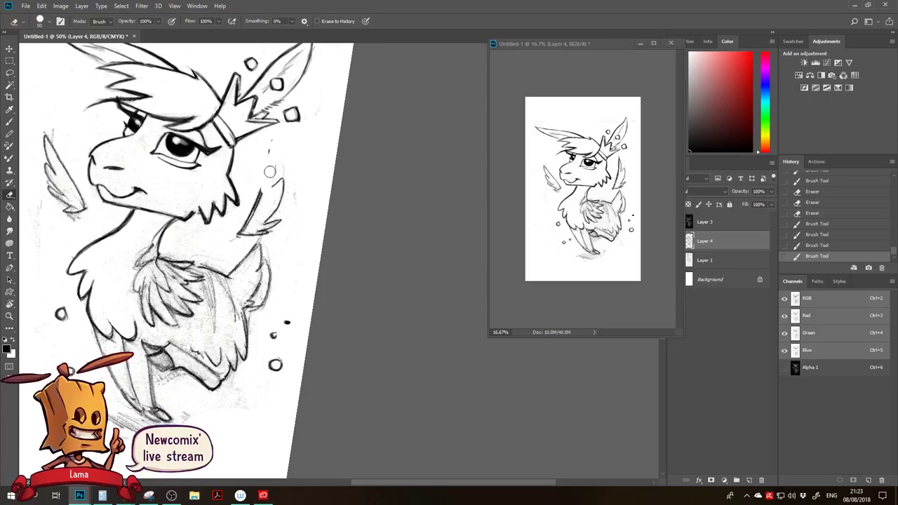
{"action": "mouse_move", "coordinate": [281, 135]}
{"action": "left_mouse_down"}
{"action": "mouse_move", "coordinate": [295, 183]}
{"action": "mouse_move", "coordinate": [254, 231]}
{"action": "mouse_move", "coordinate": [251, 211]}
{"action": "mouse_move", "coordinate": [242, 237]}
{"action": "mouse_move", "coordinate": [265, 222]}
{"action": "mouse_move", "coordinate": [277, 235]}
{"action": "mouse_move", "coordinate": [247, 249]}
{"action": "left_mouse_up"}
{"action": "key", "text": "]"}
{"action": "key", "text": "]"}
Sketch a new wing spreading backward above the tail, with a long upper edge and pointed feathers.
{"action": "key", "text": "b"}
{"action": "left_click_drag", "start_coordinate": [226, 261], "coordinate": [291, 215]}
{"action": "left_click_drag", "start_coordinate": [247, 244], "coordinate": [293, 216]}
{"action": "mouse_move", "coordinate": [292, 216]}
{"action": "left_mouse_down"}
{"action": "mouse_move", "coordinate": [307, 204]}
{"action": "mouse_move", "coordinate": [288, 231]}
{"action": "mouse_move", "coordinate": [316, 235]}
{"action": "left_mouse_up"}
{"action": "left_click_drag", "start_coordinate": [315, 238], "coordinate": [285, 245]}
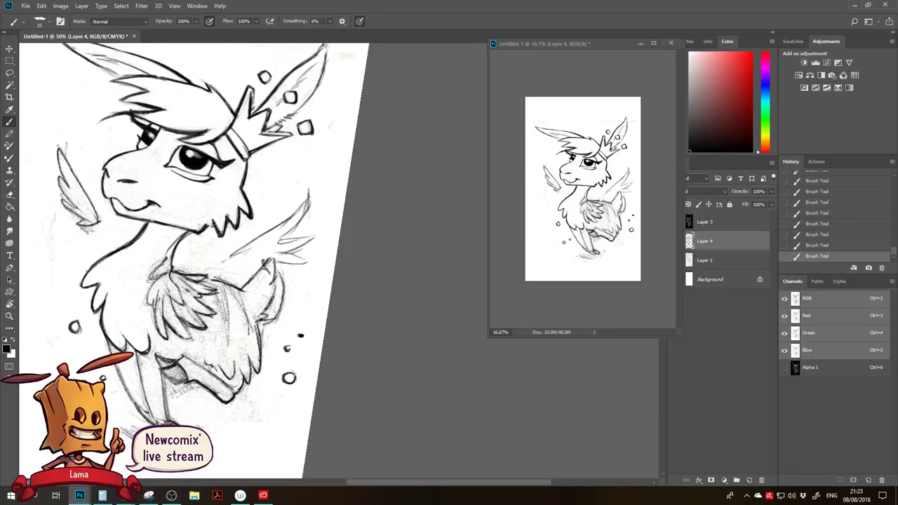
{"action": "left_click_drag", "start_coordinate": [260, 306], "coordinate": [251, 325]}
Lasso the lower body with its legs and tail, rotate it 3.94° and reposition it under the neck.
{"action": "key", "text": "l"}
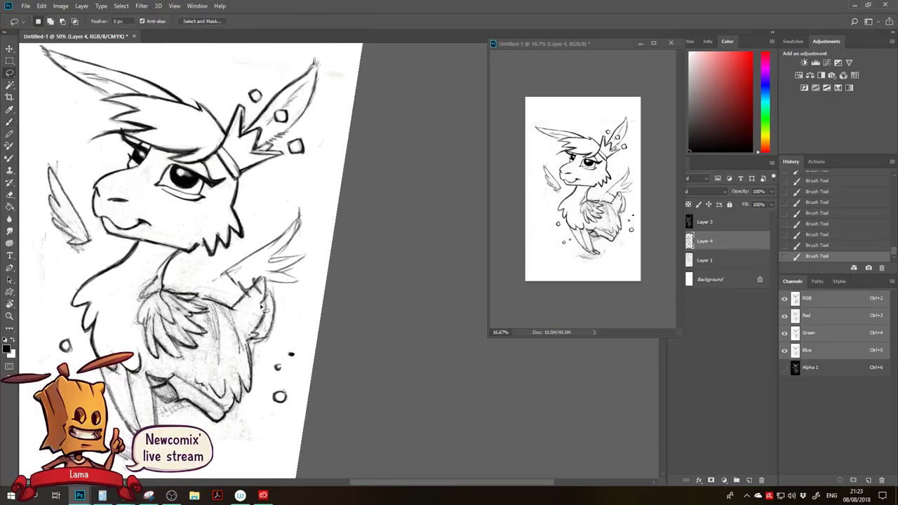
{"action": "mouse_move", "coordinate": [287, 292]}
{"action": "left_mouse_down"}
{"action": "mouse_move", "coordinate": [188, 285]}
{"action": "mouse_move", "coordinate": [98, 312]}
{"action": "mouse_move", "coordinate": [81, 368]}
{"action": "left_mouse_up"}
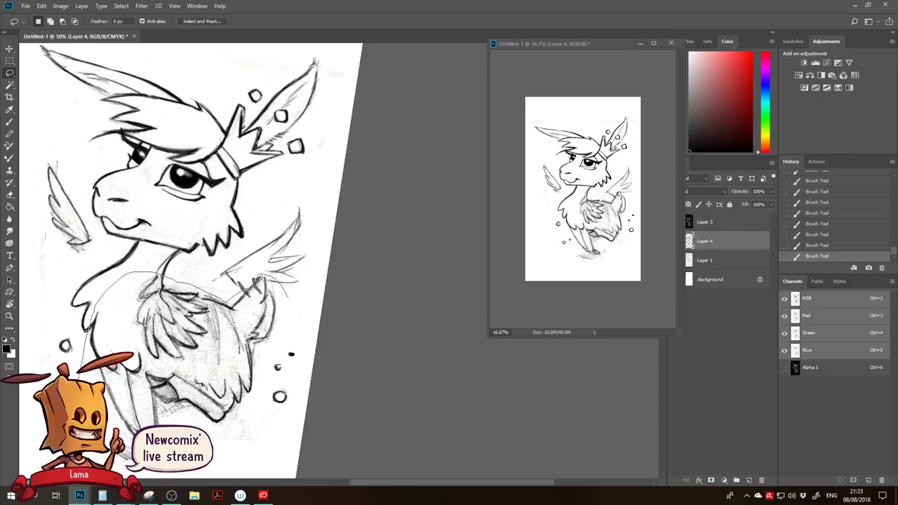
{"action": "mouse_move", "coordinate": [179, 481]}
{"action": "left_mouse_down"}
{"action": "mouse_move", "coordinate": [274, 390]}
{"action": "mouse_move", "coordinate": [312, 298]}
{"action": "left_mouse_up"}
{"action": "key", "text": "ctrl+t"}
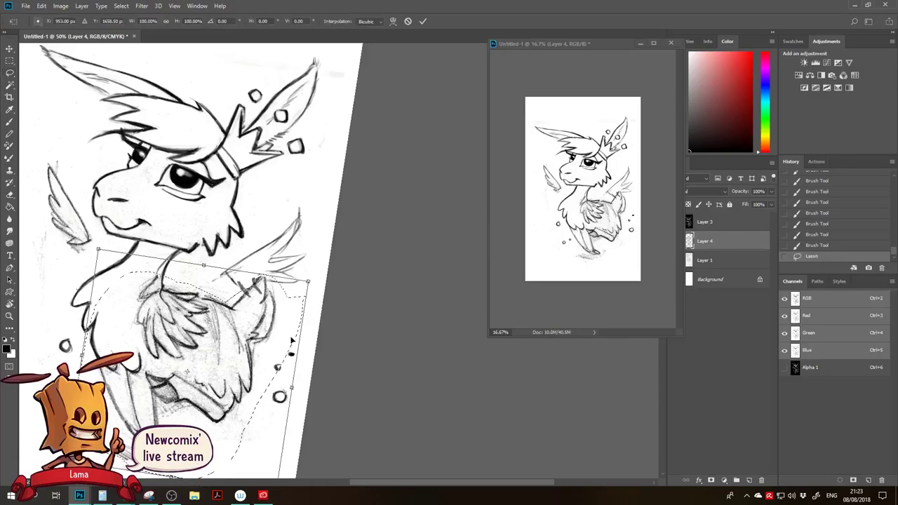
{"action": "left_click_drag", "start_coordinate": [188, 372], "coordinate": [141, 278]}
{"action": "left_click_drag", "start_coordinate": [304, 261], "coordinate": [317, 200]}
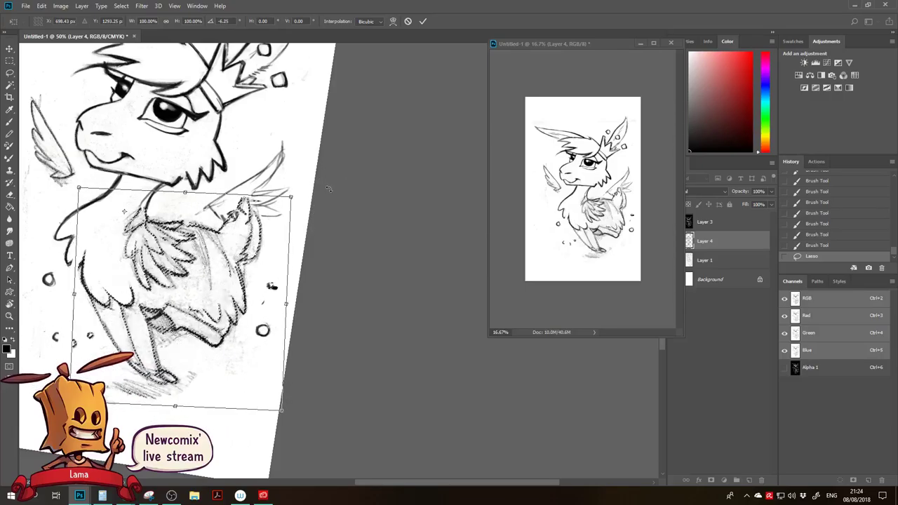
{"action": "left_click_drag", "start_coordinate": [208, 278], "coordinate": [197, 302]}
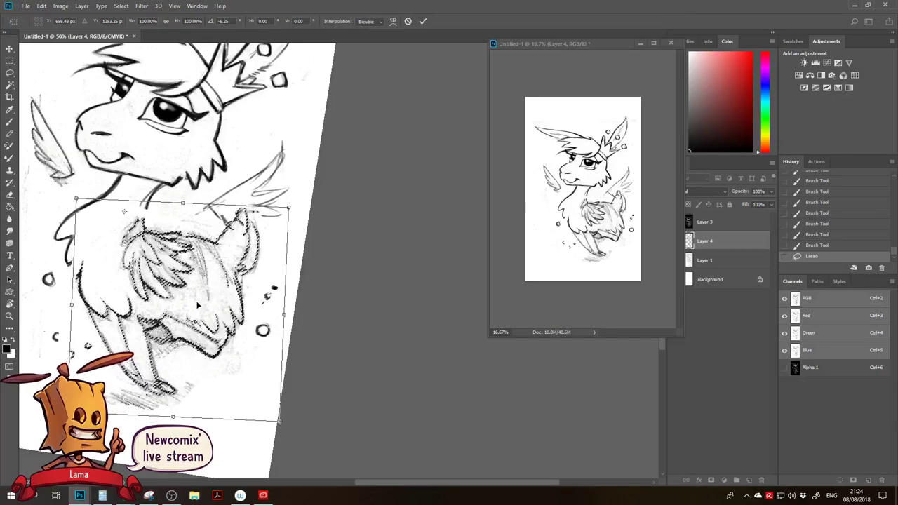
{"action": "mouse_move", "coordinate": [284, 331]}
{"action": "left_mouse_down"}
{"action": "mouse_move", "coordinate": [280, 348]}
{"action": "mouse_move", "coordinate": [273, 340]}
{"action": "left_mouse_up"}
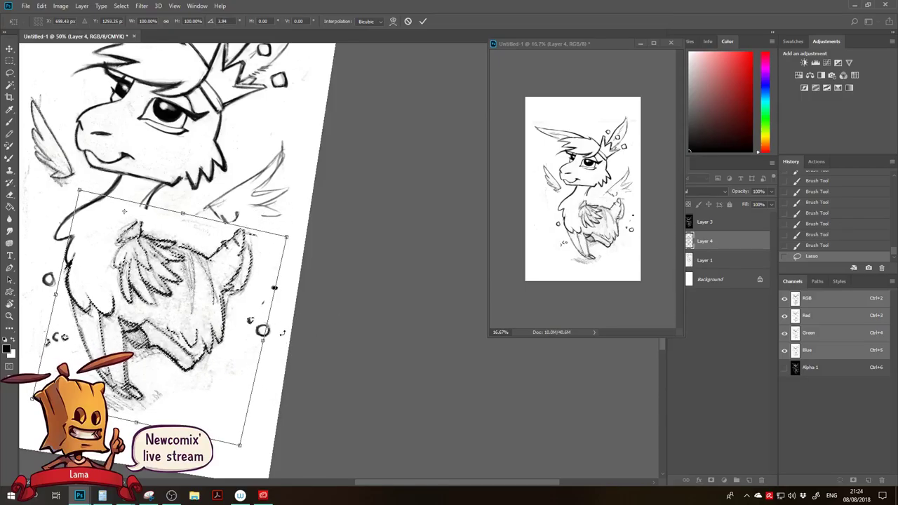
{"action": "left_click_drag", "start_coordinate": [177, 336], "coordinate": [188, 336]}
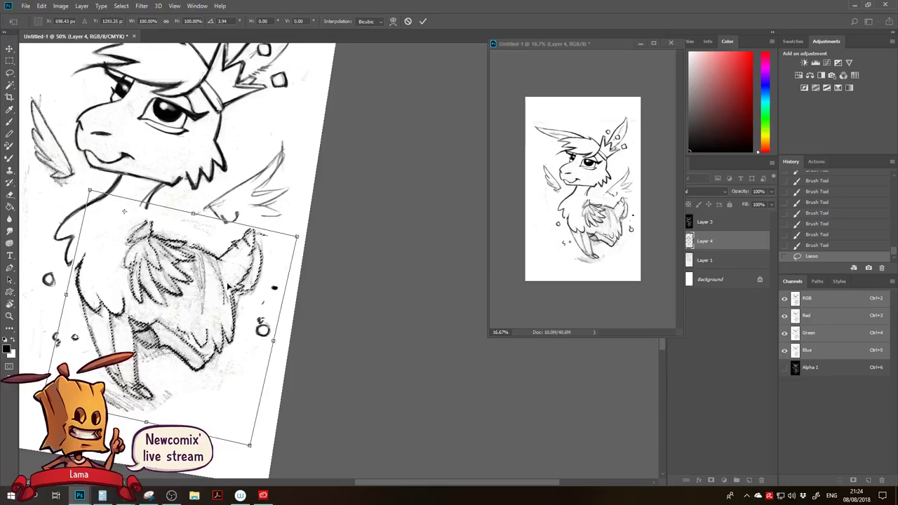
{"action": "left_click_drag", "start_coordinate": [199, 322], "coordinate": [199, 322]}
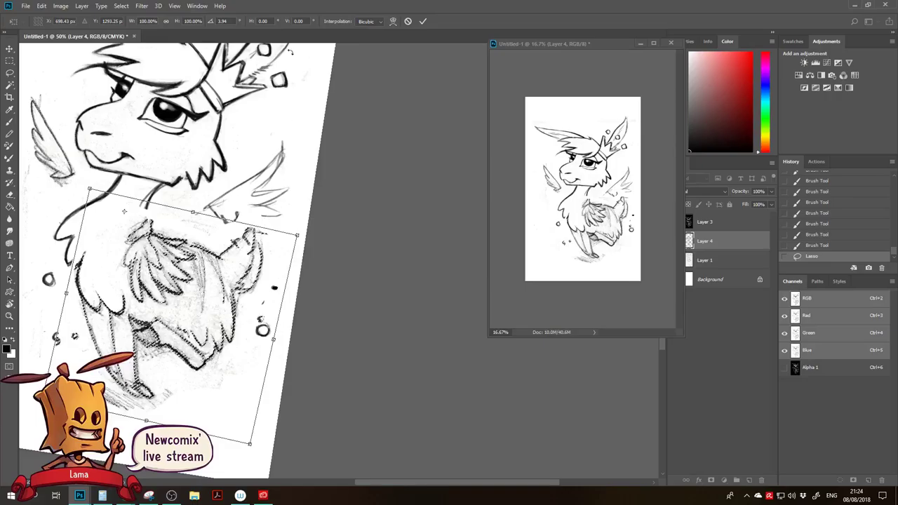
{"action": "left_click", "coordinate": [422, 21]}
{"action": "key", "text": "ctrl+d"}
Erase the rough upper edge and tip of the tail and redraw them joining the back.
{"action": "key", "text": "e"}
{"action": "left_click_drag", "start_coordinate": [237, 251], "coordinate": [224, 265]}
{"action": "left_click_drag", "start_coordinate": [236, 251], "coordinate": [224, 259]}
{"action": "left_click_drag", "start_coordinate": [251, 243], "coordinate": [256, 234]}
{"action": "left_click_drag", "start_coordinate": [255, 231], "coordinate": [264, 233]}
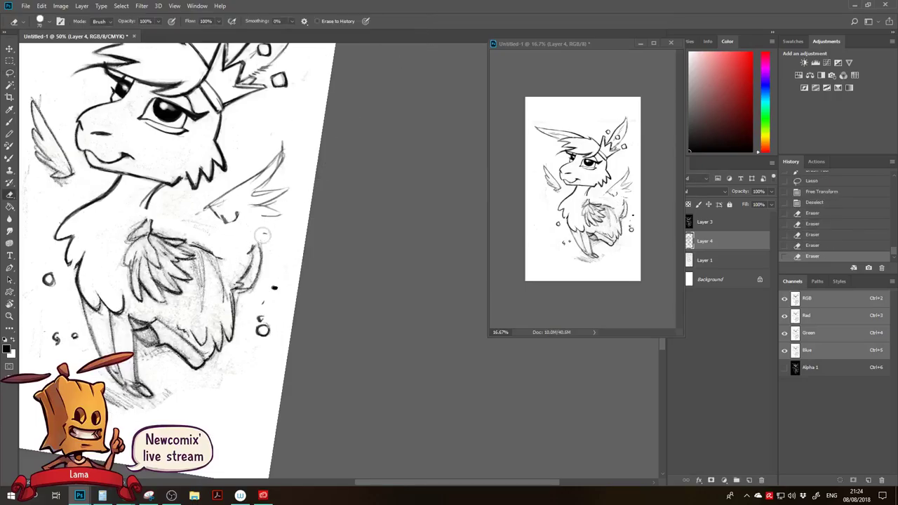
{"action": "key", "text": "b"}
{"action": "mouse_move", "coordinate": [203, 247]}
{"action": "left_mouse_down"}
{"action": "mouse_move", "coordinate": [221, 259]}
{"action": "mouse_move", "coordinate": [246, 241]}
{"action": "left_mouse_up"}
{"action": "left_click_drag", "start_coordinate": [238, 249], "coordinate": [247, 238]}
{"action": "left_click_drag", "start_coordinate": [238, 248], "coordinate": [250, 237]}
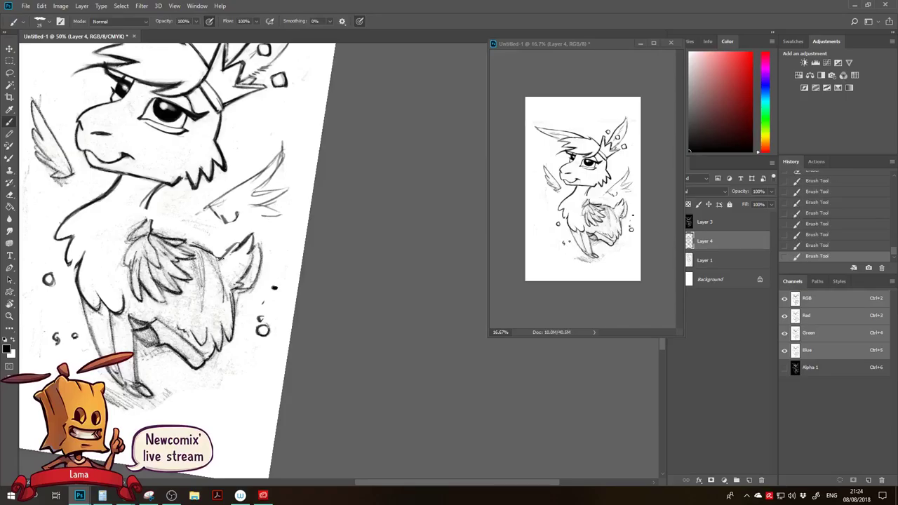
{"action": "left_click_drag", "start_coordinate": [231, 261], "coordinate": [233, 264]}
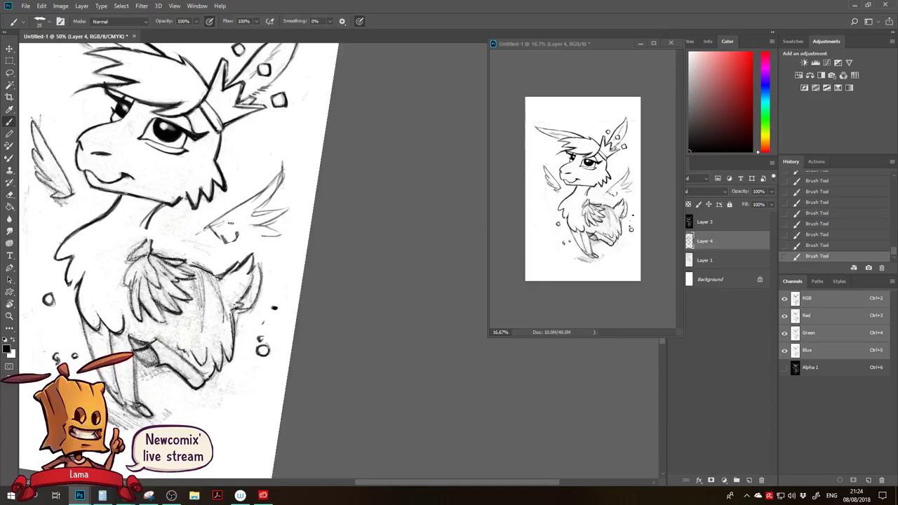
Lasso the new wing behind the neck, rotate it -11.88° and move it closer to the back.
{"action": "key", "text": "l"}
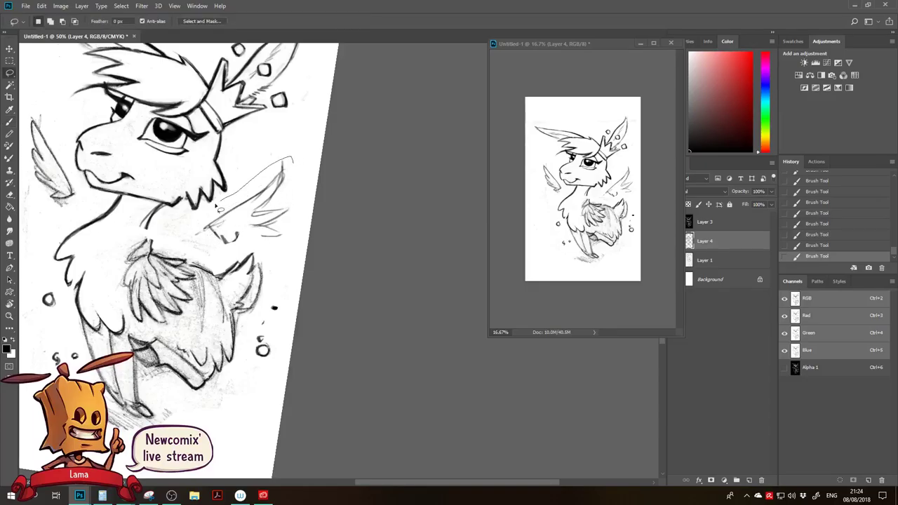
{"action": "key", "text": "v"}
{"action": "mouse_move", "coordinate": [276, 205]}
{"action": "left_mouse_down"}
{"action": "mouse_move", "coordinate": [250, 242]}
{"action": "mouse_move", "coordinate": [277, 249]}
{"action": "left_mouse_up"}
{"action": "key", "text": "ctrl+z"}
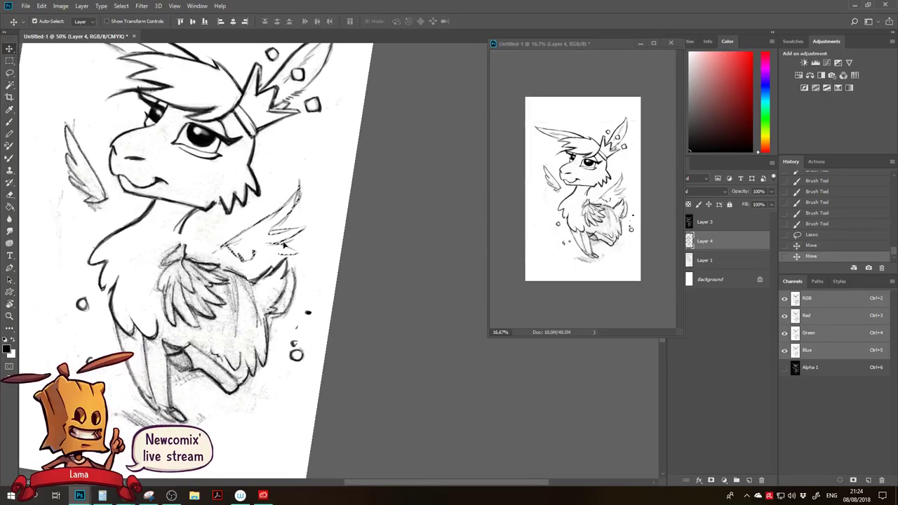
{"action": "key", "text": "ctrl+t"}
{"action": "left_click_drag", "start_coordinate": [347, 244], "coordinate": [349, 227]}
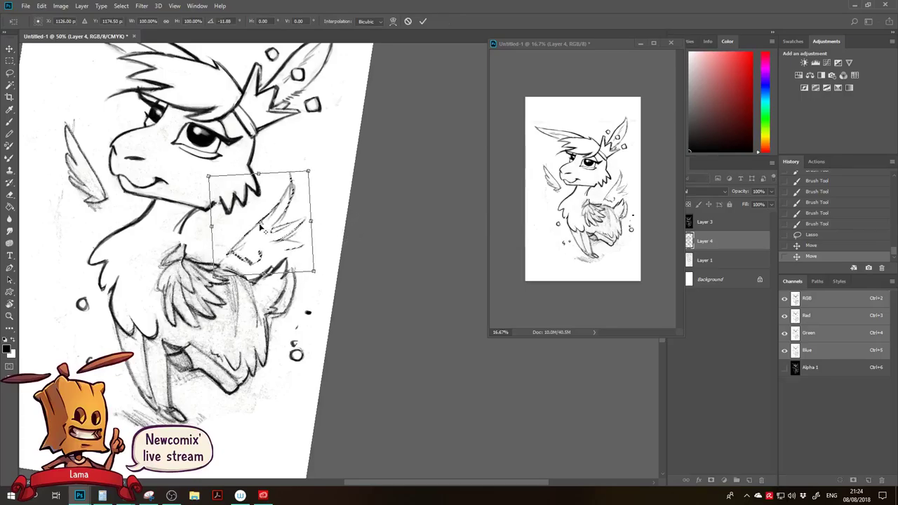
{"action": "left_click_drag", "start_coordinate": [270, 230], "coordinate": [263, 228]}
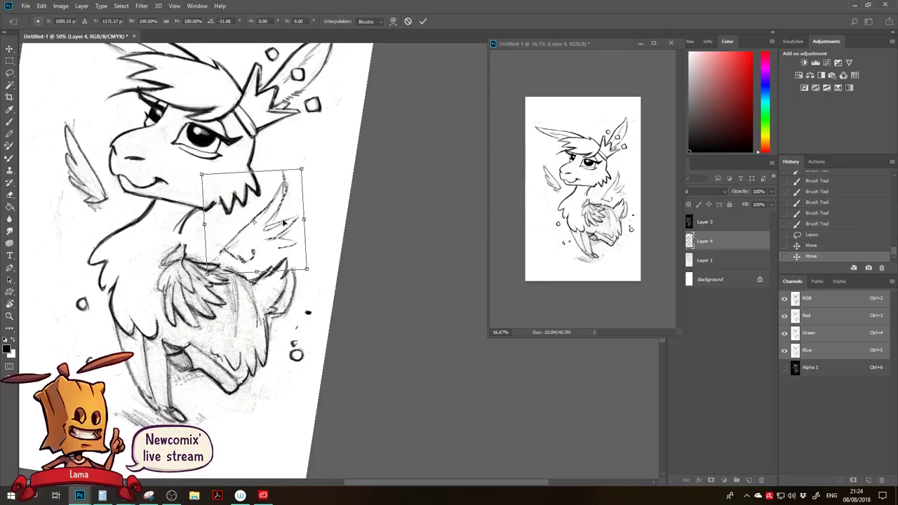
{"action": "key", "text": "Return"}
{"action": "key", "text": "ctrl+d"}
Erase the wing in front of the chest and sketch a new one with a curved edge and short feathers.
{"action": "key", "text": "e"}
{"action": "mouse_move", "coordinate": [104, 193]}
{"action": "left_mouse_down"}
{"action": "mouse_move", "coordinate": [134, 189]}
{"action": "mouse_move", "coordinate": [112, 168]}
{"action": "mouse_move", "coordinate": [115, 150]}
{"action": "left_mouse_up"}
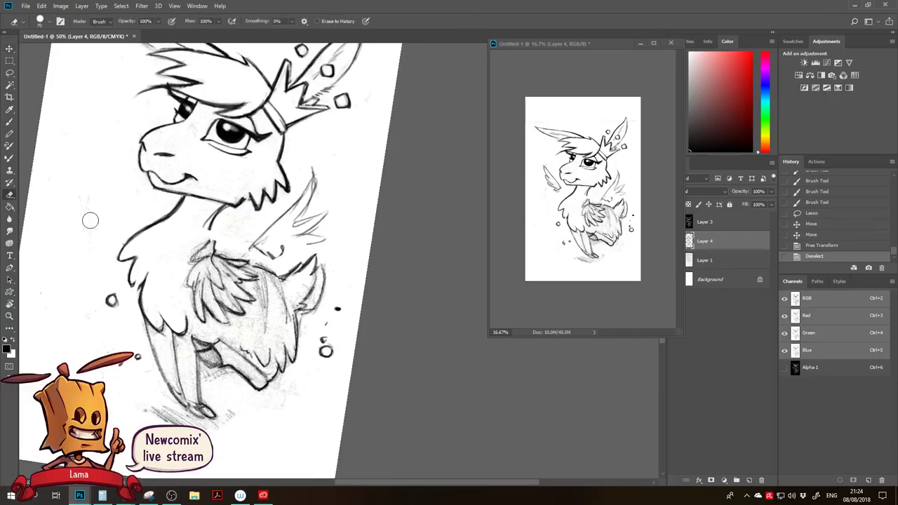
{"action": "key", "text": "b"}
{"action": "mouse_move", "coordinate": [134, 180]}
{"action": "left_mouse_down"}
{"action": "mouse_move", "coordinate": [140, 212]}
{"action": "mouse_move", "coordinate": [123, 218]}
{"action": "mouse_move", "coordinate": [129, 234]}
{"action": "left_mouse_up"}
{"action": "left_click_drag", "start_coordinate": [179, 320], "coordinate": [168, 300]}
Erase the rough chest edge above the front leg and redraw its tufts with darker lines.
{"action": "key", "text": "r"}
{"action": "mouse_move", "coordinate": [137, 212]}
{"action": "left_mouse_down"}
{"action": "mouse_move", "coordinate": [138, 181]}
{"action": "mouse_move", "coordinate": [179, 273]}
{"action": "mouse_move", "coordinate": [191, 214]}
{"action": "mouse_move", "coordinate": [223, 190]}
{"action": "left_mouse_up"}
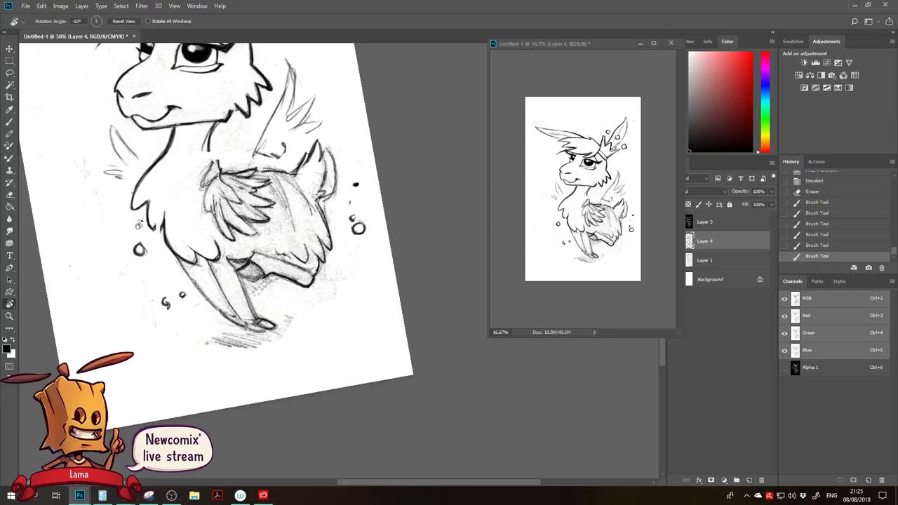
{"action": "key", "text": "e"}
{"action": "scroll", "coordinate": [161, 195], "scroll_direction": "up", "scroll_amount": 1}
{"action": "mouse_move", "coordinate": [155, 201]}
{"action": "left_mouse_down"}
{"action": "mouse_move", "coordinate": [153, 230]}
{"action": "mouse_move", "coordinate": [144, 216]}
{"action": "mouse_move", "coordinate": [148, 206]}
{"action": "mouse_move", "coordinate": [150, 245]}
{"action": "mouse_move", "coordinate": [177, 263]}
{"action": "left_mouse_up"}
{"action": "key", "text": "b"}
{"action": "key", "text": "r"}
{"action": "mouse_move", "coordinate": [232, 256]}
{"action": "left_mouse_down"}
{"action": "mouse_move", "coordinate": [242, 215]}
{"action": "mouse_move", "coordinate": [228, 233]}
{"action": "mouse_move", "coordinate": [232, 259]}
{"action": "left_mouse_up"}
{"action": "left_click_drag", "start_coordinate": [109, 129], "coordinate": [196, 82]}
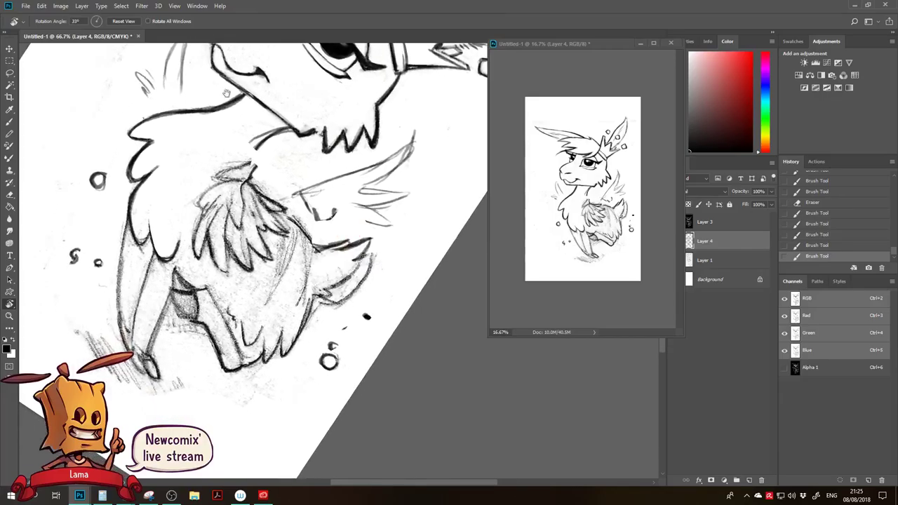
Redraw the feathers of the wing in front of the chest with darker lines, erasing the rough parts.
{"action": "scroll", "coordinate": [225, 92], "scroll_direction": "up", "scroll_amount": 3}
{"action": "key", "text": "b"}
{"action": "mouse_move", "coordinate": [152, 134]}
{"action": "left_mouse_down"}
{"action": "mouse_move", "coordinate": [145, 197]}
{"action": "mouse_move", "coordinate": [136, 191]}
{"action": "left_mouse_up"}
{"action": "key", "text": "e"}
{"action": "key", "text": "b"}
{"action": "left_click_drag", "start_coordinate": [144, 148], "coordinate": [144, 200]}
{"action": "mouse_move", "coordinate": [152, 133]}
{"action": "left_mouse_down"}
{"action": "mouse_move", "coordinate": [147, 171]}
{"action": "mouse_move", "coordinate": [151, 132]}
{"action": "mouse_move", "coordinate": [144, 137]}
{"action": "left_mouse_up"}
{"action": "left_click_drag", "start_coordinate": [149, 131], "coordinate": [122, 192]}
{"action": "mouse_move", "coordinate": [121, 148]}
{"action": "left_mouse_down"}
{"action": "mouse_move", "coordinate": [113, 191]}
{"action": "mouse_move", "coordinate": [111, 184]}
{"action": "mouse_move", "coordinate": [113, 166]}
{"action": "mouse_move", "coordinate": [120, 188]}
{"action": "left_mouse_up"}
{"action": "key", "text": "e"}
{"action": "key", "text": "b"}
{"action": "mouse_move", "coordinate": [126, 157]}
{"action": "left_mouse_down"}
{"action": "mouse_move", "coordinate": [109, 172]}
{"action": "mouse_move", "coordinate": [114, 188]}
{"action": "mouse_move", "coordinate": [108, 172]}
{"action": "mouse_move", "coordinate": [119, 212]}
{"action": "left_mouse_up"}
Try adding short lower feathers with small strokes beneath the wing in front of the chest.
{"action": "key", "text": "r"}
{"action": "mouse_move", "coordinate": [112, 111]}
{"action": "left_mouse_down"}
{"action": "mouse_move", "coordinate": [75, 145]}
{"action": "mouse_move", "coordinate": [29, 296]}
{"action": "left_mouse_up"}
{"action": "key", "text": "space"}
{"action": "mouse_move", "coordinate": [103, 316]}
{"action": "left_mouse_down"}
{"action": "mouse_move", "coordinate": [117, 232]}
{"action": "mouse_move", "coordinate": [137, 278]}
{"action": "mouse_move", "coordinate": [118, 268]}
{"action": "left_mouse_up"}
{"action": "key", "text": "e"}
{"action": "mouse_move", "coordinate": [117, 267]}
{"action": "left_mouse_down"}
{"action": "mouse_move", "coordinate": [134, 283]}
{"action": "mouse_move", "coordinate": [127, 258]}
{"action": "left_mouse_up"}
{"action": "key", "text": "space"}
{"action": "key", "text": "b"}
{"action": "left_click_drag", "start_coordinate": [134, 256], "coordinate": [124, 262]}
{"action": "left_click_drag", "start_coordinate": [129, 257], "coordinate": [131, 267]}
{"action": "left_click_drag", "start_coordinate": [124, 260], "coordinate": [139, 287]}
{"action": "key", "text": "e"}
{"action": "key", "text": "b"}
{"action": "left_click_drag", "start_coordinate": [139, 287], "coordinate": [129, 288]}
{"action": "left_click_drag", "start_coordinate": [128, 289], "coordinate": [135, 290]}
{"action": "mouse_move", "coordinate": [141, 284]}
{"action": "left_mouse_down"}
{"action": "mouse_move", "coordinate": [131, 288]}
{"action": "mouse_move", "coordinate": [145, 294]}
{"action": "left_mouse_up"}
{"action": "key", "text": "space"}
{"action": "mouse_move", "coordinate": [160, 328]}
{"action": "left_mouse_down"}
{"action": "mouse_move", "coordinate": [137, 318]}
{"action": "mouse_move", "coordinate": [119, 328]}
{"action": "left_mouse_up"}
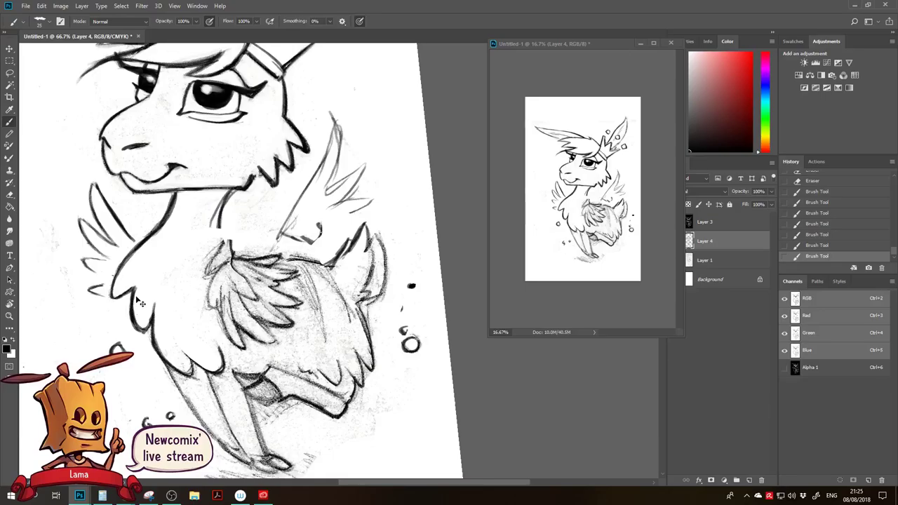
Undo the last six strokes on the lower feathers of the front wing.
{"action": "key", "text": "ctrl+alt+z"}
{"action": "key", "text": "ctrl+alt+z"}
{"action": "key", "text": "ctrl+alt+z"}
{"action": "key", "text": "ctrl+alt+z"}
{"action": "key", "text": "ctrl+alt+z"}
{"action": "key", "text": "ctrl+alt+z"}
Erase the stray lower mark on the front wing and touch up its lowest feather beside the chest.
{"action": "key", "text": "e"}
{"action": "left_click_drag", "start_coordinate": [96, 287], "coordinate": [102, 282]}
{"action": "key", "text": "r"}
{"action": "mouse_move", "coordinate": [104, 199]}
{"action": "left_mouse_down"}
{"action": "mouse_move", "coordinate": [110, 174]}
{"action": "mouse_move", "coordinate": [282, 118]}
{"action": "mouse_move", "coordinate": [279, 205]}
{"action": "left_mouse_up"}
{"action": "key", "text": "space"}
{"action": "key", "text": "b"}
{"action": "mouse_move", "coordinate": [191, 160]}
{"action": "left_mouse_down"}
{"action": "mouse_move", "coordinate": [200, 163]}
{"action": "mouse_move", "coordinate": [195, 168]}
{"action": "mouse_move", "coordinate": [203, 144]}
{"action": "mouse_move", "coordinate": [203, 162]}
{"action": "mouse_move", "coordinate": [188, 154]}
{"action": "mouse_move", "coordinate": [189, 163]}
{"action": "mouse_move", "coordinate": [193, 135]}
{"action": "mouse_move", "coordinate": [190, 148]}
{"action": "mouse_move", "coordinate": [201, 154]}
{"action": "mouse_move", "coordinate": [187, 161]}
{"action": "mouse_move", "coordinate": [196, 174]}
{"action": "left_mouse_up"}
{"action": "key", "text": "e"}
{"action": "key", "text": "b"}
{"action": "key", "text": "e"}
{"action": "key", "text": "b"}
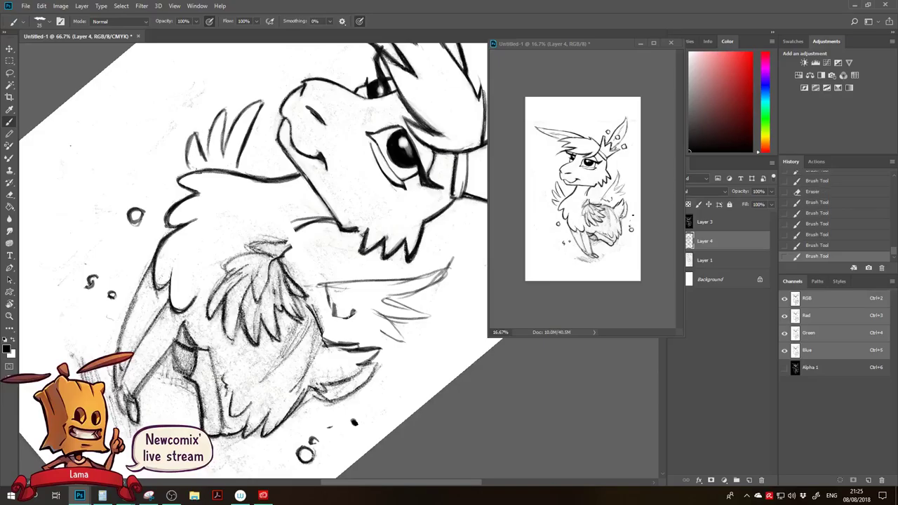
Erase the lowest feather lines between the front wing and the chest edge.
{"action": "key", "text": "r"}
{"action": "left_click_drag", "start_coordinate": [230, 143], "coordinate": [160, 306]}
{"action": "key", "text": "e"}
{"action": "mouse_move", "coordinate": [149, 267]}
{"action": "left_mouse_down"}
{"action": "mouse_move", "coordinate": [168, 278]}
{"action": "mouse_move", "coordinate": [153, 293]}
{"action": "mouse_move", "coordinate": [171, 280]}
{"action": "mouse_move", "coordinate": [153, 280]}
{"action": "mouse_move", "coordinate": [144, 317]}
{"action": "left_mouse_up"}
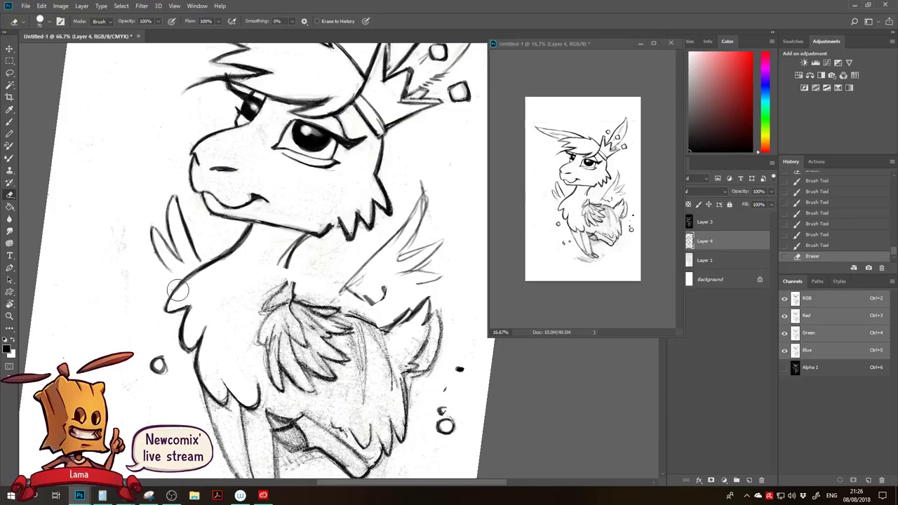
Lasso the front wing's lower feathers, scale them to about 87%, rotate them -15.59°, and deselect.
{"action": "key", "text": "l"}
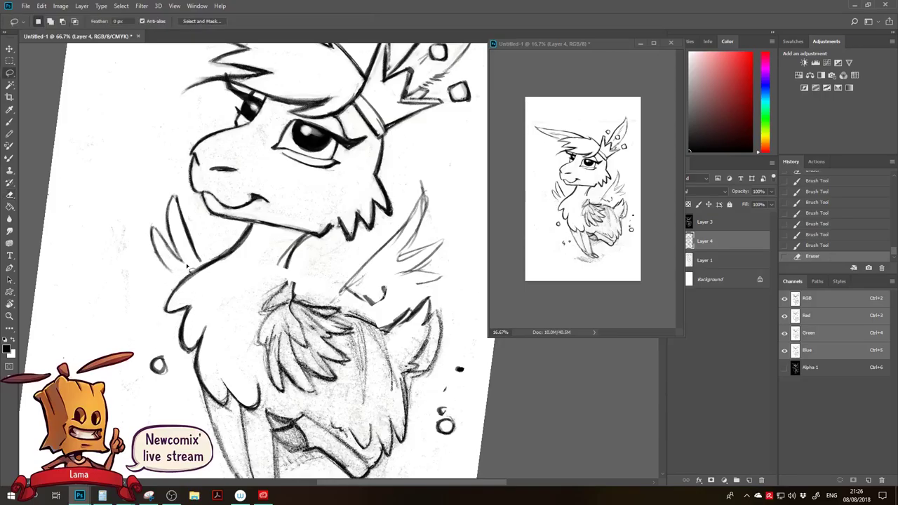
{"action": "mouse_move", "coordinate": [180, 256]}
{"action": "left_mouse_down"}
{"action": "mouse_move", "coordinate": [154, 220]}
{"action": "mouse_move", "coordinate": [137, 257]}
{"action": "mouse_move", "coordinate": [159, 282]}
{"action": "mouse_move", "coordinate": [188, 259]}
{"action": "left_mouse_up"}
{"action": "key", "text": "ctrl+t"}
{"action": "left_click_drag", "start_coordinate": [137, 214], "coordinate": [143, 223]}
{"action": "left_click_drag", "start_coordinate": [212, 239], "coordinate": [207, 228]}
{"action": "left_click_drag", "start_coordinate": [163, 259], "coordinate": [155, 264]}
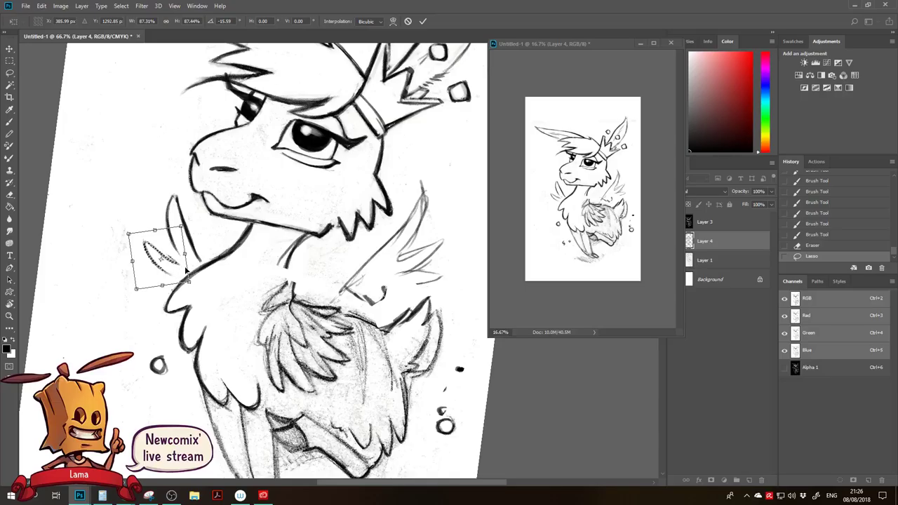
{"action": "left_click", "coordinate": [422, 22]}
{"action": "key", "text": "ctrl+d"}
Erase the rough inner line of the front wing's lower feathers and redraw it with darker strokes.
{"action": "key", "text": "e"}
{"action": "left_click_drag", "start_coordinate": [167, 255], "coordinate": [183, 261]}
{"action": "key", "text": "b"}
{"action": "left_click_drag", "start_coordinate": [155, 248], "coordinate": [180, 264]}
{"action": "left_click_drag", "start_coordinate": [158, 249], "coordinate": [181, 264]}
{"action": "mouse_move", "coordinate": [144, 243]}
{"action": "left_mouse_down"}
{"action": "mouse_move", "coordinate": [157, 261]}
{"action": "mouse_move", "coordinate": [146, 309]}
{"action": "left_mouse_up"}
Lasso the whole front wing, scale it to about 91%, rotate it -3.44° and move it upward.
{"action": "key", "text": "l"}
{"action": "mouse_move", "coordinate": [167, 208]}
{"action": "left_mouse_down"}
{"action": "mouse_move", "coordinate": [121, 301]}
{"action": "mouse_move", "coordinate": [179, 292]}
{"action": "mouse_move", "coordinate": [193, 249]}
{"action": "mouse_move", "coordinate": [182, 243]}
{"action": "left_mouse_up"}
{"action": "key", "text": "ctrl+t"}
{"action": "left_click_drag", "start_coordinate": [121, 194], "coordinate": [130, 203]}
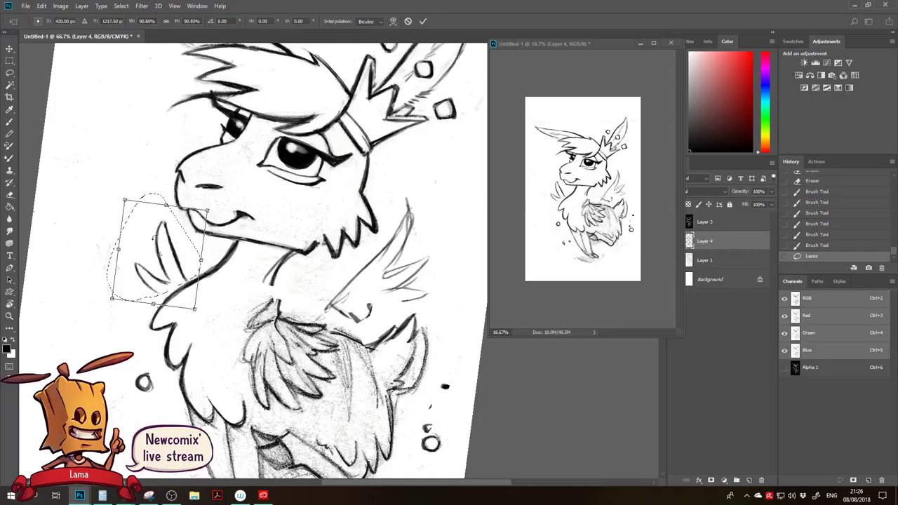
{"action": "left_click_drag", "start_coordinate": [242, 221], "coordinate": [240, 215]}
{"action": "left_click_drag", "start_coordinate": [185, 251], "coordinate": [184, 248]}
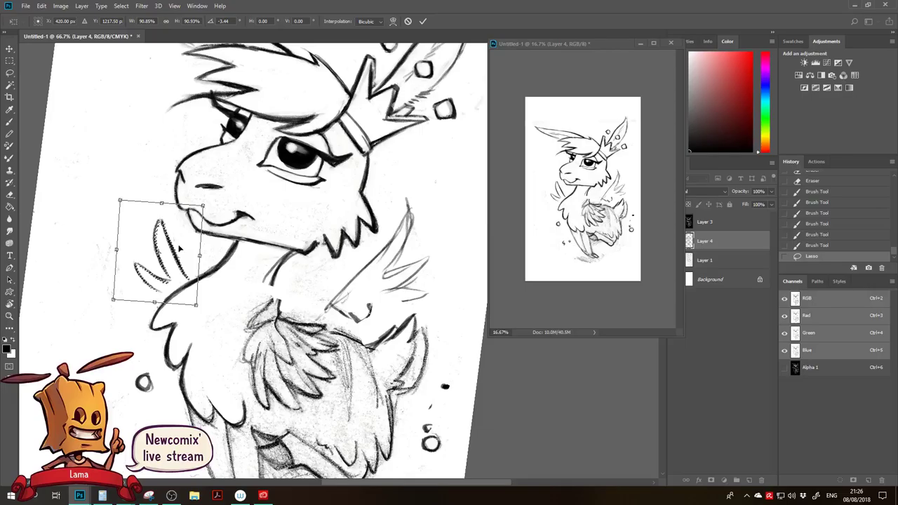
{"action": "left_click_drag", "start_coordinate": [179, 248], "coordinate": [181, 232]}
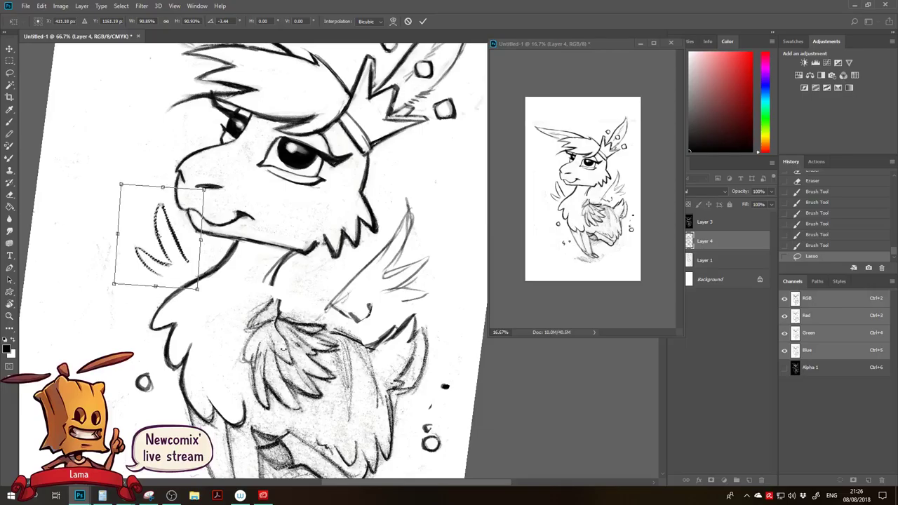
{"action": "left_click", "coordinate": [422, 21]}
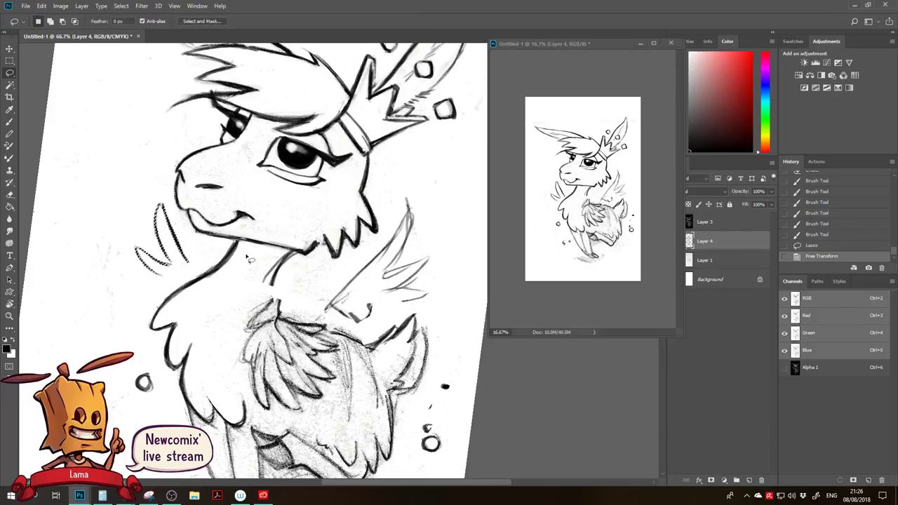
Transform the selected front wing twice more, tilting its long feather away from the face and adjusting its position.
{"action": "key", "text": "ctrl+t"}
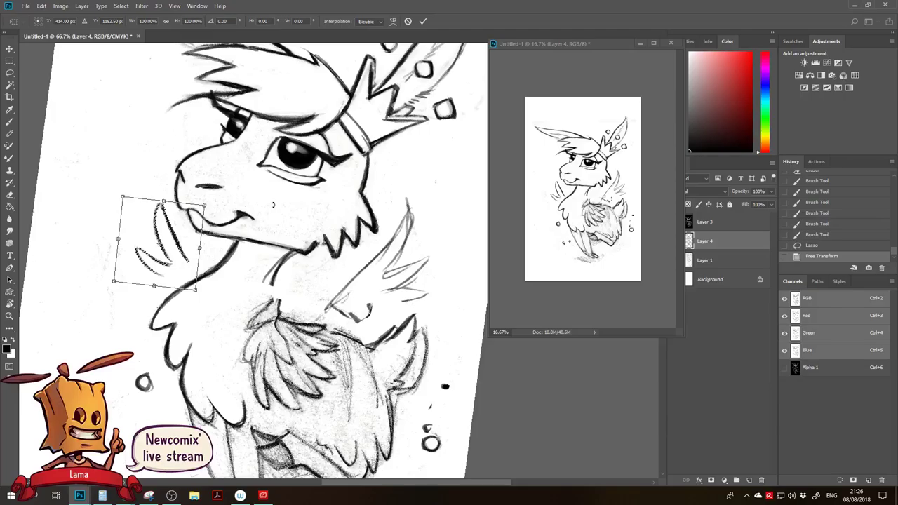
{"action": "left_click", "coordinate": [422, 22]}
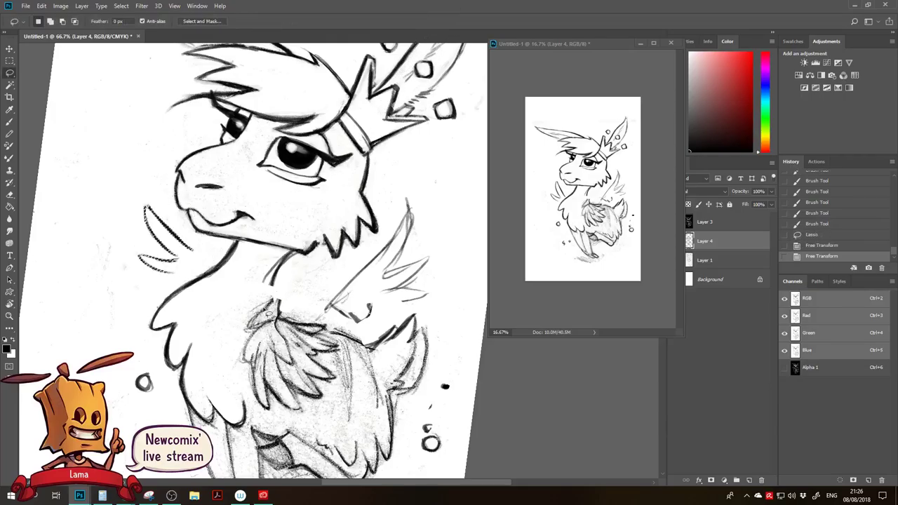
{"action": "key", "text": "ctrl+t"}
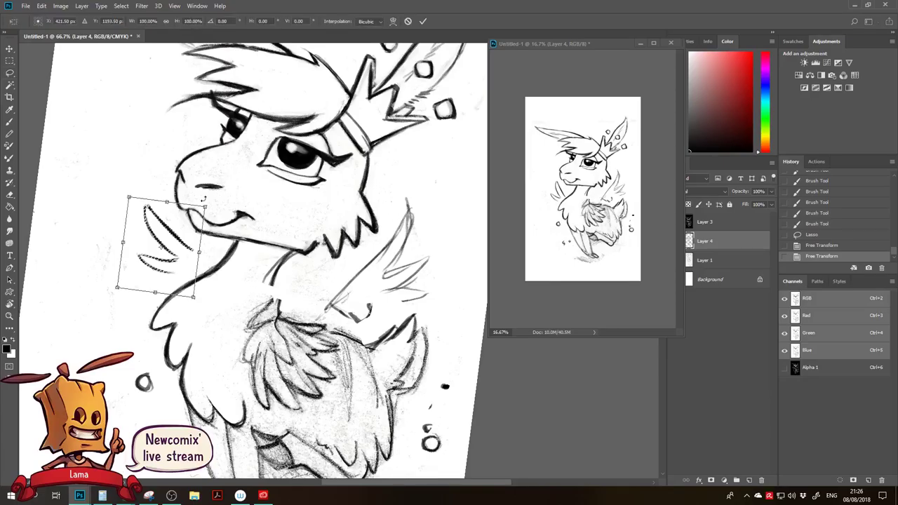
{"action": "left_click_drag", "start_coordinate": [206, 204], "coordinate": [203, 208]}
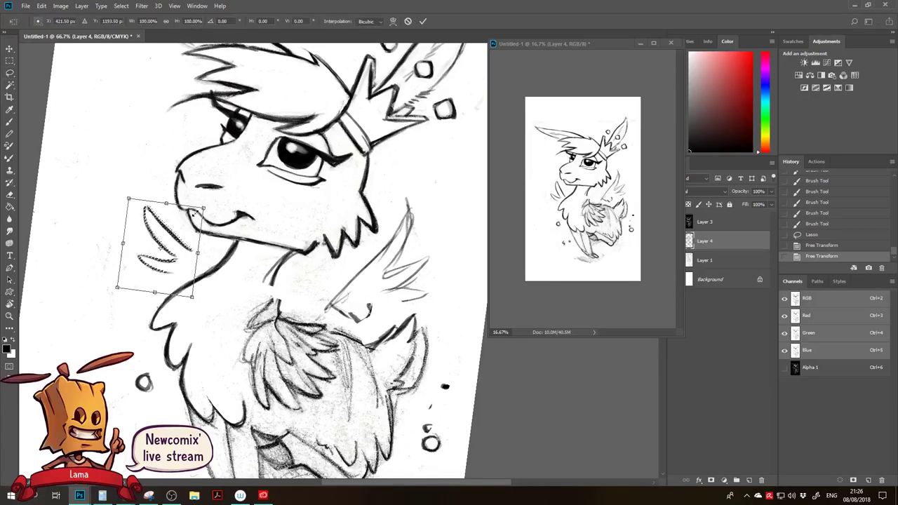
{"action": "left_click", "coordinate": [423, 21]}
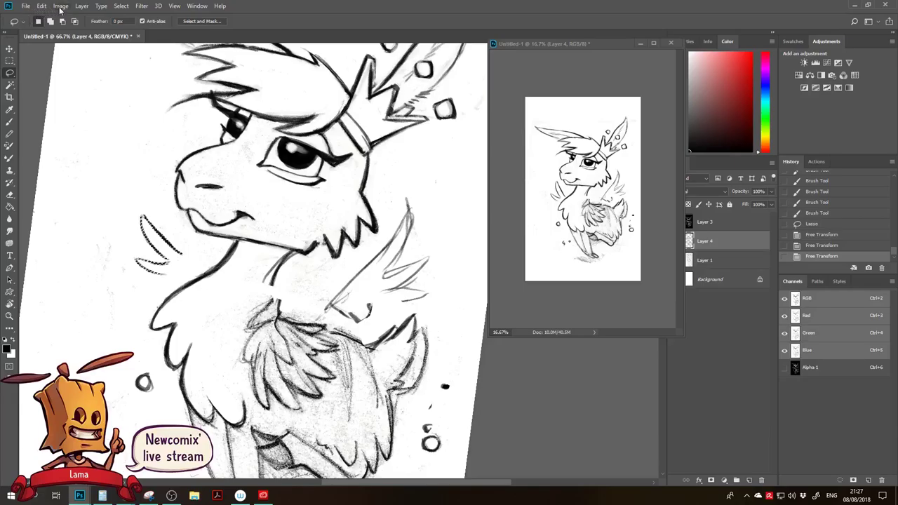
Purge the stored undo history to free memory.
{"action": "left_click", "coordinate": [60, 7]}
{"action": "left_click", "coordinate": [49, 24]}
{"action": "left_click", "coordinate": [42, 6]}
{"action": "mouse_move", "coordinate": [116, 276]}
{"action": "left_click", "coordinate": [188, 295]}
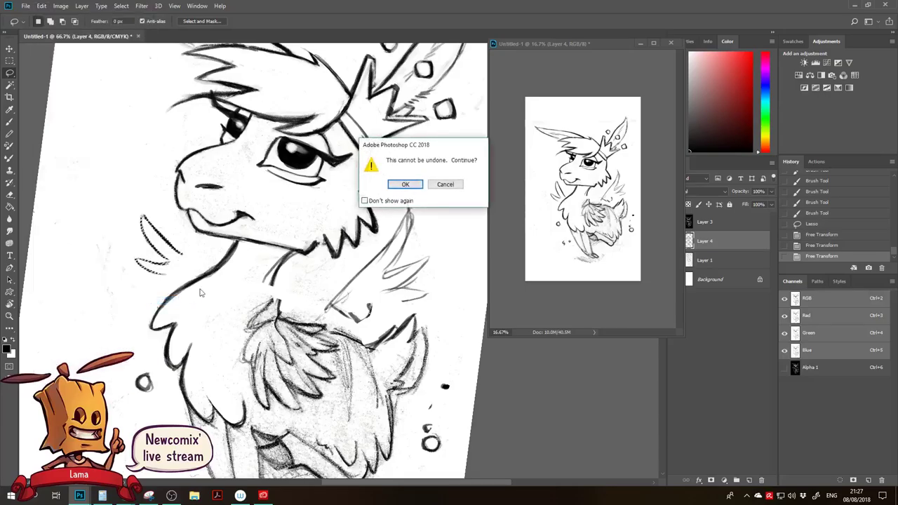
{"action": "left_click", "coordinate": [404, 185]}
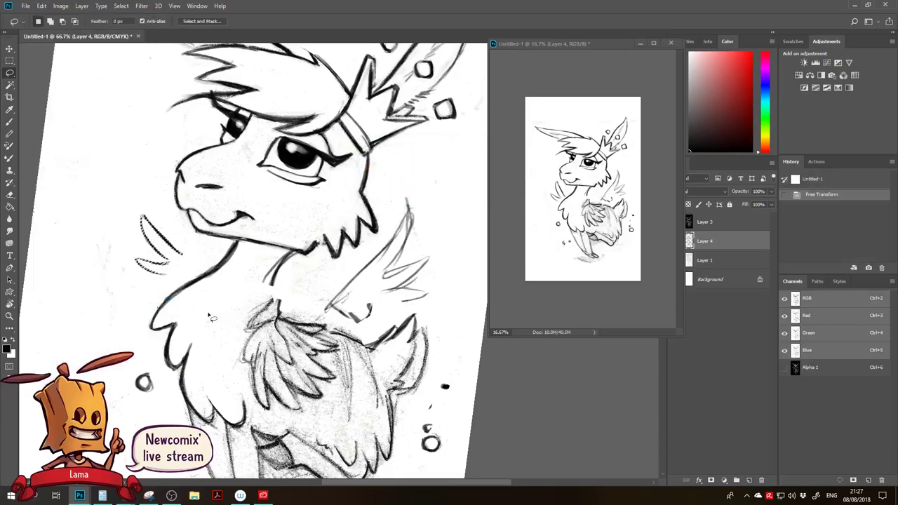
Make Layer 4 the active layer and try to erase part of the hair's upper outline.
{"action": "key", "text": "v"}
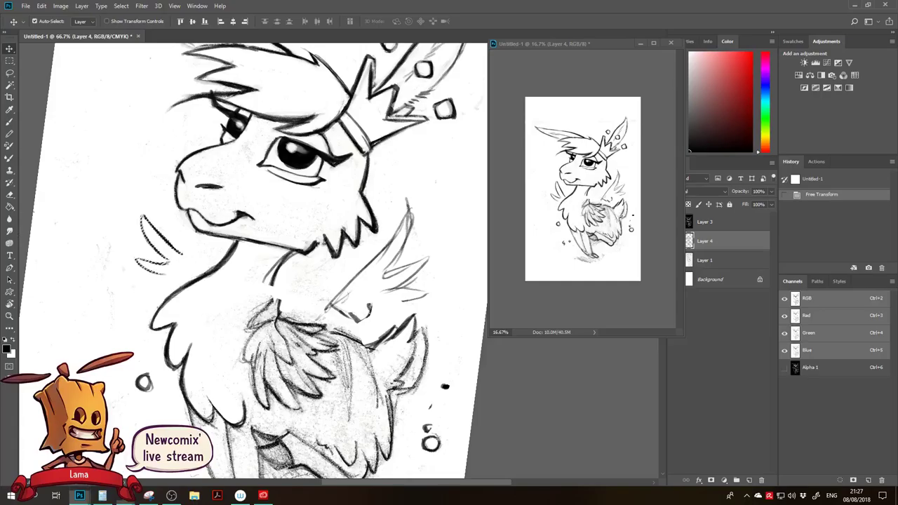
{"action": "key", "text": "alt+Tab"}
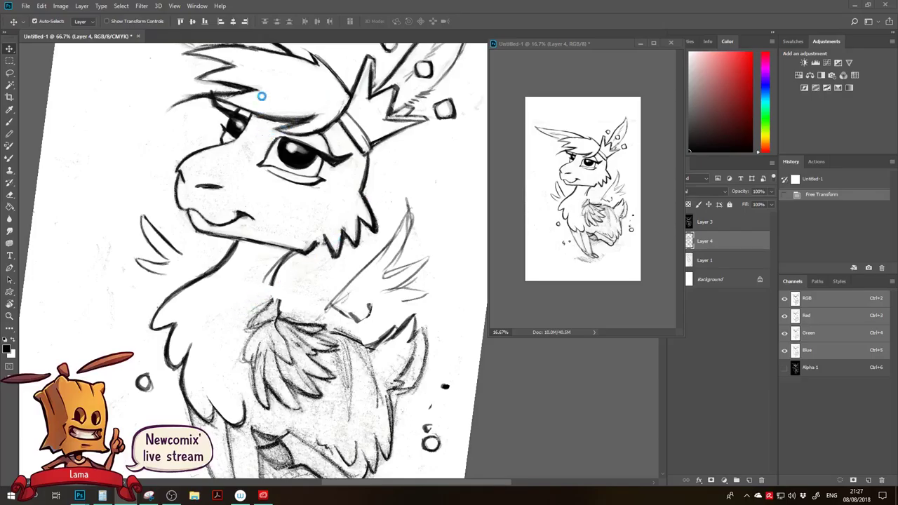
{"action": "left_click", "coordinate": [233, 193]}
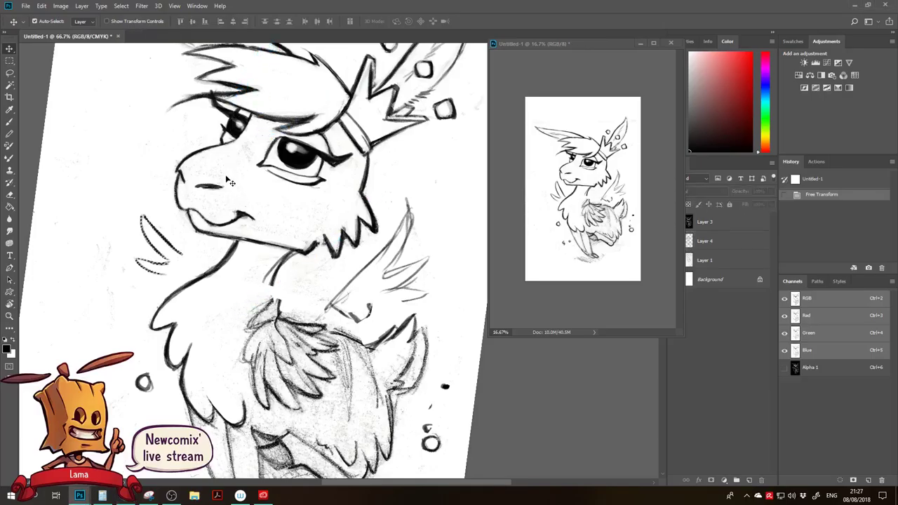
{"action": "key", "text": "e"}
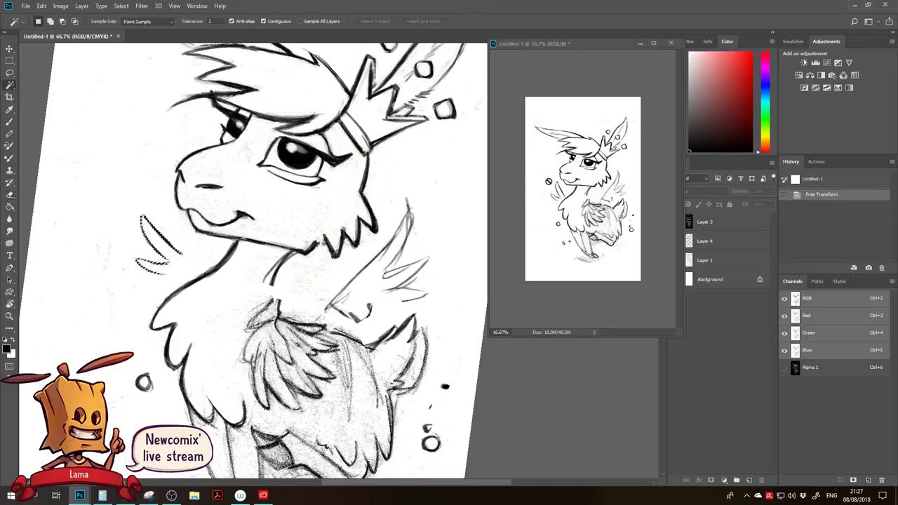
{"action": "left_click", "coordinate": [690, 245]}
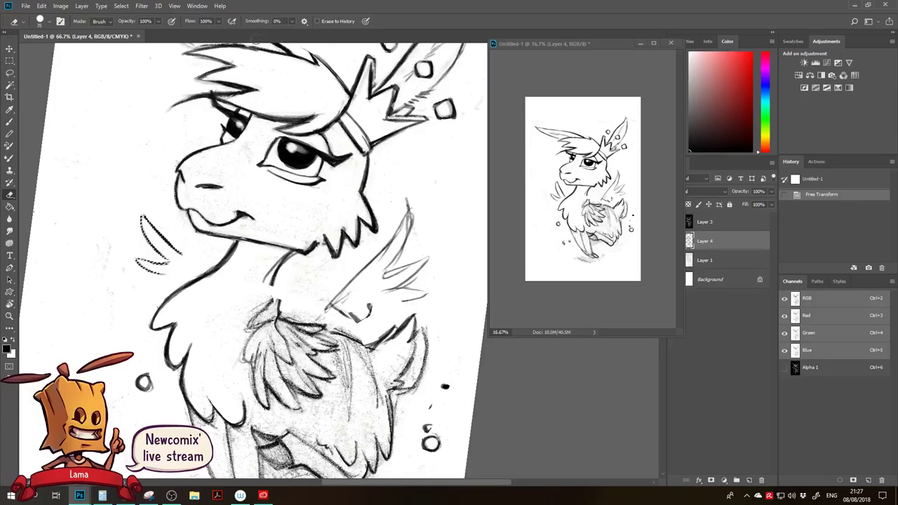
{"action": "left_click_drag", "start_coordinate": [261, 48], "coordinate": [249, 45]}
{"action": "left_click_drag", "start_coordinate": [256, 47], "coordinate": [245, 44]}
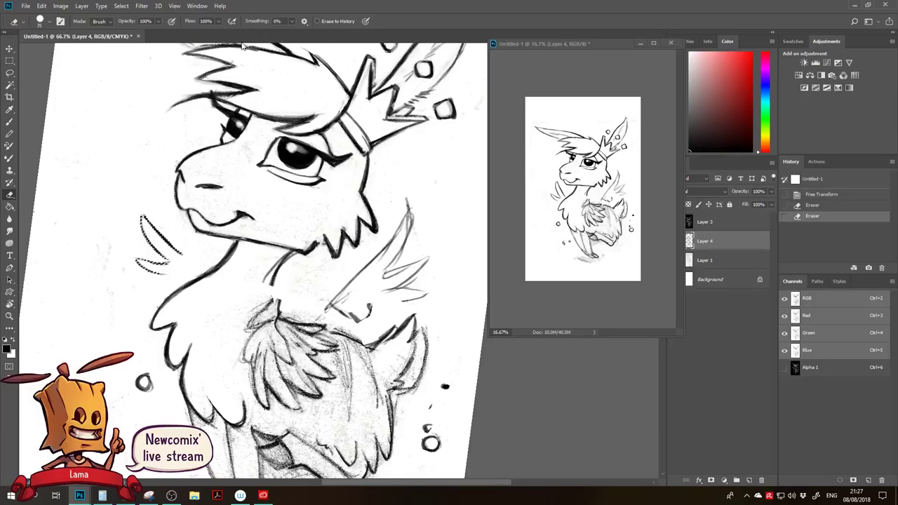
Turn off the CMYK proof preview and check the Image Size settings without changing them.
{"action": "key", "text": "ctrl+y"}
{"action": "left_click", "coordinate": [61, 6]}
{"action": "left_click", "coordinate": [79, 77]}
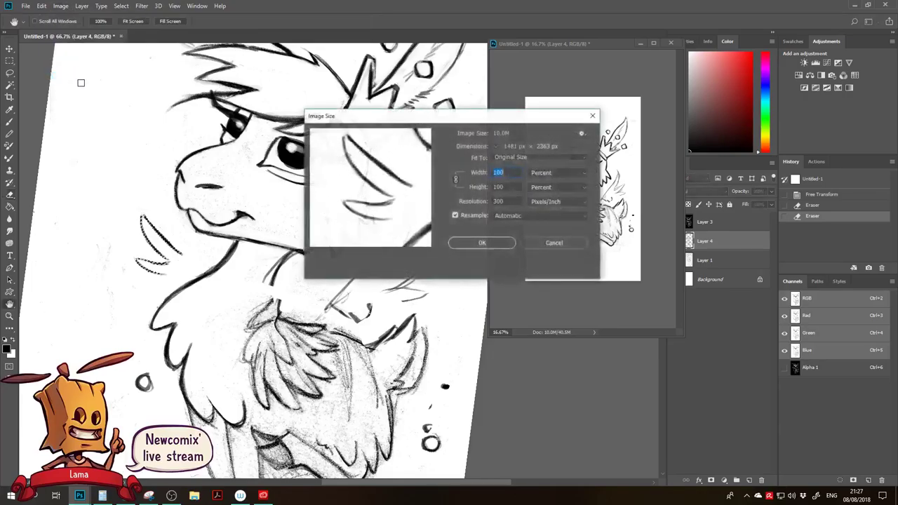
{"action": "left_click", "coordinate": [547, 242]}
{"action": "left_click_drag", "start_coordinate": [338, 275], "coordinate": [413, 205]}
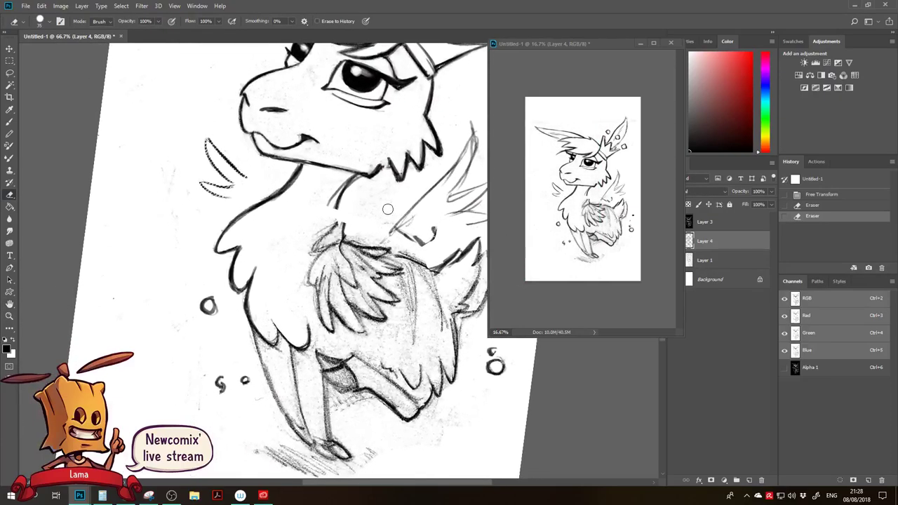
Save the document in Photoshop format as Lama with maximum compatibility.
{"action": "key", "text": "ctrl+s"}
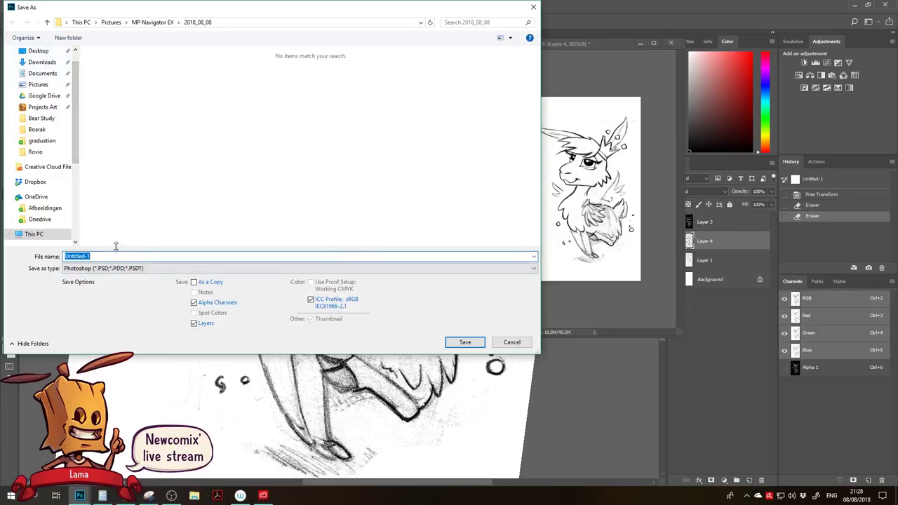
{"action": "type", "text": "Lama"}
{"action": "key", "text": "Return"}
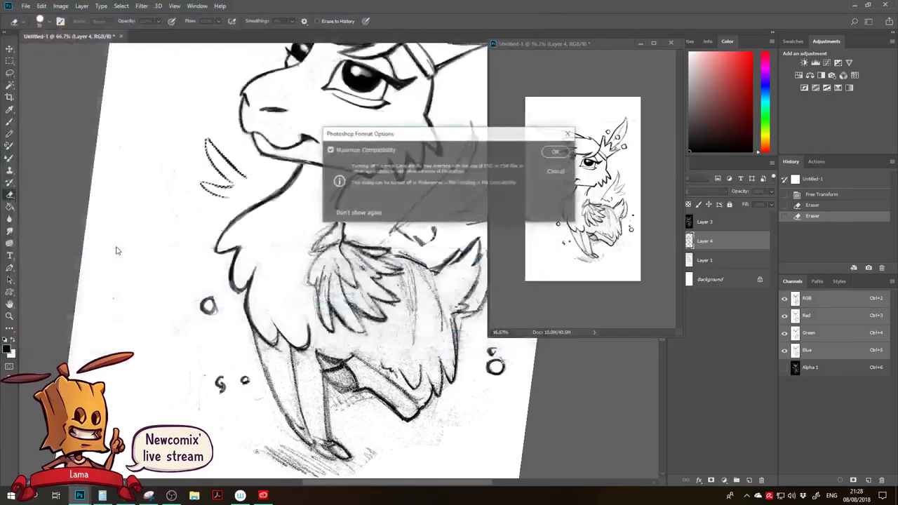
{"action": "left_click", "coordinate": [559, 155]}
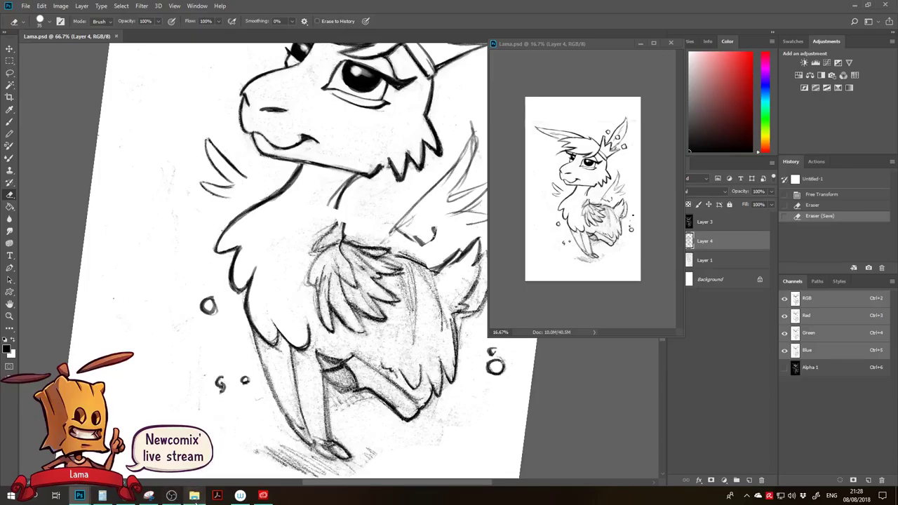
Close and relaunch Photoshop, and reopen Lama.psd from the recent files.
{"action": "left_click", "coordinate": [194, 497]}
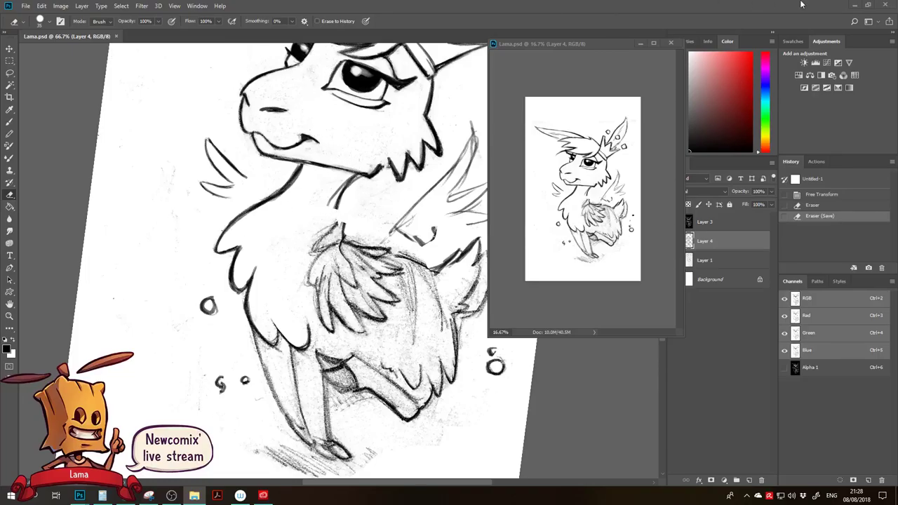
{"action": "left_click", "coordinate": [887, 4]}
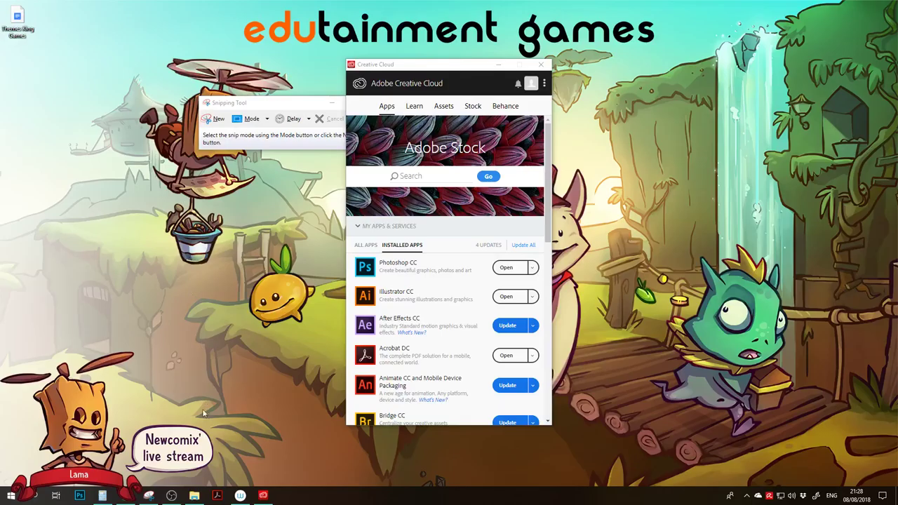
{"action": "left_click", "coordinate": [79, 497]}
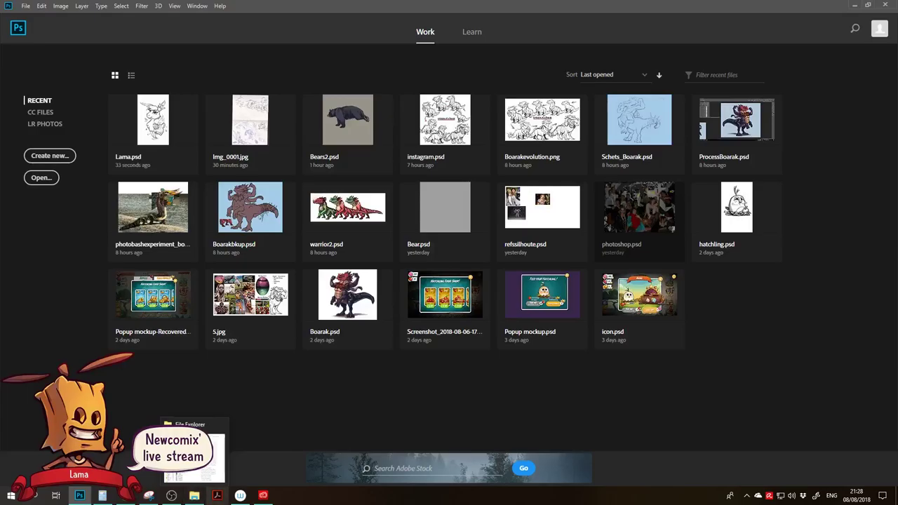
{"action": "left_click", "coordinate": [166, 130]}
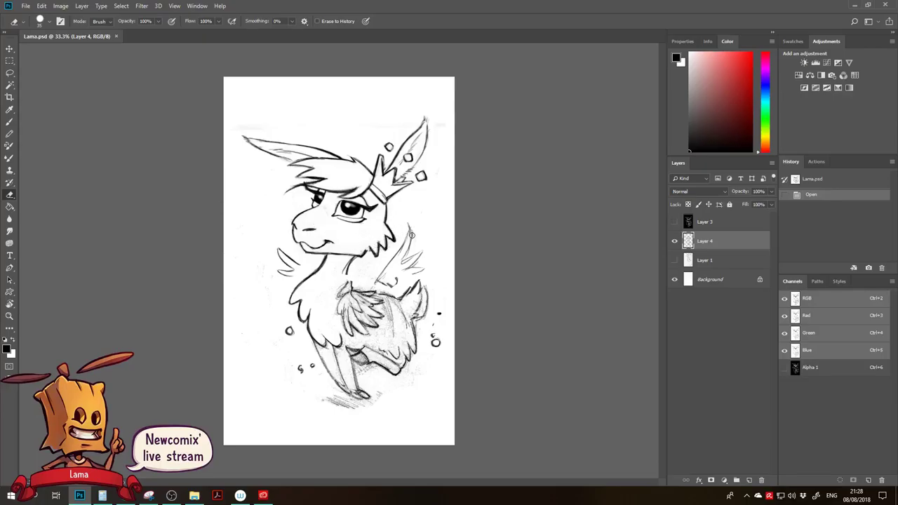
Erase a spot near the tip of the wing behind the neck and redraw its long edge with darker strokes.
{"action": "left_click", "coordinate": [410, 235]}
{"action": "key", "text": "z"}
{"action": "left_click", "coordinate": [367, 278]}
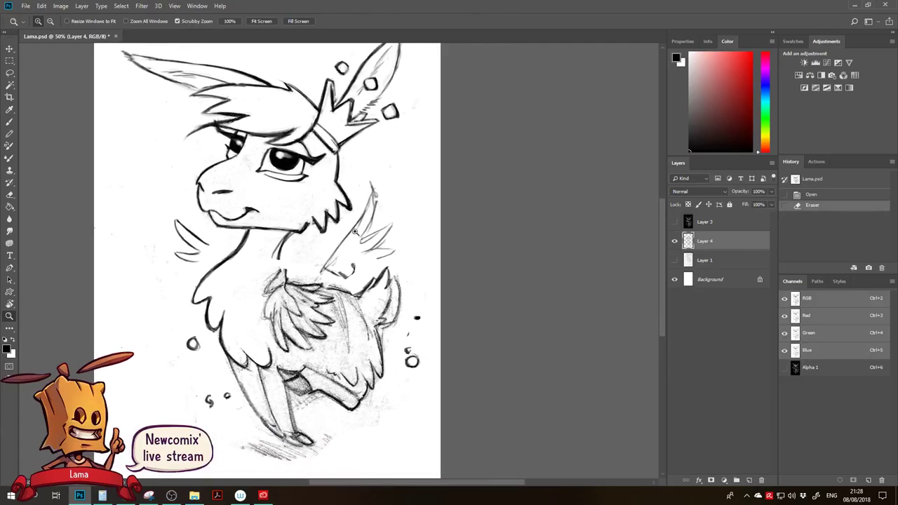
{"action": "key", "text": "b"}
{"action": "left_click_drag", "start_coordinate": [377, 195], "coordinate": [327, 261]}
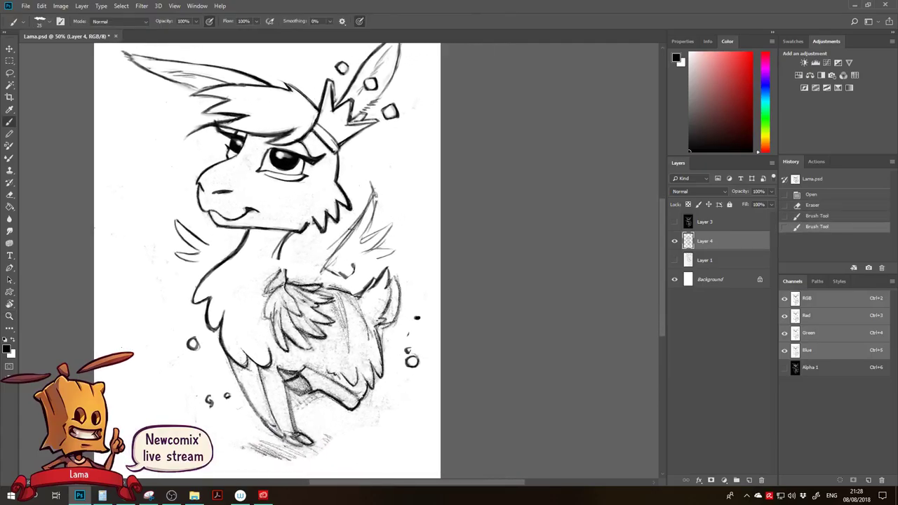
{"action": "left_click_drag", "start_coordinate": [358, 224], "coordinate": [315, 273]}
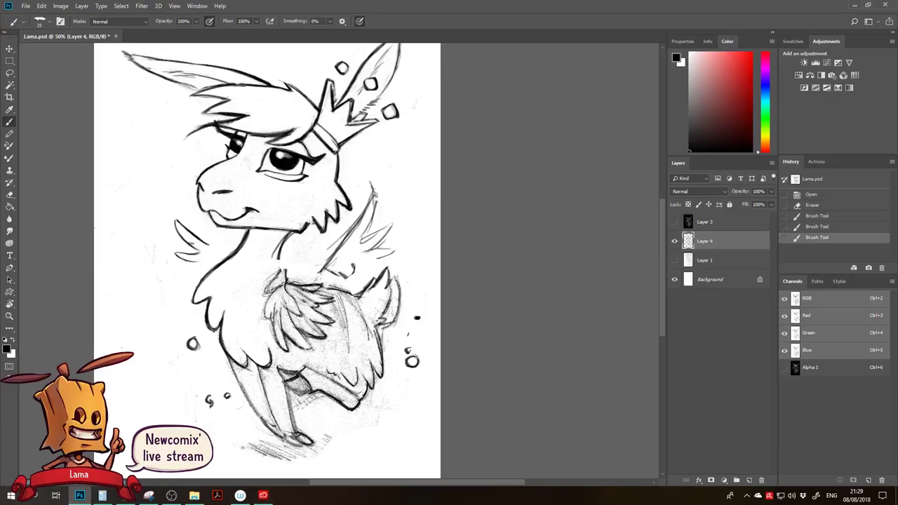
Select the small wing in front of the neck, rotate it about 15 degrees and move it closer to the neck.
{"action": "key", "text": "z"}
{"action": "left_click", "coordinate": [191, 243]}
{"action": "key", "text": "l"}
{"action": "mouse_move", "coordinate": [203, 225]}
{"action": "left_mouse_down"}
{"action": "mouse_move", "coordinate": [174, 284]}
{"action": "mouse_move", "coordinate": [226, 270]}
{"action": "left_mouse_up"}
{"action": "key", "text": "ctrl+t"}
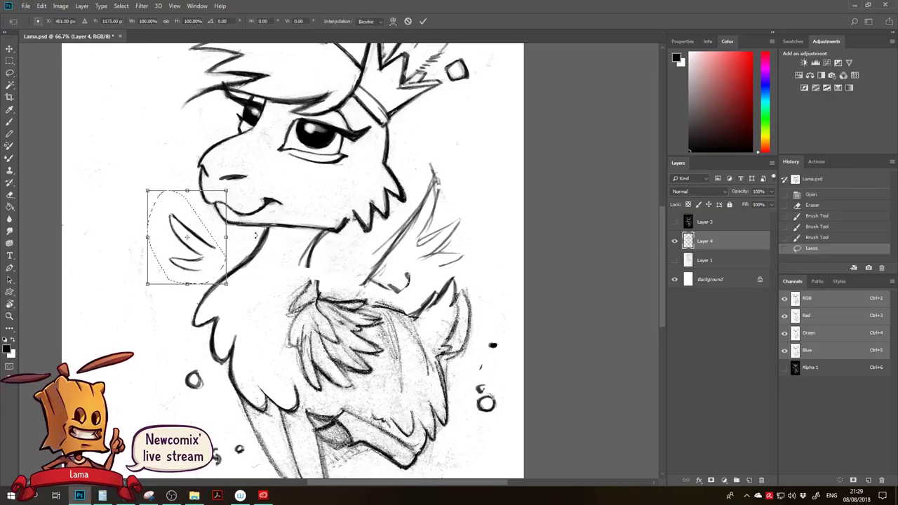
{"action": "left_click_drag", "start_coordinate": [256, 235], "coordinate": [254, 252]}
{"action": "left_click_drag", "start_coordinate": [195, 257], "coordinate": [207, 251]}
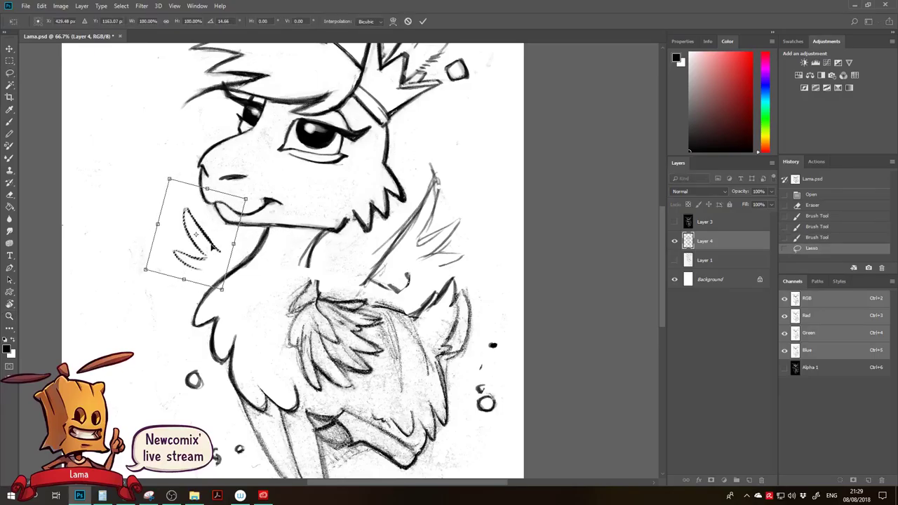
{"action": "left_click", "coordinate": [422, 21]}
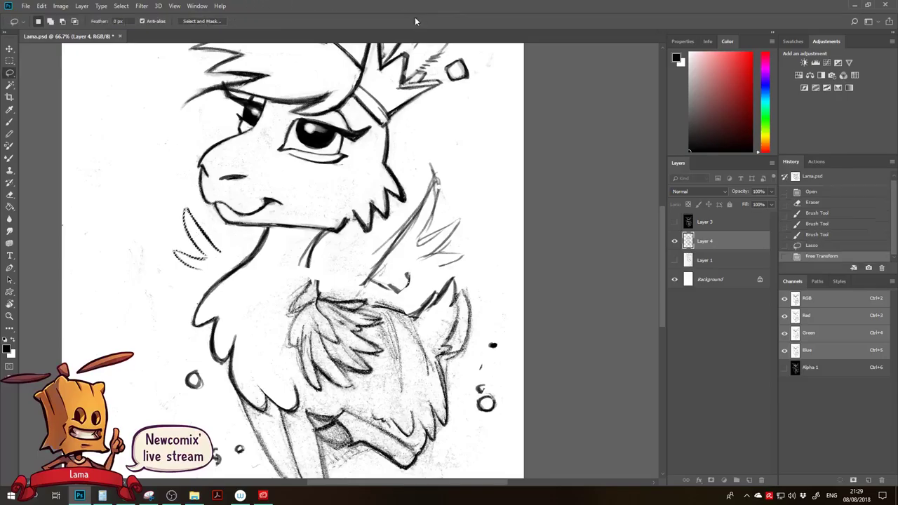
Open a second window for Lama.psd, zoom it out to 16.67%, shrink it and place it beside the main canvas as a preview.
{"action": "left_click", "coordinate": [197, 6]}
{"action": "mouse_move", "coordinate": [208, 23]}
{"action": "left_click", "coordinate": [315, 193]}
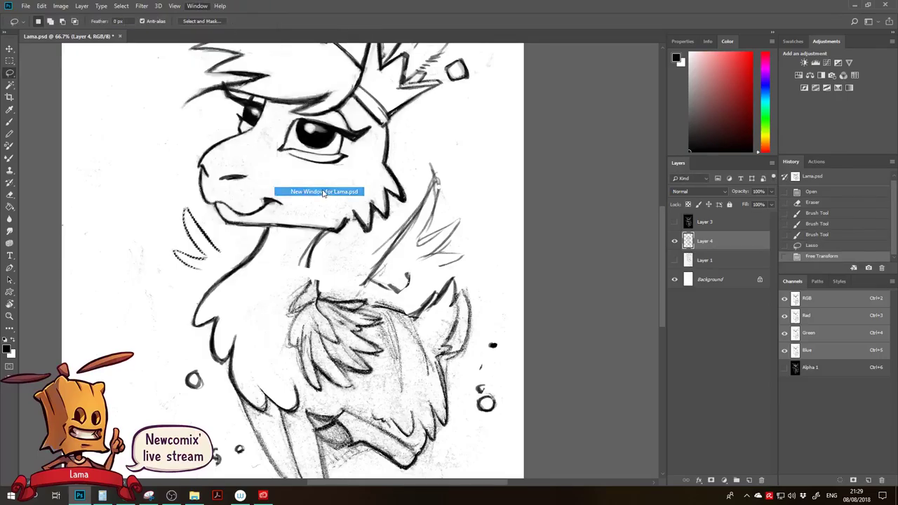
{"action": "left_click_drag", "start_coordinate": [209, 37], "coordinate": [369, 73]}
{"action": "key", "text": "z"}
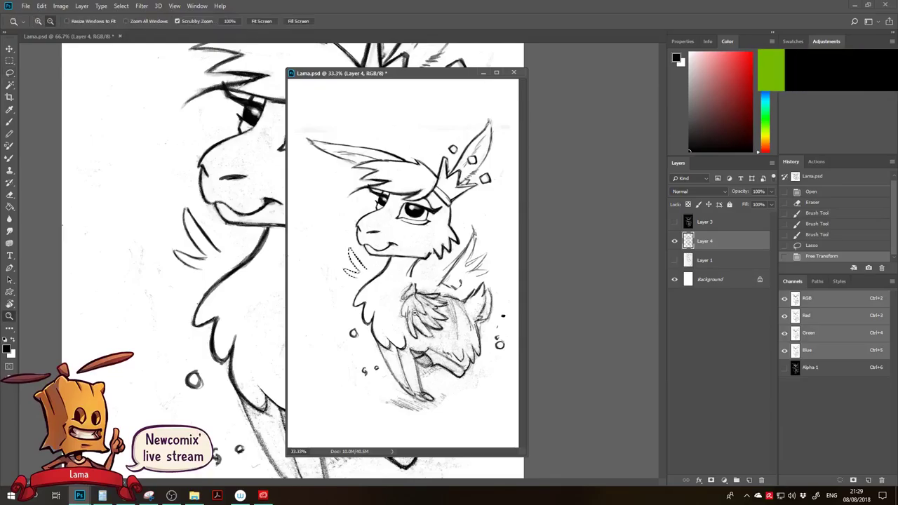
{"action": "left_click", "coordinate": [466, 371], "text": "alt"}
{"action": "left_click_drag", "start_coordinate": [520, 454], "coordinate": [451, 321]}
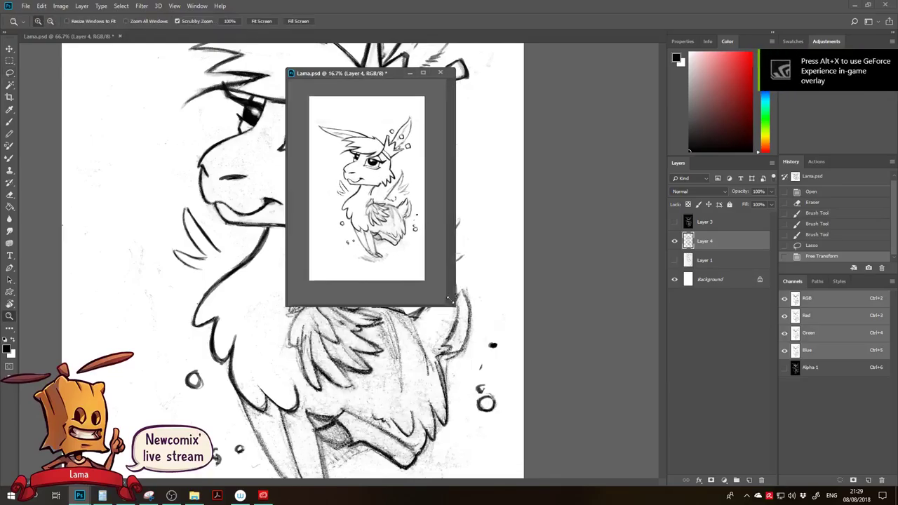
{"action": "left_click_drag", "start_coordinate": [375, 77], "coordinate": [605, 50]}
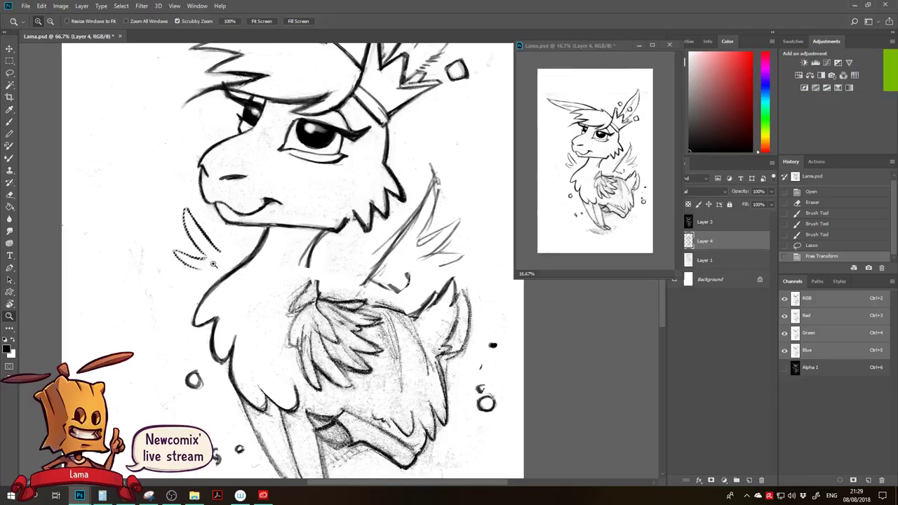
Enlarge the selected small wing in front of the neck to about 146% width and 153% height.
{"action": "key", "text": "ctrl+t"}
{"action": "left_click_drag", "start_coordinate": [143, 180], "coordinate": [134, 170]}
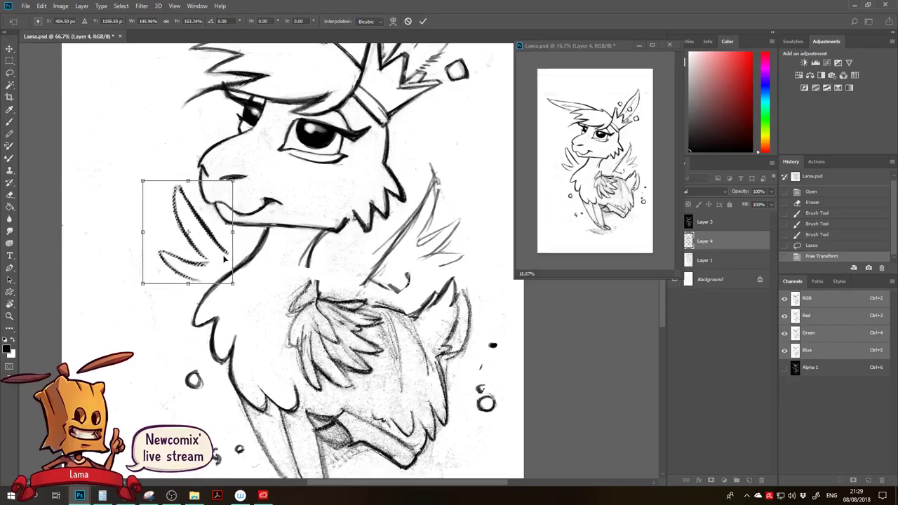
{"action": "left_click", "coordinate": [423, 21]}
Select the small wing's upper feather and distort it so its tip leans farther outward from the face.
{"action": "key", "text": "l"}
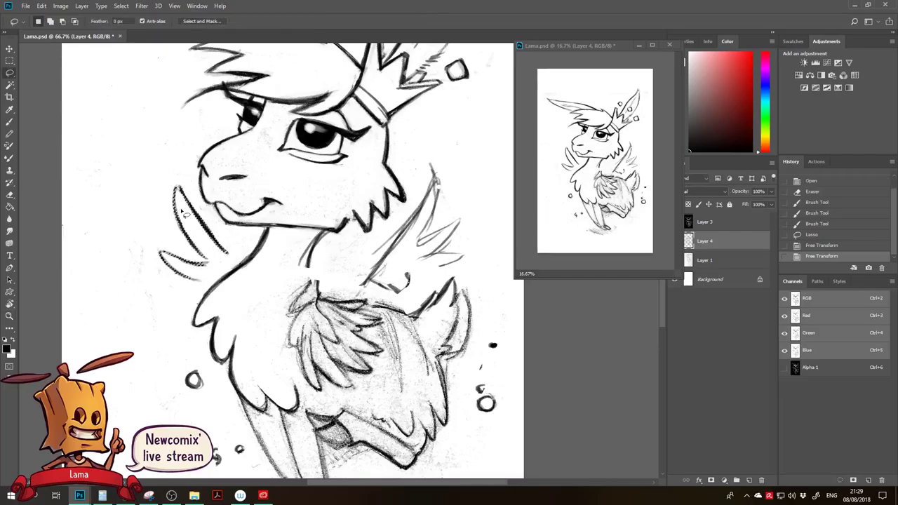
{"action": "left_click_drag", "start_coordinate": [215, 222], "coordinate": [213, 225]}
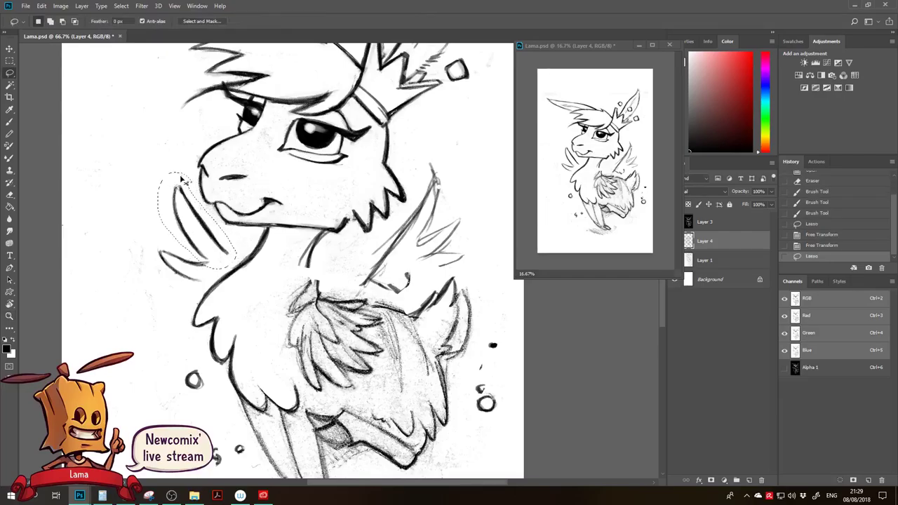
{"action": "key", "text": "ctrl+t"}
{"action": "right_click", "coordinate": [196, 202]}
{"action": "left_click", "coordinate": [213, 242]}
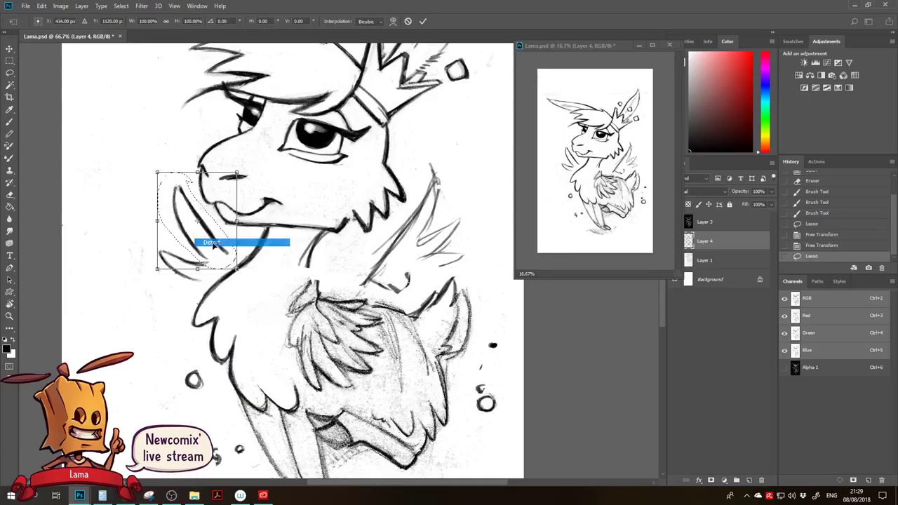
{"action": "left_click_drag", "start_coordinate": [147, 183], "coordinate": [146, 181]}
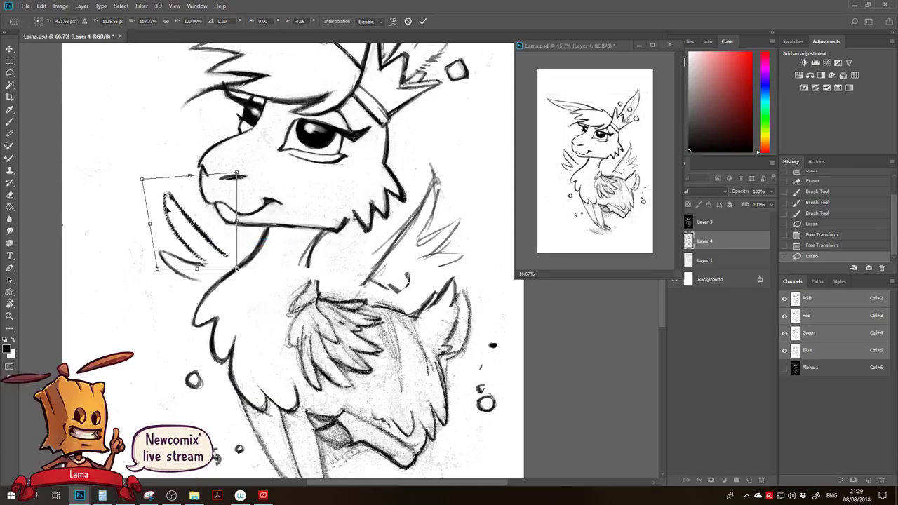
Warp the small wing's upper feather into an outward-curving shape, apply the transform and clear the selection.
{"action": "right_click", "coordinate": [187, 201]}
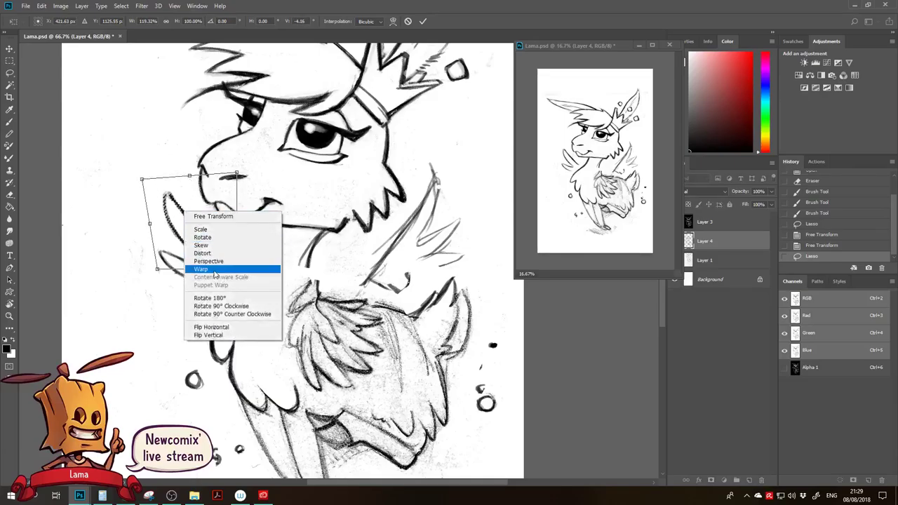
{"action": "left_click", "coordinate": [218, 266]}
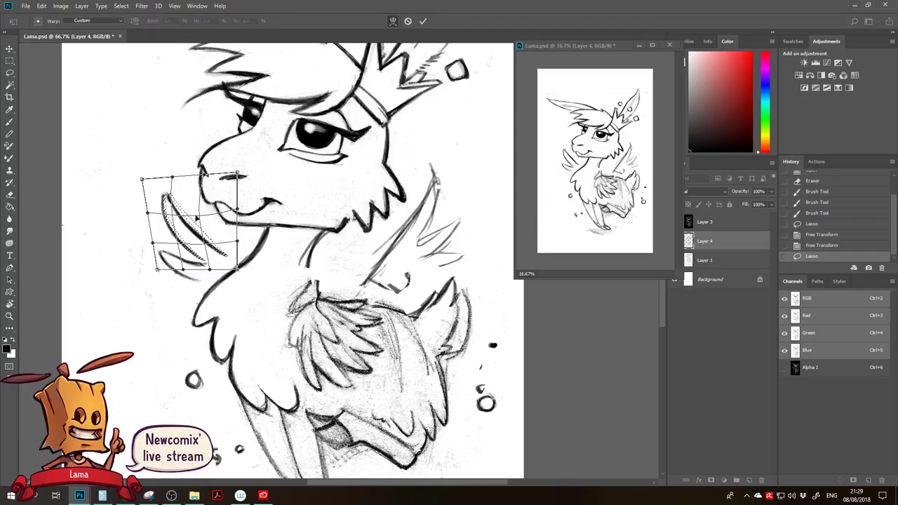
{"action": "left_click_drag", "start_coordinate": [155, 180], "coordinate": [139, 172]}
{"action": "left_click_drag", "start_coordinate": [202, 175], "coordinate": [186, 189]}
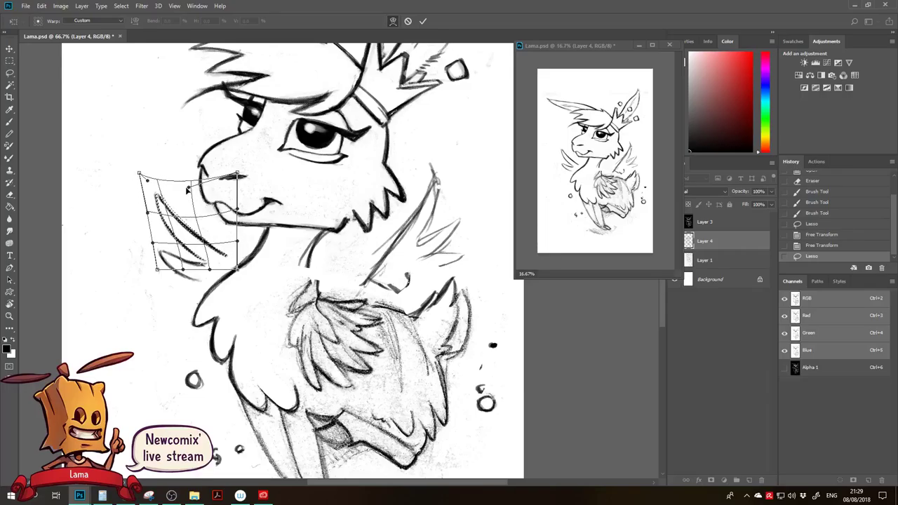
{"action": "left_click_drag", "start_coordinate": [152, 242], "coordinate": [157, 254]}
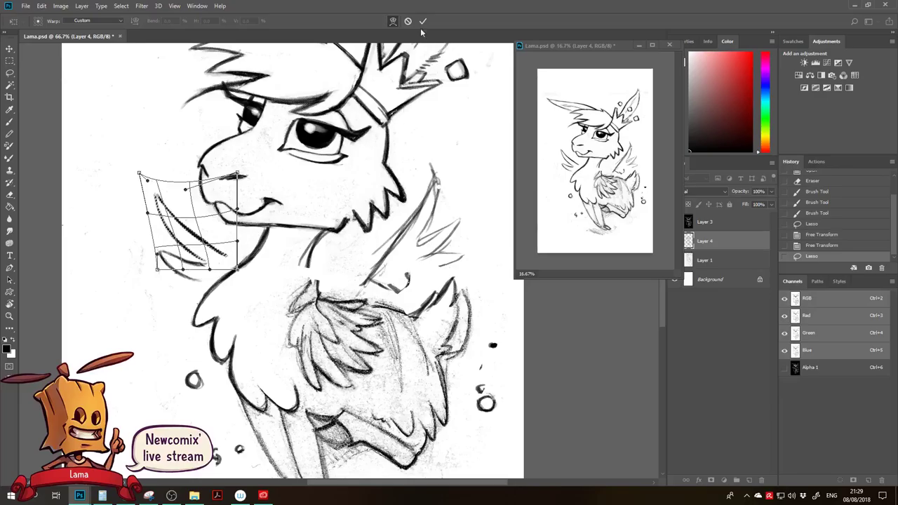
{"action": "key", "text": "Return"}
{"action": "left_click_drag", "start_coordinate": [258, 289], "coordinate": [221, 225]}
{"action": "key", "text": "ctrl+d"}
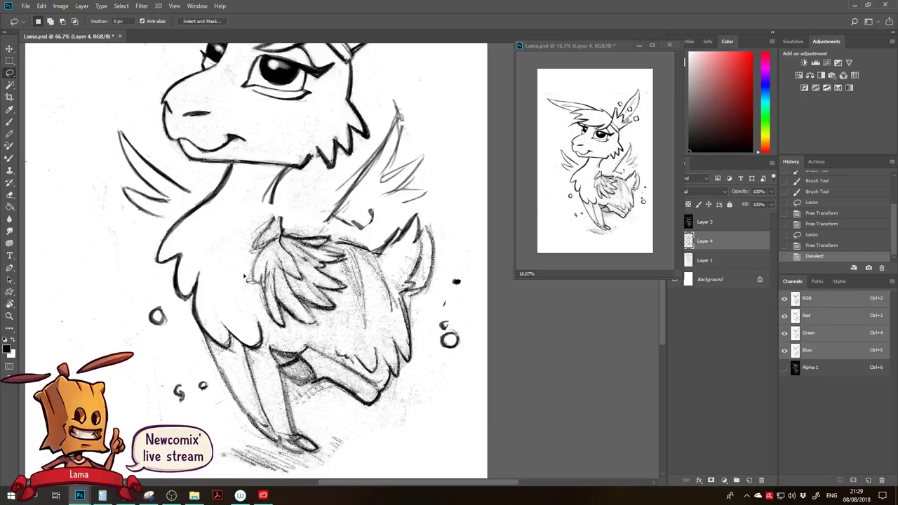
Erase the rough line at the back of the neck and redraw it down to the shoulder.
{"action": "key", "text": "e"}
{"action": "left_click_drag", "start_coordinate": [266, 203], "coordinate": [275, 175]}
{"action": "mouse_move", "coordinate": [267, 200]}
{"action": "left_mouse_down"}
{"action": "mouse_move", "coordinate": [278, 171]}
{"action": "mouse_move", "coordinate": [272, 201]}
{"action": "left_mouse_up"}
{"action": "key", "text": "b"}
{"action": "mouse_move", "coordinate": [287, 168]}
{"action": "left_mouse_down"}
{"action": "mouse_move", "coordinate": [270, 202]}
{"action": "mouse_move", "coordinate": [278, 225]}
{"action": "left_mouse_up"}
Redraw the shoulder tuft and the front edge of the folded wing with darker strokes, erasing the rough sketch lines.
{"action": "mouse_move", "coordinate": [269, 214]}
{"action": "left_mouse_down"}
{"action": "mouse_move", "coordinate": [273, 252]}
{"action": "mouse_move", "coordinate": [262, 268]}
{"action": "mouse_move", "coordinate": [244, 247]}
{"action": "mouse_move", "coordinate": [262, 263]}
{"action": "mouse_move", "coordinate": [239, 283]}
{"action": "left_mouse_up"}
{"action": "key", "text": "e"}
{"action": "key", "text": "b"}
{"action": "mouse_move", "coordinate": [239, 283]}
{"action": "left_mouse_down"}
{"action": "mouse_move", "coordinate": [258, 277]}
{"action": "mouse_move", "coordinate": [240, 317]}
{"action": "left_mouse_up"}
{"action": "left_click_drag", "start_coordinate": [250, 286], "coordinate": [243, 320]}
{"action": "mouse_move", "coordinate": [250, 287]}
{"action": "left_mouse_down"}
{"action": "mouse_move", "coordinate": [243, 321]}
{"action": "mouse_move", "coordinate": [245, 286]}
{"action": "mouse_move", "coordinate": [233, 287]}
{"action": "left_mouse_up"}
{"action": "key", "text": "e"}
{"action": "mouse_move", "coordinate": [254, 249]}
{"action": "left_mouse_down"}
{"action": "mouse_move", "coordinate": [242, 279]}
{"action": "mouse_move", "coordinate": [243, 318]}
{"action": "left_mouse_up"}
{"action": "key", "text": "b"}
{"action": "left_click_drag", "start_coordinate": [259, 278], "coordinate": [243, 324]}
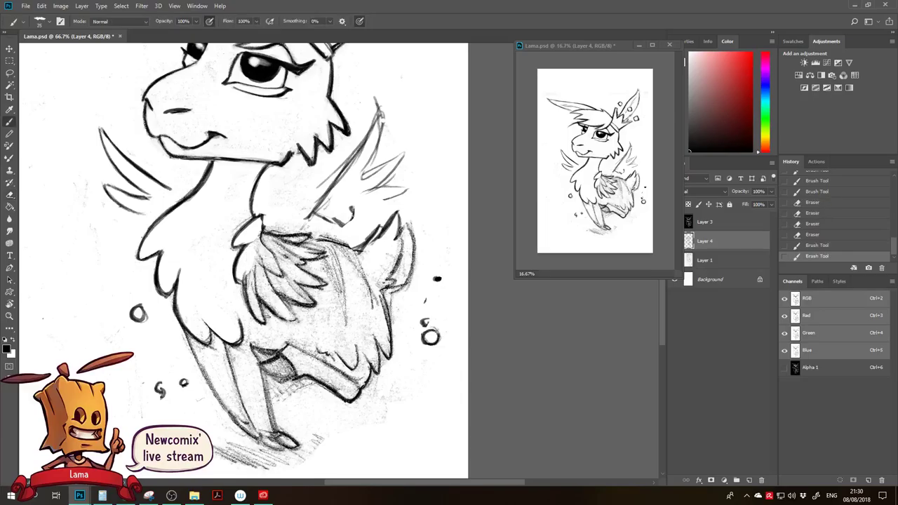
Erase the pencil shading inside the front feathers of the folded wing.
{"action": "key", "text": "e"}
{"action": "left_click_drag", "start_coordinate": [257, 261], "coordinate": [248, 302]}
{"action": "left_click_drag", "start_coordinate": [255, 286], "coordinate": [250, 307]}
{"action": "left_click_drag", "start_coordinate": [258, 254], "coordinate": [251, 302]}
Redraw the outline of the folded wing's front feather and erase the leftover shading around it.
{"action": "key", "text": "r"}
{"action": "left_click_drag", "start_coordinate": [278, 249], "coordinate": [337, 200]}
{"action": "key", "text": "b"}
{"action": "mouse_move", "coordinate": [310, 171]}
{"action": "left_mouse_down"}
{"action": "mouse_move", "coordinate": [272, 185]}
{"action": "mouse_move", "coordinate": [261, 202]}
{"action": "mouse_move", "coordinate": [279, 191]}
{"action": "mouse_move", "coordinate": [265, 198]}
{"action": "mouse_move", "coordinate": [271, 188]}
{"action": "mouse_move", "coordinate": [274, 220]}
{"action": "left_mouse_up"}
{"action": "key", "text": "e"}
{"action": "key", "text": "b"}
{"action": "key", "text": "e"}
{"action": "left_click_drag", "start_coordinate": [289, 202], "coordinate": [274, 223]}
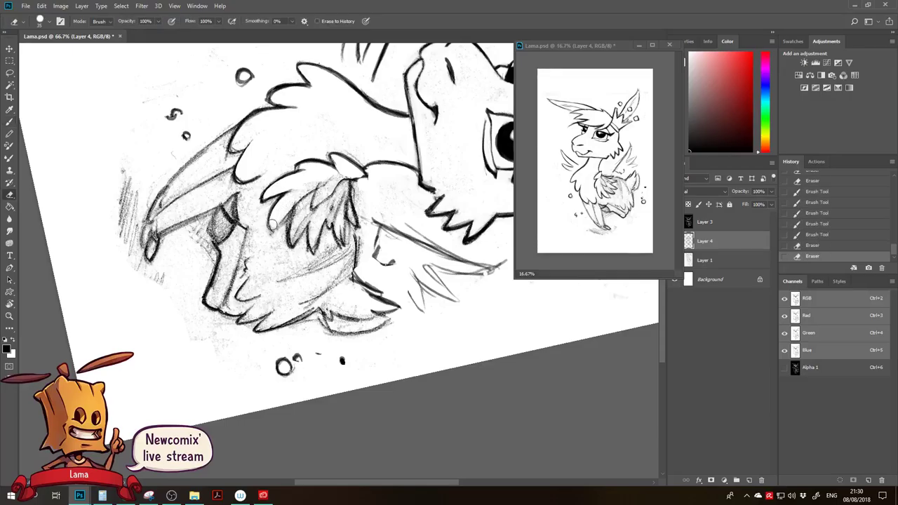
{"action": "left_click_drag", "start_coordinate": [312, 182], "coordinate": [286, 209]}
{"action": "left_click_drag", "start_coordinate": [299, 199], "coordinate": [270, 232]}
Darken the outlines of the feathers next to the front one on the folded wing and erase the shading between them.
{"action": "key", "text": "b"}
{"action": "left_click_drag", "start_coordinate": [287, 214], "coordinate": [267, 232]}
{"action": "left_click_drag", "start_coordinate": [294, 202], "coordinate": [276, 230]}
{"action": "mouse_move", "coordinate": [298, 203]}
{"action": "left_mouse_down"}
{"action": "mouse_move", "coordinate": [279, 232]}
{"action": "mouse_move", "coordinate": [269, 232]}
{"action": "left_mouse_up"}
{"action": "key", "text": "e"}
{"action": "left_click_drag", "start_coordinate": [344, 172], "coordinate": [323, 192]}
{"action": "mouse_move", "coordinate": [341, 179]}
{"action": "left_mouse_down"}
{"action": "mouse_move", "coordinate": [310, 213]}
{"action": "mouse_move", "coordinate": [323, 207]}
{"action": "left_mouse_up"}
{"action": "key", "text": "b"}
{"action": "left_click_drag", "start_coordinate": [348, 180], "coordinate": [294, 231]}
{"action": "key", "text": "e"}
Redraw the tips of the folded wing's middle feathers and erase their rough ends.
{"action": "left_click_drag", "start_coordinate": [316, 186], "coordinate": [291, 237]}
{"action": "key", "text": "b"}
{"action": "left_click_drag", "start_coordinate": [300, 205], "coordinate": [294, 245]}
{"action": "mouse_move", "coordinate": [306, 226]}
{"action": "left_mouse_down"}
{"action": "mouse_move", "coordinate": [352, 172]}
{"action": "mouse_move", "coordinate": [356, 203]}
{"action": "mouse_move", "coordinate": [315, 249]}
{"action": "mouse_move", "coordinate": [336, 211]}
{"action": "mouse_move", "coordinate": [323, 237]}
{"action": "left_mouse_up"}
{"action": "key", "text": "r"}
{"action": "key", "text": "e"}
{"action": "left_click_drag", "start_coordinate": [327, 231], "coordinate": [319, 243]}
{"action": "key", "text": "b"}
{"action": "left_click_drag", "start_coordinate": [329, 220], "coordinate": [321, 248]}
{"action": "mouse_move", "coordinate": [356, 215]}
{"action": "left_mouse_down"}
{"action": "mouse_move", "coordinate": [320, 246]}
{"action": "mouse_move", "coordinate": [321, 235]}
{"action": "left_mouse_up"}
Erase the sketchy lines of the folded wing's rear feathers and redraw their outlines darker.
{"action": "key", "text": "r"}
{"action": "key", "text": "e"}
{"action": "mouse_move", "coordinate": [384, 228]}
{"action": "left_mouse_down"}
{"action": "mouse_move", "coordinate": [392, 223]}
{"action": "mouse_move", "coordinate": [370, 229]}
{"action": "left_mouse_up"}
{"action": "left_click_drag", "start_coordinate": [374, 224], "coordinate": [352, 228]}
{"action": "key", "text": "b"}
{"action": "mouse_move", "coordinate": [375, 222]}
{"action": "left_mouse_down"}
{"action": "mouse_move", "coordinate": [354, 230]}
{"action": "mouse_move", "coordinate": [352, 257]}
{"action": "left_mouse_up"}
{"action": "key", "text": "e"}
{"action": "left_click_drag", "start_coordinate": [374, 236], "coordinate": [352, 256]}
{"action": "key", "text": "b"}
{"action": "left_click_drag", "start_coordinate": [368, 245], "coordinate": [352, 253]}
Outline the last feathers along the folded wing's back edge and clean the shading inside them.
{"action": "left_click_drag", "start_coordinate": [407, 225], "coordinate": [382, 239]}
{"action": "mouse_move", "coordinate": [382, 237]}
{"action": "left_mouse_down"}
{"action": "mouse_move", "coordinate": [353, 257]}
{"action": "mouse_move", "coordinate": [381, 260]}
{"action": "left_mouse_up"}
{"action": "key", "text": "e"}
{"action": "mouse_move", "coordinate": [411, 224]}
{"action": "left_mouse_down"}
{"action": "mouse_move", "coordinate": [378, 264]}
{"action": "mouse_move", "coordinate": [373, 257]}
{"action": "left_mouse_up"}
{"action": "key", "text": "b"}
{"action": "left_click_drag", "start_coordinate": [383, 247], "coordinate": [371, 258]}
Try erasing the hatching on the body behind the folded wing.
{"action": "key", "text": "r"}
{"action": "mouse_move", "coordinate": [281, 266]}
{"action": "left_mouse_down"}
{"action": "mouse_move", "coordinate": [298, 300]}
{"action": "mouse_move", "coordinate": [392, 278]}
{"action": "mouse_move", "coordinate": [386, 281]}
{"action": "left_mouse_up"}
{"action": "key", "text": "e"}
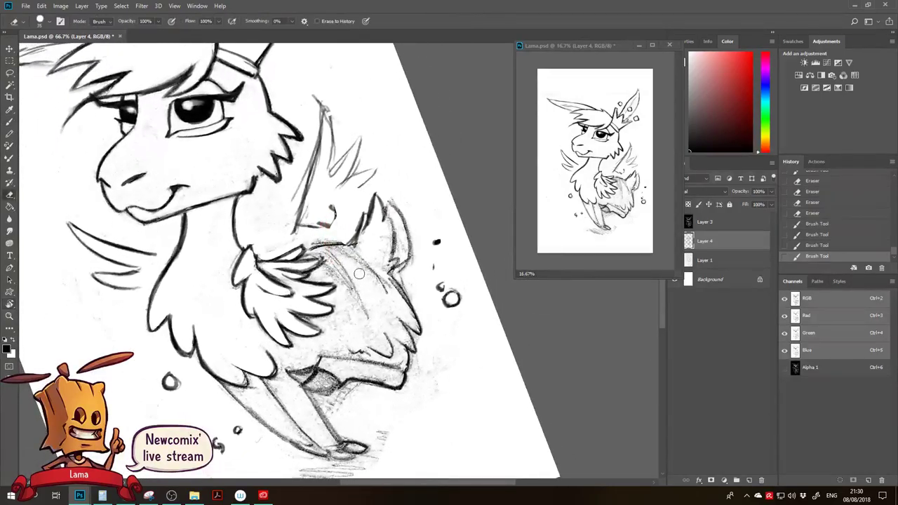
{"action": "mouse_move", "coordinate": [331, 263]}
{"action": "left_mouse_down"}
{"action": "mouse_move", "coordinate": [338, 273]}
{"action": "mouse_move", "coordinate": [323, 271]}
{"action": "mouse_move", "coordinate": [340, 278]}
{"action": "mouse_move", "coordinate": [365, 312]}
{"action": "mouse_move", "coordinate": [336, 324]}
{"action": "left_mouse_up"}
{"action": "key", "text": "ctrl+z"}
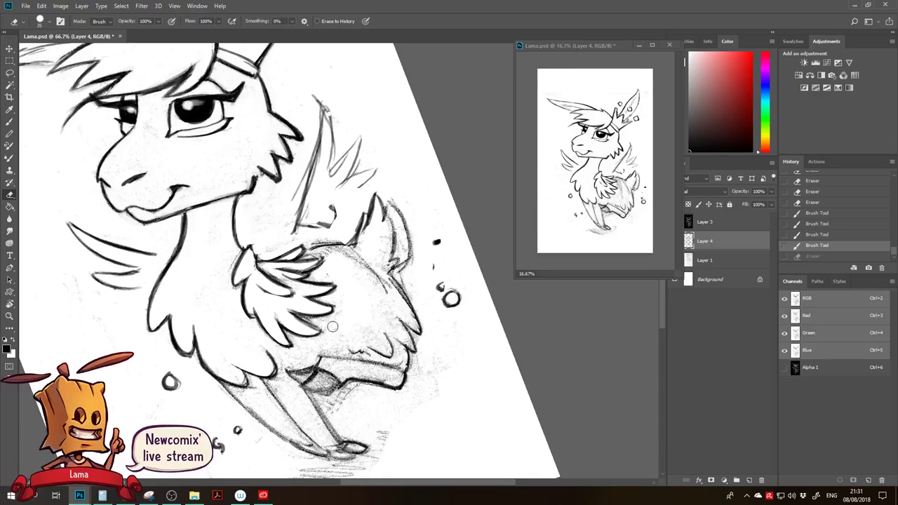
Erase the rough back line between the folded wing and the tail and redraw it with darker strokes.
{"action": "mouse_move", "coordinate": [374, 273]}
{"action": "left_mouse_down"}
{"action": "mouse_move", "coordinate": [326, 254]}
{"action": "mouse_move", "coordinate": [338, 241]}
{"action": "left_mouse_up"}
{"action": "mouse_move", "coordinate": [315, 242]}
{"action": "left_mouse_down"}
{"action": "mouse_move", "coordinate": [350, 241]}
{"action": "mouse_move", "coordinate": [379, 225]}
{"action": "mouse_move", "coordinate": [369, 240]}
{"action": "mouse_move", "coordinate": [338, 244]}
{"action": "mouse_move", "coordinate": [402, 261]}
{"action": "left_mouse_up"}
{"action": "key", "text": "r"}
{"action": "key", "text": "b"}
{"action": "left_click_drag", "start_coordinate": [397, 260], "coordinate": [319, 269]}
{"action": "key", "text": "r"}
{"action": "mouse_move", "coordinate": [413, 196]}
{"action": "left_mouse_down"}
{"action": "mouse_move", "coordinate": [399, 338]}
{"action": "mouse_move", "coordinate": [418, 318]}
{"action": "left_mouse_up"}
{"action": "key", "text": "e"}
{"action": "mouse_move", "coordinate": [345, 243]}
{"action": "left_mouse_down"}
{"action": "mouse_move", "coordinate": [332, 245]}
{"action": "mouse_move", "coordinate": [340, 248]}
{"action": "left_mouse_up"}
{"action": "mouse_move", "coordinate": [344, 242]}
{"action": "left_mouse_down"}
{"action": "mouse_move", "coordinate": [326, 243]}
{"action": "mouse_move", "coordinate": [338, 242]}
{"action": "left_mouse_up"}
{"action": "key", "text": "b"}
{"action": "left_click_drag", "start_coordinate": [329, 243], "coordinate": [349, 244]}
{"action": "mouse_move", "coordinate": [341, 243]}
{"action": "left_mouse_down"}
{"action": "mouse_move", "coordinate": [344, 284]}
{"action": "mouse_move", "coordinate": [328, 249]}
{"action": "left_mouse_up"}
{"action": "key", "text": "e"}
{"action": "key", "text": "b"}
Redraw the front line of the neck down toward the chest with darker strokes, erasing a rough spot.
{"action": "left_click_drag", "start_coordinate": [209, 215], "coordinate": [216, 239]}
{"action": "left_click_drag", "start_coordinate": [214, 232], "coordinate": [219, 242]}
{"action": "mouse_move", "coordinate": [214, 234]}
{"action": "left_mouse_down"}
{"action": "mouse_move", "coordinate": [220, 249]}
{"action": "mouse_move", "coordinate": [211, 239]}
{"action": "left_mouse_up"}
{"action": "key", "text": "e"}
{"action": "left_click_drag", "start_coordinate": [211, 229], "coordinate": [216, 238]}
{"action": "key", "text": "b"}
{"action": "left_click_drag", "start_coordinate": [214, 219], "coordinate": [217, 243]}
{"action": "mouse_move", "coordinate": [215, 237]}
{"action": "left_mouse_down"}
{"action": "mouse_move", "coordinate": [222, 250]}
{"action": "mouse_move", "coordinate": [166, 240]}
{"action": "mouse_move", "coordinate": [142, 254]}
{"action": "left_mouse_up"}
Clean and redraw the upper fur tuft where the neck meets the chest.
{"action": "key", "text": "e"}
{"action": "mouse_move", "coordinate": [146, 248]}
{"action": "left_mouse_down"}
{"action": "mouse_move", "coordinate": [118, 268]}
{"action": "mouse_move", "coordinate": [141, 253]}
{"action": "mouse_move", "coordinate": [133, 257]}
{"action": "left_mouse_up"}
{"action": "key", "text": "b"}
{"action": "left_click_drag", "start_coordinate": [149, 249], "coordinate": [118, 271]}
{"action": "mouse_move", "coordinate": [135, 258]}
{"action": "left_mouse_down"}
{"action": "mouse_move", "coordinate": [111, 275]}
{"action": "mouse_move", "coordinate": [138, 323]}
{"action": "left_mouse_up"}
{"action": "key", "text": "e"}
{"action": "key", "text": "b"}
{"action": "left_click_drag", "start_coordinate": [127, 306], "coordinate": [135, 324]}
{"action": "mouse_move", "coordinate": [131, 310]}
{"action": "left_mouse_down"}
{"action": "mouse_move", "coordinate": [136, 323]}
{"action": "mouse_move", "coordinate": [150, 304]}
{"action": "mouse_move", "coordinate": [150, 219]}
{"action": "mouse_move", "coordinate": [161, 184]}
{"action": "mouse_move", "coordinate": [145, 216]}
{"action": "left_mouse_up"}
Erase the rough edges of the chest fur and redraw its outline and lower tufts.
{"action": "key", "text": "r"}
{"action": "key", "text": "e"}
{"action": "key", "text": "b"}
{"action": "left_click_drag", "start_coordinate": [136, 196], "coordinate": [159, 230]}
{"action": "key", "text": "e"}
{"action": "left_click_drag", "start_coordinate": [143, 194], "coordinate": [140, 209]}
{"action": "left_click_drag", "start_coordinate": [140, 207], "coordinate": [137, 222]}
{"action": "key", "text": "b"}
{"action": "mouse_move", "coordinate": [136, 180]}
{"action": "left_mouse_down"}
{"action": "mouse_move", "coordinate": [135, 212]}
{"action": "mouse_move", "coordinate": [133, 203]}
{"action": "left_mouse_up"}
{"action": "left_click_drag", "start_coordinate": [138, 188], "coordinate": [132, 209]}
{"action": "mouse_move", "coordinate": [134, 193]}
{"action": "left_mouse_down"}
{"action": "mouse_move", "coordinate": [132, 214]}
{"action": "mouse_move", "coordinate": [146, 222]}
{"action": "left_mouse_up"}
{"action": "left_click_drag", "start_coordinate": [153, 215], "coordinate": [166, 239]}
{"action": "left_click_drag", "start_coordinate": [162, 234], "coordinate": [164, 277]}
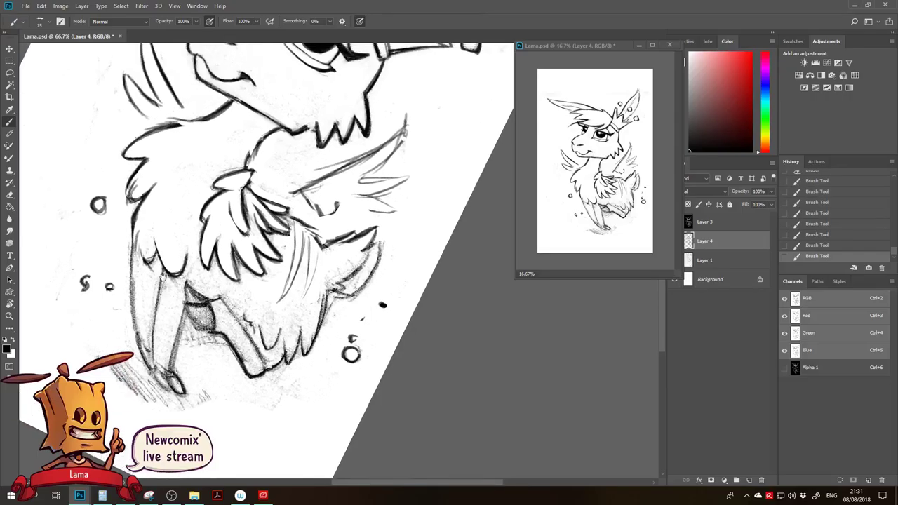
Touch up a tip of the chest fur's outer edge and draw a line down the front leg.
{"action": "key", "text": "e"}
{"action": "mouse_move", "coordinate": [138, 168]}
{"action": "left_mouse_down"}
{"action": "mouse_move", "coordinate": [129, 194]}
{"action": "mouse_move", "coordinate": [139, 194]}
{"action": "left_mouse_up"}
{"action": "left_click_drag", "start_coordinate": [133, 175], "coordinate": [123, 195]}
{"action": "key", "text": "b"}
{"action": "left_click_drag", "start_coordinate": [131, 178], "coordinate": [125, 204]}
{"action": "left_click_drag", "start_coordinate": [129, 189], "coordinate": [125, 199]}
{"action": "left_click_drag", "start_coordinate": [162, 251], "coordinate": [150, 344]}
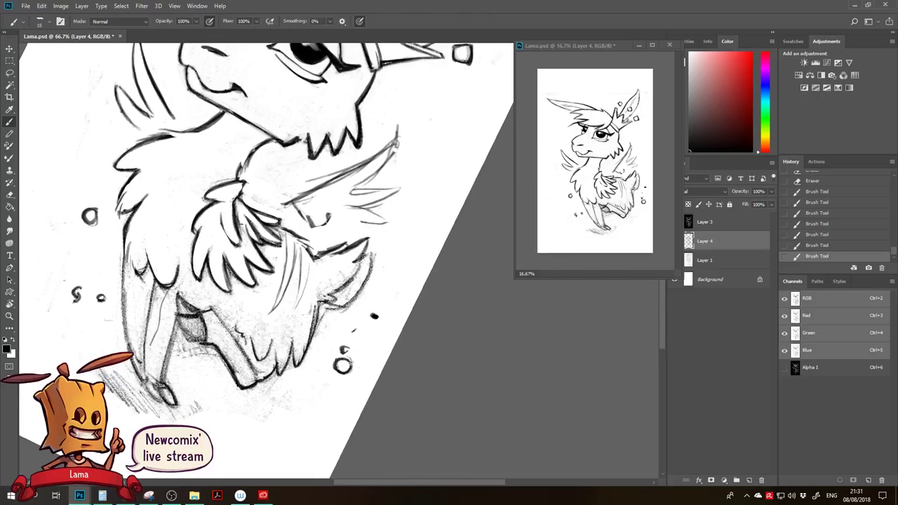
Erase the rough upper line of the wing behind the neck and redraw it as one clean feather edge.
{"action": "key", "text": "r"}
{"action": "left_click_drag", "start_coordinate": [283, 145], "coordinate": [198, 152]}
{"action": "key", "text": "e"}
{"action": "left_click_drag", "start_coordinate": [303, 168], "coordinate": [276, 202]}
{"action": "left_click_drag", "start_coordinate": [327, 126], "coordinate": [302, 180]}
{"action": "left_click_drag", "start_coordinate": [330, 130], "coordinate": [313, 176]}
{"action": "left_click_drag", "start_coordinate": [322, 144], "coordinate": [280, 222]}
{"action": "mouse_move", "coordinate": [311, 166]}
{"action": "left_mouse_down"}
{"action": "mouse_move", "coordinate": [267, 227]}
{"action": "mouse_move", "coordinate": [297, 200]}
{"action": "mouse_move", "coordinate": [288, 218]}
{"action": "mouse_move", "coordinate": [315, 218]}
{"action": "mouse_move", "coordinate": [298, 234]}
{"action": "left_mouse_up"}
{"action": "key", "text": "b"}
{"action": "mouse_move", "coordinate": [328, 125]}
{"action": "left_mouse_down"}
{"action": "mouse_move", "coordinate": [311, 167]}
{"action": "mouse_move", "coordinate": [261, 229]}
{"action": "left_mouse_up"}
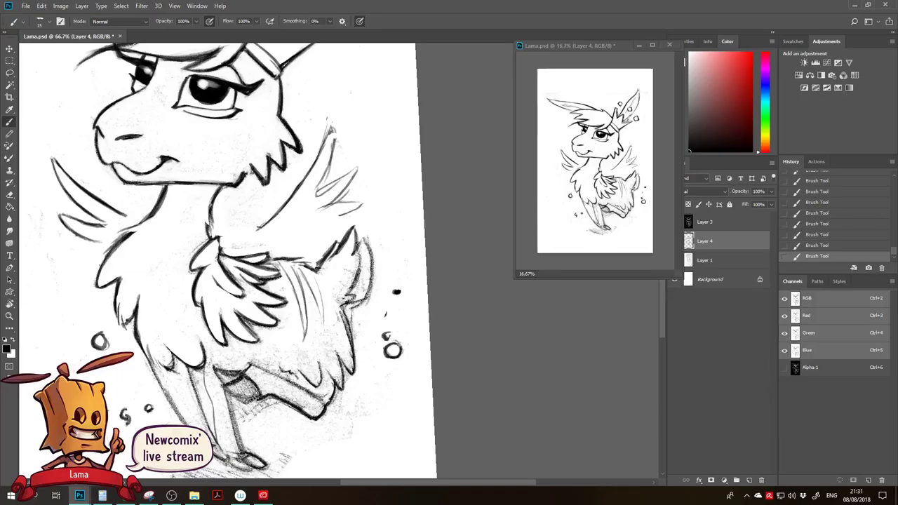
Clean the tip of the longest rear-wing feather and redraw it as a sharp point with an inner edge.
{"action": "key", "text": "e"}
{"action": "left_click_drag", "start_coordinate": [324, 123], "coordinate": [284, 196]}
{"action": "mouse_move", "coordinate": [334, 121]}
{"action": "left_mouse_down"}
{"action": "mouse_move", "coordinate": [342, 128]}
{"action": "mouse_move", "coordinate": [326, 148]}
{"action": "left_mouse_up"}
{"action": "left_click_drag", "start_coordinate": [333, 136], "coordinate": [308, 202]}
{"action": "key", "text": "b"}
{"action": "left_click_drag", "start_coordinate": [323, 141], "coordinate": [331, 125]}
{"action": "left_click_drag", "start_coordinate": [331, 125], "coordinate": [328, 177]}
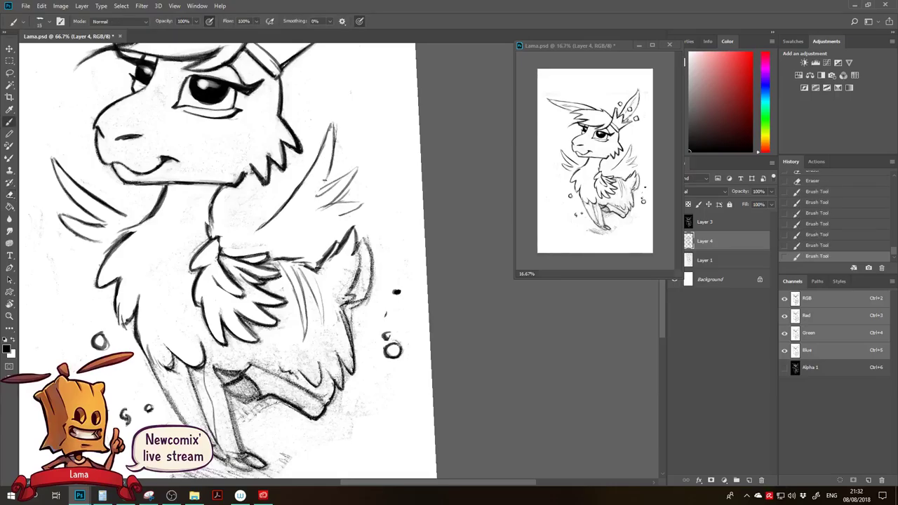
Erase stray marks beside the longest feather and redraw the middle and lower feathers of the rear wing.
{"action": "key", "text": "e"}
{"action": "left_click_drag", "start_coordinate": [338, 118], "coordinate": [339, 156]}
{"action": "mouse_move", "coordinate": [338, 124]}
{"action": "left_mouse_down"}
{"action": "mouse_move", "coordinate": [333, 178]}
{"action": "mouse_move", "coordinate": [314, 200]}
{"action": "mouse_move", "coordinate": [341, 180]}
{"action": "left_mouse_up"}
{"action": "key", "text": "b"}
{"action": "mouse_move", "coordinate": [319, 194]}
{"action": "left_mouse_down"}
{"action": "mouse_move", "coordinate": [356, 165]}
{"action": "mouse_move", "coordinate": [343, 175]}
{"action": "left_mouse_up"}
{"action": "mouse_move", "coordinate": [326, 189]}
{"action": "left_mouse_down"}
{"action": "mouse_move", "coordinate": [348, 172]}
{"action": "mouse_move", "coordinate": [316, 211]}
{"action": "mouse_move", "coordinate": [331, 208]}
{"action": "mouse_move", "coordinate": [313, 213]}
{"action": "mouse_move", "coordinate": [362, 200]}
{"action": "mouse_move", "coordinate": [323, 209]}
{"action": "left_mouse_up"}
{"action": "key", "text": "e"}
{"action": "key", "text": "b"}
{"action": "mouse_move", "coordinate": [339, 204]}
{"action": "left_mouse_down"}
{"action": "mouse_move", "coordinate": [320, 209]}
{"action": "mouse_move", "coordinate": [348, 202]}
{"action": "left_mouse_up"}
{"action": "mouse_move", "coordinate": [322, 209]}
{"action": "left_mouse_down"}
{"action": "mouse_move", "coordinate": [348, 202]}
{"action": "mouse_move", "coordinate": [331, 206]}
{"action": "left_mouse_up"}
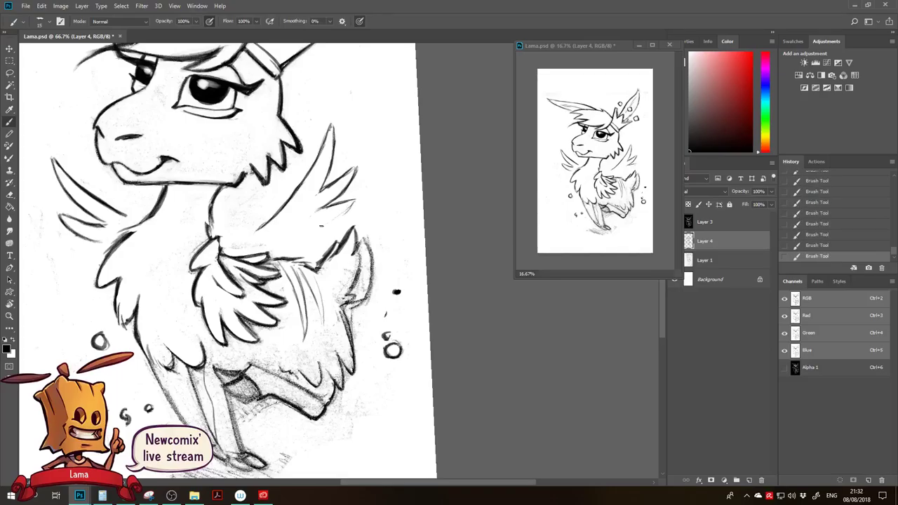
{"action": "mouse_move", "coordinate": [338, 217]}
{"action": "left_mouse_down"}
{"action": "mouse_move", "coordinate": [310, 227]}
{"action": "mouse_move", "coordinate": [337, 225]}
{"action": "left_mouse_up"}
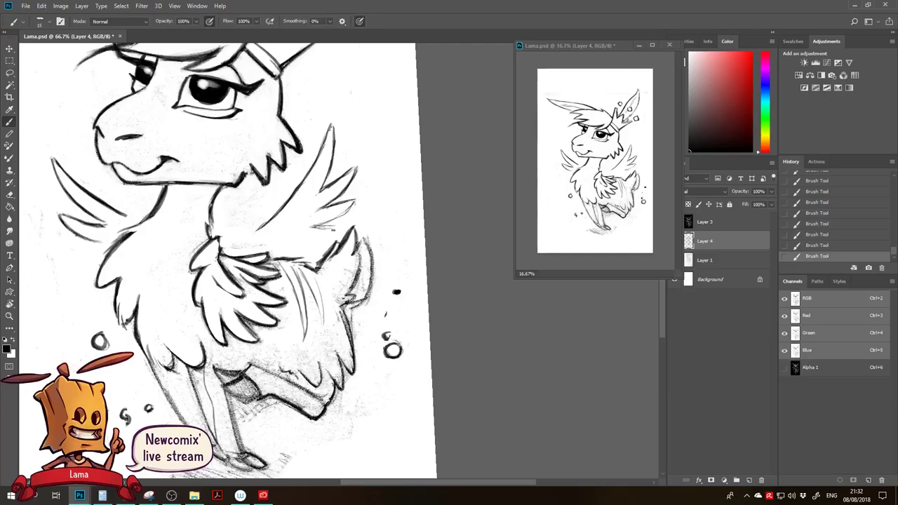
Erase the rough strokes beneath the rear wing's lower feathers, then lasso the lower feather, adjust its placement and deselect it.
{"action": "key", "text": "e"}
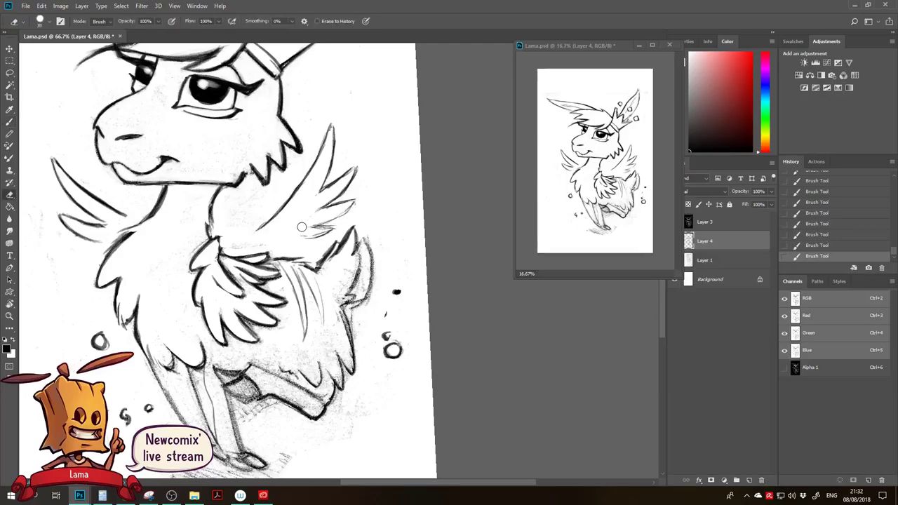
{"action": "mouse_move", "coordinate": [317, 230]}
{"action": "left_mouse_down"}
{"action": "mouse_move", "coordinate": [337, 219]}
{"action": "mouse_move", "coordinate": [316, 221]}
{"action": "left_mouse_up"}
{"action": "scroll", "coordinate": [315, 232], "scroll_direction": "down", "scroll_amount": 1}
{"action": "key", "text": "b"}
{"action": "key", "text": "e"}
{"action": "left_click_drag", "start_coordinate": [326, 217], "coordinate": [316, 220]}
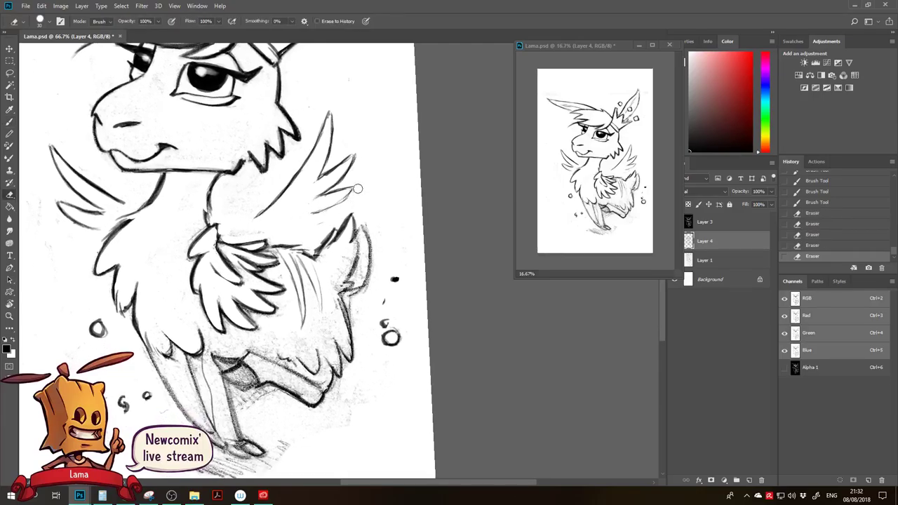
{"action": "key", "text": "l"}
{"action": "mouse_move", "coordinate": [356, 188]}
{"action": "left_mouse_down"}
{"action": "mouse_move", "coordinate": [301, 219]}
{"action": "mouse_move", "coordinate": [355, 199]}
{"action": "mouse_move", "coordinate": [316, 222]}
{"action": "left_mouse_up"}
{"action": "key", "text": "v"}
{"action": "key", "text": "ctrl+d"}
Sketch a row of small feathers along the rear wing's lower edge toward its base, erasing excess strokes.
{"action": "key", "text": "b"}
{"action": "left_click_drag", "start_coordinate": [291, 226], "coordinate": [313, 230]}
{"action": "mouse_move", "coordinate": [316, 226]}
{"action": "left_mouse_down"}
{"action": "mouse_move", "coordinate": [303, 231]}
{"action": "mouse_move", "coordinate": [265, 212]}
{"action": "left_mouse_up"}
{"action": "mouse_move", "coordinate": [256, 219]}
{"action": "left_mouse_down"}
{"action": "mouse_move", "coordinate": [269, 220]}
{"action": "mouse_move", "coordinate": [259, 220]}
{"action": "left_mouse_up"}
{"action": "key", "text": "e"}
{"action": "mouse_move", "coordinate": [267, 223]}
{"action": "left_mouse_down"}
{"action": "mouse_move", "coordinate": [305, 232]}
{"action": "mouse_move", "coordinate": [271, 221]}
{"action": "left_mouse_up"}
{"action": "key", "text": "b"}
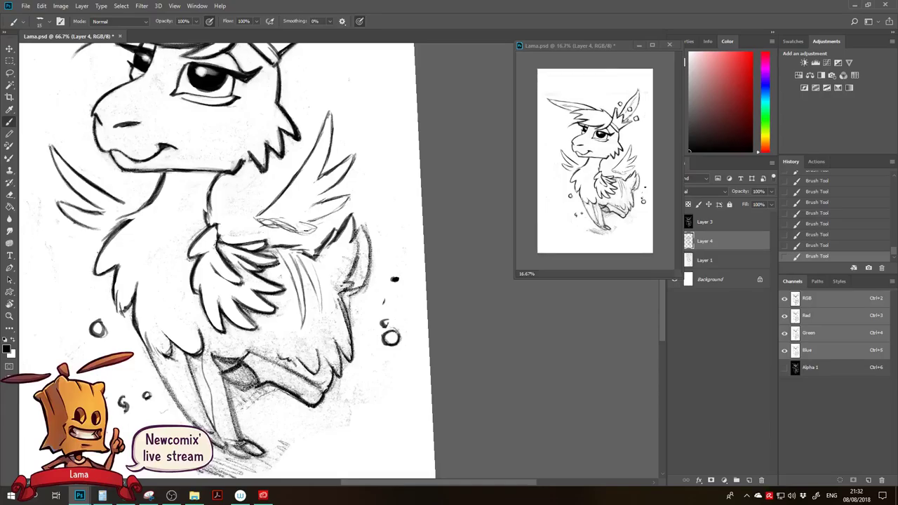
{"action": "key", "text": "e"}
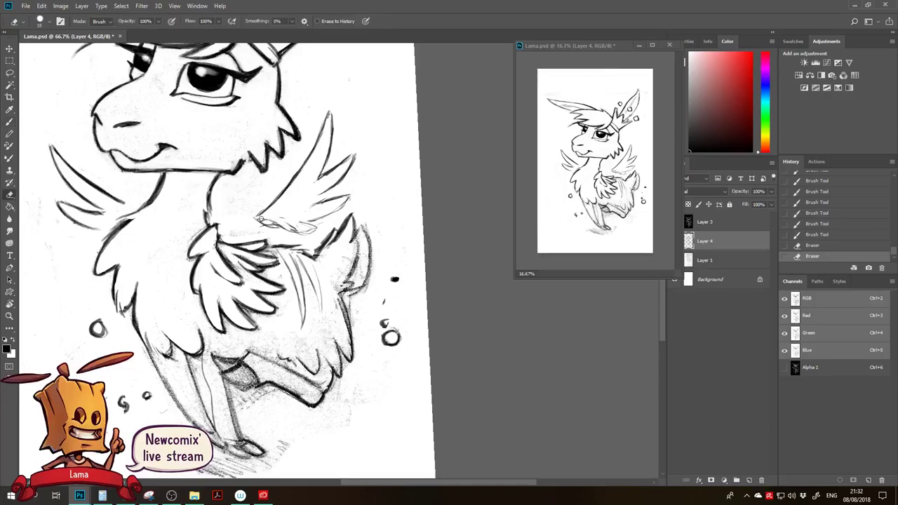
Refine the small feather lines at the lower base of the rear wing with short strokes and light erasing.
{"action": "key", "text": "b"}
{"action": "left_click_drag", "start_coordinate": [265, 220], "coordinate": [273, 223]}
{"action": "left_click_drag", "start_coordinate": [265, 220], "coordinate": [277, 225]}
{"action": "mouse_move", "coordinate": [268, 220]}
{"action": "left_mouse_down"}
{"action": "mouse_move", "coordinate": [283, 226]}
{"action": "mouse_move", "coordinate": [277, 223]}
{"action": "left_mouse_up"}
{"action": "key", "text": "e"}
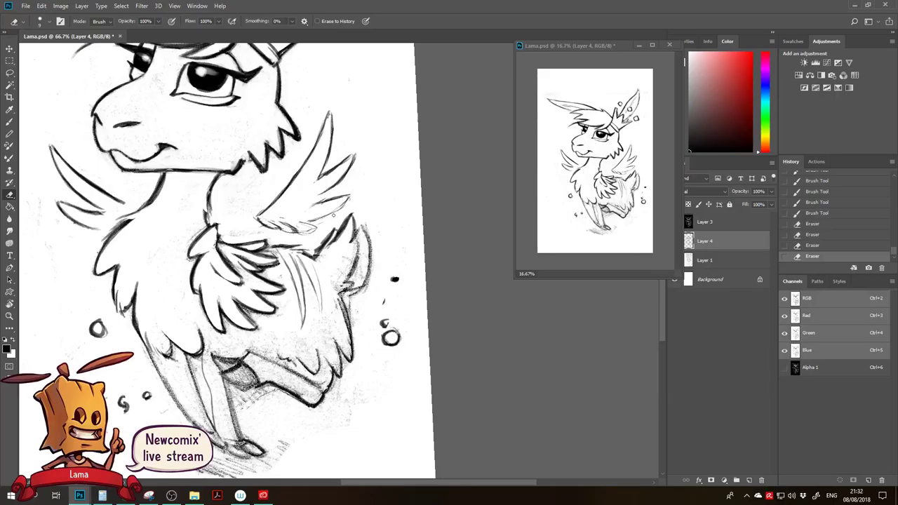
Draw a cluster of short overlapping feathers above the base of the rear wing.
{"action": "key", "text": "b"}
{"action": "mouse_move", "coordinate": [268, 226]}
{"action": "left_mouse_down"}
{"action": "mouse_move", "coordinate": [276, 229]}
{"action": "mouse_move", "coordinate": [261, 217]}
{"action": "mouse_move", "coordinate": [267, 209]}
{"action": "mouse_move", "coordinate": [259, 216]}
{"action": "mouse_move", "coordinate": [267, 204]}
{"action": "left_mouse_up"}
{"action": "key", "text": "e"}
{"action": "key", "text": "b"}
{"action": "key", "text": "e"}
{"action": "key", "text": "b"}
{"action": "mouse_move", "coordinate": [265, 202]}
{"action": "left_mouse_down"}
{"action": "mouse_move", "coordinate": [289, 189]}
{"action": "mouse_move", "coordinate": [258, 217]}
{"action": "left_mouse_up"}
{"action": "left_click_drag", "start_coordinate": [298, 189], "coordinate": [271, 210]}
{"action": "left_click_drag", "start_coordinate": [302, 204], "coordinate": [271, 212]}
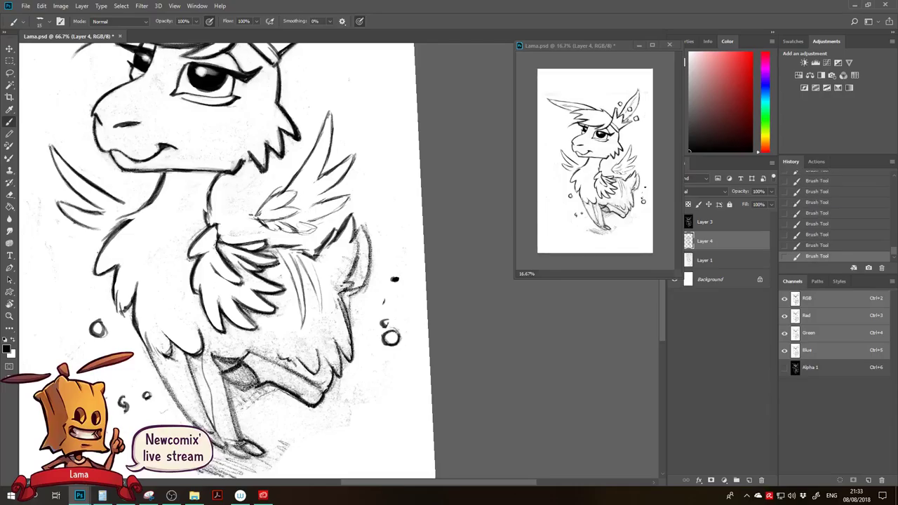
Fill in the lower short feathers at the rear wing's base, linking them to the wing's bottom edge.
{"action": "key", "text": "e"}
{"action": "key", "text": "b"}
{"action": "mouse_move", "coordinate": [275, 223]}
{"action": "left_mouse_down"}
{"action": "mouse_move", "coordinate": [265, 219]}
{"action": "mouse_move", "coordinate": [292, 217]}
{"action": "mouse_move", "coordinate": [275, 222]}
{"action": "left_mouse_up"}
{"action": "left_click_drag", "start_coordinate": [290, 223], "coordinate": [258, 216]}
{"action": "mouse_move", "coordinate": [279, 224]}
{"action": "left_mouse_down"}
{"action": "mouse_move", "coordinate": [260, 218]}
{"action": "mouse_move", "coordinate": [300, 229]}
{"action": "mouse_move", "coordinate": [260, 232]}
{"action": "mouse_move", "coordinate": [281, 225]}
{"action": "left_mouse_up"}
{"action": "key", "text": "e"}
{"action": "key", "text": "b"}
{"action": "mouse_move", "coordinate": [262, 220]}
{"action": "left_mouse_down"}
{"action": "mouse_move", "coordinate": [289, 236]}
{"action": "mouse_move", "coordinate": [316, 230]}
{"action": "mouse_move", "coordinate": [307, 222]}
{"action": "mouse_move", "coordinate": [302, 239]}
{"action": "mouse_move", "coordinate": [270, 266]}
{"action": "left_mouse_up"}
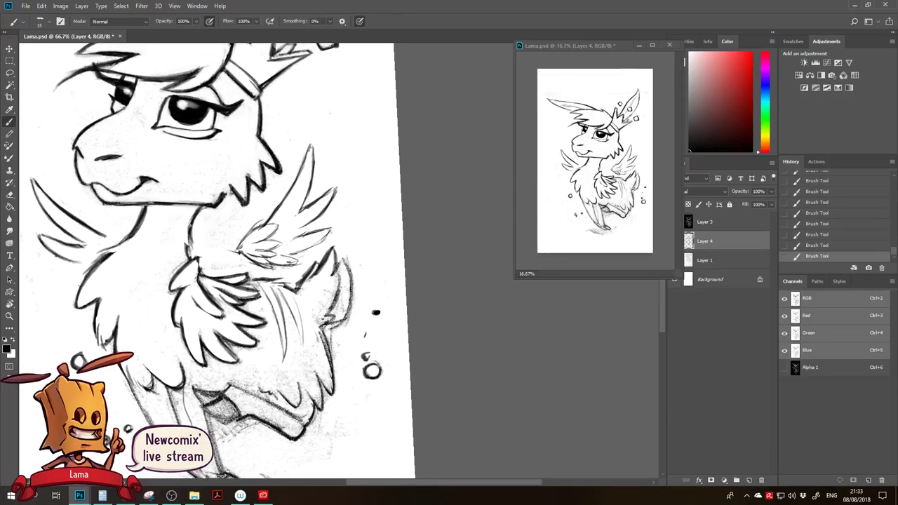
Darken the outlines of the short feathers at the rear wing's base with a larger brush.
{"action": "left_click_drag", "start_coordinate": [330, 230], "coordinate": [280, 257]}
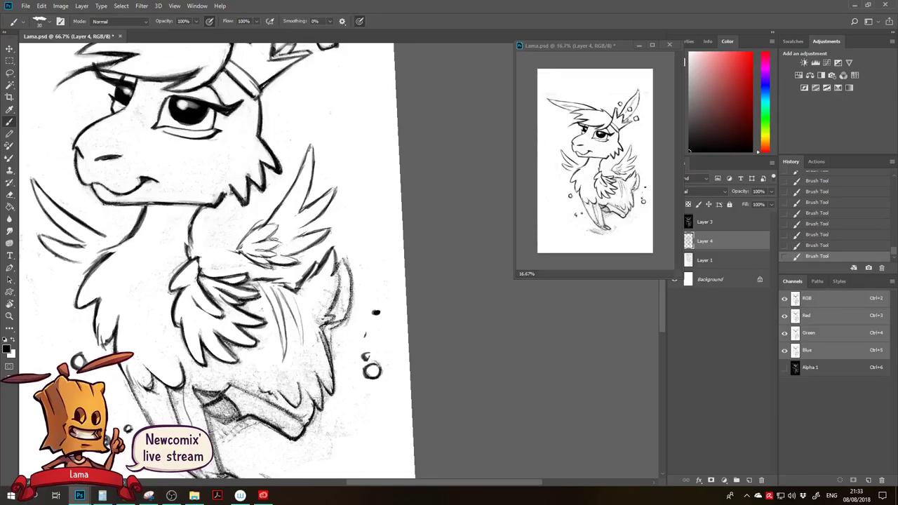
{"action": "mouse_move", "coordinate": [257, 248]}
{"action": "left_mouse_down"}
{"action": "mouse_move", "coordinate": [276, 254]}
{"action": "mouse_move", "coordinate": [263, 266]}
{"action": "left_mouse_up"}
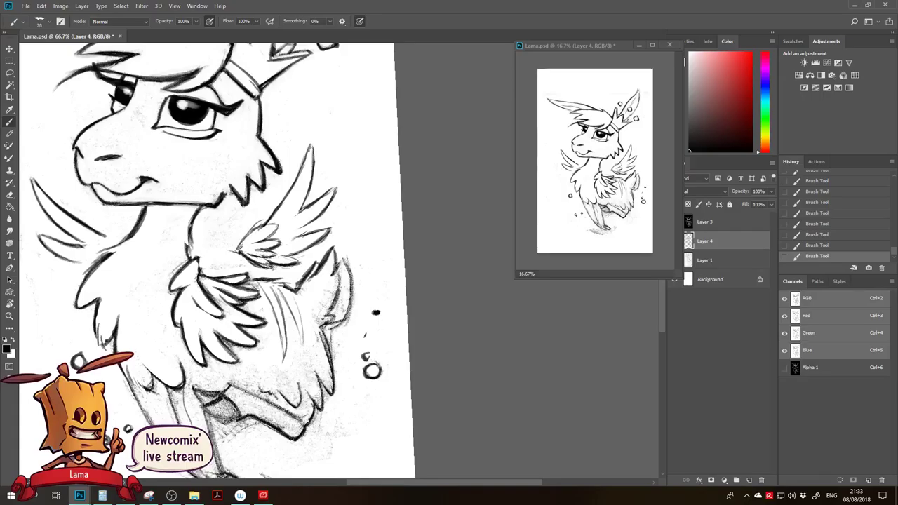
{"action": "left_click_drag", "start_coordinate": [251, 227], "coordinate": [240, 243]}
{"action": "key", "text": "e"}
{"action": "key", "text": "b"}
{"action": "mouse_move", "coordinate": [240, 240]}
{"action": "left_mouse_down"}
{"action": "mouse_move", "coordinate": [235, 248]}
{"action": "mouse_move", "coordinate": [250, 260]}
{"action": "left_mouse_up"}
{"action": "mouse_move", "coordinate": [280, 215]}
{"action": "left_mouse_down"}
{"action": "mouse_move", "coordinate": [255, 229]}
{"action": "mouse_move", "coordinate": [268, 276]}
{"action": "mouse_move", "coordinate": [241, 295]}
{"action": "left_mouse_up"}
Erase part of the long feather's edge, then add inner feather strokes and darken the rear wing's base and the back line.
{"action": "key", "text": "e"}
{"action": "left_click_drag", "start_coordinate": [277, 168], "coordinate": [274, 207]}
{"action": "left_click_drag", "start_coordinate": [282, 167], "coordinate": [269, 230]}
{"action": "key", "text": "b"}
{"action": "mouse_move", "coordinate": [282, 185]}
{"action": "left_mouse_down"}
{"action": "mouse_move", "coordinate": [269, 226]}
{"action": "mouse_move", "coordinate": [247, 242]}
{"action": "left_mouse_up"}
{"action": "left_click_drag", "start_coordinate": [254, 235], "coordinate": [252, 251]}
{"action": "left_click_drag", "start_coordinate": [262, 237], "coordinate": [245, 265]}
{"action": "key", "text": "e"}
{"action": "key", "text": "b"}
{"action": "left_click_drag", "start_coordinate": [261, 259], "coordinate": [244, 268]}
{"action": "mouse_move", "coordinate": [259, 264]}
{"action": "left_mouse_down"}
{"action": "mouse_move", "coordinate": [242, 273]}
{"action": "mouse_move", "coordinate": [251, 281]}
{"action": "left_mouse_up"}
{"action": "left_click_drag", "start_coordinate": [254, 279], "coordinate": [290, 285]}
Draw small feathers where the wing in front of the chest meets the body.
{"action": "mouse_move", "coordinate": [109, 258]}
{"action": "left_mouse_down"}
{"action": "mouse_move", "coordinate": [94, 263]}
{"action": "mouse_move", "coordinate": [101, 275]}
{"action": "mouse_move", "coordinate": [90, 265]}
{"action": "mouse_move", "coordinate": [92, 282]}
{"action": "left_mouse_up"}
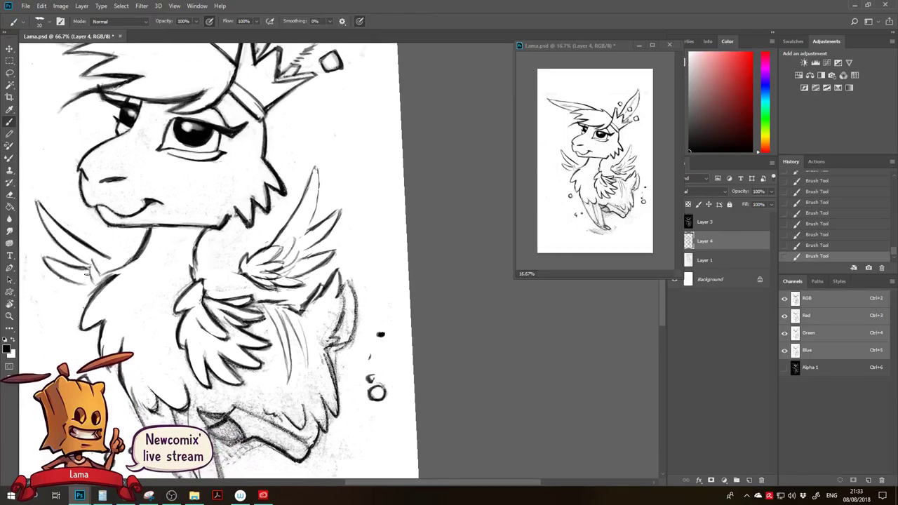
{"action": "left_click_drag", "start_coordinate": [153, 341], "coordinate": [160, 323]}
{"action": "mouse_move", "coordinate": [184, 295]}
{"action": "left_mouse_down"}
{"action": "mouse_move", "coordinate": [194, 284]}
{"action": "mouse_move", "coordinate": [193, 267]}
{"action": "mouse_move", "coordinate": [183, 267]}
{"action": "left_mouse_up"}
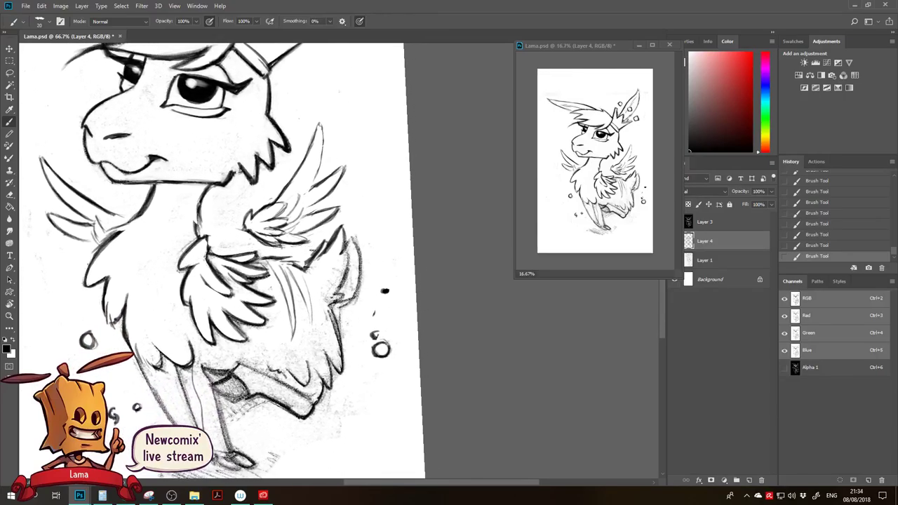
Erase the rough fur where the back meets the tail and redraw the tail's front edge with cleaner strokes.
{"action": "key", "text": "e"}
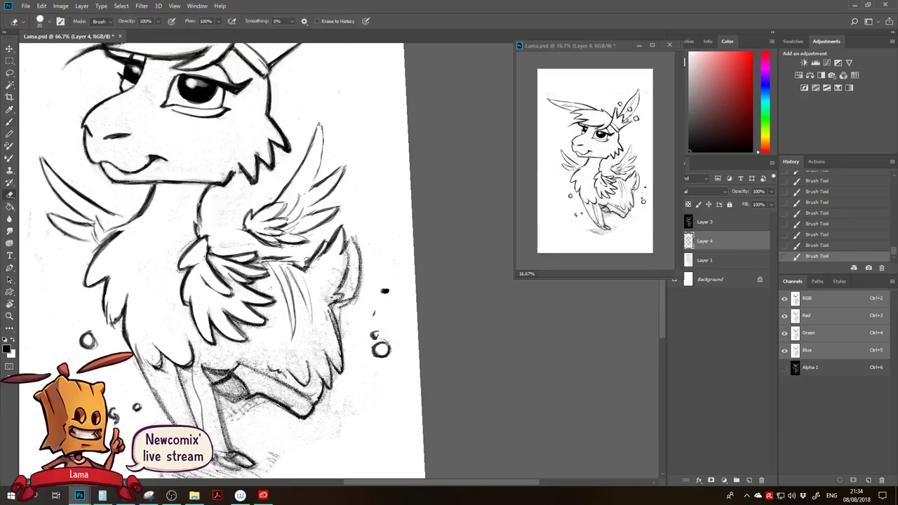
{"action": "left_click_drag", "start_coordinate": [320, 240], "coordinate": [313, 252]}
{"action": "key", "text": "b"}
{"action": "mouse_move", "coordinate": [307, 267]}
{"action": "left_mouse_down"}
{"action": "mouse_move", "coordinate": [324, 240]}
{"action": "mouse_move", "coordinate": [307, 269]}
{"action": "left_mouse_up"}
{"action": "key", "text": "ctrl+z"}
{"action": "key", "text": "e"}
{"action": "mouse_move", "coordinate": [326, 238]}
{"action": "left_mouse_down"}
{"action": "mouse_move", "coordinate": [309, 268]}
{"action": "mouse_move", "coordinate": [320, 249]}
{"action": "left_mouse_up"}
{"action": "key", "text": "b"}
{"action": "left_click_drag", "start_coordinate": [328, 235], "coordinate": [323, 254]}
{"action": "key", "text": "e"}
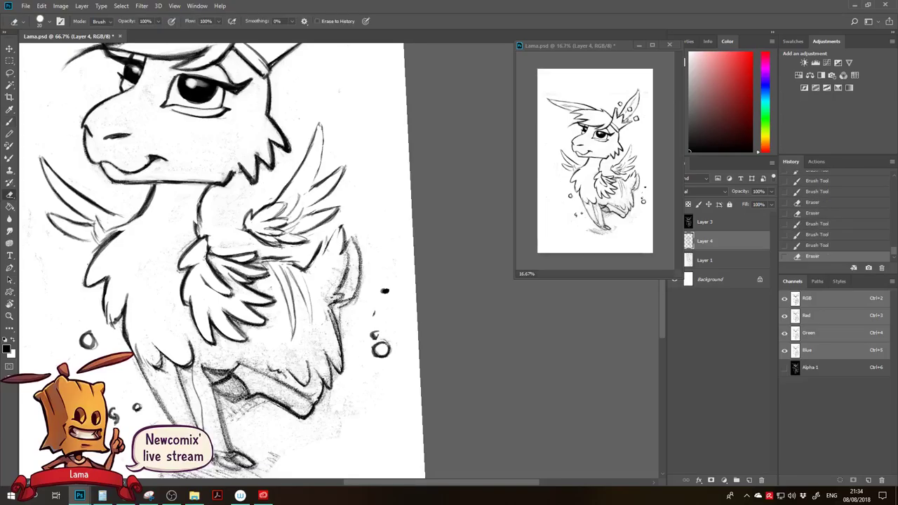
Redraw the tail's tip and inner edge, erasing the rough shading and outlining the fur down to the rump.
{"action": "key", "text": "b"}
{"action": "mouse_move", "coordinate": [342, 224]}
{"action": "left_mouse_down"}
{"action": "mouse_move", "coordinate": [321, 251]}
{"action": "mouse_move", "coordinate": [341, 241]}
{"action": "left_mouse_up"}
{"action": "mouse_move", "coordinate": [343, 228]}
{"action": "left_mouse_down"}
{"action": "mouse_move", "coordinate": [342, 254]}
{"action": "mouse_move", "coordinate": [352, 239]}
{"action": "mouse_move", "coordinate": [341, 301]}
{"action": "left_mouse_up"}
{"action": "key", "text": "e"}
{"action": "left_click_drag", "start_coordinate": [348, 248], "coordinate": [343, 288]}
{"action": "key", "text": "b"}
{"action": "left_click_drag", "start_coordinate": [342, 249], "coordinate": [348, 278]}
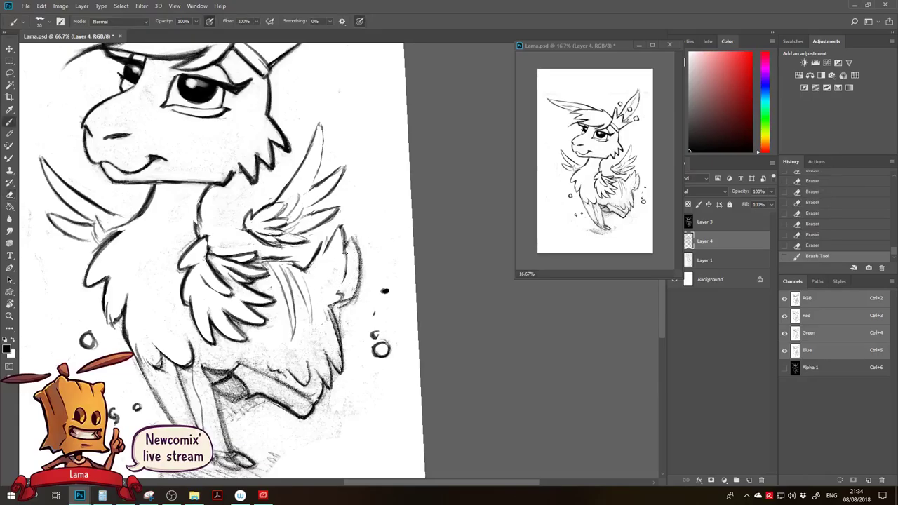
{"action": "left_click_drag", "start_coordinate": [351, 238], "coordinate": [338, 299]}
{"action": "left_click_drag", "start_coordinate": [345, 294], "coordinate": [328, 305]}
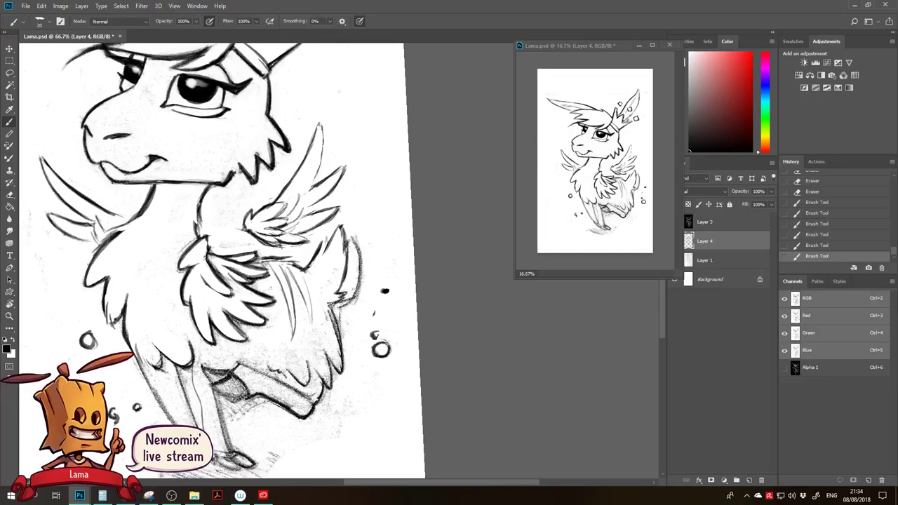
Erase the tail's rough outer contour and redraw it with short jagged fur strokes.
{"action": "key", "text": "e"}
{"action": "left_click_drag", "start_coordinate": [363, 237], "coordinate": [352, 256]}
{"action": "mouse_move", "coordinate": [362, 257]}
{"action": "left_mouse_down"}
{"action": "mouse_move", "coordinate": [359, 300]}
{"action": "mouse_move", "coordinate": [342, 313]}
{"action": "mouse_move", "coordinate": [350, 302]}
{"action": "mouse_move", "coordinate": [332, 305]}
{"action": "left_mouse_up"}
{"action": "key", "text": "b"}
{"action": "mouse_move", "coordinate": [347, 247]}
{"action": "left_mouse_down"}
{"action": "mouse_move", "coordinate": [353, 233]}
{"action": "mouse_move", "coordinate": [356, 248]}
{"action": "left_mouse_up"}
{"action": "left_click_drag", "start_coordinate": [353, 234], "coordinate": [356, 255]}
{"action": "left_click_drag", "start_coordinate": [356, 247], "coordinate": [356, 288]}
{"action": "key", "text": "e"}
{"action": "key", "text": "b"}
{"action": "mouse_move", "coordinate": [358, 266]}
{"action": "left_mouse_down"}
{"action": "mouse_move", "coordinate": [359, 282]}
{"action": "mouse_move", "coordinate": [357, 274]}
{"action": "left_mouse_up"}
{"action": "left_click_drag", "start_coordinate": [354, 243], "coordinate": [357, 263]}
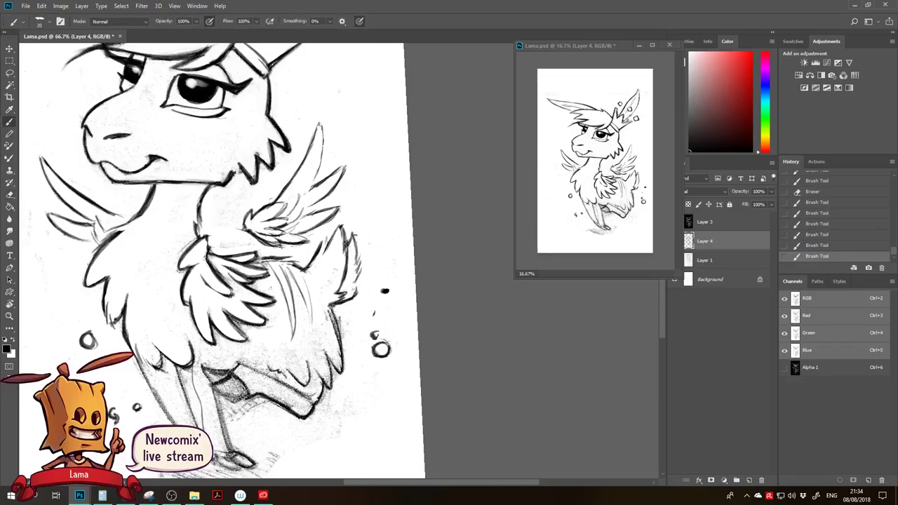
Trim the stray tail strokes and strengthen the fur tufts along the tail's tip and outer edge.
{"action": "key", "text": "e"}
{"action": "left_click_drag", "start_coordinate": [354, 233], "coordinate": [348, 250]}
{"action": "mouse_move", "coordinate": [355, 286]}
{"action": "left_mouse_down"}
{"action": "mouse_move", "coordinate": [354, 246]}
{"action": "mouse_move", "coordinate": [339, 268]}
{"action": "left_mouse_up"}
{"action": "key", "text": "e"}
{"action": "key", "text": "b"}
{"action": "left_click_drag", "start_coordinate": [358, 233], "coordinate": [340, 259]}
{"action": "mouse_move", "coordinate": [343, 260]}
{"action": "left_mouse_down"}
{"action": "mouse_move", "coordinate": [332, 271]}
{"action": "mouse_move", "coordinate": [359, 259]}
{"action": "left_mouse_up"}
{"action": "mouse_move", "coordinate": [359, 263]}
{"action": "left_mouse_down"}
{"action": "mouse_move", "coordinate": [328, 300]}
{"action": "mouse_move", "coordinate": [321, 287]}
{"action": "mouse_move", "coordinate": [354, 262]}
{"action": "mouse_move", "coordinate": [328, 273]}
{"action": "mouse_move", "coordinate": [336, 262]}
{"action": "mouse_move", "coordinate": [321, 276]}
{"action": "mouse_move", "coordinate": [337, 269]}
{"action": "mouse_move", "coordinate": [326, 271]}
{"action": "mouse_move", "coordinate": [342, 241]}
{"action": "mouse_move", "coordinate": [332, 262]}
{"action": "left_mouse_up"}
{"action": "key", "text": "e"}
{"action": "key", "text": "b"}
{"action": "key", "text": "e"}
Erase the rough texture around the rump below the tail and redraw its outline with a clean, dark line.
{"action": "mouse_move", "coordinate": [326, 293]}
{"action": "left_mouse_down"}
{"action": "mouse_move", "coordinate": [327, 263]}
{"action": "mouse_move", "coordinate": [317, 242]}
{"action": "mouse_move", "coordinate": [304, 241]}
{"action": "mouse_move", "coordinate": [312, 271]}
{"action": "left_mouse_up"}
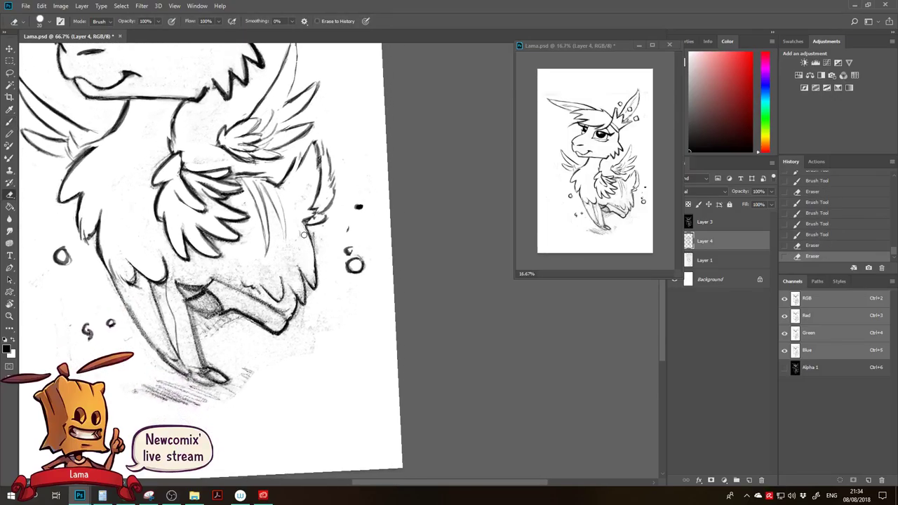
{"action": "key", "text": "bracketright"}
{"action": "mouse_move", "coordinate": [298, 228]}
{"action": "left_mouse_down"}
{"action": "mouse_move", "coordinate": [309, 275]}
{"action": "mouse_move", "coordinate": [321, 285]}
{"action": "mouse_move", "coordinate": [315, 279]}
{"action": "mouse_move", "coordinate": [298, 304]}
{"action": "mouse_move", "coordinate": [297, 294]}
{"action": "left_mouse_up"}
{"action": "key", "text": "b"}
{"action": "key", "text": "e"}
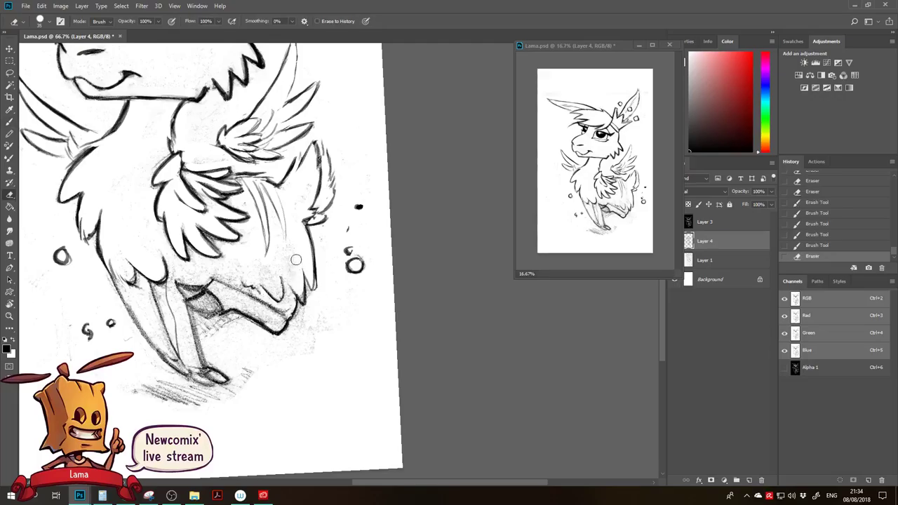
Erase the grainy scan shading from the llama's flank and belly, redrawing the fur tufts above the hind leg.
{"action": "mouse_move", "coordinate": [287, 262]}
{"action": "left_mouse_down"}
{"action": "mouse_move", "coordinate": [269, 276]}
{"action": "mouse_move", "coordinate": [276, 291]}
{"action": "mouse_move", "coordinate": [276, 265]}
{"action": "mouse_move", "coordinate": [292, 304]}
{"action": "mouse_move", "coordinate": [253, 252]}
{"action": "mouse_move", "coordinate": [282, 205]}
{"action": "left_mouse_up"}
{"action": "key", "text": "b"}
{"action": "key", "text": "e"}
{"action": "key", "text": "b"}
{"action": "key", "text": "e"}
{"action": "mouse_move", "coordinate": [231, 224]}
{"action": "left_mouse_down"}
{"action": "mouse_move", "coordinate": [268, 239]}
{"action": "mouse_move", "coordinate": [253, 225]}
{"action": "left_mouse_up"}
{"action": "left_click_drag", "start_coordinate": [265, 195], "coordinate": [263, 205]}
{"action": "mouse_move", "coordinate": [245, 270]}
{"action": "left_mouse_down"}
{"action": "mouse_move", "coordinate": [245, 226]}
{"action": "mouse_move", "coordinate": [334, 171]}
{"action": "mouse_move", "coordinate": [304, 177]}
{"action": "left_mouse_up"}
{"action": "key", "text": "r"}
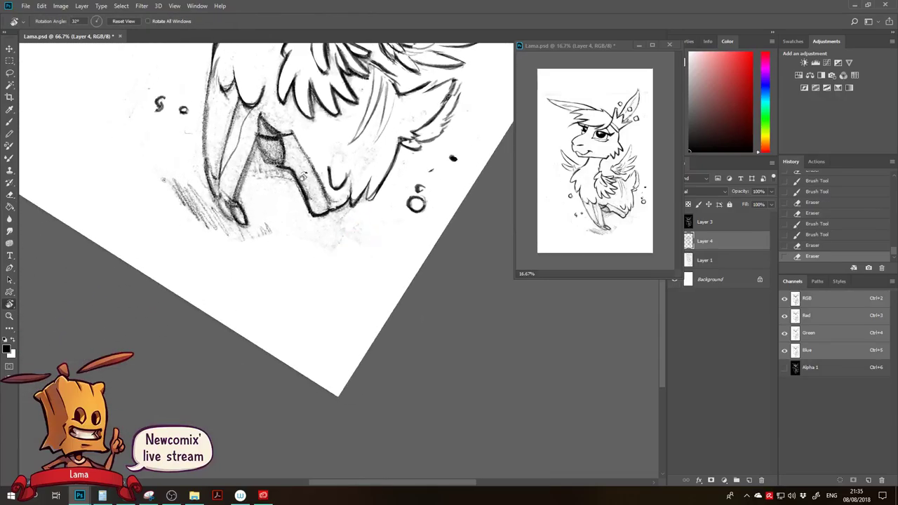
Clean up the fur fringe above the front legs and darken the outline of the raised front leg on Layer 4.
{"action": "key", "text": "e"}
{"action": "mouse_move", "coordinate": [238, 110]}
{"action": "left_mouse_down"}
{"action": "mouse_move", "coordinate": [277, 93]}
{"action": "mouse_move", "coordinate": [254, 103]}
{"action": "mouse_move", "coordinate": [282, 103]}
{"action": "left_mouse_up"}
{"action": "key", "text": "b"}
{"action": "mouse_move", "coordinate": [278, 88]}
{"action": "left_mouse_down"}
{"action": "mouse_move", "coordinate": [284, 104]}
{"action": "mouse_move", "coordinate": [210, 147]}
{"action": "mouse_move", "coordinate": [157, 227]}
{"action": "mouse_move", "coordinate": [160, 307]}
{"action": "mouse_move", "coordinate": [191, 151]}
{"action": "mouse_move", "coordinate": [237, 106]}
{"action": "mouse_move", "coordinate": [353, 132]}
{"action": "left_mouse_up"}
{"action": "key", "text": "e"}
{"action": "key", "text": "r"}
{"action": "key", "text": "b"}
{"action": "mouse_move", "coordinate": [272, 95]}
{"action": "left_mouse_down"}
{"action": "mouse_move", "coordinate": [256, 130]}
{"action": "mouse_move", "coordinate": [262, 139]}
{"action": "left_mouse_up"}
{"action": "mouse_move", "coordinate": [255, 132]}
{"action": "left_mouse_down"}
{"action": "mouse_move", "coordinate": [274, 136]}
{"action": "mouse_move", "coordinate": [254, 162]}
{"action": "left_mouse_up"}
{"action": "key", "text": "space"}
{"action": "left_click_drag", "start_coordinate": [244, 109], "coordinate": [237, 112]}
{"action": "mouse_move", "coordinate": [252, 98]}
{"action": "left_mouse_down"}
{"action": "mouse_move", "coordinate": [229, 138]}
{"action": "mouse_move", "coordinate": [234, 119]}
{"action": "mouse_move", "coordinate": [234, 129]}
{"action": "mouse_move", "coordinate": [161, 146]}
{"action": "mouse_move", "coordinate": [141, 246]}
{"action": "mouse_move", "coordinate": [176, 228]}
{"action": "left_mouse_up"}
Erase the grey scan shading inside the raised hoof and redraw the hoof's outline with a bold dark line.
{"action": "key", "text": "e"}
{"action": "key", "text": "r"}
{"action": "key", "text": "space"}
{"action": "mouse_move", "coordinate": [176, 228]}
{"action": "left_mouse_down"}
{"action": "mouse_move", "coordinate": [225, 206]}
{"action": "mouse_move", "coordinate": [279, 278]}
{"action": "mouse_move", "coordinate": [200, 196]}
{"action": "mouse_move", "coordinate": [208, 215]}
{"action": "mouse_move", "coordinate": [184, 219]}
{"action": "mouse_move", "coordinate": [203, 222]}
{"action": "mouse_move", "coordinate": [180, 230]}
{"action": "left_mouse_up"}
{"action": "key", "text": "space"}
{"action": "key", "text": "e"}
{"action": "key", "text": "b"}
{"action": "left_click_drag", "start_coordinate": [173, 217], "coordinate": [179, 229]}
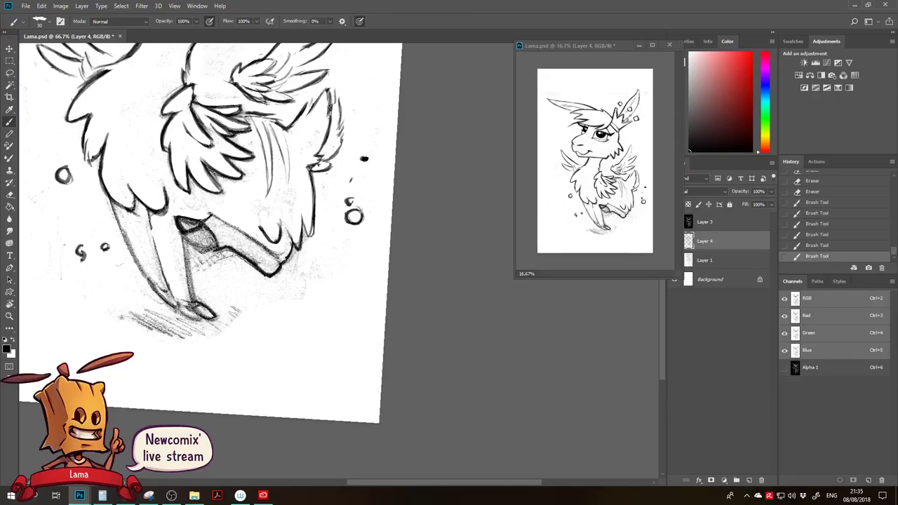
{"action": "key", "text": "e"}
{"action": "mouse_move", "coordinate": [176, 226]}
{"action": "left_mouse_down"}
{"action": "mouse_move", "coordinate": [176, 233]}
{"action": "mouse_move", "coordinate": [205, 232]}
{"action": "left_mouse_up"}
{"action": "mouse_move", "coordinate": [209, 241]}
{"action": "left_mouse_down"}
{"action": "mouse_move", "coordinate": [192, 236]}
{"action": "mouse_move", "coordinate": [201, 223]}
{"action": "mouse_move", "coordinate": [218, 248]}
{"action": "mouse_move", "coordinate": [210, 252]}
{"action": "mouse_move", "coordinate": [228, 251]}
{"action": "left_mouse_up"}
{"action": "key", "text": "b"}
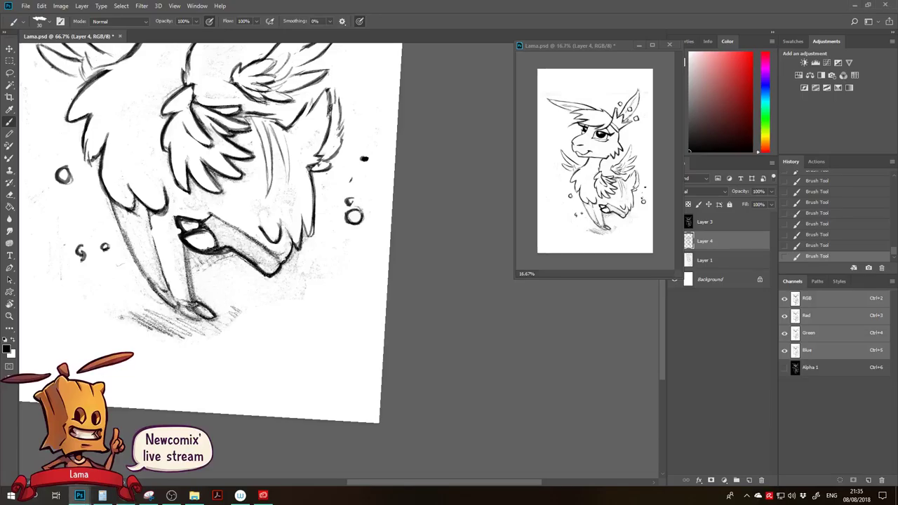
Redraw the raised leg's joint behind the hoof and its upper contour in dark strokes.
{"action": "mouse_move", "coordinate": [190, 222]}
{"action": "left_mouse_down"}
{"action": "mouse_move", "coordinate": [238, 222]}
{"action": "mouse_move", "coordinate": [136, 200]}
{"action": "mouse_move", "coordinate": [148, 209]}
{"action": "left_mouse_up"}
{"action": "key", "text": "e"}
{"action": "key", "text": "b"}
{"action": "key", "text": "e"}
{"action": "key", "text": "b"}
{"action": "mouse_move", "coordinate": [137, 206]}
{"action": "left_mouse_down"}
{"action": "mouse_move", "coordinate": [162, 226]}
{"action": "mouse_move", "coordinate": [153, 207]}
{"action": "mouse_move", "coordinate": [134, 204]}
{"action": "mouse_move", "coordinate": [196, 245]}
{"action": "left_mouse_up"}
{"action": "key", "text": "e"}
{"action": "key", "text": "b"}
{"action": "key", "text": "e"}
Erase the leftover shading around the raised leg and redraw its shin and folded lower edge.
{"action": "mouse_move", "coordinate": [191, 237]}
{"action": "left_mouse_down"}
{"action": "mouse_move", "coordinate": [197, 231]}
{"action": "mouse_move", "coordinate": [184, 252]}
{"action": "mouse_move", "coordinate": [199, 233]}
{"action": "left_mouse_up"}
{"action": "key", "text": "b"}
{"action": "key", "text": "e"}
{"action": "mouse_move", "coordinate": [140, 235]}
{"action": "left_mouse_down"}
{"action": "mouse_move", "coordinate": [98, 247]}
{"action": "mouse_move", "coordinate": [122, 240]}
{"action": "left_mouse_up"}
{"action": "mouse_move", "coordinate": [138, 253]}
{"action": "left_mouse_down"}
{"action": "mouse_move", "coordinate": [124, 235]}
{"action": "mouse_move", "coordinate": [132, 242]}
{"action": "left_mouse_up"}
{"action": "key", "text": "b"}
{"action": "mouse_move", "coordinate": [122, 232]}
{"action": "left_mouse_down"}
{"action": "mouse_move", "coordinate": [133, 243]}
{"action": "mouse_move", "coordinate": [94, 230]}
{"action": "mouse_move", "coordinate": [80, 236]}
{"action": "mouse_move", "coordinate": [89, 234]}
{"action": "left_mouse_up"}
{"action": "left_click_drag", "start_coordinate": [107, 263], "coordinate": [168, 291]}
Erase the shading and rough outer contour of the standing front legs, drawing a clean line down the leg's length.
{"action": "key", "text": "e"}
{"action": "mouse_move", "coordinate": [145, 241]}
{"action": "left_mouse_down"}
{"action": "mouse_move", "coordinate": [130, 244]}
{"action": "mouse_move", "coordinate": [144, 230]}
{"action": "left_mouse_up"}
{"action": "mouse_move", "coordinate": [147, 223]}
{"action": "left_mouse_down"}
{"action": "mouse_move", "coordinate": [203, 192]}
{"action": "mouse_move", "coordinate": [180, 183]}
{"action": "left_mouse_up"}
{"action": "key", "text": "r"}
{"action": "key", "text": "e"}
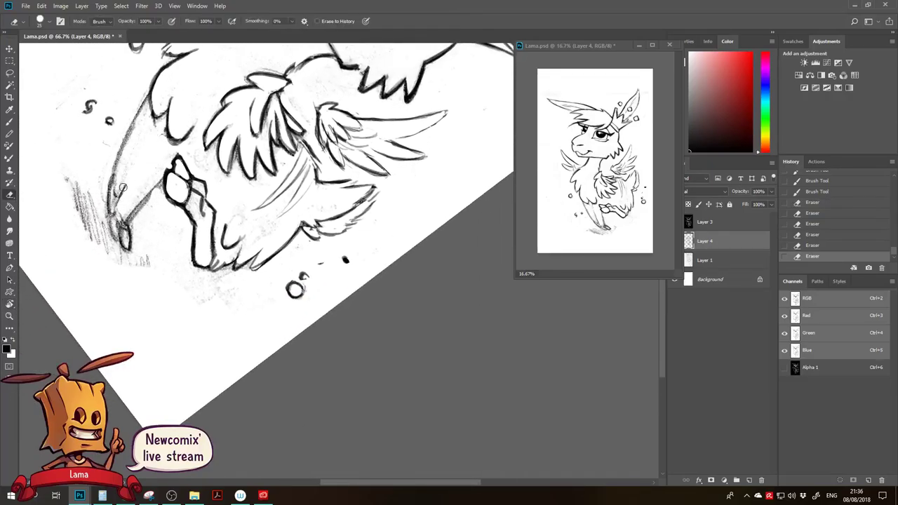
{"action": "key", "text": "b"}
{"action": "left_click_drag", "start_coordinate": [162, 116], "coordinate": [113, 210]}
{"action": "key", "text": "e"}
{"action": "left_click_drag", "start_coordinate": [160, 127], "coordinate": [170, 147]}
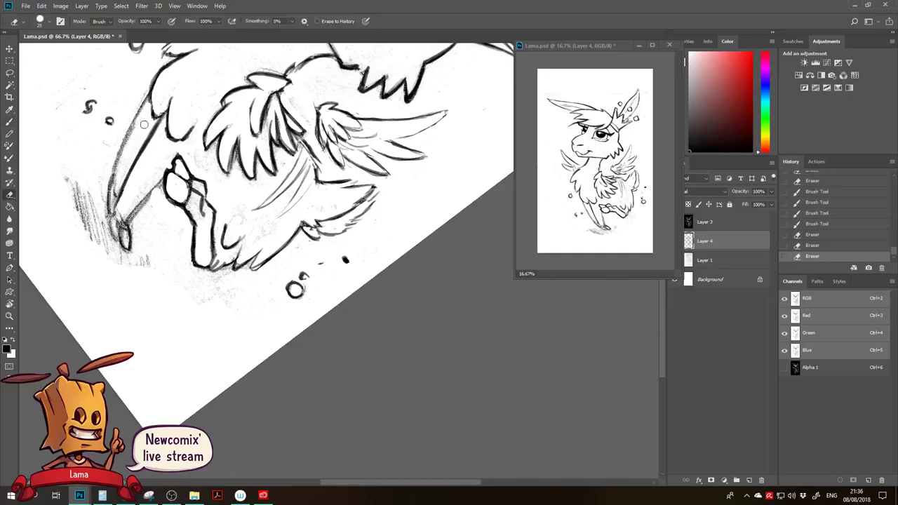
{"action": "left_click_drag", "start_coordinate": [134, 116], "coordinate": [106, 195]}
{"action": "left_click_drag", "start_coordinate": [149, 98], "coordinate": [115, 183]}
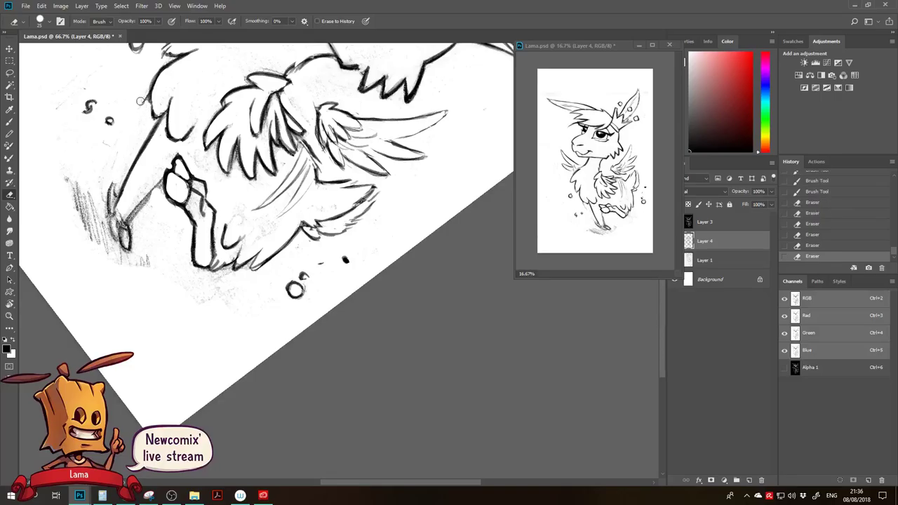
Draw the standing legs' outer contour and the inner edge from the raised hoof down to the foot.
{"action": "key", "text": "b"}
{"action": "left_click_drag", "start_coordinate": [152, 100], "coordinate": [38, 316]}
{"action": "key", "text": "r"}
{"action": "mouse_move", "coordinate": [159, 316]}
{"action": "left_mouse_down"}
{"action": "mouse_move", "coordinate": [104, 183]}
{"action": "mouse_move", "coordinate": [103, 237]}
{"action": "left_mouse_up"}
{"action": "key", "text": "b"}
{"action": "key", "text": "e"}
{"action": "key", "text": "b"}
{"action": "left_click_drag", "start_coordinate": [102, 186], "coordinate": [94, 239]}
{"action": "mouse_move", "coordinate": [111, 288]}
{"action": "left_mouse_down"}
{"action": "mouse_move", "coordinate": [128, 323]}
{"action": "mouse_move", "coordinate": [115, 303]}
{"action": "left_mouse_up"}
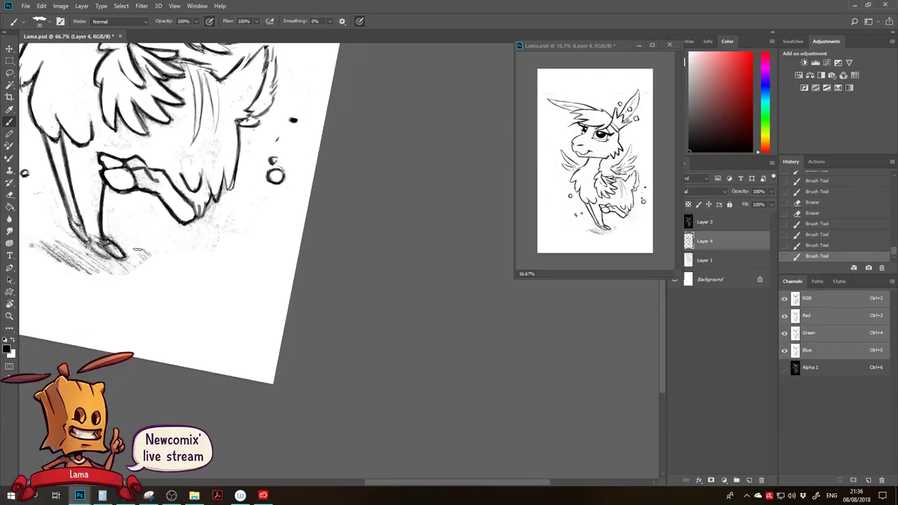
Tidy the raised hoof's outline and add a short leg stroke between the hoof and the fur above it.
{"action": "left_click_drag", "start_coordinate": [108, 153], "coordinate": [117, 147]}
{"action": "mouse_move", "coordinate": [107, 152]}
{"action": "left_mouse_down"}
{"action": "mouse_move", "coordinate": [125, 145]}
{"action": "mouse_move", "coordinate": [130, 160]}
{"action": "left_mouse_up"}
{"action": "mouse_move", "coordinate": [115, 148]}
{"action": "left_mouse_down"}
{"action": "mouse_move", "coordinate": [127, 159]}
{"action": "mouse_move", "coordinate": [118, 148]}
{"action": "left_mouse_up"}
{"action": "left_click_drag", "start_coordinate": [134, 213], "coordinate": [150, 240]}
{"action": "key", "text": "e"}
{"action": "left_click_drag", "start_coordinate": [134, 174], "coordinate": [131, 167]}
{"action": "key", "text": "b"}
{"action": "mouse_move", "coordinate": [126, 179]}
{"action": "left_mouse_down"}
{"action": "mouse_move", "coordinate": [131, 163]}
{"action": "mouse_move", "coordinate": [142, 186]}
{"action": "left_mouse_up"}
{"action": "left_click_drag", "start_coordinate": [146, 225], "coordinate": [150, 225]}
{"action": "key", "text": "e"}
{"action": "mouse_move", "coordinate": [133, 170]}
{"action": "left_mouse_down"}
{"action": "mouse_move", "coordinate": [146, 178]}
{"action": "mouse_move", "coordinate": [119, 183]}
{"action": "mouse_move", "coordinate": [136, 226]}
{"action": "left_mouse_up"}
{"action": "key", "text": "b"}
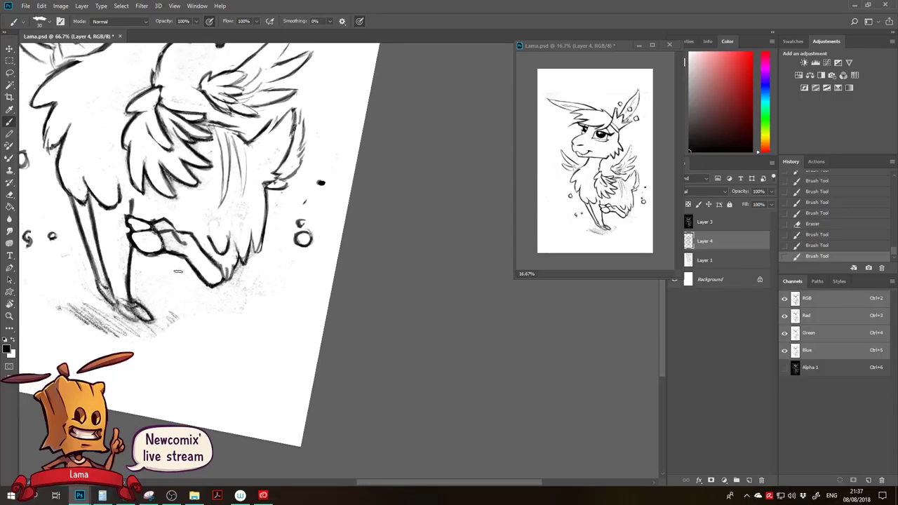
{"action": "key", "text": "l"}
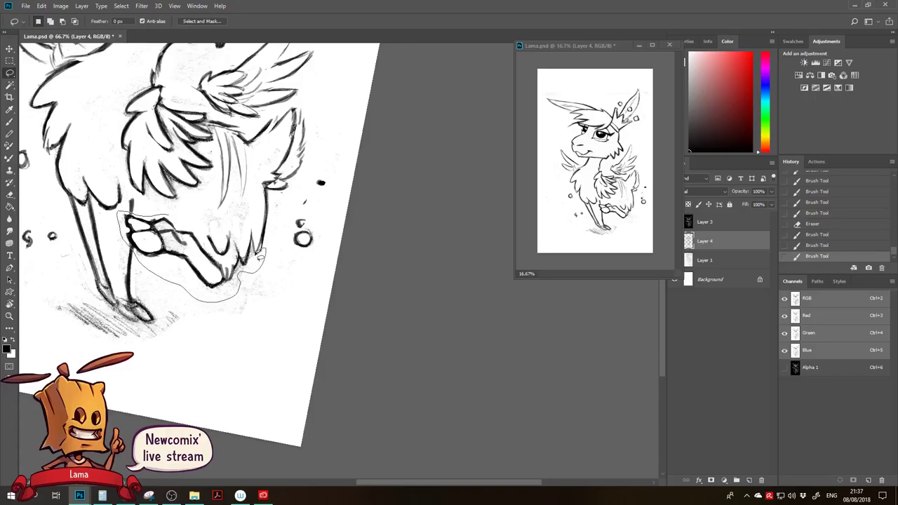
{"action": "left_click_drag", "start_coordinate": [246, 218], "coordinate": [173, 216]}
{"action": "key", "text": "ctrl+t"}
{"action": "left_click_drag", "start_coordinate": [286, 230], "coordinate": [272, 197]}
{"action": "mouse_move", "coordinate": [233, 225]}
{"action": "left_mouse_down"}
{"action": "mouse_move", "coordinate": [295, 249]}
{"action": "mouse_move", "coordinate": [293, 261]}
{"action": "mouse_move", "coordinate": [254, 225]}
{"action": "mouse_move", "coordinate": [219, 242]}
{"action": "left_mouse_up"}
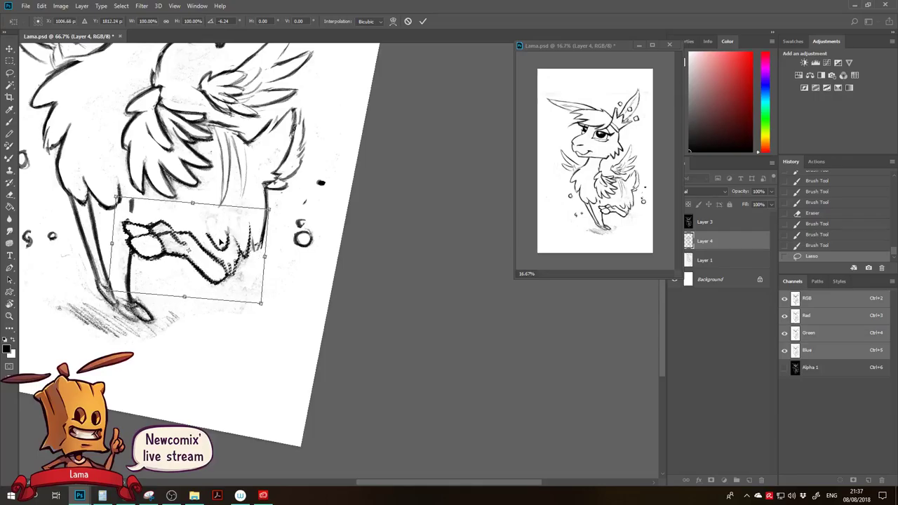
{"action": "left_click_drag", "start_coordinate": [221, 233], "coordinate": [214, 226]}
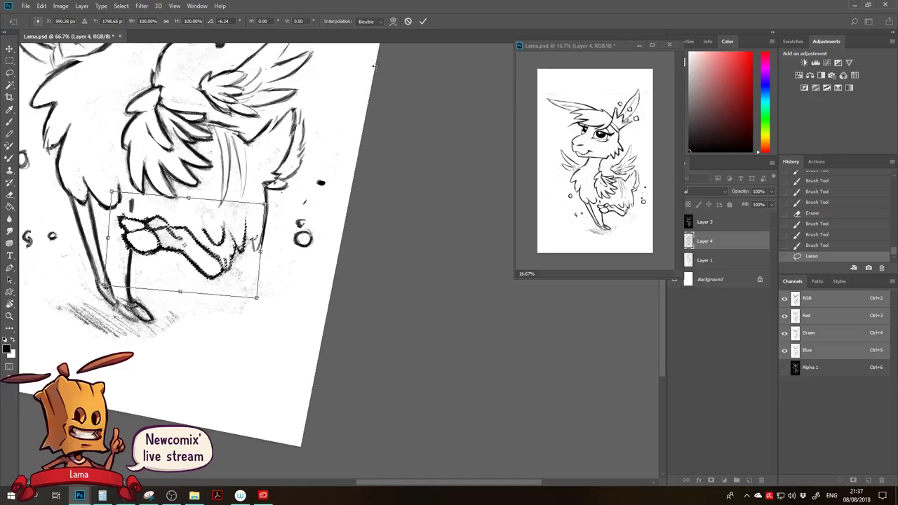
{"action": "left_click", "coordinate": [408, 21]}
{"action": "key", "text": "ctrl+d"}
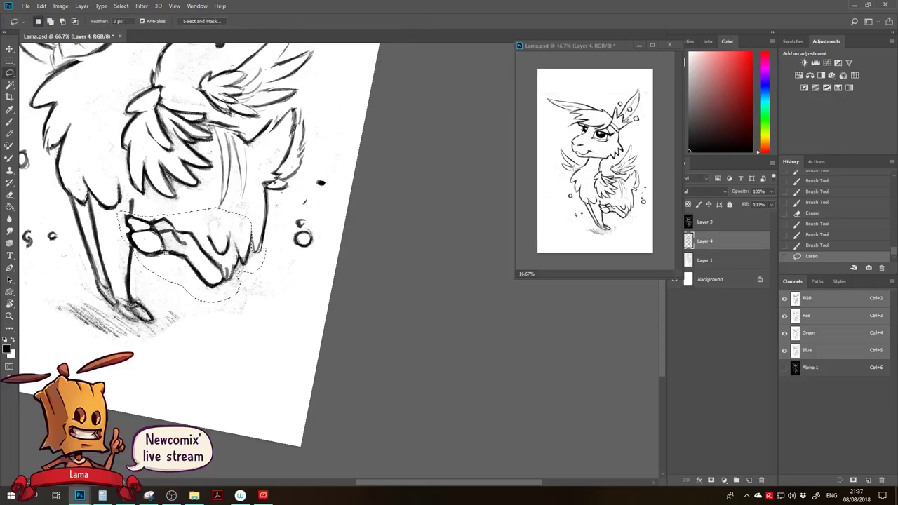
Erase the rough feet of the standing legs and redraw them as larger cloven hooves with clean outlines.
{"action": "key", "text": "e"}
{"action": "mouse_move", "coordinate": [127, 314]}
{"action": "left_mouse_down"}
{"action": "mouse_move", "coordinate": [140, 317]}
{"action": "mouse_move", "coordinate": [133, 306]}
{"action": "mouse_move", "coordinate": [152, 319]}
{"action": "mouse_move", "coordinate": [106, 302]}
{"action": "left_mouse_up"}
{"action": "key", "text": "b"}
{"action": "mouse_move", "coordinate": [101, 291]}
{"action": "left_mouse_down"}
{"action": "mouse_move", "coordinate": [113, 311]}
{"action": "mouse_move", "coordinate": [112, 302]}
{"action": "left_mouse_up"}
{"action": "left_click_drag", "start_coordinate": [108, 299], "coordinate": [131, 328]}
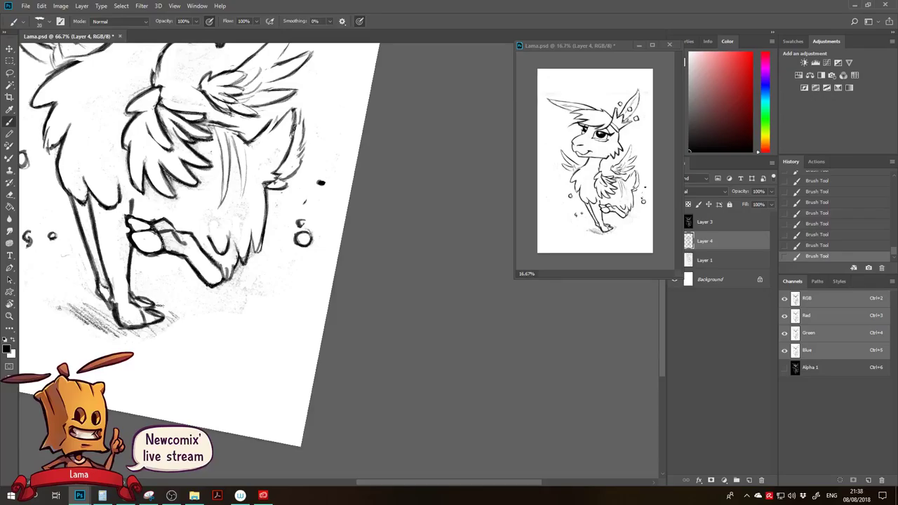
Extend the standing leg's inner line down to the hoof and erase the hatched ground shadow around the feet.
{"action": "key", "text": "e"}
{"action": "mouse_move", "coordinate": [136, 303]}
{"action": "left_mouse_down"}
{"action": "mouse_move", "coordinate": [130, 279]}
{"action": "mouse_move", "coordinate": [137, 303]}
{"action": "left_mouse_up"}
{"action": "key", "text": "b"}
{"action": "mouse_move", "coordinate": [129, 271]}
{"action": "left_mouse_down"}
{"action": "mouse_move", "coordinate": [133, 305]}
{"action": "mouse_move", "coordinate": [144, 308]}
{"action": "mouse_move", "coordinate": [129, 307]}
{"action": "left_mouse_up"}
{"action": "key", "text": "e"}
{"action": "mouse_move", "coordinate": [144, 336]}
{"action": "left_mouse_down"}
{"action": "mouse_move", "coordinate": [148, 346]}
{"action": "mouse_move", "coordinate": [213, 371]}
{"action": "mouse_move", "coordinate": [159, 342]}
{"action": "mouse_move", "coordinate": [183, 363]}
{"action": "mouse_move", "coordinate": [161, 360]}
{"action": "left_mouse_up"}
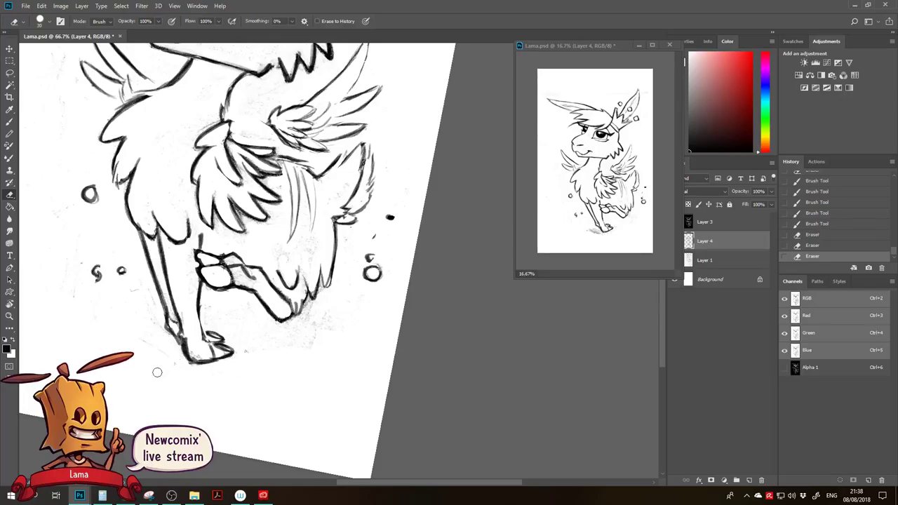
Flip the canvas horizontally and examine the whole drawing's proportions in mirror view.
{"action": "key", "text": "z"}
{"action": "key", "text": "r"}
{"action": "key", "text": "Escape"}
{"action": "key", "text": "ctrl+shift+h"}
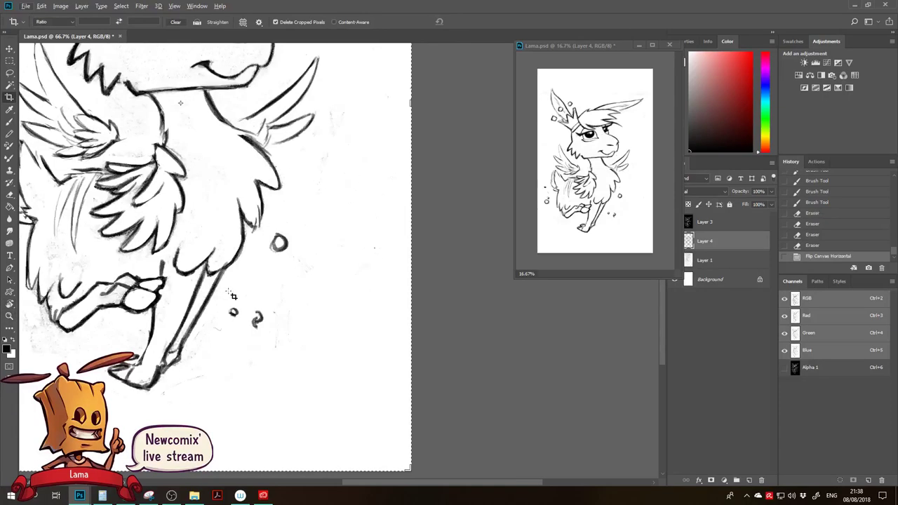
{"action": "key", "text": "z"}
{"action": "left_click", "coordinate": [220, 291], "text": "alt"}
{"action": "left_click_drag", "start_coordinate": [208, 294], "coordinate": [239, 353]}
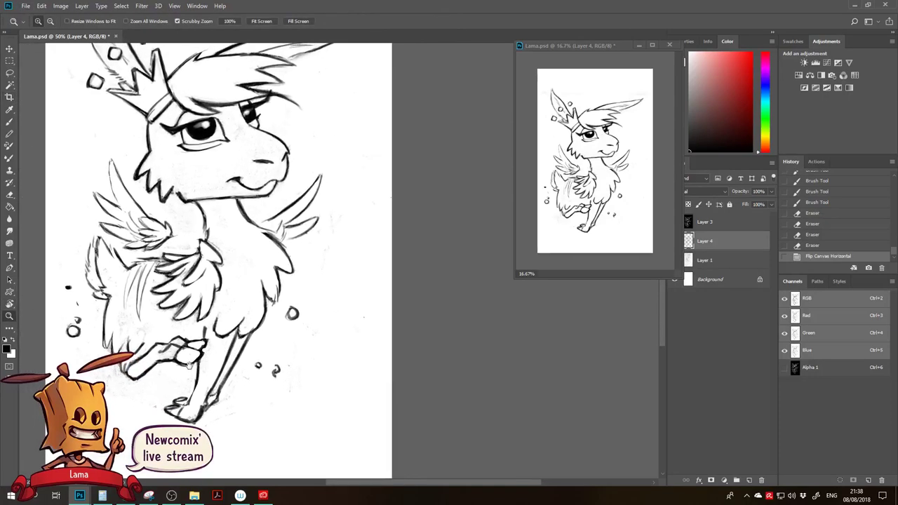
{"action": "left_click", "coordinate": [202, 322], "text": "alt"}
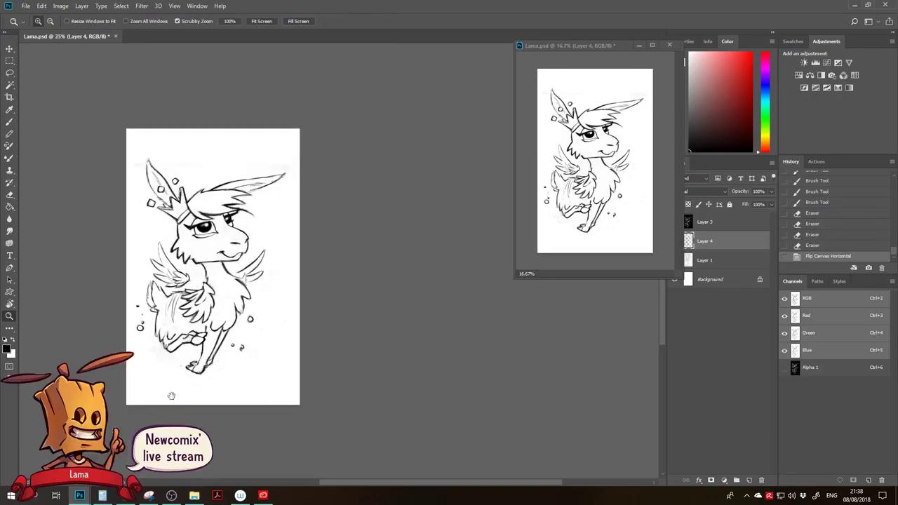
{"action": "key", "text": "ctrl+z"}
{"action": "key", "text": "ctrl+z"}
Paint over the irises and old highlights of both eyes in solid black.
{"action": "left_click", "coordinate": [208, 228]}
{"action": "left_click", "coordinate": [215, 225]}
{"action": "key", "text": "e"}
{"action": "key", "text": "b"}
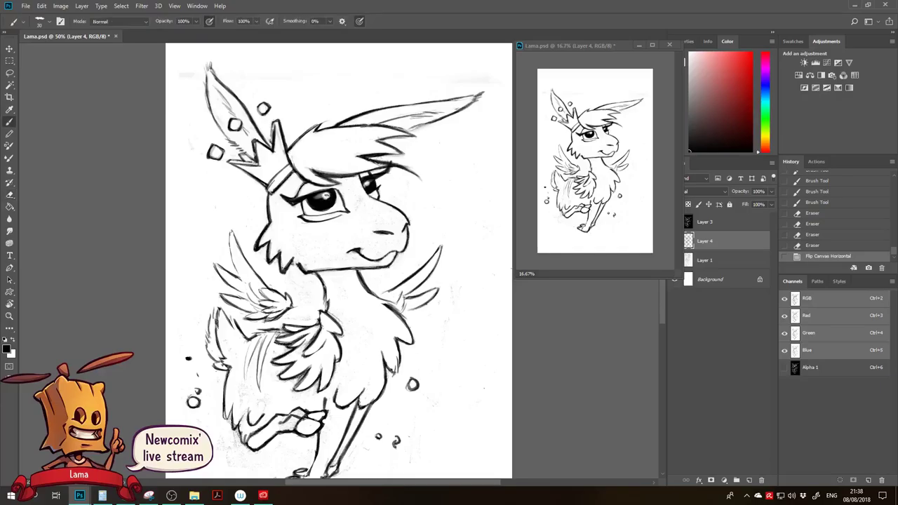
{"action": "left_click_drag", "start_coordinate": [320, 200], "coordinate": [333, 197]}
{"action": "left_click_drag", "start_coordinate": [321, 200], "coordinate": [370, 189]}
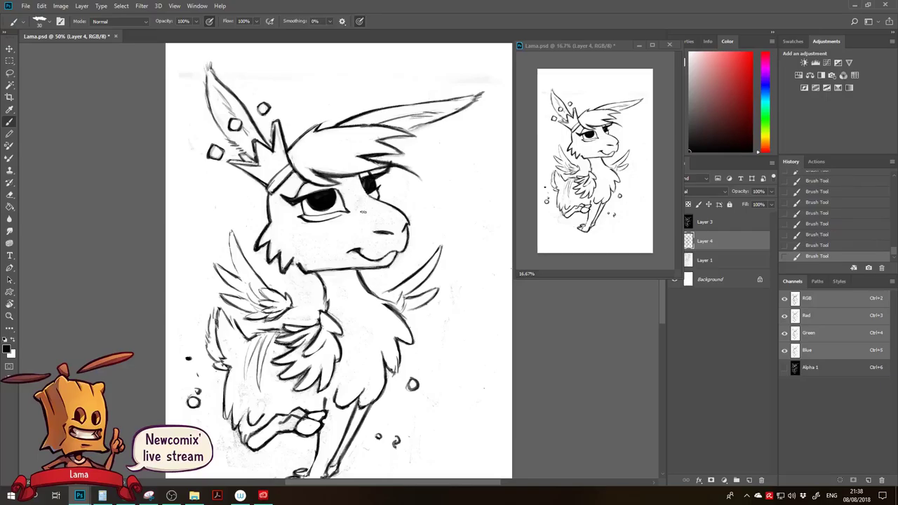
Erase the rough lower lid beneath the near eye and redraw the eye's lower outline.
{"action": "key", "text": "e"}
{"action": "left_click_drag", "start_coordinate": [338, 220], "coordinate": [305, 222]}
{"action": "mouse_move", "coordinate": [309, 219]}
{"action": "left_mouse_down"}
{"action": "mouse_move", "coordinate": [297, 215]}
{"action": "mouse_move", "coordinate": [351, 222]}
{"action": "mouse_move", "coordinate": [329, 210]}
{"action": "left_mouse_up"}
{"action": "mouse_move", "coordinate": [316, 216]}
{"action": "left_mouse_down"}
{"action": "mouse_move", "coordinate": [348, 211]}
{"action": "mouse_move", "coordinate": [299, 216]}
{"action": "left_mouse_up"}
{"action": "key", "text": "b"}
{"action": "key", "text": "e"}
{"action": "key", "text": "b"}
{"action": "left_click_drag", "start_coordinate": [309, 213], "coordinate": [298, 216]}
{"action": "left_click_drag", "start_coordinate": [307, 213], "coordinate": [297, 216]}
{"action": "left_click_drag", "start_coordinate": [336, 232], "coordinate": [259, 242]}
{"action": "key", "text": "e"}
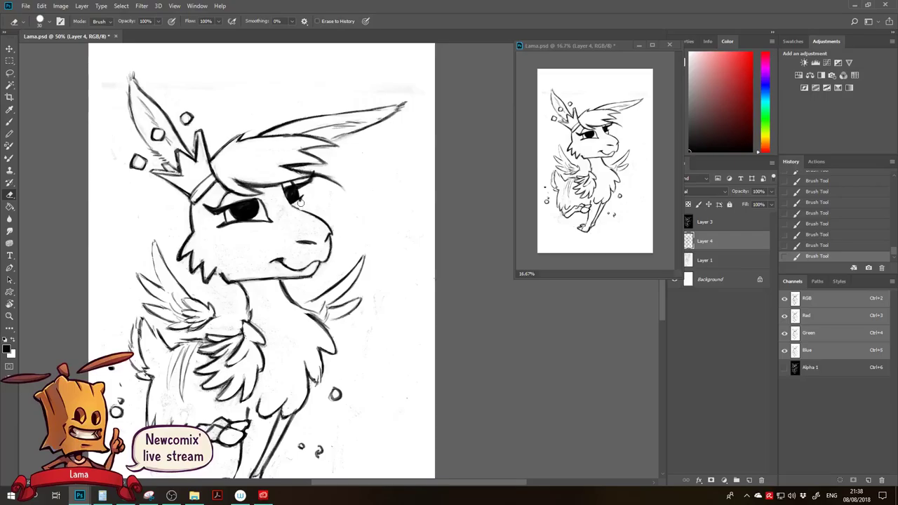
Redraw the lower edge and outer corner of the far eye with short, fine strokes.
{"action": "key", "text": "b"}
{"action": "left_click_drag", "start_coordinate": [295, 201], "coordinate": [301, 197]}
{"action": "left_click_drag", "start_coordinate": [295, 201], "coordinate": [299, 201]}
{"action": "left_click_drag", "start_coordinate": [301, 208], "coordinate": [298, 200]}
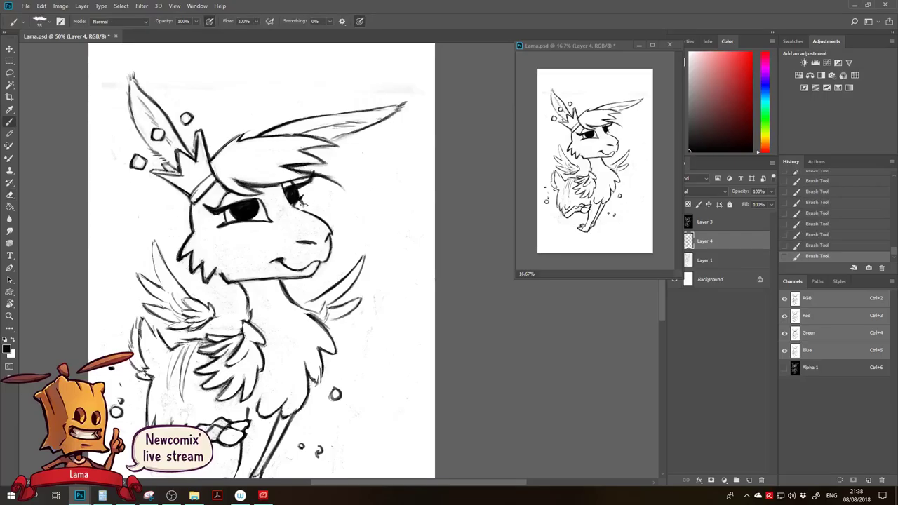
{"action": "key", "text": "e"}
{"action": "key", "text": "b"}
Erase a round white highlight into each pupil and check the eyes by flipping the canvas both ways.
{"action": "key", "text": "e"}
{"action": "left_click", "coordinate": [238, 208]}
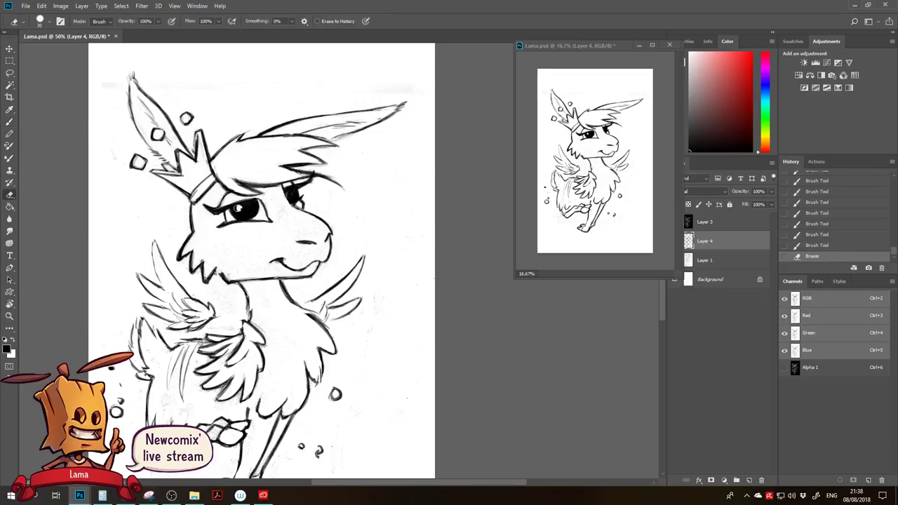
{"action": "left_click", "coordinate": [275, 207]}
{"action": "left_click_drag", "start_coordinate": [291, 194], "coordinate": [295, 201]}
{"action": "key", "text": "ctrl+z"}
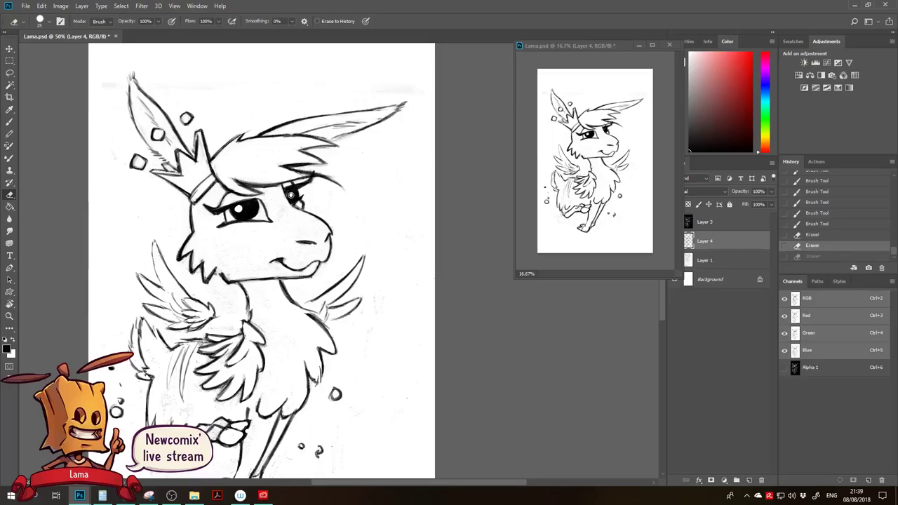
{"action": "left_click", "coordinate": [291, 195]}
{"action": "key", "text": "ctrl+z"}
{"action": "left_click", "coordinate": [291, 195]}
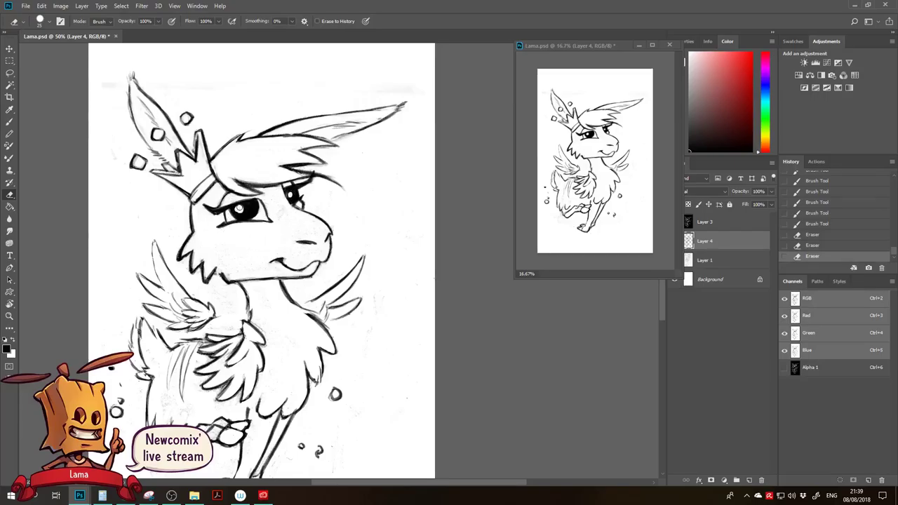
{"action": "left_click", "coordinate": [238, 209]}
{"action": "key", "text": "ctrl+shift+h"}
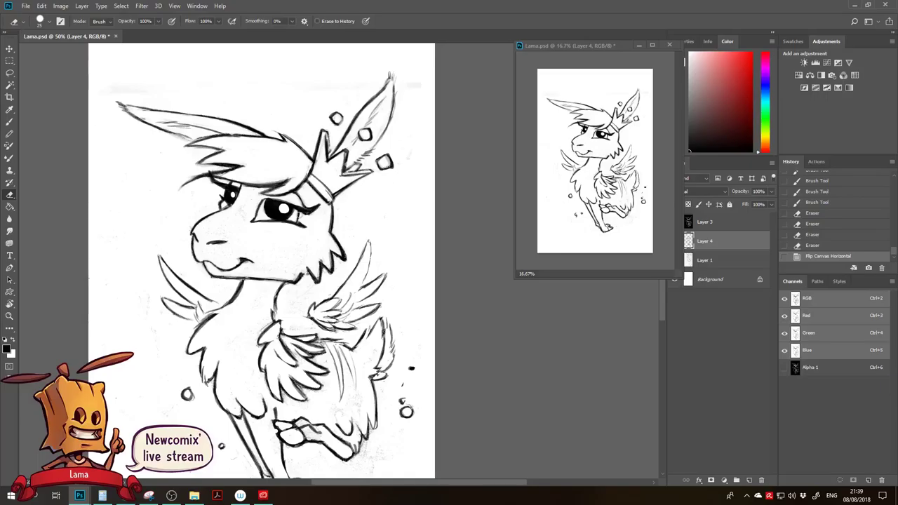
{"action": "key", "text": "h"}
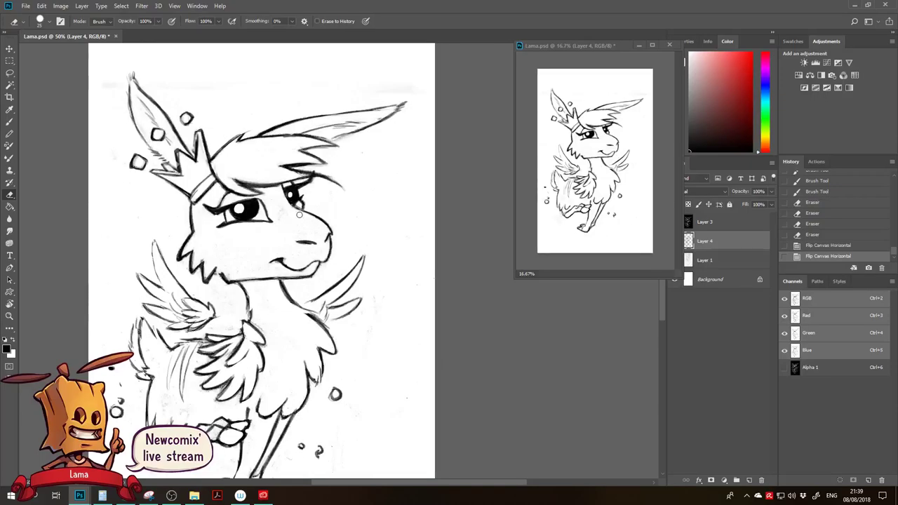
Select the long ear behind the hair, rotate it -7.38°, narrow it to 88.69% width and reposition it against the head.
{"action": "key", "text": "l"}
{"action": "mouse_move", "coordinate": [415, 98]}
{"action": "left_mouse_down"}
{"action": "mouse_move", "coordinate": [376, 85]}
{"action": "mouse_move", "coordinate": [284, 101]}
{"action": "mouse_move", "coordinate": [254, 139]}
{"action": "mouse_move", "coordinate": [322, 137]}
{"action": "mouse_move", "coordinate": [343, 146]}
{"action": "mouse_move", "coordinate": [420, 124]}
{"action": "mouse_move", "coordinate": [386, 63]}
{"action": "left_mouse_up"}
{"action": "key", "text": "ctrl+t"}
{"action": "left_click_drag", "start_coordinate": [356, 118], "coordinate": [349, 103]}
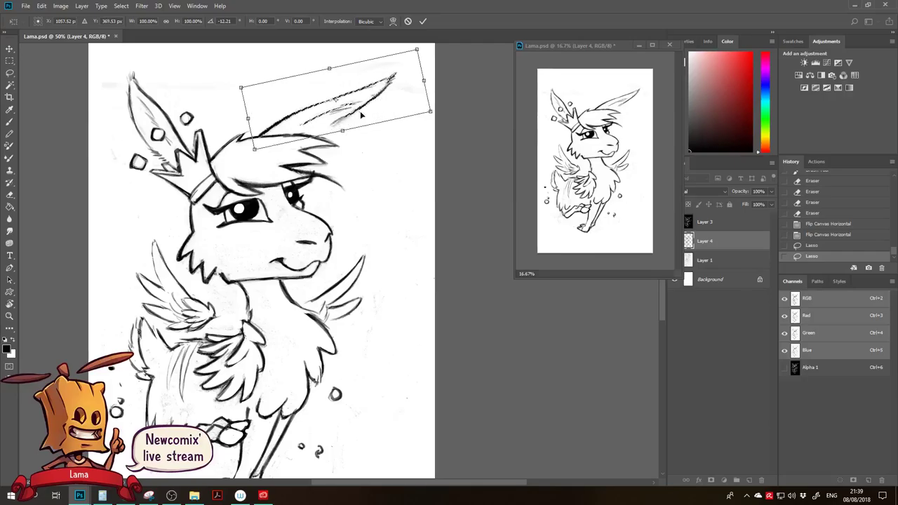
{"action": "left_click_drag", "start_coordinate": [424, 80], "coordinate": [430, 110]}
{"action": "mouse_move", "coordinate": [355, 87]}
{"action": "left_mouse_down"}
{"action": "mouse_move", "coordinate": [359, 99]}
{"action": "mouse_move", "coordinate": [351, 97]}
{"action": "left_mouse_up"}
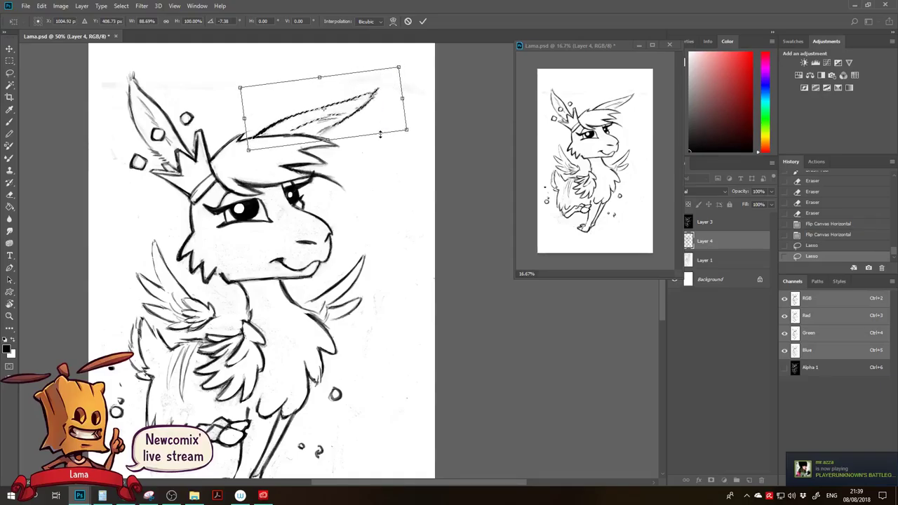
{"action": "key", "text": "Return"}
{"action": "key", "text": "ctrl+d"}
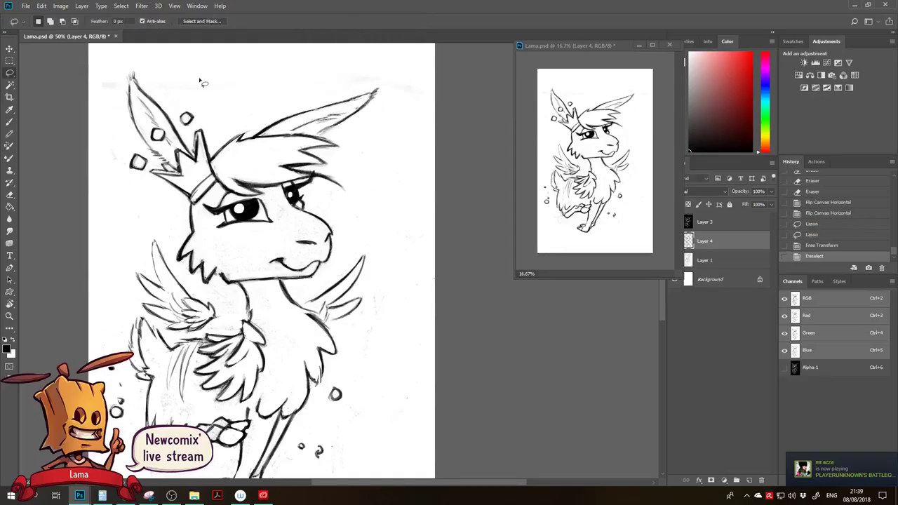
Select the ear behind the crown, rotate it -7.37° and shift it outward from the head.
{"action": "mouse_move", "coordinate": [138, 56]}
{"action": "left_mouse_down"}
{"action": "mouse_move", "coordinate": [130, 130]}
{"action": "mouse_move", "coordinate": [162, 163]}
{"action": "mouse_move", "coordinate": [172, 160]}
{"action": "mouse_move", "coordinate": [172, 144]}
{"action": "mouse_move", "coordinate": [196, 153]}
{"action": "mouse_move", "coordinate": [160, 73]}
{"action": "mouse_move", "coordinate": [140, 56]}
{"action": "left_mouse_up"}
{"action": "key", "text": "ctrl+t"}
{"action": "left_click_drag", "start_coordinate": [141, 100], "coordinate": [134, 90]}
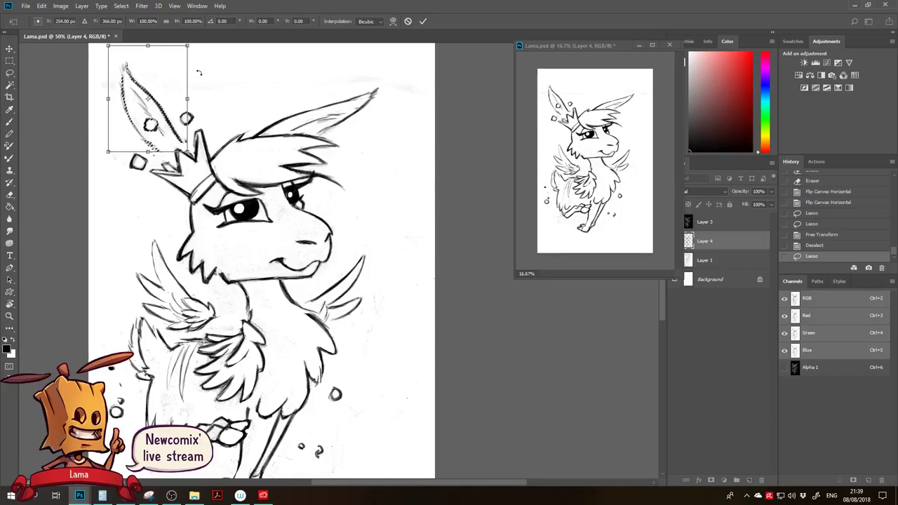
{"action": "left_click_drag", "start_coordinate": [191, 77], "coordinate": [157, 122]}
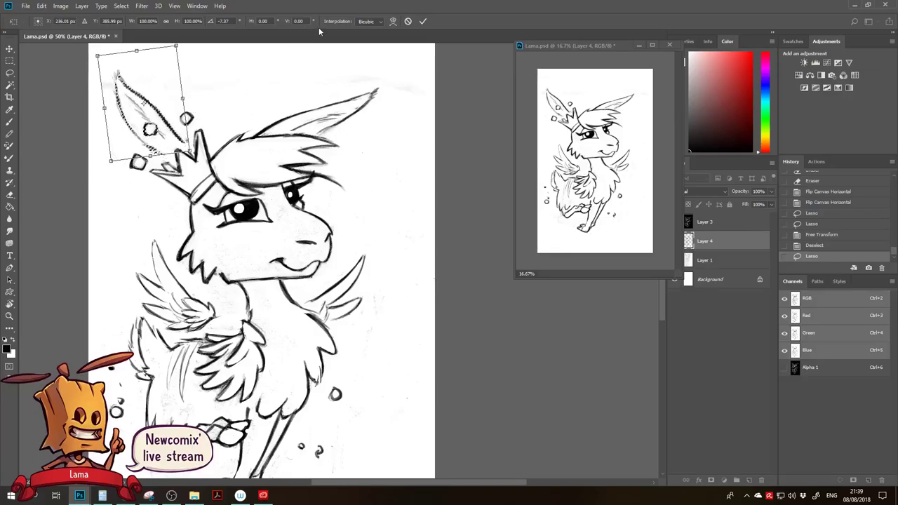
{"action": "left_click", "coordinate": [424, 22]}
{"action": "key", "text": "ctrl+d"}
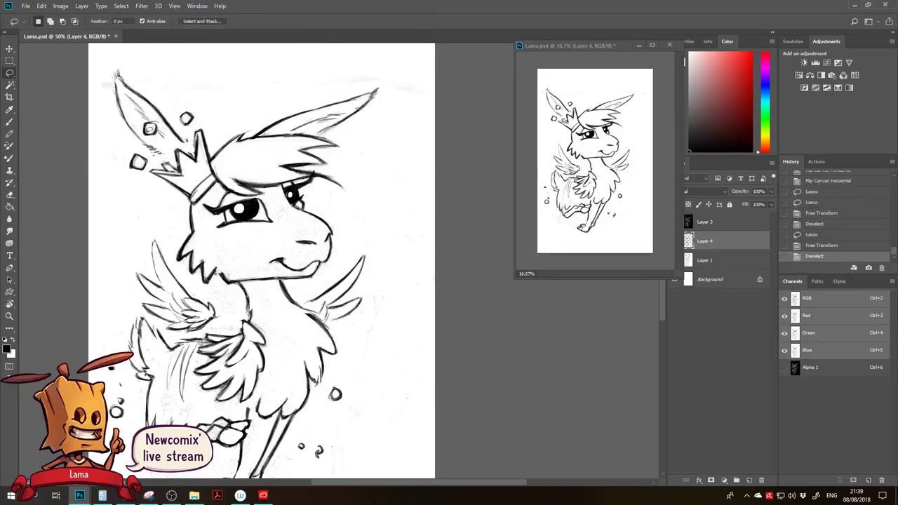
Select the floating gems one by one and move each closer to the tip of a crown point.
{"action": "mouse_move", "coordinate": [147, 141]}
{"action": "left_mouse_down"}
{"action": "mouse_move", "coordinate": [164, 129]}
{"action": "mouse_move", "coordinate": [155, 124]}
{"action": "mouse_move", "coordinate": [175, 147]}
{"action": "mouse_move", "coordinate": [168, 140]}
{"action": "mouse_move", "coordinate": [133, 171]}
{"action": "mouse_move", "coordinate": [154, 158]}
{"action": "mouse_move", "coordinate": [148, 165]}
{"action": "left_mouse_up"}
{"action": "key", "text": "v"}
{"action": "key", "text": "l"}
{"action": "key", "text": "v"}
{"action": "key", "text": "l"}
{"action": "mouse_move", "coordinate": [198, 121]}
{"action": "left_mouse_down"}
{"action": "mouse_move", "coordinate": [179, 128]}
{"action": "mouse_move", "coordinate": [198, 121]}
{"action": "left_mouse_up"}
{"action": "key", "text": "v"}
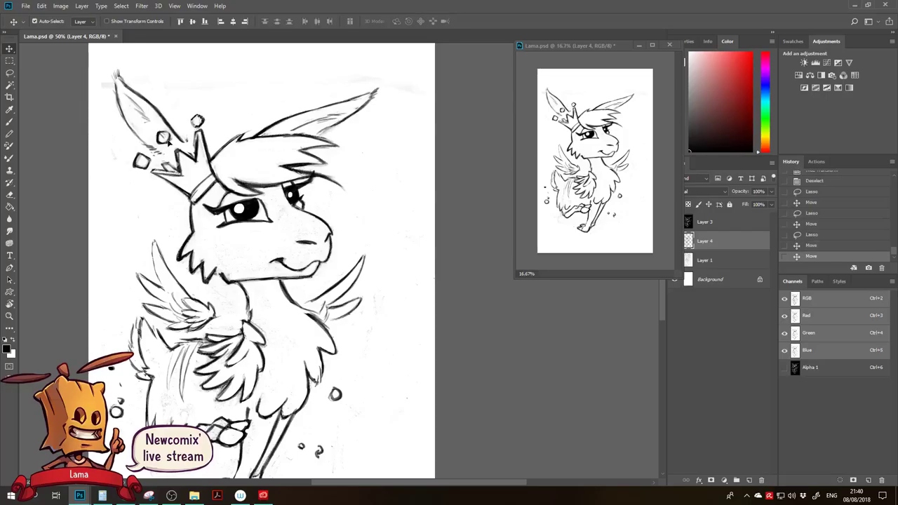
Select the outermost floating gem, nudge it into place off the crown's side point and clear the selection.
{"action": "key", "text": "l"}
{"action": "mouse_move", "coordinate": [148, 156]}
{"action": "left_mouse_down"}
{"action": "mouse_move", "coordinate": [134, 155]}
{"action": "mouse_move", "coordinate": [151, 168]}
{"action": "mouse_move", "coordinate": [149, 156]}
{"action": "mouse_move", "coordinate": [144, 167]}
{"action": "mouse_move", "coordinate": [154, 146]}
{"action": "left_mouse_up"}
{"action": "key", "text": "v"}
{"action": "key", "text": "ctrl+d"}
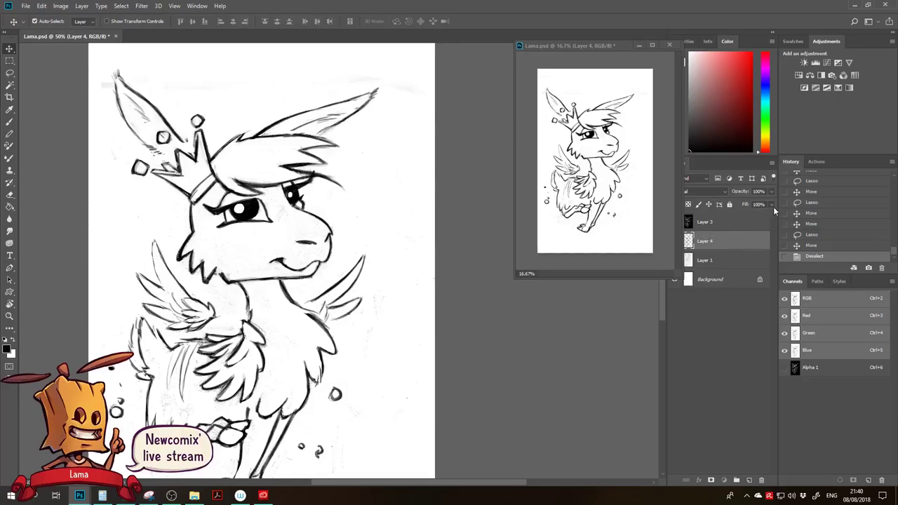
Lower Layer 4's fill to 67% and add a new layer above it.
{"action": "left_click_drag", "start_coordinate": [762, 217], "coordinate": [756, 220]}
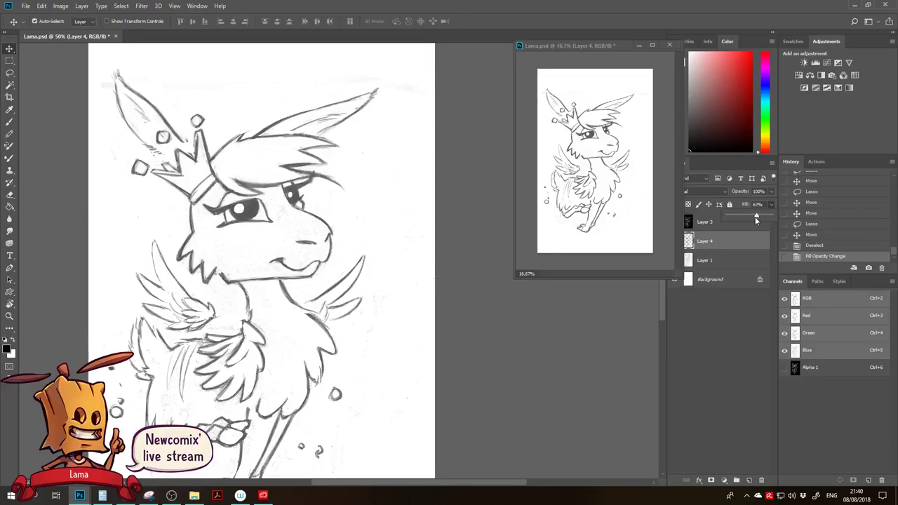
{"action": "left_click", "coordinate": [748, 480]}
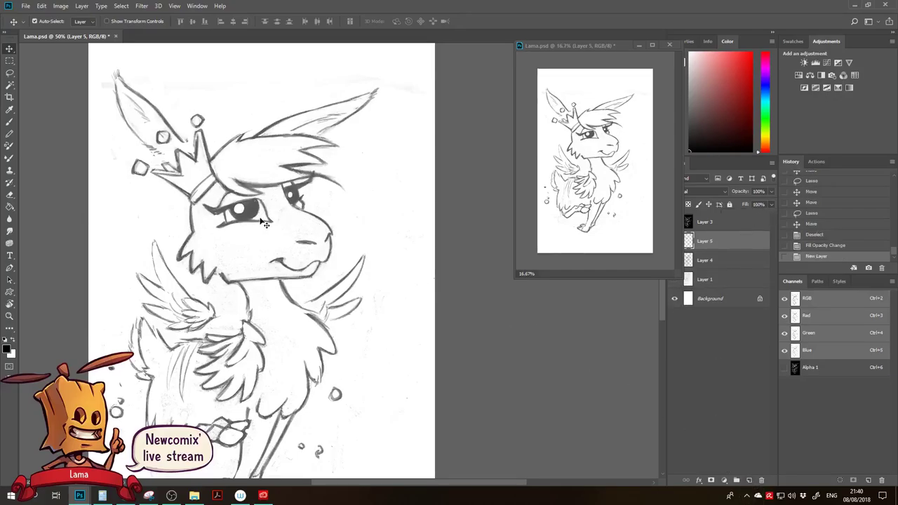
Set up the INK 100 px brush preset at size 10 with a dark maroon foreground colour for inking the head.
{"action": "key", "text": "b"}
{"action": "right_click", "coordinate": [261, 223]}
{"action": "left_click", "coordinate": [302, 198]}
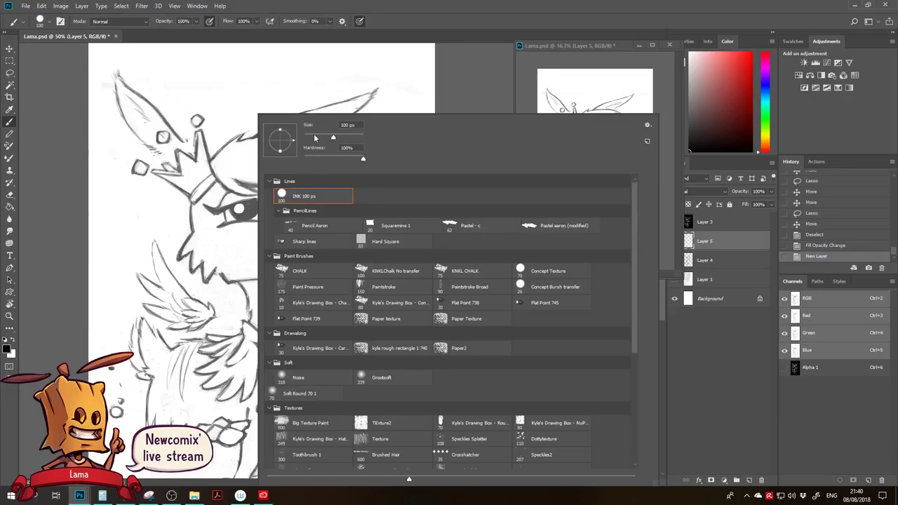
{"action": "left_click", "coordinate": [210, 233]}
{"action": "key", "text": "ctrl+z"}
{"action": "left_click", "coordinate": [740, 129]}
{"action": "key", "text": "ctrl+space"}
{"action": "left_click", "coordinate": [234, 202], "text": "ctrl"}
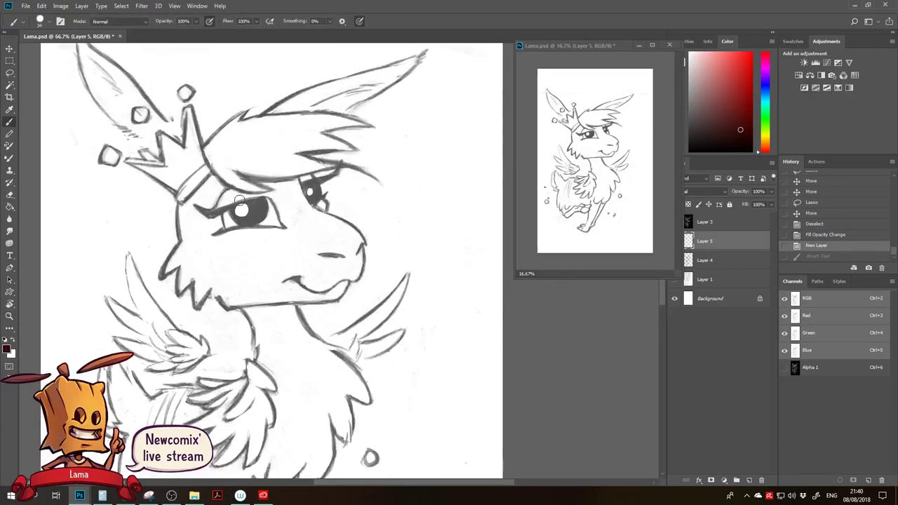
{"action": "key", "text": "ctrl+space"}
{"action": "left_click", "coordinate": [247, 199], "text": "ctrl"}
{"action": "key", "text": "b"}
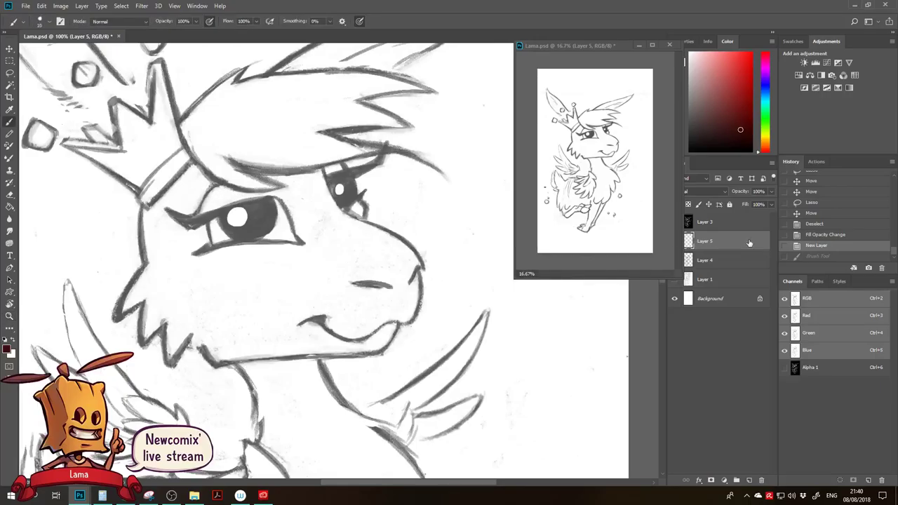
Reduce Layer 4's fill to 45% and rename the layer Sketch.
{"action": "left_click", "coordinate": [737, 259]}
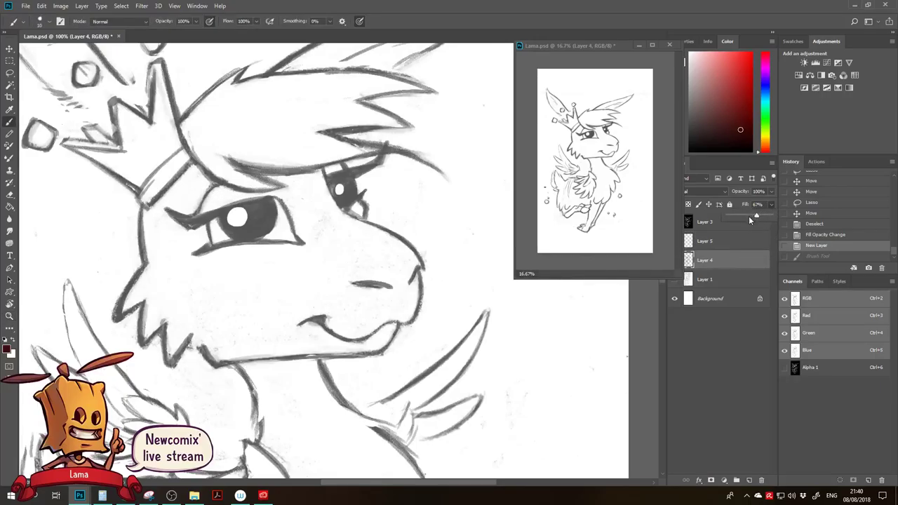
{"action": "left_click_drag", "start_coordinate": [748, 216], "coordinate": [737, 216]}
{"action": "double_click", "coordinate": [707, 260]}
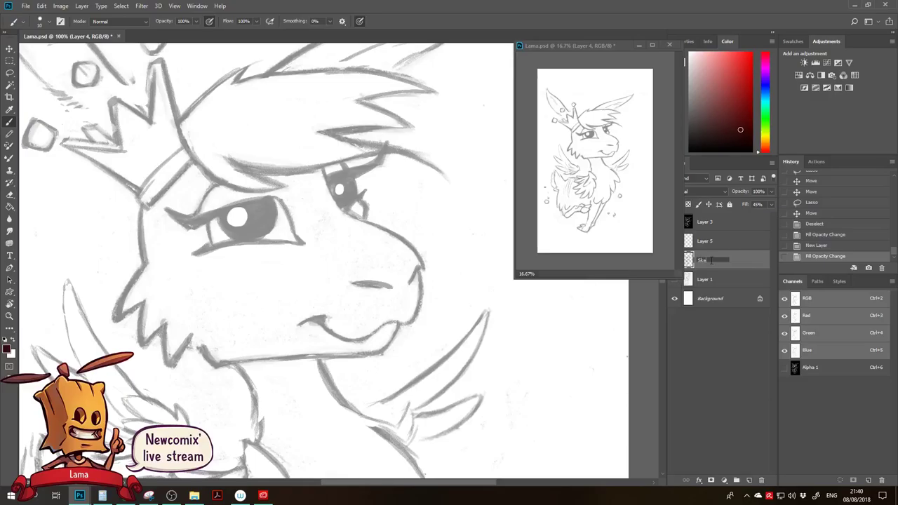
{"action": "key", "text": "Return"}
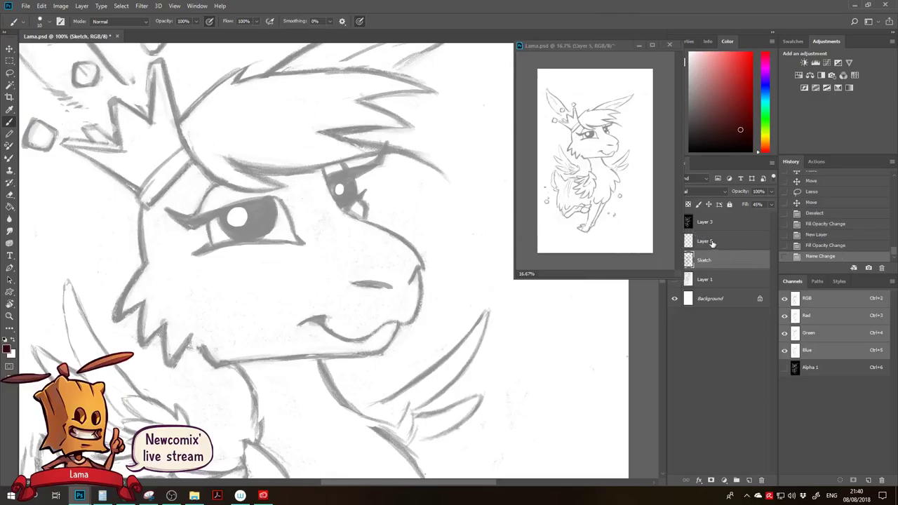
Rename Layer 5 as Lines.
{"action": "double_click", "coordinate": [707, 241]}
{"action": "type", "text": "Lines"}
{"action": "key", "text": "Return"}
Ink the near eye's lid crease and its pointed outer lash on the Lines layer, redoing unsatisfactory strokes.
{"action": "left_click_drag", "start_coordinate": [212, 189], "coordinate": [201, 212]}
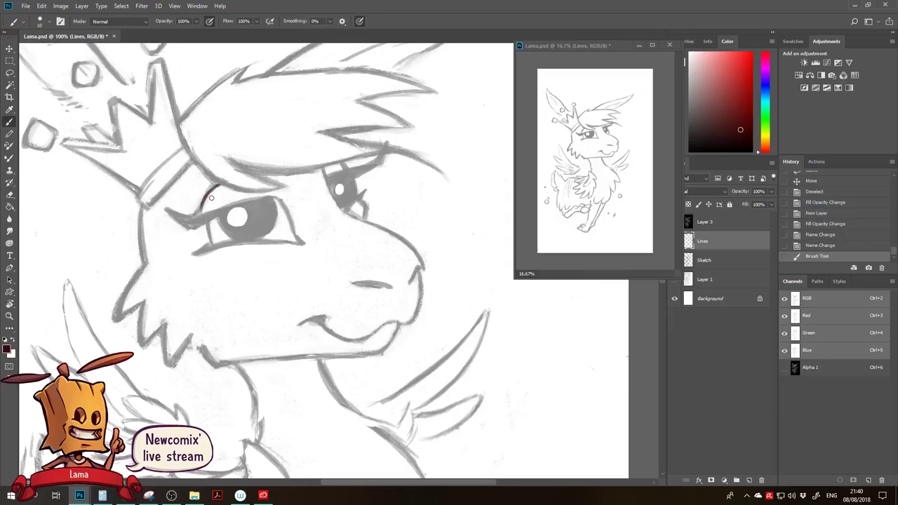
{"action": "key", "text": "ctrl+z"}
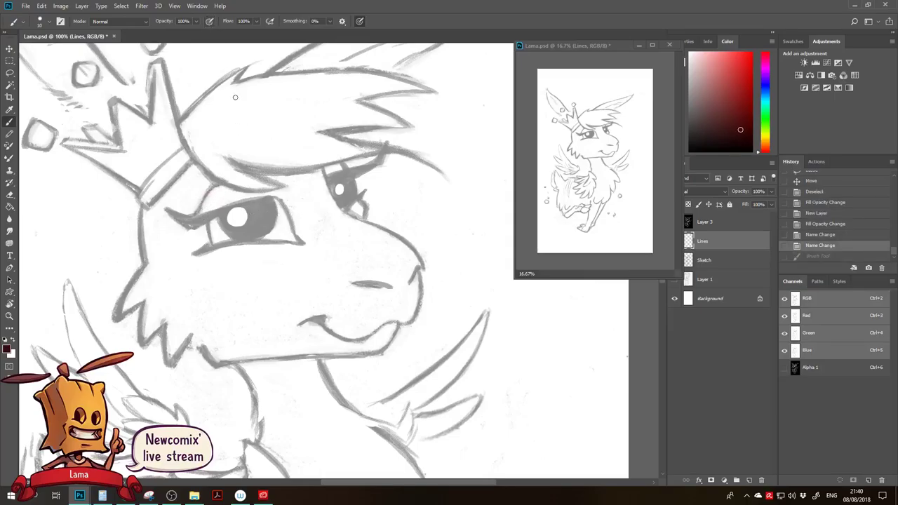
{"action": "mouse_move", "coordinate": [216, 187]}
{"action": "left_mouse_down"}
{"action": "mouse_move", "coordinate": [187, 223]}
{"action": "mouse_move", "coordinate": [268, 195]}
{"action": "left_mouse_up"}
{"action": "key", "text": "ctrl+z"}
{"action": "key", "text": "ctrl+alt+z"}
{"action": "key", "text": "ctrl+alt+z"}
{"action": "key", "text": "ctrl+alt+z"}
{"action": "key", "text": "bracketright"}
{"action": "key", "text": "bracketright"}
{"action": "left_click", "coordinate": [231, 228]}
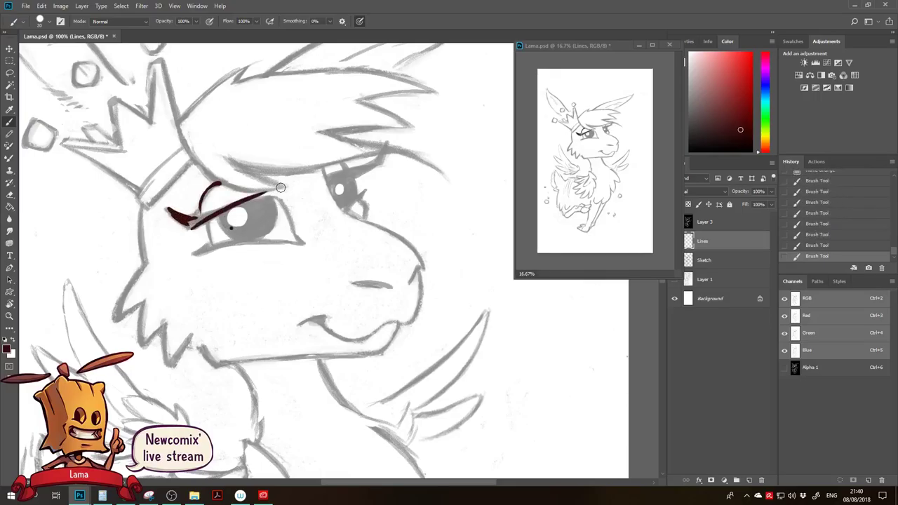
Redraw the near eye's upper lid with a size 15 brush as a thick, gently curved line joining the outer lash.
{"action": "key", "text": "ctrl+z"}
{"action": "key", "text": "bracketleft"}
{"action": "left_click_drag", "start_coordinate": [193, 225], "coordinate": [275, 198]}
{"action": "key", "text": "ctrl+z"}
{"action": "left_click_drag", "start_coordinate": [192, 224], "coordinate": [270, 199]}
{"action": "left_click_drag", "start_coordinate": [194, 222], "coordinate": [271, 200]}
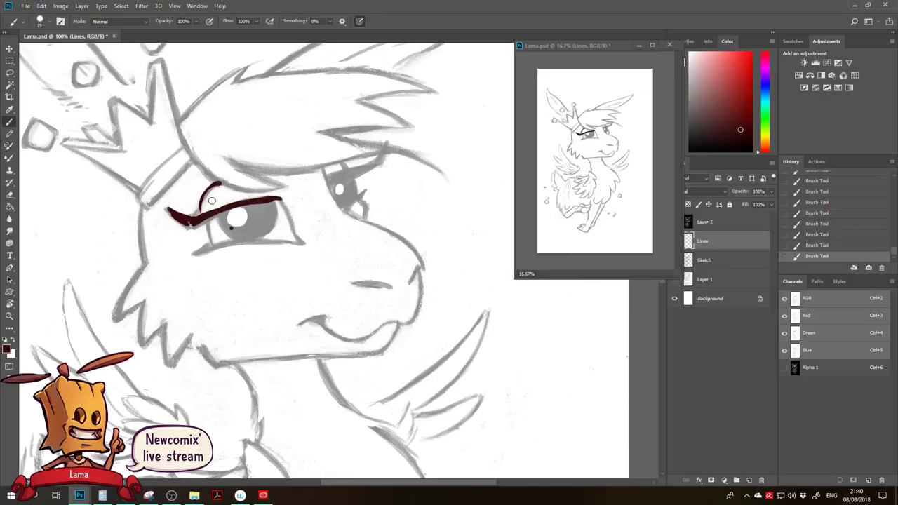
{"action": "key", "text": "ctrl+z"}
{"action": "key", "text": "ctrl+z"}
Ink the near eye's outer edge and lower lid, and erase the stray dot below the lid.
{"action": "mouse_move", "coordinate": [208, 218]}
{"action": "left_mouse_down"}
{"action": "mouse_move", "coordinate": [211, 240]}
{"action": "mouse_move", "coordinate": [211, 224]}
{"action": "mouse_move", "coordinate": [215, 244]}
{"action": "mouse_move", "coordinate": [218, 237]}
{"action": "mouse_move", "coordinate": [195, 253]}
{"action": "left_mouse_up"}
{"action": "key", "text": "ctrl+z"}
{"action": "left_click_drag", "start_coordinate": [249, 239], "coordinate": [296, 242]}
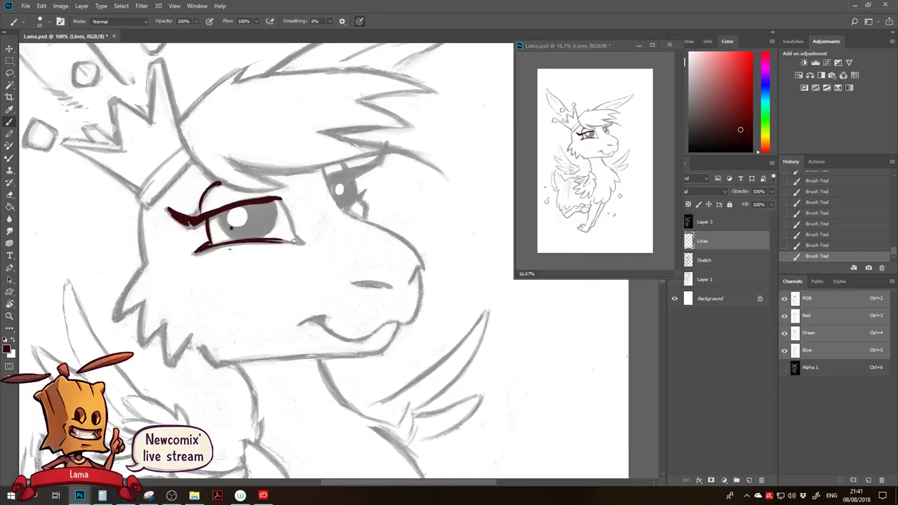
{"action": "key", "text": "ctrl+z"}
{"action": "left_click_drag", "start_coordinate": [209, 245], "coordinate": [289, 240]}
{"action": "key", "text": "e"}
{"action": "left_click", "coordinate": [230, 249]}
Outline both sides of the near eye's iris between the lids, retrying the curves until they follow the sketch.
{"action": "key", "text": "b"}
{"action": "left_click_drag", "start_coordinate": [216, 215], "coordinate": [230, 232]}
{"action": "key", "text": "ctrl+z"}
{"action": "key", "text": "ctrl+z"}
{"action": "key", "text": "ctrl+z"}
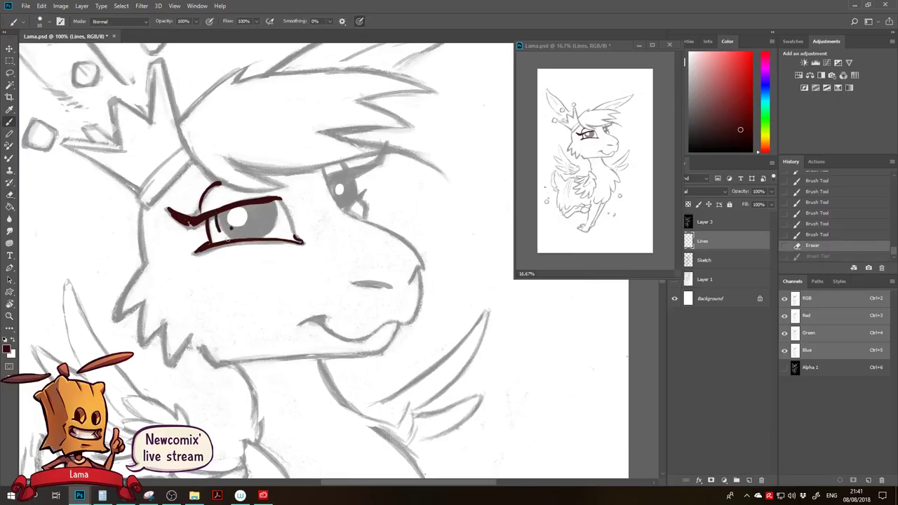
{"action": "key", "text": "ctrl+z"}
{"action": "key", "text": "ctrl+z"}
{"action": "key", "text": "ctrl+z"}
{"action": "key", "text": "ctrl+z"}
{"action": "key", "text": "ctrl+z"}
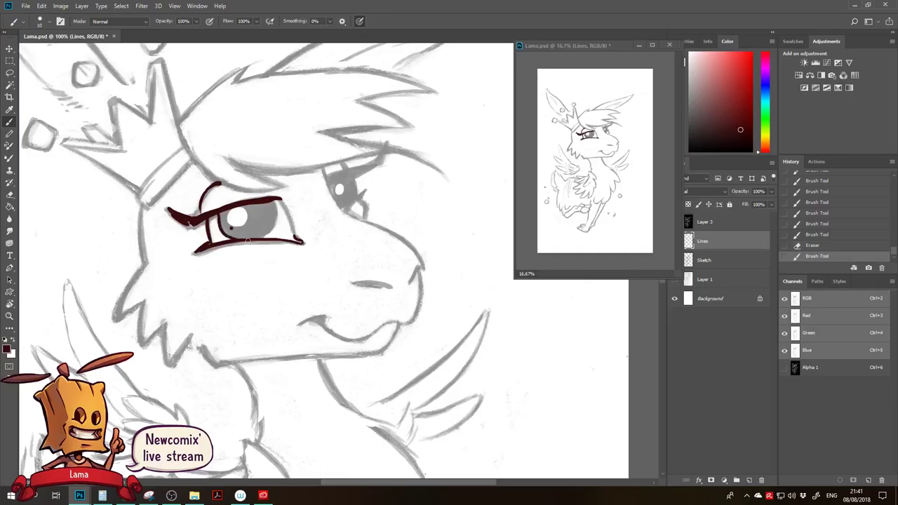
{"action": "left_click_drag", "start_coordinate": [219, 217], "coordinate": [245, 239]}
{"action": "key", "text": "ctrl+z"}
{"action": "key", "text": "ctrl+z"}
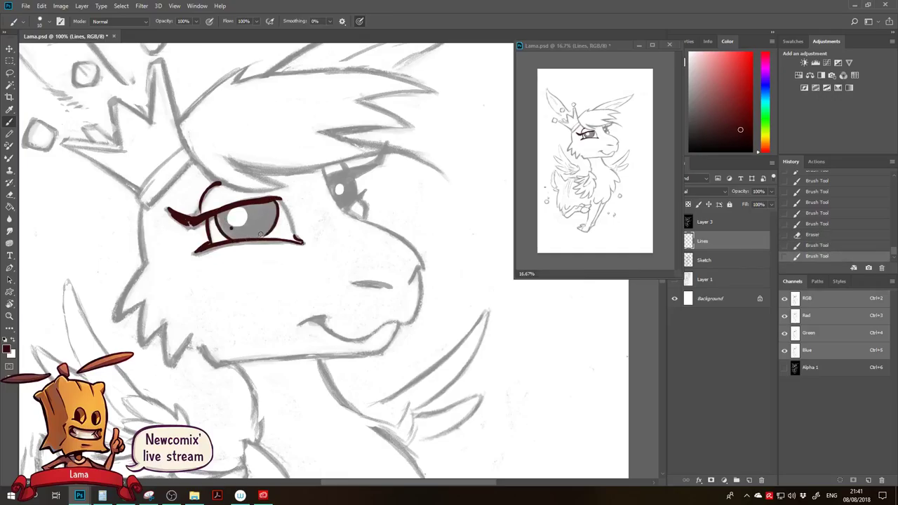
Outline the round highlight in the near iris, close the iris's lower edge and thicken the outer lash.
{"action": "key", "text": "e"}
{"action": "left_click_drag", "start_coordinate": [230, 221], "coordinate": [247, 218]}
{"action": "key", "text": "b"}
{"action": "mouse_move", "coordinate": [243, 208]}
{"action": "left_mouse_down"}
{"action": "mouse_move", "coordinate": [245, 224]}
{"action": "mouse_move", "coordinate": [264, 212]}
{"action": "left_mouse_up"}
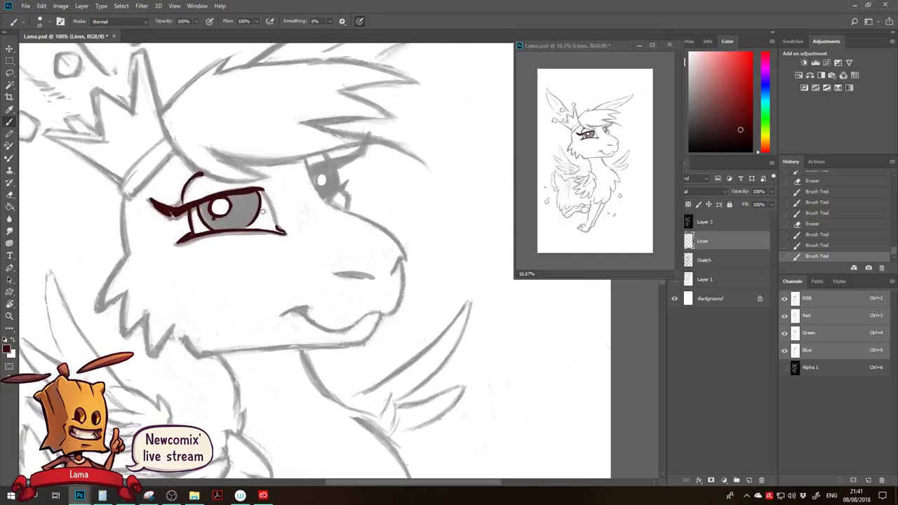
{"action": "key", "text": "c"}
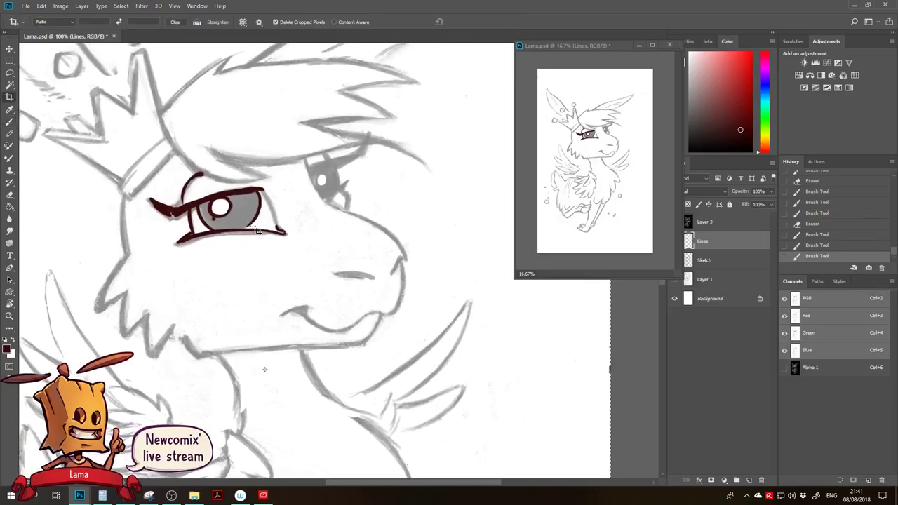
{"action": "key", "text": "b"}
{"action": "mouse_move", "coordinate": [250, 223]}
{"action": "left_mouse_down"}
{"action": "mouse_move", "coordinate": [256, 231]}
{"action": "mouse_move", "coordinate": [236, 230]}
{"action": "left_mouse_up"}
{"action": "left_click_drag", "start_coordinate": [167, 210], "coordinate": [158, 206]}
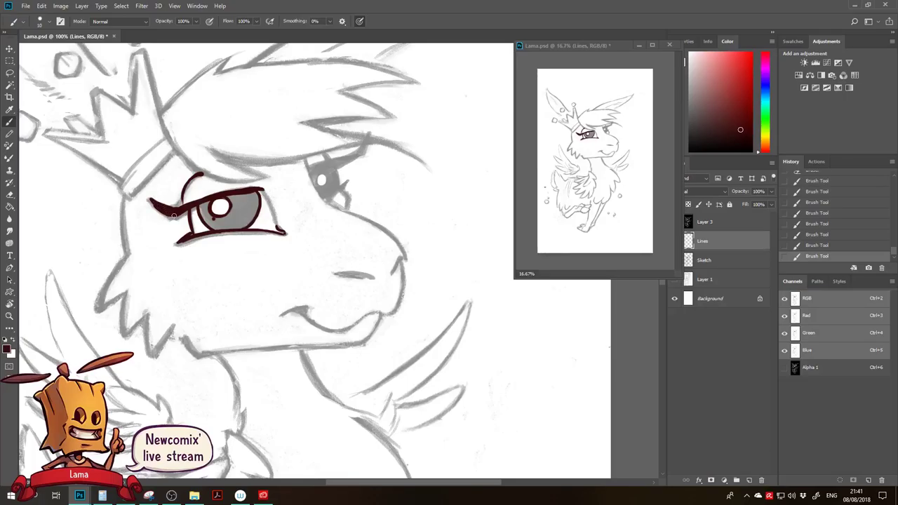
Refine the near eye's crease and taper the ends and edges of the crease, lash and upper lid with a smaller eraser.
{"action": "key", "text": "ctrl+space"}
{"action": "left_click", "coordinate": [153, 205]}
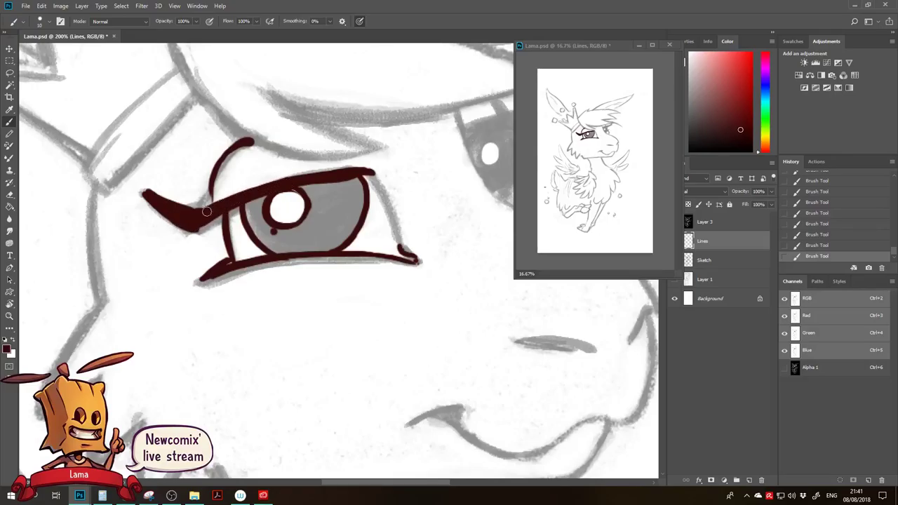
{"action": "left_click_drag", "start_coordinate": [229, 153], "coordinate": [212, 201]}
{"action": "key", "text": "e"}
{"action": "left_click_drag", "start_coordinate": [262, 138], "coordinate": [236, 167]}
{"action": "key", "text": "bracketleft"}
{"action": "key", "text": "bracketleft"}
{"action": "left_click_drag", "start_coordinate": [142, 184], "coordinate": [201, 204]}
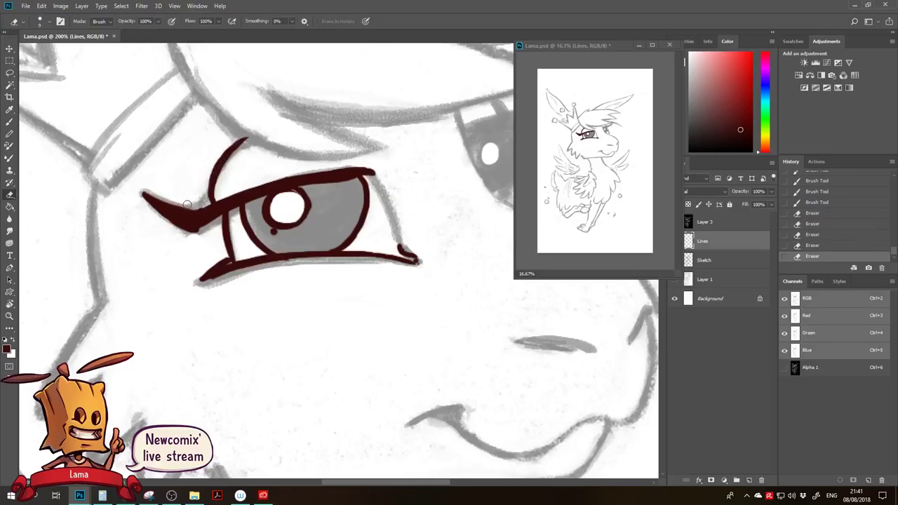
{"action": "left_click_drag", "start_coordinate": [356, 180], "coordinate": [309, 188]}
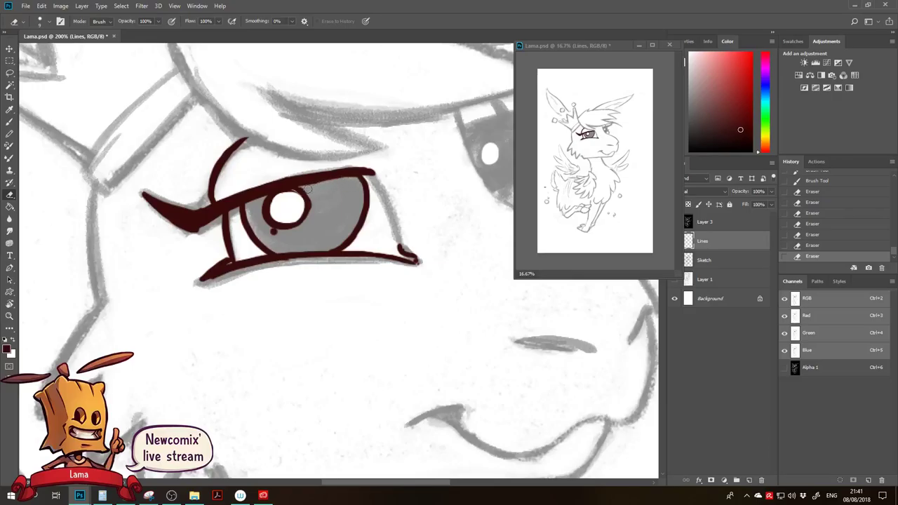
Ink the near eye's inner edge from the upper lid down to the pointed tear-duct corner.
{"action": "key", "text": "b"}
{"action": "key", "text": "r"}
{"action": "mouse_move", "coordinate": [411, 140]}
{"action": "left_mouse_down"}
{"action": "mouse_move", "coordinate": [204, 138]}
{"action": "mouse_move", "coordinate": [184, 171]}
{"action": "left_mouse_up"}
{"action": "mouse_move", "coordinate": [324, 200]}
{"action": "left_mouse_down"}
{"action": "mouse_move", "coordinate": [260, 220]}
{"action": "mouse_move", "coordinate": [250, 233]}
{"action": "left_mouse_up"}
{"action": "left_click_drag", "start_coordinate": [295, 203], "coordinate": [257, 225]}
{"action": "left_click_drag", "start_coordinate": [303, 203], "coordinate": [250, 234]}
Ink the far eye's front edge and its thick upper lid ending in an upturned lash.
{"action": "key", "text": "r"}
{"action": "mouse_move", "coordinate": [286, 187]}
{"action": "left_mouse_down"}
{"action": "mouse_move", "coordinate": [360, 168]}
{"action": "mouse_move", "coordinate": [418, 182]}
{"action": "mouse_move", "coordinate": [310, 241]}
{"action": "left_mouse_up"}
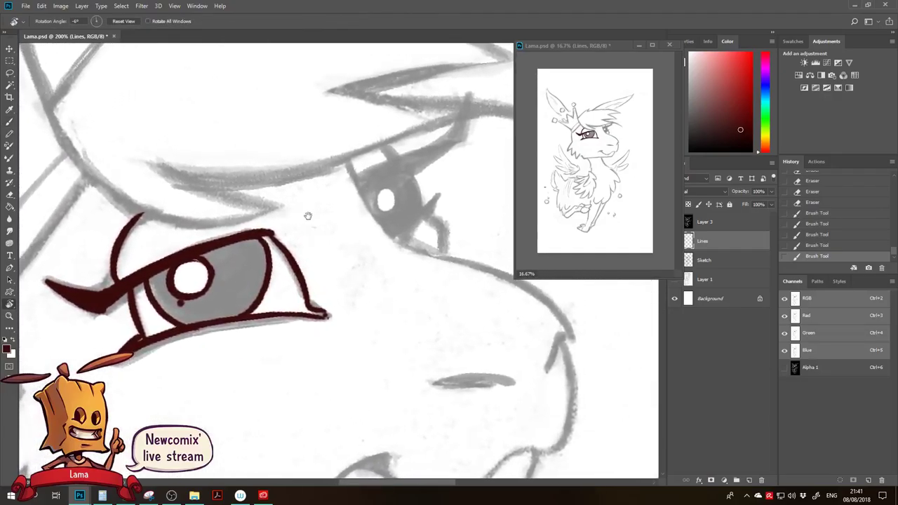
{"action": "left_click_drag", "start_coordinate": [366, 223], "coordinate": [274, 221]}
{"action": "left_click_drag", "start_coordinate": [316, 137], "coordinate": [388, 144]}
{"action": "key", "text": "b"}
{"action": "mouse_move", "coordinate": [326, 125]}
{"action": "left_mouse_down"}
{"action": "mouse_move", "coordinate": [315, 186]}
{"action": "mouse_move", "coordinate": [320, 230]}
{"action": "left_mouse_up"}
{"action": "mouse_move", "coordinate": [321, 150]}
{"action": "left_mouse_down"}
{"action": "mouse_move", "coordinate": [415, 176]}
{"action": "mouse_move", "coordinate": [429, 164]}
{"action": "left_mouse_up"}
{"action": "key", "text": "ctrl+z"}
{"action": "left_click_drag", "start_coordinate": [457, 136], "coordinate": [424, 164]}
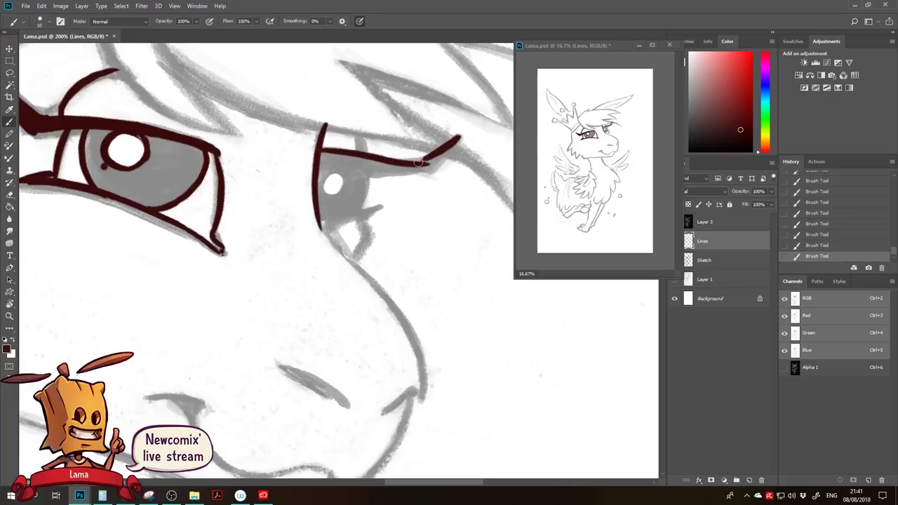
{"action": "left_click_drag", "start_coordinate": [457, 137], "coordinate": [426, 170]}
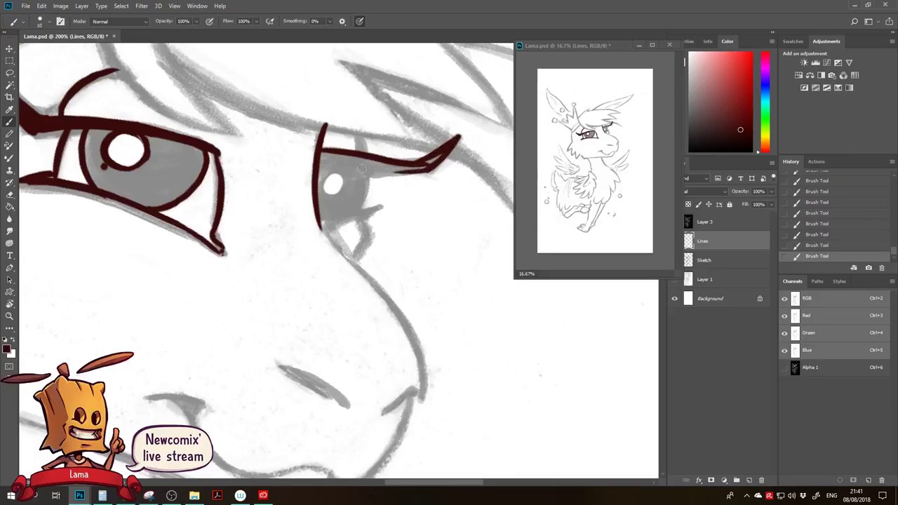
{"action": "left_click_drag", "start_coordinate": [318, 162], "coordinate": [405, 171]}
{"action": "mouse_move", "coordinate": [337, 158]}
{"action": "left_mouse_down"}
{"action": "mouse_move", "coordinate": [412, 164]}
{"action": "mouse_move", "coordinate": [432, 155]}
{"action": "mouse_move", "coordinate": [402, 167]}
{"action": "mouse_move", "coordinate": [442, 152]}
{"action": "left_mouse_up"}
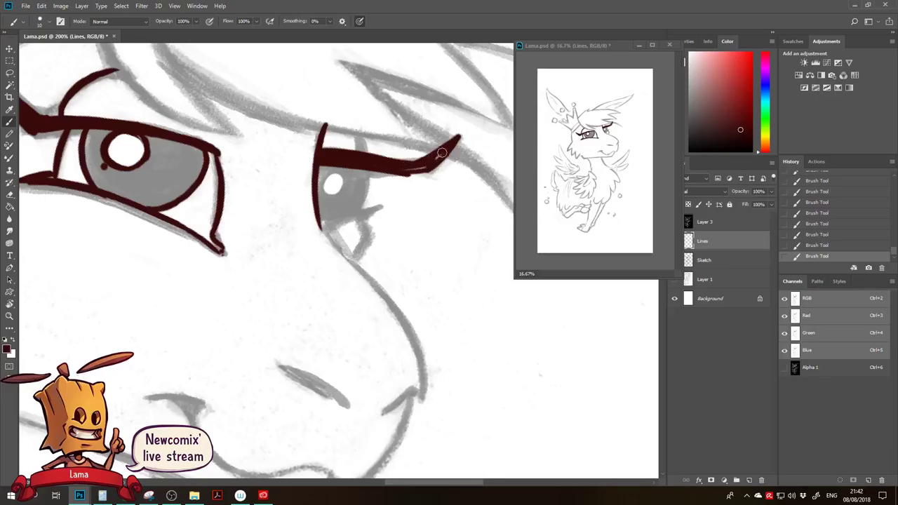
Ink the far eye's outer iris edge and the short line above the upper lid.
{"action": "left_click_drag", "start_coordinate": [362, 134], "coordinate": [352, 214]}
{"action": "left_click_drag", "start_coordinate": [367, 167], "coordinate": [348, 217]}
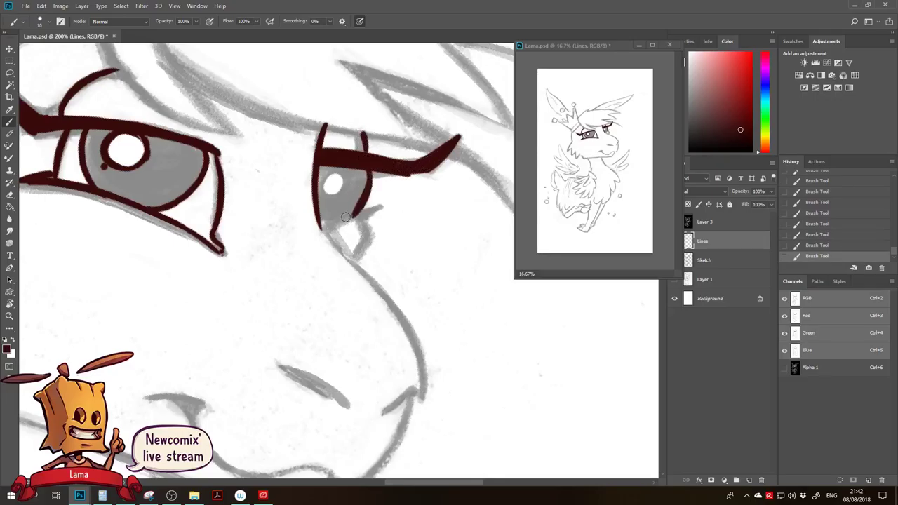
{"action": "key", "text": "ctrl+alt+z"}
{"action": "key", "text": "ctrl+alt+z"}
{"action": "mouse_move", "coordinate": [368, 167]}
{"action": "left_mouse_down"}
{"action": "mouse_move", "coordinate": [348, 215]}
{"action": "mouse_move", "coordinate": [383, 207]}
{"action": "mouse_move", "coordinate": [335, 206]}
{"action": "mouse_move", "coordinate": [347, 193]}
{"action": "left_mouse_up"}
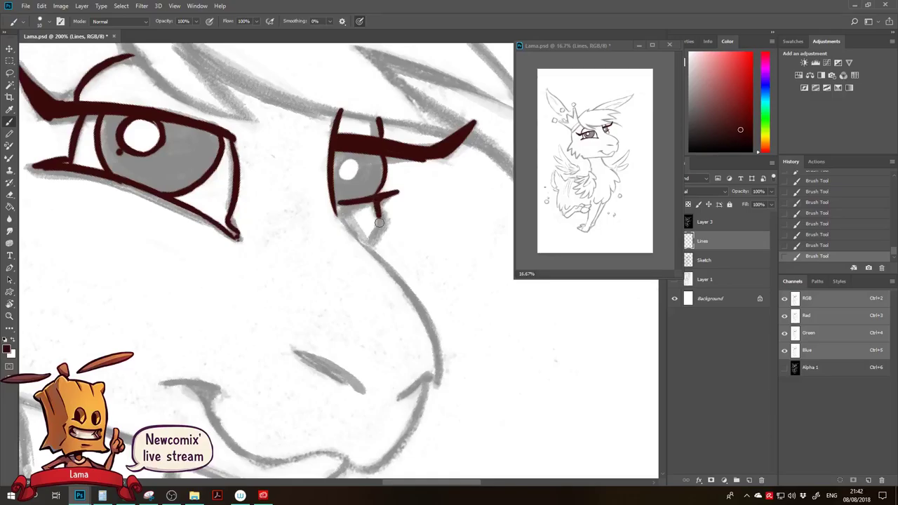
Ink the far eye's lower lid, lower lash and outer white edge, erasing small overshoots.
{"action": "left_click_drag", "start_coordinate": [365, 236], "coordinate": [317, 199]}
{"action": "key", "text": "r"}
{"action": "left_click_drag", "start_coordinate": [372, 154], "coordinate": [385, 131]}
{"action": "key", "text": "e"}
{"action": "left_click_drag", "start_coordinate": [328, 155], "coordinate": [337, 159]}
{"action": "key", "text": "b"}
{"action": "mouse_move", "coordinate": [302, 175]}
{"action": "left_mouse_down"}
{"action": "mouse_move", "coordinate": [332, 163]}
{"action": "mouse_move", "coordinate": [272, 162]}
{"action": "left_mouse_up"}
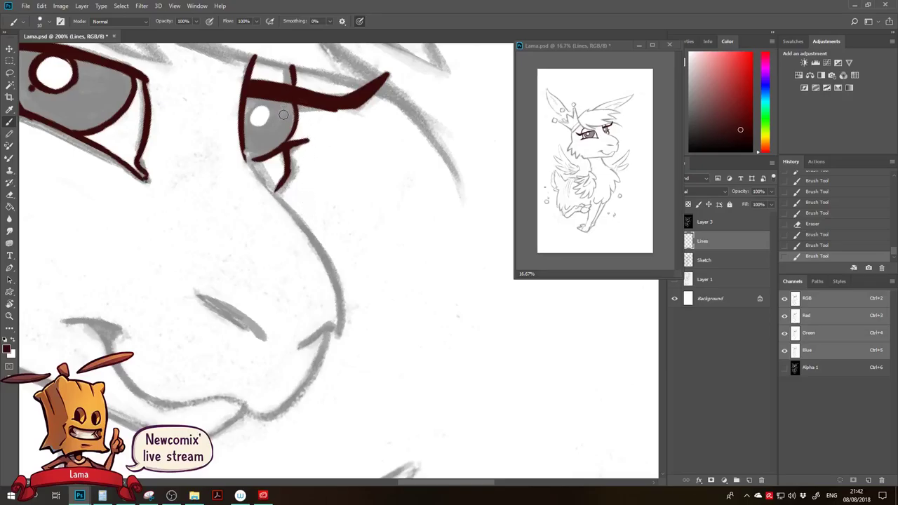
Ink the bridge of the nose from the far eye down to the nose tip, redrawing the curve until it flows.
{"action": "key", "text": "r"}
{"action": "left_click_drag", "start_coordinate": [359, 86], "coordinate": [462, 136]}
{"action": "key", "text": "b"}
{"action": "mouse_move", "coordinate": [382, 131]}
{"action": "left_mouse_down"}
{"action": "mouse_move", "coordinate": [339, 126]}
{"action": "mouse_move", "coordinate": [330, 167]}
{"action": "left_mouse_up"}
{"action": "key", "text": "ctrl+z"}
{"action": "left_click_drag", "start_coordinate": [333, 124], "coordinate": [327, 245]}
{"action": "left_click_drag", "start_coordinate": [333, 199], "coordinate": [323, 265]}
{"action": "key", "text": "ctrl+z"}
{"action": "left_click_drag", "start_coordinate": [332, 209], "coordinate": [324, 264]}
{"action": "key", "text": "ctrl+z"}
{"action": "left_click_drag", "start_coordinate": [333, 224], "coordinate": [320, 287]}
{"action": "mouse_move", "coordinate": [331, 245]}
{"action": "left_mouse_down"}
{"action": "mouse_move", "coordinate": [314, 298]}
{"action": "mouse_move", "coordinate": [294, 319]}
{"action": "left_mouse_up"}
Ink the nostril and the muzzle's front contour from the nose tip down to the chin.
{"action": "key", "text": "r"}
{"action": "mouse_move", "coordinate": [371, 236]}
{"action": "left_mouse_down"}
{"action": "mouse_move", "coordinate": [305, 183]}
{"action": "mouse_move", "coordinate": [246, 182]}
{"action": "mouse_move", "coordinate": [296, 176]}
{"action": "mouse_move", "coordinate": [346, 200]}
{"action": "mouse_move", "coordinate": [354, 266]}
{"action": "mouse_move", "coordinate": [292, 297]}
{"action": "mouse_move", "coordinate": [246, 304]}
{"action": "mouse_move", "coordinate": [289, 300]}
{"action": "mouse_move", "coordinate": [240, 305]}
{"action": "mouse_move", "coordinate": [313, 304]}
{"action": "left_mouse_up"}
{"action": "key", "text": "b"}
{"action": "key", "text": "e"}
{"action": "key", "text": "b"}
{"action": "left_click_drag", "start_coordinate": [379, 270], "coordinate": [335, 211]}
{"action": "key", "text": "r"}
{"action": "mouse_move", "coordinate": [429, 174]}
{"action": "left_mouse_down"}
{"action": "mouse_move", "coordinate": [321, 148]}
{"action": "mouse_move", "coordinate": [238, 214]}
{"action": "left_mouse_up"}
{"action": "key", "text": "b"}
{"action": "left_click_drag", "start_coordinate": [284, 292], "coordinate": [377, 278]}
{"action": "key", "text": "ctrl+z"}
{"action": "left_click_drag", "start_coordinate": [294, 286], "coordinate": [393, 289]}
{"action": "mouse_move", "coordinate": [388, 282]}
{"action": "left_mouse_down"}
{"action": "mouse_move", "coordinate": [394, 307]}
{"action": "mouse_move", "coordinate": [375, 265]}
{"action": "mouse_move", "coordinate": [380, 257]}
{"action": "mouse_move", "coordinate": [407, 267]}
{"action": "mouse_move", "coordinate": [378, 237]}
{"action": "mouse_move", "coordinate": [383, 221]}
{"action": "left_mouse_up"}
Ink the curved smile line from the front of the muzzle back to the mouth corner.
{"action": "key", "text": "r"}
{"action": "mouse_move", "coordinate": [368, 186]}
{"action": "left_mouse_down"}
{"action": "mouse_move", "coordinate": [401, 200]}
{"action": "mouse_move", "coordinate": [446, 268]}
{"action": "left_mouse_up"}
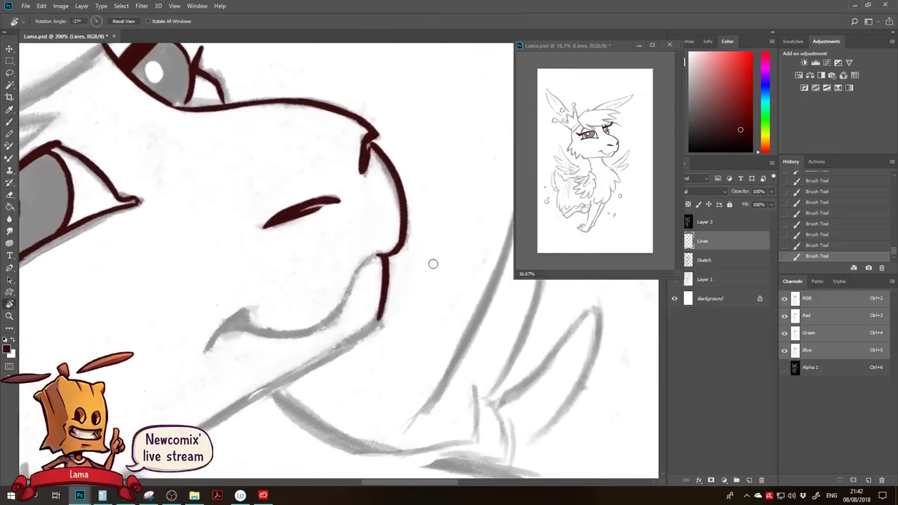
{"action": "mouse_move", "coordinate": [380, 256]}
{"action": "left_mouse_down"}
{"action": "mouse_move", "coordinate": [352, 277]}
{"action": "mouse_move", "coordinate": [340, 312]}
{"action": "mouse_move", "coordinate": [316, 324]}
{"action": "left_mouse_up"}
{"action": "key", "text": "space"}
{"action": "mouse_move", "coordinate": [293, 305]}
{"action": "left_mouse_down"}
{"action": "mouse_move", "coordinate": [311, 212]}
{"action": "mouse_move", "coordinate": [342, 231]}
{"action": "left_mouse_up"}
{"action": "key", "text": "e"}
{"action": "key", "text": "b"}
Fill in the dark triangular mouth corner and thicken the smile line beside it.
{"action": "mouse_move", "coordinate": [267, 218]}
{"action": "left_mouse_down"}
{"action": "mouse_move", "coordinate": [223, 265]}
{"action": "mouse_move", "coordinate": [266, 231]}
{"action": "left_mouse_up"}
{"action": "left_click_drag", "start_coordinate": [251, 234], "coordinate": [267, 234]}
{"action": "left_click_drag", "start_coordinate": [265, 223], "coordinate": [256, 232]}
{"action": "key", "text": "r"}
{"action": "mouse_move", "coordinate": [294, 177]}
{"action": "left_mouse_down"}
{"action": "mouse_move", "coordinate": [314, 169]}
{"action": "mouse_move", "coordinate": [467, 256]}
{"action": "left_mouse_up"}
{"action": "left_click_drag", "start_coordinate": [404, 223], "coordinate": [366, 260]}
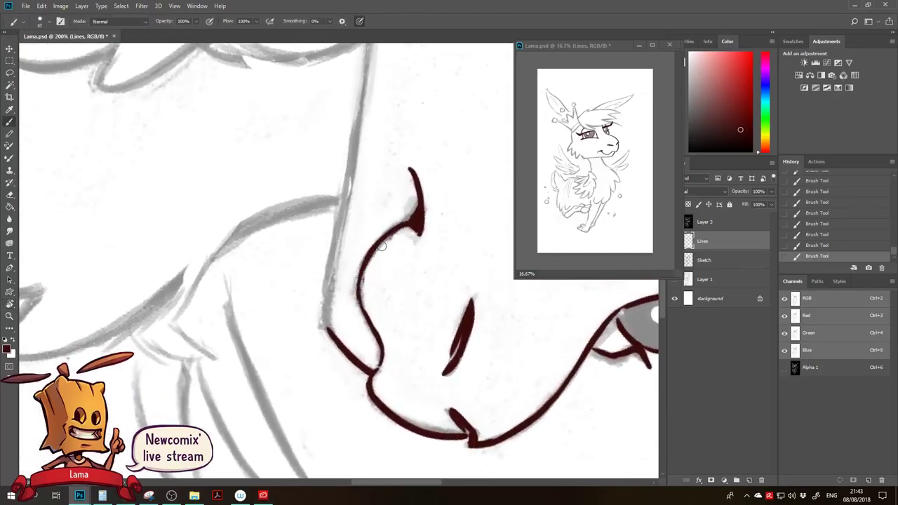
{"action": "left_click_drag", "start_coordinate": [420, 216], "coordinate": [369, 258]}
Ink the short thick stroke at the rear corner of the jaw, below the cheek fur.
{"action": "left_click_drag", "start_coordinate": [346, 188], "coordinate": [324, 337]}
{"action": "key", "text": "r"}
{"action": "mouse_move", "coordinate": [389, 233]}
{"action": "left_mouse_down"}
{"action": "mouse_move", "coordinate": [341, 241]}
{"action": "mouse_move", "coordinate": [301, 285]}
{"action": "mouse_move", "coordinate": [176, 227]}
{"action": "left_mouse_up"}
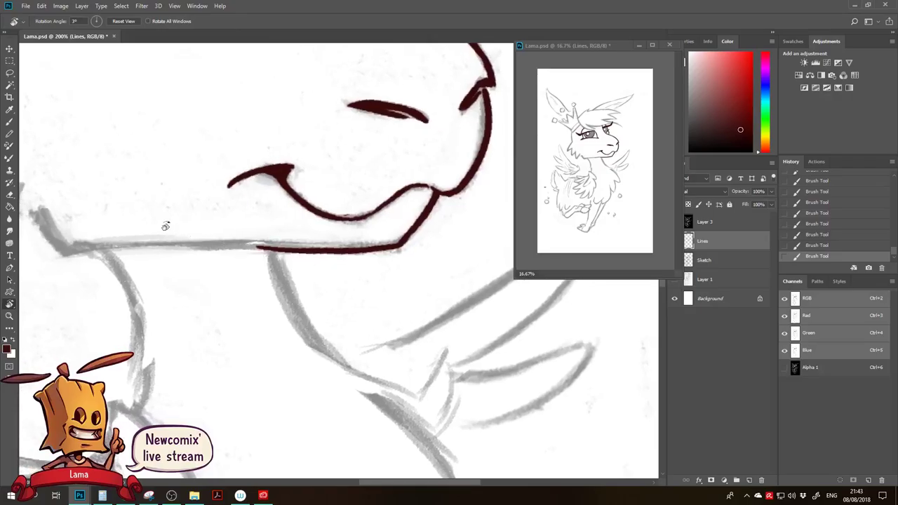
{"action": "key", "text": "b"}
{"action": "mouse_move", "coordinate": [33, 209]}
{"action": "left_mouse_down"}
{"action": "mouse_move", "coordinate": [70, 256]}
{"action": "mouse_move", "coordinate": [65, 248]}
{"action": "left_mouse_up"}
{"action": "key", "text": "ctrl+alt+z"}
{"action": "key", "text": "ctrl+alt+z"}
{"action": "key", "text": "ctrl+alt+z"}
{"action": "mouse_move", "coordinate": [34, 210]}
{"action": "left_mouse_down"}
{"action": "mouse_move", "coordinate": [65, 253]}
{"action": "mouse_move", "coordinate": [255, 254]}
{"action": "left_mouse_up"}
{"action": "key", "text": "ctrl+z"}
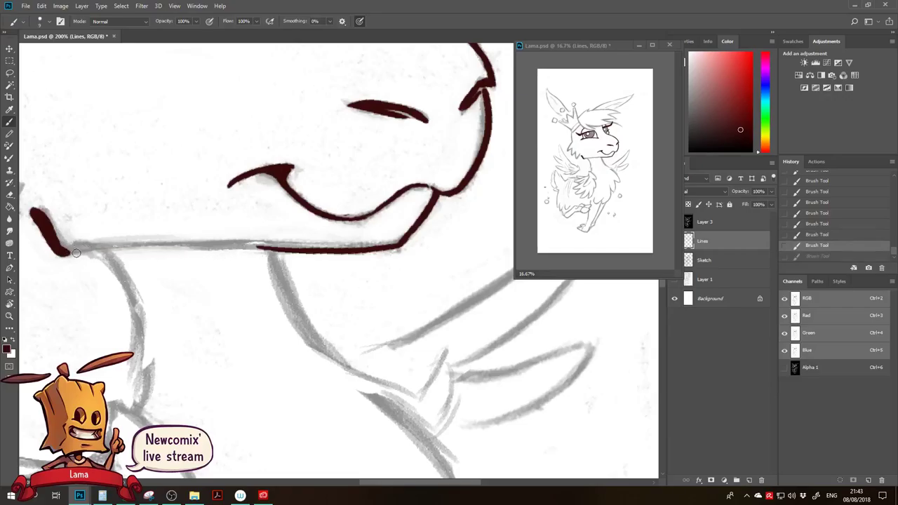
Ink the long underside of the jaw from its rear corner to the chin, redrawing the stroke until it runs smoothly.
{"action": "left_click_drag", "start_coordinate": [70, 250], "coordinate": [358, 245]}
{"action": "key", "text": "ctrl+z"}
{"action": "left_click_drag", "start_coordinate": [68, 252], "coordinate": [363, 248]}
{"action": "key", "text": "ctrl+z"}
{"action": "left_click_drag", "start_coordinate": [66, 252], "coordinate": [276, 239]}
{"action": "key", "text": "ctrl+z"}
{"action": "mouse_move", "coordinate": [66, 252]}
{"action": "left_mouse_down"}
{"action": "mouse_move", "coordinate": [326, 246]}
{"action": "mouse_move", "coordinate": [442, 223]}
{"action": "left_mouse_up"}
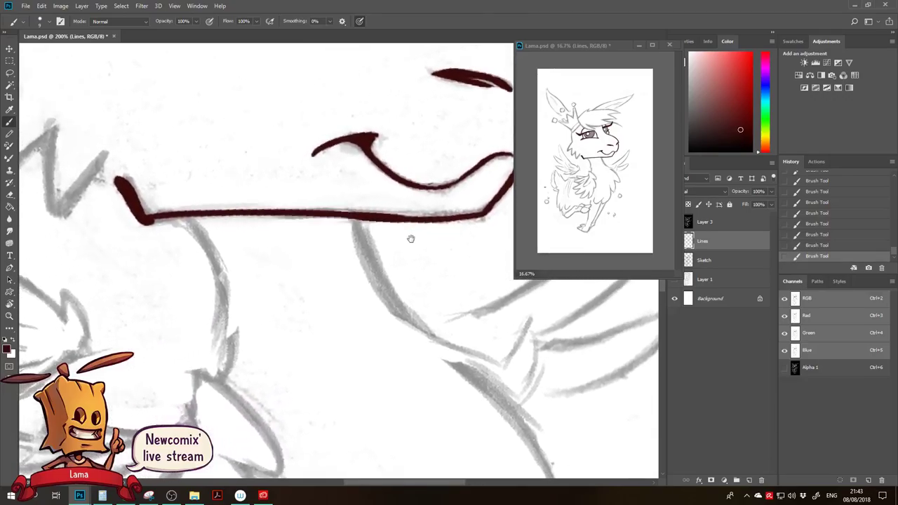
Ink the lowest pointed tuft of cheek fur next to the jaw's rear corner, using a thicker brush.
{"action": "key", "text": "e"}
{"action": "mouse_move", "coordinate": [133, 212]}
{"action": "left_mouse_down"}
{"action": "mouse_move", "coordinate": [151, 222]}
{"action": "mouse_move", "coordinate": [139, 218]}
{"action": "mouse_move", "coordinate": [212, 214]}
{"action": "mouse_move", "coordinate": [265, 289]}
{"action": "left_mouse_up"}
{"action": "key", "text": "b"}
{"action": "mouse_move", "coordinate": [210, 228]}
{"action": "left_mouse_down"}
{"action": "mouse_move", "coordinate": [272, 251]}
{"action": "mouse_move", "coordinate": [248, 271]}
{"action": "mouse_move", "coordinate": [256, 274]}
{"action": "left_mouse_up"}
{"action": "left_click_drag", "start_coordinate": [237, 243], "coordinate": [197, 298]}
{"action": "key", "text": "bracketright"}
{"action": "key", "text": "bracketright"}
{"action": "key", "text": "bracketright"}
{"action": "key", "text": "bracketleft"}
{"action": "left_click_drag", "start_coordinate": [184, 221], "coordinate": [194, 297]}
Ink the middle zigzag tuft of cheek fur and trim the strokes with the eraser.
{"action": "key", "text": "bracketleft"}
{"action": "left_click_drag", "start_coordinate": [135, 257], "coordinate": [185, 221]}
{"action": "left_click_drag", "start_coordinate": [145, 167], "coordinate": [128, 251]}
{"action": "left_click_drag", "start_coordinate": [139, 199], "coordinate": [135, 252]}
{"action": "key", "text": "e"}
{"action": "mouse_move", "coordinate": [170, 225]}
{"action": "left_mouse_down"}
{"action": "mouse_move", "coordinate": [186, 212]}
{"action": "mouse_move", "coordinate": [196, 275]}
{"action": "left_mouse_up"}
{"action": "left_click_drag", "start_coordinate": [237, 236], "coordinate": [202, 282]}
Ink the uppermost cheek fur tuft with a heavy outer edge, and taper its lines with the eraser.
{"action": "mouse_move", "coordinate": [174, 173]}
{"action": "left_mouse_down"}
{"action": "mouse_move", "coordinate": [167, 222]}
{"action": "mouse_move", "coordinate": [77, 254]}
{"action": "left_mouse_up"}
{"action": "key", "text": "b"}
{"action": "left_click_drag", "start_coordinate": [137, 218], "coordinate": [77, 252]}
{"action": "key", "text": "bracketright"}
{"action": "key", "text": "bracketright"}
{"action": "key", "text": "bracketright"}
{"action": "left_click_drag", "start_coordinate": [151, 144], "coordinate": [99, 216]}
{"action": "mouse_move", "coordinate": [128, 162]}
{"action": "left_mouse_down"}
{"action": "mouse_move", "coordinate": [81, 245]}
{"action": "mouse_move", "coordinate": [90, 245]}
{"action": "left_mouse_up"}
{"action": "left_click_drag", "start_coordinate": [100, 238], "coordinate": [85, 258]}
{"action": "key", "text": "e"}
{"action": "left_click_drag", "start_coordinate": [134, 208], "coordinate": [131, 239]}
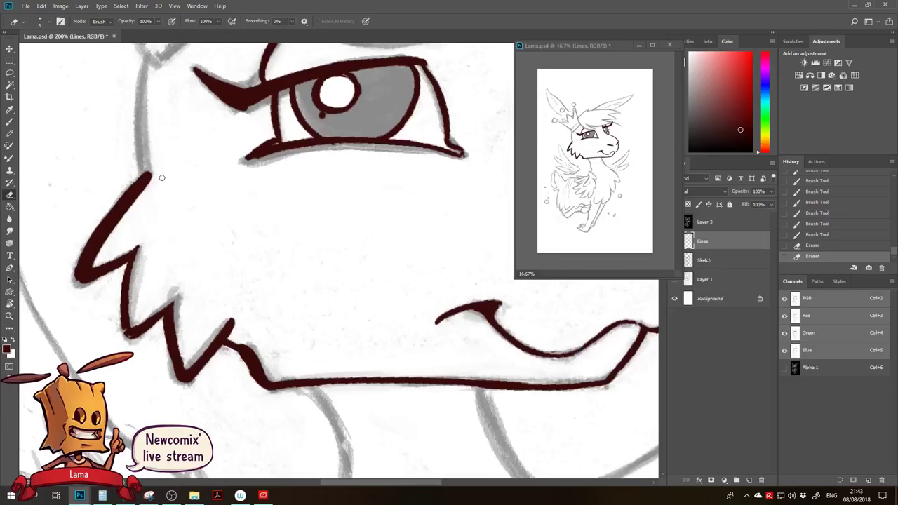
{"action": "mouse_move", "coordinate": [151, 177]}
{"action": "left_mouse_down"}
{"action": "mouse_move", "coordinate": [107, 237]}
{"action": "mouse_move", "coordinate": [114, 228]}
{"action": "left_mouse_up"}
{"action": "left_click_drag", "start_coordinate": [151, 177], "coordinate": [98, 252]}
{"action": "left_click_drag", "start_coordinate": [122, 233], "coordinate": [87, 310]}
Ink the back contour of the head from the cheek fur up to the crown, and slim it with the eraser.
{"action": "key", "text": "b"}
{"action": "left_click_drag", "start_coordinate": [116, 128], "coordinate": [105, 234]}
{"action": "left_click_drag", "start_coordinate": [110, 148], "coordinate": [110, 254]}
{"action": "left_click_drag", "start_coordinate": [109, 181], "coordinate": [109, 265]}
{"action": "left_click_drag", "start_coordinate": [109, 163], "coordinate": [109, 268]}
{"action": "key", "text": "e"}
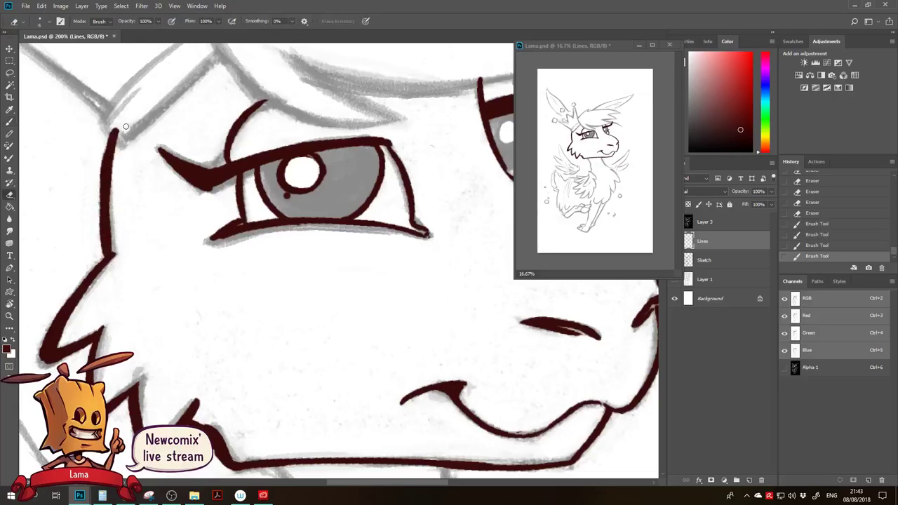
{"action": "left_click_drag", "start_coordinate": [123, 133], "coordinate": [119, 255]}
Thin the curved eyelid crease above the near eye with the eraser and re-ink its upper end.
{"action": "scroll", "coordinate": [117, 197], "scroll_direction": "up", "scroll_amount": 3}
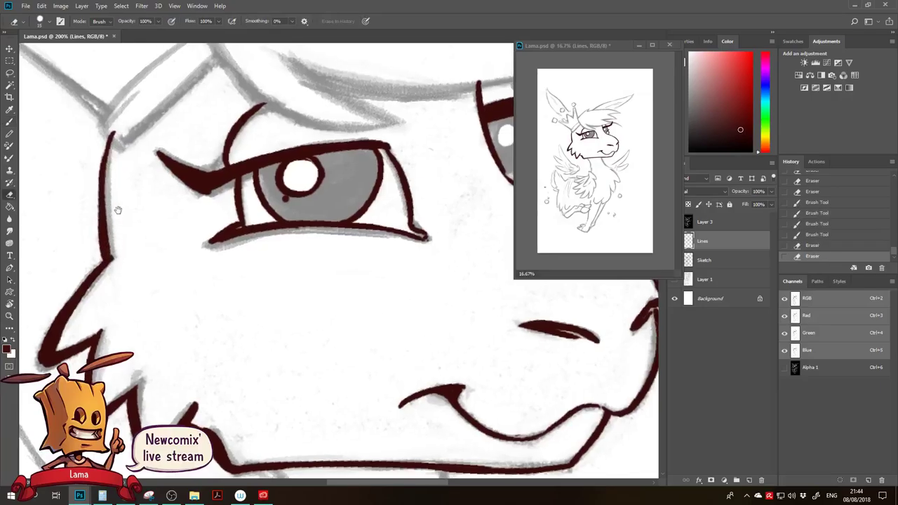
{"action": "left_click_drag", "start_coordinate": [251, 148], "coordinate": [216, 205]}
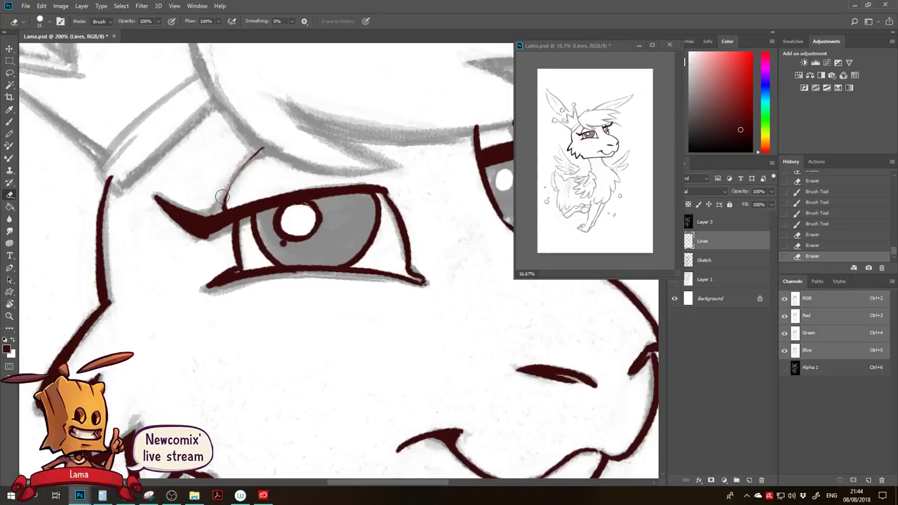
{"action": "key", "text": "b"}
{"action": "key", "text": "["}
{"action": "left_click_drag", "start_coordinate": [265, 149], "coordinate": [247, 162]}
{"action": "left_click_drag", "start_coordinate": [259, 153], "coordinate": [237, 173]}
{"action": "left_click_drag", "start_coordinate": [245, 163], "coordinate": [232, 184]}
{"action": "mouse_move", "coordinate": [263, 146]}
{"action": "left_mouse_down"}
{"action": "mouse_move", "coordinate": [224, 207]}
{"action": "mouse_move", "coordinate": [252, 161]}
{"action": "left_mouse_up"}
Ink the rear end and lower edge of the crown's band above the near eye.
{"action": "left_click_drag", "start_coordinate": [299, 255], "coordinate": [235, 270]}
{"action": "key", "text": "z"}
{"action": "left_click", "coordinate": [235, 271], "text": "alt"}
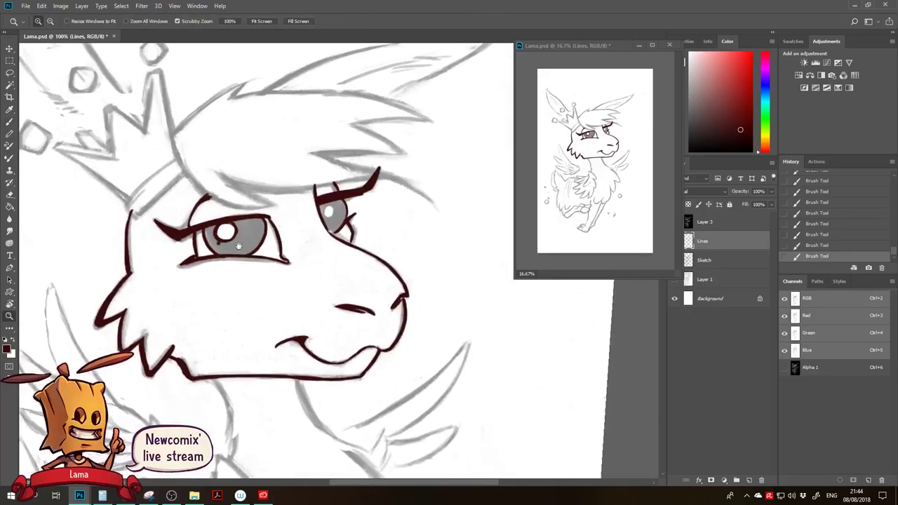
{"action": "left_click_drag", "start_coordinate": [247, 236], "coordinate": [279, 232]}
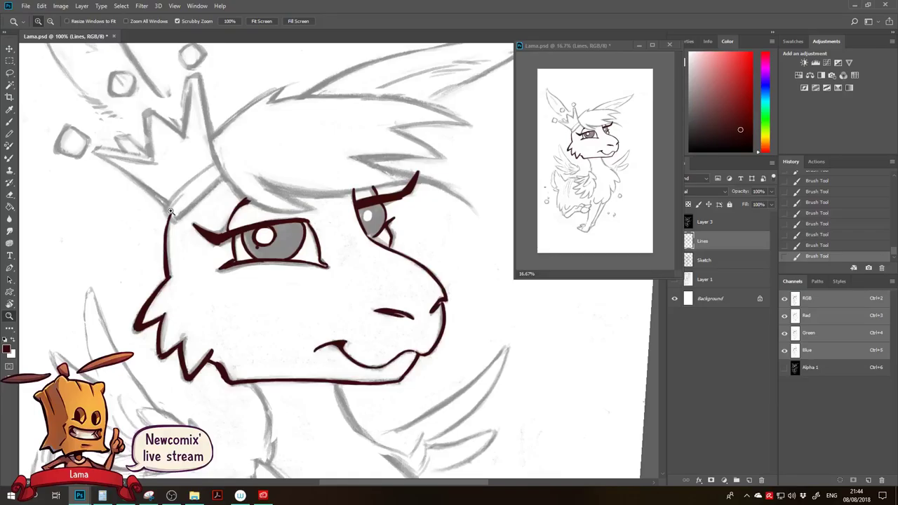
{"action": "left_click", "coordinate": [190, 193]}
{"action": "key", "text": "b"}
{"action": "mouse_move", "coordinate": [140, 227]}
{"action": "left_mouse_down"}
{"action": "mouse_move", "coordinate": [160, 243]}
{"action": "mouse_move", "coordinate": [166, 234]}
{"action": "left_mouse_up"}
{"action": "key", "text": "e"}
{"action": "key", "text": "b"}
{"action": "left_click_drag", "start_coordinate": [257, 158], "coordinate": [164, 241]}
{"action": "mouse_move", "coordinate": [209, 203]}
{"action": "left_mouse_down"}
{"action": "mouse_move", "coordinate": [155, 246]}
{"action": "mouse_move", "coordinate": [167, 230]}
{"action": "left_mouse_up"}
Ink the upper edge of the crown's band with a thinner brush.
{"action": "key", "text": "["}
{"action": "left_click_drag", "start_coordinate": [248, 131], "coordinate": [230, 139]}
{"action": "mouse_move", "coordinate": [246, 132]}
{"action": "left_mouse_down"}
{"action": "mouse_move", "coordinate": [210, 150]}
{"action": "mouse_move", "coordinate": [153, 203]}
{"action": "left_mouse_up"}
{"action": "left_click_drag", "start_coordinate": [210, 149], "coordinate": [141, 218]}
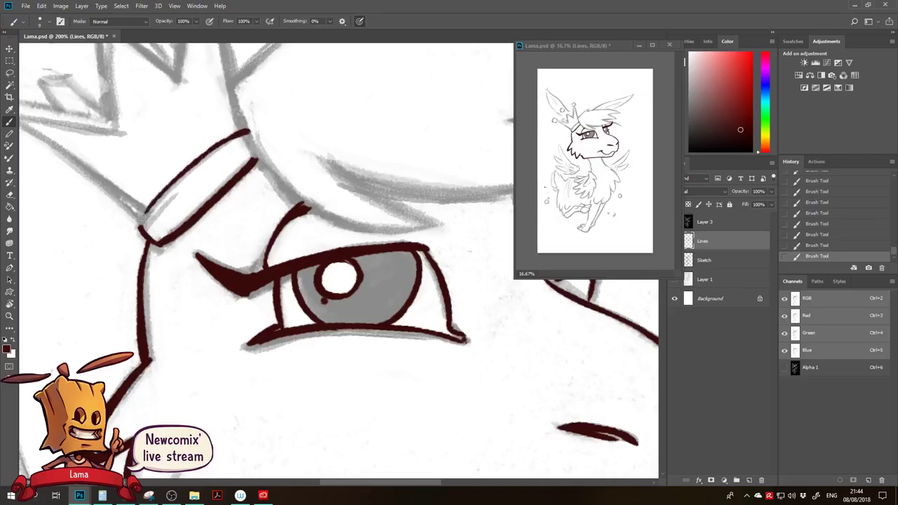
Ink the crown's rear side from the rear spike's tip down to the band, thickening toward the base.
{"action": "key", "text": "r"}
{"action": "left_click_drag", "start_coordinate": [150, 173], "coordinate": [141, 327]}
{"action": "key", "text": "space"}
{"action": "left_click_drag", "start_coordinate": [206, 274], "coordinate": [264, 150]}
{"action": "key", "text": "["}
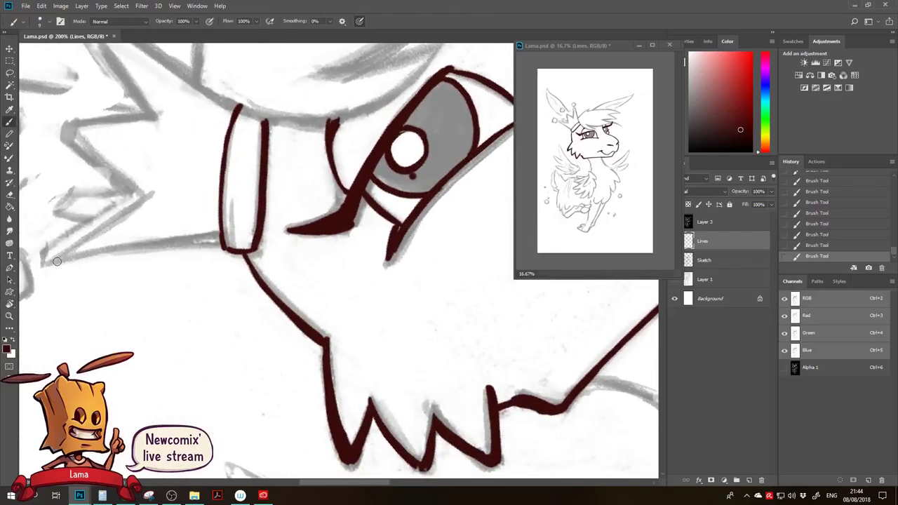
{"action": "left_click_drag", "start_coordinate": [47, 262], "coordinate": [201, 237]}
{"action": "mouse_move", "coordinate": [74, 255]}
{"action": "left_mouse_down"}
{"action": "mouse_move", "coordinate": [212, 239]}
{"action": "mouse_move", "coordinate": [216, 297]}
{"action": "mouse_move", "coordinate": [240, 226]}
{"action": "left_mouse_up"}
Ink both slopes and the blunt tip of the crown's middle spike.
{"action": "key", "text": "r"}
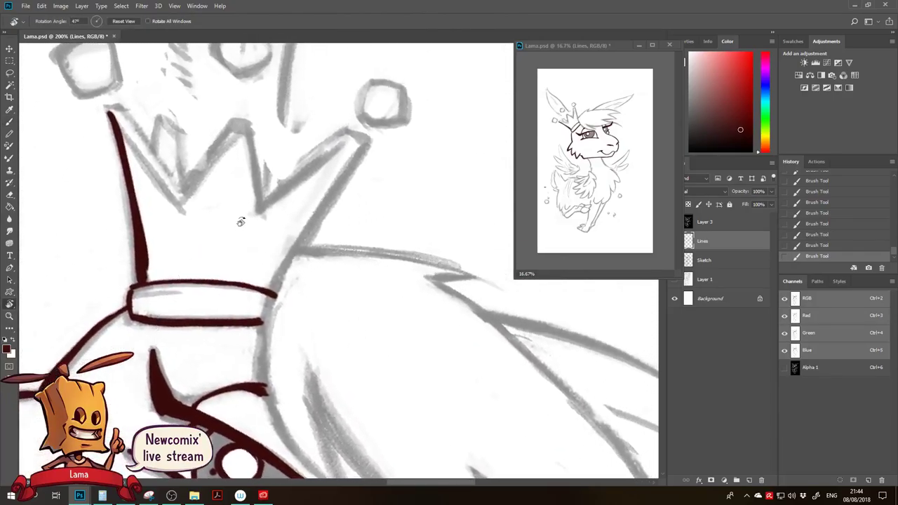
{"action": "key", "text": "b"}
{"action": "left_click_drag", "start_coordinate": [233, 120], "coordinate": [201, 162]}
{"action": "left_click_drag", "start_coordinate": [226, 136], "coordinate": [190, 178]}
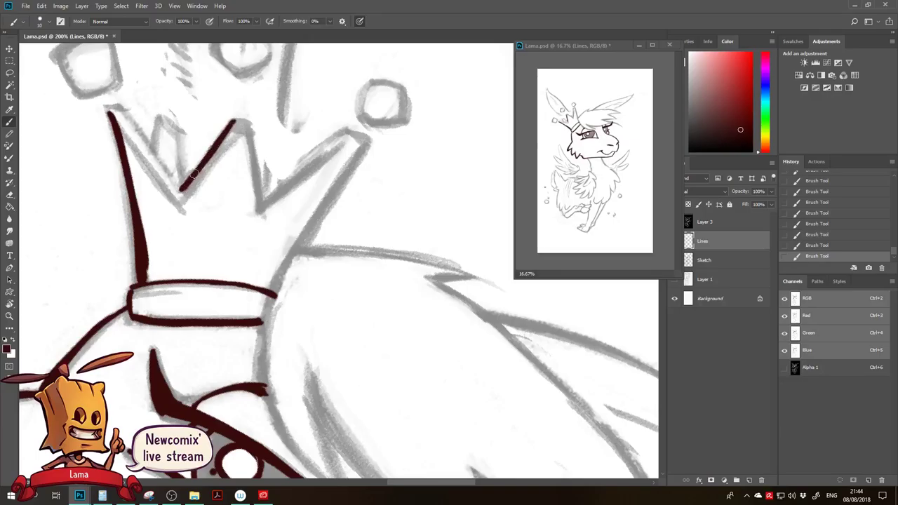
{"action": "left_click_drag", "start_coordinate": [250, 122], "coordinate": [265, 207]}
{"action": "left_click_drag", "start_coordinate": [257, 165], "coordinate": [263, 205]}
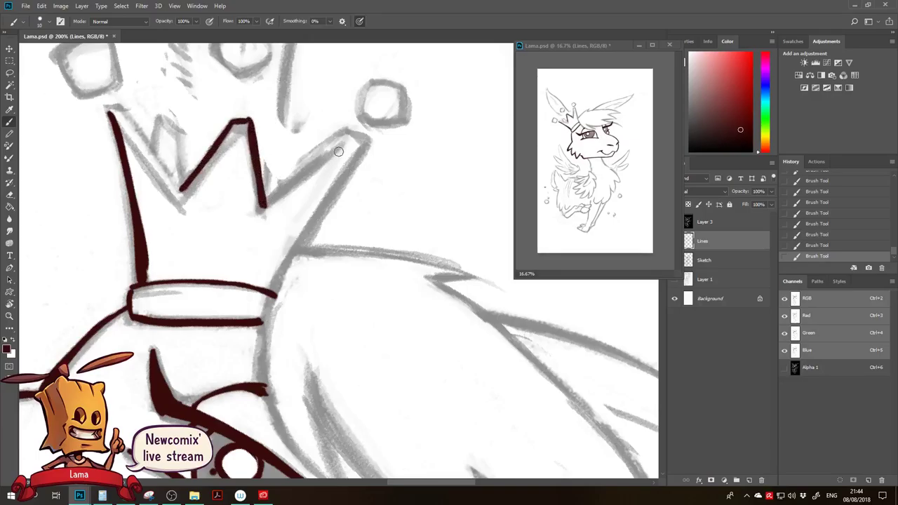
Ink the crown's front spike and side down to the band, and thicken the rear corner where the crown meets the band.
{"action": "mouse_move", "coordinate": [345, 130]}
{"action": "left_mouse_down"}
{"action": "mouse_move", "coordinate": [275, 174]}
{"action": "mouse_move", "coordinate": [346, 130]}
{"action": "mouse_move", "coordinate": [368, 139]}
{"action": "mouse_move", "coordinate": [326, 203]}
{"action": "left_mouse_up"}
{"action": "mouse_move", "coordinate": [372, 143]}
{"action": "left_mouse_down"}
{"action": "mouse_move", "coordinate": [303, 230]}
{"action": "mouse_move", "coordinate": [335, 190]}
{"action": "mouse_move", "coordinate": [271, 290]}
{"action": "left_mouse_up"}
{"action": "left_click_drag", "start_coordinate": [300, 239], "coordinate": [273, 291]}
{"action": "left_click_drag", "start_coordinate": [286, 256], "coordinate": [275, 289]}
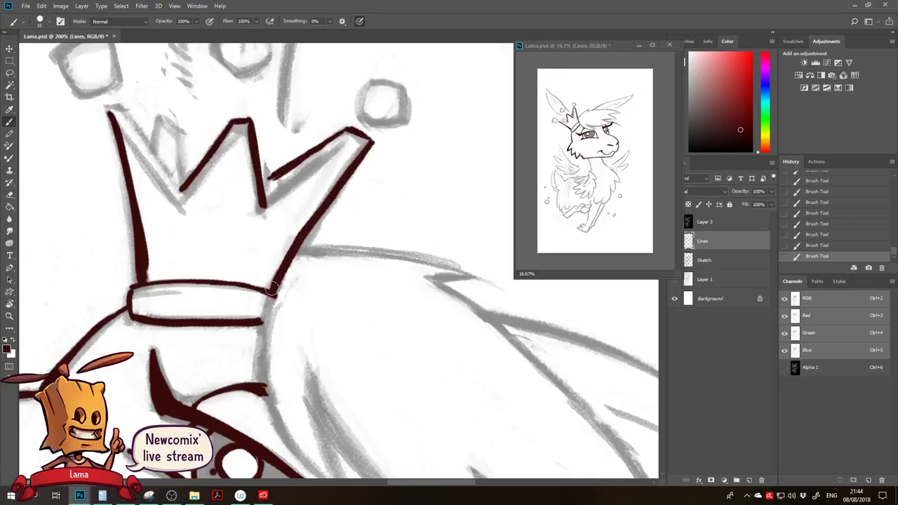
{"action": "left_click_drag", "start_coordinate": [143, 253], "coordinate": [127, 311]}
{"action": "left_click_drag", "start_coordinate": [148, 279], "coordinate": [130, 337]}
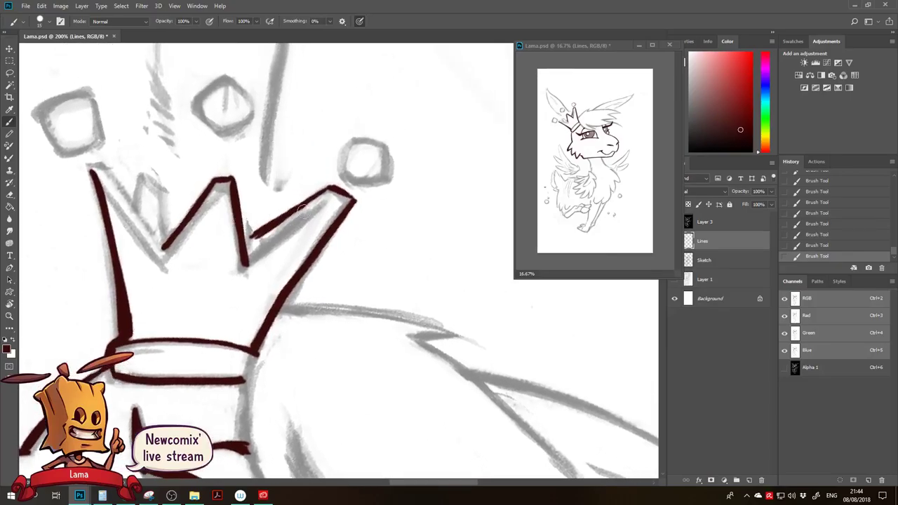
{"action": "left_click_drag", "start_coordinate": [268, 231], "coordinate": [238, 283]}
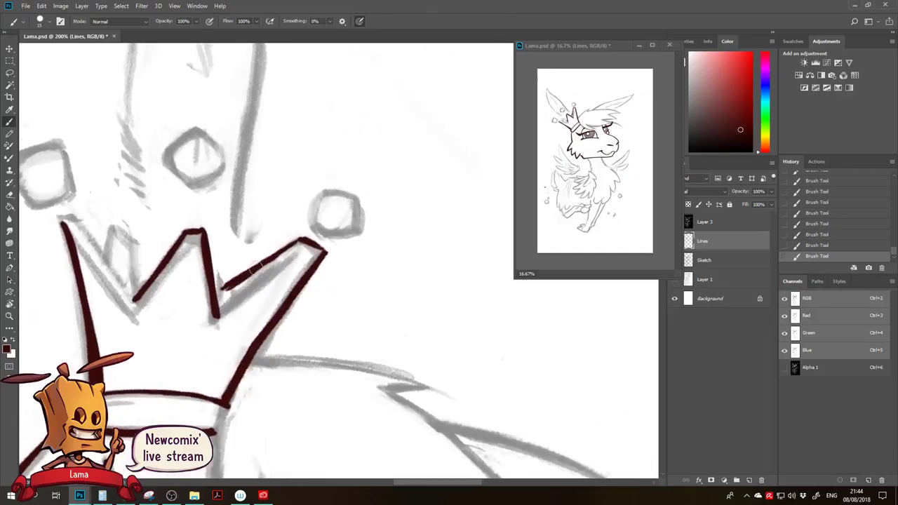
Ink the lower part of the ear's edge where it emerges between the crown's middle and front spikes.
{"action": "key", "text": "e"}
{"action": "left_click_drag", "start_coordinate": [239, 190], "coordinate": [233, 257]}
{"action": "left_click_drag", "start_coordinate": [240, 186], "coordinate": [233, 256]}
{"action": "key", "text": "b"}
{"action": "left_click_drag", "start_coordinate": [243, 169], "coordinate": [234, 245]}
{"action": "left_click_drag", "start_coordinate": [239, 191], "coordinate": [230, 262]}
{"action": "left_click_drag", "start_coordinate": [235, 214], "coordinate": [223, 286]}
{"action": "left_click_drag", "start_coordinate": [230, 243], "coordinate": [223, 294]}
{"action": "mouse_move", "coordinate": [233, 243]}
{"action": "left_mouse_down"}
{"action": "mouse_move", "coordinate": [223, 293]}
{"action": "mouse_move", "coordinate": [235, 217]}
{"action": "mouse_move", "coordinate": [224, 300]}
{"action": "left_mouse_up"}
{"action": "left_click_drag", "start_coordinate": [235, 206], "coordinate": [233, 266]}
Ink the round ornament above the crown's front spike and clean its outline with the eraser.
{"action": "key", "text": "e"}
{"action": "key", "text": "b"}
{"action": "mouse_move", "coordinate": [326, 187]}
{"action": "left_mouse_down"}
{"action": "mouse_move", "coordinate": [312, 218]}
{"action": "mouse_move", "coordinate": [360, 226]}
{"action": "left_mouse_up"}
{"action": "mouse_move", "coordinate": [323, 186]}
{"action": "left_mouse_down"}
{"action": "mouse_move", "coordinate": [351, 200]}
{"action": "mouse_move", "coordinate": [360, 227]}
{"action": "mouse_move", "coordinate": [358, 219]}
{"action": "mouse_move", "coordinate": [353, 230]}
{"action": "left_mouse_up"}
{"action": "key", "text": "e"}
{"action": "left_click_drag", "start_coordinate": [324, 184], "coordinate": [332, 182]}
{"action": "mouse_move", "coordinate": [369, 204]}
{"action": "left_mouse_down"}
{"action": "mouse_move", "coordinate": [352, 243]}
{"action": "mouse_move", "coordinate": [368, 217]}
{"action": "left_mouse_up"}
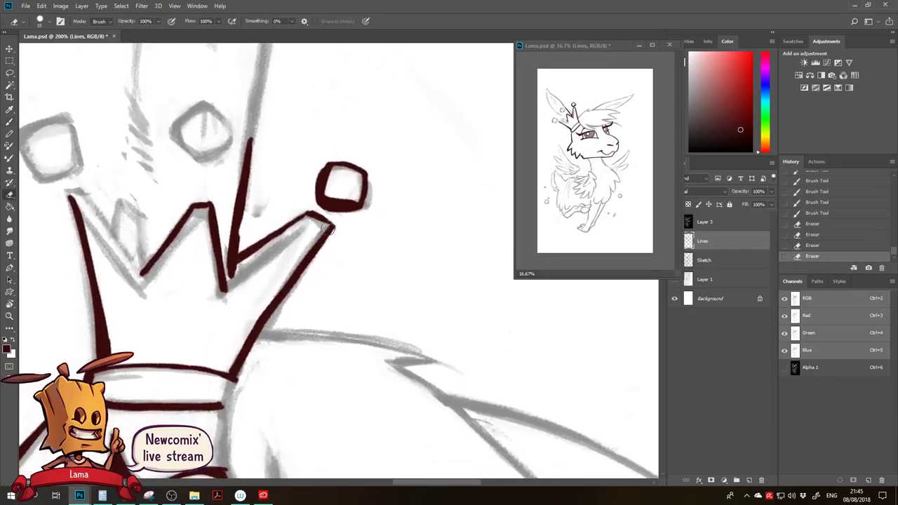
Ink the inner thickness line along the crown's front spike and clean the gap between the lines with the eraser.
{"action": "key", "text": "b"}
{"action": "left_click_drag", "start_coordinate": [269, 256], "coordinate": [295, 235]}
{"action": "mouse_move", "coordinate": [310, 225]}
{"action": "left_mouse_down"}
{"action": "mouse_move", "coordinate": [231, 284]}
{"action": "mouse_move", "coordinate": [276, 254]}
{"action": "left_mouse_up"}
{"action": "mouse_move", "coordinate": [271, 252]}
{"action": "left_mouse_down"}
{"action": "mouse_move", "coordinate": [220, 283]}
{"action": "mouse_move", "coordinate": [252, 265]}
{"action": "left_mouse_up"}
{"action": "left_click_drag", "start_coordinate": [255, 264], "coordinate": [225, 289]}
{"action": "key", "text": "e"}
{"action": "left_click_drag", "start_coordinate": [286, 252], "coordinate": [293, 247]}
{"action": "left_click_drag", "start_coordinate": [289, 249], "coordinate": [264, 270]}
{"action": "left_click_drag", "start_coordinate": [264, 190], "coordinate": [248, 245]}
Ink a parallel inner line along the rear slope of the crown's middle spike to show its thickness.
{"action": "left_click_drag", "start_coordinate": [151, 312], "coordinate": [212, 275]}
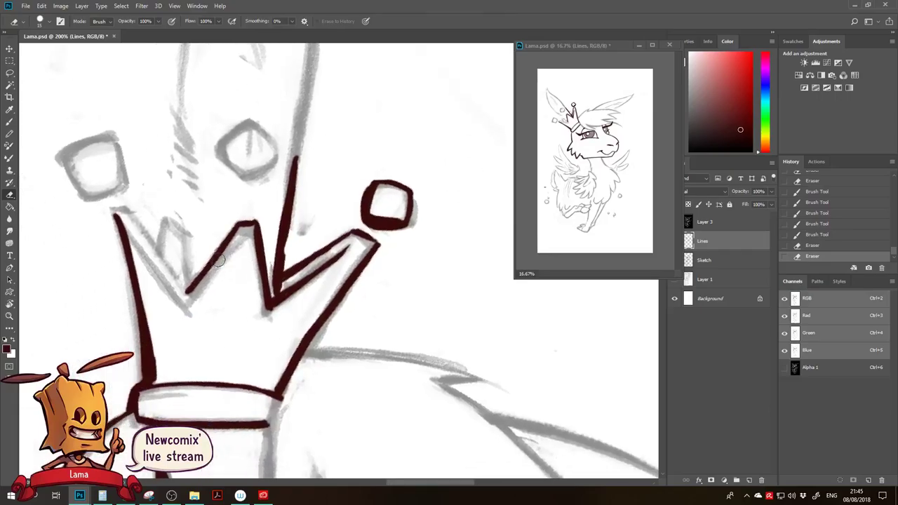
{"action": "key", "text": "b"}
{"action": "left_click_drag", "start_coordinate": [236, 241], "coordinate": [243, 234]}
{"action": "left_click_drag", "start_coordinate": [209, 282], "coordinate": [243, 231]}
{"action": "mouse_move", "coordinate": [194, 300]}
{"action": "left_mouse_down"}
{"action": "mouse_move", "coordinate": [223, 258]}
{"action": "mouse_move", "coordinate": [210, 278]}
{"action": "left_mouse_up"}
{"action": "left_click_drag", "start_coordinate": [186, 305], "coordinate": [205, 282]}
Ink the rear spike's doubled inner edge and tip, and start the small spike showing behind it.
{"action": "key", "text": "r"}
{"action": "mouse_move", "coordinate": [238, 219]}
{"action": "left_mouse_down"}
{"action": "mouse_move", "coordinate": [364, 173]}
{"action": "mouse_move", "coordinate": [304, 175]}
{"action": "mouse_move", "coordinate": [287, 244]}
{"action": "left_mouse_up"}
{"action": "key", "text": "b"}
{"action": "left_click_drag", "start_coordinate": [202, 139], "coordinate": [192, 175]}
{"action": "left_click_drag", "start_coordinate": [192, 162], "coordinate": [178, 247]}
{"action": "left_click_drag", "start_coordinate": [201, 144], "coordinate": [181, 245]}
{"action": "left_click_drag", "start_coordinate": [194, 191], "coordinate": [183, 251]}
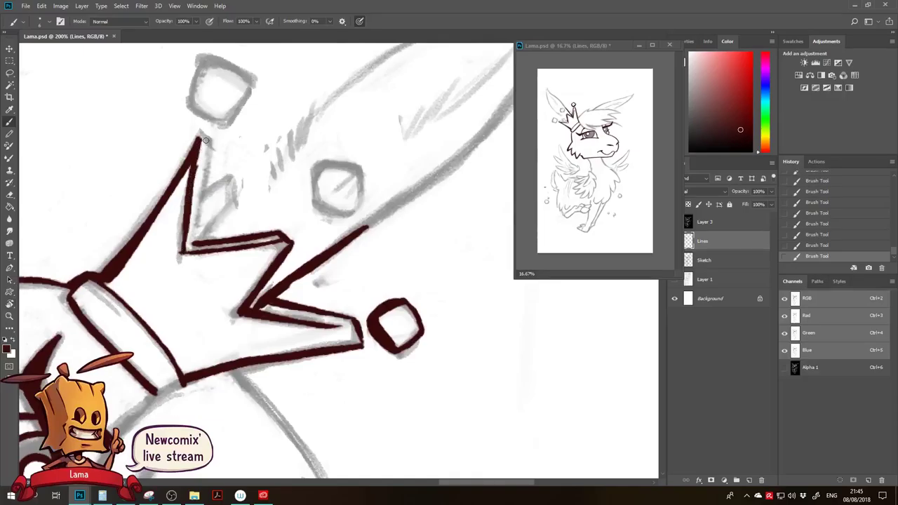
{"action": "left_click_drag", "start_coordinate": [210, 142], "coordinate": [198, 236]}
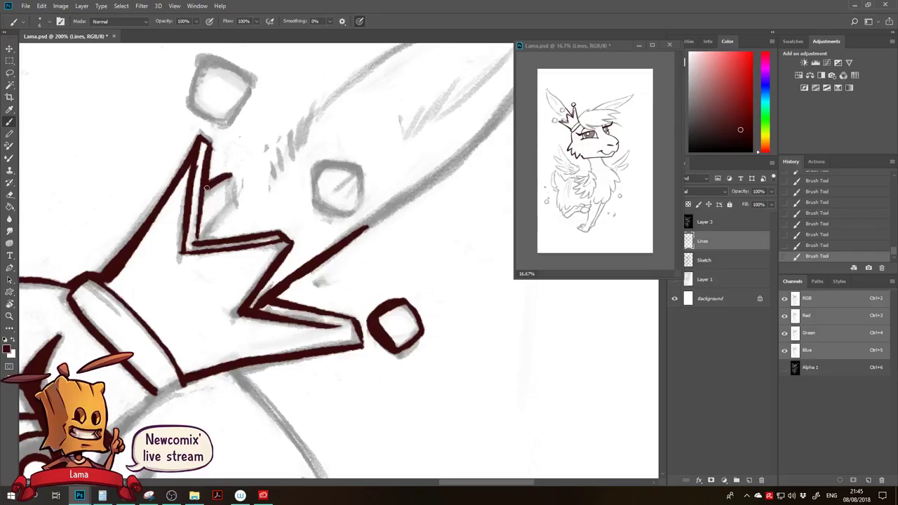
{"action": "key", "text": "e"}
{"action": "left_click_drag", "start_coordinate": [228, 167], "coordinate": [238, 168]}
Ink the round ornament above the crown's rear spike and tidy its outline with the eraser.
{"action": "left_click_drag", "start_coordinate": [267, 102], "coordinate": [243, 178]}
{"action": "key", "text": "b"}
{"action": "mouse_move", "coordinate": [181, 131]}
{"action": "left_mouse_down"}
{"action": "mouse_move", "coordinate": [166, 169]}
{"action": "mouse_move", "coordinate": [183, 191]}
{"action": "left_mouse_up"}
{"action": "mouse_move", "coordinate": [166, 176]}
{"action": "left_mouse_down"}
{"action": "mouse_move", "coordinate": [190, 197]}
{"action": "mouse_move", "coordinate": [209, 191]}
{"action": "left_mouse_up"}
{"action": "mouse_move", "coordinate": [230, 156]}
{"action": "left_mouse_down"}
{"action": "mouse_move", "coordinate": [200, 196]}
{"action": "mouse_move", "coordinate": [208, 190]}
{"action": "left_mouse_up"}
{"action": "mouse_move", "coordinate": [177, 141]}
{"action": "left_mouse_down"}
{"action": "mouse_move", "coordinate": [233, 157]}
{"action": "mouse_move", "coordinate": [185, 130]}
{"action": "mouse_move", "coordinate": [229, 155]}
{"action": "mouse_move", "coordinate": [181, 150]}
{"action": "mouse_move", "coordinate": [213, 159]}
{"action": "mouse_move", "coordinate": [194, 122]}
{"action": "left_mouse_up"}
{"action": "key", "text": "e"}
{"action": "left_click_drag", "start_coordinate": [240, 146], "coordinate": [232, 164]}
Ink the round ornament above the crown's middle spike, thickening its lower edge.
{"action": "key", "text": "r"}
{"action": "left_click_drag", "start_coordinate": [309, 139], "coordinate": [301, 210]}
{"action": "key", "text": "b"}
{"action": "mouse_move", "coordinate": [293, 261]}
{"action": "left_mouse_down"}
{"action": "mouse_move", "coordinate": [327, 248]}
{"action": "mouse_move", "coordinate": [289, 281]}
{"action": "mouse_move", "coordinate": [345, 298]}
{"action": "mouse_move", "coordinate": [351, 283]}
{"action": "left_mouse_up"}
{"action": "left_click_drag", "start_coordinate": [300, 301], "coordinate": [352, 287]}
{"action": "mouse_move", "coordinate": [327, 253]}
{"action": "left_mouse_down"}
{"action": "mouse_move", "coordinate": [350, 286]}
{"action": "mouse_move", "coordinate": [316, 312]}
{"action": "mouse_move", "coordinate": [331, 286]}
{"action": "mouse_move", "coordinate": [335, 293]}
{"action": "mouse_move", "coordinate": [304, 305]}
{"action": "mouse_move", "coordinate": [341, 278]}
{"action": "mouse_move", "coordinate": [339, 293]}
{"action": "mouse_move", "coordinate": [317, 297]}
{"action": "left_mouse_up"}
{"action": "key", "text": "e"}
{"action": "key", "text": "b"}
{"action": "left_click_drag", "start_coordinate": [305, 287], "coordinate": [342, 296]}
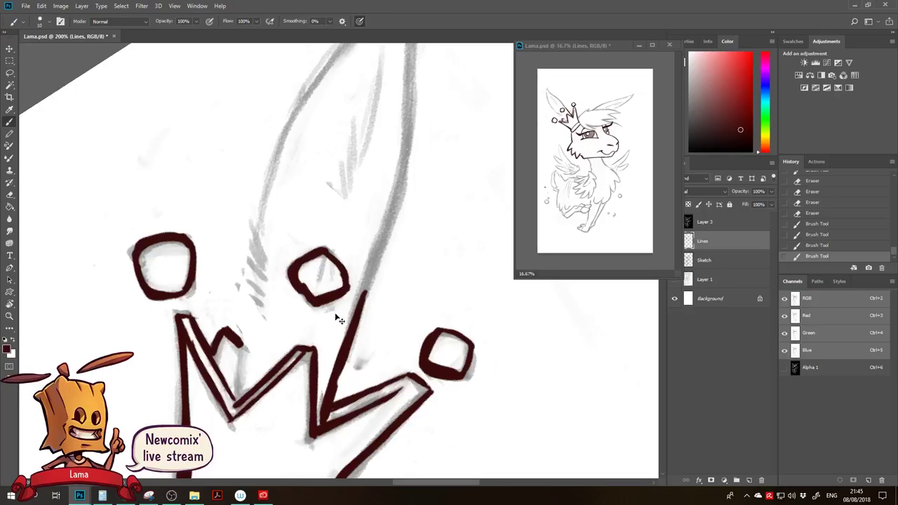
Ink the front edge of the ear behind the crown, from its tip down to the crown spikes.
{"action": "mouse_move", "coordinate": [338, 180]}
{"action": "left_mouse_down"}
{"action": "mouse_move", "coordinate": [269, 266]}
{"action": "mouse_move", "coordinate": [347, 158]}
{"action": "left_mouse_up"}
{"action": "left_click", "coordinate": [311, 254], "text": "alt"}
{"action": "key", "text": "bracketright"}
{"action": "left_click_drag", "start_coordinate": [349, 66], "coordinate": [340, 132]}
{"action": "left_click_drag", "start_coordinate": [343, 91], "coordinate": [334, 158]}
{"action": "left_click_drag", "start_coordinate": [344, 114], "coordinate": [331, 172]}
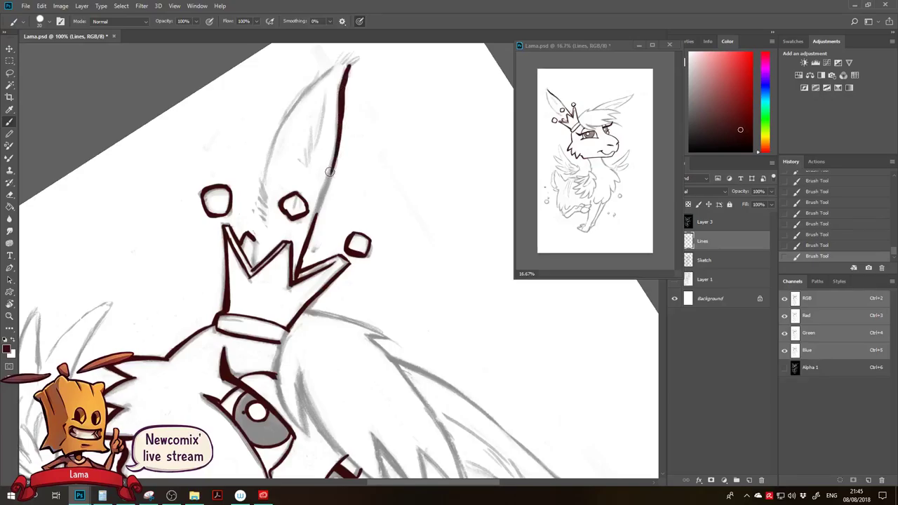
{"action": "left_click_drag", "start_coordinate": [338, 128], "coordinate": [319, 211]}
{"action": "left_click_drag", "start_coordinate": [326, 162], "coordinate": [306, 247]}
{"action": "key", "text": "e"}
{"action": "left_click_drag", "start_coordinate": [342, 112], "coordinate": [335, 174]}
{"action": "key", "text": "ctrl+alt+z"}
{"action": "key", "text": "ctrl+alt+z"}
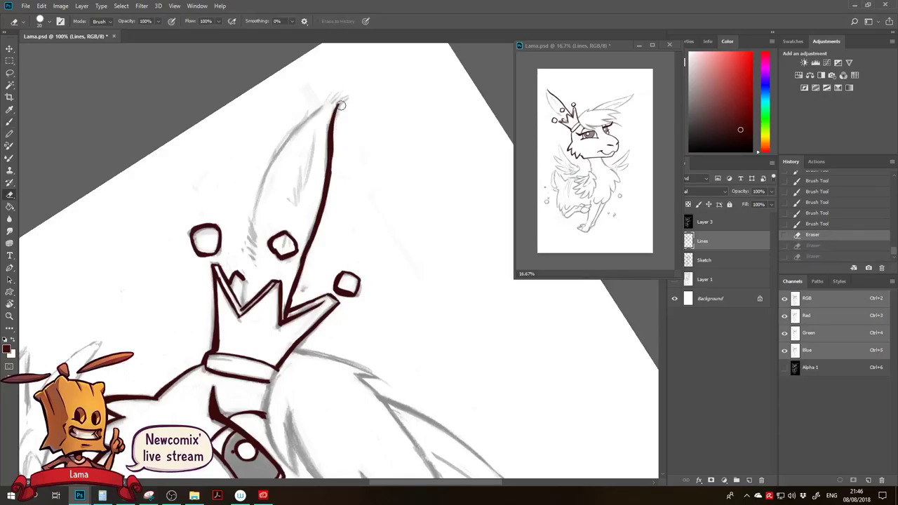
Ink the tuft at that ear's tip, its curved rear edge and the short fur strokes near its base.
{"action": "key", "text": "b"}
{"action": "left_click_drag", "start_coordinate": [338, 99], "coordinate": [323, 107]}
{"action": "left_click_drag", "start_coordinate": [331, 98], "coordinate": [268, 165]}
{"action": "left_click_drag", "start_coordinate": [298, 127], "coordinate": [256, 200]}
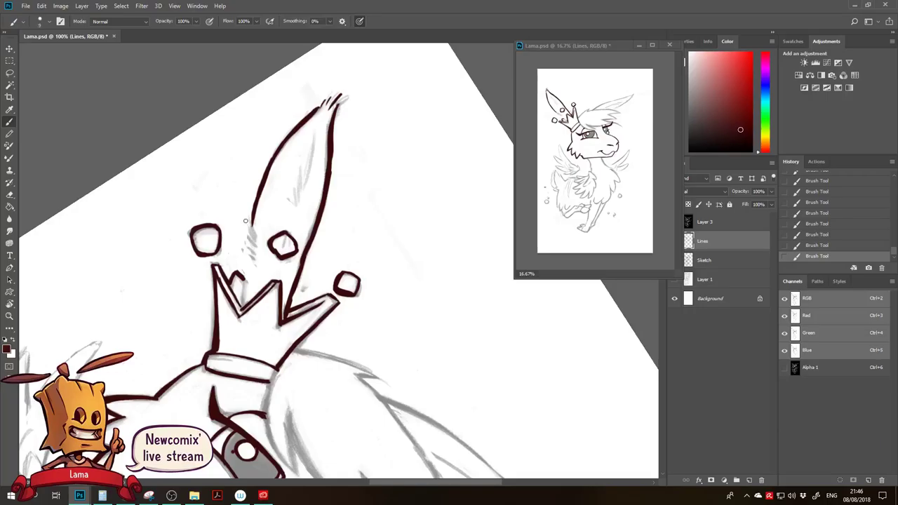
{"action": "key", "text": "ctrl+alt+z"}
{"action": "key", "text": "ctrl+alt+z"}
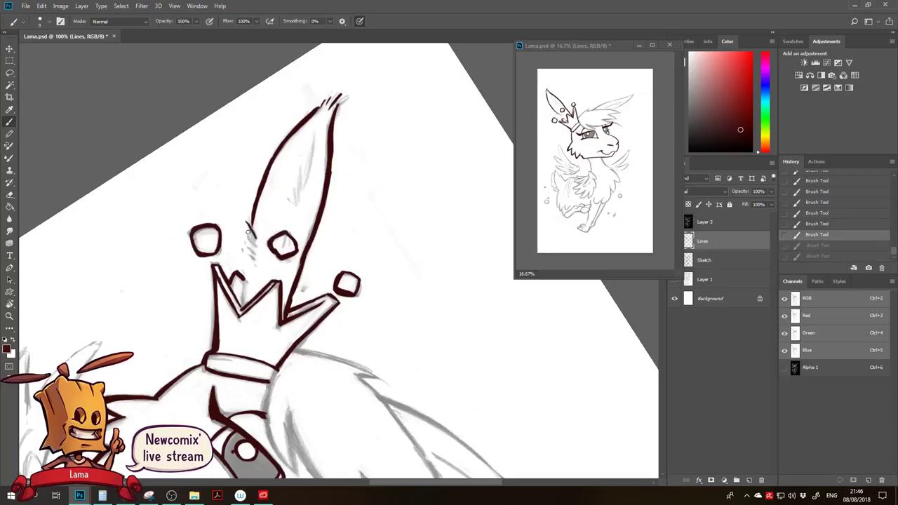
{"action": "mouse_move", "coordinate": [248, 223]}
{"action": "left_mouse_down"}
{"action": "mouse_move", "coordinate": [254, 257]}
{"action": "mouse_move", "coordinate": [243, 306]}
{"action": "left_mouse_up"}
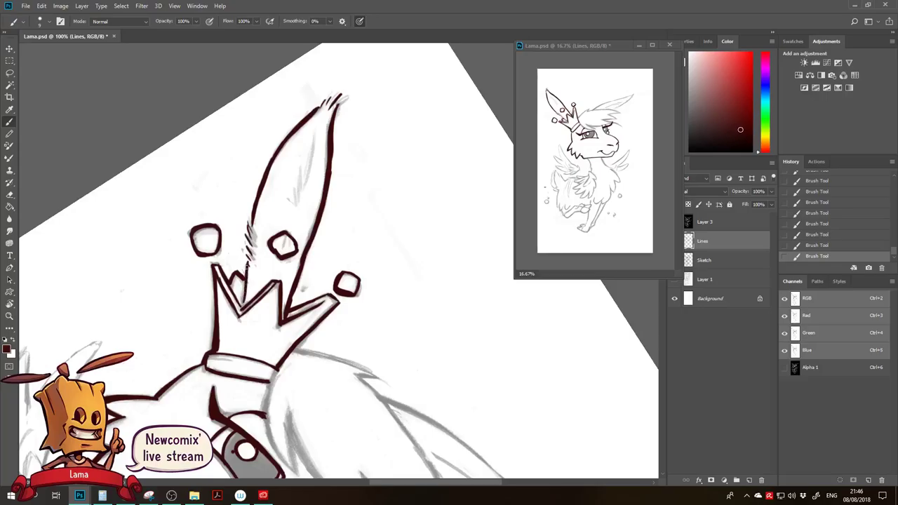
Ink short tapered fur strokes inside the ear behind the crown, redoing the unsatisfactory ones.
{"action": "left_click_drag", "start_coordinate": [319, 135], "coordinate": [311, 168]}
{"action": "key", "text": "ctrl+alt+z"}
{"action": "key", "text": "ctrl+alt+z"}
{"action": "key", "text": "ctrl+alt+z"}
{"action": "key", "text": "ctrl+alt+z"}
{"action": "key", "text": "ctrl+alt+z"}
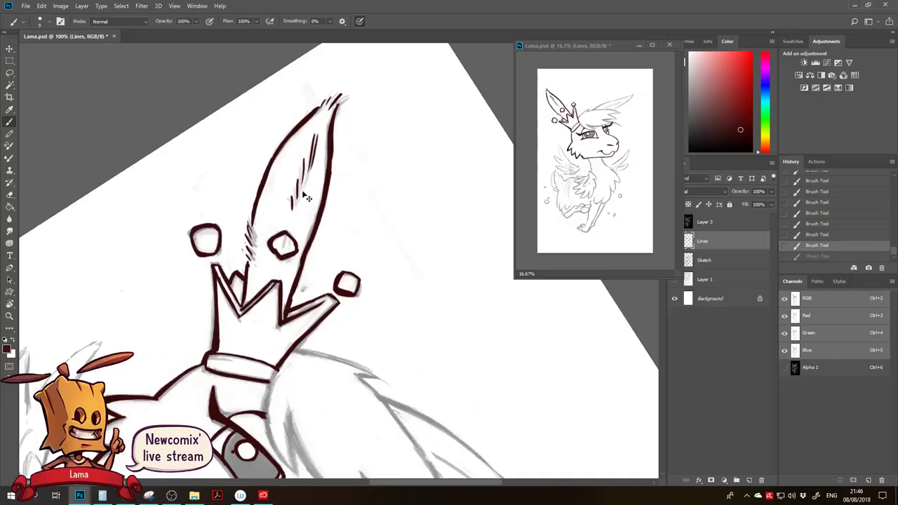
{"action": "left_click_drag", "start_coordinate": [306, 162], "coordinate": [299, 202]}
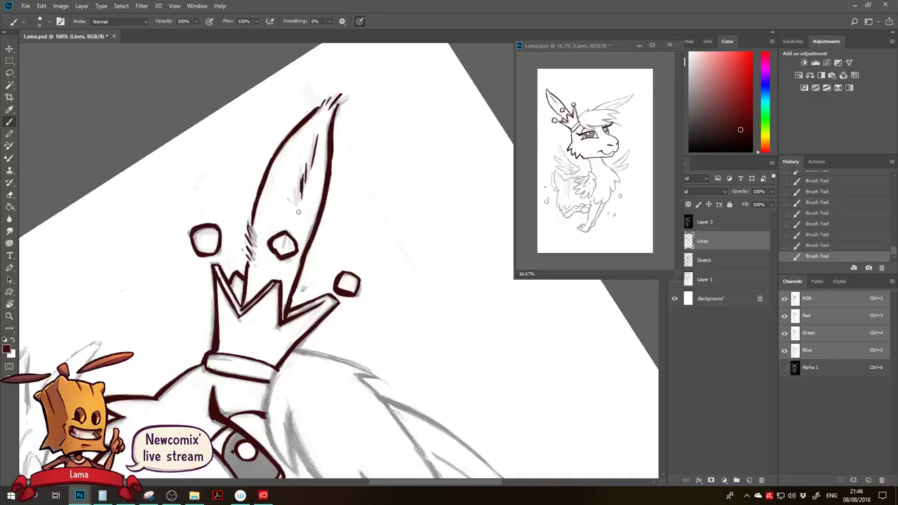
Ink the top outline of the hair tuft, from the crown past the notch below the far ear.
{"action": "key", "text": "r"}
{"action": "mouse_move", "coordinate": [286, 246]}
{"action": "left_mouse_down"}
{"action": "mouse_move", "coordinate": [254, 162]}
{"action": "mouse_move", "coordinate": [232, 186]}
{"action": "left_mouse_up"}
{"action": "key", "text": "space"}
{"action": "left_click_drag", "start_coordinate": [428, 240], "coordinate": [246, 173]}
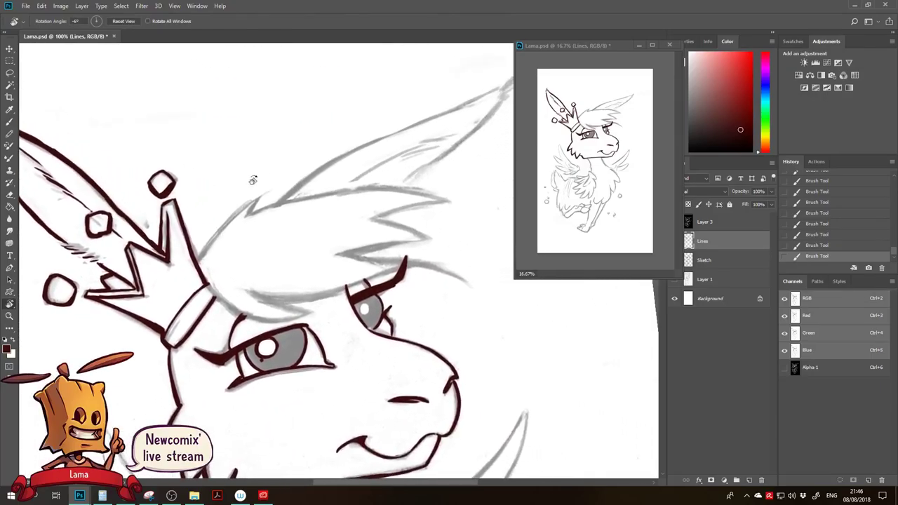
{"action": "key", "text": "b"}
{"action": "mouse_move", "coordinate": [197, 258]}
{"action": "left_mouse_down"}
{"action": "mouse_move", "coordinate": [253, 190]}
{"action": "mouse_move", "coordinate": [197, 258]}
{"action": "mouse_move", "coordinate": [273, 188]}
{"action": "left_mouse_up"}
{"action": "key", "text": "ctrl+alt+z"}
{"action": "key", "text": "ctrl+alt+z"}
{"action": "key", "text": "ctrl+alt+z"}
{"action": "key", "text": "ctrl+z"}
{"action": "left_click_drag", "start_coordinate": [194, 265], "coordinate": [277, 185]}
{"action": "key", "text": "ctrl+z"}
{"action": "mouse_move", "coordinate": [201, 260]}
{"action": "left_mouse_down"}
{"action": "mouse_move", "coordinate": [264, 198]}
{"action": "mouse_move", "coordinate": [238, 218]}
{"action": "mouse_move", "coordinate": [399, 197]}
{"action": "left_mouse_up"}
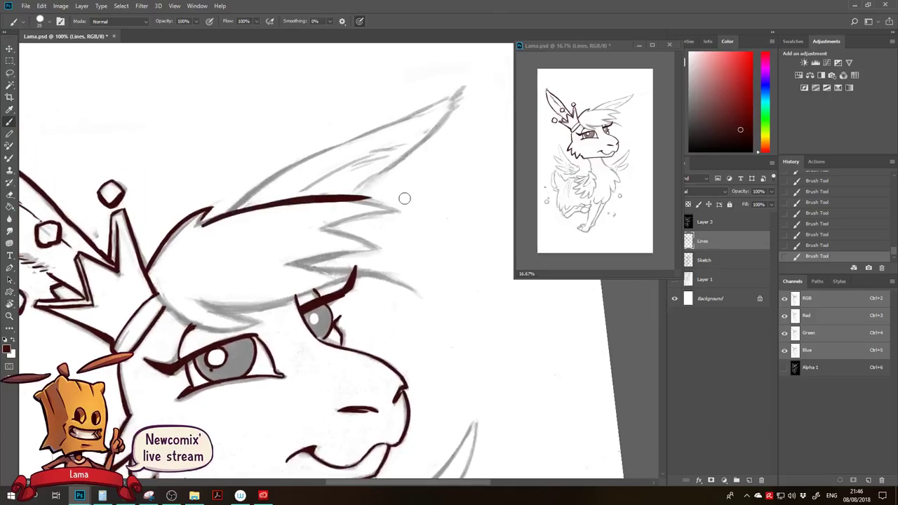
Ink the pointed ends of the hair tuft and sharpen their tips with the eraser.
{"action": "key", "text": "ctrl+z"}
{"action": "mouse_move", "coordinate": [200, 223]}
{"action": "left_mouse_down"}
{"action": "mouse_move", "coordinate": [398, 208]}
{"action": "mouse_move", "coordinate": [338, 226]}
{"action": "mouse_move", "coordinate": [385, 246]}
{"action": "left_mouse_up"}
{"action": "key", "text": "ctrl+z"}
{"action": "mouse_move", "coordinate": [330, 229]}
{"action": "left_mouse_down"}
{"action": "mouse_move", "coordinate": [385, 255]}
{"action": "mouse_move", "coordinate": [303, 261]}
{"action": "mouse_move", "coordinate": [388, 247]}
{"action": "mouse_move", "coordinate": [374, 240]}
{"action": "left_mouse_up"}
{"action": "key", "text": "bracketleft"}
{"action": "key", "text": "e"}
{"action": "mouse_move", "coordinate": [392, 199]}
{"action": "left_mouse_down"}
{"action": "mouse_move", "coordinate": [400, 198]}
{"action": "mouse_move", "coordinate": [373, 172]}
{"action": "left_mouse_up"}
{"action": "key", "text": "b"}
Ink the lowest curved hair strand sweeping past the far eye, redoing it until it flows, and trim its edge.
{"action": "left_click_drag", "start_coordinate": [270, 225], "coordinate": [406, 243]}
{"action": "key", "text": "ctrl+z"}
{"action": "key", "text": "]"}
{"action": "key", "text": "]"}
{"action": "left_click_drag", "start_coordinate": [268, 226], "coordinate": [382, 248]}
{"action": "key", "text": "ctrl+z"}
{"action": "key", "text": "["}
{"action": "left_click_drag", "start_coordinate": [264, 223], "coordinate": [350, 239]}
{"action": "key", "text": "ctrl+z"}
{"action": "left_click_drag", "start_coordinate": [264, 223], "coordinate": [369, 247]}
{"action": "key", "text": "ctrl+z"}
{"action": "left_click_drag", "start_coordinate": [264, 225], "coordinate": [388, 264]}
{"action": "key", "text": "ctrl+z"}
{"action": "left_click_drag", "start_coordinate": [264, 226], "coordinate": [385, 260]}
{"action": "key", "text": "ctrl+z"}
{"action": "left_click_drag", "start_coordinate": [262, 223], "coordinate": [391, 260]}
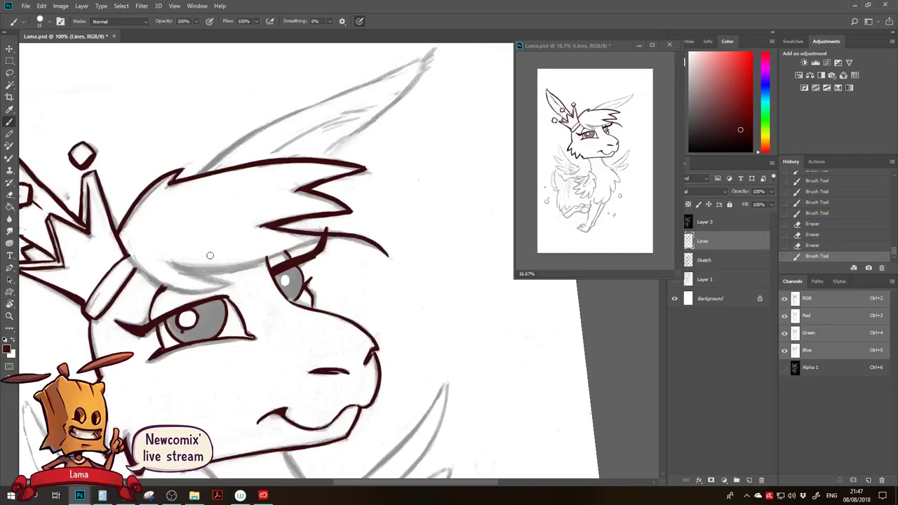
{"action": "key", "text": "e"}
{"action": "left_click_drag", "start_coordinate": [319, 245], "coordinate": [332, 240]}
{"action": "key", "text": "b"}
{"action": "key", "text": "bracketright"}
{"action": "left_click_drag", "start_coordinate": [176, 264], "coordinate": [262, 265]}
{"action": "key", "text": "ctrl+z"}
{"action": "left_click_drag", "start_coordinate": [176, 265], "coordinate": [264, 264]}
{"action": "key", "text": "ctrl+z"}
Ink the fringe's lower edge across the forehead to the strand over the far eye, working on a rotated canvas.
{"action": "key", "text": "r"}
{"action": "mouse_move", "coordinate": [301, 168]}
{"action": "left_mouse_down"}
{"action": "mouse_move", "coordinate": [417, 181]}
{"action": "mouse_move", "coordinate": [435, 290]}
{"action": "mouse_move", "coordinate": [424, 315]}
{"action": "left_mouse_up"}
{"action": "key", "text": "b"}
{"action": "key", "text": "bracketright"}
{"action": "left_click_drag", "start_coordinate": [475, 162], "coordinate": [442, 179]}
{"action": "left_click_drag", "start_coordinate": [475, 162], "coordinate": [448, 176]}
{"action": "mouse_move", "coordinate": [474, 162]}
{"action": "left_mouse_down"}
{"action": "mouse_move", "coordinate": [437, 179]}
{"action": "mouse_move", "coordinate": [393, 228]}
{"action": "left_mouse_up"}
{"action": "left_click_drag", "start_coordinate": [422, 192], "coordinate": [388, 237]}
{"action": "left_click_drag", "start_coordinate": [406, 206], "coordinate": [350, 274]}
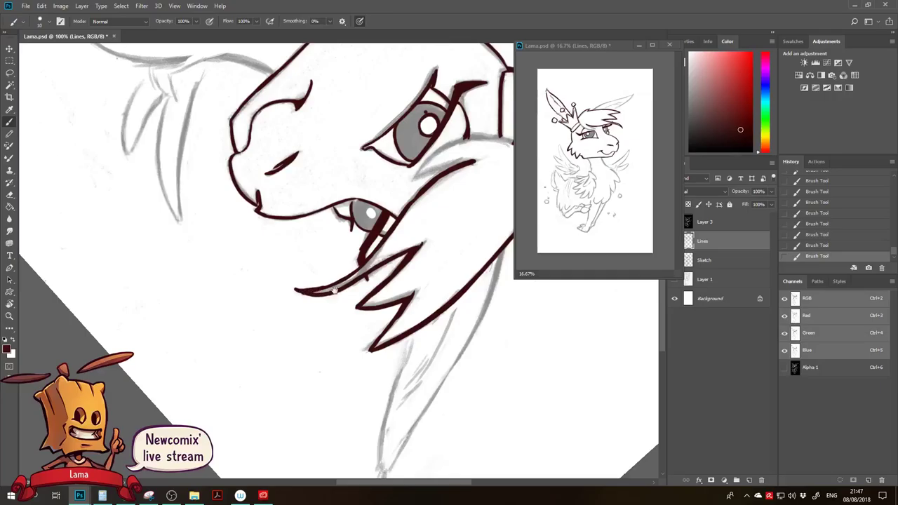
Ink the small pointed lock of the fringe above the near eye, up to the crown's band.
{"action": "left_click_drag", "start_coordinate": [331, 290], "coordinate": [273, 307]}
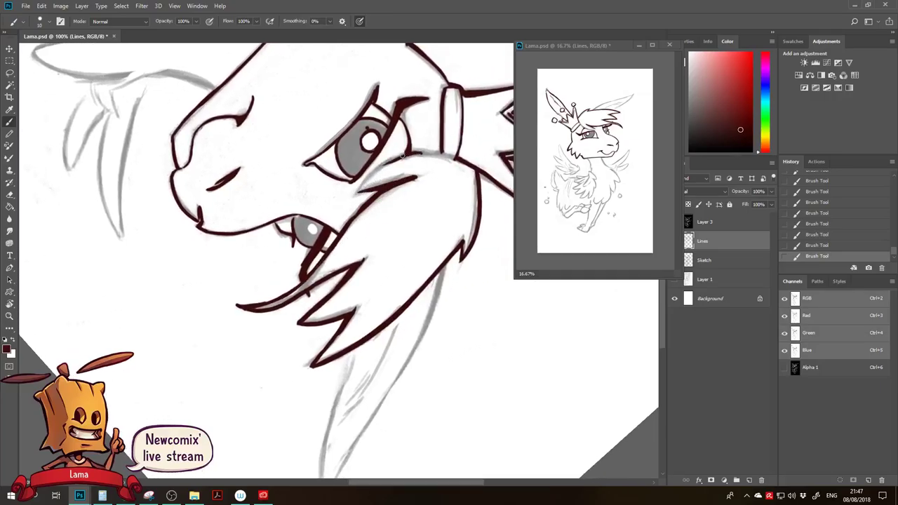
{"action": "left_click_drag", "start_coordinate": [403, 157], "coordinate": [358, 183]}
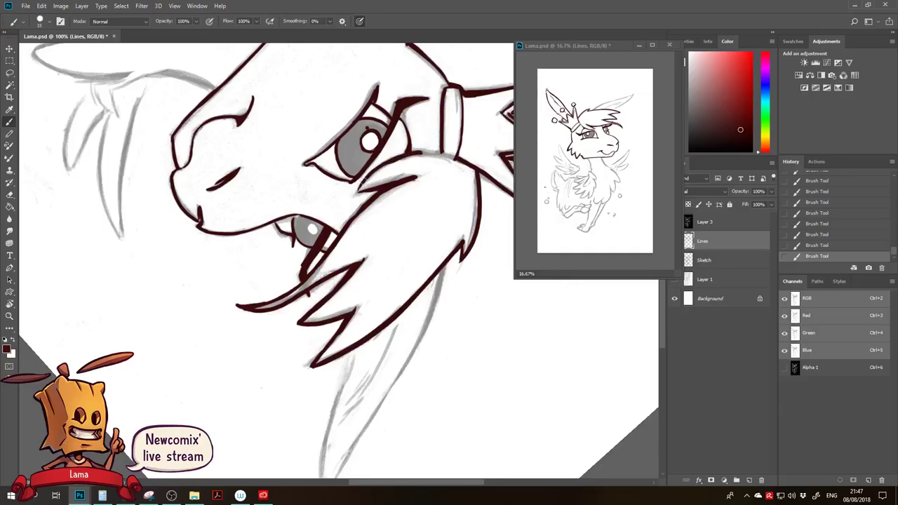
{"action": "mouse_move", "coordinate": [430, 153]}
{"action": "left_mouse_down"}
{"action": "mouse_move", "coordinate": [461, 162]}
{"action": "mouse_move", "coordinate": [245, 197]}
{"action": "mouse_move", "coordinate": [308, 151]}
{"action": "mouse_move", "coordinate": [314, 199]}
{"action": "left_mouse_up"}
{"action": "key", "text": "r"}
{"action": "key", "text": "e"}
{"action": "mouse_move", "coordinate": [316, 145]}
{"action": "left_mouse_down"}
{"action": "mouse_move", "coordinate": [324, 222]}
{"action": "mouse_move", "coordinate": [294, 154]}
{"action": "mouse_move", "coordinate": [308, 109]}
{"action": "mouse_move", "coordinate": [202, 234]}
{"action": "mouse_move", "coordinate": [199, 270]}
{"action": "left_mouse_up"}
Ink the lower edge of the far ear, from its tip down to the hair tuft.
{"action": "key", "text": "r"}
{"action": "mouse_move", "coordinate": [293, 286]}
{"action": "left_mouse_down"}
{"action": "mouse_move", "coordinate": [239, 188]}
{"action": "mouse_move", "coordinate": [228, 182]}
{"action": "mouse_move", "coordinate": [262, 166]}
{"action": "mouse_move", "coordinate": [255, 144]}
{"action": "mouse_move", "coordinate": [267, 149]}
{"action": "left_mouse_up"}
{"action": "key", "text": "e"}
{"action": "key", "text": "b"}
{"action": "left_click_drag", "start_coordinate": [285, 214], "coordinate": [230, 338]}
{"action": "left_click_drag", "start_coordinate": [322, 133], "coordinate": [312, 153]}
{"action": "left_click_drag", "start_coordinate": [317, 144], "coordinate": [258, 207]}
{"action": "key", "text": "ctrl+alt+z"}
{"action": "key", "text": "ctrl+alt+z"}
{"action": "key", "text": "ctrl+alt+z"}
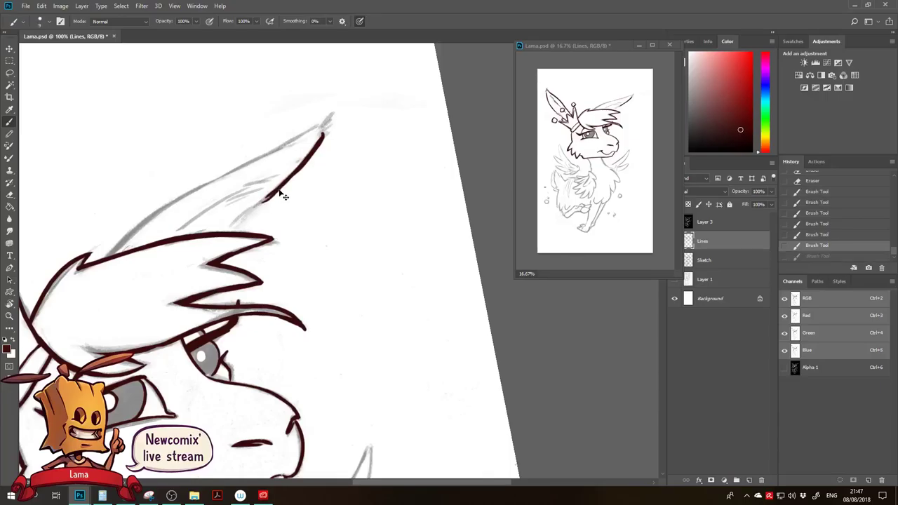
{"action": "left_click_drag", "start_coordinate": [292, 176], "coordinate": [233, 220]}
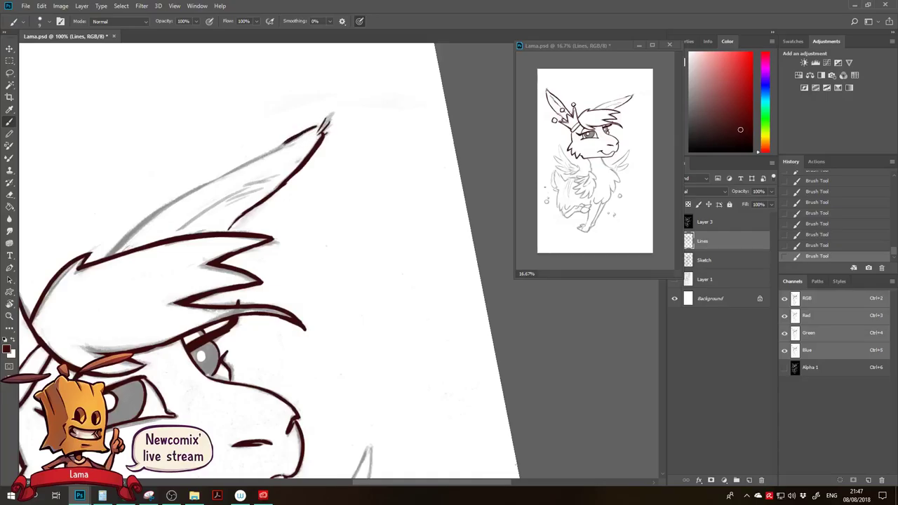
Ink the far ear's inner fur strokes and its long upper edge.
{"action": "mouse_move", "coordinate": [273, 176]}
{"action": "left_mouse_down"}
{"action": "mouse_move", "coordinate": [241, 185]}
{"action": "mouse_move", "coordinate": [258, 186]}
{"action": "mouse_move", "coordinate": [174, 236]}
{"action": "mouse_move", "coordinate": [239, 208]}
{"action": "left_mouse_up"}
{"action": "key", "text": "bracketright"}
{"action": "key", "text": "bracketright"}
{"action": "left_click_drag", "start_coordinate": [327, 134], "coordinate": [197, 200]}
{"action": "mouse_move", "coordinate": [240, 176]}
{"action": "left_mouse_down"}
{"action": "mouse_move", "coordinate": [167, 224]}
{"action": "mouse_move", "coordinate": [221, 161]}
{"action": "left_mouse_up"}
Erase the far eye's lash lines where they overlap the fringe strand.
{"action": "left_click", "coordinate": [201, 271], "text": "alt"}
{"action": "left_click_drag", "start_coordinate": [185, 265], "coordinate": [184, 130]}
{"action": "mouse_move", "coordinate": [177, 208]}
{"action": "left_mouse_down"}
{"action": "mouse_move", "coordinate": [191, 169]}
{"action": "mouse_move", "coordinate": [207, 184]}
{"action": "mouse_move", "coordinate": [190, 182]}
{"action": "mouse_move", "coordinate": [242, 156]}
{"action": "mouse_move", "coordinate": [294, 156]}
{"action": "mouse_move", "coordinate": [246, 208]}
{"action": "left_mouse_up"}
{"action": "key", "text": "r"}
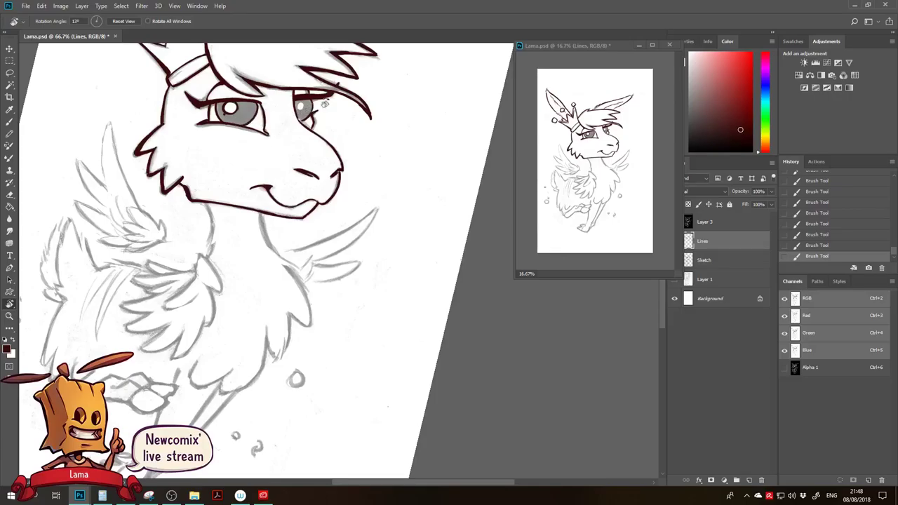
{"action": "key", "text": "e"}
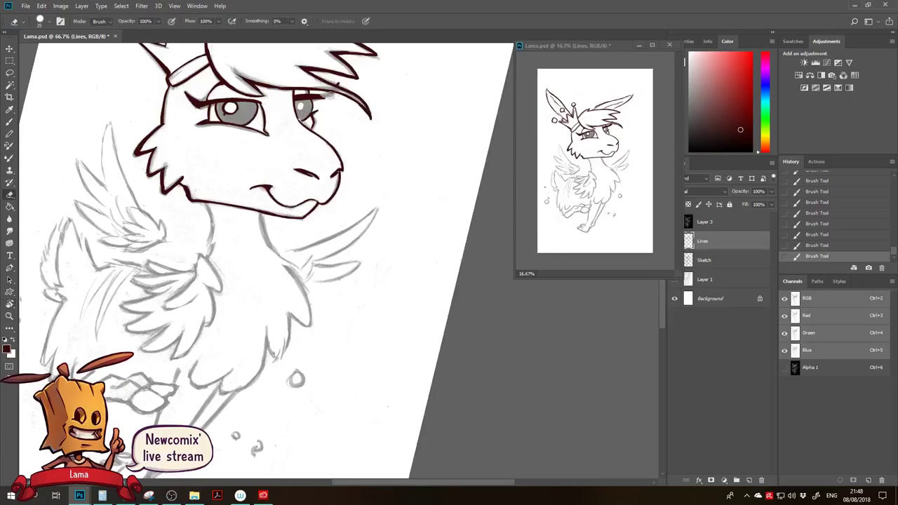
{"action": "mouse_move", "coordinate": [324, 92]}
{"action": "left_mouse_down"}
{"action": "mouse_move", "coordinate": [344, 84]}
{"action": "mouse_move", "coordinate": [309, 95]}
{"action": "mouse_move", "coordinate": [324, 94]}
{"action": "left_mouse_up"}
{"action": "key", "text": "b"}
{"action": "key", "text": "e"}
{"action": "left_click", "coordinate": [325, 96]}
{"action": "left_click", "coordinate": [329, 98]}
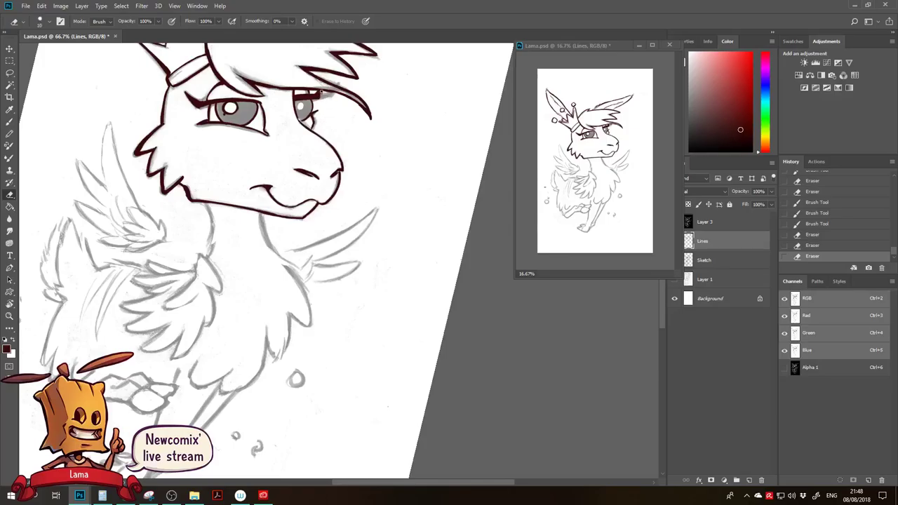
{"action": "left_click_drag", "start_coordinate": [325, 96], "coordinate": [327, 93]}
{"action": "left_click_drag", "start_coordinate": [322, 158], "coordinate": [313, 167]}
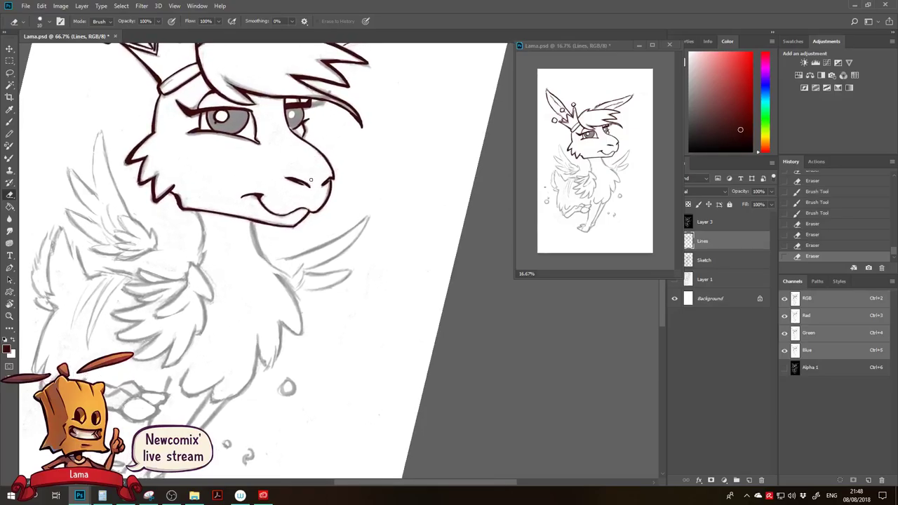
Ink the rear line of the neck, curving down from below the jaw.
{"action": "scroll", "coordinate": [300, 187], "scroll_direction": "down", "scroll_amount": 3}
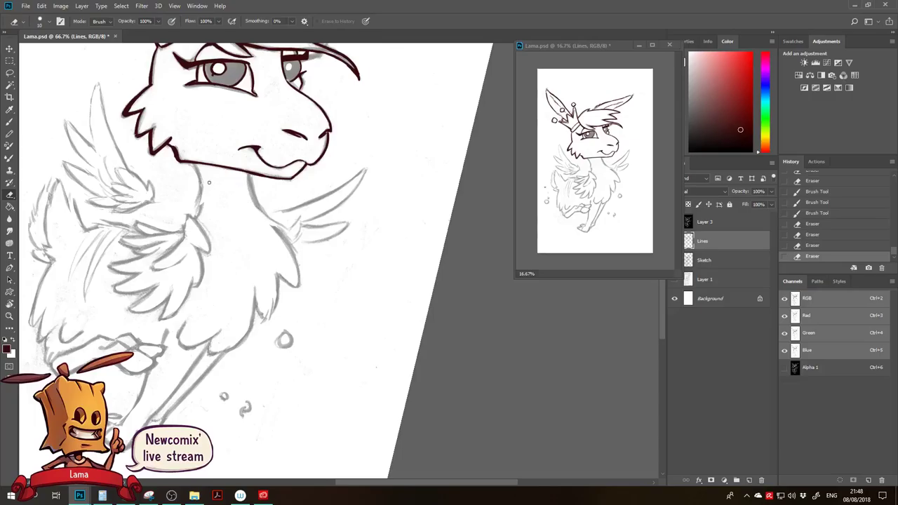
{"action": "key", "text": "b"}
{"action": "left_click_drag", "start_coordinate": [195, 164], "coordinate": [201, 206]}
{"action": "key", "text": "ctrl+z"}
{"action": "key", "text": "ctrl+alt+z"}
{"action": "left_click_drag", "start_coordinate": [197, 164], "coordinate": [198, 215]}
Ink the front line of the neck from the jaw and the first rounded fur tuft of the chest.
{"action": "key", "text": "r"}
{"action": "mouse_move", "coordinate": [259, 179]}
{"action": "left_mouse_down"}
{"action": "mouse_move", "coordinate": [324, 258]}
{"action": "mouse_move", "coordinate": [341, 250]}
{"action": "mouse_move", "coordinate": [344, 240]}
{"action": "mouse_move", "coordinate": [331, 230]}
{"action": "mouse_move", "coordinate": [387, 165]}
{"action": "left_mouse_up"}
{"action": "key", "text": "b"}
{"action": "mouse_move", "coordinate": [328, 125]}
{"action": "left_mouse_down"}
{"action": "mouse_move", "coordinate": [422, 189]}
{"action": "mouse_move", "coordinate": [408, 191]}
{"action": "left_mouse_up"}
{"action": "key", "text": "ctrl+z"}
{"action": "key", "text": "ctrl+z"}
{"action": "key", "text": "e"}
{"action": "key", "text": "b"}
{"action": "scroll", "coordinate": [399, 143], "scroll_direction": "down", "scroll_amount": 1}
{"action": "key", "text": "e"}
{"action": "key", "text": "b"}
{"action": "mouse_move", "coordinate": [421, 192]}
{"action": "left_mouse_down"}
{"action": "mouse_move", "coordinate": [398, 189]}
{"action": "mouse_move", "coordinate": [406, 192]}
{"action": "mouse_move", "coordinate": [394, 177]}
{"action": "left_mouse_up"}
{"action": "key", "text": "r"}
{"action": "key", "text": "z"}
{"action": "left_click", "coordinate": [398, 200]}
{"action": "key", "text": "r"}
{"action": "key", "text": "b"}
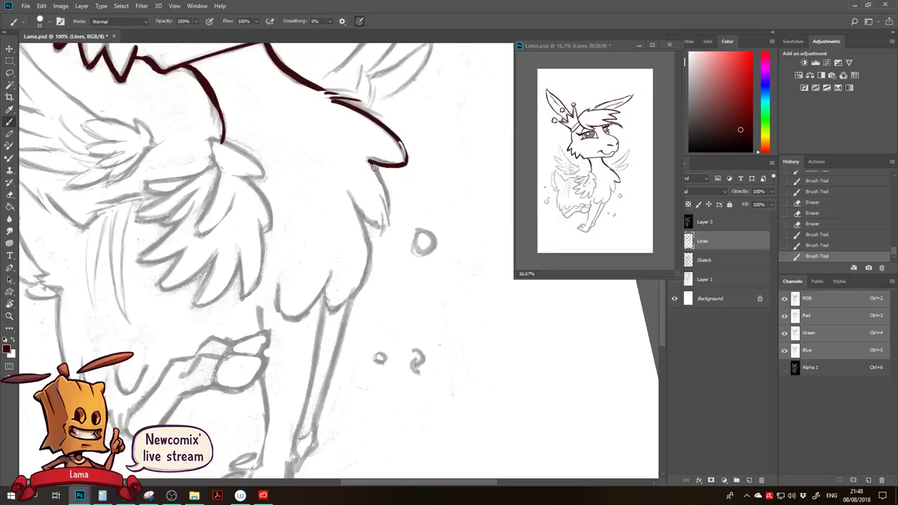
Ink the second fur tuft on the front of the chest and tidy its inner ends with the eraser.
{"action": "mouse_move", "coordinate": [369, 160]}
{"action": "left_mouse_down"}
{"action": "mouse_move", "coordinate": [393, 211]}
{"action": "mouse_move", "coordinate": [382, 188]}
{"action": "mouse_move", "coordinate": [380, 226]}
{"action": "left_mouse_up"}
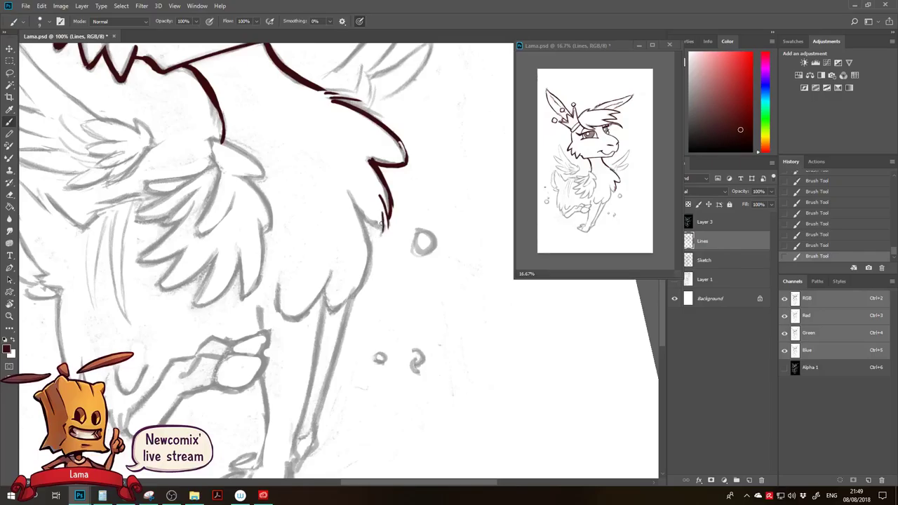
{"action": "key", "text": "e"}
{"action": "mouse_move", "coordinate": [364, 161]}
{"action": "left_mouse_down"}
{"action": "mouse_move", "coordinate": [382, 188]}
{"action": "mouse_move", "coordinate": [372, 171]}
{"action": "mouse_move", "coordinate": [396, 190]}
{"action": "mouse_move", "coordinate": [394, 209]}
{"action": "mouse_move", "coordinate": [367, 164]}
{"action": "left_mouse_up"}
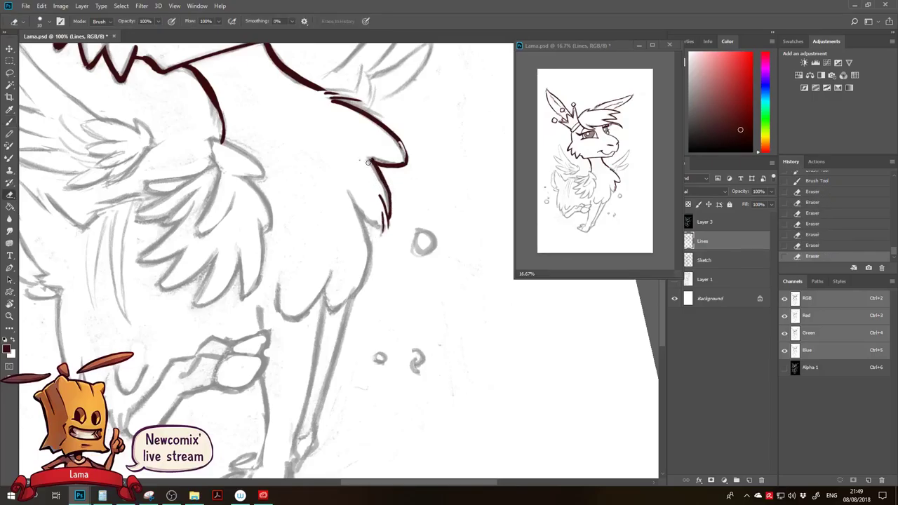
{"action": "key", "text": "b"}
{"action": "left_click_drag", "start_coordinate": [348, 195], "coordinate": [379, 226]}
{"action": "left_click_drag", "start_coordinate": [350, 200], "coordinate": [380, 228]}
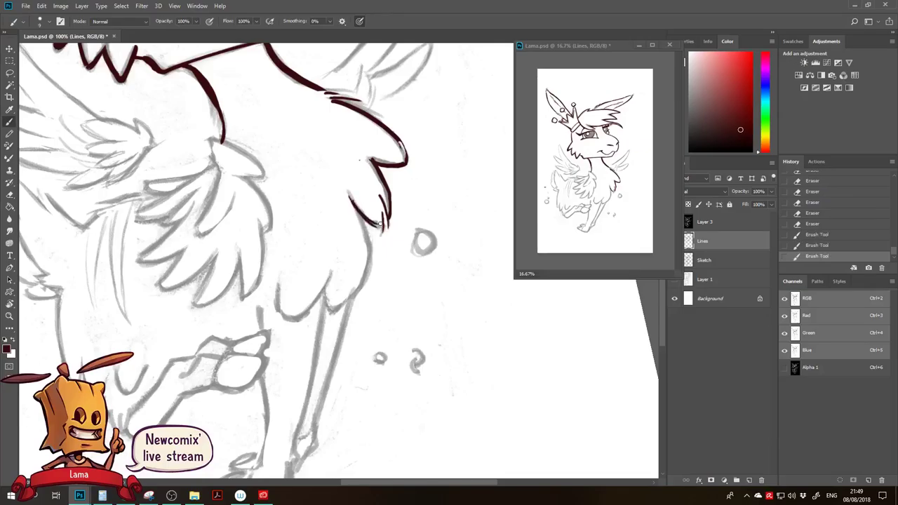
{"action": "key", "text": "e"}
{"action": "mouse_move", "coordinate": [347, 191]}
{"action": "left_mouse_down"}
{"action": "mouse_move", "coordinate": [370, 264]}
{"action": "mouse_move", "coordinate": [355, 209]}
{"action": "mouse_move", "coordinate": [366, 232]}
{"action": "mouse_move", "coordinate": [399, 134]}
{"action": "mouse_move", "coordinate": [400, 179]}
{"action": "mouse_move", "coordinate": [366, 209]}
{"action": "left_mouse_up"}
Ink the lower chest curve from the second tuft to the top of the front legs, cleaning up its end.
{"action": "key", "text": "b"}
{"action": "key", "text": "]"}
{"action": "key", "text": "e"}
{"action": "key", "text": "b"}
{"action": "left_click_drag", "start_coordinate": [398, 183], "coordinate": [364, 210]}
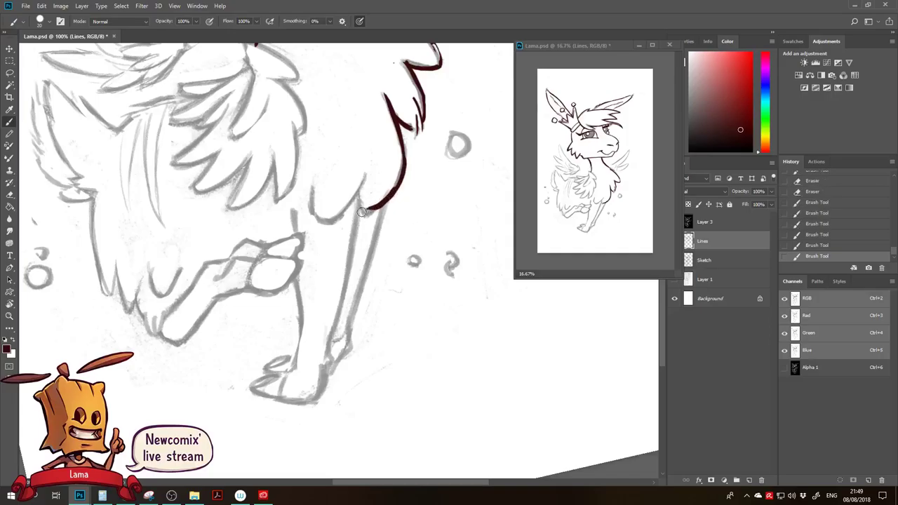
{"action": "key", "text": "e"}
{"action": "left_click_drag", "start_coordinate": [390, 181], "coordinate": [360, 210]}
{"action": "key", "text": "b"}
Ink the scalloped fur along the bottom of the chest above the front legs.
{"action": "mouse_move", "coordinate": [399, 179]}
{"action": "left_mouse_down"}
{"action": "mouse_move", "coordinate": [383, 203]}
{"action": "mouse_move", "coordinate": [367, 206]}
{"action": "left_mouse_up"}
{"action": "left_click_drag", "start_coordinate": [360, 193], "coordinate": [367, 206]}
{"action": "mouse_move", "coordinate": [365, 170]}
{"action": "left_mouse_down"}
{"action": "mouse_move", "coordinate": [316, 216]}
{"action": "mouse_move", "coordinate": [365, 179]}
{"action": "mouse_move", "coordinate": [321, 221]}
{"action": "mouse_move", "coordinate": [332, 225]}
{"action": "mouse_move", "coordinate": [330, 238]}
{"action": "mouse_move", "coordinate": [317, 232]}
{"action": "mouse_move", "coordinate": [282, 275]}
{"action": "left_mouse_up"}
{"action": "key", "text": "ctrl+z"}
{"action": "scroll", "coordinate": [359, 201], "scroll_direction": "left", "scroll_amount": 3}
{"action": "key", "text": "e"}
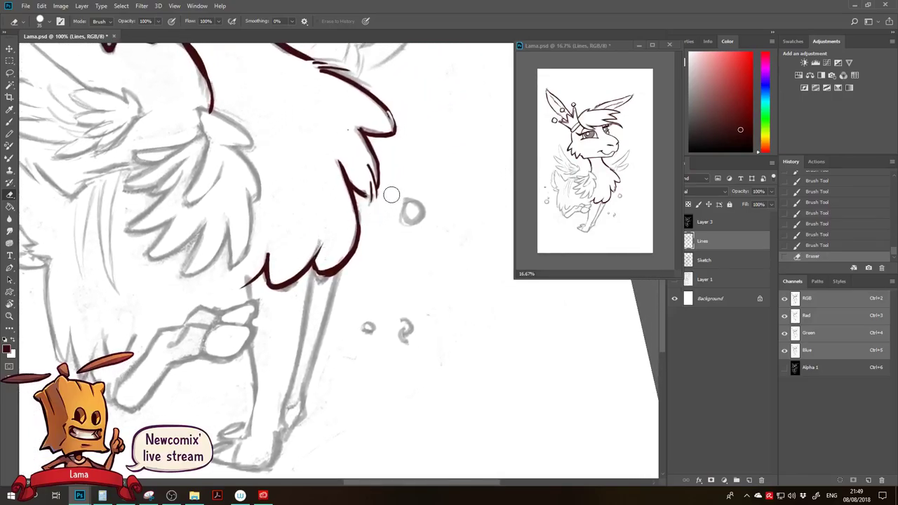
Ink the three small floating circles in front of the llama's chest with a smaller brush.
{"action": "mouse_move", "coordinate": [351, 226]}
{"action": "left_mouse_down"}
{"action": "mouse_move", "coordinate": [362, 239]}
{"action": "mouse_move", "coordinate": [362, 309]}
{"action": "mouse_move", "coordinate": [371, 284]}
{"action": "mouse_move", "coordinate": [320, 248]}
{"action": "left_mouse_up"}
{"action": "key", "text": "b"}
{"action": "key", "text": "bracketleft"}
{"action": "key", "text": "bracketleft"}
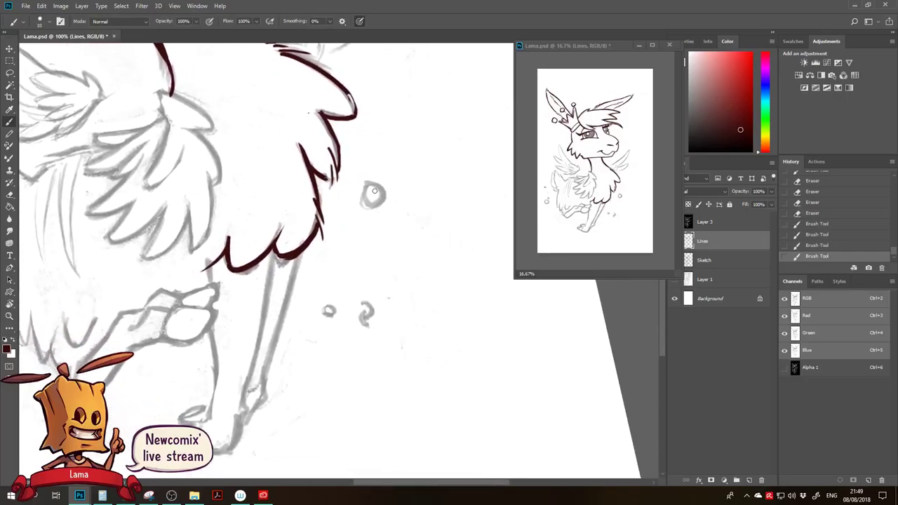
{"action": "left_click_drag", "start_coordinate": [362, 199], "coordinate": [361, 188]}
{"action": "mouse_move", "coordinate": [364, 195]}
{"action": "left_mouse_down"}
{"action": "mouse_move", "coordinate": [373, 208]}
{"action": "mouse_move", "coordinate": [386, 198]}
{"action": "mouse_move", "coordinate": [379, 187]}
{"action": "left_mouse_up"}
{"action": "scroll", "coordinate": [366, 206], "scroll_direction": "down", "scroll_amount": 2}
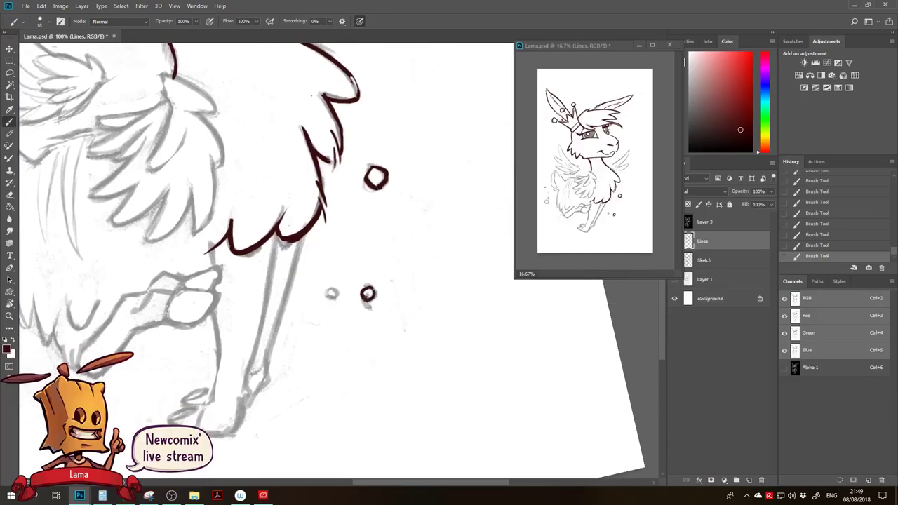
{"action": "mouse_move", "coordinate": [326, 280]}
{"action": "left_mouse_down"}
{"action": "mouse_move", "coordinate": [360, 254]}
{"action": "mouse_move", "coordinate": [366, 211]}
{"action": "left_mouse_up"}
Ink the short hook at the base of the neck and the first feather at the rear of the shoulder tuft.
{"action": "mouse_move", "coordinate": [236, 235]}
{"action": "left_mouse_down"}
{"action": "mouse_move", "coordinate": [369, 271]}
{"action": "mouse_move", "coordinate": [348, 374]}
{"action": "left_mouse_up"}
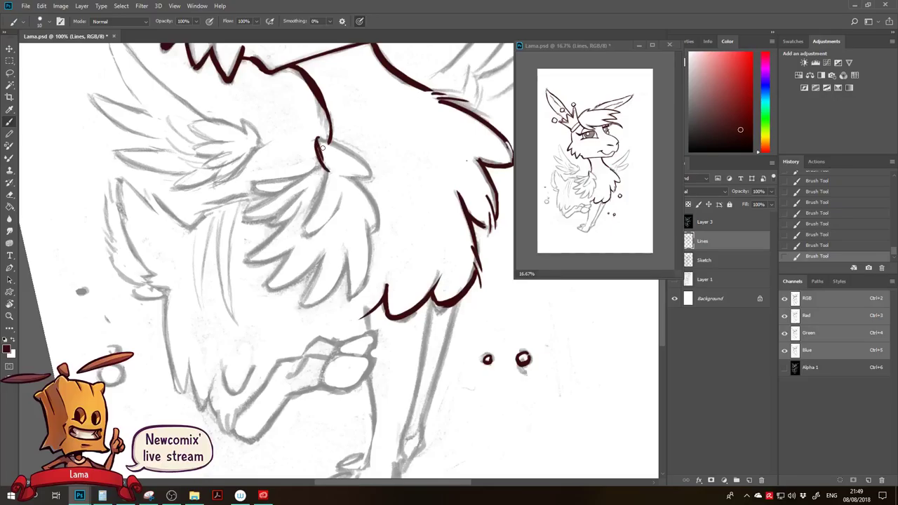
{"action": "key", "text": "ctrl+alt+z"}
{"action": "key", "text": "ctrl+alt+z"}
{"action": "key", "text": "ctrl+shift+z"}
{"action": "key", "text": "ctrl+shift+z"}
{"action": "mouse_move", "coordinate": [316, 147]}
{"action": "left_mouse_down"}
{"action": "mouse_move", "coordinate": [326, 133]}
{"action": "mouse_move", "coordinate": [324, 168]}
{"action": "left_mouse_up"}
{"action": "left_click_drag", "start_coordinate": [263, 184], "coordinate": [312, 173]}
{"action": "mouse_move", "coordinate": [257, 183]}
{"action": "left_mouse_down"}
{"action": "mouse_move", "coordinate": [270, 192]}
{"action": "mouse_move", "coordinate": [302, 182]}
{"action": "mouse_move", "coordinate": [279, 193]}
{"action": "left_mouse_up"}
Ink the next pointed feathers down the rear edge of the shoulder tuft, redoing the stroke with a smaller brush.
{"action": "key", "text": "e"}
{"action": "key", "text": "b"}
{"action": "key", "text": "ctrl+z"}
{"action": "mouse_move", "coordinate": [319, 167]}
{"action": "left_mouse_down"}
{"action": "mouse_move", "coordinate": [241, 215]}
{"action": "mouse_move", "coordinate": [270, 218]}
{"action": "mouse_move", "coordinate": [288, 206]}
{"action": "mouse_move", "coordinate": [269, 222]}
{"action": "mouse_move", "coordinate": [327, 179]}
{"action": "mouse_move", "coordinate": [279, 218]}
{"action": "left_mouse_up"}
{"action": "key", "text": "ctrl+z"}
{"action": "key", "text": "bracketleft"}
{"action": "left_click_drag", "start_coordinate": [326, 178], "coordinate": [279, 223]}
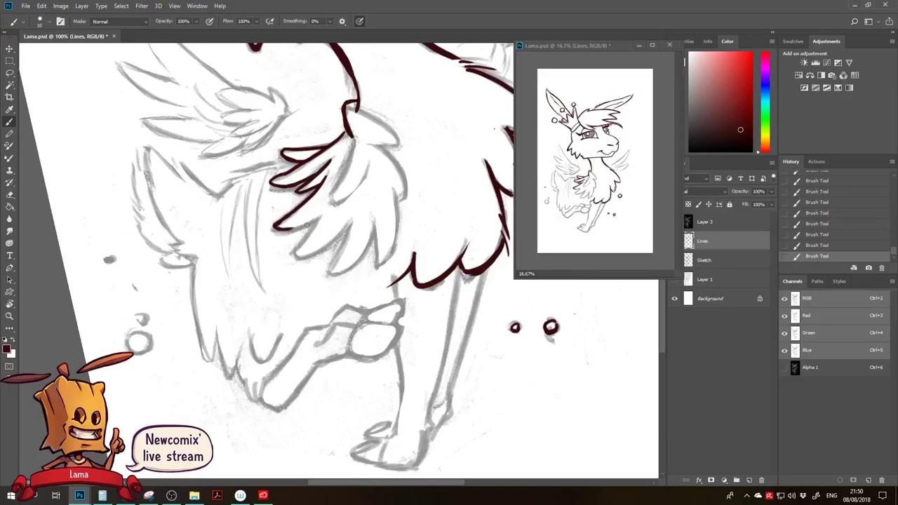
Ink the pointed feathers along the bottom of the shoulder tuft and the small feathers inside it.
{"action": "mouse_move", "coordinate": [319, 238]}
{"action": "left_mouse_down"}
{"action": "mouse_move", "coordinate": [335, 216]}
{"action": "mouse_move", "coordinate": [313, 225]}
{"action": "mouse_move", "coordinate": [366, 202]}
{"action": "mouse_move", "coordinate": [347, 240]}
{"action": "left_mouse_up"}
{"action": "key", "text": "]"}
{"action": "mouse_move", "coordinate": [363, 207]}
{"action": "left_mouse_down"}
{"action": "mouse_move", "coordinate": [345, 246]}
{"action": "mouse_move", "coordinate": [369, 245]}
{"action": "mouse_move", "coordinate": [360, 246]}
{"action": "left_mouse_up"}
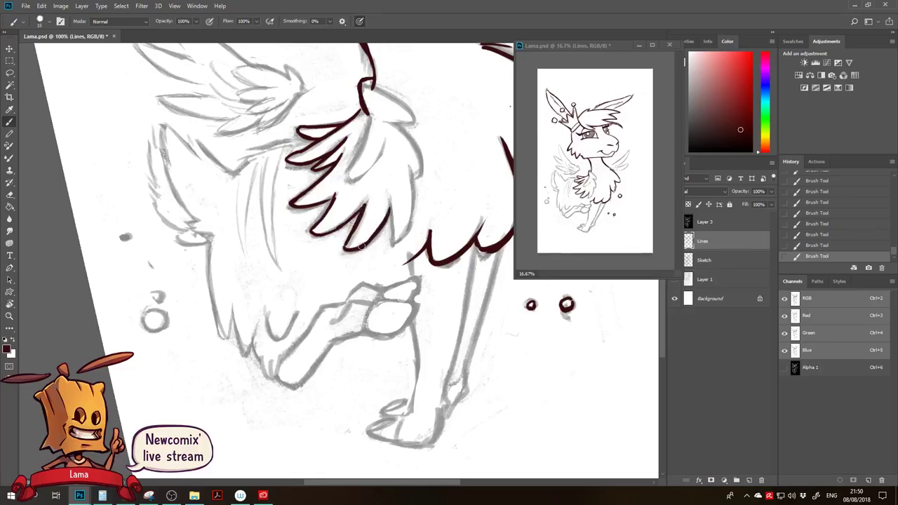
{"action": "mouse_move", "coordinate": [370, 143]}
{"action": "left_mouse_down"}
{"action": "mouse_move", "coordinate": [366, 112]}
{"action": "mouse_move", "coordinate": [345, 178]}
{"action": "mouse_move", "coordinate": [390, 131]}
{"action": "mouse_move", "coordinate": [406, 147]}
{"action": "mouse_move", "coordinate": [372, 142]}
{"action": "left_mouse_up"}
{"action": "key", "text": "z"}
{"action": "left_click", "coordinate": [379, 160]}
{"action": "key", "text": "b"}
{"action": "mouse_move", "coordinate": [324, 225]}
{"action": "left_mouse_down"}
{"action": "mouse_move", "coordinate": [334, 310]}
{"action": "mouse_move", "coordinate": [355, 289]}
{"action": "left_mouse_up"}
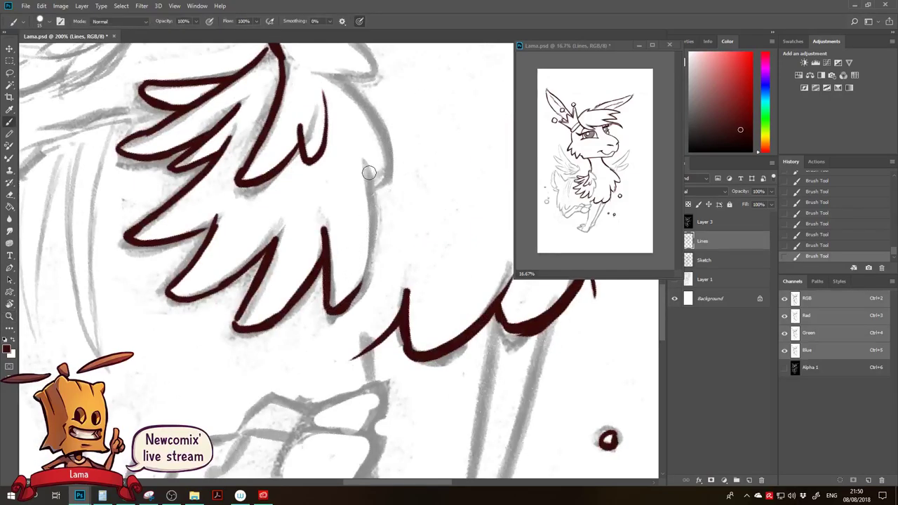
Ink and thicken the front edge of the lowest feather on the shoulder tuft.
{"action": "left_click_drag", "start_coordinate": [363, 162], "coordinate": [363, 254]}
{"action": "left_click_drag", "start_coordinate": [373, 197], "coordinate": [357, 291]}
{"action": "left_click_drag", "start_coordinate": [368, 248], "coordinate": [348, 303]}
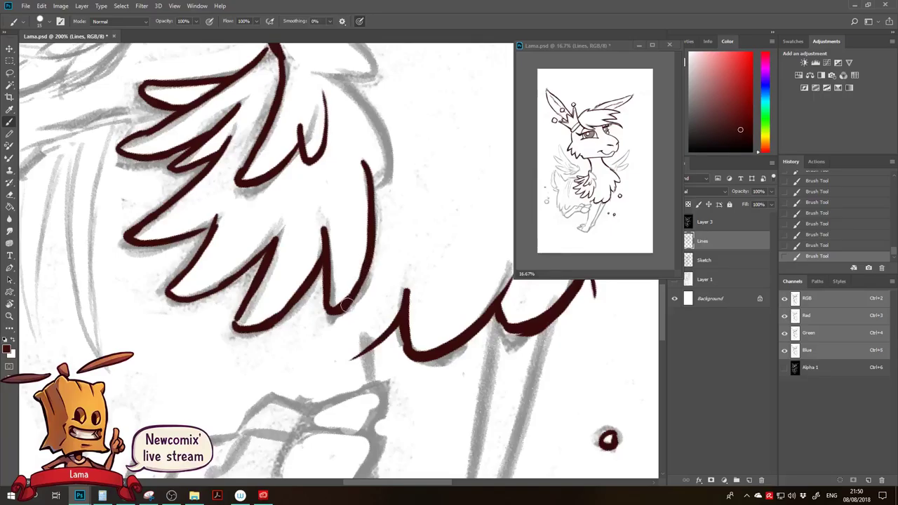
{"action": "left_click_drag", "start_coordinate": [381, 226], "coordinate": [360, 289]}
Ink the next feather up the front of the shoulder tuft, correcting its inner end and outer curve.
{"action": "key", "text": "r"}
{"action": "mouse_move", "coordinate": [385, 121]}
{"action": "left_mouse_down"}
{"action": "mouse_move", "coordinate": [439, 145]}
{"action": "mouse_move", "coordinate": [450, 164]}
{"action": "left_mouse_up"}
{"action": "key", "text": "b"}
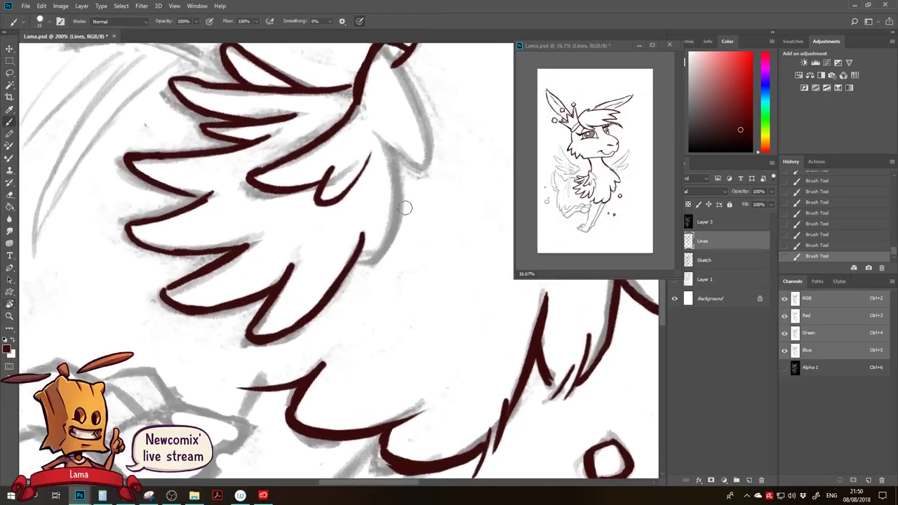
{"action": "key", "text": "e"}
{"action": "key", "text": "b"}
{"action": "mouse_move", "coordinate": [362, 235]}
{"action": "left_mouse_down"}
{"action": "mouse_move", "coordinate": [355, 269]}
{"action": "mouse_move", "coordinate": [398, 225]}
{"action": "left_mouse_up"}
{"action": "mouse_move", "coordinate": [390, 147]}
{"action": "left_mouse_down"}
{"action": "mouse_move", "coordinate": [402, 201]}
{"action": "mouse_move", "coordinate": [387, 246]}
{"action": "mouse_move", "coordinate": [405, 230]}
{"action": "left_mouse_up"}
{"action": "key", "text": "e"}
{"action": "key", "text": "b"}
{"action": "left_click_drag", "start_coordinate": [390, 148], "coordinate": [401, 217]}
{"action": "left_click_drag", "start_coordinate": [401, 214], "coordinate": [383, 245]}
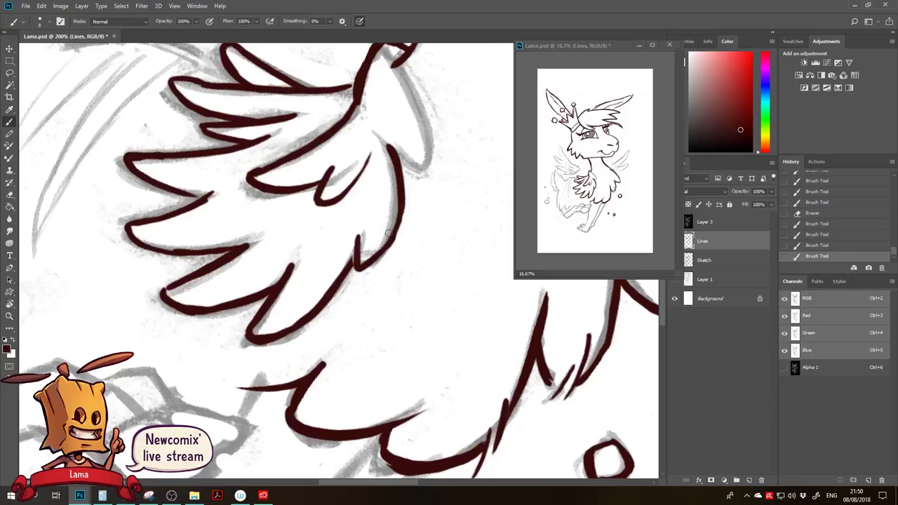
Ink the top front feather of the shoulder tuft down from the base of the neck.
{"action": "key", "text": "r"}
{"action": "mouse_move", "coordinate": [365, 106]}
{"action": "left_mouse_down"}
{"action": "mouse_move", "coordinate": [496, 119]}
{"action": "mouse_move", "coordinate": [506, 132]}
{"action": "left_mouse_up"}
{"action": "key", "text": "b"}
{"action": "left_click_drag", "start_coordinate": [453, 205], "coordinate": [458, 248]}
{"action": "mouse_move", "coordinate": [470, 236]}
{"action": "left_mouse_down"}
{"action": "mouse_move", "coordinate": [386, 283]}
{"action": "mouse_move", "coordinate": [414, 264]}
{"action": "mouse_move", "coordinate": [437, 190]}
{"action": "mouse_move", "coordinate": [421, 247]}
{"action": "left_mouse_up"}
{"action": "left_click_drag", "start_coordinate": [427, 211], "coordinate": [405, 270]}
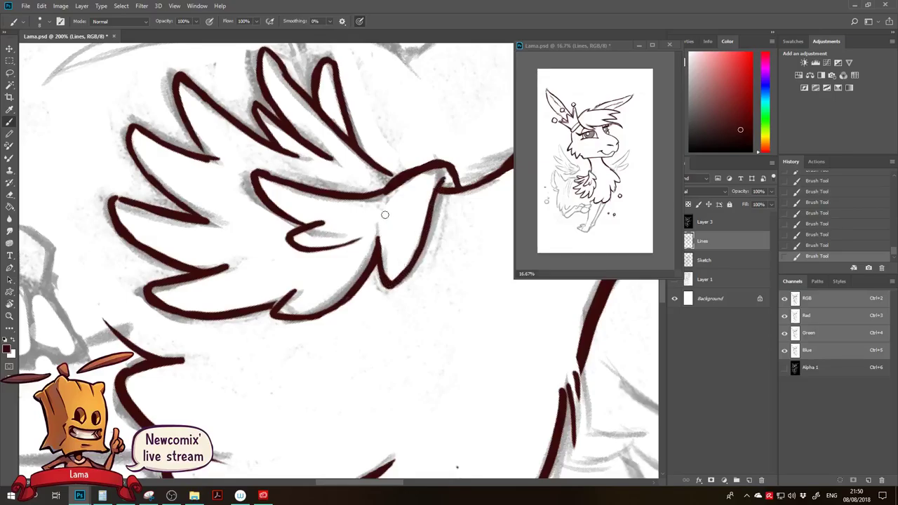
Ink the line of the back from the shoulder tuft to the base of the tail.
{"action": "key", "text": "r"}
{"action": "left_click_drag", "start_coordinate": [386, 219], "coordinate": [472, 313]}
{"action": "key", "text": "z"}
{"action": "left_click", "coordinate": [351, 273], "text": "alt"}
{"action": "left_click_drag", "start_coordinate": [337, 265], "coordinate": [338, 237]}
{"action": "key", "text": "b"}
{"action": "mouse_move", "coordinate": [282, 218]}
{"action": "left_mouse_down"}
{"action": "mouse_move", "coordinate": [303, 210]}
{"action": "mouse_move", "coordinate": [389, 233]}
{"action": "left_mouse_up"}
{"action": "key", "text": "ctrl+z"}
Ink the front edge of the tail from the back line up to its tip.
{"action": "key", "text": "r"}
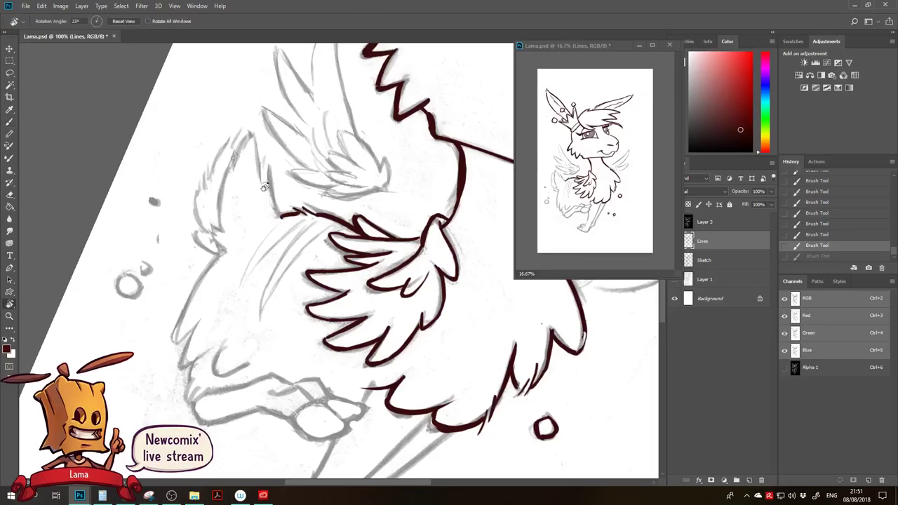
{"action": "left_click_drag", "start_coordinate": [304, 210], "coordinate": [374, 137]}
{"action": "key", "text": "b"}
{"action": "key", "text": "["}
{"action": "key", "text": "ctrl+z"}
{"action": "key", "text": "ctrl+z"}
{"action": "key", "text": "ctrl+z"}
{"action": "key", "text": "ctrl+z"}
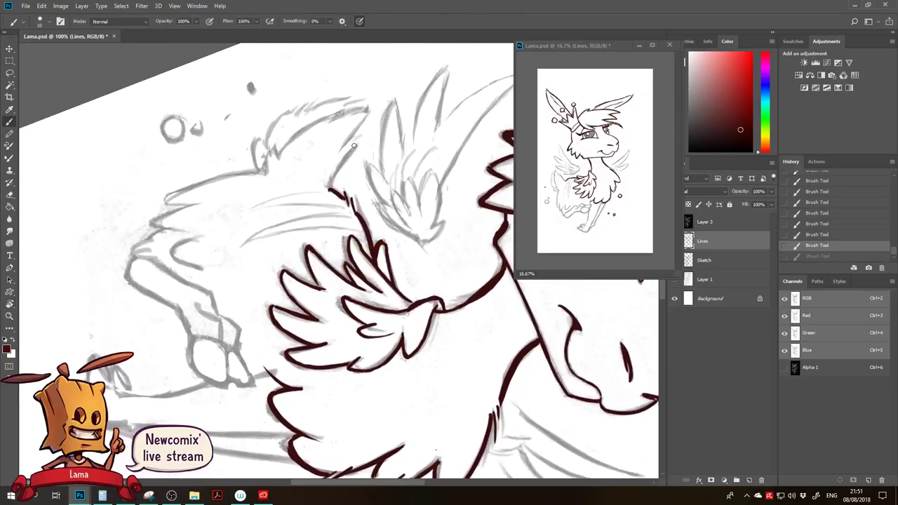
{"action": "key", "text": "ctrl+z"}
{"action": "key", "text": "ctrl+z"}
{"action": "key", "text": "ctrl+z"}
{"action": "key", "text": "ctrl+z"}
{"action": "left_click_drag", "start_coordinate": [329, 187], "coordinate": [372, 113]}
{"action": "key", "text": "ctrl+z"}
{"action": "left_click_drag", "start_coordinate": [348, 146], "coordinate": [367, 112]}
Ink the rear curve of the tail from the tip down to its base, tidying the strokes with the eraser.
{"action": "left_click_drag", "start_coordinate": [340, 112], "coordinate": [314, 124]}
{"action": "key", "text": "ctrl+z"}
{"action": "key", "text": "ctrl+z"}
{"action": "key", "text": "ctrl+z"}
{"action": "left_click_drag", "start_coordinate": [326, 115], "coordinate": [274, 170]}
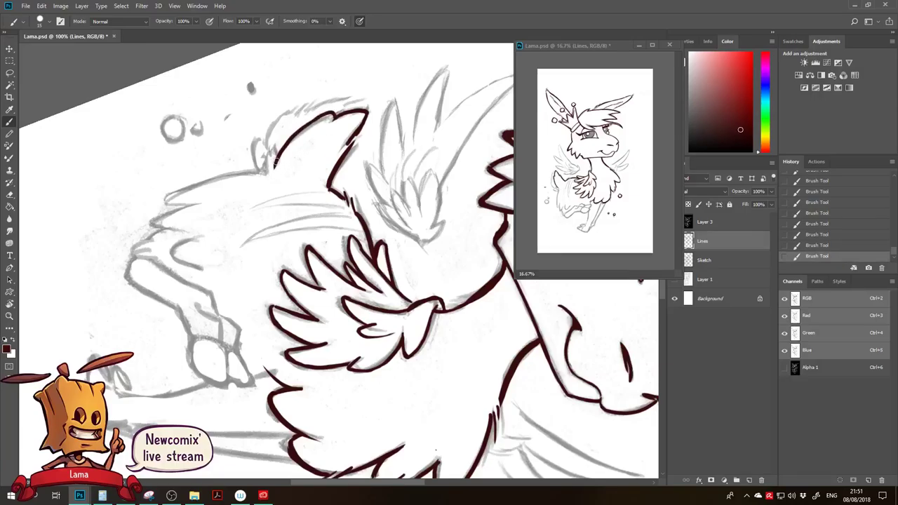
{"action": "key", "text": "ctrl+z"}
{"action": "key", "text": "e"}
{"action": "mouse_move", "coordinate": [311, 124]}
{"action": "left_mouse_down"}
{"action": "mouse_move", "coordinate": [287, 135]}
{"action": "mouse_move", "coordinate": [263, 173]}
{"action": "left_mouse_up"}
{"action": "key", "text": "b"}
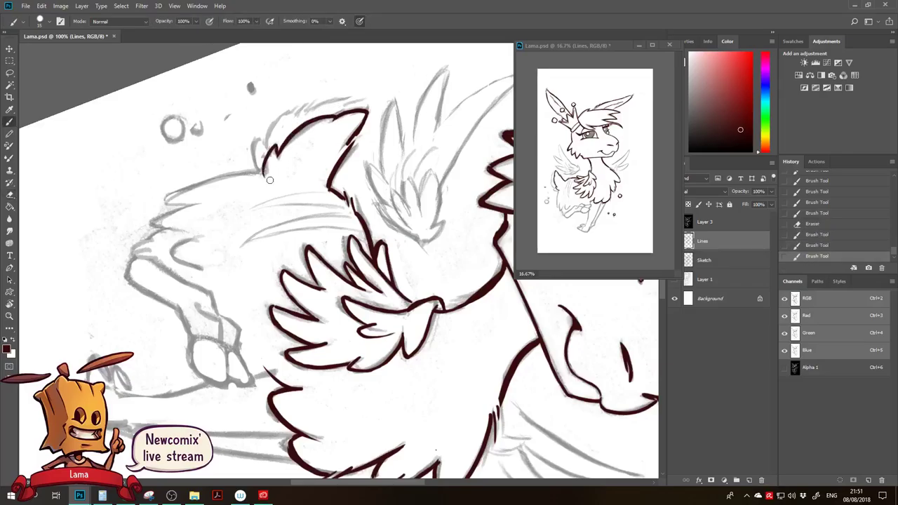
Add the outer fur strokes along the back of the tail.
{"action": "mouse_move", "coordinate": [259, 142]}
{"action": "left_mouse_down"}
{"action": "mouse_move", "coordinate": [263, 171]}
{"action": "mouse_move", "coordinate": [266, 144]}
{"action": "left_mouse_up"}
{"action": "mouse_move", "coordinate": [300, 108]}
{"action": "left_mouse_down"}
{"action": "mouse_move", "coordinate": [368, 101]}
{"action": "mouse_move", "coordinate": [355, 105]}
{"action": "mouse_move", "coordinate": [370, 110]}
{"action": "mouse_move", "coordinate": [295, 148]}
{"action": "left_mouse_up"}
{"action": "key", "text": "bracketleft"}
Ink the curve of the rump below the tail and the fur points above the bent hind leg.
{"action": "key", "text": "r"}
{"action": "left_click_drag", "start_coordinate": [290, 283], "coordinate": [307, 205]}
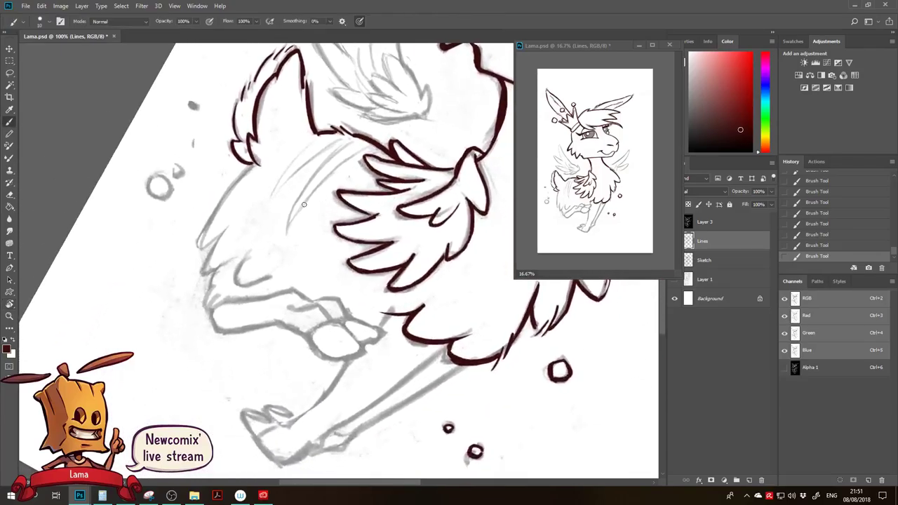
{"action": "left_click_drag", "start_coordinate": [257, 167], "coordinate": [194, 263]}
{"action": "key", "text": "ctrl+z"}
{"action": "mouse_move", "coordinate": [259, 167]}
{"action": "left_mouse_down"}
{"action": "mouse_move", "coordinate": [209, 220]}
{"action": "mouse_move", "coordinate": [204, 247]}
{"action": "mouse_move", "coordinate": [221, 235]}
{"action": "mouse_move", "coordinate": [204, 275]}
{"action": "left_mouse_up"}
{"action": "mouse_move", "coordinate": [249, 258]}
{"action": "left_mouse_down"}
{"action": "mouse_move", "coordinate": [280, 265]}
{"action": "mouse_move", "coordinate": [282, 278]}
{"action": "mouse_move", "coordinate": [267, 277]}
{"action": "mouse_move", "coordinate": [299, 265]}
{"action": "left_mouse_up"}
{"action": "key", "text": "ctrl+z"}
{"action": "mouse_move", "coordinate": [216, 257]}
{"action": "left_mouse_down"}
{"action": "mouse_move", "coordinate": [208, 289]}
{"action": "mouse_move", "coordinate": [227, 277]}
{"action": "mouse_move", "coordinate": [213, 297]}
{"action": "left_mouse_up"}
{"action": "left_click_drag", "start_coordinate": [230, 277], "coordinate": [226, 283]}
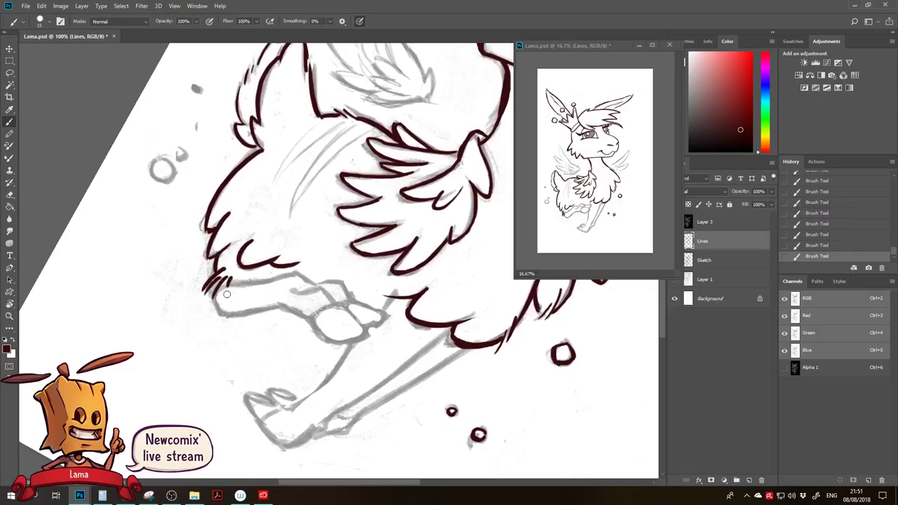
Ink the short fur strokes at the bent hind leg's knee and the lower edge of that leg.
{"action": "mouse_move", "coordinate": [254, 313]}
{"action": "left_mouse_down"}
{"action": "mouse_move", "coordinate": [208, 309]}
{"action": "mouse_move", "coordinate": [162, 291]}
{"action": "mouse_move", "coordinate": [178, 268]}
{"action": "left_mouse_up"}
{"action": "key", "text": "e"}
{"action": "key", "text": "b"}
{"action": "mouse_move", "coordinate": [178, 268]}
{"action": "left_mouse_down"}
{"action": "mouse_move", "coordinate": [176, 289]}
{"action": "mouse_move", "coordinate": [187, 275]}
{"action": "left_mouse_up"}
{"action": "left_click_drag", "start_coordinate": [194, 274], "coordinate": [203, 277]}
{"action": "mouse_move", "coordinate": [211, 287]}
{"action": "left_mouse_down"}
{"action": "mouse_move", "coordinate": [205, 265]}
{"action": "mouse_move", "coordinate": [169, 272]}
{"action": "mouse_move", "coordinate": [162, 286]}
{"action": "mouse_move", "coordinate": [239, 280]}
{"action": "mouse_move", "coordinate": [263, 288]}
{"action": "left_mouse_up"}
{"action": "key", "text": "ctrl+z"}
{"action": "key", "text": "ctrl+z"}
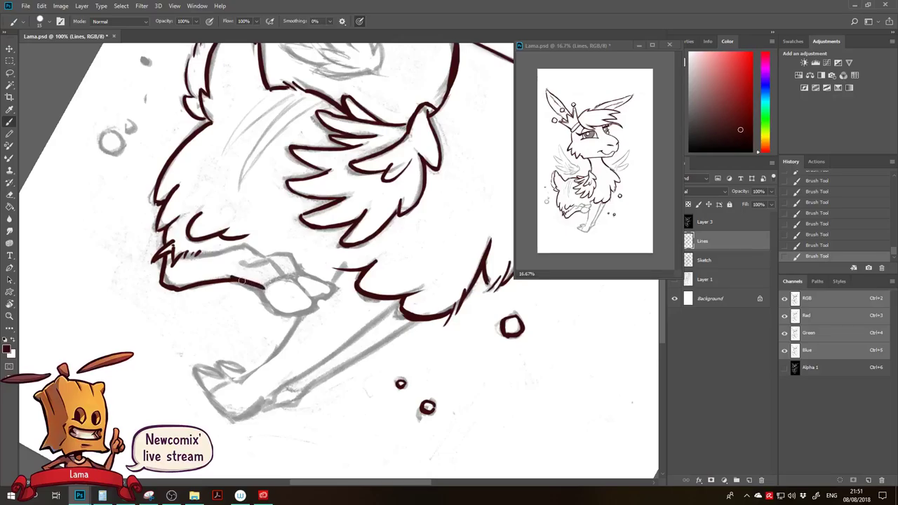
Ink the upper edge of the bent hind leg from the knee fur to the ankle.
{"action": "mouse_move", "coordinate": [193, 255]}
{"action": "left_mouse_down"}
{"action": "mouse_move", "coordinate": [247, 246]}
{"action": "mouse_move", "coordinate": [283, 270]}
{"action": "mouse_move", "coordinate": [291, 253]}
{"action": "mouse_move", "coordinate": [315, 271]}
{"action": "mouse_move", "coordinate": [331, 256]}
{"action": "left_mouse_up"}
{"action": "key", "text": "ctrl+alt+z"}
{"action": "key", "text": "ctrl+alt+z"}
Ink the two toes of the bent hind leg's foot.
{"action": "key", "text": "r"}
{"action": "key", "text": "b"}
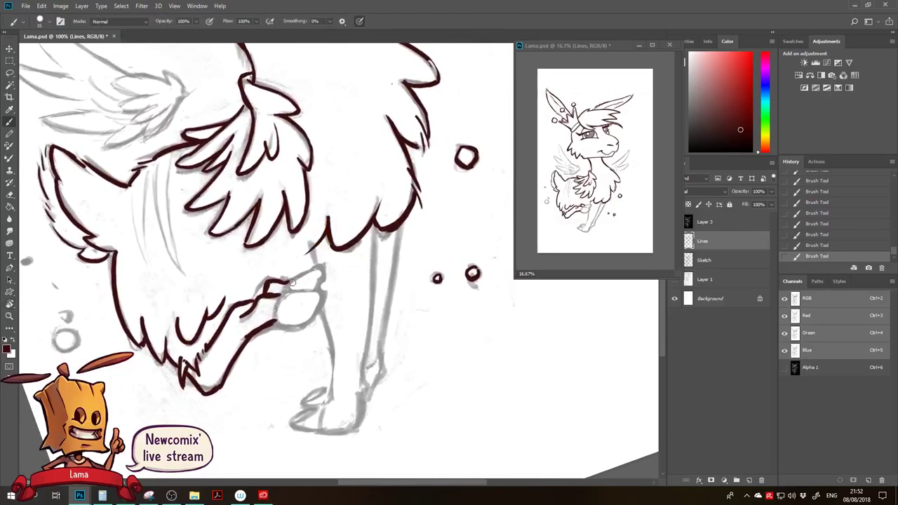
{"action": "left_click_drag", "start_coordinate": [288, 282], "coordinate": [320, 267]}
{"action": "mouse_move", "coordinate": [283, 293]}
{"action": "left_mouse_down"}
{"action": "mouse_move", "coordinate": [321, 290]}
{"action": "mouse_move", "coordinate": [315, 311]}
{"action": "mouse_move", "coordinate": [323, 291]}
{"action": "mouse_move", "coordinate": [283, 324]}
{"action": "left_mouse_up"}
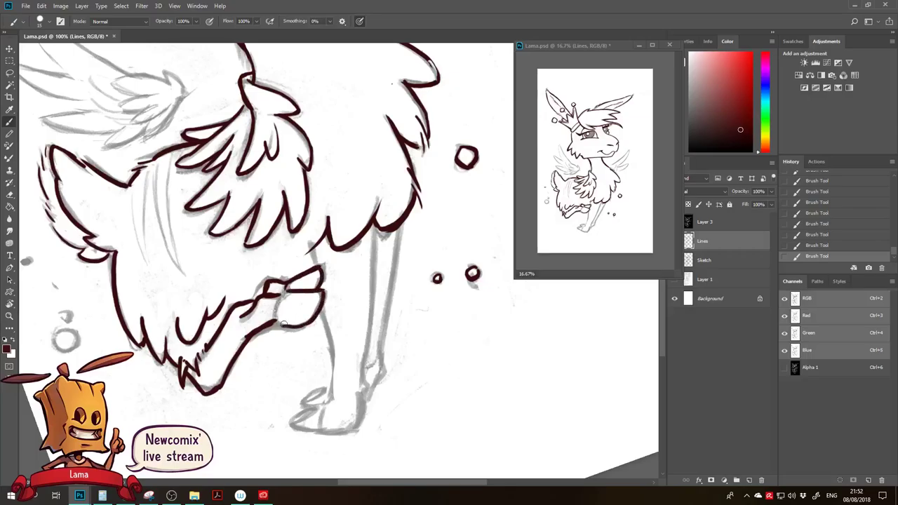
{"action": "left_click_drag", "start_coordinate": [290, 292], "coordinate": [280, 324]}
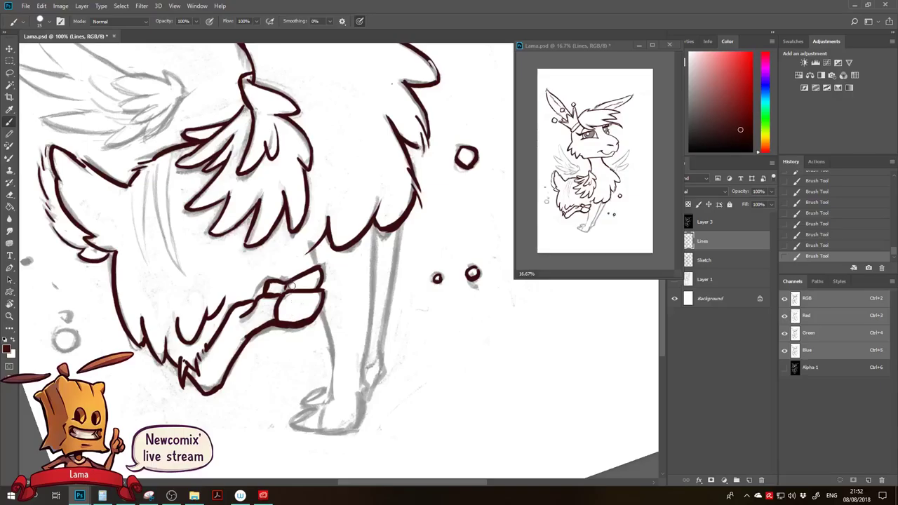
Erase and redraw the line ends around the ankle of the bent hind leg.
{"action": "key", "text": "e"}
{"action": "mouse_move", "coordinate": [259, 290]}
{"action": "left_mouse_down"}
{"action": "mouse_move", "coordinate": [250, 306]}
{"action": "mouse_move", "coordinate": [265, 284]}
{"action": "mouse_move", "coordinate": [245, 303]}
{"action": "mouse_move", "coordinate": [277, 293]}
{"action": "mouse_move", "coordinate": [266, 289]}
{"action": "mouse_move", "coordinate": [246, 309]}
{"action": "mouse_move", "coordinate": [286, 291]}
{"action": "mouse_move", "coordinate": [264, 289]}
{"action": "mouse_move", "coordinate": [244, 309]}
{"action": "left_mouse_up"}
{"action": "key", "text": "b"}
{"action": "key", "text": "e"}
{"action": "key", "text": "b"}
{"action": "key", "text": "ctrl+z"}
{"action": "key", "text": "e"}
{"action": "key", "text": "b"}
Ink the rear edge of the standing front leg from the chest fur past the bent foot to the hoof.
{"action": "key", "text": "r"}
{"action": "mouse_move", "coordinate": [309, 266]}
{"action": "left_mouse_down"}
{"action": "mouse_move", "coordinate": [320, 242]}
{"action": "mouse_move", "coordinate": [347, 261]}
{"action": "mouse_move", "coordinate": [324, 258]}
{"action": "mouse_move", "coordinate": [317, 242]}
{"action": "mouse_move", "coordinate": [314, 259]}
{"action": "left_mouse_up"}
{"action": "key", "text": "b"}
{"action": "key", "text": "ctrl+alt+z"}
{"action": "key", "text": "ctrl+alt+z"}
{"action": "left_click_drag", "start_coordinate": [306, 300], "coordinate": [301, 350]}
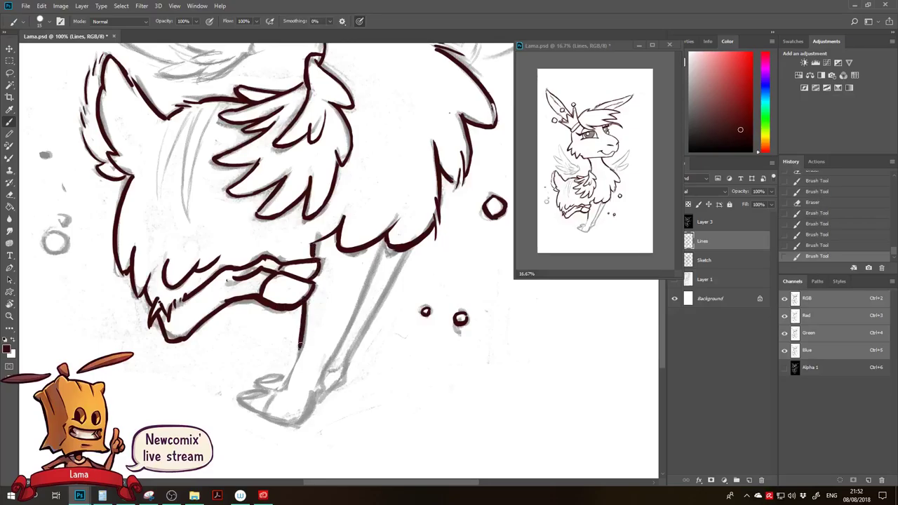
{"action": "key", "text": "ctrl+z"}
{"action": "mouse_move", "coordinate": [307, 298]}
{"action": "left_mouse_down"}
{"action": "mouse_move", "coordinate": [289, 374]}
{"action": "mouse_move", "coordinate": [314, 342]}
{"action": "mouse_move", "coordinate": [319, 312]}
{"action": "mouse_move", "coordinate": [303, 343]}
{"action": "left_mouse_up"}
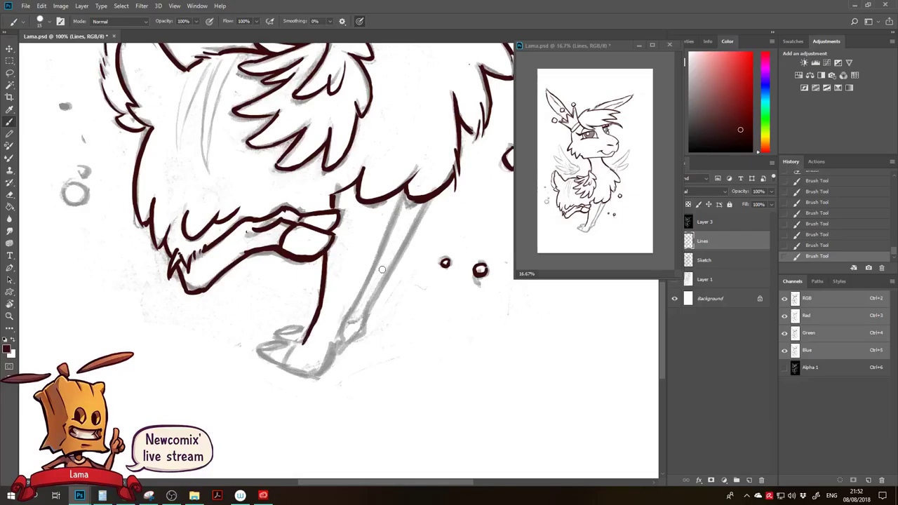
Ink the front edge of the standing front leg from the chest fur down to the hoof.
{"action": "left_click_drag", "start_coordinate": [407, 197], "coordinate": [356, 300]}
{"action": "key", "text": "ctrl+z"}
{"action": "left_click_drag", "start_coordinate": [385, 246], "coordinate": [361, 293]}
{"action": "key", "text": "ctrl+z"}
{"action": "left_click_drag", "start_coordinate": [379, 260], "coordinate": [352, 309]}
{"action": "left_click_drag", "start_coordinate": [377, 261], "coordinate": [341, 330]}
{"action": "left_click_drag", "start_coordinate": [359, 292], "coordinate": [336, 342]}
Ink the outline of the far front leg and the toes of the standing front foot.
{"action": "mouse_move", "coordinate": [428, 200]}
{"action": "left_mouse_down"}
{"action": "mouse_move", "coordinate": [363, 308]}
{"action": "mouse_move", "coordinate": [366, 301]}
{"action": "mouse_move", "coordinate": [356, 340]}
{"action": "mouse_move", "coordinate": [371, 322]}
{"action": "mouse_move", "coordinate": [375, 280]}
{"action": "mouse_move", "coordinate": [367, 306]}
{"action": "mouse_move", "coordinate": [337, 324]}
{"action": "mouse_move", "coordinate": [348, 307]}
{"action": "mouse_move", "coordinate": [327, 343]}
{"action": "mouse_move", "coordinate": [303, 321]}
{"action": "mouse_move", "coordinate": [286, 335]}
{"action": "mouse_move", "coordinate": [292, 312]}
{"action": "mouse_move", "coordinate": [266, 317]}
{"action": "left_mouse_up"}
{"action": "mouse_move", "coordinate": [313, 300]}
{"action": "left_mouse_down"}
{"action": "mouse_move", "coordinate": [289, 307]}
{"action": "mouse_move", "coordinate": [309, 304]}
{"action": "left_mouse_up"}
Ink the floating circle and small dots behind the llama's rump.
{"action": "left_click_drag", "start_coordinate": [320, 354], "coordinate": [405, 452]}
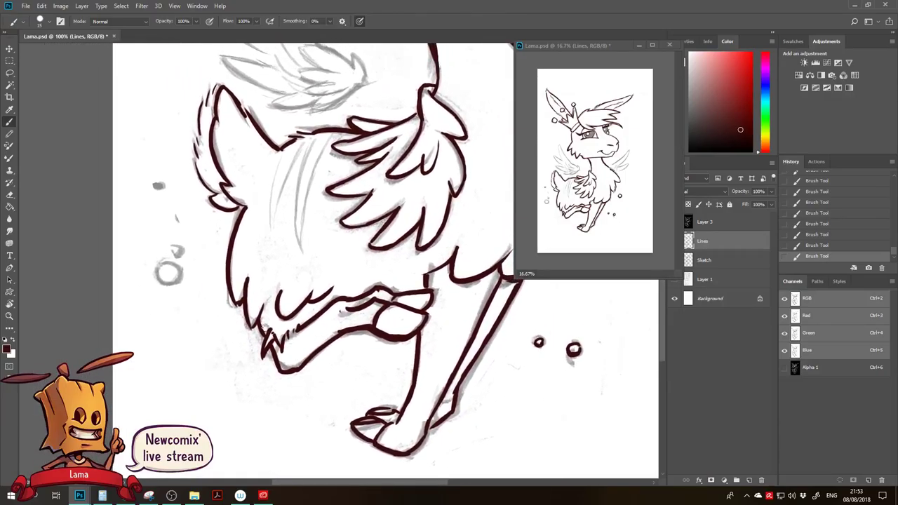
{"action": "mouse_move", "coordinate": [172, 265]}
{"action": "left_mouse_down"}
{"action": "mouse_move", "coordinate": [156, 270]}
{"action": "mouse_move", "coordinate": [178, 268]}
{"action": "mouse_move", "coordinate": [176, 280]}
{"action": "left_mouse_up"}
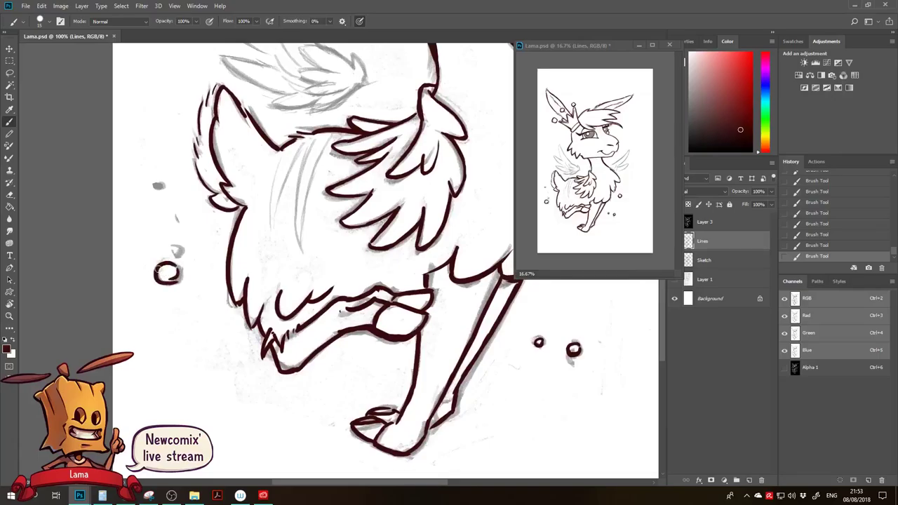
{"action": "left_click_drag", "start_coordinate": [186, 243], "coordinate": [178, 245]}
{"action": "left_click_drag", "start_coordinate": [162, 183], "coordinate": [154, 185]}
Ink the upper edge of the far wing's top feather in front of the neck.
{"action": "key", "text": "z"}
{"action": "left_click", "coordinate": [182, 202], "text": "alt"}
{"action": "left_click_drag", "start_coordinate": [218, 197], "coordinate": [141, 321]}
{"action": "left_click_drag", "start_coordinate": [216, 272], "coordinate": [174, 288]}
{"action": "left_click", "coordinate": [315, 209]}
{"action": "key", "text": "b"}
{"action": "mouse_move", "coordinate": [409, 172]}
{"action": "left_mouse_down"}
{"action": "mouse_move", "coordinate": [346, 240]}
{"action": "mouse_move", "coordinate": [307, 259]}
{"action": "left_mouse_up"}
{"action": "key", "text": "ctrl+z"}
{"action": "left_click_drag", "start_coordinate": [411, 171], "coordinate": [308, 260]}
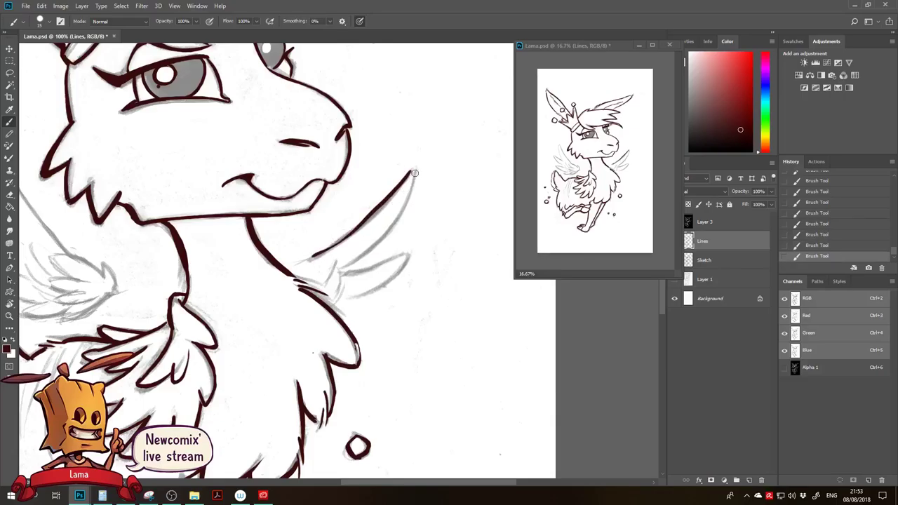
Ink the lower edge of the far wing's top feather and the shorter feather beneath it.
{"action": "mouse_move", "coordinate": [412, 174]}
{"action": "left_mouse_down"}
{"action": "mouse_move", "coordinate": [411, 189]}
{"action": "mouse_move", "coordinate": [349, 264]}
{"action": "mouse_move", "coordinate": [407, 255]}
{"action": "mouse_move", "coordinate": [371, 287]}
{"action": "left_mouse_up"}
{"action": "key", "text": "ctrl+z"}
{"action": "left_click_drag", "start_coordinate": [408, 254], "coordinate": [336, 299]}
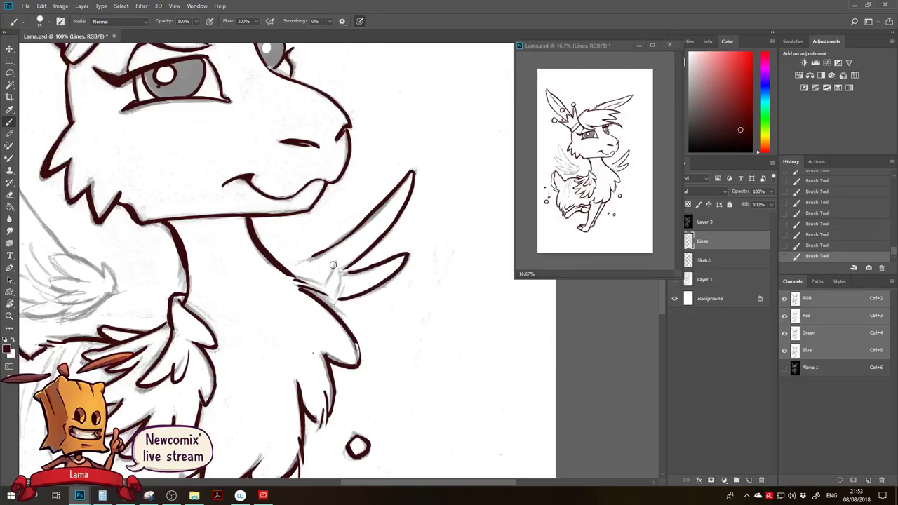
Ink short feather marks at the base of the far wing with a smaller brush, undoing the unwanted strokes.
{"action": "mouse_move", "coordinate": [336, 260]}
{"action": "left_mouse_down"}
{"action": "mouse_move", "coordinate": [320, 288]}
{"action": "mouse_move", "coordinate": [330, 262]}
{"action": "left_mouse_up"}
{"action": "key", "text": "ctrl+alt+z"}
{"action": "key", "text": "ctrl+alt+z"}
{"action": "key", "text": "bracketleft"}
{"action": "key", "text": "bracketleft"}
{"action": "key", "text": "ctrl+z"}
{"action": "key", "text": "ctrl+z"}
Rotate the canvas and ink the edges of the two tallest feathers of the raised wing behind the neck with a size 10 brush.
{"action": "left_click_drag", "start_coordinate": [154, 299], "coordinate": [322, 318]}
{"action": "key", "text": "r"}
{"action": "mouse_move", "coordinate": [277, 163]}
{"action": "left_mouse_down"}
{"action": "mouse_move", "coordinate": [315, 146]}
{"action": "mouse_move", "coordinate": [379, 145]}
{"action": "left_mouse_up"}
{"action": "key", "text": "]"}
{"action": "mouse_move", "coordinate": [354, 59]}
{"action": "left_mouse_down"}
{"action": "mouse_move", "coordinate": [306, 126]}
{"action": "mouse_move", "coordinate": [280, 186]}
{"action": "left_mouse_up"}
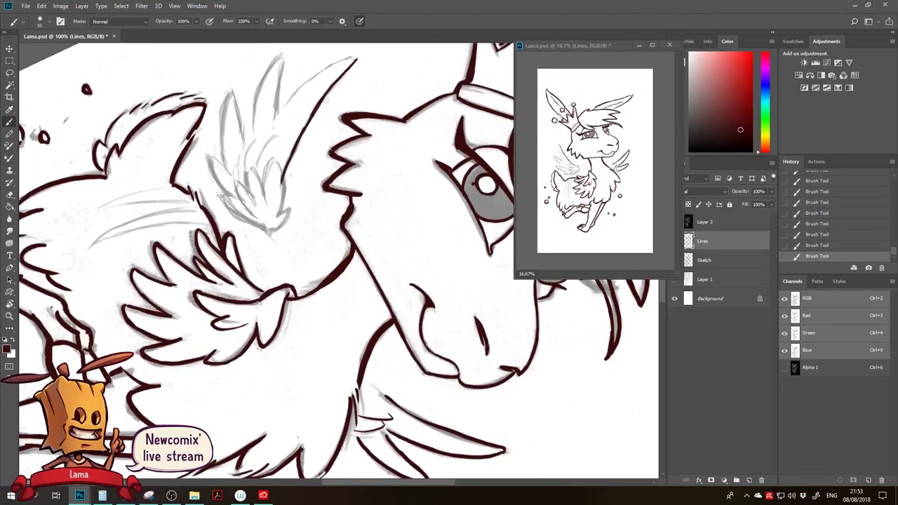
{"action": "mouse_move", "coordinate": [354, 59]}
{"action": "left_mouse_down"}
{"action": "mouse_move", "coordinate": [319, 71]}
{"action": "mouse_move", "coordinate": [275, 117]}
{"action": "left_mouse_up"}
{"action": "left_click_drag", "start_coordinate": [282, 67], "coordinate": [276, 109]}
{"action": "left_click_drag", "start_coordinate": [283, 56], "coordinate": [254, 124]}
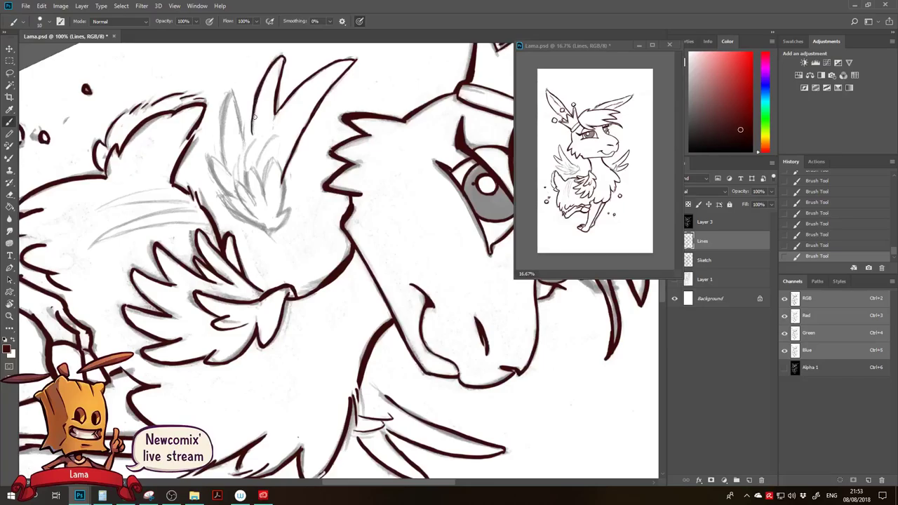
Ink the outer feathers of the raised wing behind the llama's back over the sketch, erasing the line overlaps.
{"action": "left_click_drag", "start_coordinate": [233, 94], "coordinate": [245, 140]}
{"action": "key", "text": "e"}
{"action": "left_click_drag", "start_coordinate": [229, 110], "coordinate": [237, 156]}
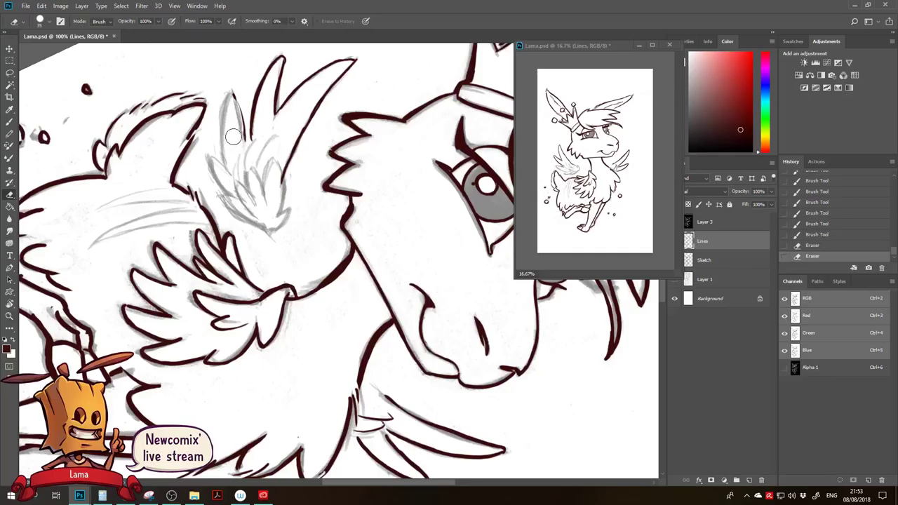
{"action": "key", "text": "z"}
{"action": "left_click", "coordinate": [229, 103]}
{"action": "key", "text": "b"}
{"action": "left_click_drag", "start_coordinate": [233, 81], "coordinate": [259, 165]}
{"action": "left_click_drag", "start_coordinate": [246, 117], "coordinate": [259, 188]}
{"action": "mouse_move", "coordinate": [225, 83]}
{"action": "left_mouse_down"}
{"action": "mouse_move", "coordinate": [244, 120]}
{"action": "mouse_move", "coordinate": [211, 155]}
{"action": "left_mouse_up"}
{"action": "left_click_drag", "start_coordinate": [217, 114], "coordinate": [210, 200]}
Ink the short lower feathers and the rounded base of the raised wing, redoing the stroke that misses the sketch.
{"action": "left_click_drag", "start_coordinate": [212, 157], "coordinate": [228, 238]}
{"action": "left_click_drag", "start_coordinate": [209, 196], "coordinate": [232, 250]}
{"action": "left_click_drag", "start_coordinate": [185, 207], "coordinate": [226, 242]}
{"action": "key", "text": "ctrl+z"}
{"action": "mouse_move", "coordinate": [188, 210]}
{"action": "left_mouse_down"}
{"action": "mouse_move", "coordinate": [228, 243]}
{"action": "mouse_move", "coordinate": [194, 237]}
{"action": "mouse_move", "coordinate": [223, 283]}
{"action": "mouse_move", "coordinate": [204, 188]}
{"action": "mouse_move", "coordinate": [265, 115]}
{"action": "mouse_move", "coordinate": [236, 130]}
{"action": "mouse_move", "coordinate": [233, 221]}
{"action": "left_mouse_up"}
{"action": "key", "text": "e"}
{"action": "key", "text": "b"}
{"action": "key", "text": "r"}
{"action": "key", "text": "e"}
{"action": "key", "text": "b"}
{"action": "mouse_move", "coordinate": [226, 187]}
{"action": "left_mouse_down"}
{"action": "mouse_move", "coordinate": [237, 234]}
{"action": "mouse_move", "coordinate": [217, 260]}
{"action": "left_mouse_up"}
{"action": "mouse_move", "coordinate": [213, 224]}
{"action": "left_mouse_down"}
{"action": "mouse_move", "coordinate": [256, 328]}
{"action": "mouse_move", "coordinate": [314, 315]}
{"action": "left_mouse_up"}
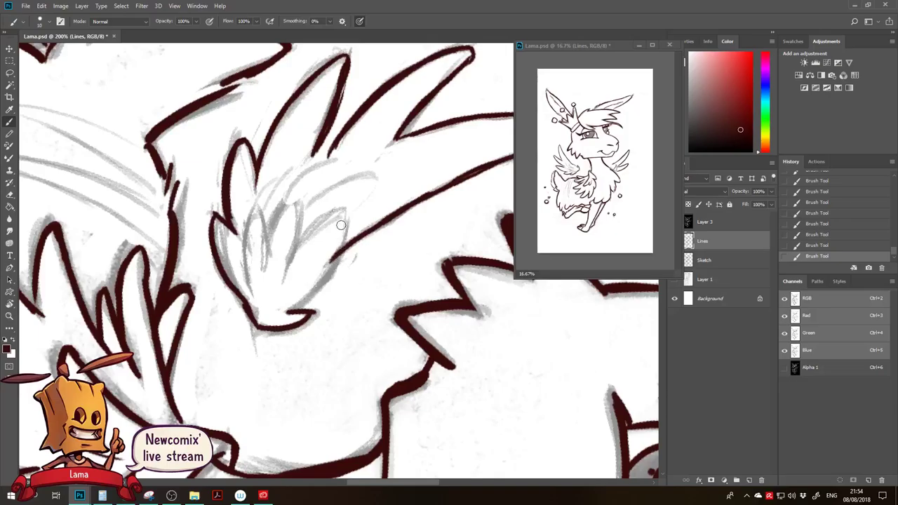
Ink the cluster of small inner feathers on the raised wing and clean up the line ends with the Eraser.
{"action": "key", "text": "e"}
{"action": "left_click_drag", "start_coordinate": [321, 270], "coordinate": [334, 240]}
{"action": "key", "text": "b"}
{"action": "mouse_move", "coordinate": [347, 205]}
{"action": "left_mouse_down"}
{"action": "mouse_move", "coordinate": [311, 290]}
{"action": "mouse_move", "coordinate": [288, 310]}
{"action": "mouse_move", "coordinate": [300, 243]}
{"action": "mouse_move", "coordinate": [285, 263]}
{"action": "left_mouse_up"}
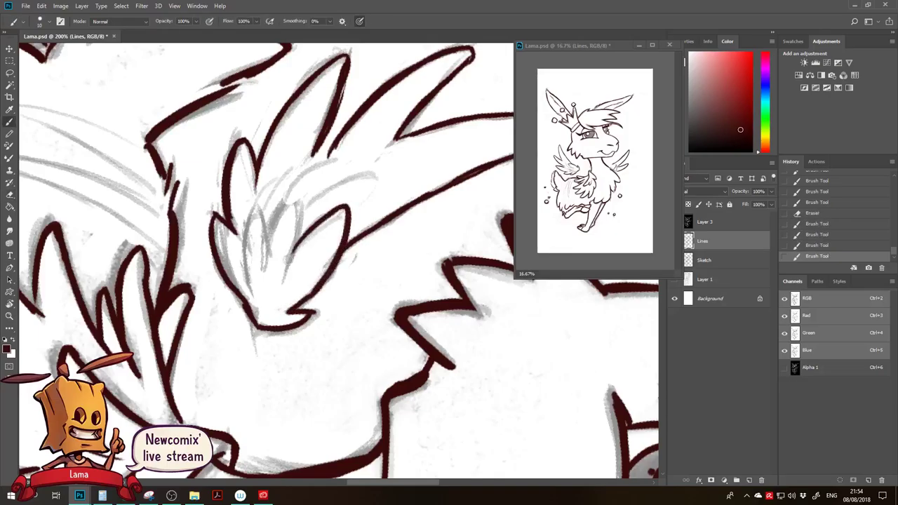
{"action": "left_click_drag", "start_coordinate": [299, 202], "coordinate": [285, 263]}
{"action": "mouse_move", "coordinate": [289, 199]}
{"action": "left_mouse_down"}
{"action": "mouse_move", "coordinate": [263, 233]}
{"action": "mouse_move", "coordinate": [269, 237]}
{"action": "mouse_move", "coordinate": [256, 216]}
{"action": "mouse_move", "coordinate": [268, 247]}
{"action": "left_mouse_up"}
{"action": "key", "text": "e"}
{"action": "key", "text": "b"}
{"action": "mouse_move", "coordinate": [260, 203]}
{"action": "left_mouse_down"}
{"action": "mouse_move", "coordinate": [266, 271]}
{"action": "mouse_move", "coordinate": [242, 257]}
{"action": "mouse_move", "coordinate": [258, 292]}
{"action": "left_mouse_up"}
{"action": "key", "text": "ctrl+z"}
Handwrite "BRB!" with the Brush on the blank canvas beside the llama's face.
{"action": "key", "text": "z"}
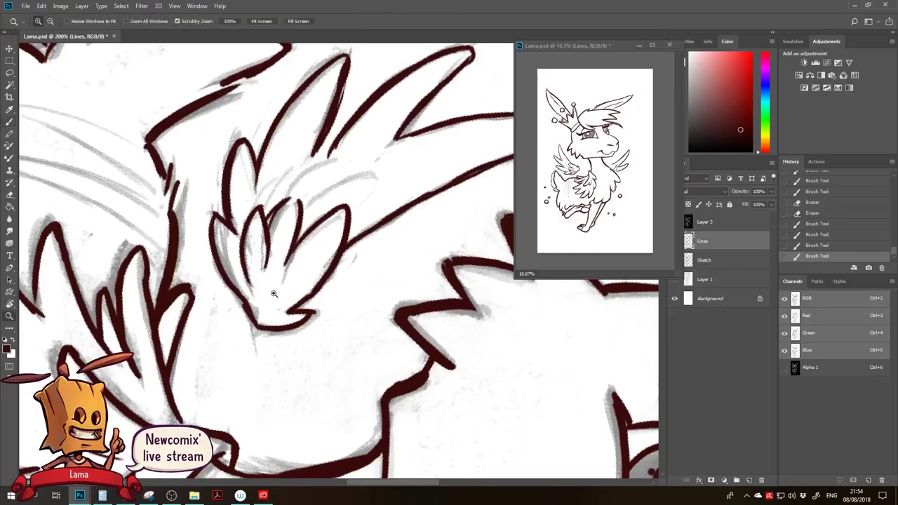
{"action": "left_click", "coordinate": [270, 294], "text": "alt"}
{"action": "left_click", "coordinate": [270, 294], "text": "alt"}
{"action": "key", "text": "r"}
{"action": "mouse_move", "coordinate": [365, 185]}
{"action": "left_mouse_down"}
{"action": "mouse_move", "coordinate": [334, 185]}
{"action": "mouse_move", "coordinate": [222, 249]}
{"action": "left_mouse_up"}
{"action": "key", "text": "z"}
{"action": "left_click_drag", "start_coordinate": [418, 267], "coordinate": [303, 252]}
{"action": "left_click", "coordinate": [266, 249], "text": "alt"}
{"action": "left_click", "coordinate": [265, 248], "text": "alt"}
{"action": "left_click", "coordinate": [302, 184]}
{"action": "key", "text": "b"}
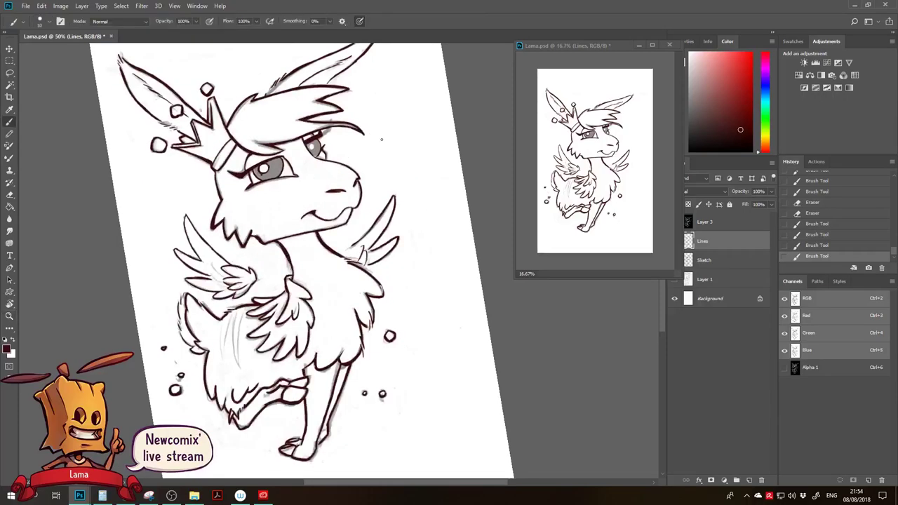
{"action": "left_click_drag", "start_coordinate": [377, 134], "coordinate": [377, 149]}
{"action": "left_click_drag", "start_coordinate": [388, 133], "coordinate": [396, 143]}
{"action": "left_click_drag", "start_coordinate": [400, 131], "coordinate": [415, 127]}
{"action": "left_click", "coordinate": [418, 137]}
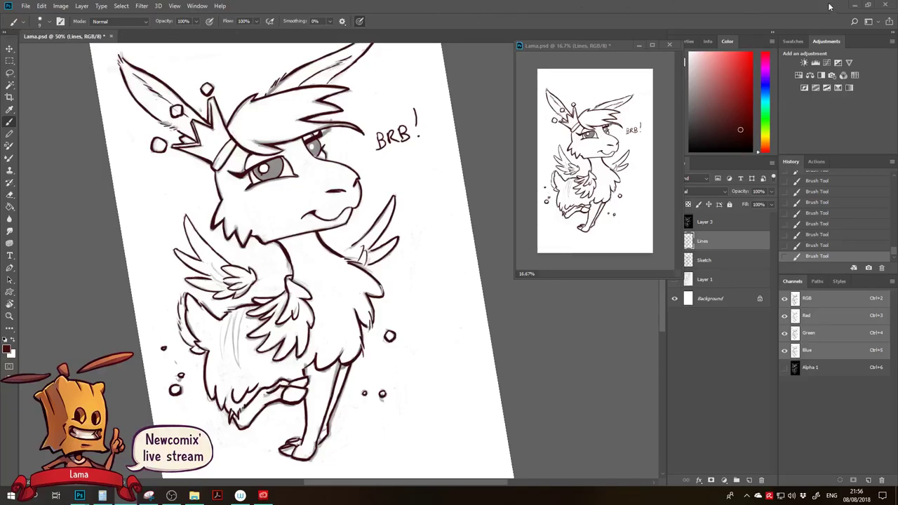
{"action": "left_click", "coordinate": [853, 6]}
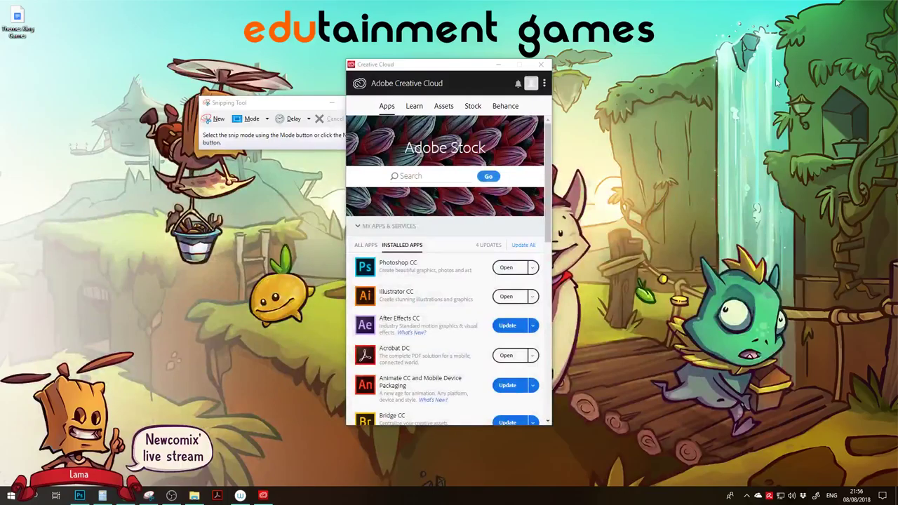
{"action": "left_click", "coordinate": [80, 495]}
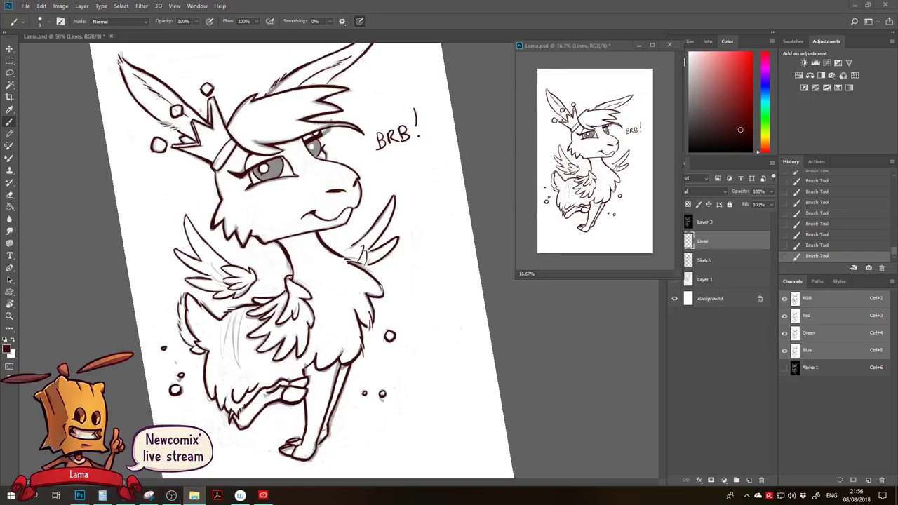
{"action": "key", "text": "alt+Tab"}
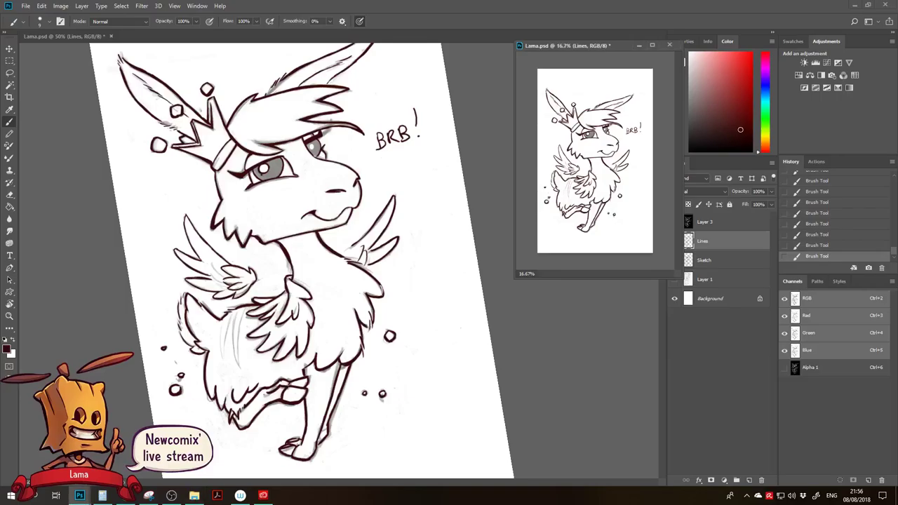
{"action": "key", "text": "alt+Tab"}
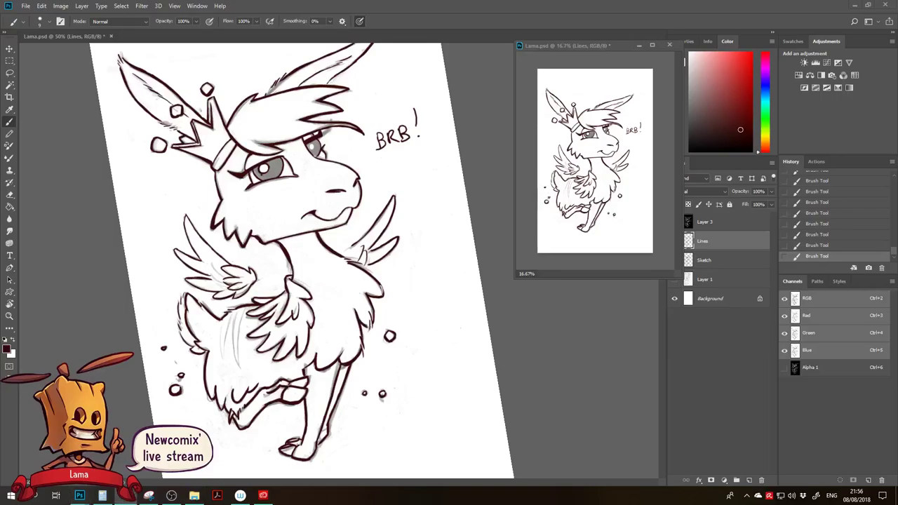
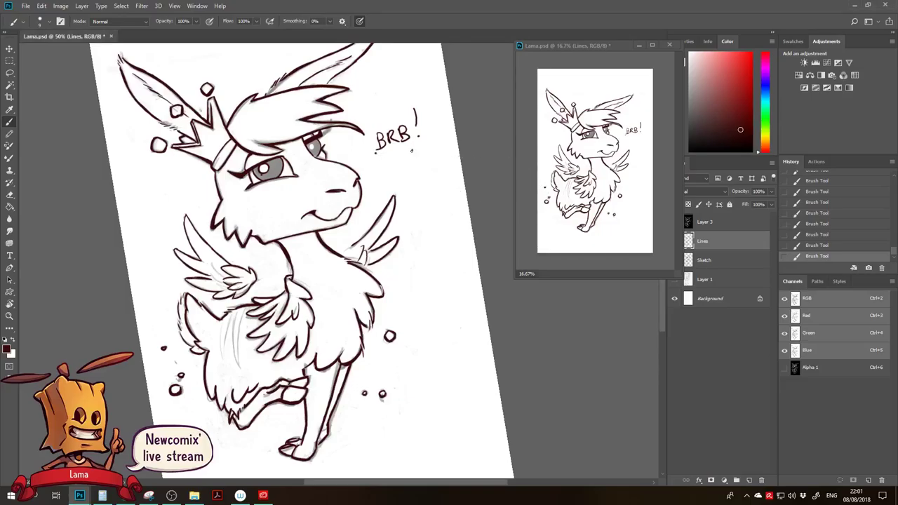
Lasso the handwritten "BRB!" note, delete it from the Lines layer and deselect.
{"action": "key", "text": "l"}
{"action": "mouse_move", "coordinate": [433, 114]}
{"action": "left_mouse_down"}
{"action": "mouse_move", "coordinate": [369, 160]}
{"action": "mouse_move", "coordinate": [444, 103]}
{"action": "left_mouse_up"}
{"action": "key", "text": "Delete"}
{"action": "key", "text": "ctrl+d"}
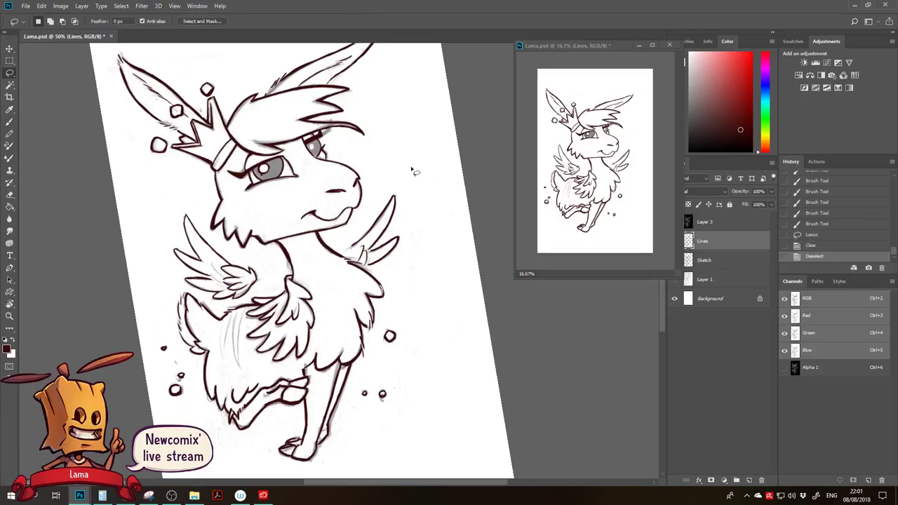
Fill the iris of the llama's far eye with the dark line colour using a size 20 brush and erase a highlight.
{"action": "left_click_drag", "start_coordinate": [401, 196], "coordinate": [461, 215]}
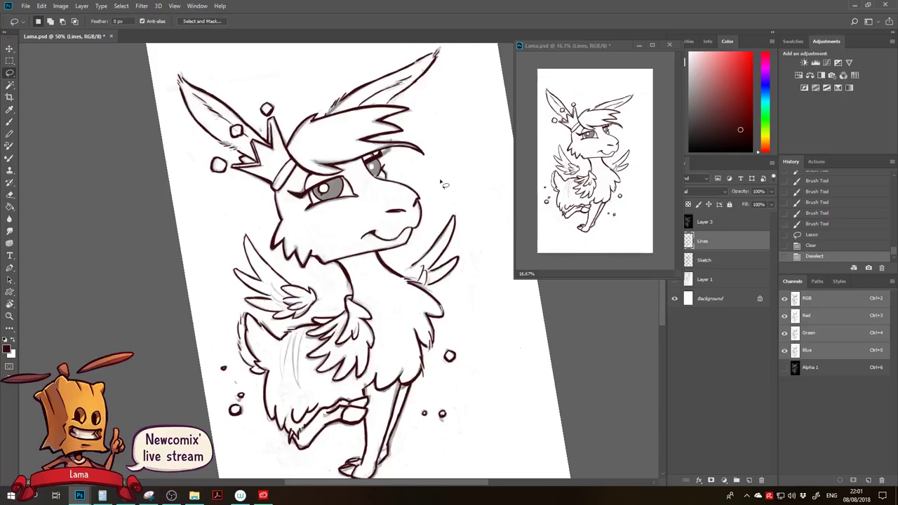
{"action": "key", "text": "b"}
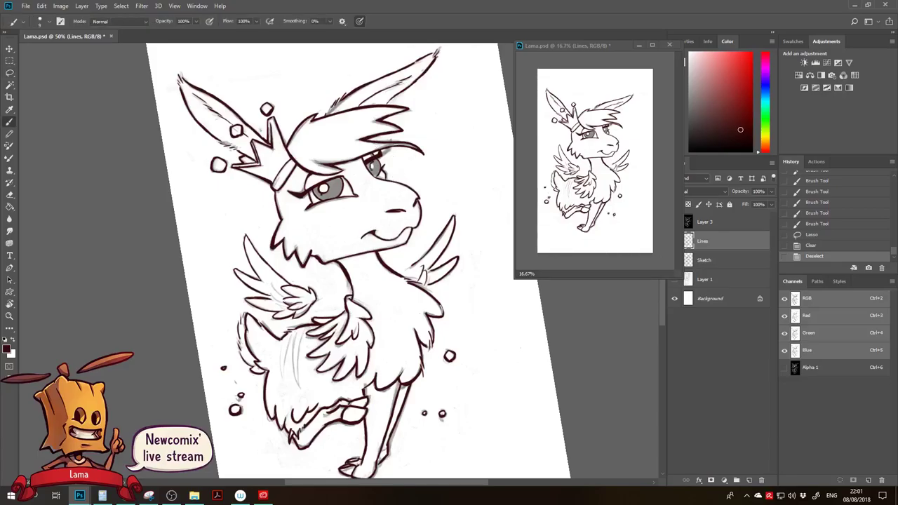
{"action": "key", "text": "]"}
{"action": "left_click", "coordinate": [373, 168]}
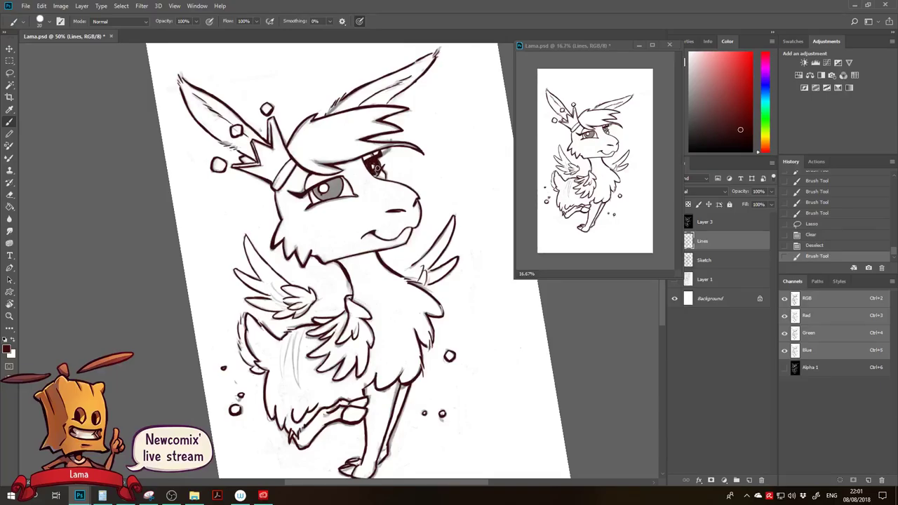
{"action": "left_click_drag", "start_coordinate": [376, 169], "coordinate": [370, 174]}
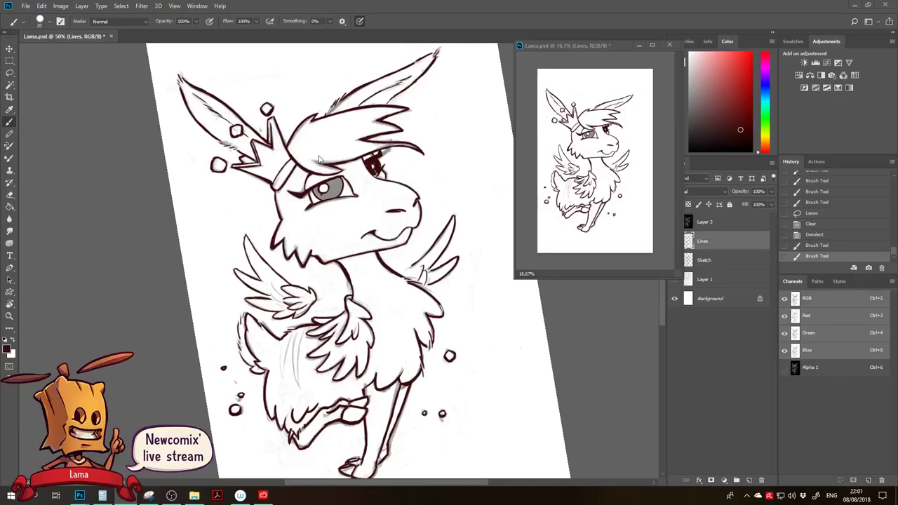
{"action": "left_click_drag", "start_coordinate": [377, 171], "coordinate": [375, 169]}
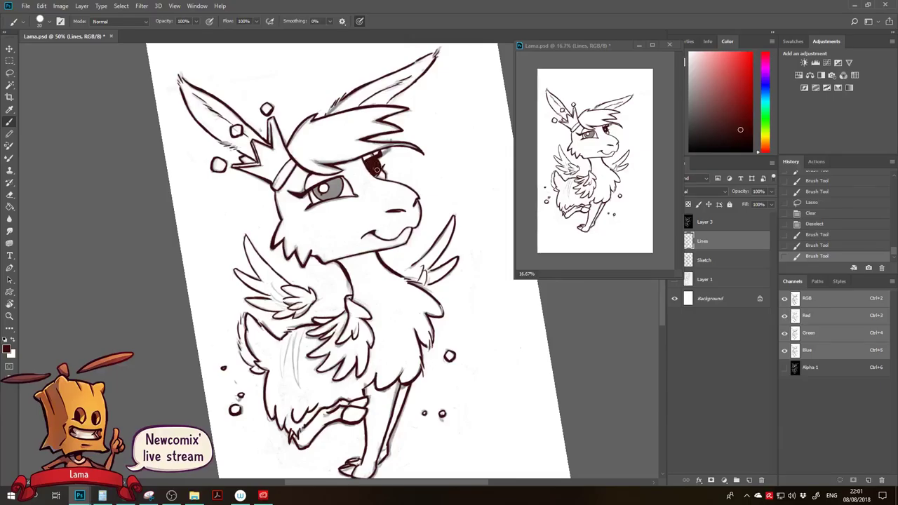
{"action": "left_click", "coordinate": [376, 170]}
{"action": "key", "text": "e"}
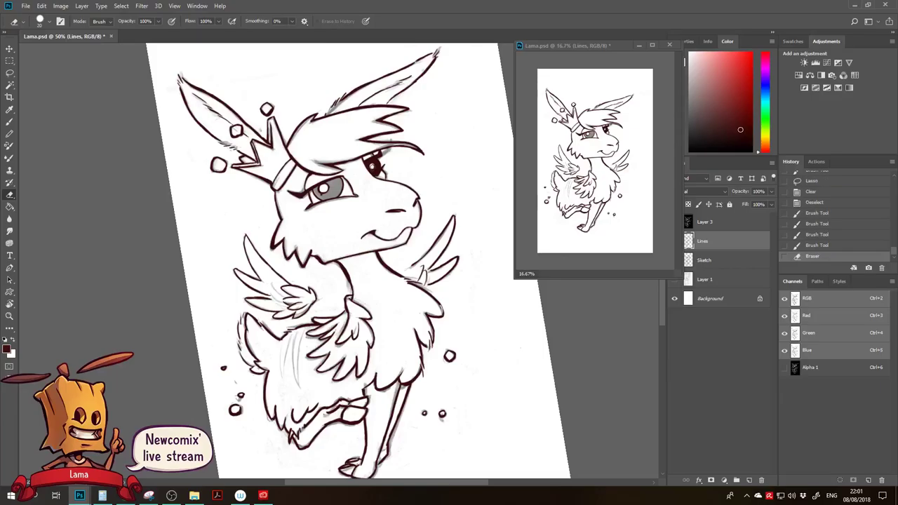
{"action": "left_click", "coordinate": [375, 169]}
Fill the iris of the near eye with the dark line colour and erase a round highlight in it.
{"action": "key", "text": "b"}
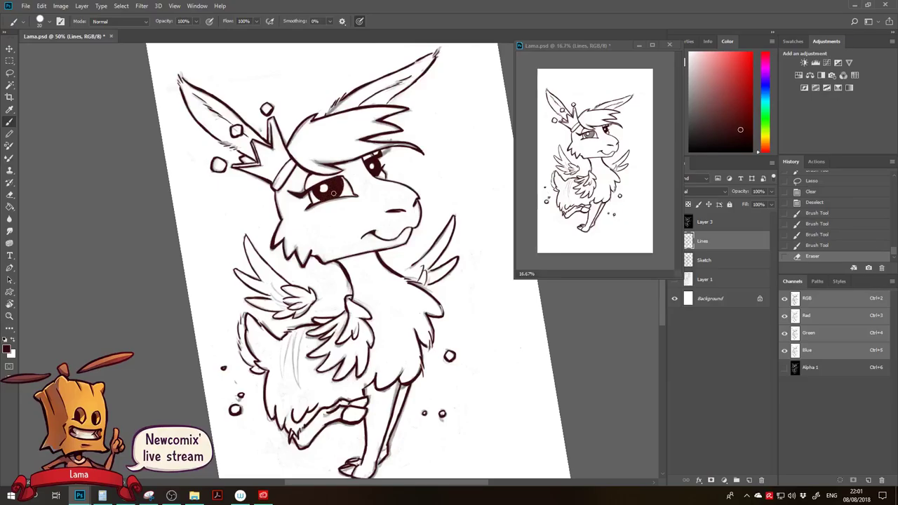
{"action": "left_click", "coordinate": [333, 191]}
{"action": "key", "text": "e"}
{"action": "left_click", "coordinate": [325, 189]}
{"action": "key", "text": "b"}
{"action": "left_click", "coordinate": [322, 189]}
{"action": "key", "text": "e"}
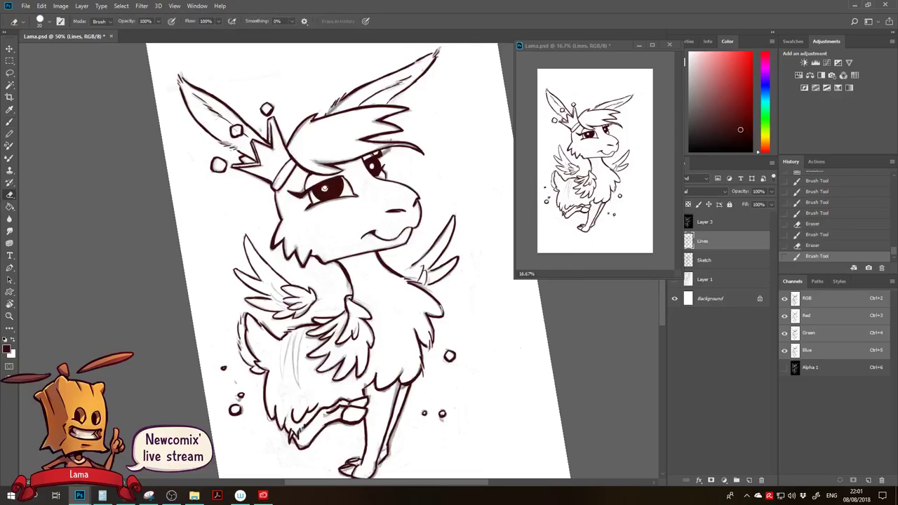
{"action": "left_click", "coordinate": [324, 187]}
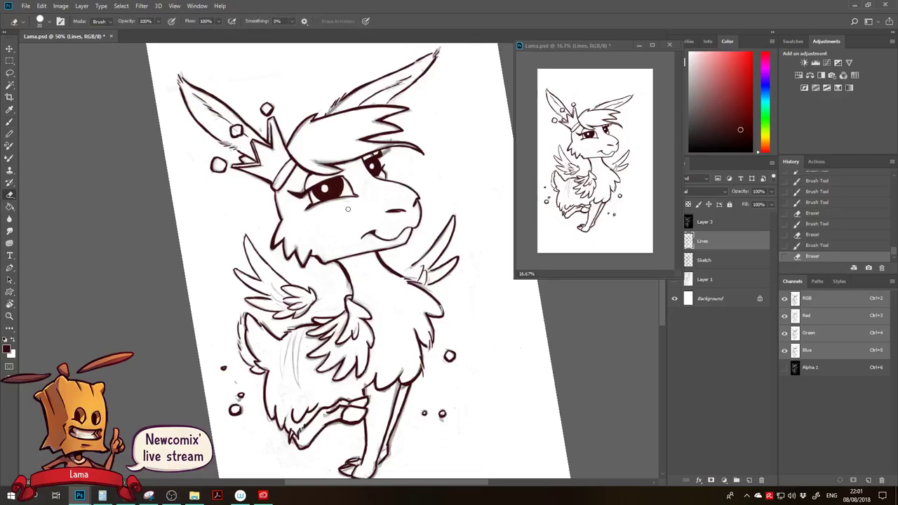
Enlarge the highlights in both eyes with a size 25 eraser.
{"action": "left_click_drag", "start_coordinate": [355, 210], "coordinate": [330, 227]}
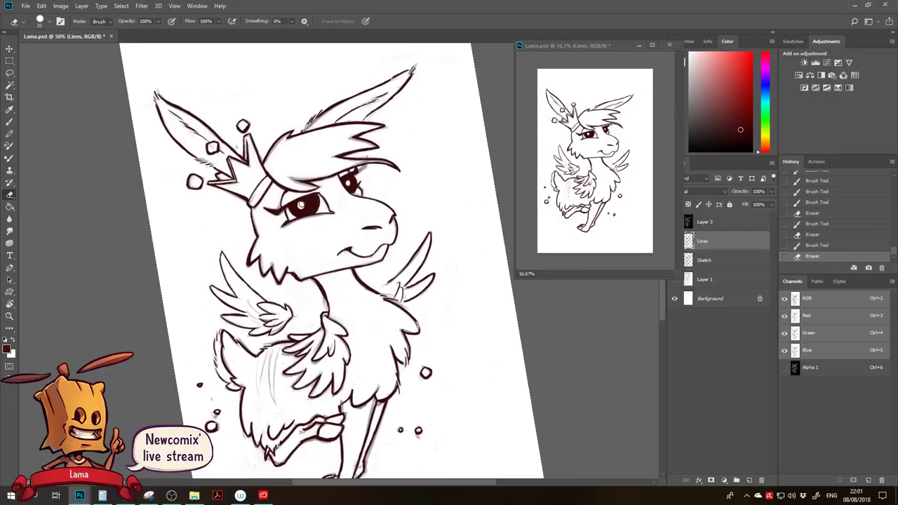
{"action": "left_click", "coordinate": [299, 205]}
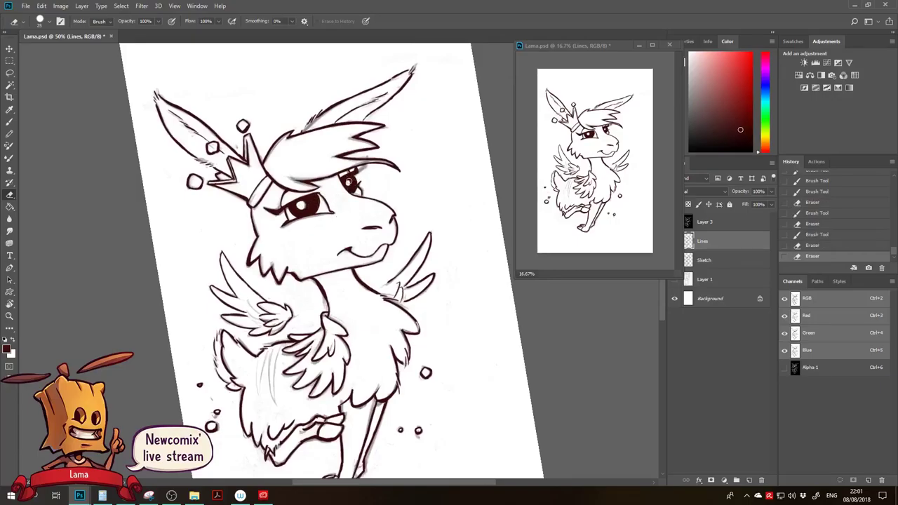
{"action": "left_click", "coordinate": [348, 183]}
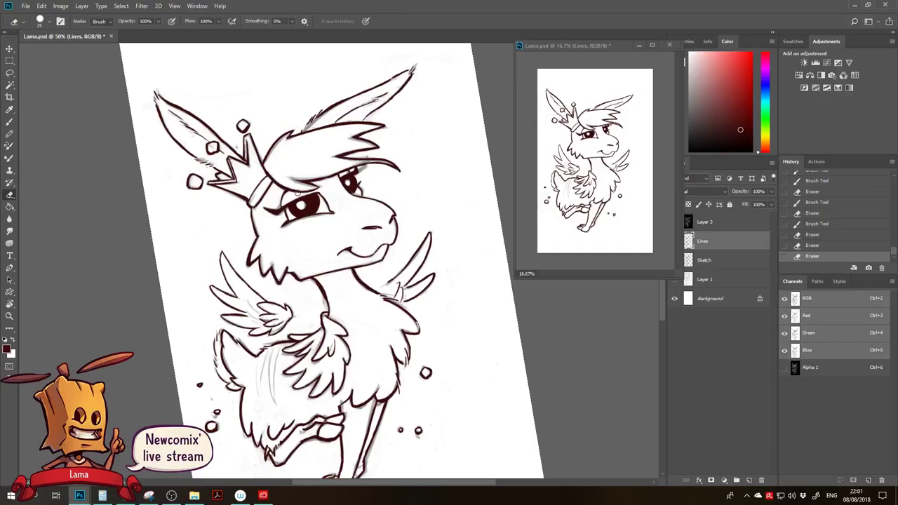
Move the floating preview window off the layer list, hide the Sketch layer and make the Lines layer active.
{"action": "left_click", "coordinate": [687, 259]}
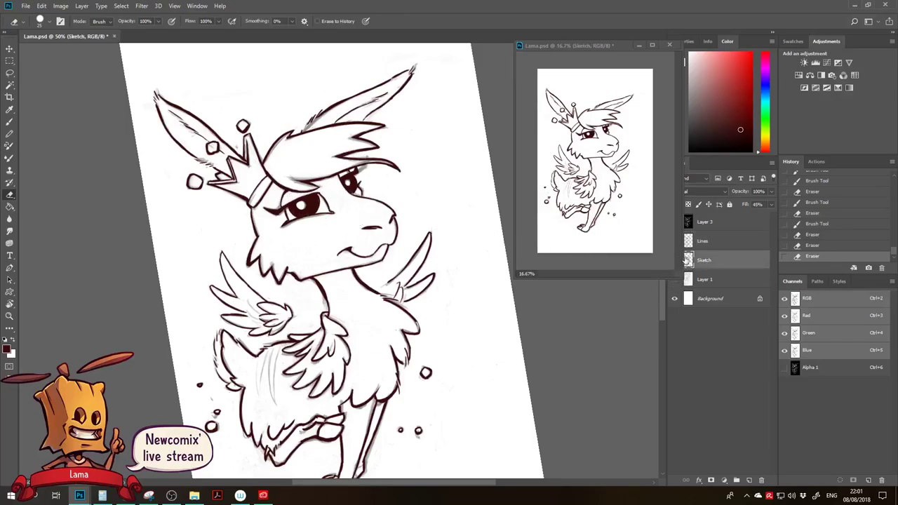
{"action": "left_click_drag", "start_coordinate": [608, 45], "coordinate": [568, 41]}
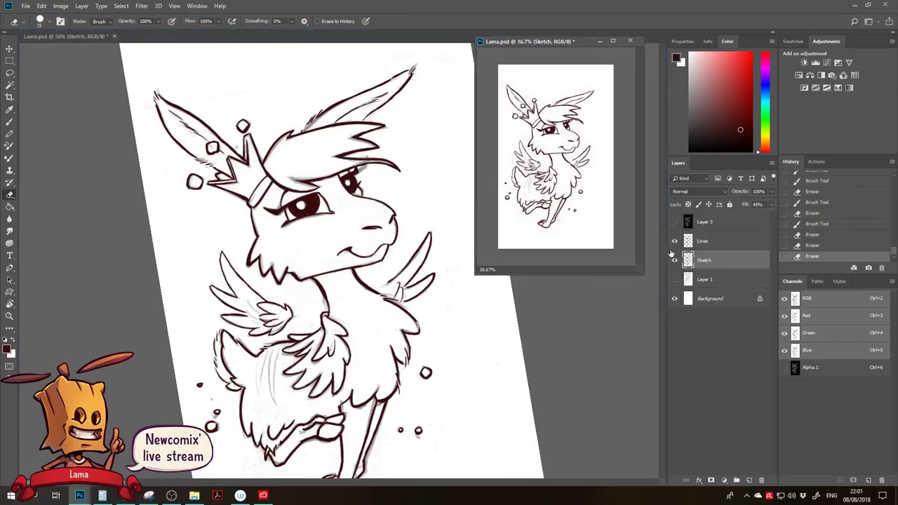
{"action": "left_click", "coordinate": [674, 260]}
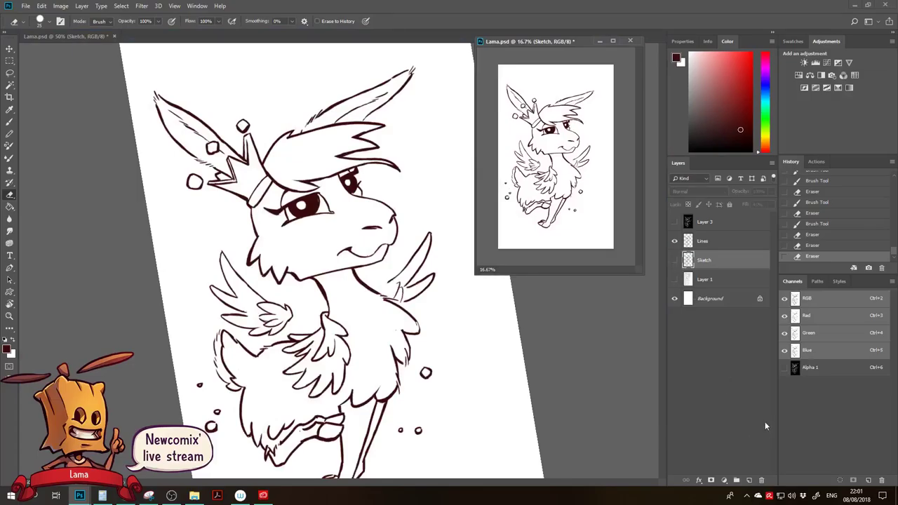
{"action": "left_click", "coordinate": [711, 242]}
Strengthen the ink line along the crown's base band where it meets the head, using a size 10 brush.
{"action": "key", "text": "r"}
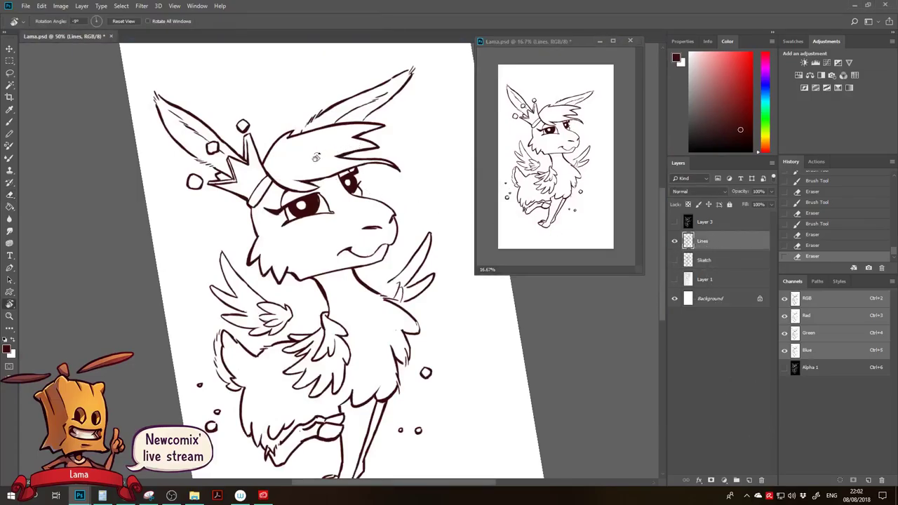
{"action": "left_click_drag", "start_coordinate": [305, 143], "coordinate": [342, 135]}
{"action": "key", "text": "z"}
{"action": "left_click", "coordinate": [279, 127]}
{"action": "key", "text": "b"}
{"action": "mouse_move", "coordinate": [241, 149]}
{"action": "left_mouse_down"}
{"action": "mouse_move", "coordinate": [196, 229]}
{"action": "mouse_move", "coordinate": [226, 228]}
{"action": "mouse_move", "coordinate": [216, 185]}
{"action": "left_mouse_up"}
{"action": "key", "text": "r"}
{"action": "key", "text": "b"}
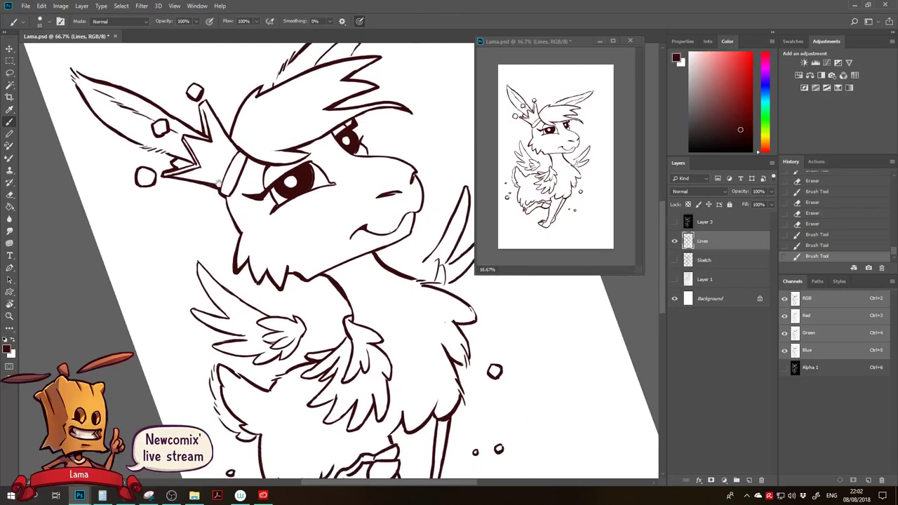
Thicken the outlines of the pointed fur tufts on the llama's cheek, undoing and redrawing unsatisfactory strokes.
{"action": "mouse_move", "coordinate": [258, 244]}
{"action": "left_mouse_down"}
{"action": "mouse_move", "coordinate": [263, 214]}
{"action": "mouse_move", "coordinate": [321, 151]}
{"action": "mouse_move", "coordinate": [339, 151]}
{"action": "left_mouse_up"}
{"action": "key", "text": "r"}
{"action": "key", "text": "b"}
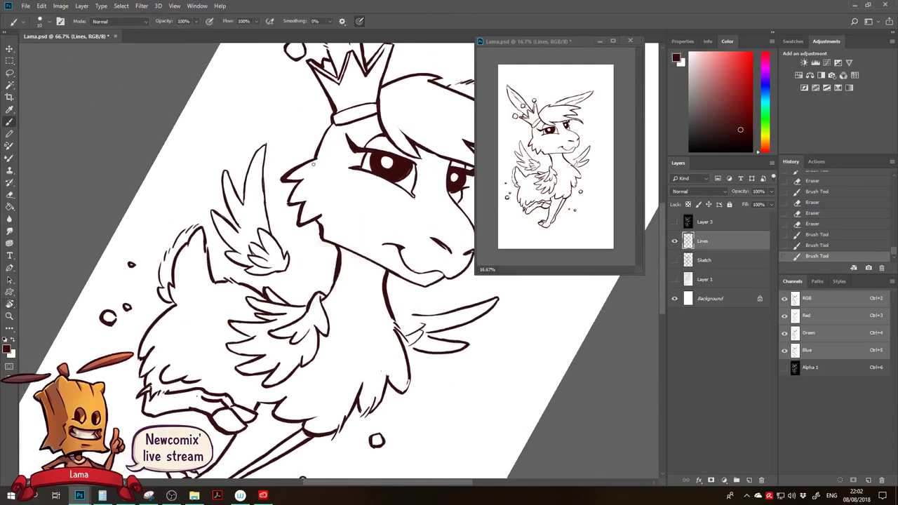
{"action": "mouse_move", "coordinate": [284, 178]}
{"action": "left_mouse_down"}
{"action": "mouse_move", "coordinate": [315, 160]}
{"action": "mouse_move", "coordinate": [285, 208]}
{"action": "mouse_move", "coordinate": [301, 205]}
{"action": "mouse_move", "coordinate": [303, 184]}
{"action": "left_mouse_up"}
{"action": "key", "text": "ctrl+alt+z"}
{"action": "key", "text": "ctrl+alt+z"}
{"action": "key", "text": "ctrl+z"}
{"action": "key", "text": "ctrl+alt+z"}
{"action": "key", "text": "e"}
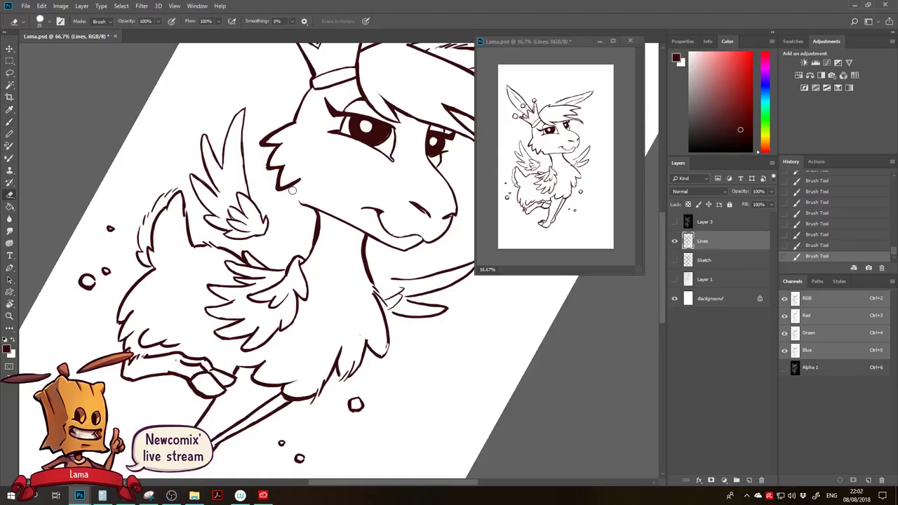
{"action": "key", "text": "b"}
{"action": "left_click_drag", "start_coordinate": [304, 178], "coordinate": [299, 198]}
{"action": "mouse_move", "coordinate": [295, 185]}
{"action": "left_mouse_down"}
{"action": "mouse_move", "coordinate": [320, 217]}
{"action": "mouse_move", "coordinate": [325, 203]}
{"action": "mouse_move", "coordinate": [283, 191]}
{"action": "left_mouse_up"}
Thicken the back of the neck outline down to the front wing with a size 15 brush and erase the excess at the joint.
{"action": "key", "text": "r"}
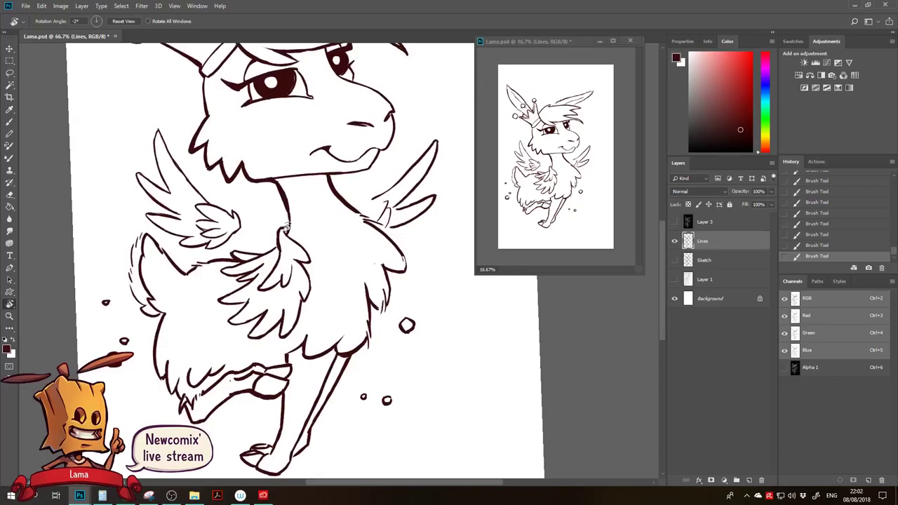
{"action": "key", "text": "b"}
{"action": "left_click_drag", "start_coordinate": [287, 204], "coordinate": [287, 221]}
{"action": "key", "text": "ctrl+z"}
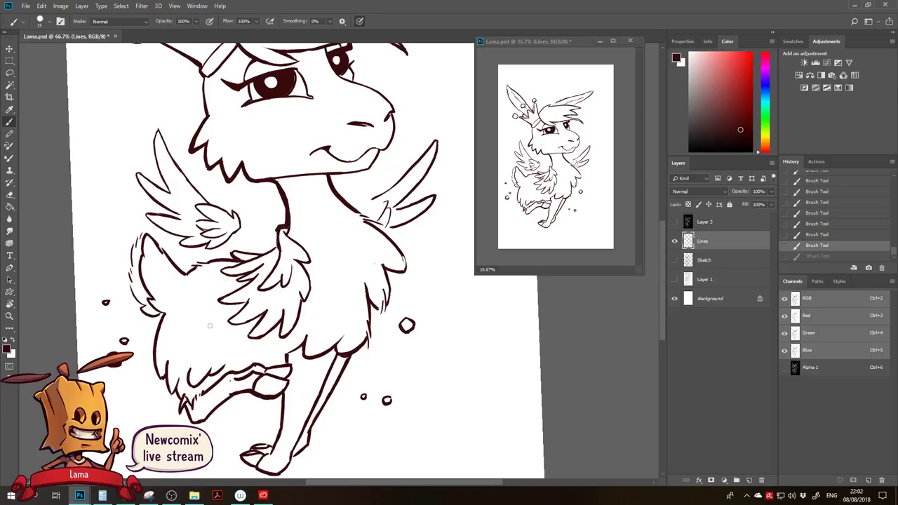
{"action": "key", "text": "ctrl+z"}
{"action": "key", "text": "z"}
{"action": "left_click", "coordinate": [276, 222]}
{"action": "key", "text": "b"}
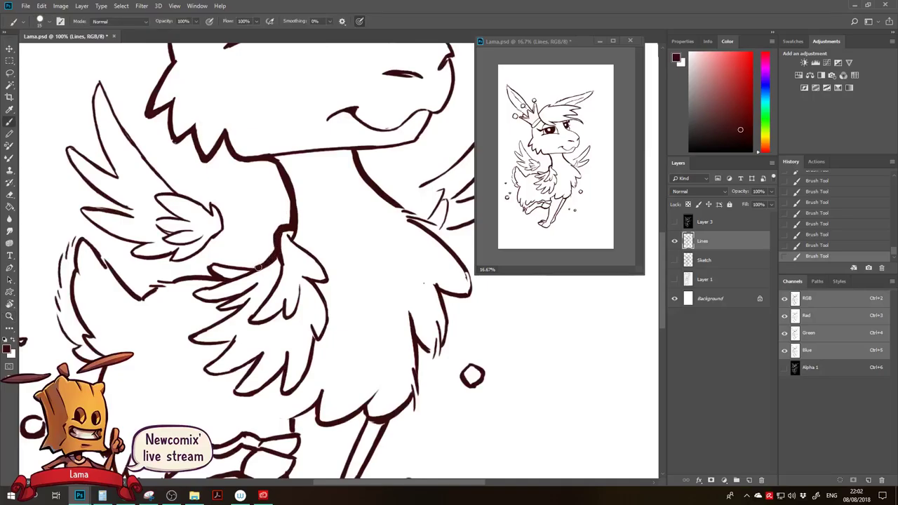
{"action": "key", "text": "e"}
{"action": "left_click_drag", "start_coordinate": [261, 262], "coordinate": [267, 257]}
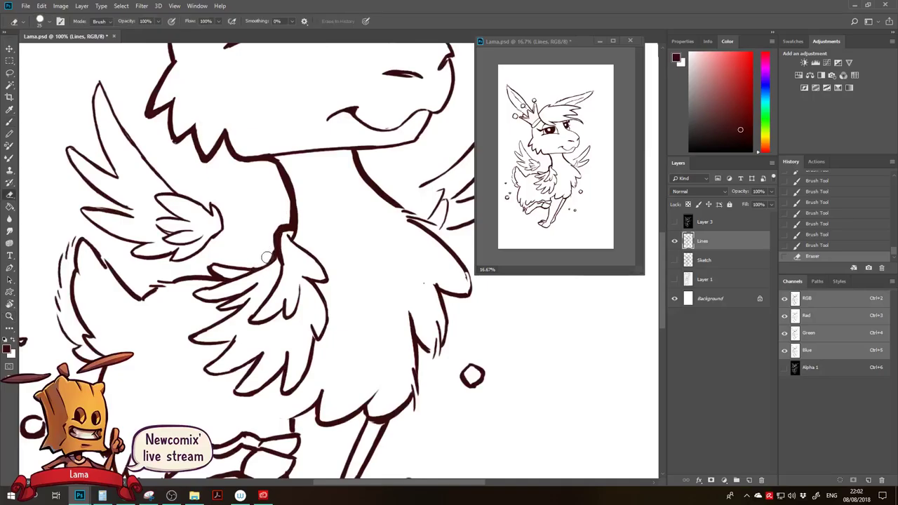
Thicken the llama's back line behind the front wing with the brush and erase the excess.
{"action": "mouse_move", "coordinate": [272, 225]}
{"action": "left_mouse_down"}
{"action": "mouse_move", "coordinate": [272, 249]}
{"action": "mouse_move", "coordinate": [258, 259]}
{"action": "mouse_move", "coordinate": [305, 240]}
{"action": "mouse_move", "coordinate": [282, 254]}
{"action": "mouse_move", "coordinate": [236, 257]}
{"action": "mouse_move", "coordinate": [350, 237]}
{"action": "left_mouse_up"}
{"action": "key", "text": "b"}
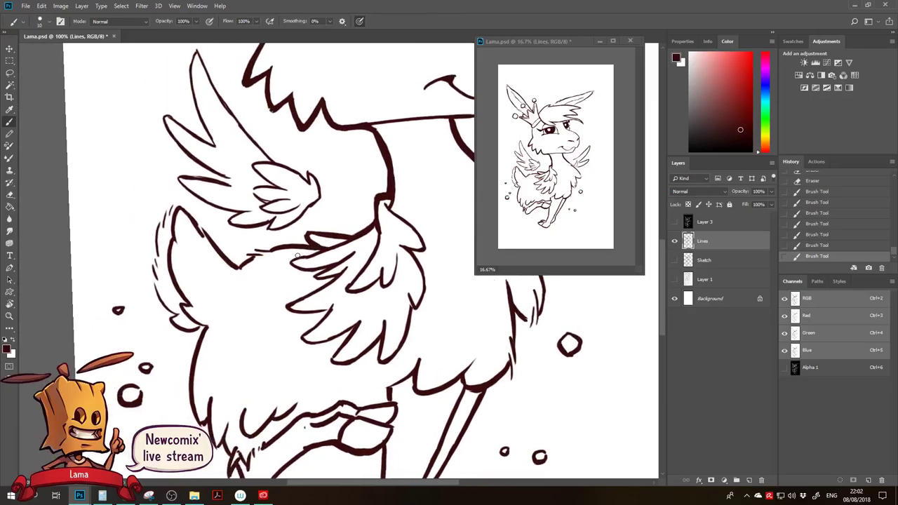
{"action": "mouse_move", "coordinate": [291, 245]}
{"action": "left_mouse_down"}
{"action": "mouse_move", "coordinate": [261, 250]}
{"action": "mouse_move", "coordinate": [245, 271]}
{"action": "left_mouse_up"}
{"action": "key", "text": "e"}
{"action": "left_click_drag", "start_coordinate": [246, 271], "coordinate": [279, 269]}
Thicken the inner edge of the tail down to where it meets the back.
{"action": "key", "text": "r"}
{"action": "mouse_move", "coordinate": [239, 210]}
{"action": "left_mouse_down"}
{"action": "mouse_move", "coordinate": [398, 174]}
{"action": "mouse_move", "coordinate": [383, 170]}
{"action": "mouse_move", "coordinate": [337, 189]}
{"action": "left_mouse_up"}
{"action": "key", "text": "b"}
{"action": "mouse_move", "coordinate": [365, 160]}
{"action": "left_mouse_down"}
{"action": "mouse_move", "coordinate": [335, 197]}
{"action": "mouse_move", "coordinate": [358, 170]}
{"action": "mouse_move", "coordinate": [358, 178]}
{"action": "left_mouse_up"}
{"action": "left_click_drag", "start_coordinate": [348, 219], "coordinate": [343, 248]}
{"action": "mouse_move", "coordinate": [180, 193]}
{"action": "left_mouse_down"}
{"action": "mouse_move", "coordinate": [176, 199]}
{"action": "mouse_move", "coordinate": [279, 192]}
{"action": "mouse_move", "coordinate": [208, 238]}
{"action": "left_mouse_up"}
Thicken the rump outline below the tail.
{"action": "key", "text": "r"}
{"action": "left_click_drag", "start_coordinate": [219, 143], "coordinate": [156, 258]}
{"action": "scroll", "coordinate": [156, 258], "scroll_direction": "down", "scroll_amount": 10}
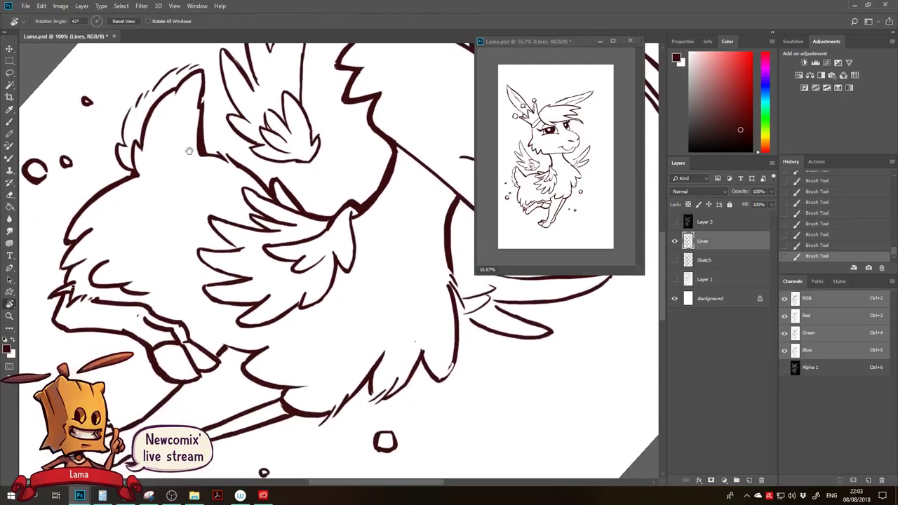
{"action": "key", "text": "b"}
{"action": "mouse_move", "coordinate": [143, 202]}
{"action": "left_mouse_down"}
{"action": "mouse_move", "coordinate": [131, 226]}
{"action": "mouse_move", "coordinate": [141, 246]}
{"action": "mouse_move", "coordinate": [134, 287]}
{"action": "left_mouse_up"}
Erase stray marks and excess line around the raised leg and its hoof.
{"action": "key", "text": "r"}
{"action": "left_click_drag", "start_coordinate": [246, 168], "coordinate": [207, 263]}
{"action": "left_click_drag", "start_coordinate": [248, 323], "coordinate": [282, 268]}
{"action": "key", "text": "b"}
{"action": "key", "text": "e"}
{"action": "left_click_drag", "start_coordinate": [287, 313], "coordinate": [296, 316]}
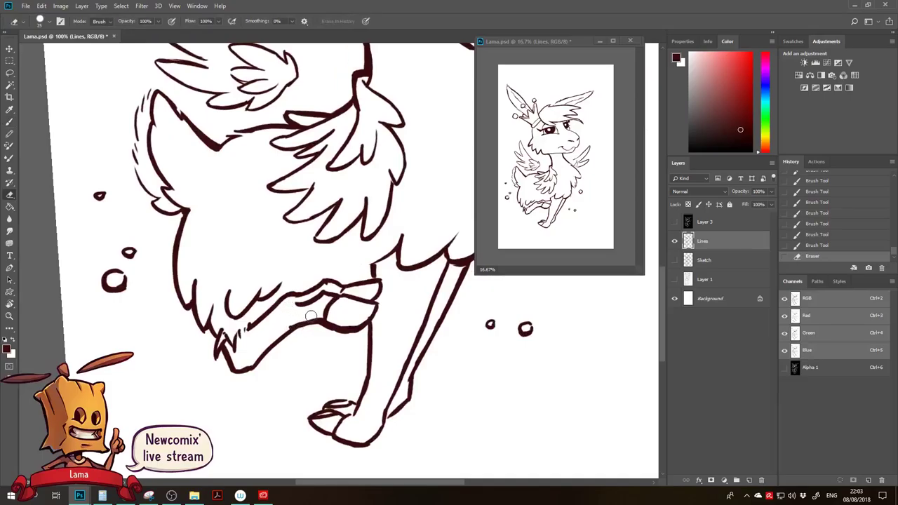
{"action": "left_click_drag", "start_coordinate": [331, 286], "coordinate": [338, 283]}
{"action": "key", "text": "b"}
{"action": "key", "text": "e"}
{"action": "left_click_drag", "start_coordinate": [369, 310], "coordinate": [371, 314]}
{"action": "mouse_move", "coordinate": [372, 309]}
{"action": "left_mouse_down"}
{"action": "mouse_move", "coordinate": [353, 323]}
{"action": "mouse_move", "coordinate": [377, 305]}
{"action": "mouse_move", "coordinate": [336, 332]}
{"action": "mouse_move", "coordinate": [358, 328]}
{"action": "mouse_move", "coordinate": [325, 325]}
{"action": "mouse_move", "coordinate": [353, 330]}
{"action": "mouse_move", "coordinate": [339, 321]}
{"action": "mouse_move", "coordinate": [318, 327]}
{"action": "mouse_move", "coordinate": [349, 340]}
{"action": "mouse_move", "coordinate": [322, 326]}
{"action": "mouse_move", "coordinate": [363, 334]}
{"action": "mouse_move", "coordinate": [273, 335]}
{"action": "mouse_move", "coordinate": [300, 313]}
{"action": "mouse_move", "coordinate": [256, 349]}
{"action": "left_mouse_up"}
Thicken the underside outline of the raised leg from the hoof back to the joint.
{"action": "key", "text": "b"}
{"action": "key", "text": "e"}
{"action": "key", "text": "b"}
{"action": "key", "text": "b"}
{"action": "left_click_drag", "start_coordinate": [324, 314], "coordinate": [281, 336]}
{"action": "left_click_drag", "start_coordinate": [305, 317], "coordinate": [257, 364]}
Strengthen the heel outline of the standing foot, undoing unsatisfactory strokes and erasing the excess.
{"action": "mouse_move", "coordinate": [367, 320]}
{"action": "left_mouse_down"}
{"action": "mouse_move", "coordinate": [276, 320]}
{"action": "mouse_move", "coordinate": [295, 292]}
{"action": "left_mouse_up"}
{"action": "mouse_move", "coordinate": [215, 376]}
{"action": "left_mouse_down"}
{"action": "mouse_move", "coordinate": [240, 394]}
{"action": "mouse_move", "coordinate": [265, 396]}
{"action": "mouse_move", "coordinate": [239, 397]}
{"action": "mouse_move", "coordinate": [272, 400]}
{"action": "left_mouse_up"}
{"action": "key", "text": "ctrl+z"}
{"action": "left_click_drag", "start_coordinate": [314, 358], "coordinate": [291, 376]}
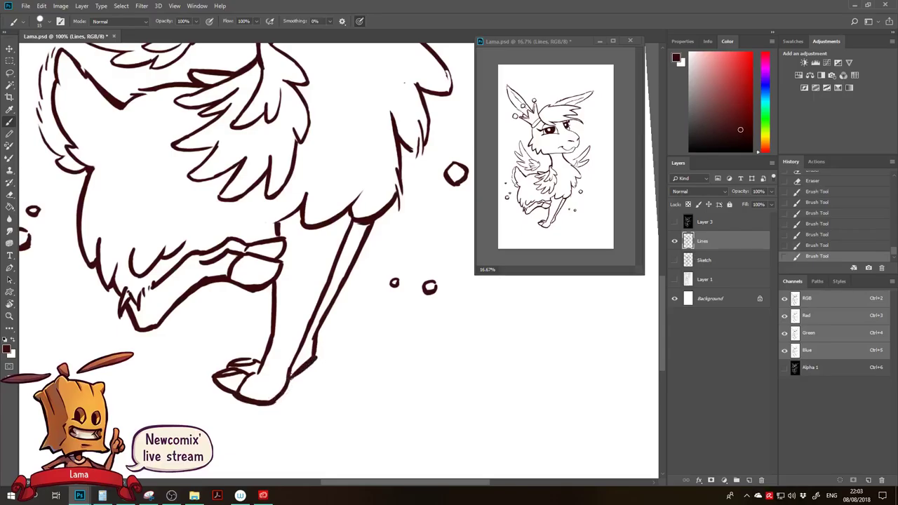
{"action": "key", "text": "ctrl+z"}
{"action": "left_click_drag", "start_coordinate": [314, 343], "coordinate": [302, 356]}
{"action": "key", "text": "e"}
{"action": "left_click_drag", "start_coordinate": [306, 354], "coordinate": [305, 360]}
Thicken the front edge of the standing leg below the chest fur and trim the line with the eraser.
{"action": "key", "text": "b"}
{"action": "left_click_drag", "start_coordinate": [359, 258], "coordinate": [316, 334]}
{"action": "key", "text": "e"}
{"action": "left_click_drag", "start_coordinate": [354, 266], "coordinate": [328, 320]}
{"action": "left_click_drag", "start_coordinate": [351, 282], "coordinate": [317, 339]}
{"action": "mouse_move", "coordinate": [350, 303]}
{"action": "left_mouse_down"}
{"action": "mouse_move", "coordinate": [308, 376]}
{"action": "mouse_move", "coordinate": [345, 320]}
{"action": "left_mouse_up"}
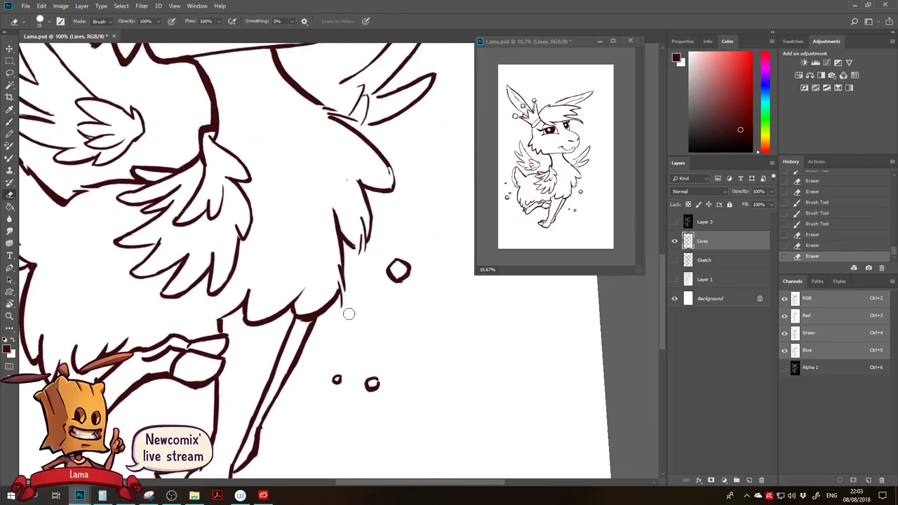
Trim the lower chest fur outline with the eraser and restroke it with the brush.
{"action": "left_click_drag", "start_coordinate": [372, 232], "coordinate": [363, 278]}
{"action": "left_click_drag", "start_coordinate": [317, 250], "coordinate": [327, 289]}
{"action": "mouse_move", "coordinate": [317, 261]}
{"action": "left_mouse_down"}
{"action": "mouse_move", "coordinate": [332, 311]}
{"action": "mouse_move", "coordinate": [319, 340]}
{"action": "left_mouse_up"}
{"action": "key", "text": "b"}
{"action": "left_click_drag", "start_coordinate": [317, 240], "coordinate": [328, 292]}
{"action": "left_click_drag", "start_coordinate": [320, 337], "coordinate": [307, 348]}
Erase the ragged doubled fur strokes along the front of the chest below the shoulder tuft.
{"action": "key", "text": "e"}
{"action": "left_click_drag", "start_coordinate": [317, 246], "coordinate": [320, 320]}
{"action": "left_click_drag", "start_coordinate": [316, 244], "coordinate": [319, 324]}
{"action": "left_click_drag", "start_coordinate": [319, 258], "coordinate": [319, 320]}
{"action": "mouse_move", "coordinate": [370, 274]}
{"action": "left_mouse_down"}
{"action": "mouse_move", "coordinate": [345, 309]}
{"action": "mouse_move", "coordinate": [322, 315]}
{"action": "left_mouse_up"}
{"action": "left_click_drag", "start_coordinate": [295, 279], "coordinate": [319, 317]}
{"action": "left_click_drag", "start_coordinate": [306, 263], "coordinate": [321, 288]}
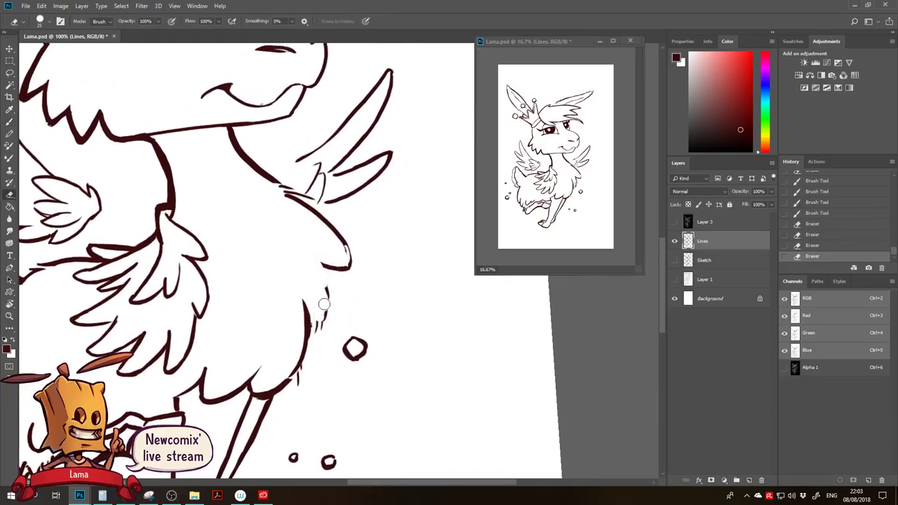
Redraw the chest fur outline over the erased gap and clean its edge with the eraser.
{"action": "key", "text": "b"}
{"action": "mouse_move", "coordinate": [313, 248]}
{"action": "left_mouse_down"}
{"action": "mouse_move", "coordinate": [330, 290]}
{"action": "mouse_move", "coordinate": [315, 324]}
{"action": "mouse_move", "coordinate": [301, 323]}
{"action": "left_mouse_up"}
{"action": "scroll", "coordinate": [361, 304], "scroll_direction": "up", "scroll_amount": 1}
{"action": "key", "text": "e"}
{"action": "left_click_drag", "start_coordinate": [304, 286], "coordinate": [311, 341]}
Thicken the jaw line from the cheek tufts toward the chin, undoing unsatisfactory long strokes and reducing the brush size.
{"action": "key", "text": "b"}
{"action": "mouse_move", "coordinate": [340, 282]}
{"action": "left_mouse_down"}
{"action": "mouse_move", "coordinate": [341, 307]}
{"action": "mouse_move", "coordinate": [388, 343]}
{"action": "left_mouse_up"}
{"action": "left_click_drag", "start_coordinate": [397, 290], "coordinate": [408, 336]}
{"action": "key", "text": "bracketright"}
{"action": "left_click_drag", "start_coordinate": [153, 291], "coordinate": [296, 274]}
{"action": "key", "text": "ctrl+z"}
{"action": "left_click_drag", "start_coordinate": [151, 291], "coordinate": [310, 265]}
{"action": "key", "text": "ctrl+z"}
{"action": "left_click_drag", "start_coordinate": [151, 291], "coordinate": [309, 265]}
{"action": "key", "text": "ctrl+z"}
{"action": "mouse_move", "coordinate": [155, 291]}
{"action": "left_mouse_down"}
{"action": "mouse_move", "coordinate": [327, 262]}
{"action": "mouse_move", "coordinate": [314, 269]}
{"action": "mouse_move", "coordinate": [302, 247]}
{"action": "mouse_move", "coordinate": [334, 237]}
{"action": "mouse_move", "coordinate": [321, 239]}
{"action": "left_mouse_up"}
{"action": "key", "text": "ctrl+z"}
{"action": "key", "text": "bracketleft"}
{"action": "key", "text": "bracketleft"}
{"action": "key", "text": "e"}
{"action": "key", "text": "b"}
{"action": "mouse_move", "coordinate": [328, 236]}
{"action": "left_mouse_down"}
{"action": "mouse_move", "coordinate": [288, 254]}
{"action": "mouse_move", "coordinate": [308, 243]}
{"action": "left_mouse_up"}
{"action": "key", "text": "e"}
Rotate the canvas and thicken the outline of the llama's muzzle.
{"action": "key", "text": "space"}
{"action": "left_click_drag", "start_coordinate": [350, 223], "coordinate": [312, 303]}
{"action": "key", "text": "r"}
{"action": "mouse_move", "coordinate": [353, 242]}
{"action": "left_mouse_down"}
{"action": "mouse_move", "coordinate": [242, 271]}
{"action": "mouse_move", "coordinate": [277, 231]}
{"action": "left_mouse_up"}
{"action": "key", "text": "b"}
{"action": "mouse_move", "coordinate": [365, 229]}
{"action": "left_mouse_down"}
{"action": "mouse_move", "coordinate": [404, 228]}
{"action": "mouse_move", "coordinate": [376, 235]}
{"action": "mouse_move", "coordinate": [383, 189]}
{"action": "left_mouse_up"}
{"action": "key", "text": "e"}
{"action": "key", "text": "r"}
{"action": "key", "text": "b"}
{"action": "left_click_drag", "start_coordinate": [379, 192], "coordinate": [310, 267]}
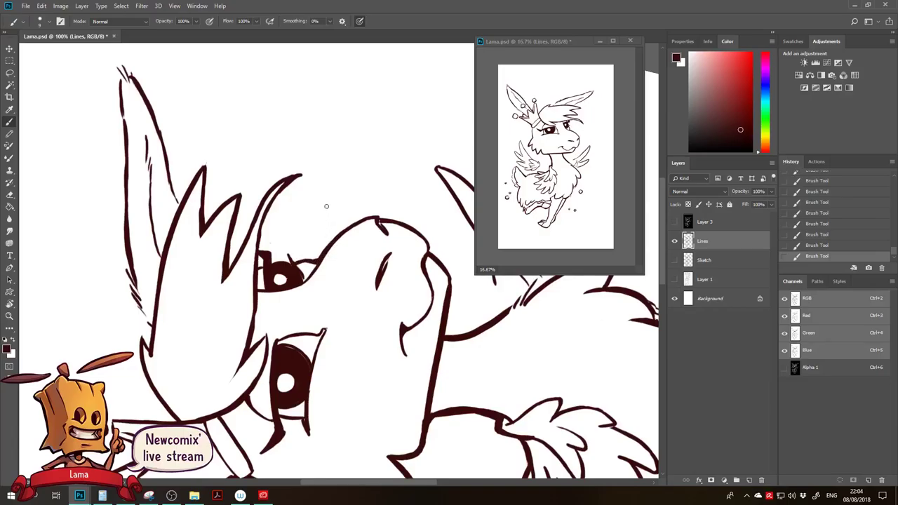
Try to erase and redraw the outline at the tip of the nose, and undo the changes.
{"action": "key", "text": "e"}
{"action": "left_click_drag", "start_coordinate": [418, 242], "coordinate": [380, 223]}
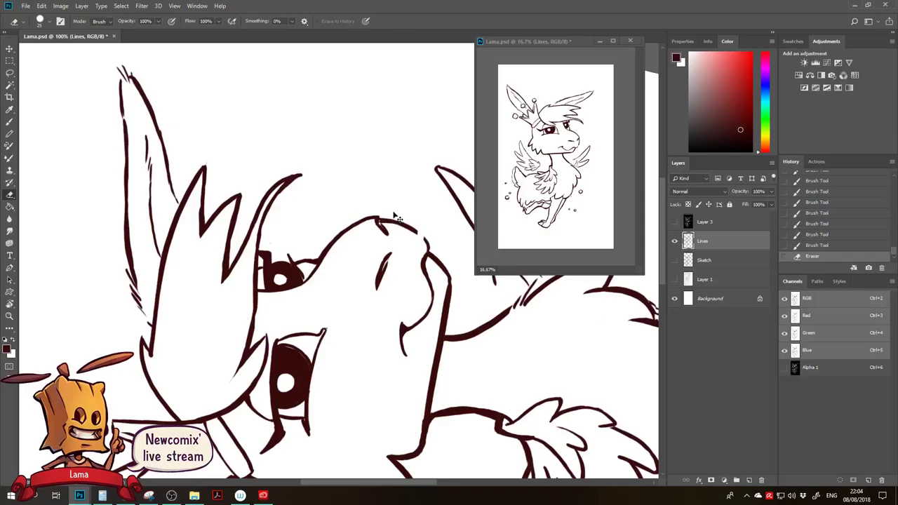
{"action": "key", "text": "ctrl+z"}
{"action": "key", "text": "b"}
{"action": "mouse_move", "coordinate": [387, 170]}
{"action": "left_mouse_down"}
{"action": "mouse_move", "coordinate": [457, 195]}
{"action": "mouse_move", "coordinate": [414, 275]}
{"action": "mouse_move", "coordinate": [409, 194]}
{"action": "mouse_move", "coordinate": [371, 262]}
{"action": "left_mouse_up"}
{"action": "key", "text": "ctrl+alt+z"}
{"action": "key", "text": "ctrl+alt+z"}
Thicken the lower edge of the hair fringe above the eyes with a size 10 brush, undoing unsatisfactory strokes.
{"action": "mouse_move", "coordinate": [389, 219]}
{"action": "left_mouse_down"}
{"action": "mouse_move", "coordinate": [362, 265]}
{"action": "mouse_move", "coordinate": [400, 298]}
{"action": "left_mouse_up"}
{"action": "mouse_move", "coordinate": [354, 209]}
{"action": "left_mouse_down"}
{"action": "mouse_move", "coordinate": [319, 252]}
{"action": "mouse_move", "coordinate": [324, 259]}
{"action": "left_mouse_up"}
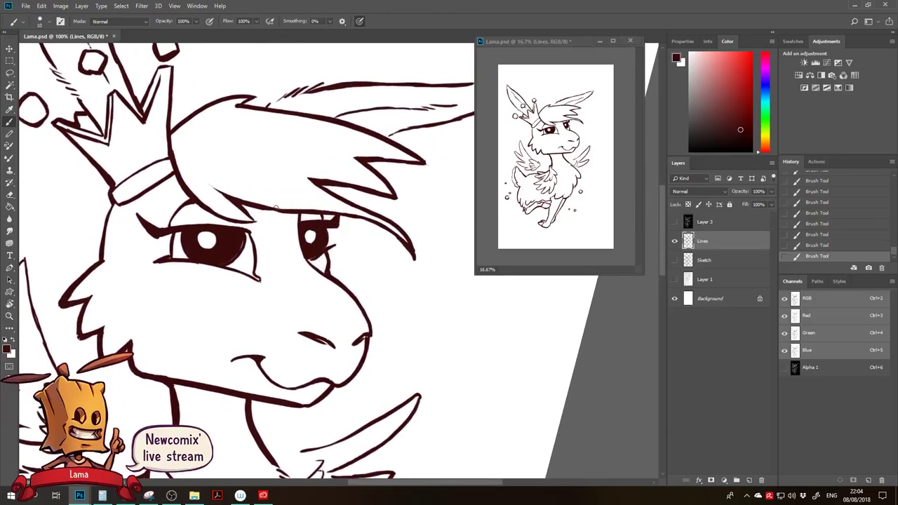
{"action": "mouse_move", "coordinate": [249, 202]}
{"action": "left_mouse_down"}
{"action": "mouse_move", "coordinate": [404, 231]}
{"action": "mouse_move", "coordinate": [289, 215]}
{"action": "mouse_move", "coordinate": [392, 226]}
{"action": "left_mouse_up"}
{"action": "key", "text": "ctrl+z"}
{"action": "mouse_move", "coordinate": [292, 214]}
{"action": "left_mouse_down"}
{"action": "mouse_move", "coordinate": [374, 222]}
{"action": "mouse_move", "coordinate": [404, 238]}
{"action": "left_mouse_up"}
{"action": "key", "text": "ctrl+z"}
{"action": "left_click_drag", "start_coordinate": [293, 214], "coordinate": [404, 244]}
{"action": "key", "text": "ctrl+z"}
{"action": "left_click_drag", "start_coordinate": [338, 216], "coordinate": [394, 237]}
{"action": "mouse_move", "coordinate": [339, 217]}
{"action": "left_mouse_down"}
{"action": "mouse_move", "coordinate": [410, 252]}
{"action": "mouse_move", "coordinate": [369, 223]}
{"action": "mouse_move", "coordinate": [393, 234]}
{"action": "mouse_move", "coordinate": [414, 257]}
{"action": "left_mouse_up"}
{"action": "key", "text": "ctrl+z"}
{"action": "key", "text": "ctrl+z"}
{"action": "left_click_drag", "start_coordinate": [382, 225], "coordinate": [411, 250]}
{"action": "key", "text": "ctrl+z"}
Thin the tip of the fringe's lowest strand with a size 15 eraser.
{"action": "key", "text": "r"}
{"action": "left_click_drag", "start_coordinate": [395, 162], "coordinate": [313, 150]}
{"action": "key", "text": "e"}
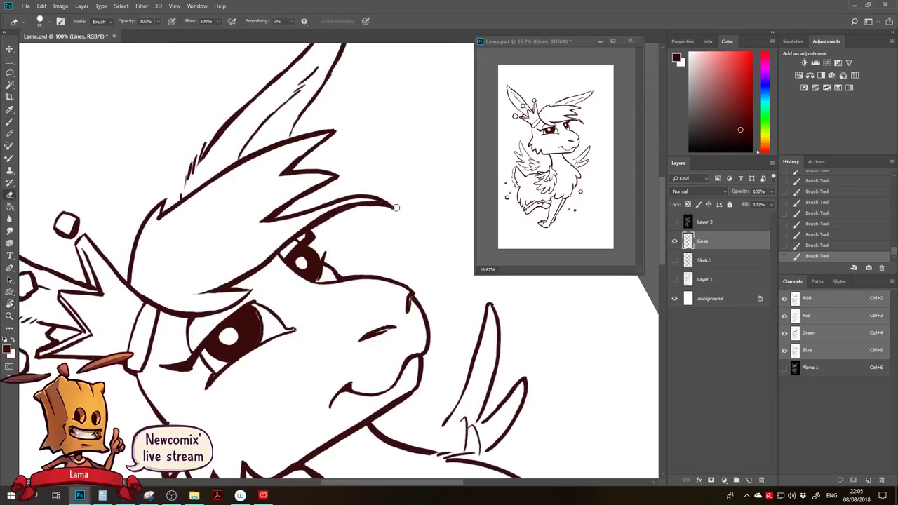
{"action": "mouse_move", "coordinate": [347, 214]}
{"action": "left_mouse_down"}
{"action": "mouse_move", "coordinate": [326, 209]}
{"action": "mouse_move", "coordinate": [358, 199]}
{"action": "mouse_move", "coordinate": [299, 229]}
{"action": "mouse_move", "coordinate": [353, 202]}
{"action": "left_mouse_up"}
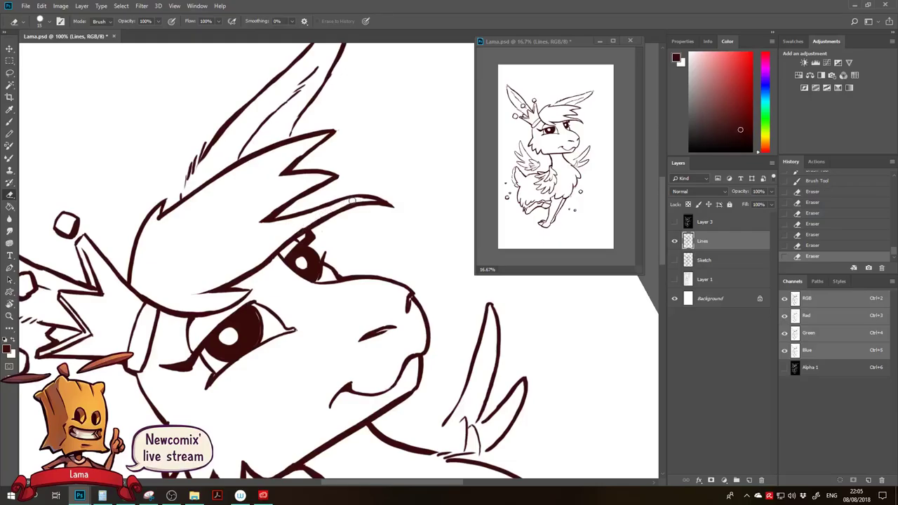
Strengthen the lines around the crown and the base of the ear behind the fringe, undoing and cleaning up poor strokes.
{"action": "key", "text": "r"}
{"action": "left_click_drag", "start_coordinate": [333, 152], "coordinate": [394, 159]}
{"action": "key", "text": "b"}
{"action": "left_click_drag", "start_coordinate": [157, 88], "coordinate": [160, 145]}
{"action": "key", "text": "ctrl+alt+z"}
{"action": "key", "text": "ctrl+alt+z"}
{"action": "mouse_move", "coordinate": [155, 83]}
{"action": "left_mouse_down"}
{"action": "mouse_move", "coordinate": [160, 147]}
{"action": "mouse_move", "coordinate": [197, 115]}
{"action": "left_mouse_up"}
{"action": "mouse_move", "coordinate": [276, 102]}
{"action": "left_mouse_down"}
{"action": "mouse_move", "coordinate": [166, 161]}
{"action": "mouse_move", "coordinate": [344, 120]}
{"action": "left_mouse_up"}
{"action": "key", "text": "e"}
{"action": "left_click", "coordinate": [179, 164]}
{"action": "key", "text": "b"}
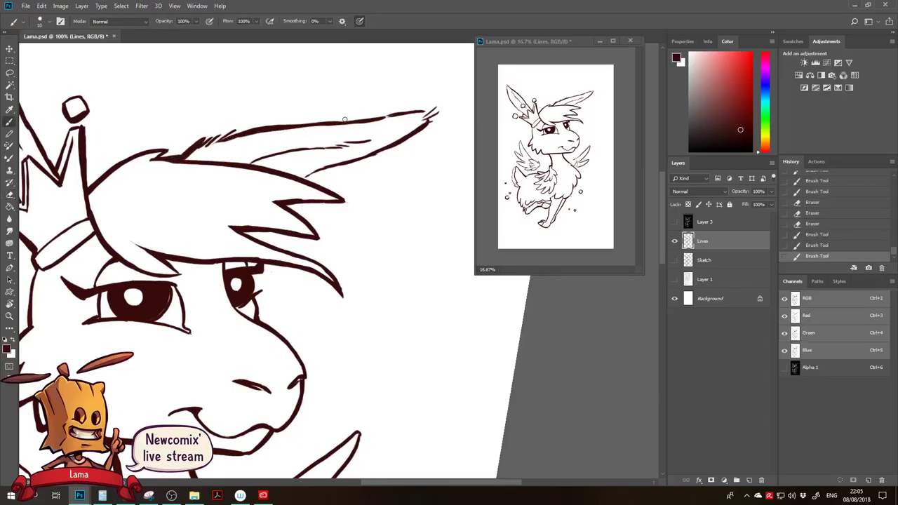
Thicken the upper edge of the ear behind the fringe, undoing and redrawing unsatisfactory strokes.
{"action": "left_click_drag", "start_coordinate": [274, 127], "coordinate": [404, 121]}
{"action": "key", "text": "ctrl+z"}
{"action": "left_click_drag", "start_coordinate": [269, 128], "coordinate": [417, 117]}
{"action": "key", "text": "ctrl+z"}
{"action": "mouse_move", "coordinate": [274, 127]}
{"action": "left_mouse_down"}
{"action": "mouse_move", "coordinate": [426, 112]}
{"action": "mouse_move", "coordinate": [417, 144]}
{"action": "mouse_move", "coordinate": [367, 152]}
{"action": "mouse_move", "coordinate": [426, 122]}
{"action": "mouse_move", "coordinate": [367, 154]}
{"action": "mouse_move", "coordinate": [383, 150]}
{"action": "mouse_move", "coordinate": [306, 173]}
{"action": "left_mouse_up"}
Create a new layer directly beneath the Lines layer and name it Color.
{"action": "key", "text": "z"}
{"action": "left_click", "coordinate": [298, 188], "text": "alt"}
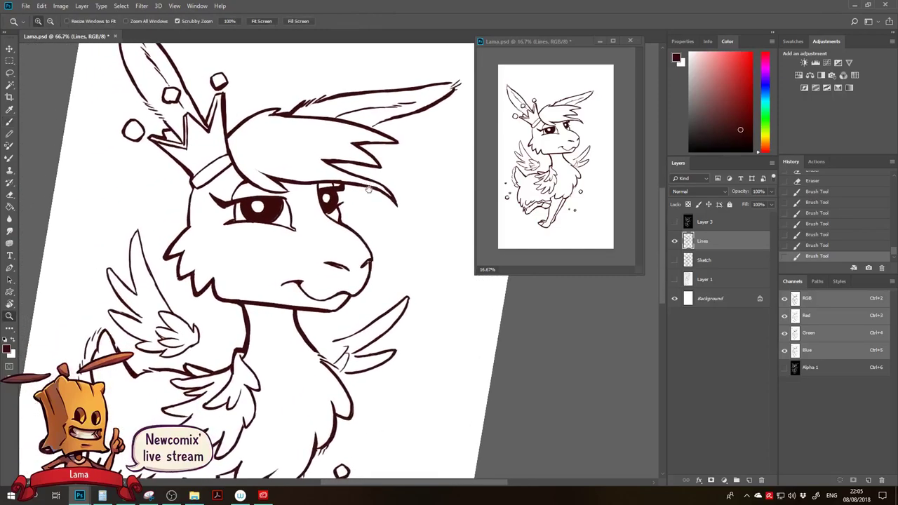
{"action": "left_click_drag", "start_coordinate": [306, 306], "coordinate": [263, 251]}
{"action": "left_click", "coordinate": [748, 480]}
{"action": "left_click", "coordinate": [402, 294], "text": "alt"}
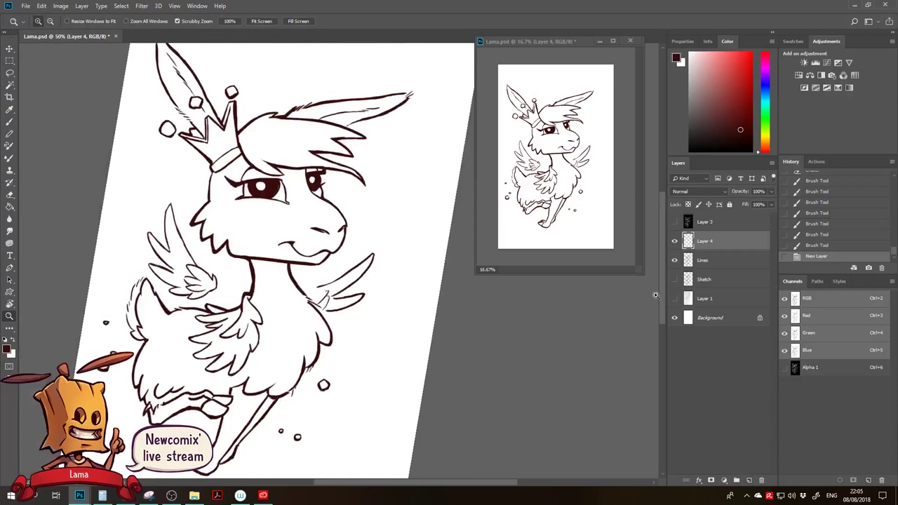
{"action": "left_click_drag", "start_coordinate": [707, 241], "coordinate": [705, 260]}
{"action": "double_click", "coordinate": [706, 260]}
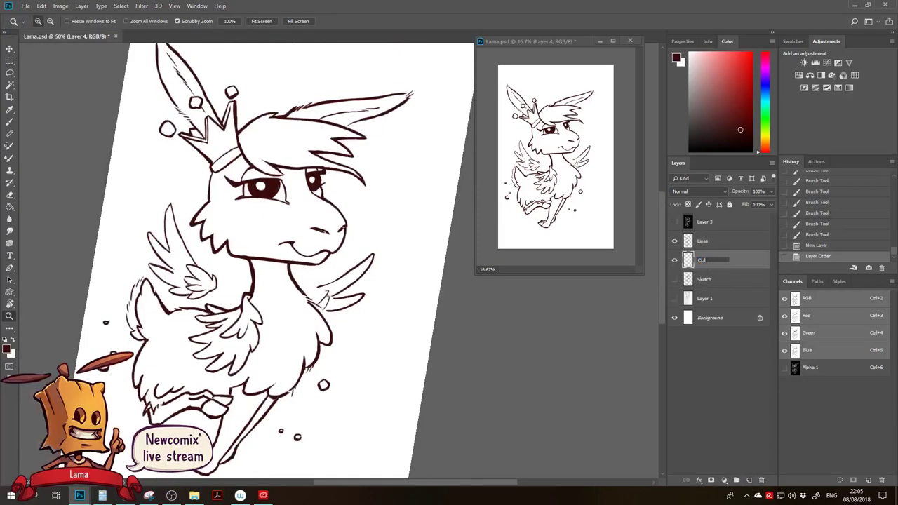
Darken the Background layer to grey with Hue/Saturation, lowering its lightness to about -34.
{"action": "left_click", "coordinate": [706, 319]}
{"action": "key", "text": "ctrl+u"}
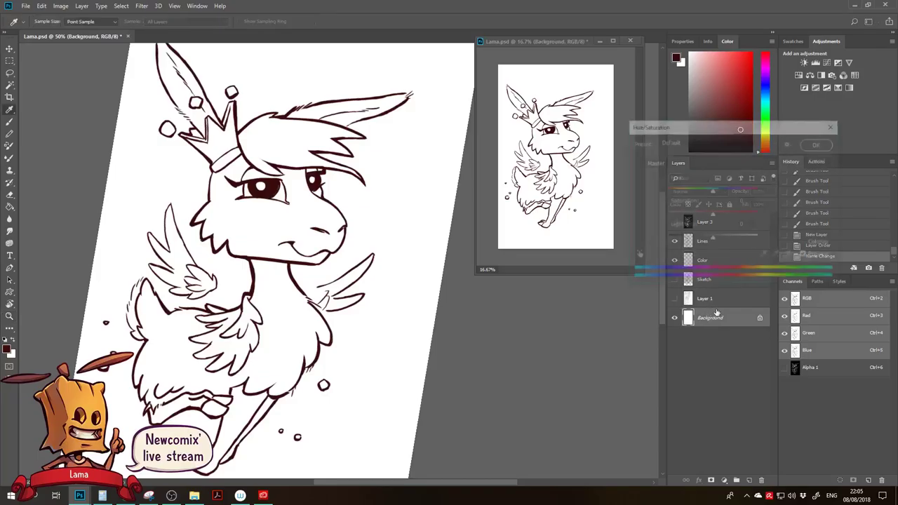
{"action": "mouse_move", "coordinate": [712, 237]}
{"action": "left_mouse_down"}
{"action": "mouse_move", "coordinate": [726, 239]}
{"action": "mouse_move", "coordinate": [695, 238]}
{"action": "left_mouse_up"}
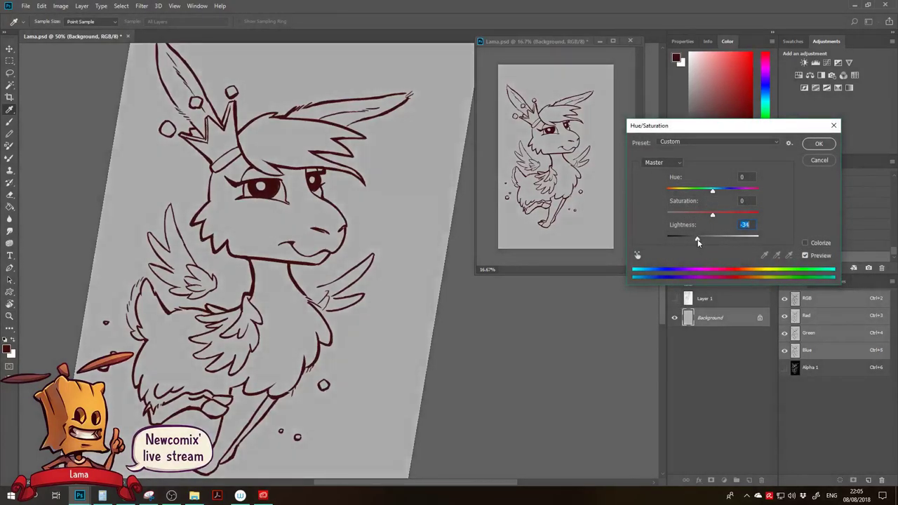
{"action": "left_click", "coordinate": [818, 144]}
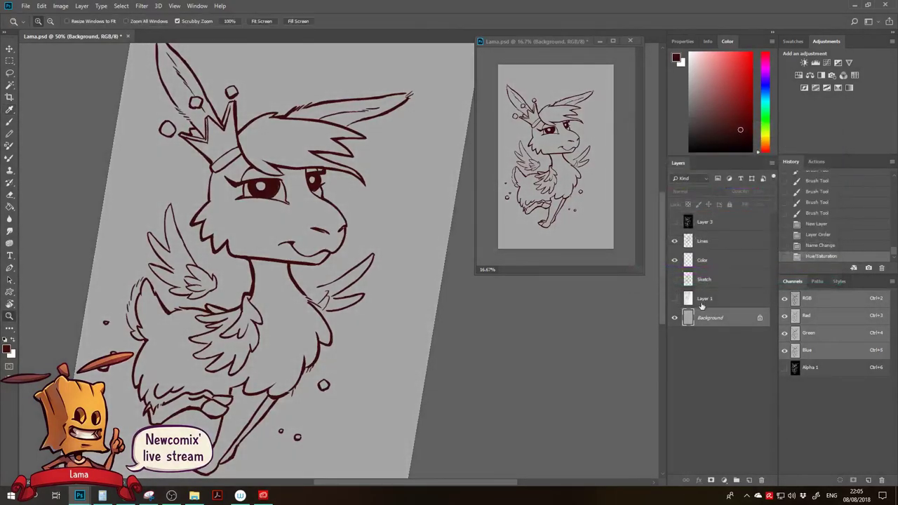
Make the Color layer active and set the foreground colour to a dark brown.
{"action": "left_click", "coordinate": [711, 246]}
{"action": "left_click", "coordinate": [715, 266]}
{"action": "key", "text": "b"}
{"action": "left_click", "coordinate": [7, 349]}
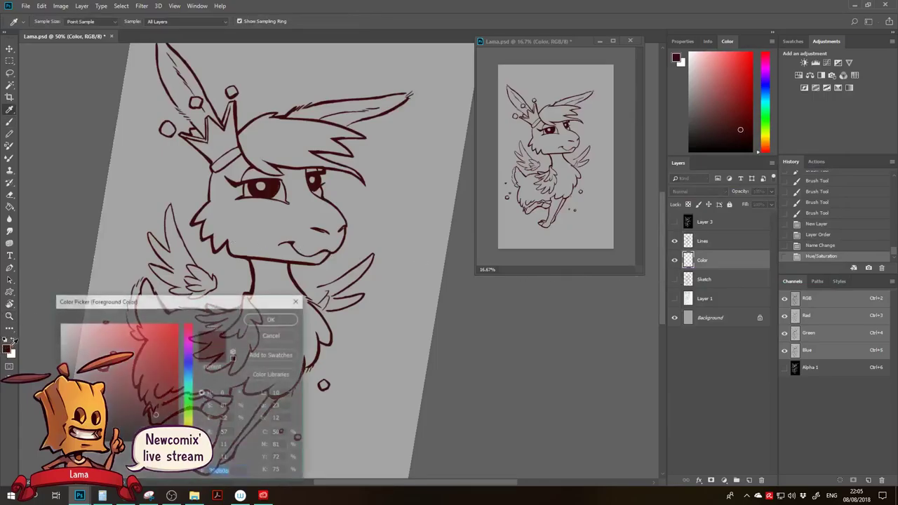
{"action": "left_click_drag", "start_coordinate": [189, 441], "coordinate": [189, 427]}
{"action": "mouse_move", "coordinate": [129, 408]}
{"action": "left_mouse_down"}
{"action": "mouse_move", "coordinate": [116, 416]}
{"action": "mouse_move", "coordinate": [124, 408]}
{"action": "left_mouse_up"}
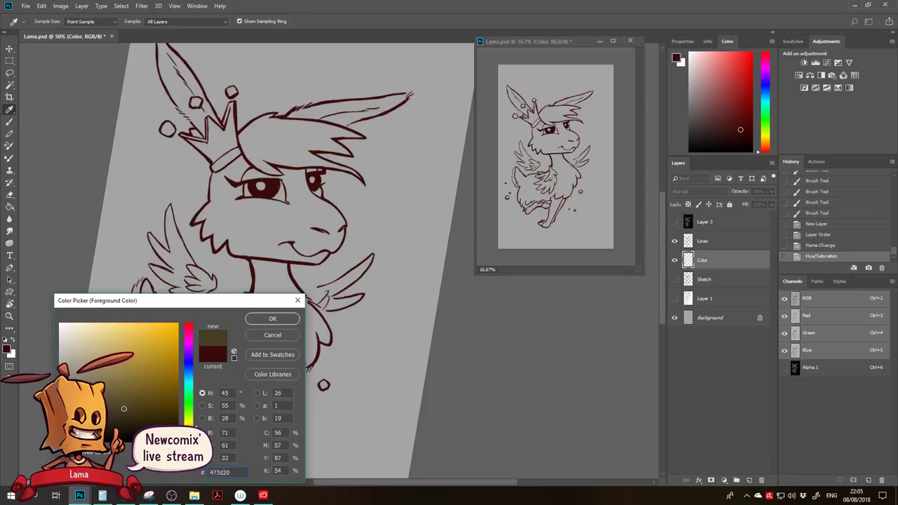
{"action": "left_click", "coordinate": [277, 319]}
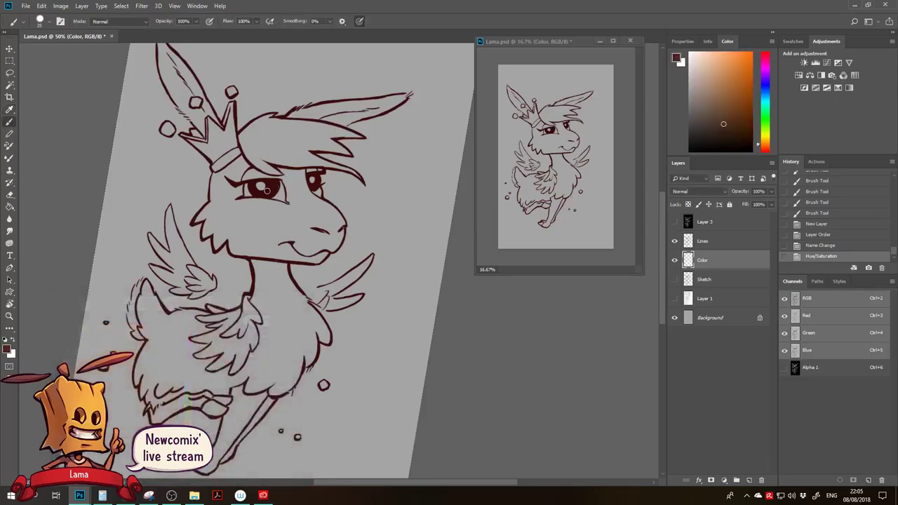
Select the area outside the character on the Lines layer with the Magic Wand, invert and contract the selection, and activate the Color layer.
{"action": "key", "text": "w"}
{"action": "left_click", "coordinate": [392, 244]}
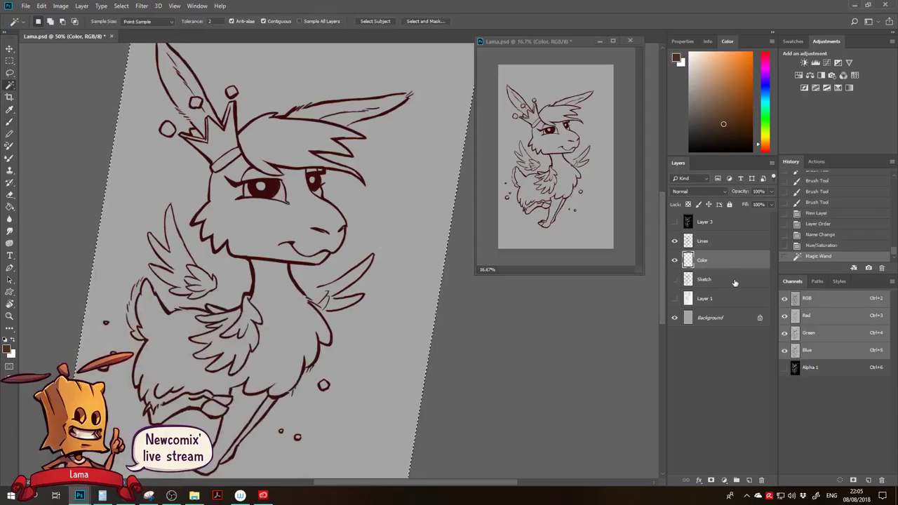
{"action": "left_click", "coordinate": [718, 243]}
{"action": "left_click_drag", "start_coordinate": [403, 259], "coordinate": [415, 236]}
{"action": "key", "text": "ctrl+d"}
{"action": "left_click", "coordinate": [424, 258]}
{"action": "key", "text": "F2"}
{"action": "left_click", "coordinate": [723, 258]}
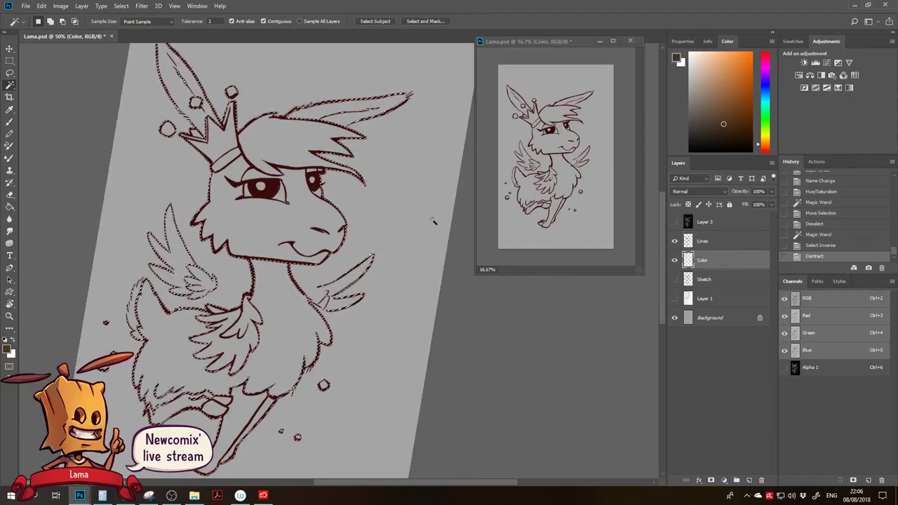
Fill the contracted selection with dark brown on the Color layer and deselect it.
{"action": "key", "text": "g"}
{"action": "left_click", "coordinate": [287, 229]}
{"action": "key", "text": "ctrl+d"}
Brush dark brown over the unfilled tail, hindquarters and lower chest fur of the llama.
{"action": "mouse_move", "coordinate": [285, 269]}
{"action": "left_mouse_down"}
{"action": "mouse_move", "coordinate": [327, 181]}
{"action": "mouse_move", "coordinate": [317, 210]}
{"action": "mouse_move", "coordinate": [289, 210]}
{"action": "mouse_move", "coordinate": [286, 187]}
{"action": "mouse_move", "coordinate": [289, 253]}
{"action": "mouse_move", "coordinate": [298, 256]}
{"action": "mouse_move", "coordinate": [231, 280]}
{"action": "mouse_move", "coordinate": [210, 263]}
{"action": "mouse_move", "coordinate": [223, 257]}
{"action": "mouse_move", "coordinate": [228, 291]}
{"action": "mouse_move", "coordinate": [281, 329]}
{"action": "mouse_move", "coordinate": [323, 308]}
{"action": "mouse_move", "coordinate": [299, 307]}
{"action": "mouse_move", "coordinate": [336, 309]}
{"action": "mouse_move", "coordinate": [307, 187]}
{"action": "mouse_move", "coordinate": [352, 254]}
{"action": "mouse_move", "coordinate": [299, 265]}
{"action": "left_mouse_up"}
{"action": "key", "text": "b"}
{"action": "left_click_drag", "start_coordinate": [361, 267], "coordinate": [361, 274]}
{"action": "mouse_move", "coordinate": [223, 304]}
{"action": "left_mouse_down"}
{"action": "mouse_move", "coordinate": [210, 307]}
{"action": "mouse_move", "coordinate": [179, 213]}
{"action": "mouse_move", "coordinate": [198, 258]}
{"action": "mouse_move", "coordinate": [175, 312]}
{"action": "mouse_move", "coordinate": [198, 329]}
{"action": "mouse_move", "coordinate": [176, 355]}
{"action": "left_mouse_up"}
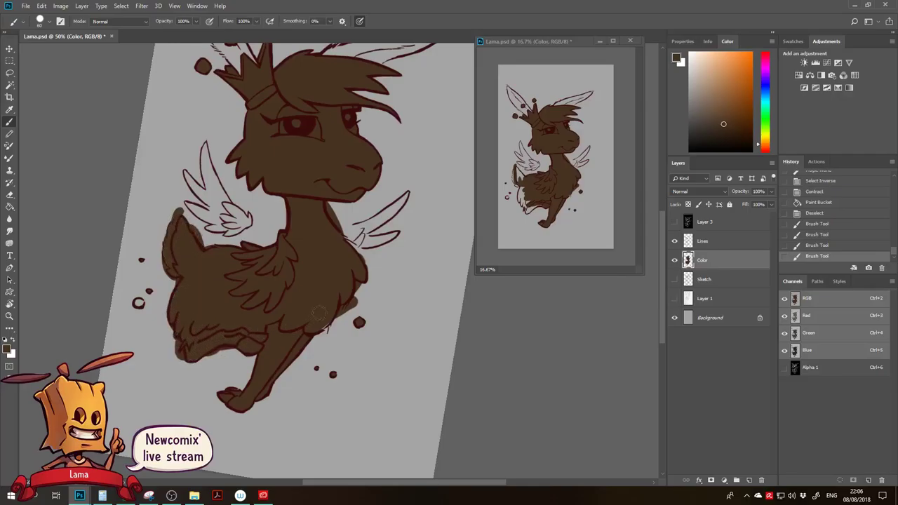
Brush dark brown into the remaining unfilled parts of both wings and both ears.
{"action": "left_click_drag", "start_coordinate": [338, 159], "coordinate": [271, 283]}
{"action": "mouse_move", "coordinate": [338, 164]}
{"action": "left_mouse_down"}
{"action": "mouse_move", "coordinate": [319, 180]}
{"action": "mouse_move", "coordinate": [364, 162]}
{"action": "mouse_move", "coordinate": [309, 188]}
{"action": "mouse_move", "coordinate": [323, 174]}
{"action": "mouse_move", "coordinate": [366, 165]}
{"action": "mouse_move", "coordinate": [277, 177]}
{"action": "mouse_move", "coordinate": [309, 170]}
{"action": "left_mouse_up"}
{"action": "mouse_move", "coordinate": [130, 104]}
{"action": "left_mouse_down"}
{"action": "mouse_move", "coordinate": [180, 183]}
{"action": "mouse_move", "coordinate": [142, 149]}
{"action": "mouse_move", "coordinate": [136, 123]}
{"action": "mouse_move", "coordinate": [130, 133]}
{"action": "mouse_move", "coordinate": [171, 191]}
{"action": "mouse_move", "coordinate": [155, 172]}
{"action": "left_mouse_up"}
{"action": "left_click_drag", "start_coordinate": [237, 205], "coordinate": [234, 138]}
{"action": "left_click_drag", "start_coordinate": [218, 217], "coordinate": [207, 190]}
{"action": "left_click", "coordinate": [283, 244], "text": "ctrl"}
{"action": "key", "text": "b"}
{"action": "mouse_move", "coordinate": [282, 244]}
{"action": "left_mouse_down"}
{"action": "mouse_move", "coordinate": [323, 203]}
{"action": "mouse_move", "coordinate": [275, 244]}
{"action": "mouse_move", "coordinate": [315, 217]}
{"action": "mouse_move", "coordinate": [241, 253]}
{"action": "mouse_move", "coordinate": [280, 242]}
{"action": "mouse_move", "coordinate": [231, 251]}
{"action": "mouse_move", "coordinate": [288, 238]}
{"action": "mouse_move", "coordinate": [231, 263]}
{"action": "mouse_move", "coordinate": [284, 246]}
{"action": "mouse_move", "coordinate": [240, 270]}
{"action": "mouse_move", "coordinate": [286, 263]}
{"action": "mouse_move", "coordinate": [261, 255]}
{"action": "mouse_move", "coordinate": [311, 256]}
{"action": "mouse_move", "coordinate": [247, 272]}
{"action": "mouse_move", "coordinate": [256, 282]}
{"action": "mouse_move", "coordinate": [241, 300]}
{"action": "mouse_move", "coordinate": [367, 347]}
{"action": "mouse_move", "coordinate": [269, 320]}
{"action": "mouse_move", "coordinate": [291, 153]}
{"action": "mouse_move", "coordinate": [333, 158]}
{"action": "left_mouse_up"}
{"action": "key", "text": "r"}
{"action": "mouse_move", "coordinate": [350, 91]}
{"action": "left_mouse_down"}
{"action": "mouse_move", "coordinate": [288, 143]}
{"action": "mouse_move", "coordinate": [312, 81]}
{"action": "mouse_move", "coordinate": [298, 94]}
{"action": "mouse_move", "coordinate": [288, 142]}
{"action": "mouse_move", "coordinate": [265, 141]}
{"action": "mouse_move", "coordinate": [271, 106]}
{"action": "mouse_move", "coordinate": [279, 151]}
{"action": "mouse_move", "coordinate": [254, 140]}
{"action": "mouse_move", "coordinate": [263, 167]}
{"action": "mouse_move", "coordinate": [281, 139]}
{"action": "mouse_move", "coordinate": [282, 181]}
{"action": "mouse_move", "coordinate": [265, 175]}
{"action": "left_mouse_up"}
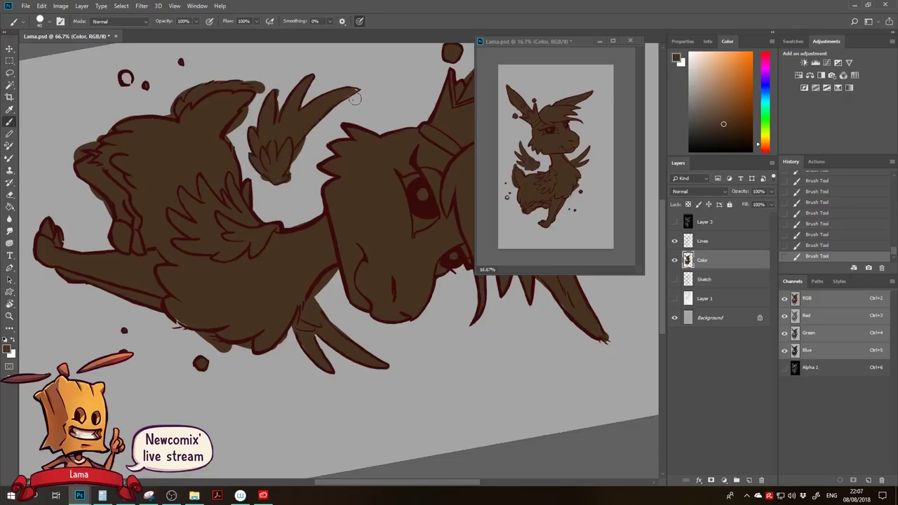
Erase the brown that spills past the long feather tips of the wing behind the llama's back.
{"action": "key", "text": "z"}
{"action": "left_click", "coordinate": [367, 95]}
{"action": "left_click", "coordinate": [367, 94]}
{"action": "key", "text": "e"}
{"action": "left_click_drag", "start_coordinate": [348, 103], "coordinate": [293, 141]}
{"action": "mouse_move", "coordinate": [338, 96]}
{"action": "left_mouse_down"}
{"action": "mouse_move", "coordinate": [295, 131]}
{"action": "mouse_move", "coordinate": [342, 105]}
{"action": "mouse_move", "coordinate": [350, 88]}
{"action": "left_mouse_up"}
{"action": "left_click_drag", "start_coordinate": [317, 87], "coordinate": [385, 114]}
{"action": "key", "text": "["}
{"action": "left_click_drag", "start_coordinate": [268, 68], "coordinate": [217, 92]}
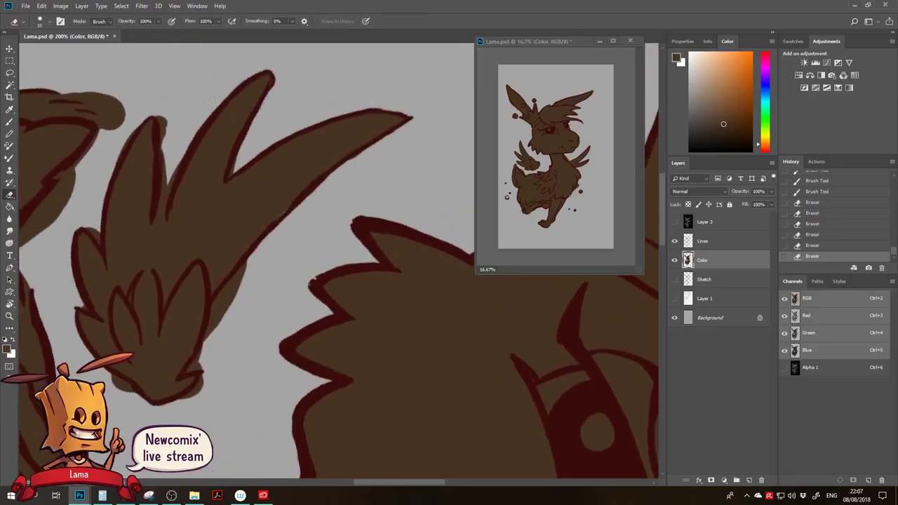
Clean the brown spill between the same wing's feathers, along its lower edge and around its base.
{"action": "left_click_drag", "start_coordinate": [168, 168], "coordinate": [164, 204]}
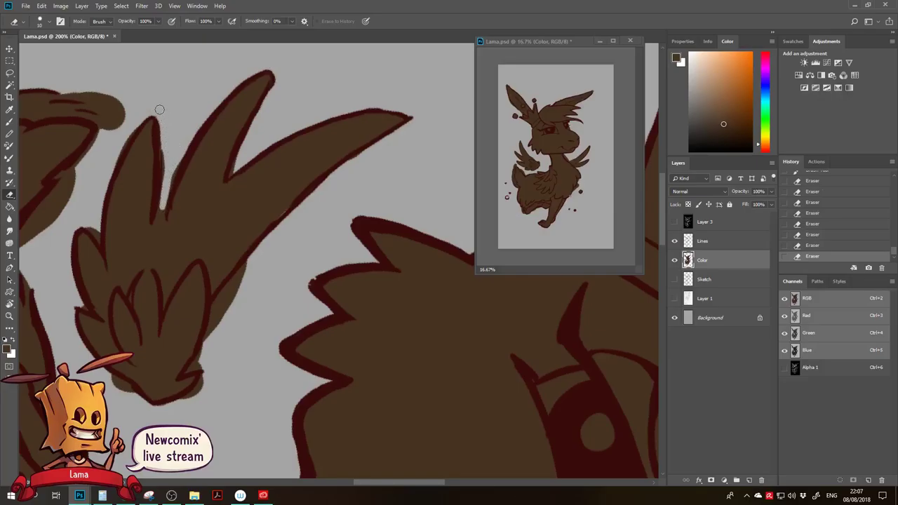
{"action": "left_click_drag", "start_coordinate": [164, 142], "coordinate": [185, 143]}
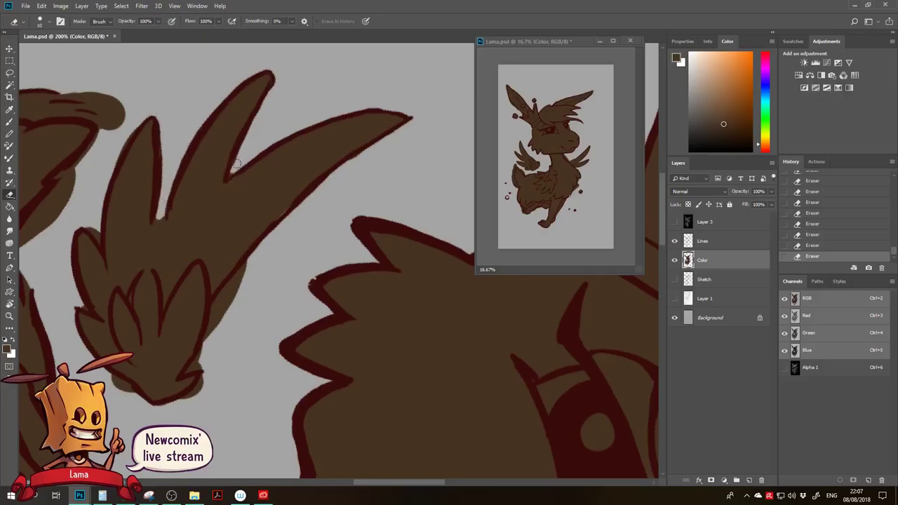
{"action": "mouse_move", "coordinate": [276, 197]}
{"action": "left_mouse_down"}
{"action": "mouse_move", "coordinate": [291, 156]}
{"action": "mouse_move", "coordinate": [292, 169]}
{"action": "left_mouse_up"}
{"action": "key", "text": "b"}
{"action": "key", "text": "e"}
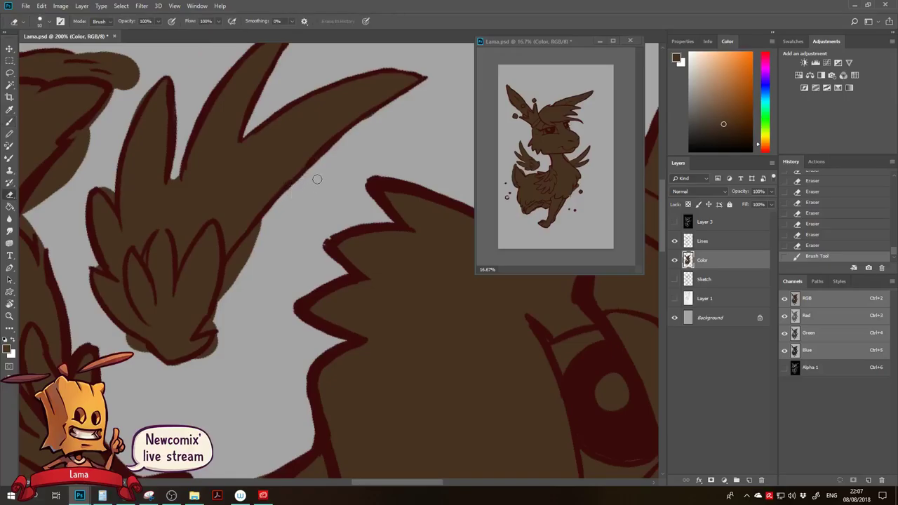
{"action": "mouse_move", "coordinate": [235, 250]}
{"action": "left_mouse_down"}
{"action": "mouse_move", "coordinate": [232, 279]}
{"action": "mouse_move", "coordinate": [253, 241]}
{"action": "left_mouse_up"}
{"action": "mouse_move", "coordinate": [250, 281]}
{"action": "left_mouse_down"}
{"action": "mouse_move", "coordinate": [275, 247]}
{"action": "mouse_move", "coordinate": [230, 293]}
{"action": "mouse_move", "coordinate": [230, 319]}
{"action": "mouse_move", "coordinate": [207, 328]}
{"action": "mouse_move", "coordinate": [149, 300]}
{"action": "mouse_move", "coordinate": [169, 317]}
{"action": "mouse_move", "coordinate": [153, 311]}
{"action": "left_mouse_up"}
{"action": "left_click_drag", "start_coordinate": [138, 164], "coordinate": [134, 141]}
{"action": "left_click_drag", "start_coordinate": [106, 190], "coordinate": [166, 255]}
{"action": "left_click", "coordinate": [179, 296]}
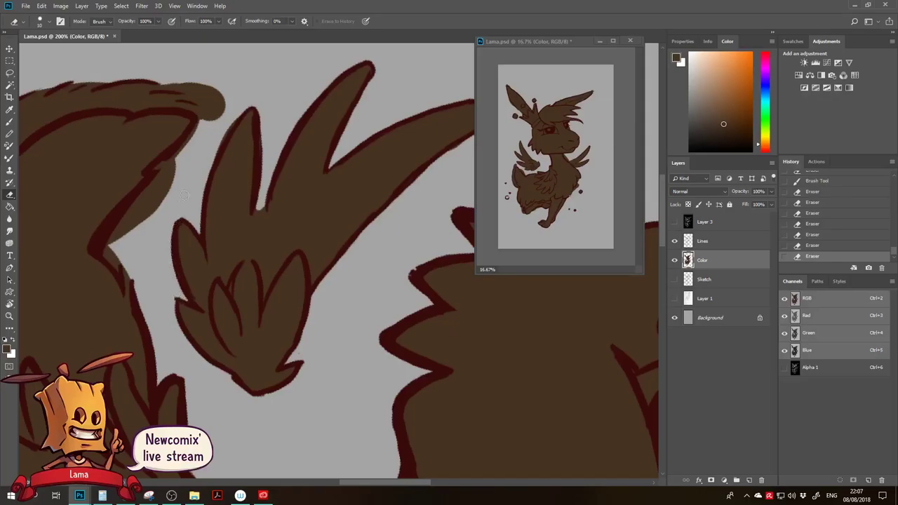
Erase the excess brown around the tail tip and along the tail's fur outline.
{"action": "left_click_drag", "start_coordinate": [183, 154], "coordinate": [117, 249]}
{"action": "left_click_drag", "start_coordinate": [168, 140], "coordinate": [230, 229]}
{"action": "mouse_move", "coordinate": [270, 201]}
{"action": "left_mouse_down"}
{"action": "mouse_move", "coordinate": [275, 205]}
{"action": "mouse_move", "coordinate": [256, 177]}
{"action": "mouse_move", "coordinate": [231, 170]}
{"action": "mouse_move", "coordinate": [244, 176]}
{"action": "left_mouse_up"}
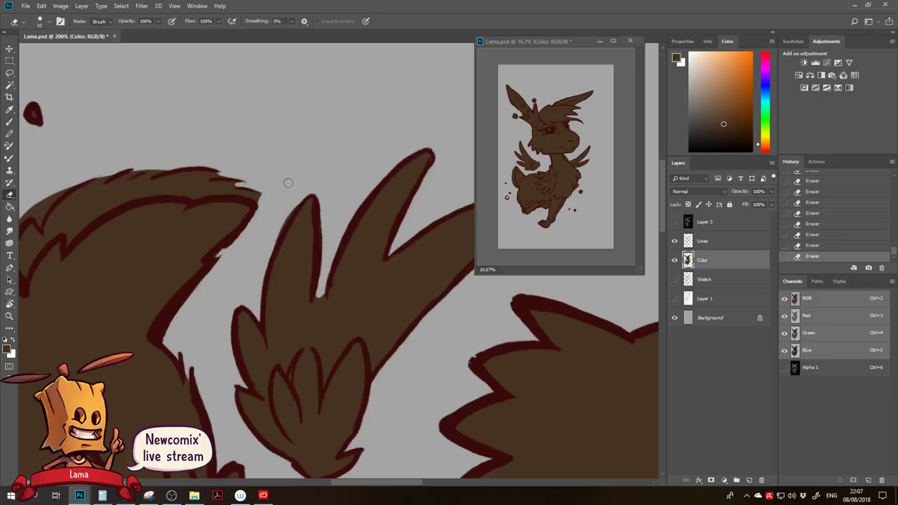
{"action": "left_click_drag", "start_coordinate": [197, 158], "coordinate": [283, 151]}
{"action": "mouse_move", "coordinate": [166, 167]}
{"action": "left_mouse_down"}
{"action": "mouse_move", "coordinate": [98, 223]}
{"action": "mouse_move", "coordinate": [96, 277]}
{"action": "mouse_move", "coordinate": [68, 268]}
{"action": "left_mouse_up"}
{"action": "mouse_move", "coordinate": [80, 261]}
{"action": "left_mouse_down"}
{"action": "mouse_move", "coordinate": [154, 254]}
{"action": "mouse_move", "coordinate": [193, 237]}
{"action": "left_mouse_up"}
Brush dark brown into the small gaps left along the tail and rump.
{"action": "key", "text": "b"}
{"action": "left_click_drag", "start_coordinate": [127, 260], "coordinate": [165, 260]}
{"action": "left_click_drag", "start_coordinate": [73, 123], "coordinate": [69, 134]}
{"action": "mouse_move", "coordinate": [115, 229]}
{"action": "left_mouse_down"}
{"action": "mouse_move", "coordinate": [232, 134]}
{"action": "mouse_move", "coordinate": [147, 173]}
{"action": "left_mouse_up"}
Erase the brown overflow along the rump and its fur tufts, adjusting the eraser size to the gaps.
{"action": "key", "text": "e"}
{"action": "key", "text": "["}
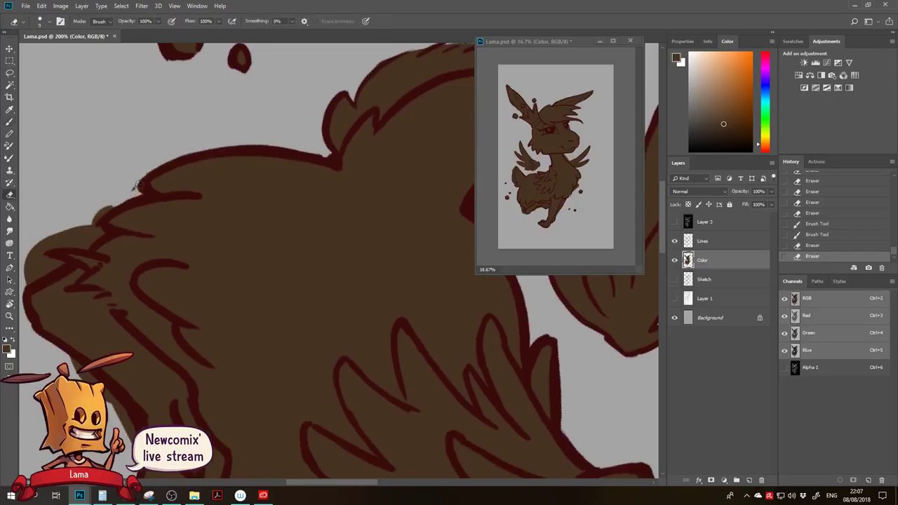
{"action": "mouse_move", "coordinate": [225, 145]}
{"action": "left_mouse_down"}
{"action": "mouse_move", "coordinate": [314, 155]}
{"action": "mouse_move", "coordinate": [185, 160]}
{"action": "left_mouse_up"}
{"action": "left_click_drag", "start_coordinate": [164, 179], "coordinate": [207, 130]}
{"action": "key", "text": "]"}
{"action": "key", "text": "]"}
{"action": "key", "text": "]"}
{"action": "key", "text": "]"}
{"action": "key", "text": "]"}
{"action": "key", "text": "]"}
{"action": "mouse_move", "coordinate": [153, 162]}
{"action": "left_mouse_down"}
{"action": "mouse_move", "coordinate": [131, 174]}
{"action": "mouse_move", "coordinate": [149, 156]}
{"action": "left_mouse_up"}
{"action": "mouse_move", "coordinate": [132, 191]}
{"action": "left_mouse_down"}
{"action": "mouse_move", "coordinate": [85, 195]}
{"action": "mouse_move", "coordinate": [75, 208]}
{"action": "mouse_move", "coordinate": [108, 211]}
{"action": "mouse_move", "coordinate": [70, 235]}
{"action": "left_mouse_up"}
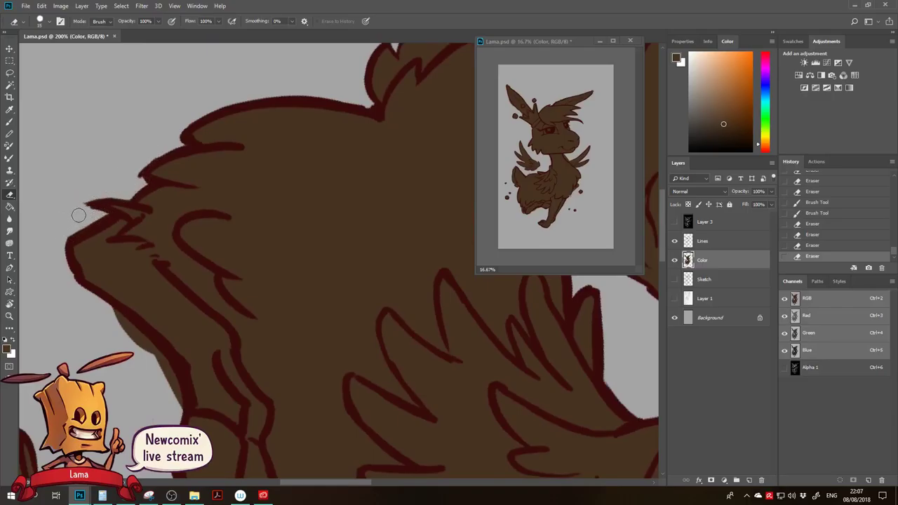
Erase the excess brown along the outer edge of the folded hind leg down to the foot.
{"action": "scroll", "coordinate": [98, 231], "scroll_direction": "down", "scroll_amount": 3}
{"action": "left_click_drag", "start_coordinate": [99, 201], "coordinate": [156, 271]}
{"action": "left_click_drag", "start_coordinate": [168, 275], "coordinate": [179, 298]}
{"action": "left_click_drag", "start_coordinate": [177, 299], "coordinate": [164, 319]}
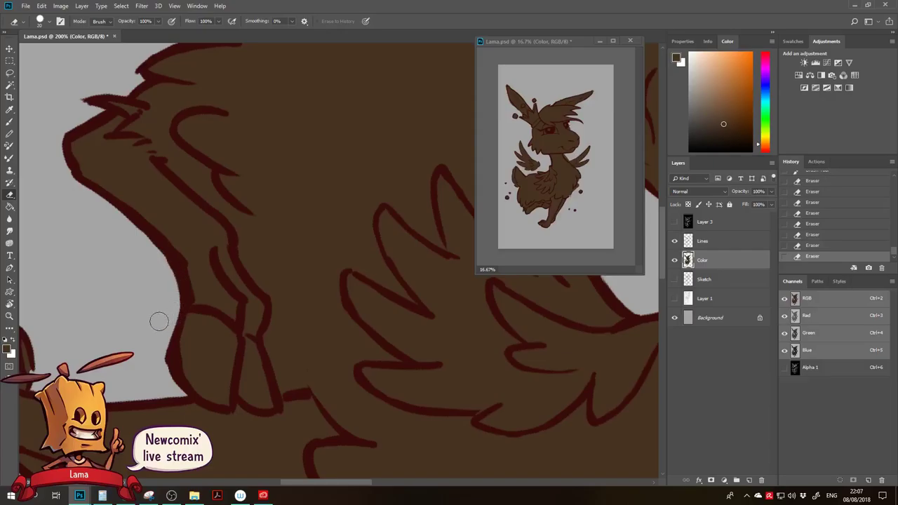
{"action": "left_click_drag", "start_coordinate": [96, 330], "coordinate": [310, 272]}
Touch up the brown fill and erase the spill around the front legs.
{"action": "key", "text": "b"}
{"action": "mouse_move", "coordinate": [247, 312]}
{"action": "left_mouse_down"}
{"action": "mouse_move", "coordinate": [236, 315]}
{"action": "mouse_move", "coordinate": [255, 311]}
{"action": "mouse_move", "coordinate": [253, 326]}
{"action": "mouse_move", "coordinate": [270, 238]}
{"action": "left_mouse_up"}
{"action": "key", "text": "e"}
{"action": "left_click_drag", "start_coordinate": [334, 379], "coordinate": [145, 228]}
{"action": "mouse_move", "coordinate": [314, 347]}
{"action": "left_mouse_down"}
{"action": "mouse_move", "coordinate": [140, 271]}
{"action": "mouse_move", "coordinate": [131, 275]}
{"action": "left_mouse_up"}
Fill the gaps and erase the brown overflow along the lower chest fur.
{"action": "key", "text": "b"}
{"action": "left_click_drag", "start_coordinate": [211, 224], "coordinate": [277, 250]}
{"action": "left_click_drag", "start_coordinate": [326, 311], "coordinate": [272, 287]}
{"action": "key", "text": "e"}
{"action": "mouse_move", "coordinate": [224, 260]}
{"action": "left_mouse_down"}
{"action": "mouse_move", "coordinate": [268, 266]}
{"action": "mouse_move", "coordinate": [259, 268]}
{"action": "mouse_move", "coordinate": [310, 305]}
{"action": "mouse_move", "coordinate": [275, 272]}
{"action": "mouse_move", "coordinate": [326, 305]}
{"action": "mouse_move", "coordinate": [257, 279]}
{"action": "mouse_move", "coordinate": [305, 312]}
{"action": "mouse_move", "coordinate": [370, 302]}
{"action": "mouse_move", "coordinate": [380, 289]}
{"action": "mouse_move", "coordinate": [379, 310]}
{"action": "left_mouse_up"}
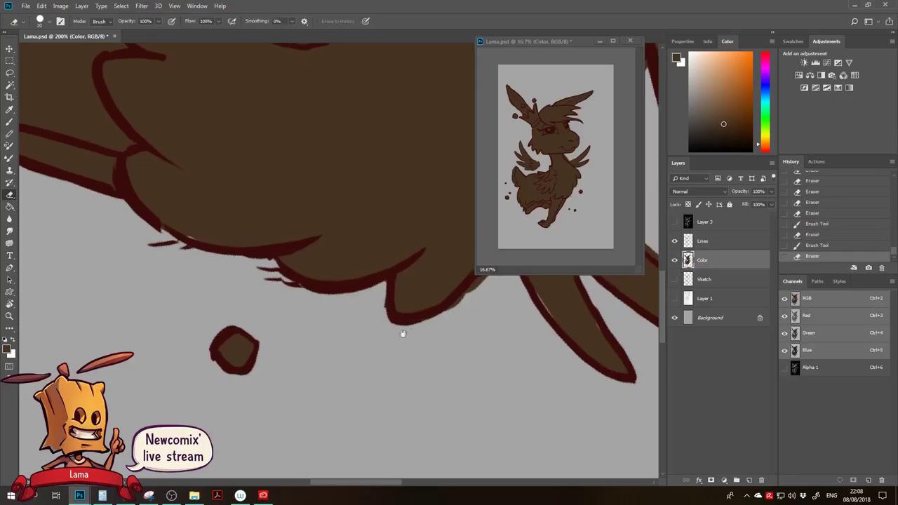
{"action": "scroll", "coordinate": [380, 310], "scroll_direction": "right", "scroll_amount": 5}
{"action": "left_click_drag", "start_coordinate": [211, 312], "coordinate": [231, 300]}
{"action": "left_click_drag", "start_coordinate": [282, 234], "coordinate": [289, 255]}
Fill missed spots and trim the excess brown around the upper chest and the front wing.
{"action": "key", "text": "b"}
{"action": "left_click_drag", "start_coordinate": [319, 284], "coordinate": [343, 310]}
{"action": "mouse_move", "coordinate": [386, 343]}
{"action": "left_mouse_down"}
{"action": "mouse_move", "coordinate": [305, 335]}
{"action": "mouse_move", "coordinate": [277, 302]}
{"action": "mouse_move", "coordinate": [166, 305]}
{"action": "left_mouse_up"}
{"action": "key", "text": "r"}
{"action": "mouse_move", "coordinate": [211, 140]}
{"action": "left_mouse_down"}
{"action": "mouse_move", "coordinate": [337, 93]}
{"action": "mouse_move", "coordinate": [254, 173]}
{"action": "left_mouse_up"}
{"action": "key", "text": "e"}
{"action": "mouse_move", "coordinate": [228, 97]}
{"action": "left_mouse_down"}
{"action": "mouse_move", "coordinate": [208, 194]}
{"action": "mouse_move", "coordinate": [217, 269]}
{"action": "mouse_move", "coordinate": [209, 268]}
{"action": "mouse_move", "coordinate": [235, 92]}
{"action": "mouse_move", "coordinate": [311, 86]}
{"action": "mouse_move", "coordinate": [333, 92]}
{"action": "left_mouse_up"}
{"action": "left_click_drag", "start_coordinate": [241, 91], "coordinate": [278, 88]}
{"action": "left_click_drag", "start_coordinate": [385, 242], "coordinate": [171, 167]}
{"action": "mouse_move", "coordinate": [345, 345]}
{"action": "left_mouse_down"}
{"action": "mouse_move", "coordinate": [323, 311]}
{"action": "mouse_move", "coordinate": [305, 214]}
{"action": "mouse_move", "coordinate": [326, 270]}
{"action": "left_mouse_up"}
{"action": "left_click_drag", "start_coordinate": [310, 327], "coordinate": [292, 245]}
Alternate brushing and erasing to fit the brown fill to the outline of the head.
{"action": "key", "text": "b"}
{"action": "mouse_move", "coordinate": [321, 257]}
{"action": "left_mouse_down"}
{"action": "mouse_move", "coordinate": [307, 290]}
{"action": "mouse_move", "coordinate": [319, 238]}
{"action": "left_mouse_up"}
{"action": "left_click_drag", "start_coordinate": [320, 365], "coordinate": [332, 379]}
{"action": "key", "text": "e"}
{"action": "mouse_move", "coordinate": [330, 430]}
{"action": "left_mouse_down"}
{"action": "mouse_move", "coordinate": [344, 398]}
{"action": "mouse_move", "coordinate": [329, 402]}
{"action": "left_mouse_up"}
{"action": "key", "text": "b"}
{"action": "left_click_drag", "start_coordinate": [364, 270], "coordinate": [314, 392]}
{"action": "left_click_drag", "start_coordinate": [398, 205], "coordinate": [348, 369]}
{"action": "key", "text": "e"}
{"action": "left_click_drag", "start_coordinate": [374, 227], "coordinate": [375, 254]}
Erase the brown that spills outside the line art around the ears and crown.
{"action": "mouse_move", "coordinate": [423, 150]}
{"action": "left_mouse_down"}
{"action": "mouse_move", "coordinate": [358, 346]}
{"action": "mouse_move", "coordinate": [296, 352]}
{"action": "mouse_move", "coordinate": [229, 315]}
{"action": "mouse_move", "coordinate": [260, 277]}
{"action": "left_mouse_up"}
{"action": "left_click_drag", "start_coordinate": [156, 287], "coordinate": [260, 288]}
{"action": "left_click_drag", "start_coordinate": [343, 288], "coordinate": [159, 307]}
{"action": "left_click_drag", "start_coordinate": [396, 249], "coordinate": [281, 281]}
{"action": "mouse_move", "coordinate": [403, 226]}
{"action": "left_mouse_down"}
{"action": "mouse_move", "coordinate": [383, 219]}
{"action": "mouse_move", "coordinate": [389, 226]}
{"action": "left_mouse_up"}
{"action": "left_click_drag", "start_coordinate": [361, 199], "coordinate": [381, 208]}
{"action": "left_click_drag", "start_coordinate": [410, 234], "coordinate": [387, 225]}
{"action": "left_click_drag", "start_coordinate": [298, 194], "coordinate": [402, 243]}
{"action": "mouse_move", "coordinate": [371, 208]}
{"action": "left_mouse_down"}
{"action": "mouse_move", "coordinate": [250, 195]}
{"action": "mouse_move", "coordinate": [384, 214]}
{"action": "left_mouse_up"}
{"action": "left_click_drag", "start_coordinate": [274, 208], "coordinate": [400, 215]}
Clean the remaining rough edges of the brown silhouette with a smaller eraser.
{"action": "key", "text": "bracketleft"}
{"action": "left_click_drag", "start_coordinate": [317, 225], "coordinate": [335, 221]}
{"action": "left_click_drag", "start_coordinate": [256, 242], "coordinate": [225, 246]}
{"action": "left_click_drag", "start_coordinate": [234, 211], "coordinate": [392, 227]}
{"action": "left_click_drag", "start_coordinate": [302, 234], "coordinate": [423, 359]}
{"action": "key", "text": "z"}
{"action": "left_click", "coordinate": [355, 325], "text": "alt"}
{"action": "left_click", "coordinate": [355, 326], "text": "alt"}
{"action": "key", "text": "e"}
{"action": "left_click_drag", "start_coordinate": [223, 170], "coordinate": [105, 291]}
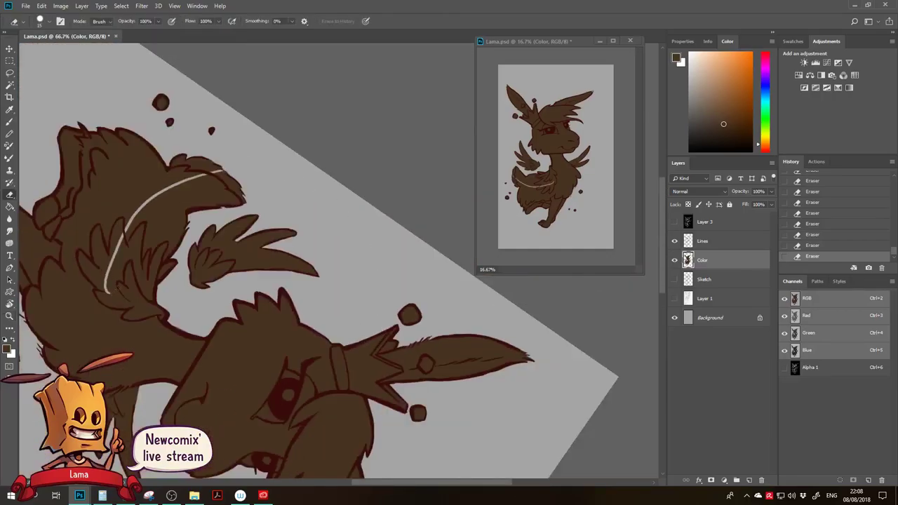
{"action": "key", "text": "ctrl+z"}
Create a layer named Detail above Color, clip it to Color, and make the Color layer active again.
{"action": "key", "text": "r"}
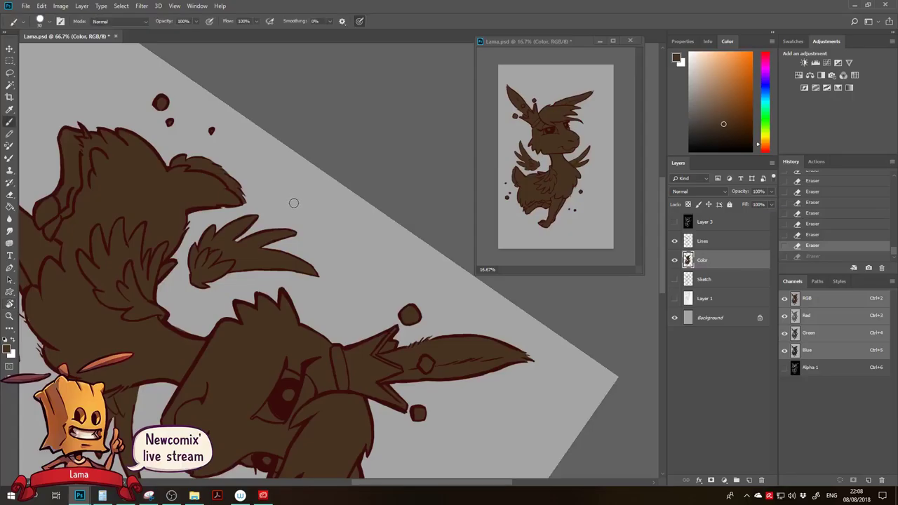
{"action": "key", "text": "c"}
{"action": "left_click_drag", "start_coordinate": [377, 291], "coordinate": [277, 246]}
{"action": "key", "text": "z"}
{"action": "left_click", "coordinate": [301, 262], "text": "alt"}
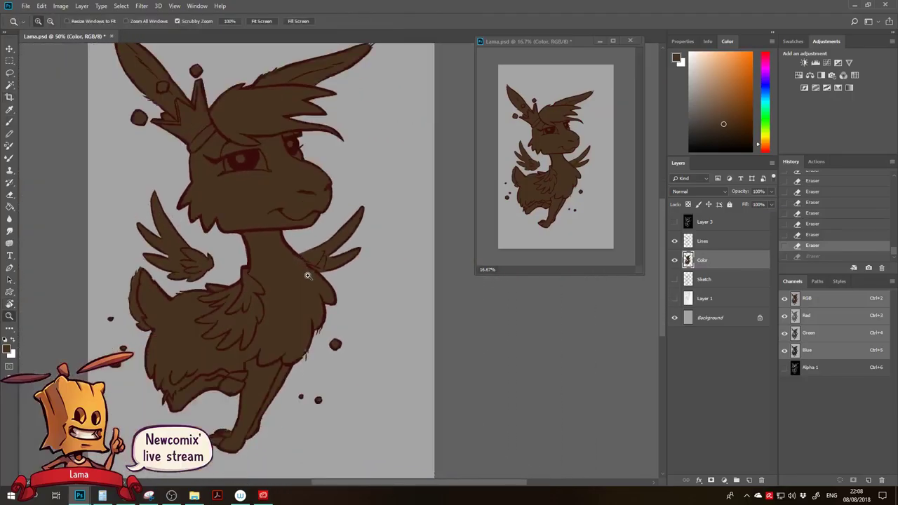
{"action": "left_click_drag", "start_coordinate": [382, 338], "coordinate": [391, 363]}
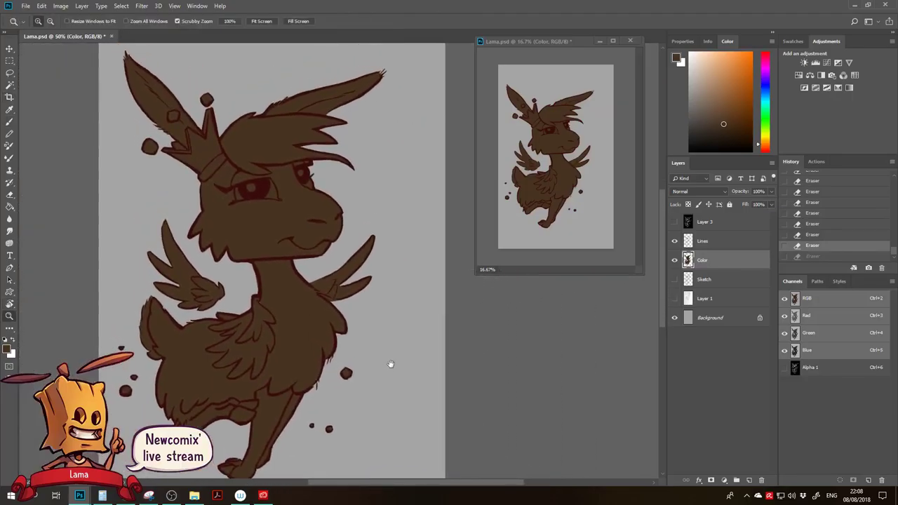
{"action": "left_click", "coordinate": [749, 481]}
{"action": "key", "text": "ctrl+alt+g"}
{"action": "double_click", "coordinate": [712, 261]}
{"action": "key", "text": "Return"}
{"action": "left_click", "coordinate": [722, 279]}
Choose a brush from the Soft group, set the foreground colour to light brown, and enlarge the brush.
{"action": "key", "text": "b"}
{"action": "right_click", "coordinate": [298, 263]}
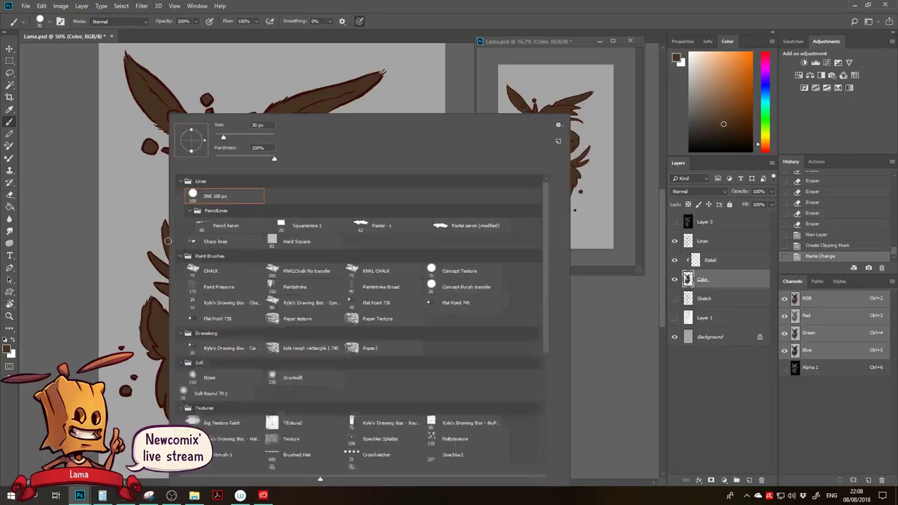
{"action": "left_click", "coordinate": [226, 393]}
{"action": "left_click", "coordinate": [236, 381]}
{"action": "left_click", "coordinate": [720, 87]}
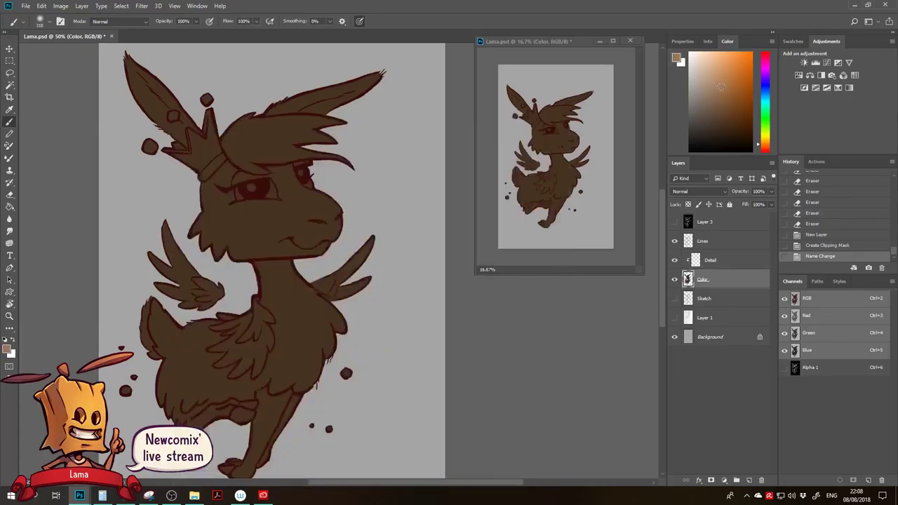
{"action": "key", "text": "bracketright"}
{"action": "key", "text": "bracketright"}
{"action": "key", "text": "bracketright"}
{"action": "key", "text": "bracketright"}
{"action": "key", "text": "bracketright"}
Try soft light-brown shading on the face and neck, lowering the brush opacity to 20%.
{"action": "left_click", "coordinate": [311, 225]}
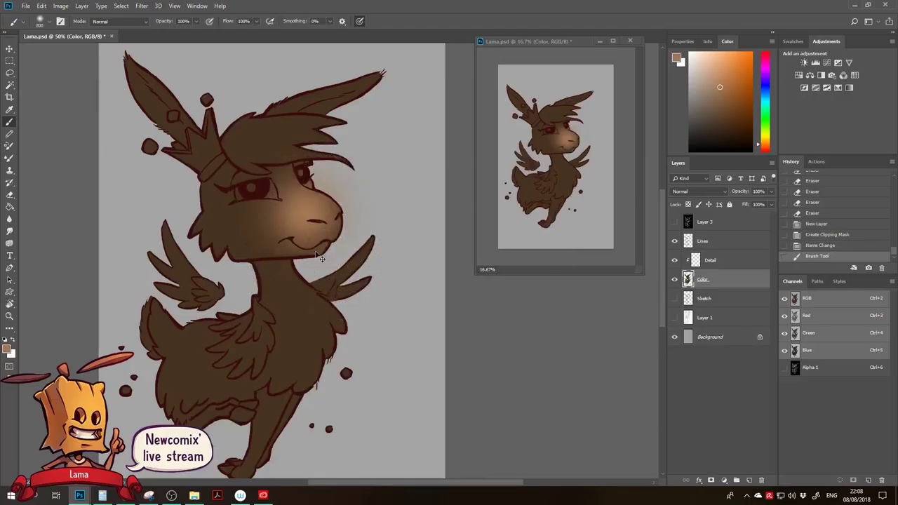
{"action": "key", "text": "ctrl+z"}
{"action": "key", "text": "2"}
{"action": "mouse_move", "coordinate": [301, 223]}
{"action": "left_mouse_down"}
{"action": "mouse_move", "coordinate": [320, 232]}
{"action": "mouse_move", "coordinate": [247, 232]}
{"action": "mouse_move", "coordinate": [311, 177]}
{"action": "mouse_move", "coordinate": [294, 235]}
{"action": "mouse_move", "coordinate": [351, 251]}
{"action": "mouse_move", "coordinate": [367, 315]}
{"action": "left_mouse_up"}
{"action": "key", "text": "ctrl+alt+z"}
{"action": "key", "text": "ctrl+alt+z"}
Try the light-brown face shading at 30% brush opacity, and undo all the shading strokes.
{"action": "key", "text": "3"}
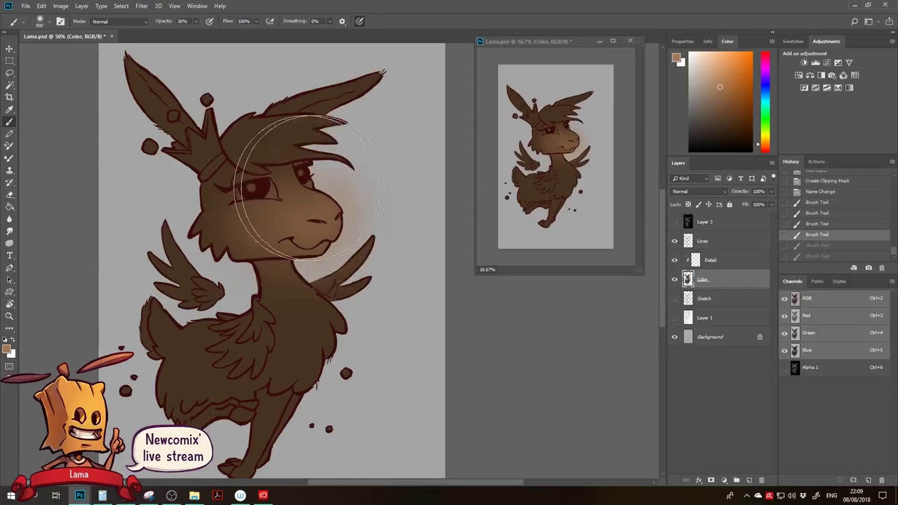
{"action": "left_click_drag", "start_coordinate": [317, 188], "coordinate": [336, 231]}
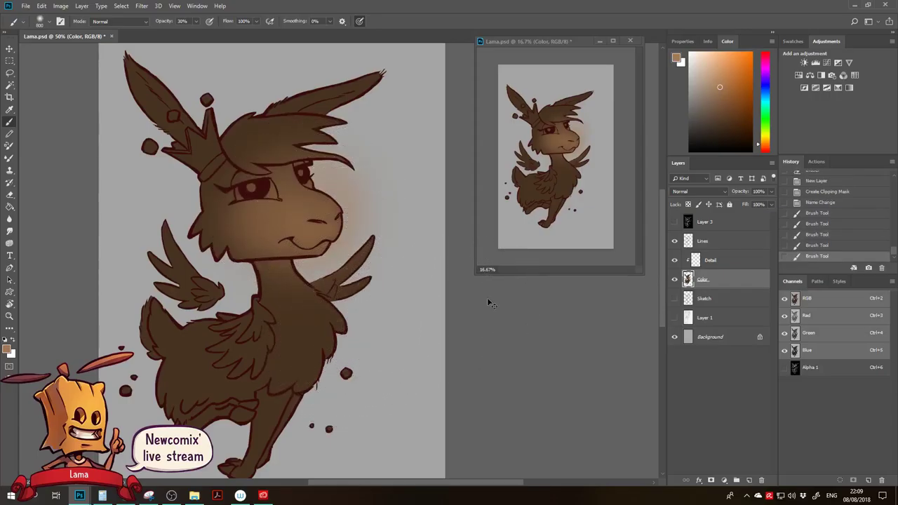
{"action": "key", "text": "ctrl+z"}
{"action": "key", "text": "ctrl+alt+z"}
{"action": "key", "text": "ctrl+alt+z"}
{"action": "key", "text": "ctrl+alt+z"}
{"action": "key", "text": "ctrl+alt+z"}
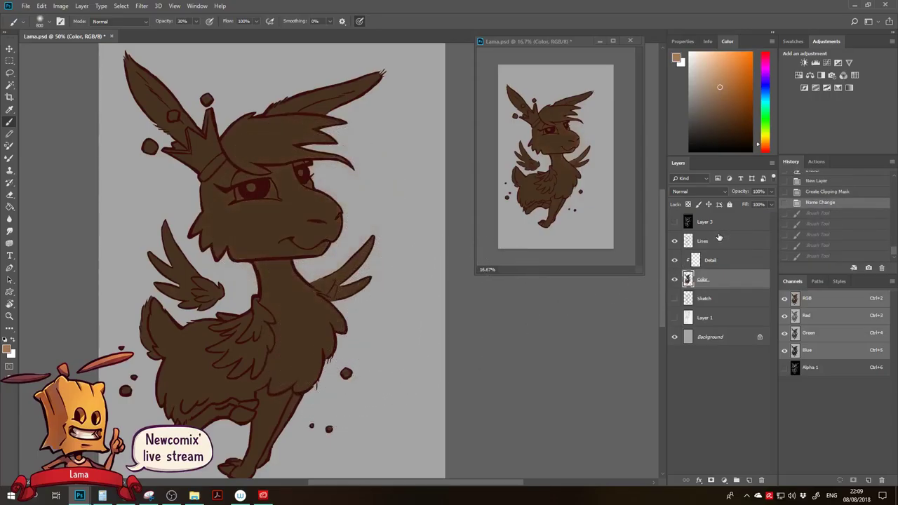
Lock the Color layer's transparent pixels and softly shade the face, neck and chest in light brown at 30% brush opacity.
{"action": "key", "text": "ctrl+alt+z"}
{"action": "left_click", "coordinate": [689, 204]}
{"action": "key", "text": "bracketright"}
{"action": "mouse_move", "coordinate": [331, 202]}
{"action": "left_mouse_down"}
{"action": "mouse_move", "coordinate": [351, 231]}
{"action": "mouse_move", "coordinate": [298, 301]}
{"action": "left_mouse_up"}
{"action": "mouse_move", "coordinate": [290, 342]}
{"action": "left_mouse_down"}
{"action": "mouse_move", "coordinate": [293, 397]}
{"action": "mouse_move", "coordinate": [315, 270]}
{"action": "mouse_move", "coordinate": [331, 265]}
{"action": "mouse_move", "coordinate": [238, 346]}
{"action": "mouse_move", "coordinate": [331, 312]}
{"action": "mouse_move", "coordinate": [359, 278]}
{"action": "mouse_move", "coordinate": [365, 182]}
{"action": "mouse_move", "coordinate": [389, 177]}
{"action": "mouse_move", "coordinate": [379, 260]}
{"action": "left_mouse_up"}
{"action": "left_click_drag", "start_coordinate": [322, 288], "coordinate": [343, 256]}
{"action": "mouse_move", "coordinate": [360, 223]}
{"action": "left_mouse_down"}
{"action": "mouse_move", "coordinate": [336, 203]}
{"action": "mouse_move", "coordinate": [337, 320]}
{"action": "left_mouse_up"}
Reduce the soft brush size and add light-brown shading to the hair tuft and the insides of the ears.
{"action": "key", "text": "bracketleft"}
{"action": "key", "text": "bracketleft"}
{"action": "key", "text": "bracketleft"}
{"action": "key", "text": "bracketleft"}
{"action": "key", "text": "bracketleft"}
{"action": "key", "text": "bracketleft"}
{"action": "key", "text": "bracketleft"}
{"action": "key", "text": "bracketleft"}
{"action": "key", "text": "bracketleft"}
{"action": "left_click_drag", "start_coordinate": [330, 163], "coordinate": [339, 162]}
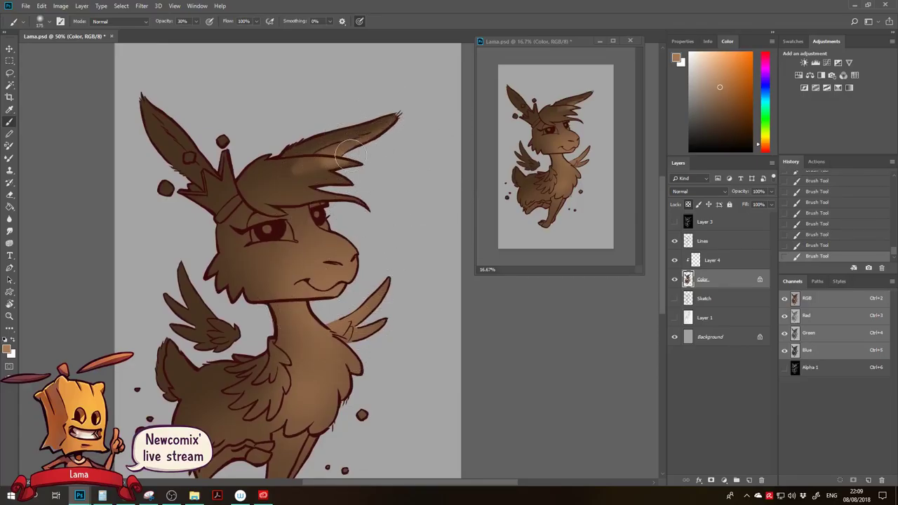
{"action": "mouse_move", "coordinate": [148, 112]}
{"action": "left_mouse_down"}
{"action": "mouse_move", "coordinate": [200, 184]}
{"action": "mouse_move", "coordinate": [192, 181]}
{"action": "left_mouse_up"}
{"action": "left_click_drag", "start_coordinate": [158, 151], "coordinate": [178, 163]}
{"action": "left_click_drag", "start_coordinate": [240, 317], "coordinate": [236, 252]}
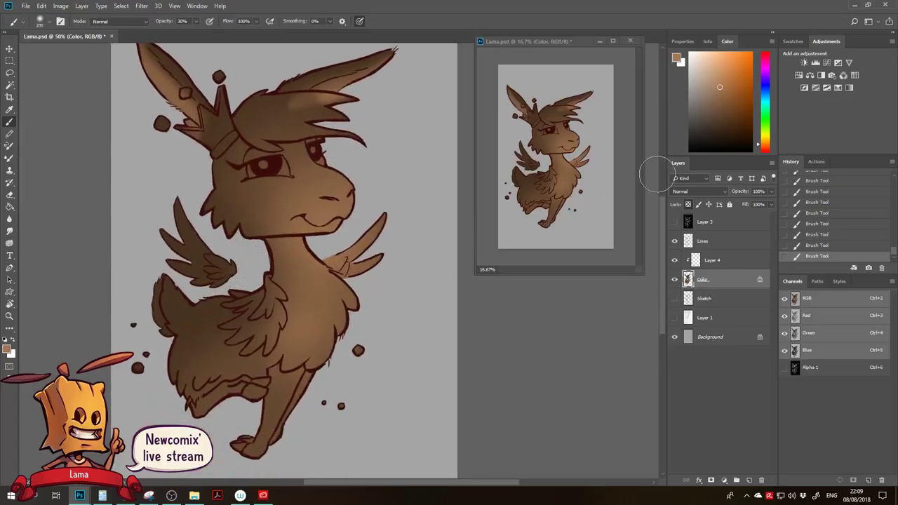
Set the foreground colour to muted blue and paint both small wings, raising the brush opacity to 100%.
{"action": "left_click_drag", "start_coordinate": [769, 123], "coordinate": [761, 100]}
{"action": "mouse_move", "coordinate": [210, 270]}
{"action": "left_mouse_down"}
{"action": "mouse_move", "coordinate": [179, 224]}
{"action": "mouse_move", "coordinate": [190, 263]}
{"action": "mouse_move", "coordinate": [168, 252]}
{"action": "mouse_move", "coordinate": [235, 284]}
{"action": "mouse_move", "coordinate": [179, 263]}
{"action": "mouse_move", "coordinate": [175, 226]}
{"action": "mouse_move", "coordinate": [214, 256]}
{"action": "mouse_move", "coordinate": [184, 266]}
{"action": "left_mouse_up"}
{"action": "left_click_drag", "start_coordinate": [351, 259], "coordinate": [348, 263]}
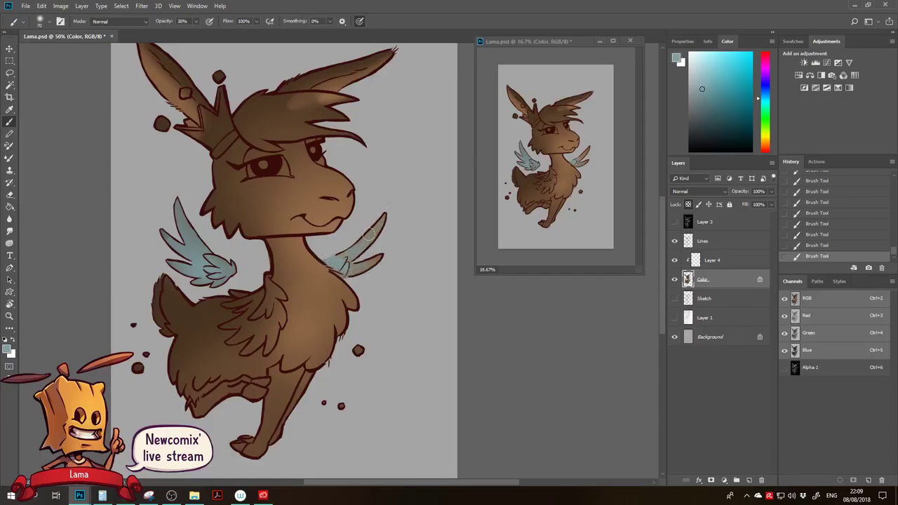
{"action": "key", "text": "0"}
{"action": "mouse_move", "coordinate": [343, 259]}
{"action": "left_mouse_down"}
{"action": "mouse_move", "coordinate": [378, 268]}
{"action": "mouse_move", "coordinate": [342, 255]}
{"action": "left_mouse_up"}
{"action": "mouse_move", "coordinate": [237, 275]}
{"action": "left_mouse_down"}
{"action": "mouse_move", "coordinate": [165, 245]}
{"action": "mouse_move", "coordinate": [179, 204]}
{"action": "mouse_move", "coordinate": [210, 256]}
{"action": "left_mouse_up"}
Choose a darker blue-grey, enlarge the soft brush to 200 px and shade the small wings at 20% opacity.
{"action": "left_click", "coordinate": [704, 108]}
{"action": "key", "text": "bracketright"}
{"action": "key", "text": "bracketright"}
{"action": "key", "text": "bracketright"}
{"action": "key", "text": "bracketright"}
{"action": "key", "text": "bracketright"}
{"action": "key", "text": "bracketright"}
{"action": "left_click_drag", "start_coordinate": [394, 221], "coordinate": [355, 270]}
{"action": "key", "text": "ctrl+z"}
{"action": "key", "text": "2"}
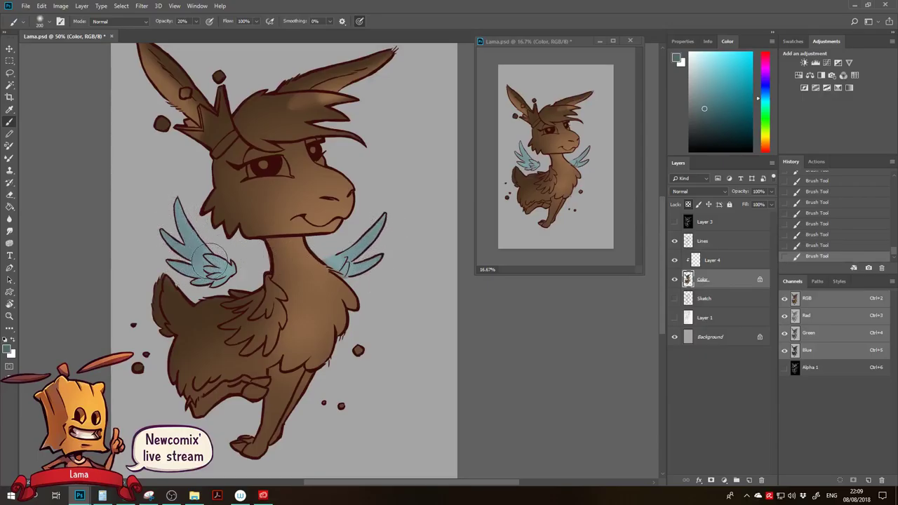
Sample the muzzle's brown as the foreground colour and enlarge the soft brush to 400 px.
{"action": "left_click", "coordinate": [341, 193], "text": "alt"}
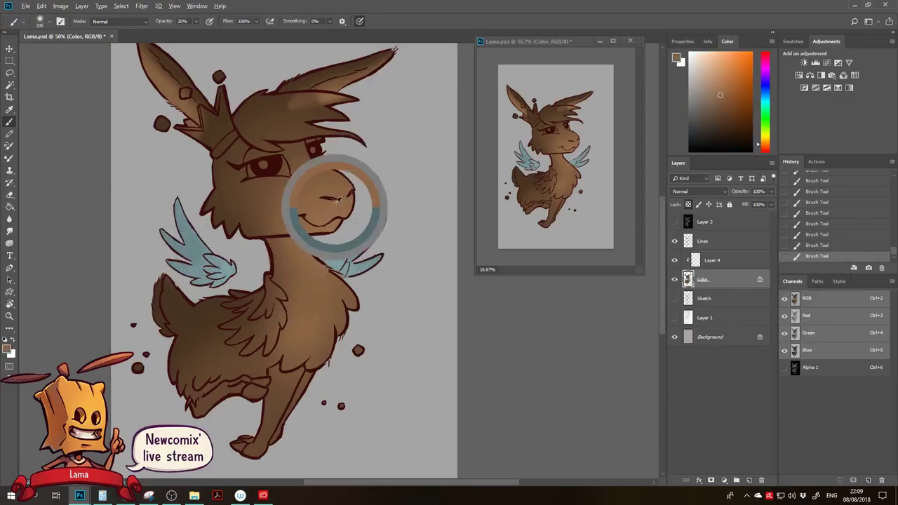
{"action": "key", "text": "bracketleft"}
{"action": "key", "text": "bracketleft"}
{"action": "key", "text": "bracketright"}
{"action": "key", "text": "bracketright"}
{"action": "key", "text": "bracketright"}
{"action": "key", "text": "bracketright"}
{"action": "key", "text": "bracketright"}
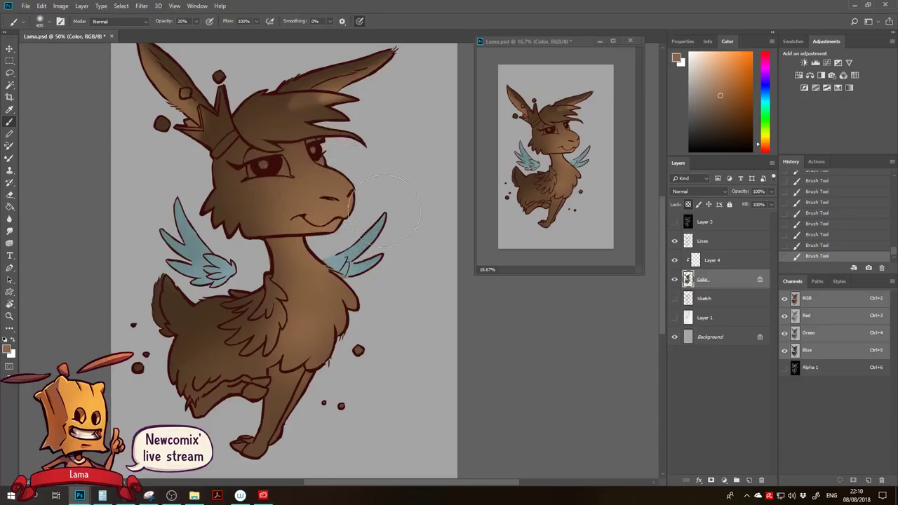
On the Lines layer, lasso the near eye, nudge it, narrow it to 94.62% width, rotate it 5.91° and deselect.
{"action": "left_click", "coordinate": [714, 244]}
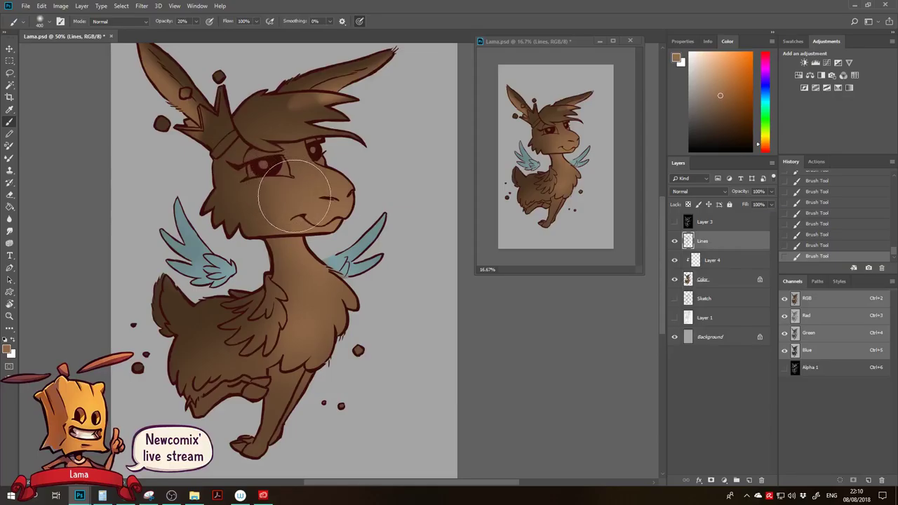
{"action": "key", "text": "l"}
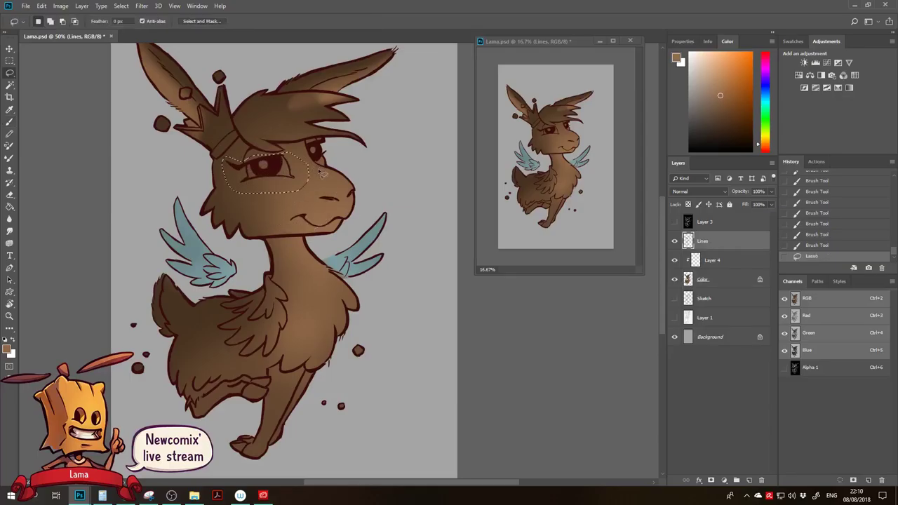
{"action": "key", "text": "v"}
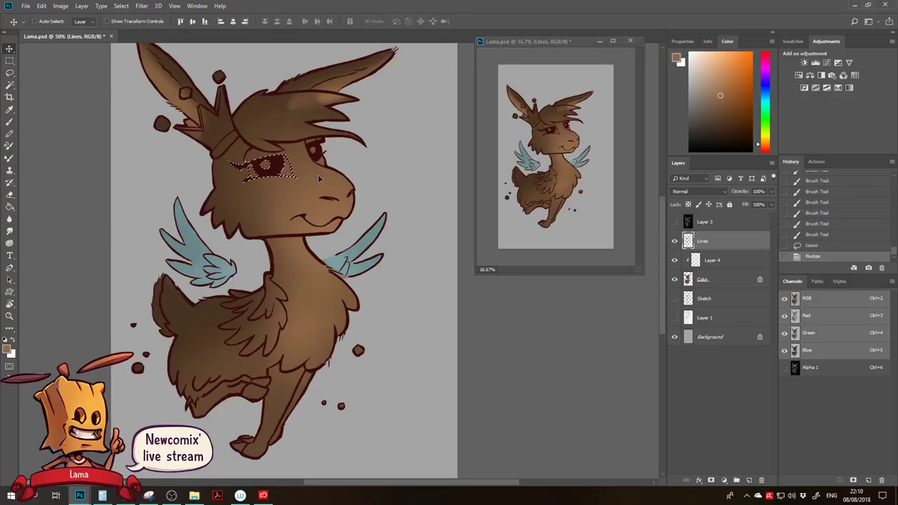
{"action": "key", "text": "ctrl+t"}
{"action": "left_click_drag", "start_coordinate": [340, 171], "coordinate": [338, 177]}
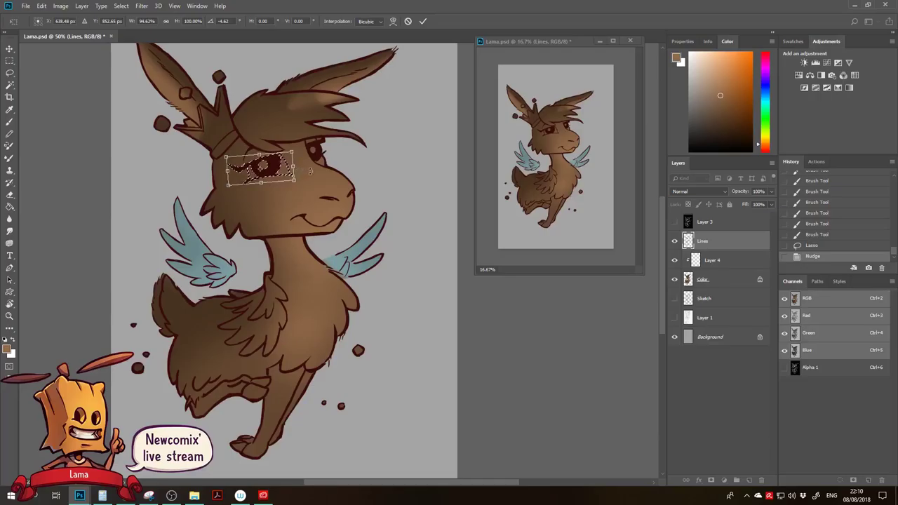
{"action": "left_click_drag", "start_coordinate": [318, 166], "coordinate": [322, 170]}
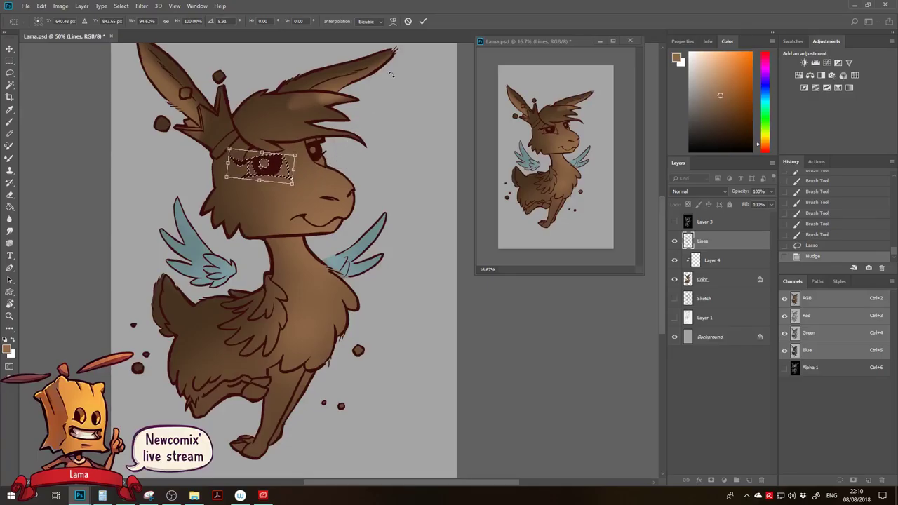
{"action": "left_click", "coordinate": [423, 22]}
{"action": "key", "text": "ctrl+d"}
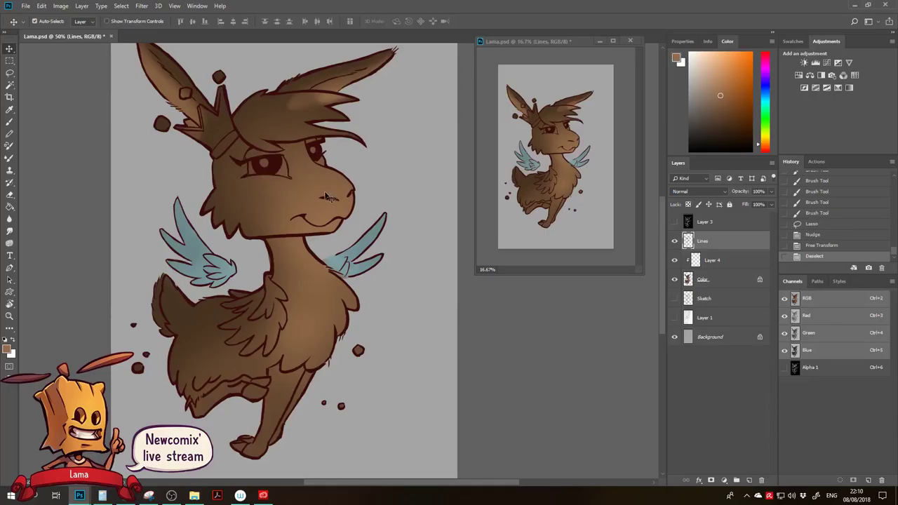
Lasso the near eye's lower lid and inner edge lines, rotate them -5.86°, reposition them and deselect.
{"action": "key", "text": "z"}
{"action": "left_click", "coordinate": [329, 194]}
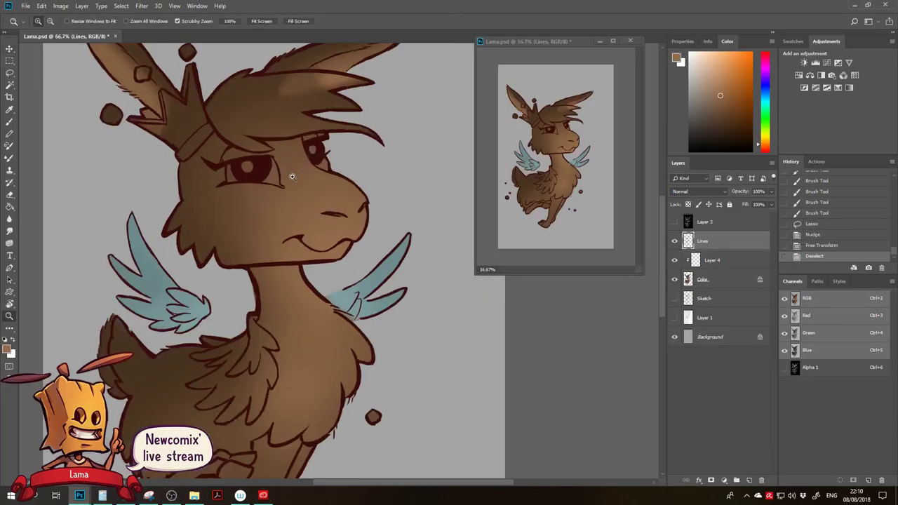
{"action": "key", "text": "l"}
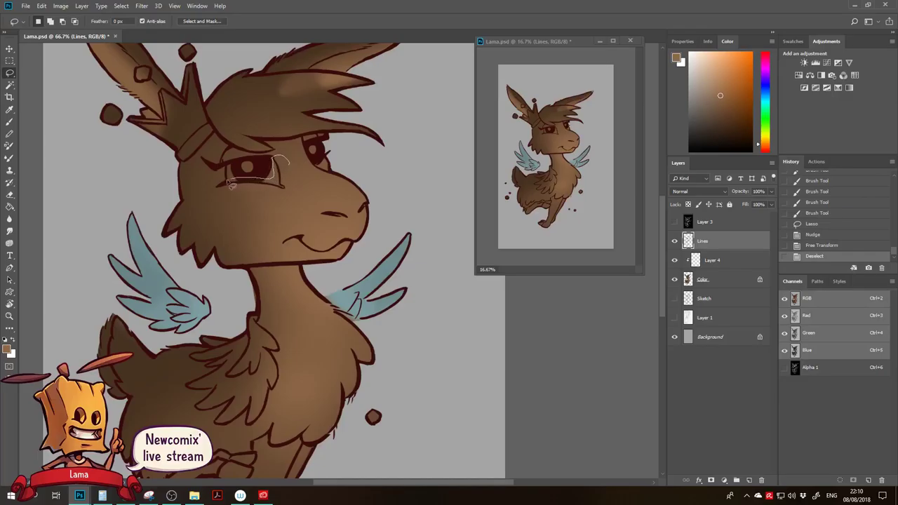
{"action": "key", "text": "ctrl+t"}
{"action": "left_click_drag", "start_coordinate": [268, 209], "coordinate": [323, 162]}
{"action": "left_click_drag", "start_coordinate": [272, 177], "coordinate": [272, 174]}
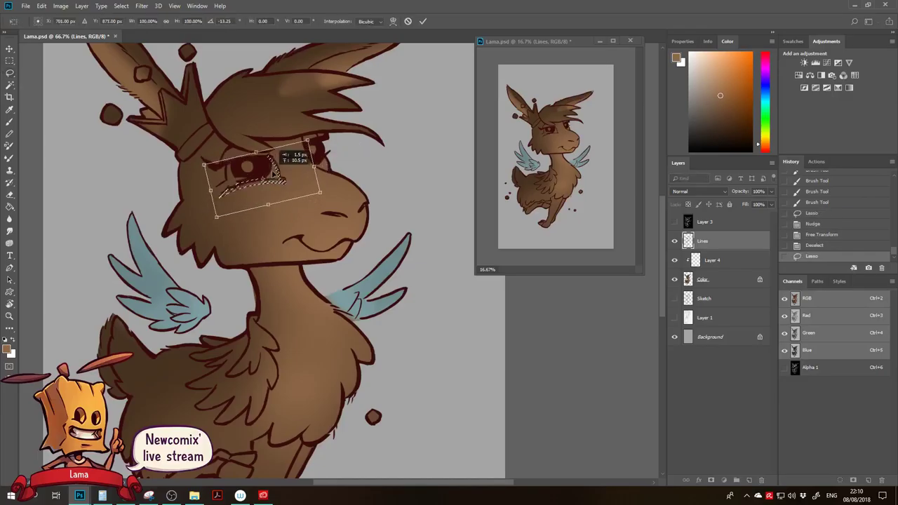
{"action": "left_click_drag", "start_coordinate": [329, 191], "coordinate": [315, 207]}
{"action": "left_click_drag", "start_coordinate": [266, 195], "coordinate": [268, 198]}
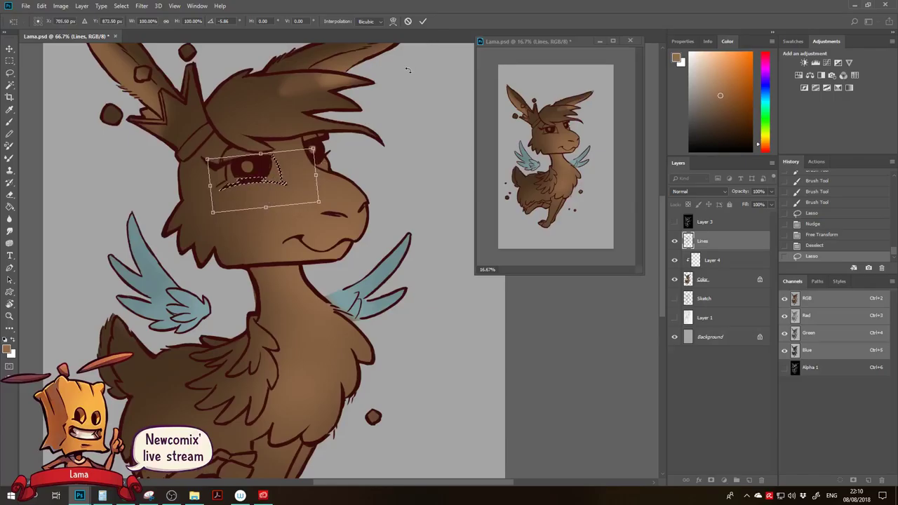
{"action": "left_click", "coordinate": [422, 22]}
{"action": "key", "text": "ctrl+d"}
Sample the iris's dark red, shrink the soft brush and dab along the bottom of the near eye's iris.
{"action": "key", "text": "b"}
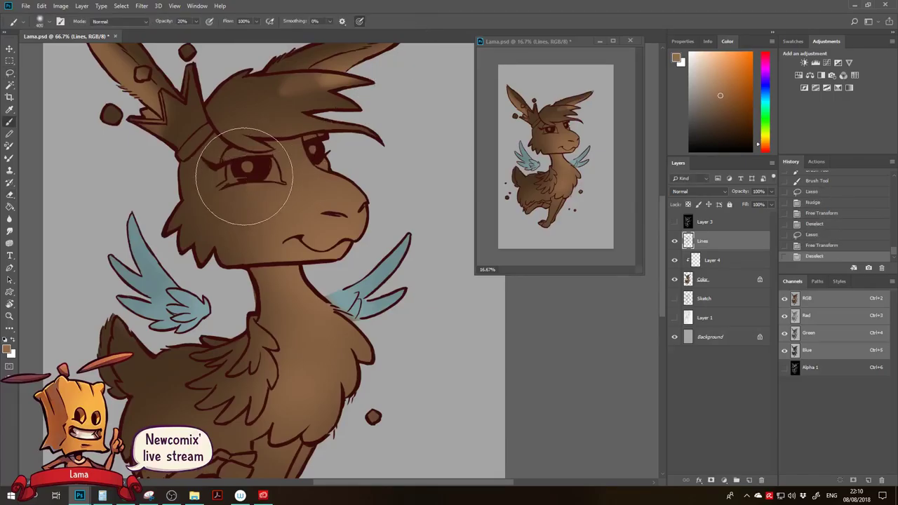
{"action": "left_click", "coordinate": [253, 178], "text": "alt"}
{"action": "key", "text": "bracketleft"}
{"action": "key", "text": "bracketleft"}
{"action": "key", "text": "bracketleft"}
{"action": "key", "text": "bracketleft"}
{"action": "key", "text": "bracketleft"}
{"action": "key", "text": "bracketleft"}
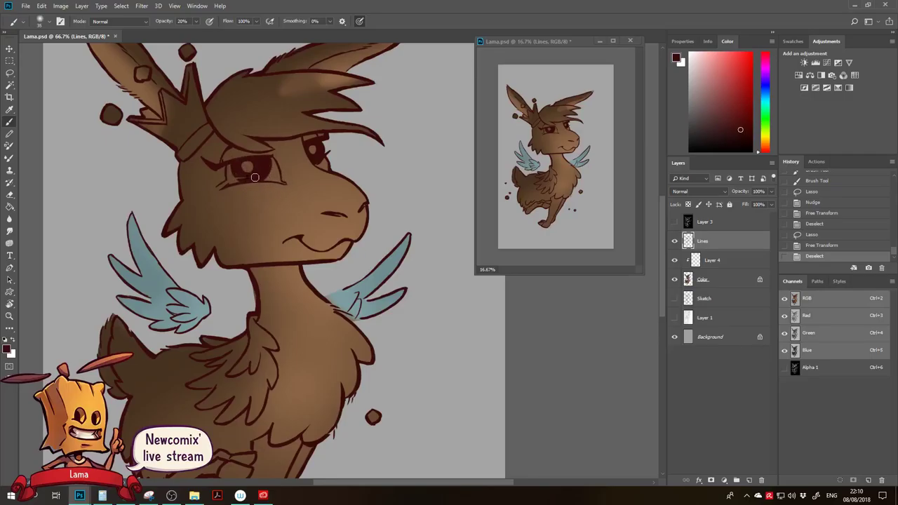
{"action": "left_click", "coordinate": [241, 175]}
{"action": "left_click", "coordinate": [241, 176]}
{"action": "left_click", "coordinate": [243, 177]}
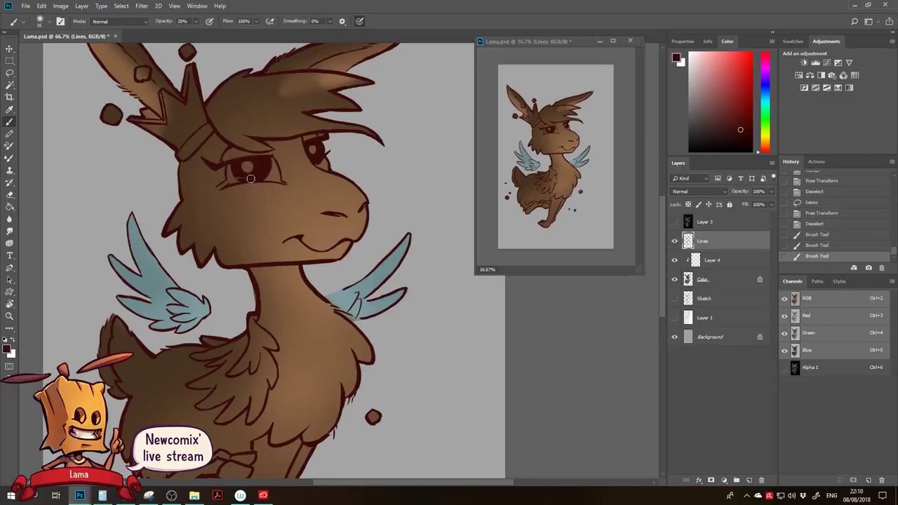
Switch to the INK 100 px brush at 17 px and fill the lower part of the near iris at 100% opacity.
{"action": "right_click", "coordinate": [255, 177]}
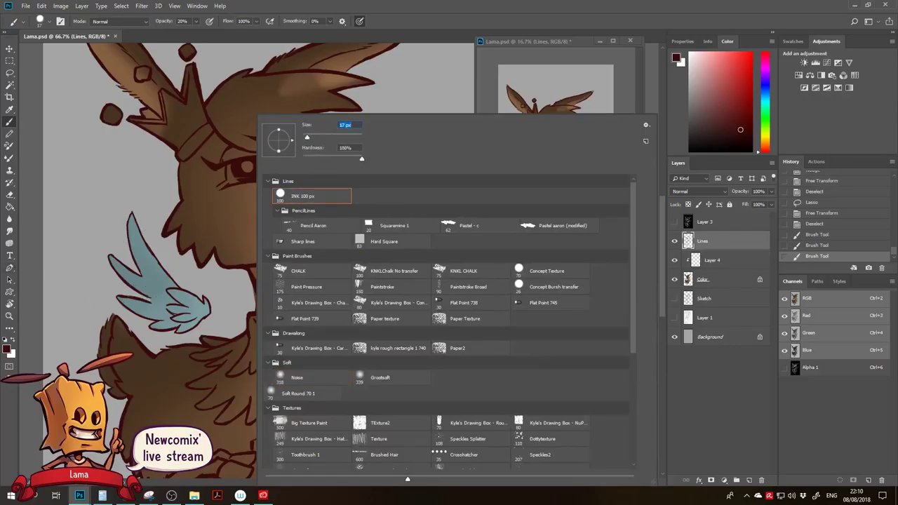
{"action": "key", "text": "alt+Tab"}
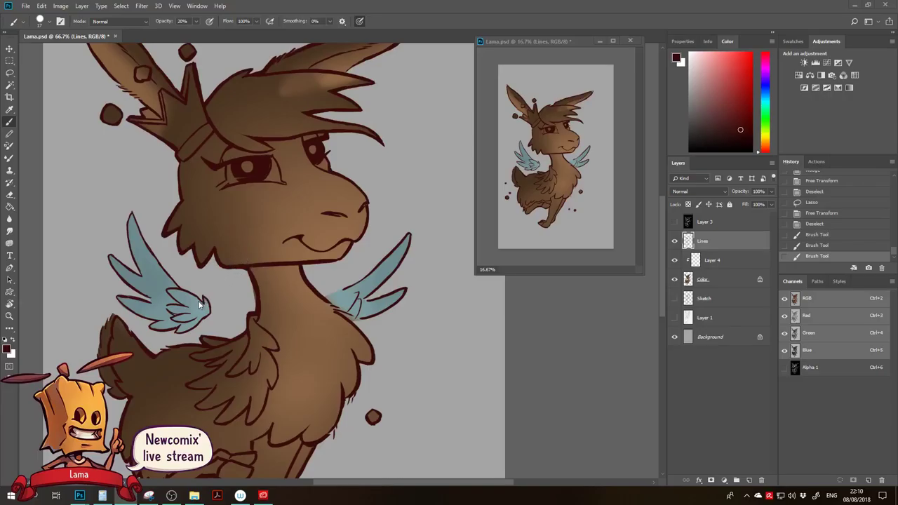
{"action": "left_click_drag", "start_coordinate": [222, 177], "coordinate": [242, 178]}
{"action": "key", "text": "ctrl+z"}
{"action": "left_click_drag", "start_coordinate": [247, 178], "coordinate": [245, 179]}
{"action": "left_click", "coordinate": [238, 174], "text": "alt"}
{"action": "right_click", "coordinate": [245, 176]}
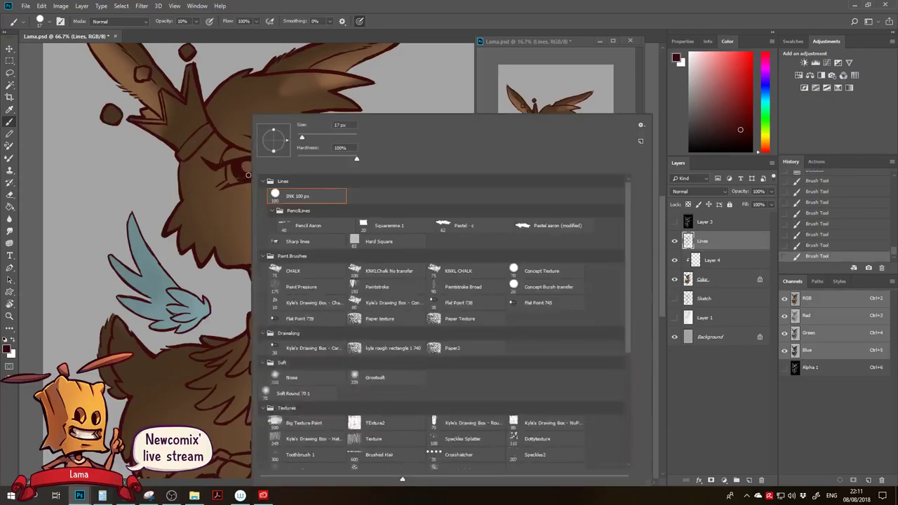
{"action": "left_click", "coordinate": [242, 176]}
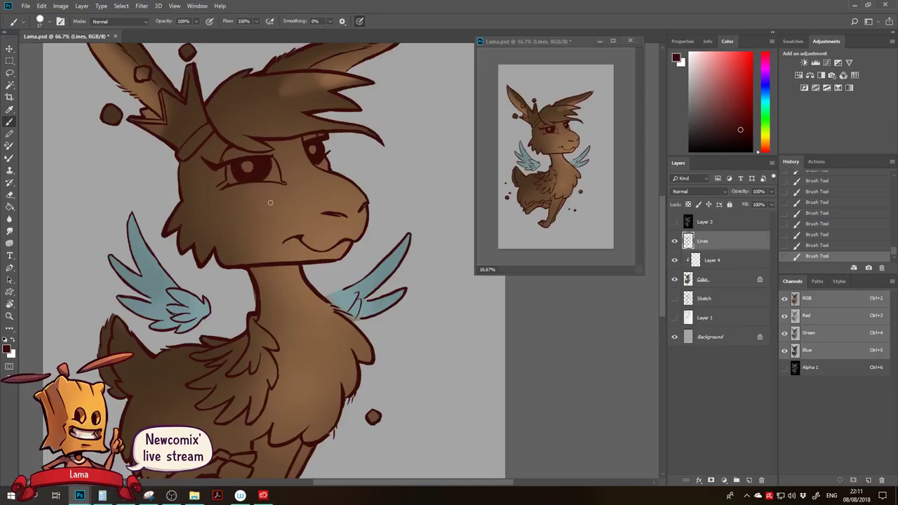
Trim the near eye's lower-lid tail and redraw its outer and inner edges with the ink brush and eraser.
{"action": "key", "text": "e"}
{"action": "left_click", "coordinate": [218, 185]}
{"action": "key", "text": "b"}
{"action": "left_click_drag", "start_coordinate": [225, 166], "coordinate": [235, 177]}
{"action": "key", "text": "e"}
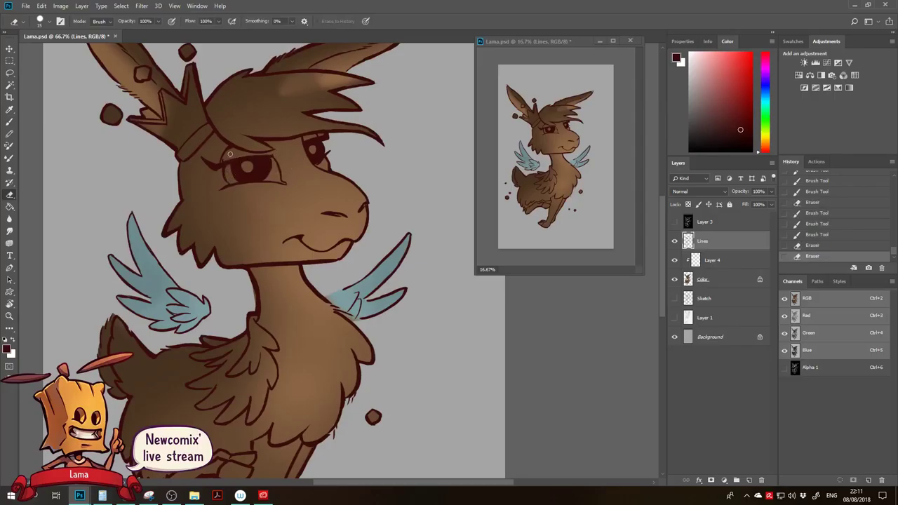
{"action": "left_click", "coordinate": [224, 160]}
{"action": "key", "text": "b"}
{"action": "left_click_drag", "start_coordinate": [271, 149], "coordinate": [277, 162]}
{"action": "key", "text": "e"}
{"action": "mouse_move", "coordinate": [273, 153]}
{"action": "left_mouse_down"}
{"action": "mouse_move", "coordinate": [283, 166]}
{"action": "mouse_move", "coordinate": [268, 155]}
{"action": "left_mouse_up"}
Erase the stray line ends at the near eye's upper inner corner, undoing the strokes that remove too much.
{"action": "scroll", "coordinate": [287, 155], "scroll_direction": "up", "scroll_amount": 1}
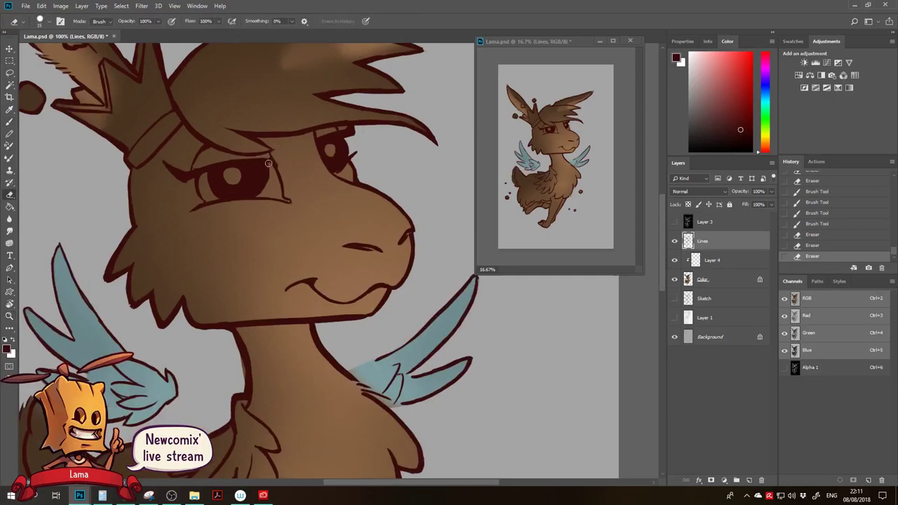
{"action": "left_click", "coordinate": [275, 155]}
{"action": "left_click", "coordinate": [274, 153]}
{"action": "left_click", "coordinate": [270, 158]}
{"action": "left_click", "coordinate": [276, 160]}
{"action": "key", "text": "ctrl+alt+z"}
{"action": "key", "text": "ctrl+alt+z"}
{"action": "left_click_drag", "start_coordinate": [271, 159], "coordinate": [254, 156]}
{"action": "left_click", "coordinate": [269, 156]}
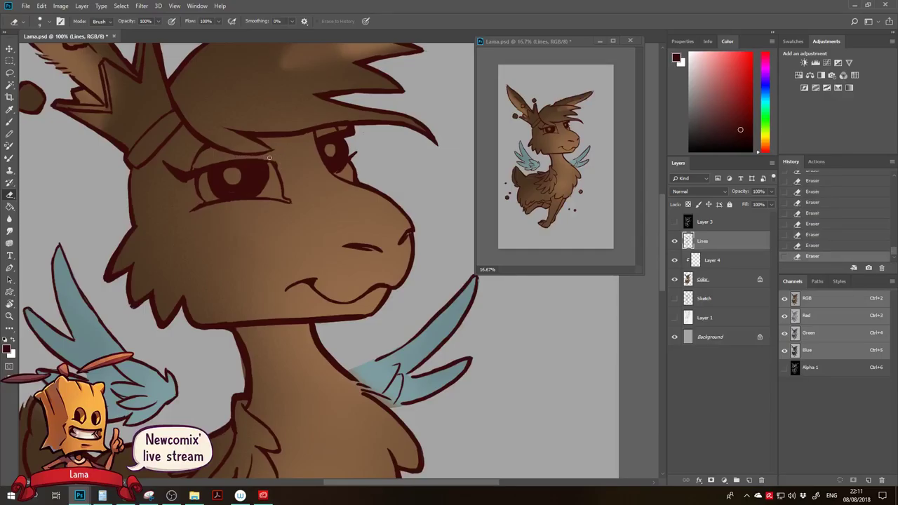
Redraw the near eye's inner edge line where it meets the upper lid using small ink strokes.
{"action": "key", "text": "r"}
{"action": "left_click_drag", "start_coordinate": [288, 131], "coordinate": [212, 199]}
{"action": "key", "text": "b"}
{"action": "left_click_drag", "start_coordinate": [212, 234], "coordinate": [227, 237]}
{"action": "left_click", "coordinate": [212, 236]}
{"action": "left_click", "coordinate": [225, 237]}
{"action": "left_click", "coordinate": [230, 237]}
{"action": "left_click", "coordinate": [230, 237]}
{"action": "left_click", "coordinate": [205, 251]}
Clean up the crease above the near eye and redraw it down to the outer corner of the upper lid.
{"action": "key", "text": "r"}
{"action": "mouse_move", "coordinate": [212, 209]}
{"action": "left_mouse_down"}
{"action": "mouse_move", "coordinate": [300, 196]}
{"action": "mouse_move", "coordinate": [231, 148]}
{"action": "mouse_move", "coordinate": [207, 150]}
{"action": "left_mouse_up"}
{"action": "key", "text": "e"}
{"action": "left_click", "coordinate": [227, 132]}
{"action": "left_click", "coordinate": [216, 135]}
{"action": "key", "text": "b"}
{"action": "left_click_drag", "start_coordinate": [214, 138], "coordinate": [207, 147]}
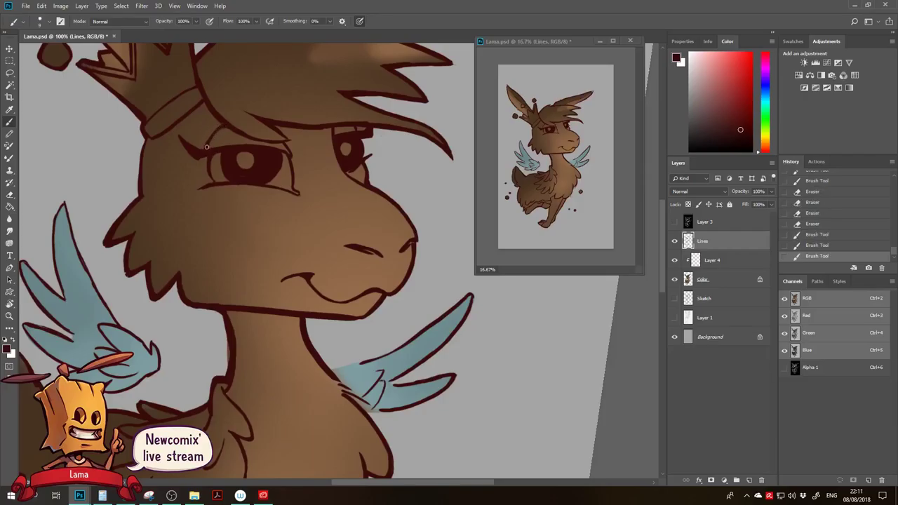
{"action": "left_click", "coordinate": [201, 150]}
{"action": "left_click", "coordinate": [223, 148]}
{"action": "left_click", "coordinate": [203, 157]}
{"action": "left_click", "coordinate": [211, 156]}
{"action": "left_click", "coordinate": [215, 158]}
Trim the near eye's outer edge with the eraser and thicken the upper lid line with ink.
{"action": "key", "text": "e"}
{"action": "left_click", "coordinate": [218, 157]}
{"action": "left_click", "coordinate": [213, 161]}
{"action": "left_click", "coordinate": [212, 163]}
{"action": "key", "text": "b"}
{"action": "left_click", "coordinate": [234, 151]}
{"action": "left_click", "coordinate": [236, 148]}
{"action": "mouse_move", "coordinate": [251, 167]}
{"action": "left_mouse_down"}
{"action": "mouse_move", "coordinate": [228, 161]}
{"action": "mouse_move", "coordinate": [183, 178]}
{"action": "mouse_move", "coordinate": [240, 175]}
{"action": "left_mouse_up"}
Redraw the near eye's inner edge down to the lower lid corner and erase the overshooting ends.
{"action": "key", "text": "e"}
{"action": "left_click", "coordinate": [213, 184]}
{"action": "key", "text": "b"}
{"action": "mouse_move", "coordinate": [257, 196]}
{"action": "left_mouse_down"}
{"action": "mouse_move", "coordinate": [233, 196]}
{"action": "mouse_move", "coordinate": [209, 178]}
{"action": "mouse_move", "coordinate": [255, 181]}
{"action": "mouse_move", "coordinate": [235, 219]}
{"action": "left_mouse_up"}
{"action": "key", "text": "e"}
{"action": "key", "text": "b"}
{"action": "left_click_drag", "start_coordinate": [227, 159], "coordinate": [231, 195]}
{"action": "key", "text": "e"}
{"action": "left_click_drag", "start_coordinate": [230, 191], "coordinate": [232, 197]}
{"action": "key", "text": "b"}
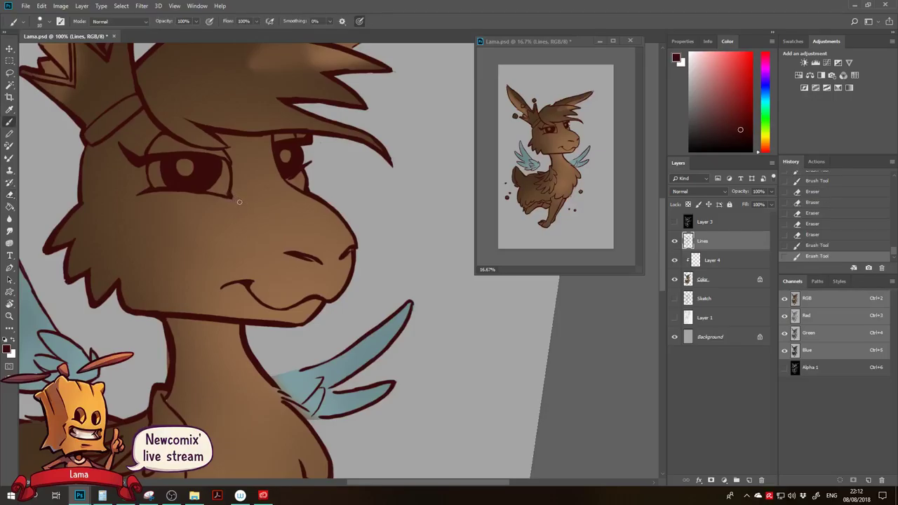
Ink over the near eye's pupil highlight and erase a new round highlight in the dark iris.
{"action": "key", "text": "z"}
{"action": "left_click", "coordinate": [239, 249], "text": "alt"}
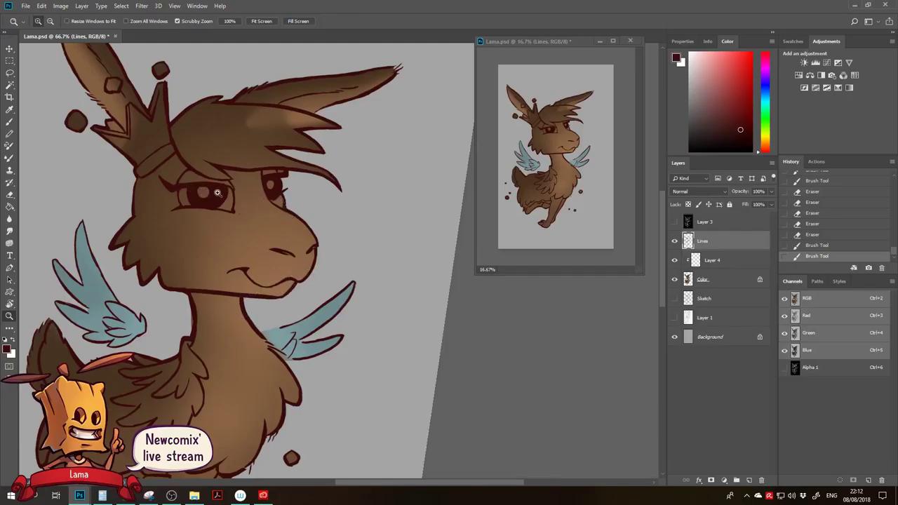
{"action": "key", "text": "b"}
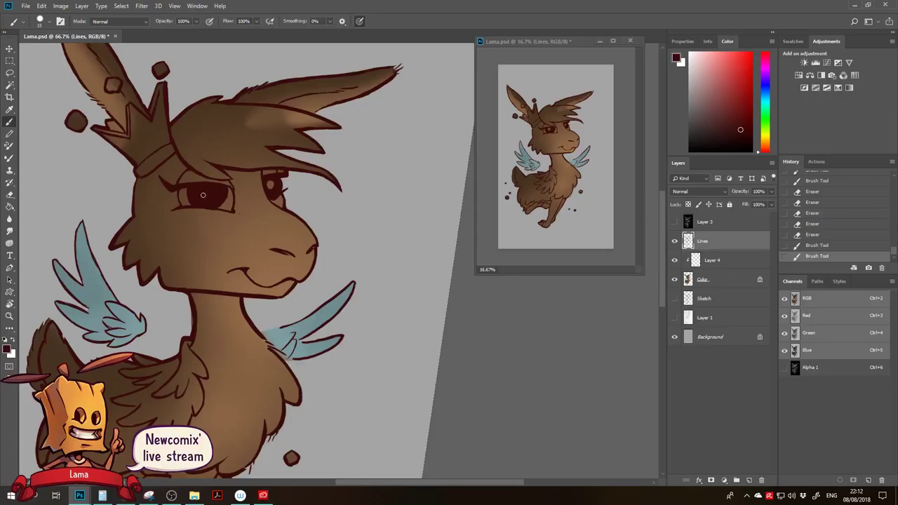
{"action": "key", "text": "e"}
{"action": "left_click", "coordinate": [202, 190]}
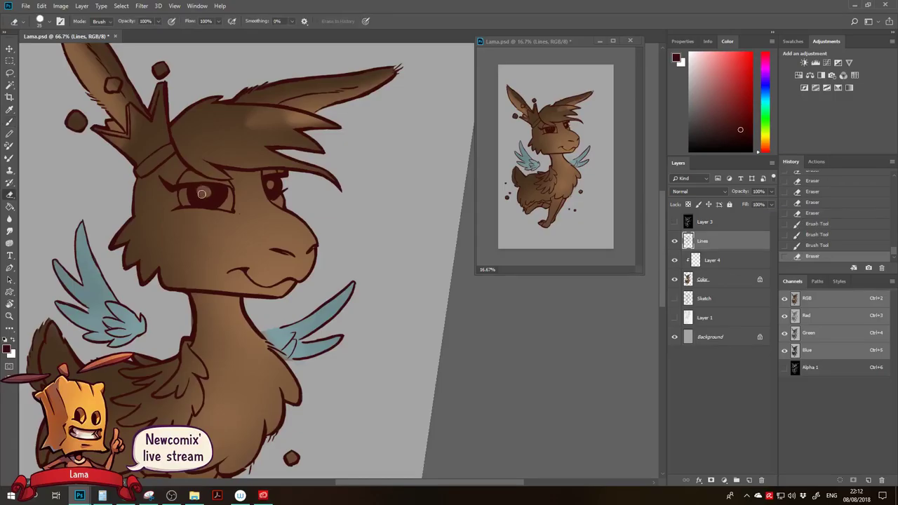
{"action": "left_click", "coordinate": [209, 192]}
Refine the near eye's round highlight and the surrounding iris edge with alternating ink and eraser dabs.
{"action": "key", "text": "b"}
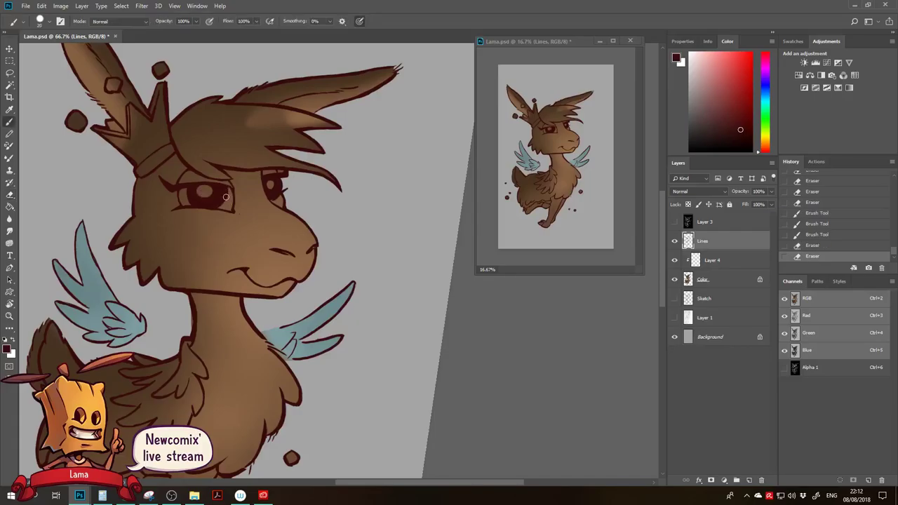
{"action": "left_click", "coordinate": [203, 200]}
{"action": "left_click", "coordinate": [204, 202]}
{"action": "key", "text": "e"}
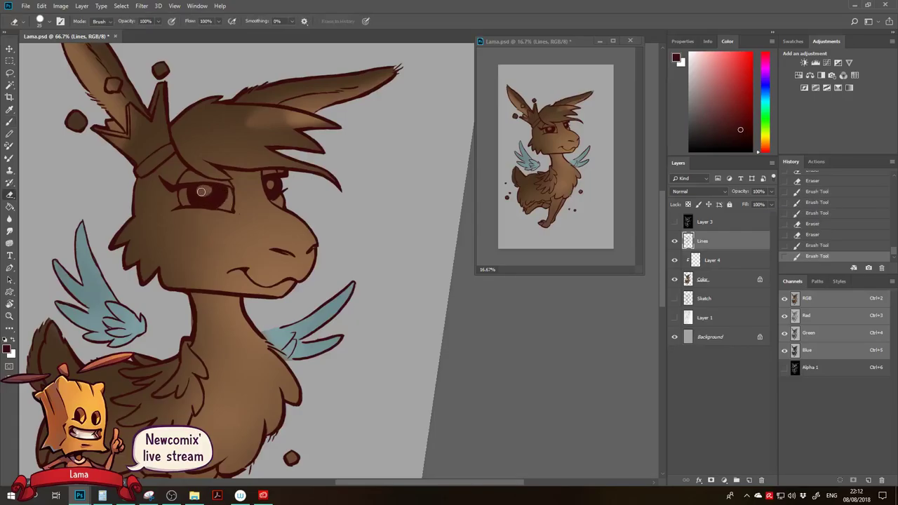
{"action": "left_click", "coordinate": [209, 191]}
{"action": "key", "text": "b"}
{"action": "left_click", "coordinate": [200, 187]}
{"action": "key", "text": "ctrl+z"}
{"action": "left_click", "coordinate": [218, 186]}
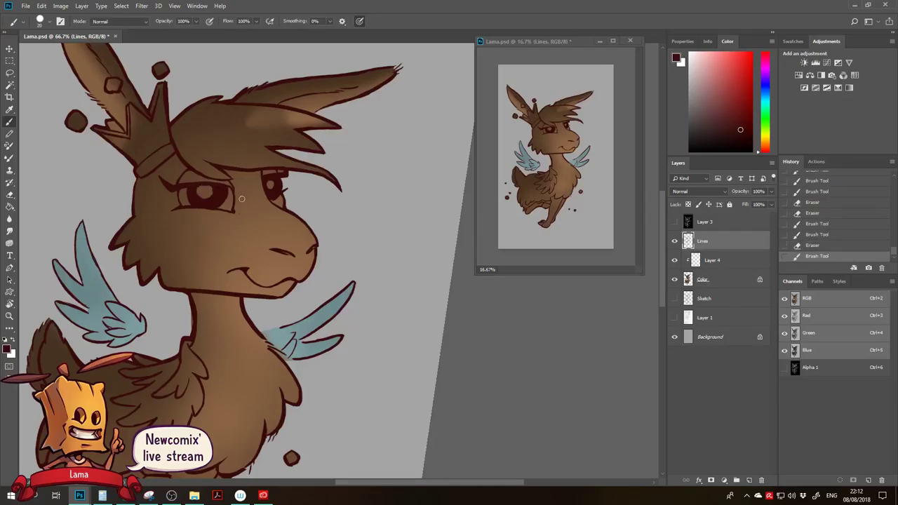
{"action": "key", "text": "z"}
{"action": "left_click", "coordinate": [243, 253], "text": "alt"}
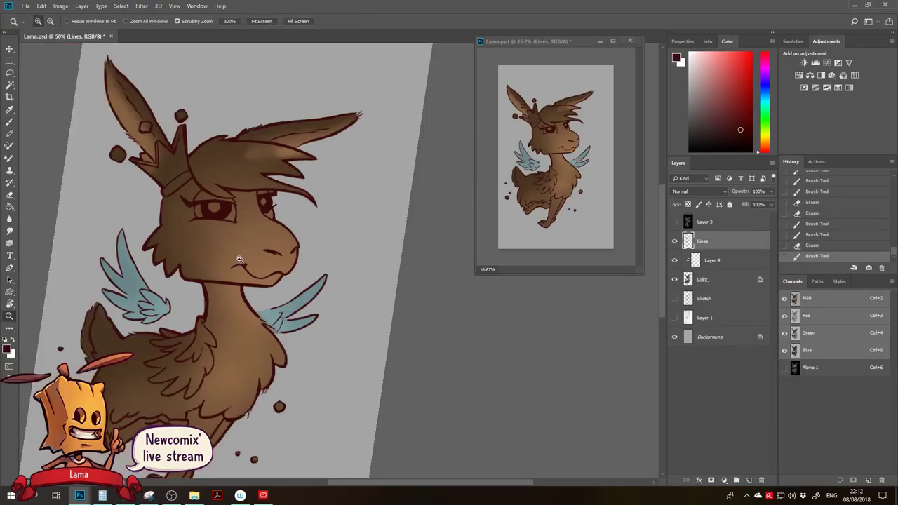
Shrink the near eye's round highlight by inking around it and tidy the dark iris with small ink and eraser touches.
{"action": "left_click", "coordinate": [230, 219]}
{"action": "key", "text": "b"}
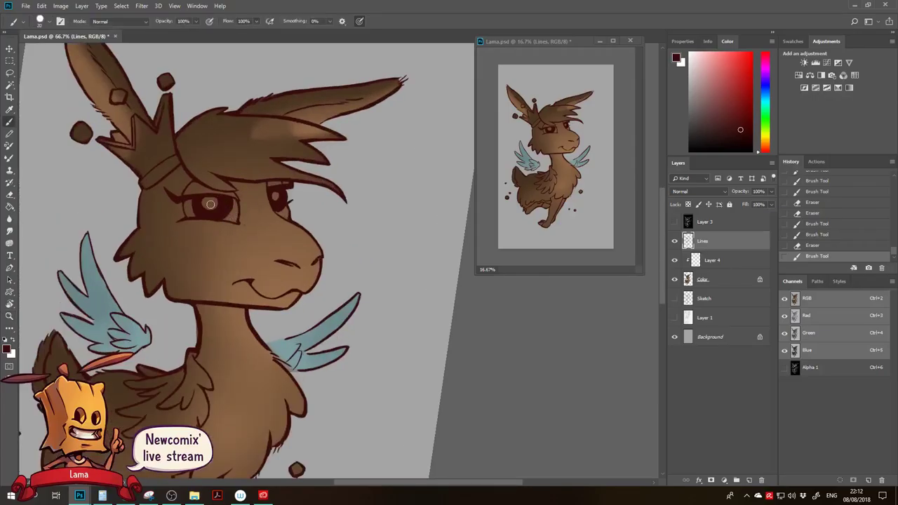
{"action": "left_click_drag", "start_coordinate": [206, 206], "coordinate": [232, 200]}
{"action": "key", "text": "e"}
{"action": "key", "text": "b"}
{"action": "key", "text": "]"}
{"action": "key", "text": "e"}
{"action": "key", "text": "b"}
{"action": "key", "text": "["}
{"action": "key", "text": "["}
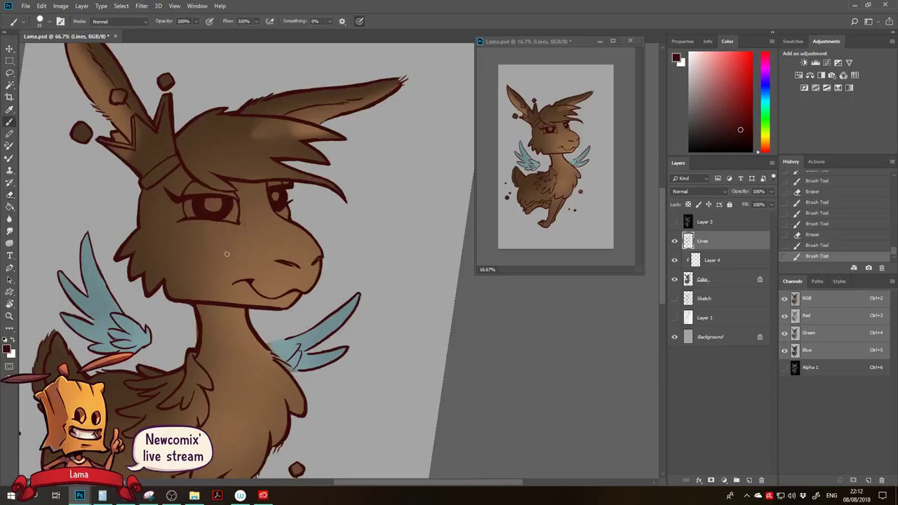
{"action": "left_click_drag", "start_coordinate": [217, 263], "coordinate": [219, 256]}
Erase a small round highlight in the far eye's dark iris on the Lines layer, undoing and repeating the misplaced dabs.
{"action": "key", "text": "e"}
{"action": "key", "text": "alt+e"}
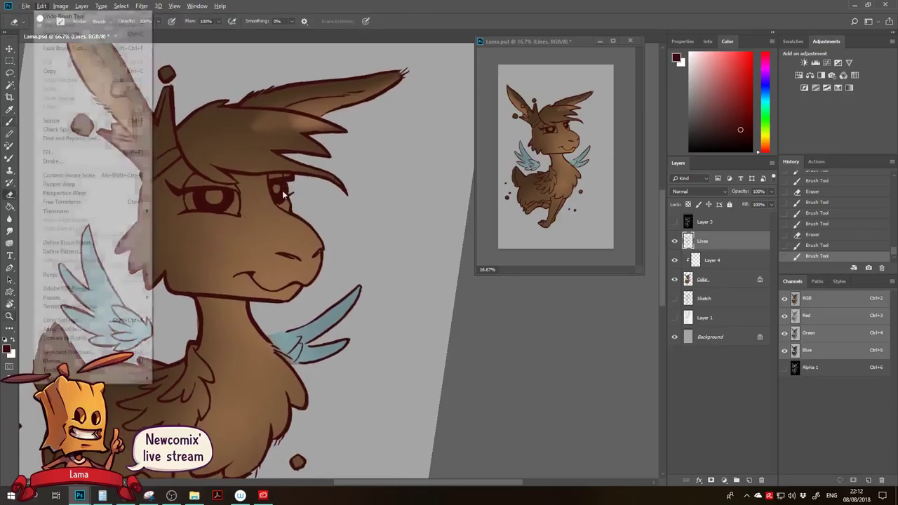
{"action": "left_click", "coordinate": [281, 191]}
{"action": "left_click", "coordinate": [276, 188]}
{"action": "key", "text": "ctrl+z"}
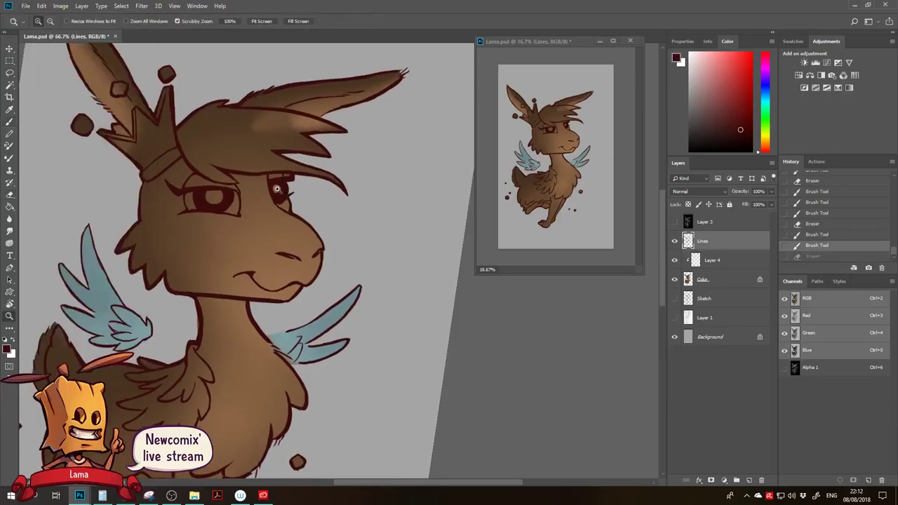
{"action": "left_click", "coordinate": [277, 190]}
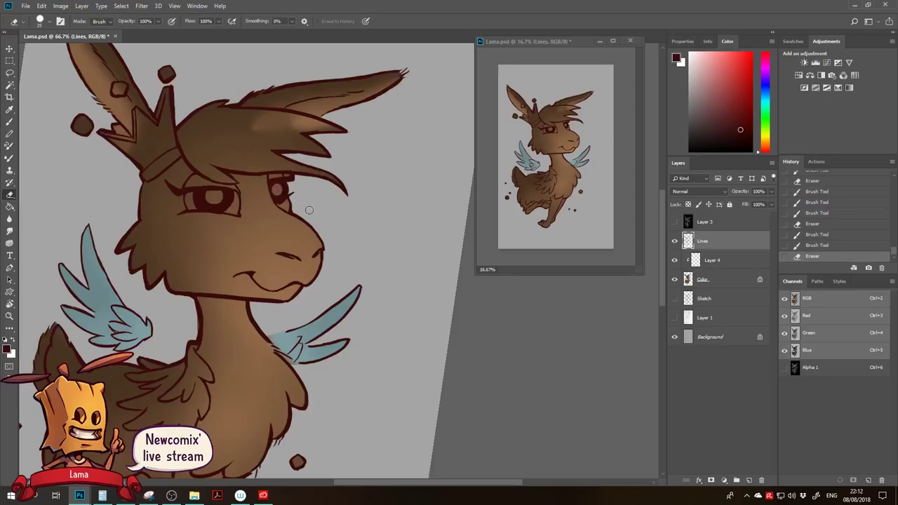
{"action": "key", "text": "ctrl+alt+z"}
{"action": "key", "text": "ctrl+alt+z"}
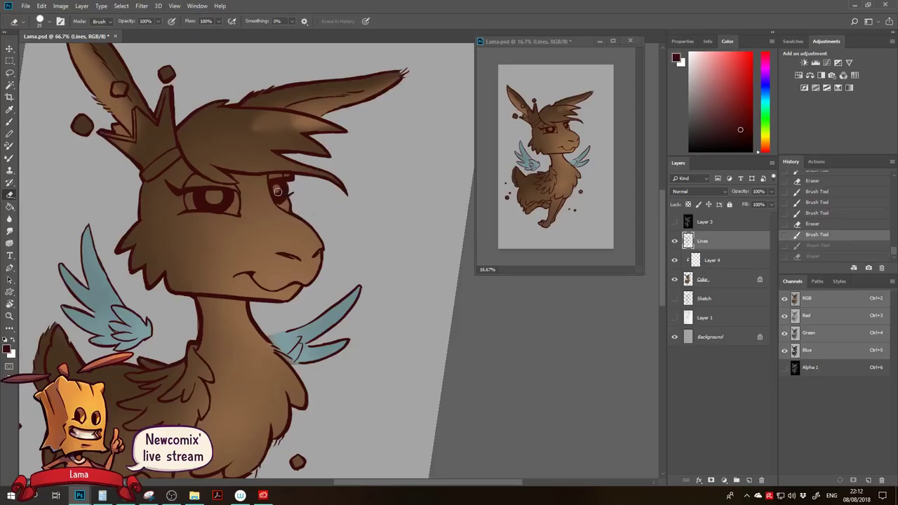
{"action": "left_click", "coordinate": [278, 191]}
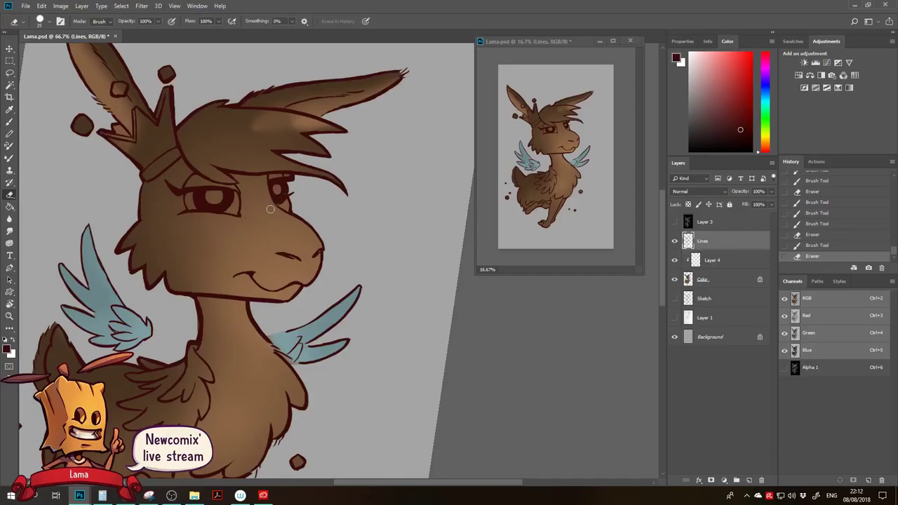
Touch up the Color layer at the far eye's upper lid with the eraser and a brown sampled from the hair.
{"action": "left_click", "coordinate": [693, 280]}
{"action": "left_click_drag", "start_coordinate": [284, 173], "coordinate": [283, 177]}
{"action": "key", "text": "b"}
{"action": "left_click", "coordinate": [282, 168], "text": "alt"}
{"action": "left_click", "coordinate": [288, 261], "text": "ctrl+alt"}
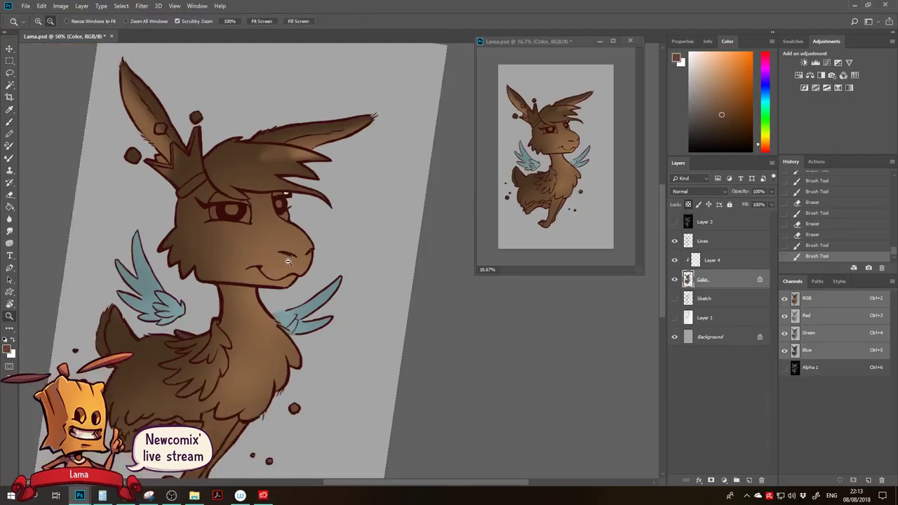
{"action": "left_click", "coordinate": [286, 260], "text": "alt"}
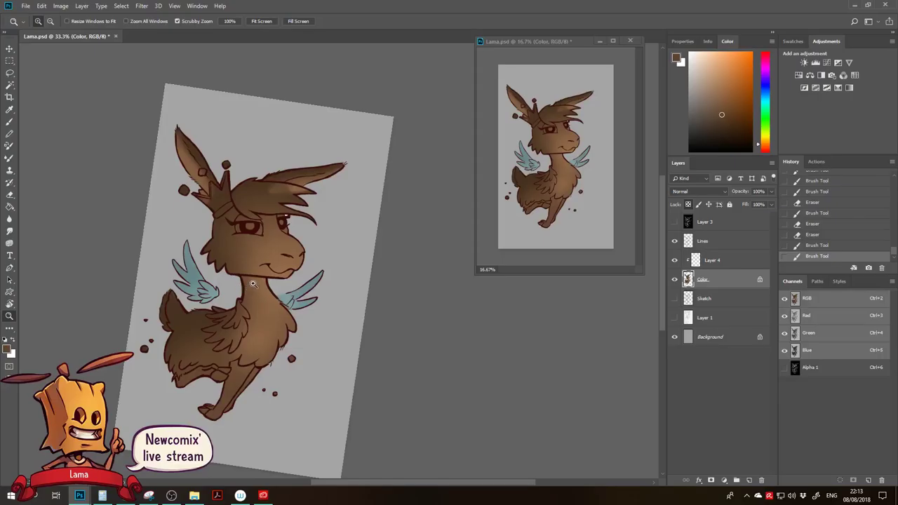
Flip the canvas horizontally and apply Hue/Saturation to the Color layer with saturation +26 and lightness +7.
{"action": "key", "text": "ctrl+shift+h"}
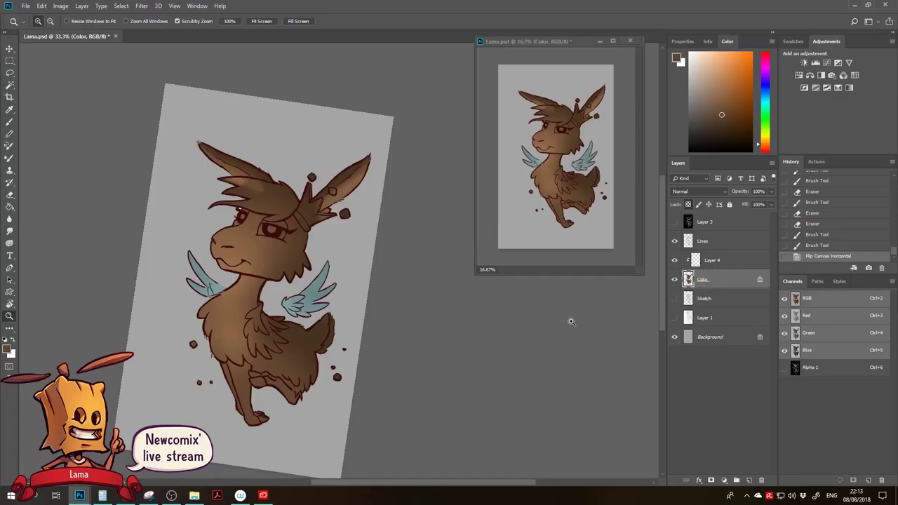
{"action": "key", "text": "ctrl+u"}
{"action": "mouse_move", "coordinate": [712, 213]}
{"action": "left_mouse_down"}
{"action": "mouse_move", "coordinate": [719, 213]}
{"action": "mouse_move", "coordinate": [715, 241]}
{"action": "mouse_move", "coordinate": [727, 215]}
{"action": "left_mouse_up"}
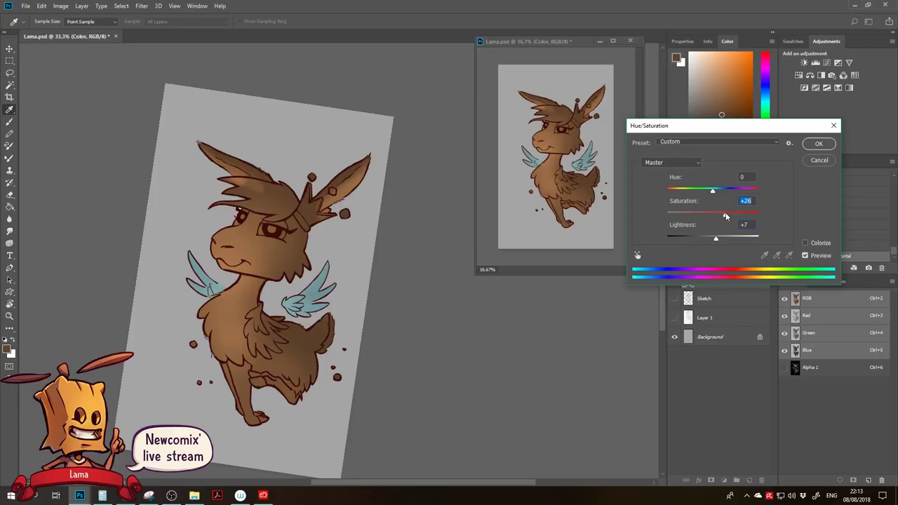
{"action": "left_click", "coordinate": [818, 143]}
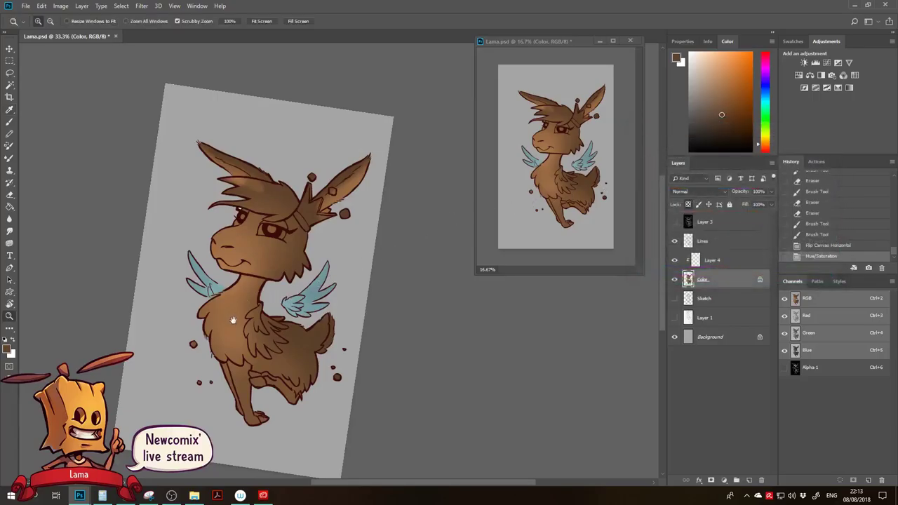
Rename the clipped Layer 4 above the Color layer as Details.
{"action": "left_click", "coordinate": [256, 341]}
{"action": "left_click_drag", "start_coordinate": [262, 329], "coordinate": [199, 241]}
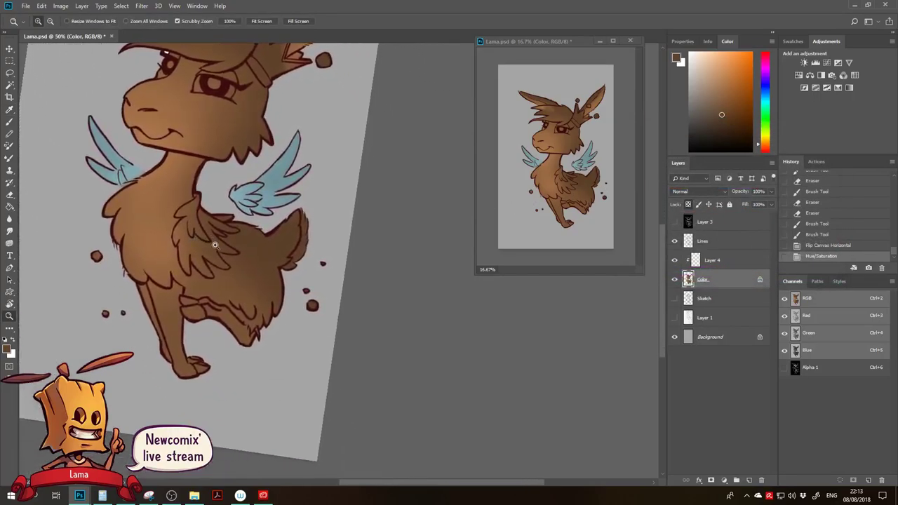
{"action": "left_click", "coordinate": [712, 261]}
{"action": "double_click", "coordinate": [711, 261]}
{"action": "type", "text": "Details"}
{"action": "key", "text": "Return"}
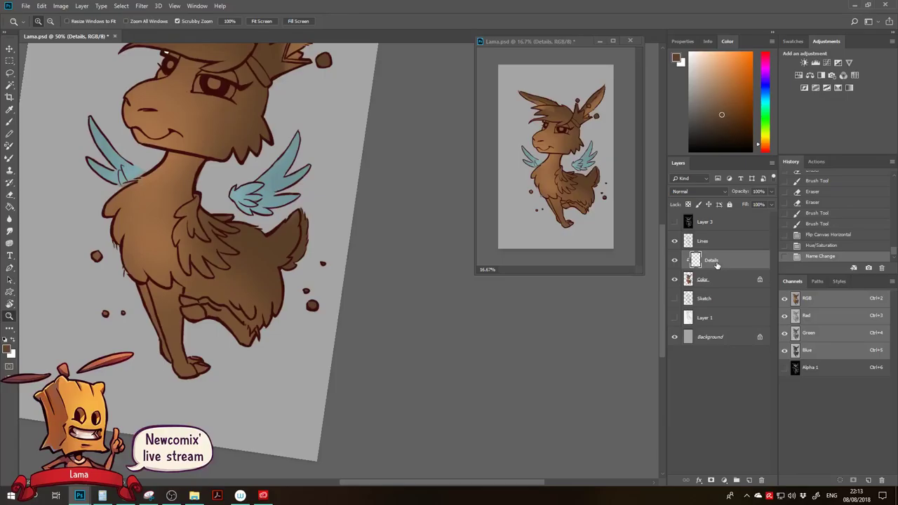
Sample a light brown from the fringe and paint the upper hair tufts with an enlarged brush on the Details layer.
{"action": "left_click_drag", "start_coordinate": [272, 136], "coordinate": [342, 233]}
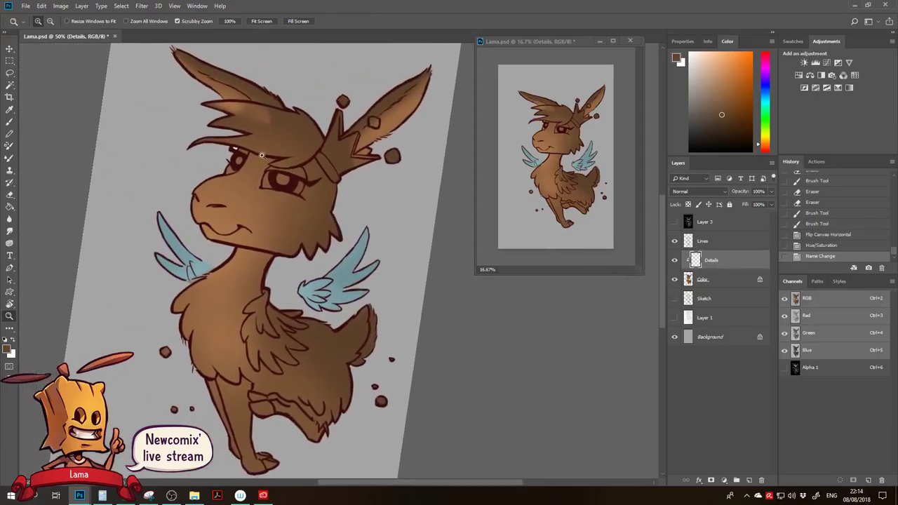
{"action": "left_click", "coordinate": [269, 160]}
{"action": "key", "text": "b"}
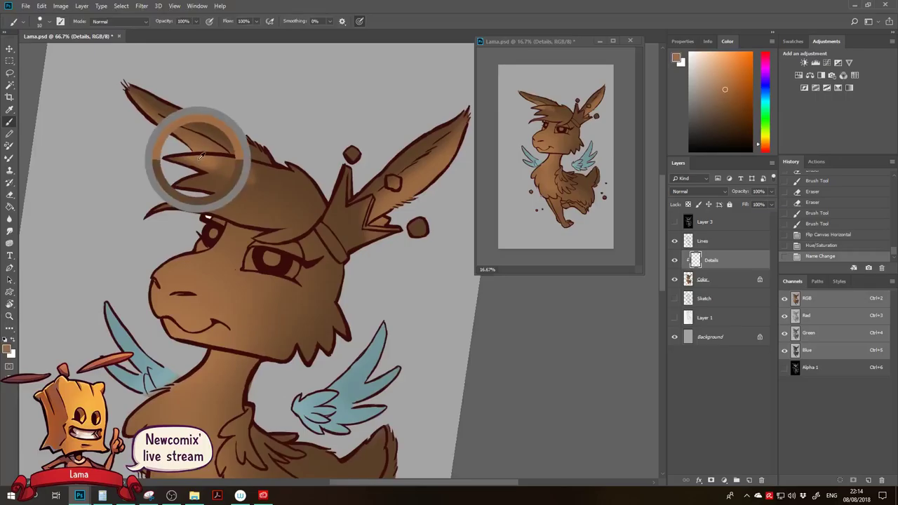
{"action": "key", "text": "bracketright"}
{"action": "key", "text": "bracketright"}
{"action": "key", "text": "bracketright"}
{"action": "key", "text": "bracketright"}
{"action": "mouse_move", "coordinate": [253, 193]}
{"action": "left_mouse_down"}
{"action": "mouse_move", "coordinate": [225, 193]}
{"action": "mouse_move", "coordinate": [282, 189]}
{"action": "mouse_move", "coordinate": [172, 169]}
{"action": "mouse_move", "coordinate": [244, 174]}
{"action": "mouse_move", "coordinate": [183, 168]}
{"action": "mouse_move", "coordinate": [237, 169]}
{"action": "mouse_move", "coordinate": [165, 166]}
{"action": "mouse_move", "coordinate": [257, 167]}
{"action": "left_mouse_up"}
{"action": "mouse_move", "coordinate": [194, 164]}
{"action": "left_mouse_down"}
{"action": "mouse_move", "coordinate": [273, 173]}
{"action": "mouse_move", "coordinate": [158, 181]}
{"action": "mouse_move", "coordinate": [258, 191]}
{"action": "left_mouse_up"}
Fill the lower hair locks from the fringe tip back to the crown with light brown and clean the edges.
{"action": "key", "text": "bracketleft"}
{"action": "left_click_drag", "start_coordinate": [152, 209], "coordinate": [227, 199]}
{"action": "left_click_drag", "start_coordinate": [190, 206], "coordinate": [240, 206]}
{"action": "mouse_move", "coordinate": [238, 209]}
{"action": "left_mouse_down"}
{"action": "mouse_move", "coordinate": [264, 213]}
{"action": "mouse_move", "coordinate": [196, 203]}
{"action": "mouse_move", "coordinate": [248, 217]}
{"action": "mouse_move", "coordinate": [301, 211]}
{"action": "left_mouse_up"}
{"action": "mouse_move", "coordinate": [223, 220]}
{"action": "left_mouse_down"}
{"action": "mouse_move", "coordinate": [279, 222]}
{"action": "mouse_move", "coordinate": [322, 199]}
{"action": "mouse_move", "coordinate": [300, 211]}
{"action": "mouse_move", "coordinate": [306, 192]}
{"action": "mouse_move", "coordinate": [283, 190]}
{"action": "mouse_move", "coordinate": [297, 168]}
{"action": "mouse_move", "coordinate": [293, 183]}
{"action": "mouse_move", "coordinate": [317, 204]}
{"action": "left_mouse_up"}
{"action": "key", "text": "["}
{"action": "mouse_move", "coordinate": [289, 230]}
{"action": "left_mouse_down"}
{"action": "mouse_move", "coordinate": [264, 224]}
{"action": "mouse_move", "coordinate": [301, 226]}
{"action": "mouse_move", "coordinate": [259, 239]}
{"action": "mouse_move", "coordinate": [309, 222]}
{"action": "mouse_move", "coordinate": [287, 237]}
{"action": "mouse_move", "coordinate": [357, 202]}
{"action": "mouse_move", "coordinate": [324, 209]}
{"action": "left_mouse_up"}
{"action": "key", "text": "e"}
Choose a dark yellow, shift it to orange gold, and paint the crown's tall spike and the balls above it.
{"action": "left_click_drag", "start_coordinate": [764, 143], "coordinate": [763, 138]}
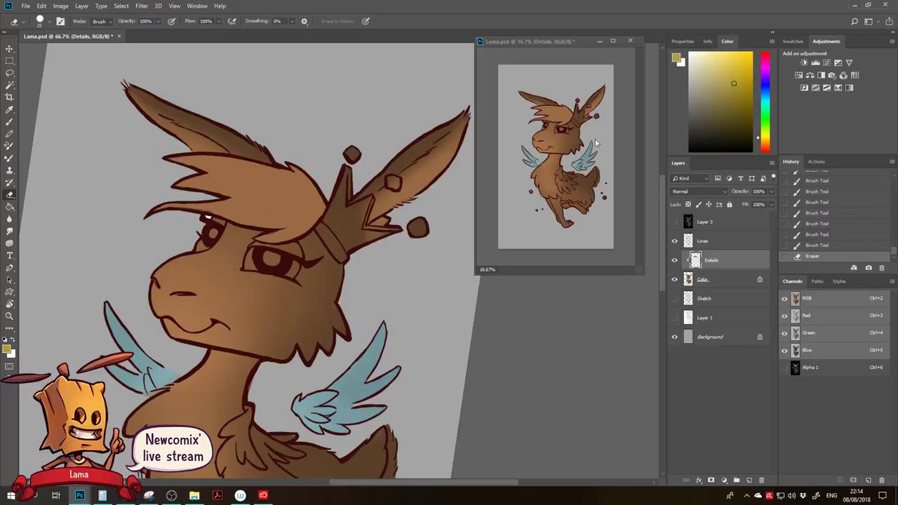
{"action": "left_click_drag", "start_coordinate": [349, 180], "coordinate": [349, 170]}
{"action": "key", "text": "b"}
{"action": "left_click_drag", "start_coordinate": [340, 210], "coordinate": [352, 146]}
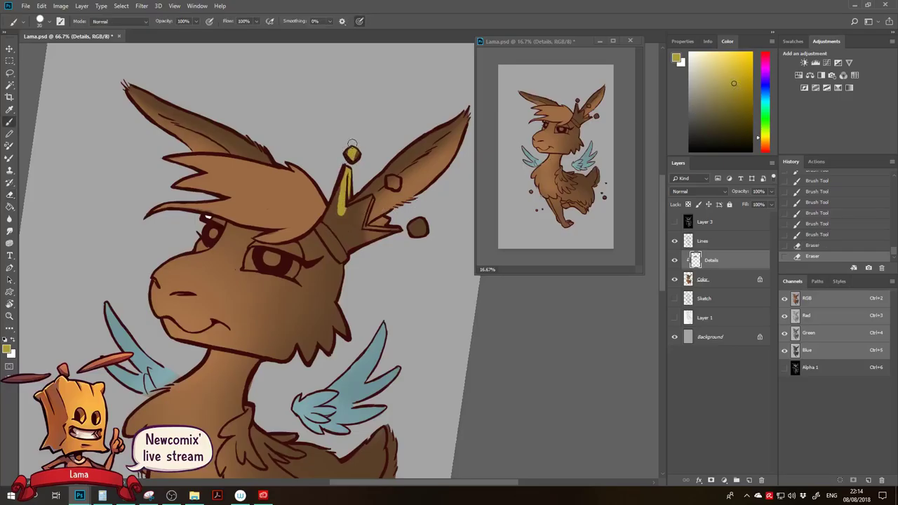
{"action": "left_click_drag", "start_coordinate": [766, 140], "coordinate": [766, 145]}
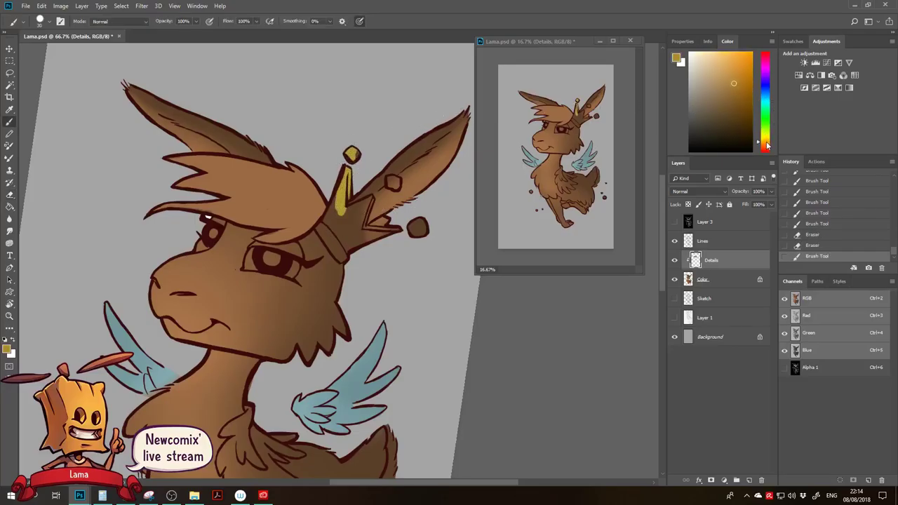
{"action": "left_click_drag", "start_coordinate": [348, 169], "coordinate": [340, 242]}
{"action": "left_click_drag", "start_coordinate": [394, 186], "coordinate": [391, 192]}
Fill the crown's outermost ball, remaining points and band with the orange gold.
{"action": "key", "text": "e"}
{"action": "key", "text": "b"}
{"action": "mouse_move", "coordinate": [415, 234]}
{"action": "left_mouse_down"}
{"action": "mouse_move", "coordinate": [353, 239]}
{"action": "mouse_move", "coordinate": [383, 221]}
{"action": "mouse_move", "coordinate": [349, 236]}
{"action": "left_mouse_up"}
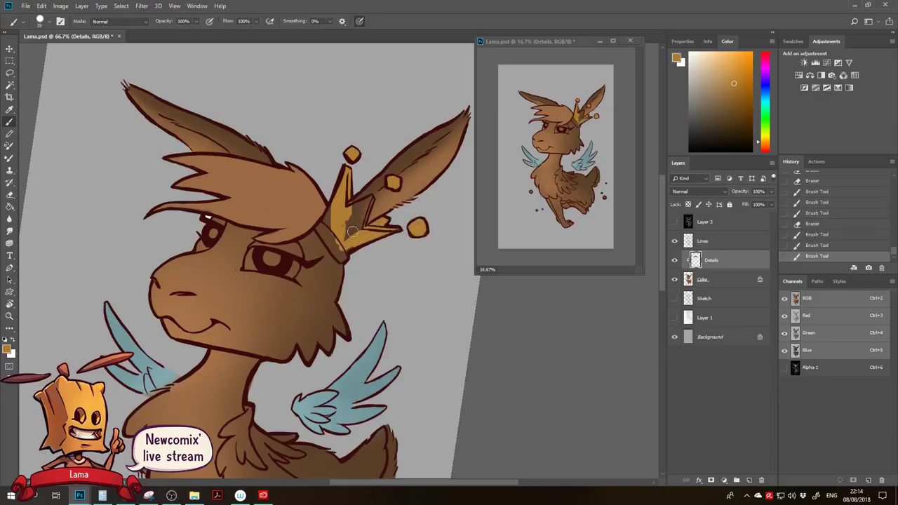
{"action": "mouse_move", "coordinate": [368, 200]}
{"action": "left_mouse_down"}
{"action": "mouse_move", "coordinate": [359, 229]}
{"action": "mouse_move", "coordinate": [369, 204]}
{"action": "mouse_move", "coordinate": [353, 207]}
{"action": "mouse_move", "coordinate": [350, 229]}
{"action": "mouse_move", "coordinate": [334, 228]}
{"action": "mouse_move", "coordinate": [331, 214]}
{"action": "mouse_move", "coordinate": [322, 228]}
{"action": "mouse_move", "coordinate": [346, 258]}
{"action": "left_mouse_up"}
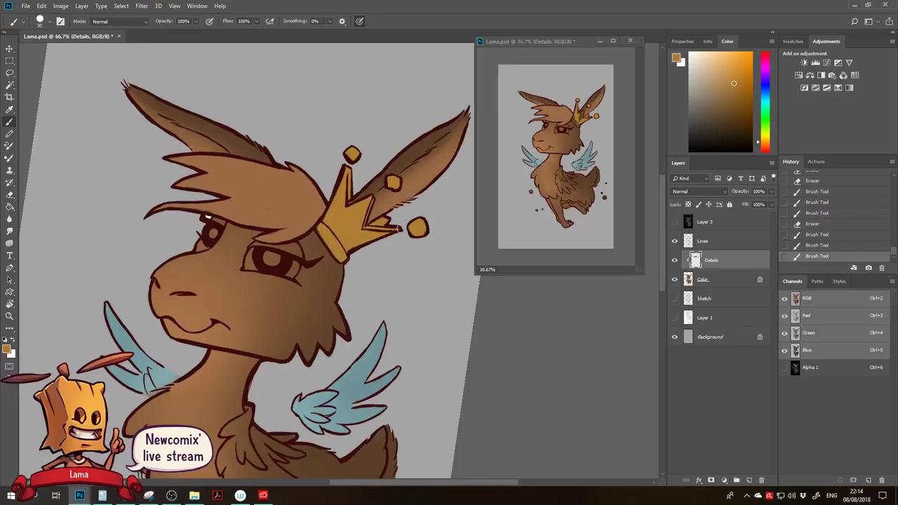
Pick a pale beige and paint the near eye's white and the highlights of both eyes on the Details layer.
{"action": "mouse_move", "coordinate": [324, 226]}
{"action": "left_mouse_down"}
{"action": "mouse_move", "coordinate": [341, 241]}
{"action": "mouse_move", "coordinate": [301, 236]}
{"action": "mouse_move", "coordinate": [293, 199]}
{"action": "mouse_move", "coordinate": [303, 202]}
{"action": "left_mouse_up"}
{"action": "left_click_drag", "start_coordinate": [708, 108], "coordinate": [697, 62]}
{"action": "left_click_drag", "start_coordinate": [235, 209], "coordinate": [232, 224]}
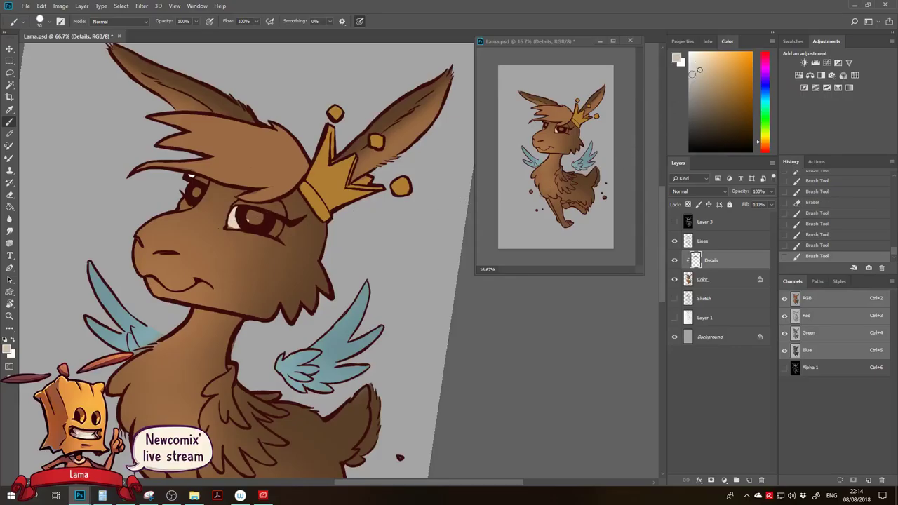
{"action": "left_click_drag", "start_coordinate": [245, 224], "coordinate": [238, 216]}
{"action": "left_click_drag", "start_coordinate": [277, 223], "coordinate": [280, 229]}
{"action": "left_click", "coordinate": [238, 209]}
{"action": "left_click", "coordinate": [195, 194]}
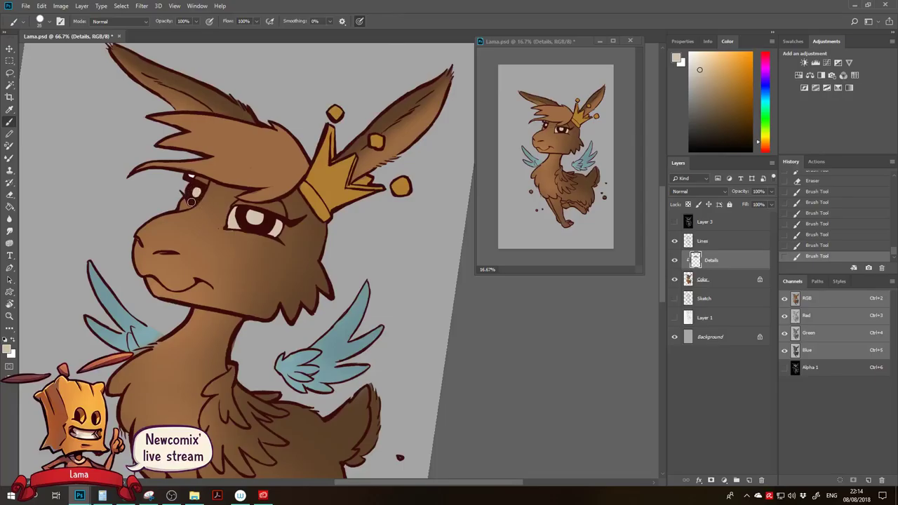
Erase a sliver of the far eye's dark iris along its outer side on the Lines layer and re-ink the edge in sampled dark red.
{"action": "left_click", "coordinate": [704, 280]}
{"action": "key", "text": "z"}
{"action": "left_click", "coordinate": [188, 193]}
{"action": "key", "text": "e"}
{"action": "left_click", "coordinate": [195, 169]}
{"action": "left_click", "coordinate": [720, 242]}
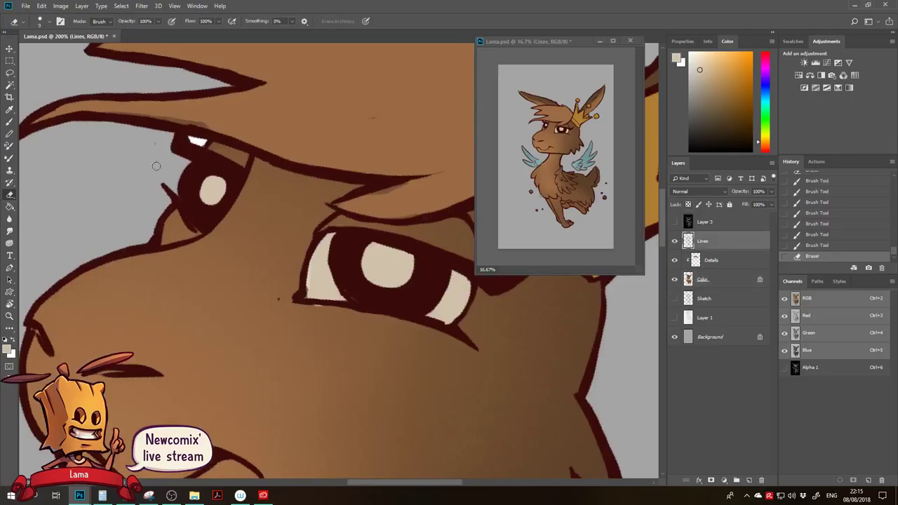
{"action": "mouse_move", "coordinate": [189, 171]}
{"action": "left_mouse_down"}
{"action": "mouse_move", "coordinate": [182, 196]}
{"action": "mouse_move", "coordinate": [192, 204]}
{"action": "left_mouse_up"}
{"action": "key", "text": "b"}
{"action": "left_click", "coordinate": [202, 180], "text": "alt"}
{"action": "mouse_move", "coordinate": [203, 167]}
{"action": "left_mouse_down"}
{"action": "mouse_move", "coordinate": [191, 205]}
{"action": "mouse_move", "coordinate": [181, 194]}
{"action": "mouse_move", "coordinate": [176, 210]}
{"action": "left_mouse_up"}
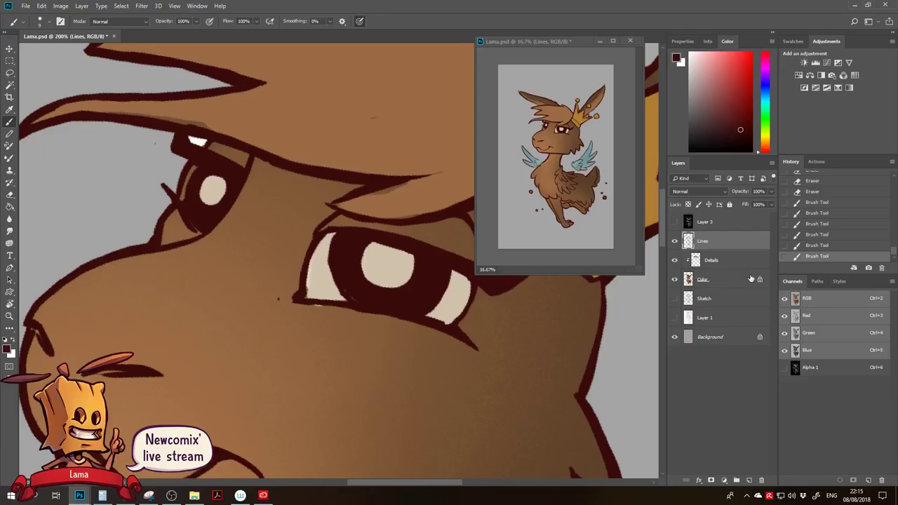
Paint the far eye's outer sliver beige on the Details layer, erase the spill below the near eye and extend its white.
{"action": "left_click", "coordinate": [723, 260]}
{"action": "left_click", "coordinate": [323, 272], "text": "alt"}
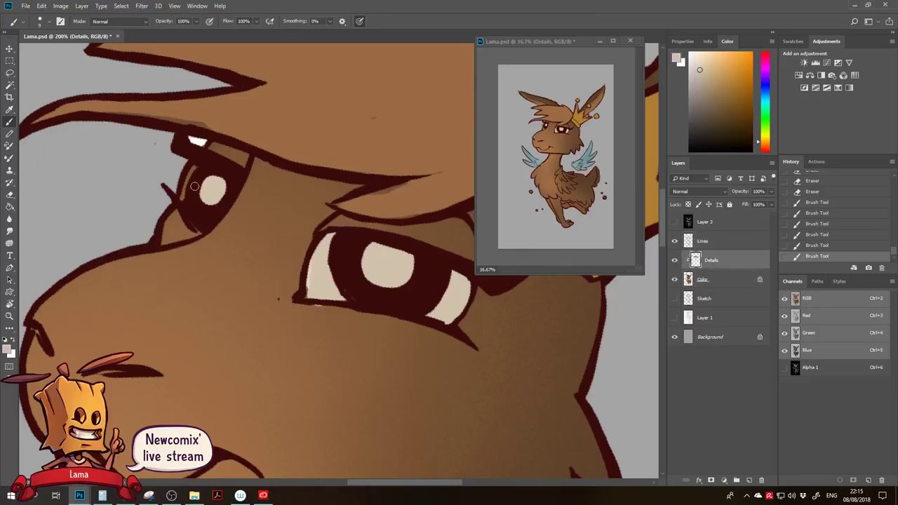
{"action": "mouse_move", "coordinate": [195, 163]}
{"action": "left_mouse_down"}
{"action": "mouse_move", "coordinate": [185, 198]}
{"action": "mouse_move", "coordinate": [187, 190]}
{"action": "left_mouse_up"}
{"action": "key", "text": "e"}
{"action": "left_click_drag", "start_coordinate": [314, 309], "coordinate": [331, 305]}
{"action": "key", "text": "b"}
{"action": "left_click", "coordinate": [315, 290], "text": "alt"}
{"action": "mouse_move", "coordinate": [338, 250]}
{"action": "left_mouse_down"}
{"action": "mouse_move", "coordinate": [354, 298]}
{"action": "mouse_move", "coordinate": [351, 282]}
{"action": "left_mouse_up"}
Re-ink the near eye's iris edge beside the beige white on the Lines layer with the sampled dark red.
{"action": "left_click", "coordinate": [722, 243]}
{"action": "left_click", "coordinate": [355, 290], "text": "alt"}
{"action": "key", "text": "r"}
{"action": "mouse_move", "coordinate": [334, 195]}
{"action": "left_mouse_down"}
{"action": "mouse_move", "coordinate": [358, 194]}
{"action": "mouse_move", "coordinate": [396, 223]}
{"action": "left_mouse_up"}
{"action": "key", "text": "b"}
{"action": "left_click_drag", "start_coordinate": [340, 256], "coordinate": [331, 257]}
{"action": "mouse_move", "coordinate": [328, 257]}
{"action": "left_mouse_down"}
{"action": "mouse_move", "coordinate": [315, 297]}
{"action": "mouse_move", "coordinate": [330, 266]}
{"action": "left_mouse_up"}
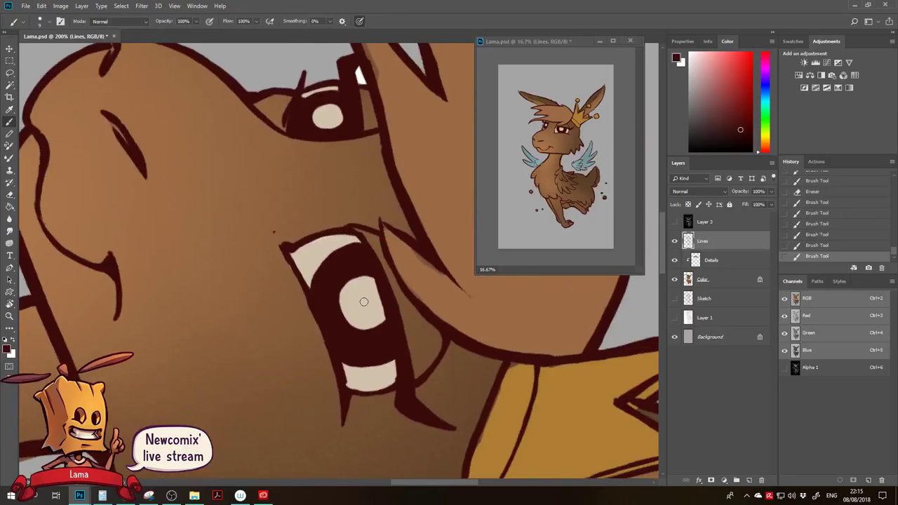
Erase the stray hair strokes sticking out along the chest's outer edge on the Lines layer.
{"action": "key", "text": "z"}
{"action": "left_click", "coordinate": [342, 312], "text": "alt"}
{"action": "left_click", "coordinate": [343, 314], "text": "alt"}
{"action": "key", "text": "r"}
{"action": "left_click_drag", "start_coordinate": [343, 313], "coordinate": [248, 230]}
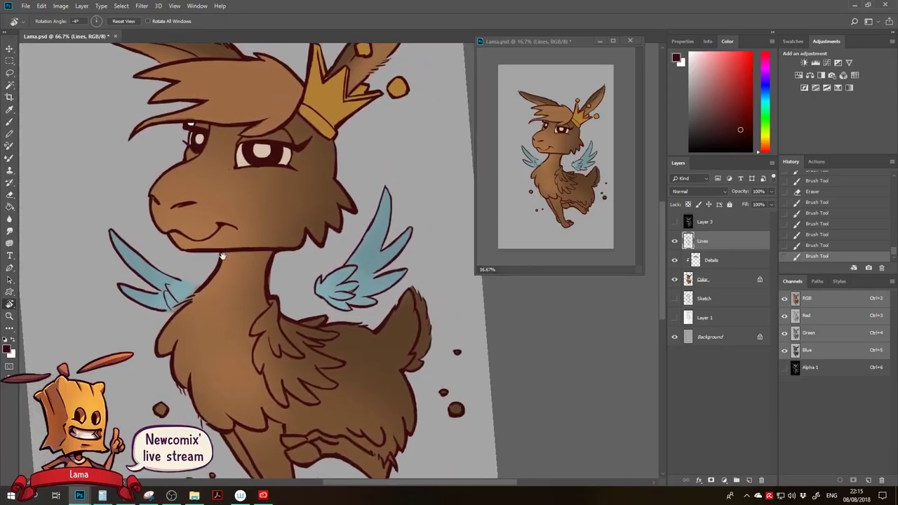
{"action": "left_click_drag", "start_coordinate": [316, 354], "coordinate": [309, 343]}
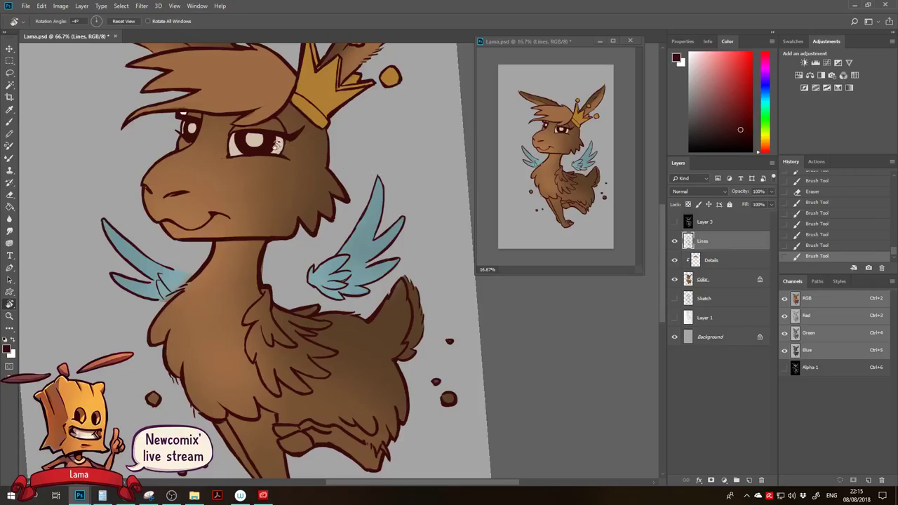
{"action": "left_click_drag", "start_coordinate": [287, 219], "coordinate": [261, 175]}
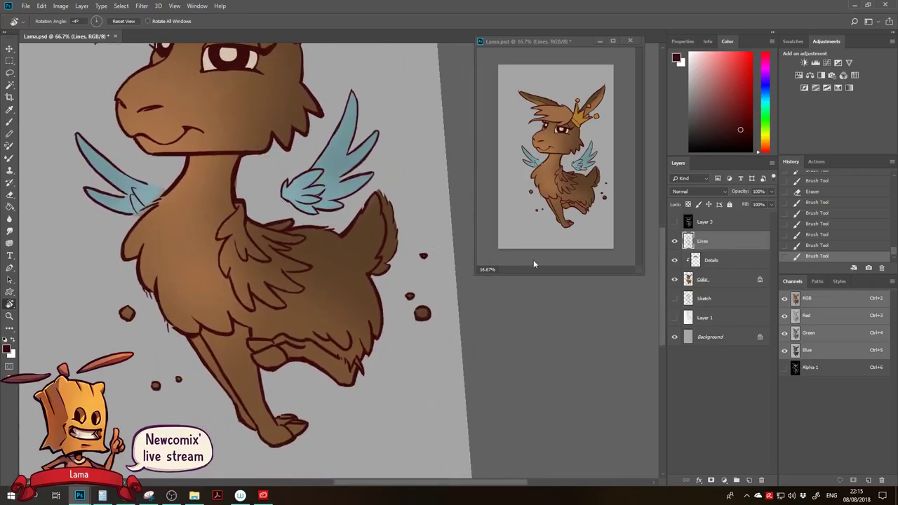
{"action": "key", "text": "e"}
{"action": "mouse_move", "coordinate": [149, 299]}
{"action": "left_mouse_down"}
{"action": "mouse_move", "coordinate": [144, 287]}
{"action": "mouse_move", "coordinate": [150, 298]}
{"action": "left_mouse_up"}
{"action": "left_click_drag", "start_coordinate": [170, 327], "coordinate": [160, 315]}
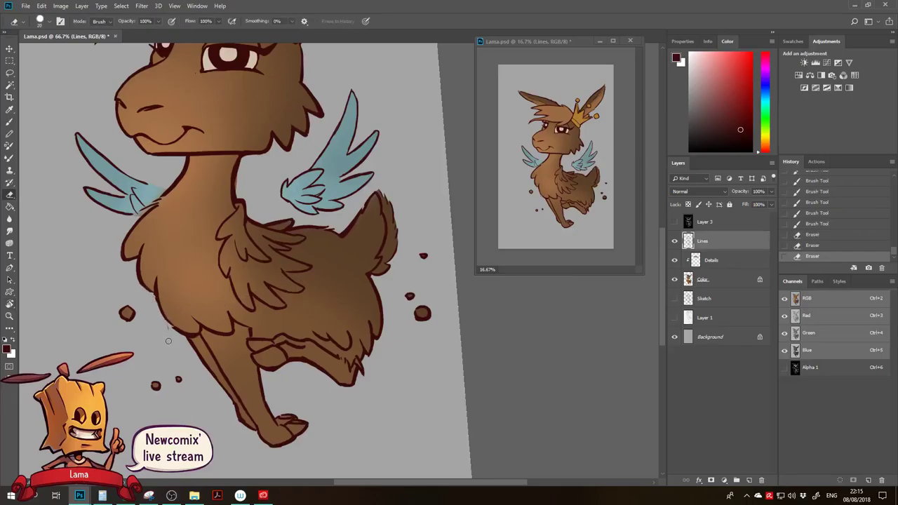
Mix a pale pinkish beige from the sampled hair brown and paint the folded wing and tail's outer fringe on the Details layer.
{"action": "scroll", "coordinate": [180, 254], "scroll_direction": "up", "scroll_amount": 2}
{"action": "key", "text": "b"}
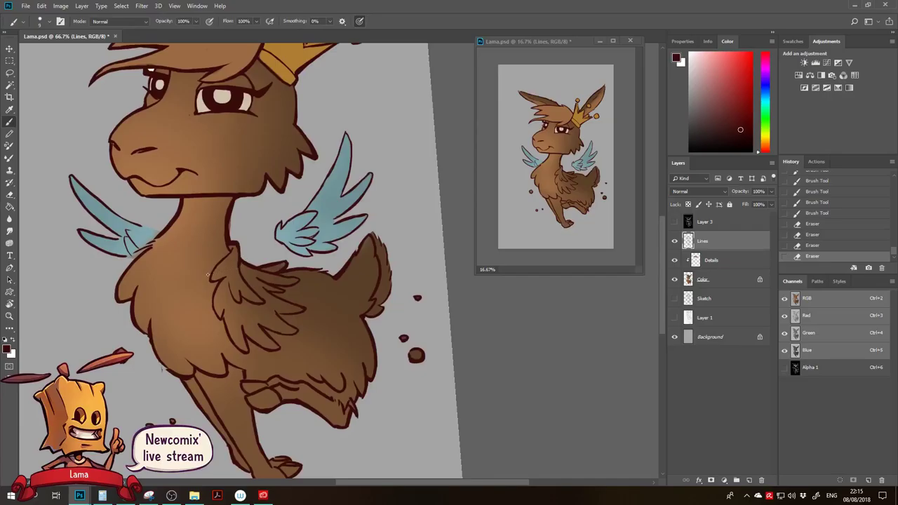
{"action": "scroll", "coordinate": [240, 105], "scroll_direction": "up", "scroll_amount": 2}
{"action": "left_click", "coordinate": [216, 72], "text": "alt"}
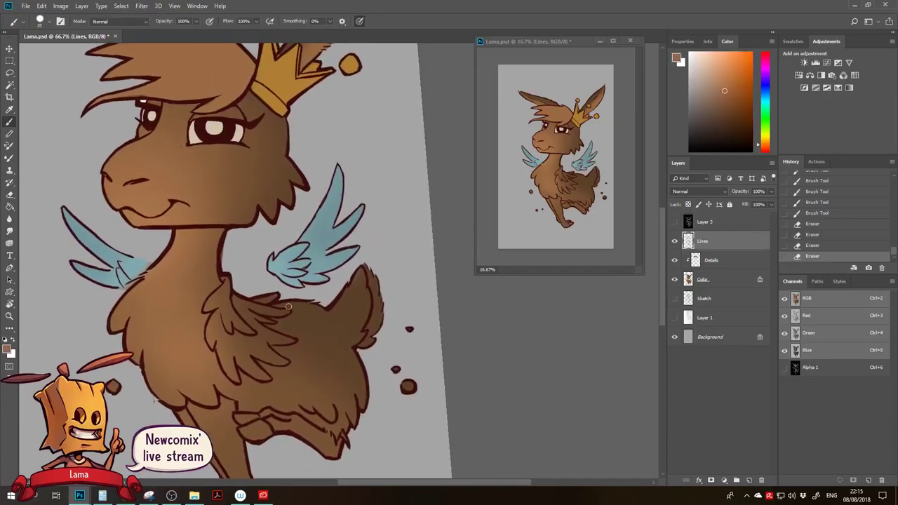
{"action": "left_click", "coordinate": [9, 350]}
{"action": "left_click_drag", "start_coordinate": [127, 374], "coordinate": [102, 352]}
{"action": "left_click", "coordinate": [270, 319]}
{"action": "mouse_move", "coordinate": [239, 283]}
{"action": "left_mouse_down"}
{"action": "mouse_move", "coordinate": [232, 308]}
{"action": "mouse_move", "coordinate": [223, 311]}
{"action": "mouse_move", "coordinate": [227, 285]}
{"action": "mouse_move", "coordinate": [210, 326]}
{"action": "mouse_move", "coordinate": [230, 331]}
{"action": "mouse_move", "coordinate": [233, 350]}
{"action": "mouse_move", "coordinate": [263, 371]}
{"action": "mouse_move", "coordinate": [269, 361]}
{"action": "mouse_move", "coordinate": [248, 298]}
{"action": "mouse_move", "coordinate": [280, 309]}
{"action": "mouse_move", "coordinate": [284, 358]}
{"action": "left_mouse_up"}
{"action": "key", "text": "ctrl+z"}
{"action": "left_click", "coordinate": [696, 261]}
{"action": "mouse_move", "coordinate": [370, 267]}
{"action": "left_mouse_down"}
{"action": "mouse_move", "coordinate": [379, 289]}
{"action": "mouse_move", "coordinate": [371, 268]}
{"action": "mouse_move", "coordinate": [372, 326]}
{"action": "left_mouse_up"}
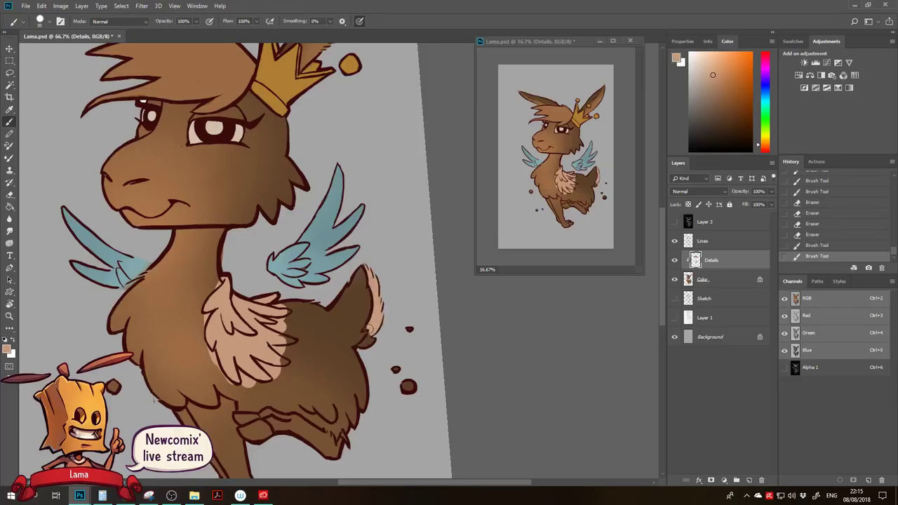
Erase the beige spilling past the fur outline at the tail's base on the Details layer.
{"action": "key", "text": "e"}
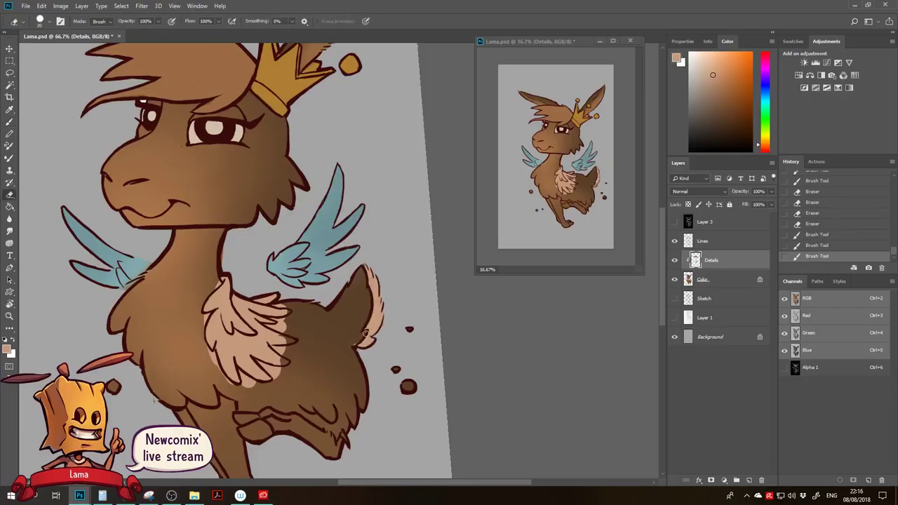
{"action": "left_click_drag", "start_coordinate": [364, 335], "coordinate": [350, 349]}
{"action": "key", "text": "b"}
{"action": "key", "text": "e"}
{"action": "scroll", "coordinate": [300, 216], "scroll_direction": "down", "scroll_amount": 2}
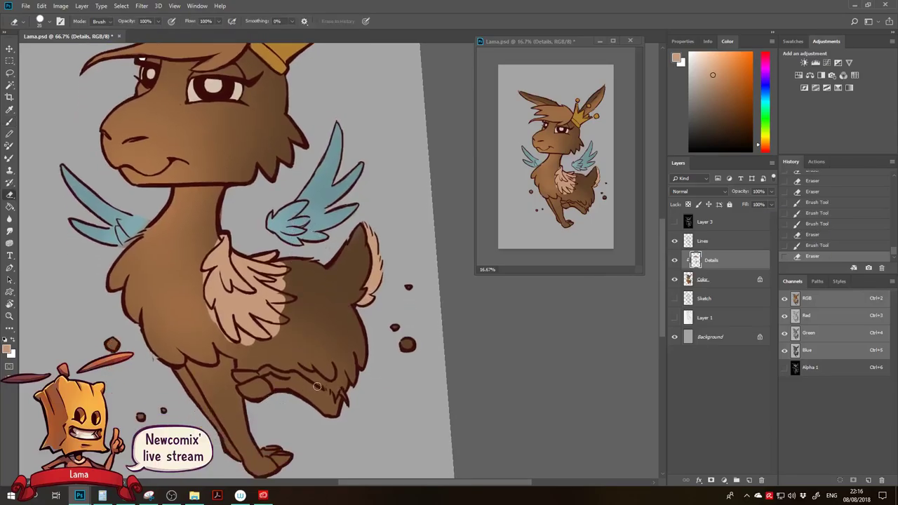
Paint beige on the ragged fur tips above the bent hind leg and undo the stray stroke across the belly.
{"action": "key", "text": "b"}
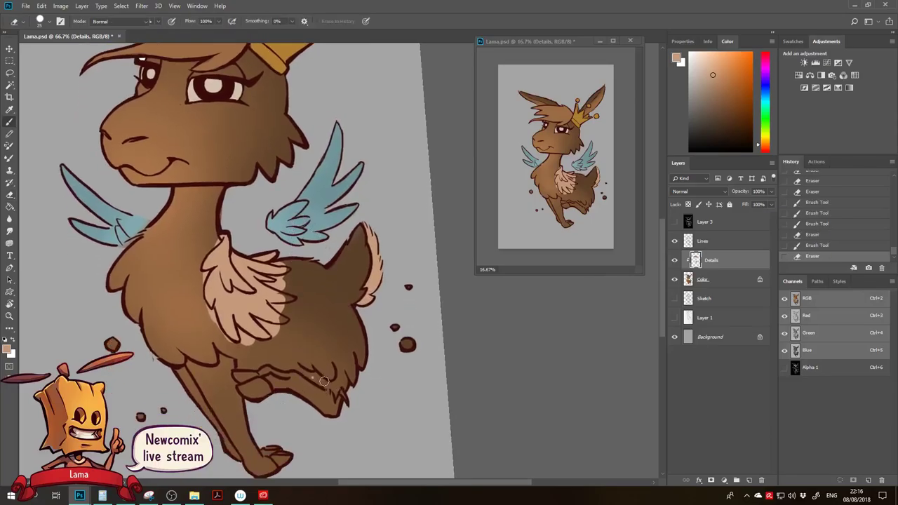
{"action": "left_click_drag", "start_coordinate": [317, 384], "coordinate": [334, 387]}
{"action": "key", "text": "b"}
{"action": "left_click_drag", "start_coordinate": [261, 403], "coordinate": [275, 395]}
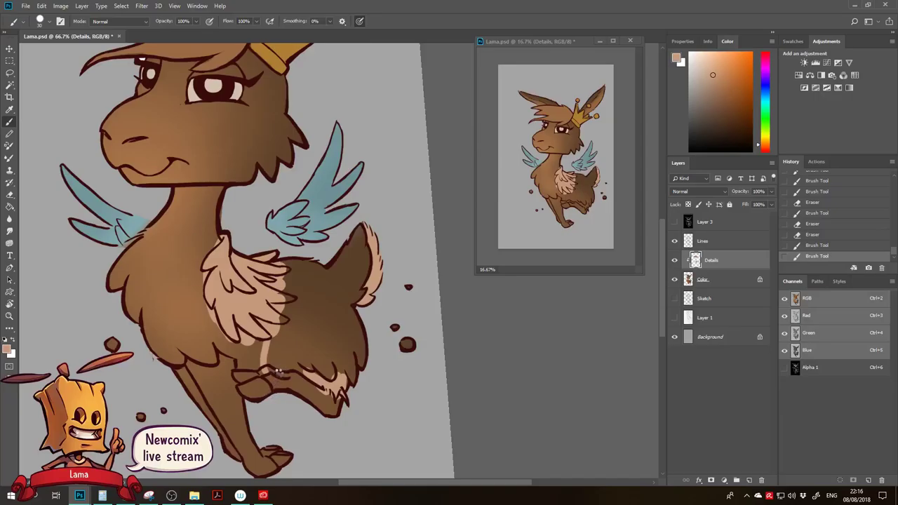
{"action": "key", "text": "ctrl+z"}
Extend the beige along the narrow belly fringe above the bent hind leg and erase the spill around its outline.
{"action": "key", "text": "z"}
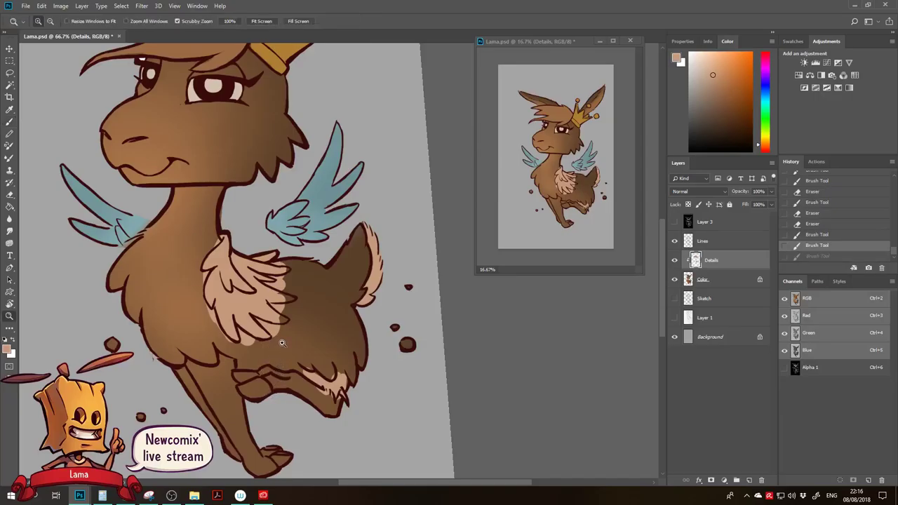
{"action": "left_click", "coordinate": [282, 341]}
{"action": "key", "text": "b"}
{"action": "left_click_drag", "start_coordinate": [328, 310], "coordinate": [343, 347]}
{"action": "key", "text": "e"}
{"action": "left_click_drag", "start_coordinate": [296, 304], "coordinate": [300, 309]}
{"action": "mouse_move", "coordinate": [316, 308]}
{"action": "left_mouse_down"}
{"action": "mouse_move", "coordinate": [328, 324]}
{"action": "mouse_move", "coordinate": [249, 309]}
{"action": "left_mouse_up"}
{"action": "key", "text": "b"}
{"action": "key", "text": "e"}
{"action": "left_click_drag", "start_coordinate": [313, 314], "coordinate": [314, 316]}
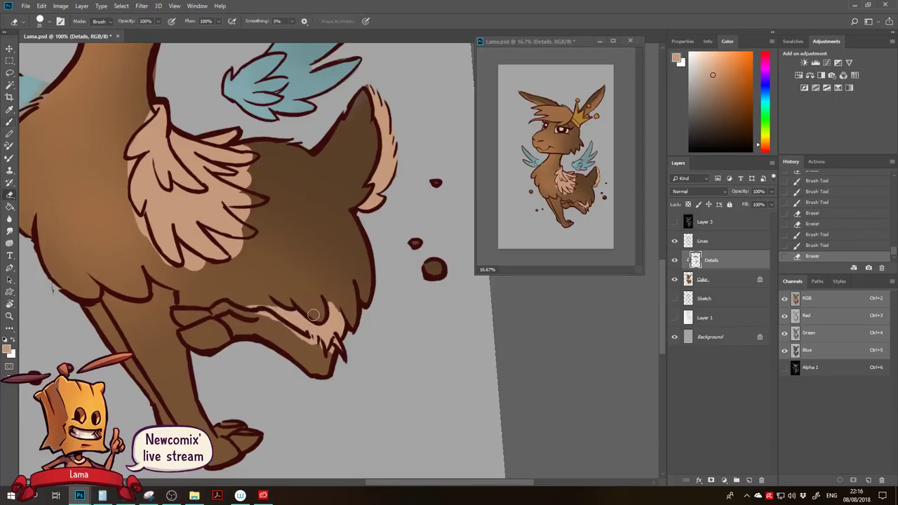
{"action": "mouse_move", "coordinate": [260, 298]}
{"action": "left_mouse_down"}
{"action": "mouse_move", "coordinate": [292, 293]}
{"action": "mouse_move", "coordinate": [315, 349]}
{"action": "mouse_move", "coordinate": [263, 323]}
{"action": "mouse_move", "coordinate": [277, 328]}
{"action": "mouse_move", "coordinate": [263, 314]}
{"action": "mouse_move", "coordinate": [323, 360]}
{"action": "left_mouse_up"}
{"action": "left_click_drag", "start_coordinate": [297, 317], "coordinate": [310, 384]}
{"action": "left_click_drag", "start_coordinate": [232, 275], "coordinate": [181, 225]}
Paint beige up into the rump's lower fur tufts, switching to the KNKL CHALK brush to roughen the colour.
{"action": "key", "text": "b"}
{"action": "mouse_move", "coordinate": [298, 326]}
{"action": "left_mouse_down"}
{"action": "mouse_move", "coordinate": [312, 319]}
{"action": "mouse_move", "coordinate": [307, 329]}
{"action": "mouse_move", "coordinate": [324, 298]}
{"action": "mouse_move", "coordinate": [309, 281]}
{"action": "left_mouse_up"}
{"action": "mouse_move", "coordinate": [277, 309]}
{"action": "left_mouse_down"}
{"action": "mouse_move", "coordinate": [266, 322]}
{"action": "mouse_move", "coordinate": [256, 301]}
{"action": "left_mouse_up"}
{"action": "left_click_drag", "start_coordinate": [308, 316], "coordinate": [333, 322]}
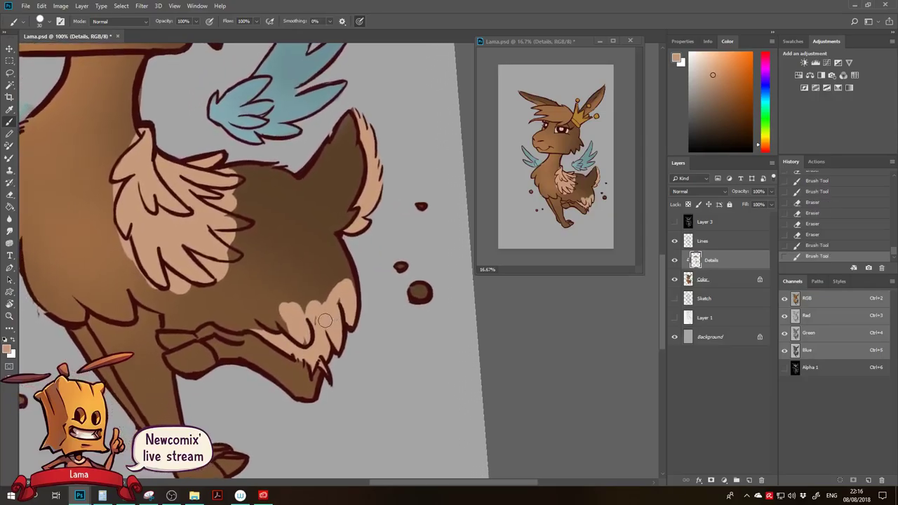
{"action": "right_click", "coordinate": [327, 318]}
{"action": "left_click", "coordinate": [526, 273]}
{"action": "double_click", "coordinate": [526, 272]}
{"action": "mouse_move", "coordinate": [287, 291]}
{"action": "left_mouse_down"}
{"action": "mouse_move", "coordinate": [275, 329]}
{"action": "mouse_move", "coordinate": [247, 324]}
{"action": "mouse_move", "coordinate": [268, 322]}
{"action": "mouse_move", "coordinate": [293, 304]}
{"action": "mouse_move", "coordinate": [286, 297]}
{"action": "mouse_move", "coordinate": [333, 306]}
{"action": "mouse_move", "coordinate": [347, 265]}
{"action": "left_mouse_up"}
Soften the rump's beige into the brown fur with the eraser set to the KNKL CHALK tip.
{"action": "key", "text": "e"}
{"action": "right_click", "coordinate": [288, 279]}
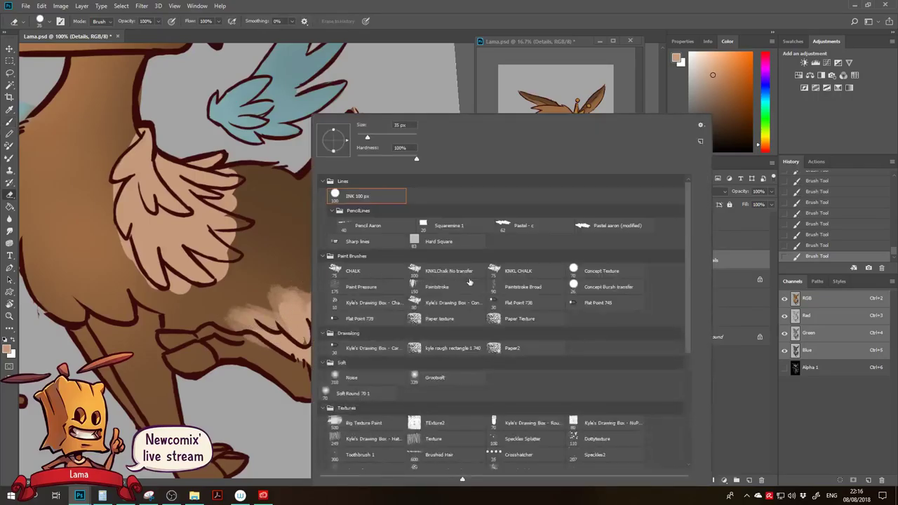
{"action": "left_click", "coordinate": [531, 272]}
{"action": "mouse_move", "coordinate": [273, 283]}
{"action": "left_mouse_down"}
{"action": "mouse_move", "coordinate": [286, 315]}
{"action": "mouse_move", "coordinate": [318, 347]}
{"action": "left_mouse_up"}
{"action": "left_click_drag", "start_coordinate": [308, 258], "coordinate": [320, 294]}
{"action": "mouse_move", "coordinate": [309, 251]}
{"action": "left_mouse_down"}
{"action": "mouse_move", "coordinate": [324, 295]}
{"action": "mouse_move", "coordinate": [315, 319]}
{"action": "left_mouse_up"}
{"action": "mouse_move", "coordinate": [305, 309]}
{"action": "left_mouse_down"}
{"action": "mouse_move", "coordinate": [281, 322]}
{"action": "mouse_move", "coordinate": [247, 321]}
{"action": "mouse_move", "coordinate": [284, 335]}
{"action": "left_mouse_up"}
{"action": "mouse_move", "coordinate": [291, 289]}
{"action": "left_mouse_down"}
{"action": "mouse_move", "coordinate": [286, 302]}
{"action": "mouse_move", "coordinate": [296, 300]}
{"action": "left_mouse_up"}
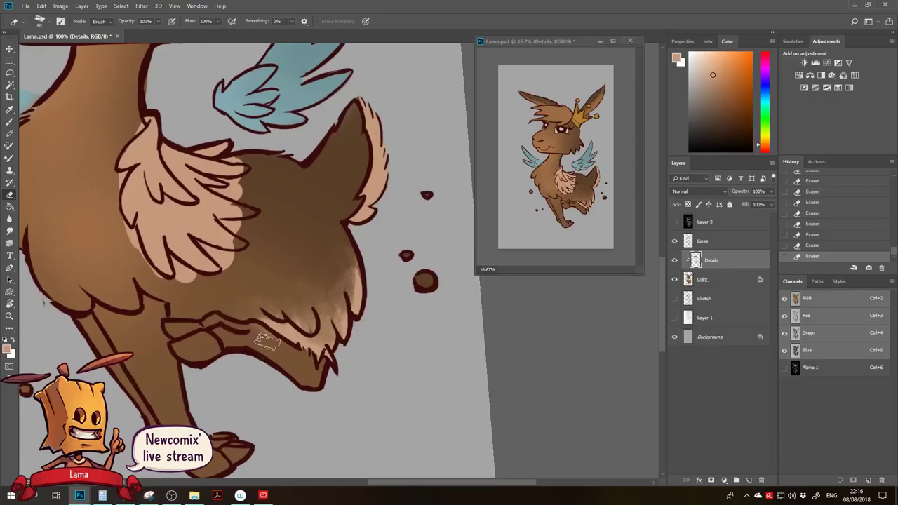
Brush chalky beige over the chest fur, from the lower tufts up along its outer edge, on the Details layer.
{"action": "key", "text": "r"}
{"action": "left_click_drag", "start_coordinate": [270, 343], "coordinate": [156, 251]}
{"action": "key", "text": "b"}
{"action": "left_click_drag", "start_coordinate": [70, 231], "coordinate": [98, 295]}
{"action": "mouse_move", "coordinate": [81, 252]}
{"action": "left_mouse_down"}
{"action": "mouse_move", "coordinate": [116, 294]}
{"action": "mouse_move", "coordinate": [119, 287]}
{"action": "left_mouse_up"}
{"action": "mouse_move", "coordinate": [123, 291]}
{"action": "left_mouse_down"}
{"action": "mouse_move", "coordinate": [140, 298]}
{"action": "mouse_move", "coordinate": [127, 270]}
{"action": "left_mouse_up"}
{"action": "left_click_drag", "start_coordinate": [144, 298], "coordinate": [121, 270]}
{"action": "mouse_move", "coordinate": [70, 230]}
{"action": "left_mouse_down"}
{"action": "mouse_move", "coordinate": [61, 190]}
{"action": "mouse_move", "coordinate": [59, 207]}
{"action": "left_mouse_up"}
{"action": "mouse_move", "coordinate": [42, 158]}
{"action": "left_mouse_down"}
{"action": "mouse_move", "coordinate": [99, 116]}
{"action": "mouse_move", "coordinate": [54, 157]}
{"action": "left_mouse_up"}
{"action": "mouse_move", "coordinate": [81, 240]}
{"action": "left_mouse_down"}
{"action": "mouse_move", "coordinate": [74, 188]}
{"action": "mouse_move", "coordinate": [86, 265]}
{"action": "left_mouse_up"}
{"action": "left_click_drag", "start_coordinate": [104, 160], "coordinate": [98, 283]}
{"action": "mouse_move", "coordinate": [101, 217]}
{"action": "left_mouse_down"}
{"action": "mouse_move", "coordinate": [109, 272]}
{"action": "mouse_move", "coordinate": [147, 256]}
{"action": "left_mouse_up"}
{"action": "left_click_drag", "start_coordinate": [134, 217], "coordinate": [151, 266]}
Fade the upper part of the chest's beige into the brown with the chalk eraser.
{"action": "key", "text": "e"}
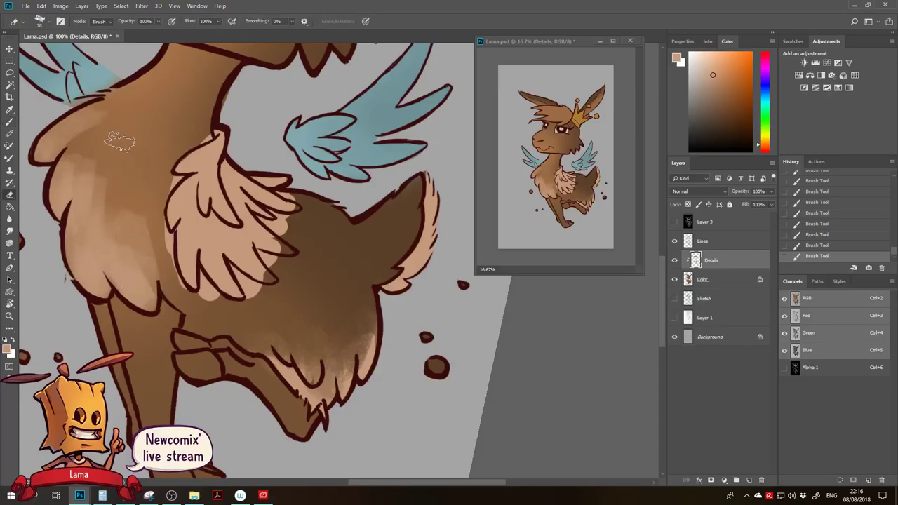
{"action": "left_click_drag", "start_coordinate": [83, 181], "coordinate": [83, 150]}
{"action": "left_click_drag", "start_coordinate": [85, 143], "coordinate": [91, 121]}
{"action": "left_click_drag", "start_coordinate": [82, 162], "coordinate": [81, 189]}
{"action": "mouse_move", "coordinate": [95, 184]}
{"action": "left_mouse_down"}
{"action": "mouse_move", "coordinate": [97, 218]}
{"action": "mouse_move", "coordinate": [110, 210]}
{"action": "left_mouse_up"}
{"action": "left_click_drag", "start_coordinate": [98, 209], "coordinate": [115, 218]}
{"action": "left_click_drag", "start_coordinate": [91, 179], "coordinate": [84, 245]}
{"action": "mouse_move", "coordinate": [116, 223]}
{"action": "left_mouse_down"}
{"action": "mouse_move", "coordinate": [121, 254]}
{"action": "mouse_move", "coordinate": [144, 291]}
{"action": "left_mouse_up"}
{"action": "left_click_drag", "start_coordinate": [182, 256], "coordinate": [158, 273]}
Reduce the chalk eraser's size and clear the beige spilling outside the folded wing's front edge, touching up the feathers.
{"action": "key", "text": "bracketleft"}
{"action": "key", "text": "bracketleft"}
{"action": "key", "text": "bracketleft"}
{"action": "key", "text": "bracketleft"}
{"action": "key", "text": "bracketleft"}
{"action": "key", "text": "bracketleft"}
{"action": "mouse_move", "coordinate": [159, 196]}
{"action": "left_mouse_down"}
{"action": "mouse_move", "coordinate": [144, 211]}
{"action": "mouse_move", "coordinate": [167, 204]}
{"action": "left_mouse_up"}
{"action": "key", "text": "b"}
{"action": "mouse_move", "coordinate": [166, 209]}
{"action": "left_mouse_down"}
{"action": "mouse_move", "coordinate": [172, 202]}
{"action": "mouse_move", "coordinate": [146, 202]}
{"action": "left_mouse_up"}
{"action": "key", "text": "e"}
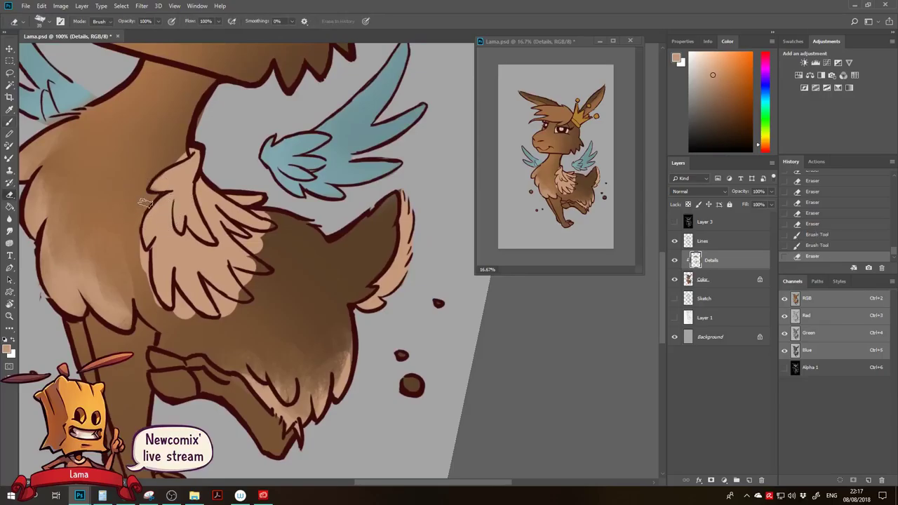
{"action": "left_click_drag", "start_coordinate": [180, 149], "coordinate": [169, 160]}
{"action": "left_click_drag", "start_coordinate": [178, 157], "coordinate": [166, 161]}
{"action": "left_click_drag", "start_coordinate": [136, 257], "coordinate": [149, 288]}
{"action": "left_click_drag", "start_coordinate": [133, 241], "coordinate": [144, 253]}
{"action": "left_click_drag", "start_coordinate": [152, 294], "coordinate": [165, 313]}
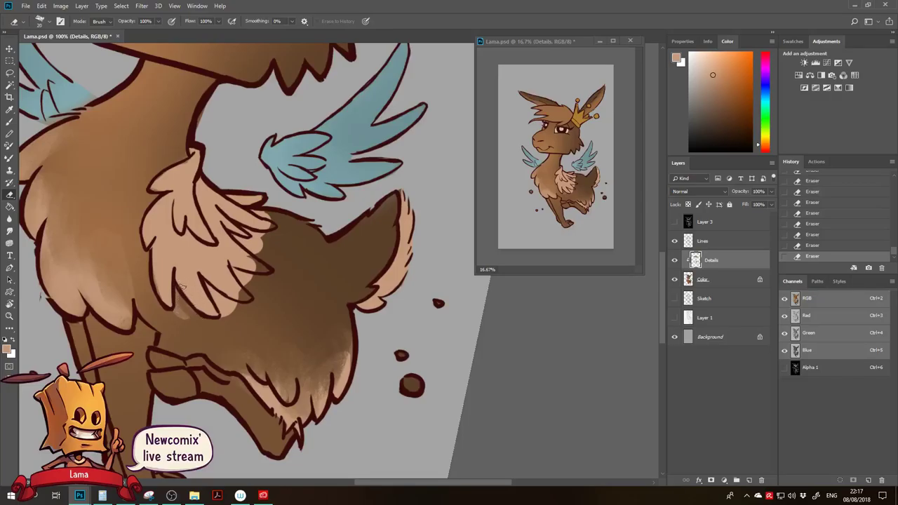
{"action": "left_click_drag", "start_coordinate": [178, 311], "coordinate": [161, 299]}
Set the eraser to the INK 100 px preset at 20 px and trim the folded wing's feather edges, refilling tips with beige.
{"action": "right_click", "coordinate": [250, 281]}
{"action": "left_click", "coordinate": [313, 197]}
{"action": "left_click", "coordinate": [313, 135]}
{"action": "left_click", "coordinate": [174, 312]}
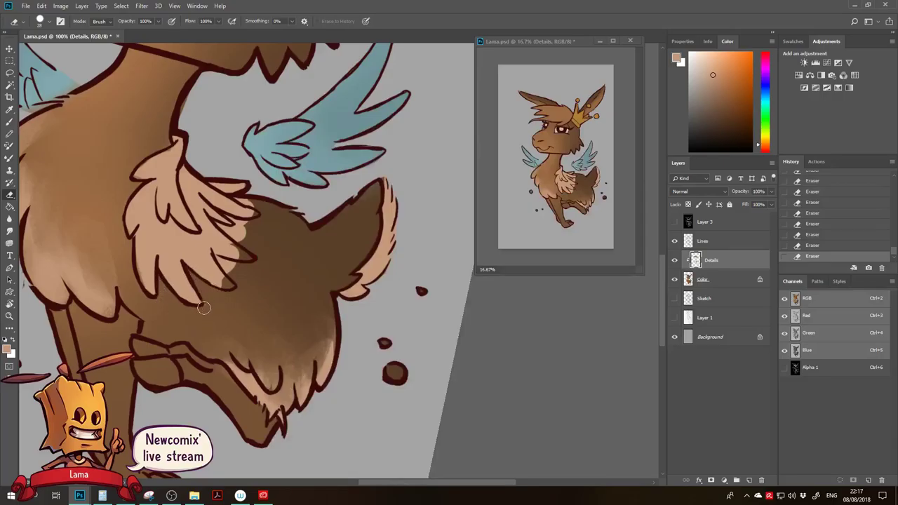
{"action": "key", "text": "b"}
{"action": "left_click_drag", "start_coordinate": [217, 279], "coordinate": [227, 284]}
{"action": "mouse_move", "coordinate": [218, 279]}
{"action": "left_mouse_down"}
{"action": "mouse_move", "coordinate": [229, 285]}
{"action": "mouse_move", "coordinate": [245, 274]}
{"action": "mouse_move", "coordinate": [239, 272]}
{"action": "mouse_move", "coordinate": [243, 282]}
{"action": "left_mouse_up"}
{"action": "key", "text": "e"}
{"action": "mouse_move", "coordinate": [236, 286]}
{"action": "left_mouse_down"}
{"action": "mouse_move", "coordinate": [256, 262]}
{"action": "mouse_move", "coordinate": [245, 256]}
{"action": "left_mouse_up"}
{"action": "key", "text": "b"}
{"action": "mouse_move", "coordinate": [233, 252]}
{"action": "left_mouse_down"}
{"action": "mouse_move", "coordinate": [246, 257]}
{"action": "mouse_move", "coordinate": [233, 234]}
{"action": "mouse_move", "coordinate": [243, 232]}
{"action": "mouse_move", "coordinate": [239, 224]}
{"action": "left_mouse_up"}
{"action": "key", "text": "e"}
{"action": "mouse_move", "coordinate": [236, 266]}
{"action": "left_mouse_down"}
{"action": "mouse_move", "coordinate": [251, 241]}
{"action": "mouse_move", "coordinate": [258, 253]}
{"action": "left_mouse_up"}
{"action": "key", "text": "b"}
{"action": "left_click_drag", "start_coordinate": [242, 209], "coordinate": [261, 217]}
{"action": "key", "text": "e"}
Lighten the sampled neck brown and paint the legs with the chalk brush on the Details layer, erasing the excess.
{"action": "key", "text": "z"}
{"action": "left_click", "coordinate": [231, 304], "text": "alt"}
{"action": "mouse_move", "coordinate": [209, 330]}
{"action": "left_mouse_down"}
{"action": "mouse_move", "coordinate": [191, 276]}
{"action": "mouse_move", "coordinate": [183, 291]}
{"action": "left_mouse_up"}
{"action": "key", "text": "b"}
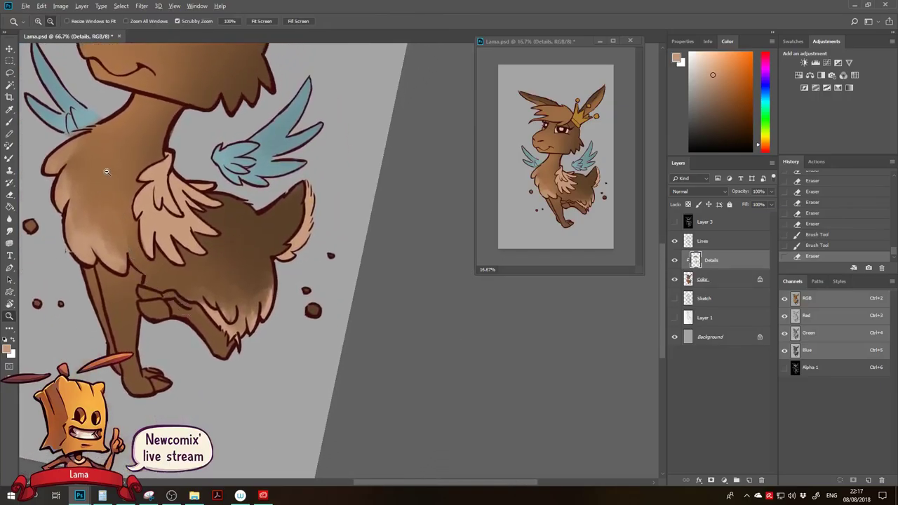
{"action": "left_click", "coordinate": [140, 101], "text": "alt"}
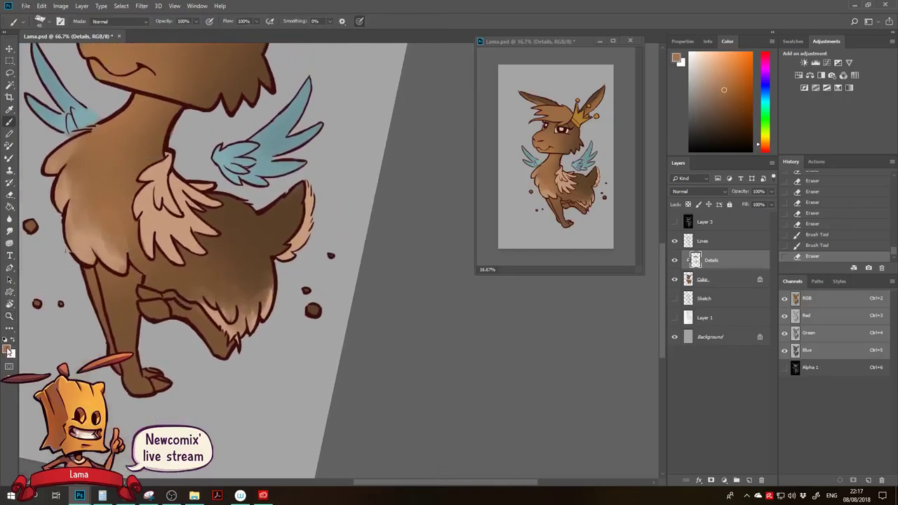
{"action": "left_click", "coordinate": [7, 349]}
{"action": "left_click", "coordinate": [257, 322]}
{"action": "key", "text": "bracketright"}
{"action": "mouse_move", "coordinate": [112, 300]}
{"action": "left_mouse_down"}
{"action": "mouse_move", "coordinate": [126, 367]}
{"action": "mouse_move", "coordinate": [91, 277]}
{"action": "mouse_move", "coordinate": [119, 291]}
{"action": "mouse_move", "coordinate": [109, 282]}
{"action": "mouse_move", "coordinate": [114, 318]}
{"action": "left_mouse_up"}
{"action": "mouse_move", "coordinate": [130, 276]}
{"action": "left_mouse_down"}
{"action": "mouse_move", "coordinate": [131, 388]}
{"action": "mouse_move", "coordinate": [160, 387]}
{"action": "mouse_move", "coordinate": [153, 379]}
{"action": "left_mouse_up"}
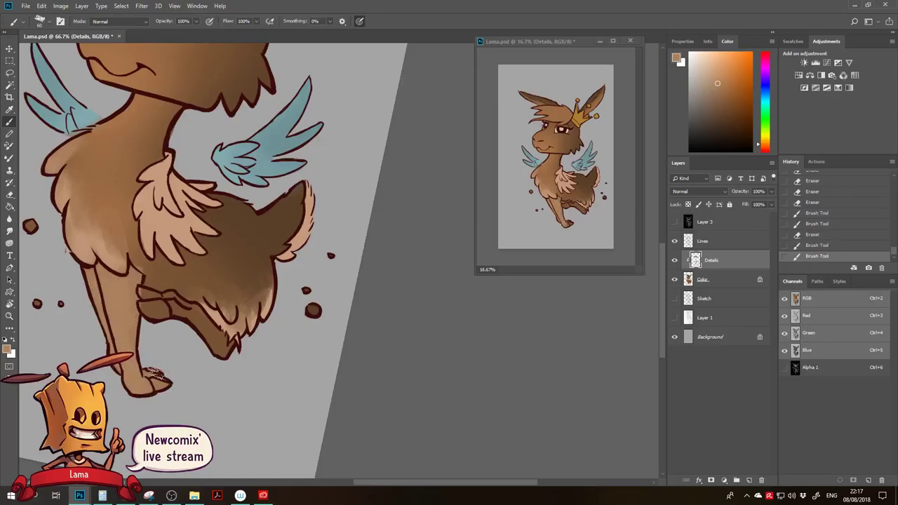
{"action": "left_click_drag", "start_coordinate": [103, 301], "coordinate": [98, 290]}
{"action": "mouse_move", "coordinate": [178, 320]}
{"action": "left_mouse_down"}
{"action": "mouse_move", "coordinate": [150, 310]}
{"action": "mouse_move", "coordinate": [149, 299]}
{"action": "mouse_move", "coordinate": [173, 304]}
{"action": "mouse_move", "coordinate": [162, 300]}
{"action": "mouse_move", "coordinate": [194, 324]}
{"action": "mouse_move", "coordinate": [197, 314]}
{"action": "mouse_move", "coordinate": [225, 347]}
{"action": "mouse_move", "coordinate": [197, 312]}
{"action": "mouse_move", "coordinate": [158, 308]}
{"action": "mouse_move", "coordinate": [140, 270]}
{"action": "mouse_move", "coordinate": [164, 273]}
{"action": "mouse_move", "coordinate": [173, 400]}
{"action": "mouse_move", "coordinate": [163, 416]}
{"action": "left_mouse_up"}
{"action": "key", "text": "e"}
Paint light brown chalk strokes along the lower edge of the ear behind the crown.
{"action": "key", "text": "z"}
{"action": "left_click_drag", "start_coordinate": [173, 291], "coordinate": [155, 361]}
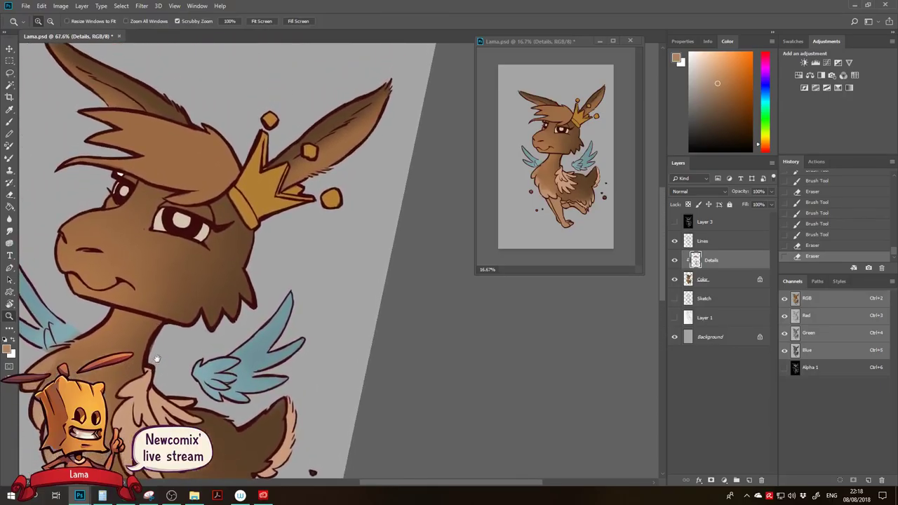
{"action": "left_click_drag", "start_coordinate": [142, 323], "coordinate": [139, 333]}
{"action": "key", "text": "b"}
{"action": "right_click", "coordinate": [349, 210]}
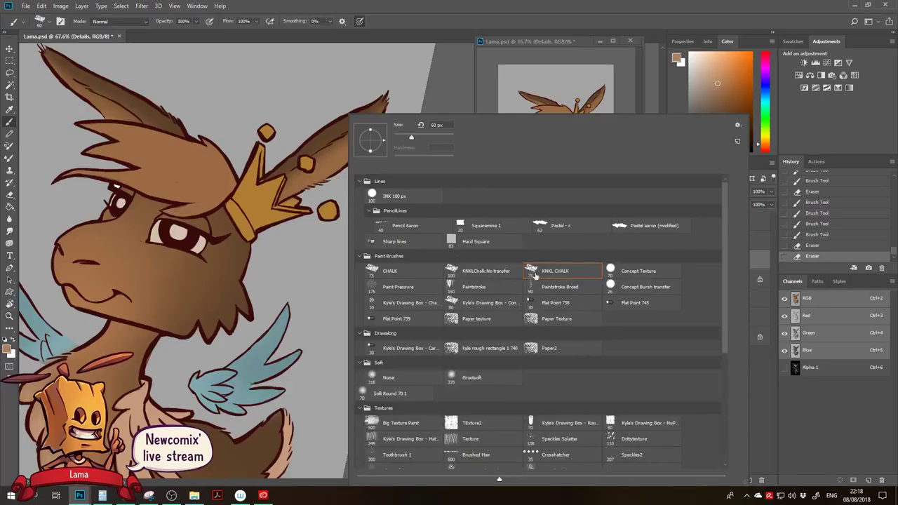
{"action": "left_click_drag", "start_coordinate": [330, 181], "coordinate": [289, 198]}
{"action": "left_click_drag", "start_coordinate": [335, 169], "coordinate": [318, 179]}
{"action": "mouse_move", "coordinate": [373, 123]}
{"action": "left_mouse_down"}
{"action": "mouse_move", "coordinate": [355, 157]}
{"action": "mouse_move", "coordinate": [373, 108]}
{"action": "mouse_move", "coordinate": [344, 162]}
{"action": "mouse_move", "coordinate": [384, 119]}
{"action": "mouse_move", "coordinate": [361, 144]}
{"action": "left_mouse_up"}
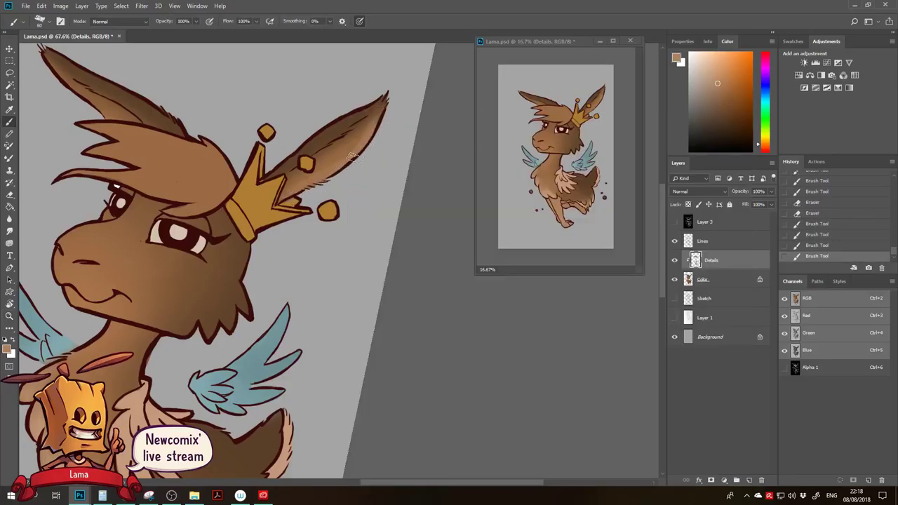
{"action": "mouse_move", "coordinate": [321, 187]}
{"action": "left_mouse_down"}
{"action": "mouse_move", "coordinate": [303, 183]}
{"action": "mouse_move", "coordinate": [331, 166]}
{"action": "left_mouse_up"}
{"action": "left_click_drag", "start_coordinate": [369, 131], "coordinate": [349, 148]}
{"action": "left_click_drag", "start_coordinate": [278, 149], "coordinate": [307, 200]}
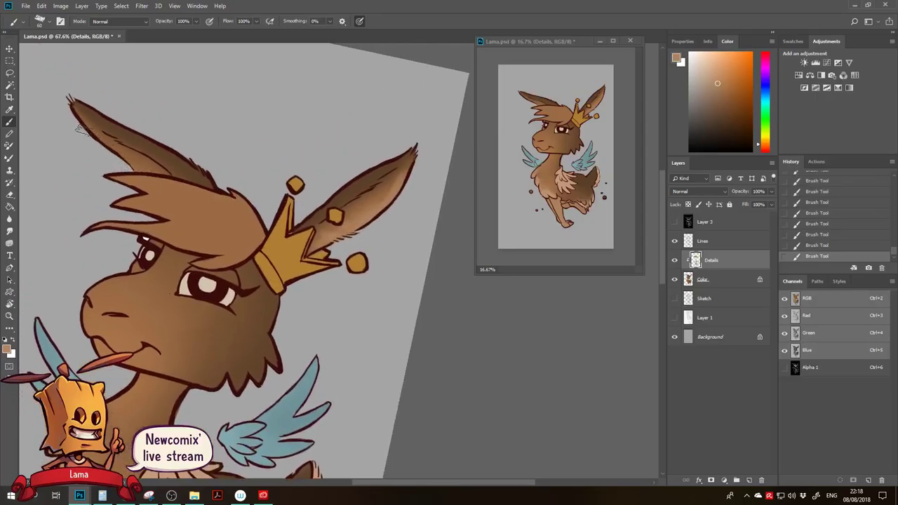
Paint the far ear's lower edge light brown and soften it with the KNKL CHALK eraser.
{"action": "left_click_drag", "start_coordinate": [83, 115], "coordinate": [107, 140]}
{"action": "key", "text": "ctrl+z"}
{"action": "key", "text": "ctrl+shift+z"}
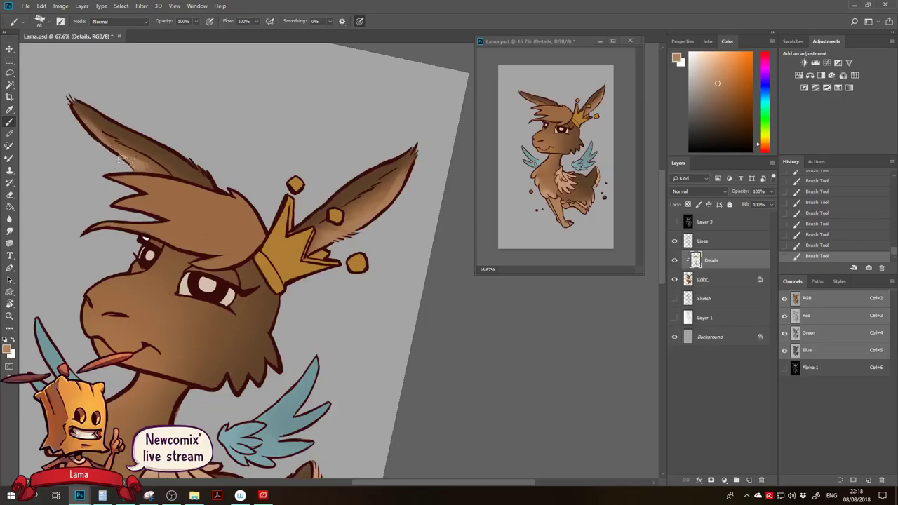
{"action": "key", "text": "e"}
{"action": "left_click", "coordinate": [147, 161]}
{"action": "right_click", "coordinate": [173, 114]}
{"action": "left_click", "coordinate": [384, 277]}
{"action": "mouse_move", "coordinate": [139, 149]}
{"action": "left_mouse_down"}
{"action": "mouse_move", "coordinate": [148, 152]}
{"action": "mouse_move", "coordinate": [146, 167]}
{"action": "mouse_move", "coordinate": [138, 161]}
{"action": "left_mouse_up"}
{"action": "left_click_drag", "start_coordinate": [112, 135], "coordinate": [98, 129]}
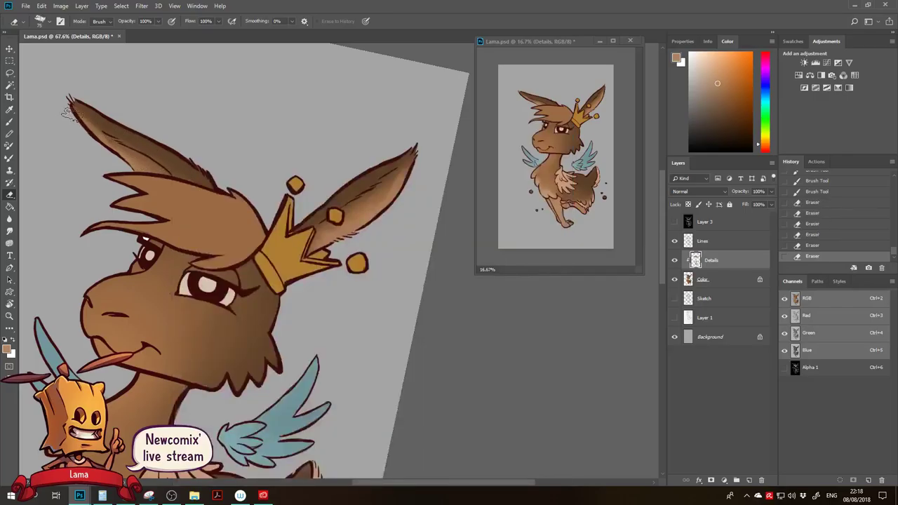
Darken the foreground colour to a deep brown and fill the raised hoof on the Details layer.
{"action": "key", "text": "z"}
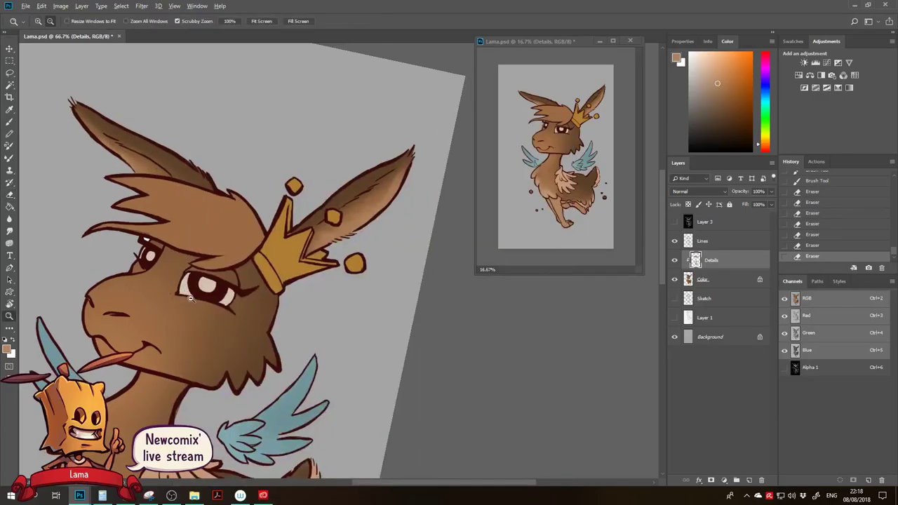
{"action": "left_click", "coordinate": [195, 302], "text": "alt"}
{"action": "scroll", "coordinate": [195, 302], "scroll_direction": "down", "scroll_amount": 3}
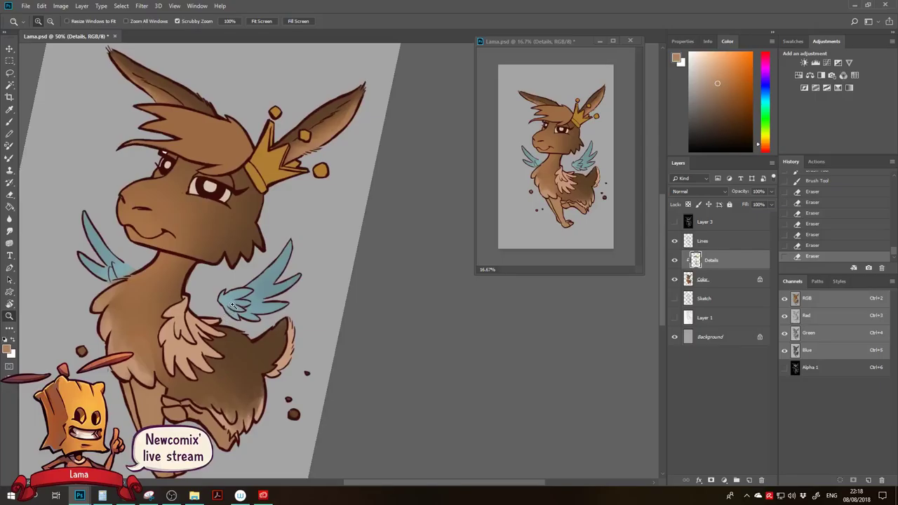
{"action": "scroll", "coordinate": [273, 314], "scroll_direction": "down", "scroll_amount": 2}
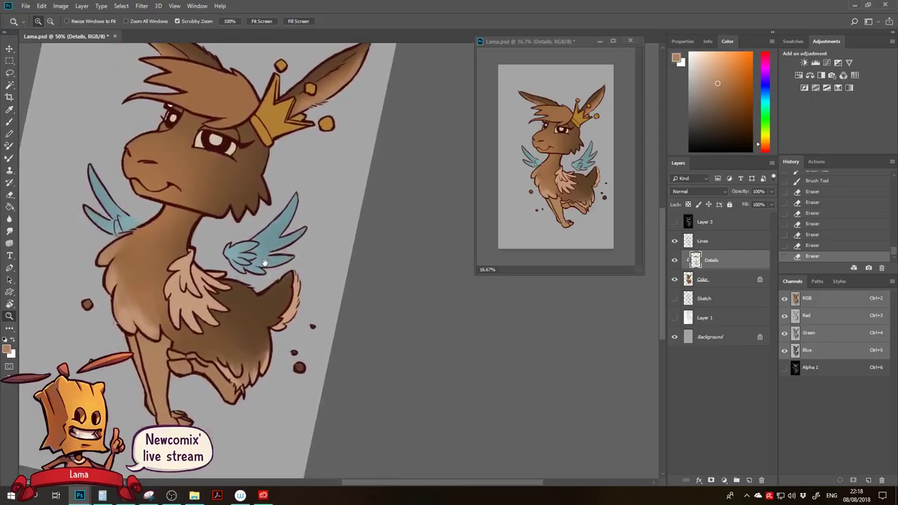
{"action": "left_click_drag", "start_coordinate": [264, 263], "coordinate": [275, 230]}
{"action": "left_click", "coordinate": [8, 348]}
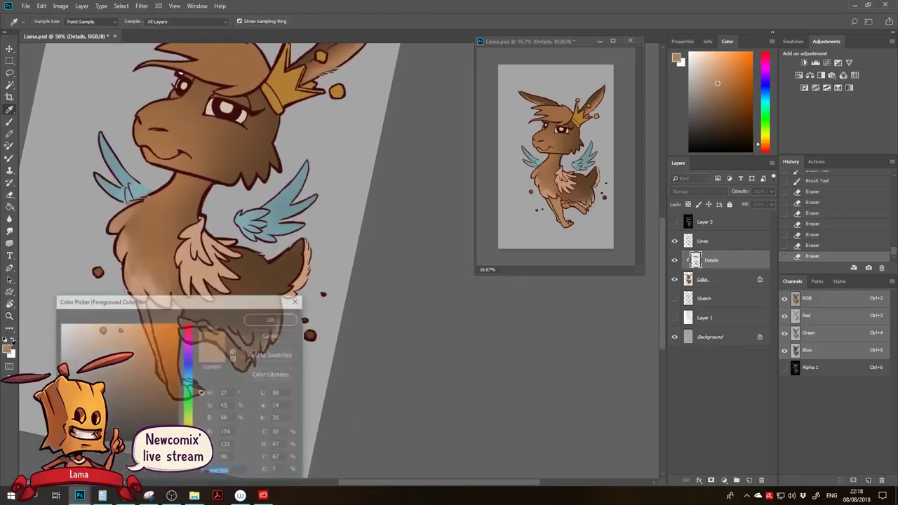
{"action": "left_click_drag", "start_coordinate": [125, 415], "coordinate": [101, 411]}
{"action": "left_click", "coordinate": [271, 320]}
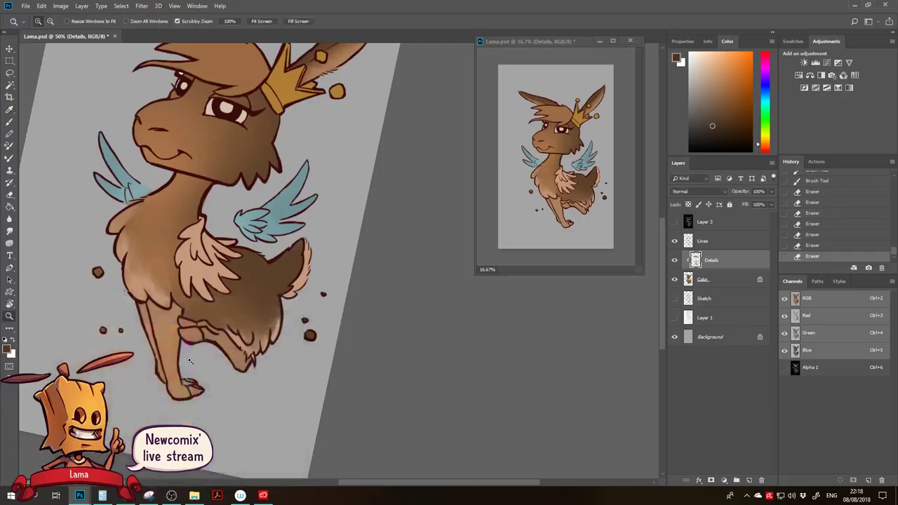
{"action": "key", "text": "b"}
{"action": "left_click_drag", "start_coordinate": [186, 334], "coordinate": [189, 340]}
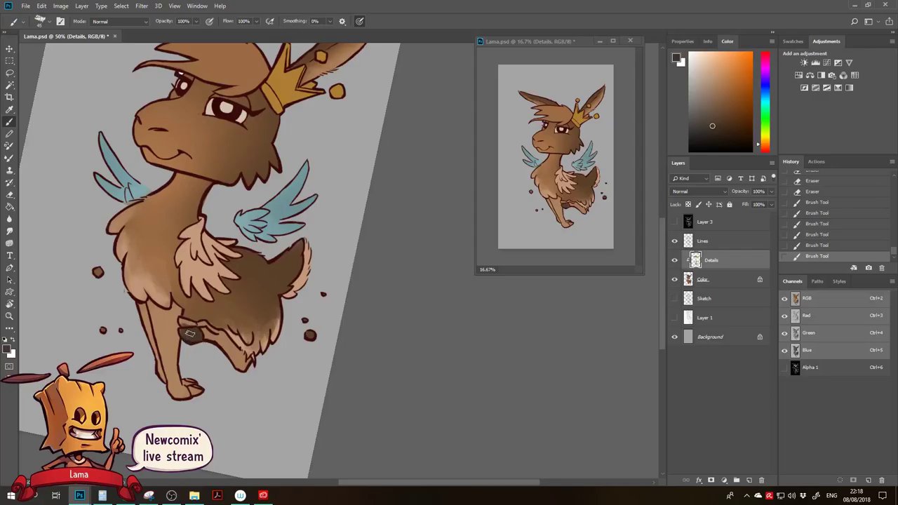
Pick a dark blue-grey and paint the raised hoof and the standing foot's hoof on the Details layer.
{"action": "left_click", "coordinate": [9, 348]}
{"action": "left_click", "coordinate": [187, 371]}
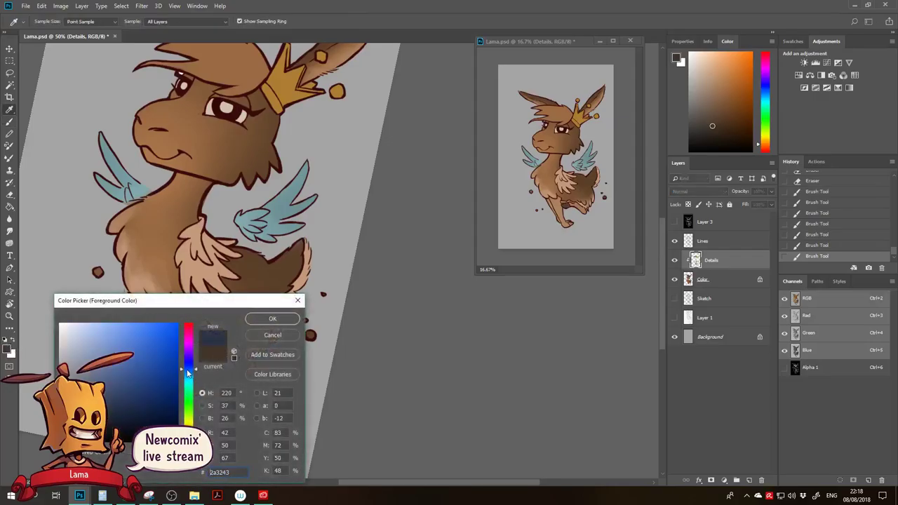
{"action": "left_click_drag", "start_coordinate": [110, 395], "coordinate": [81, 408]}
{"action": "left_click", "coordinate": [272, 319]}
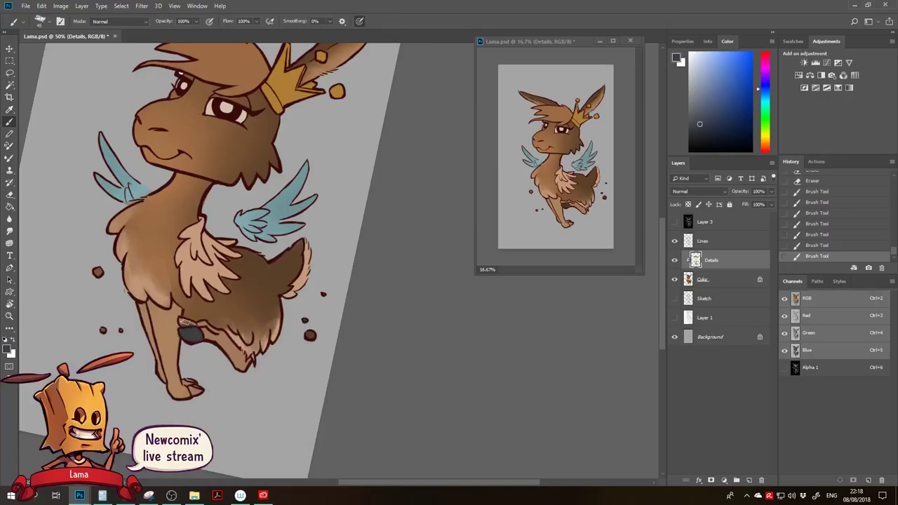
{"action": "left_click_drag", "start_coordinate": [190, 343], "coordinate": [197, 341]}
{"action": "key", "text": "z"}
{"action": "left_click", "coordinate": [238, 368], "text": "alt"}
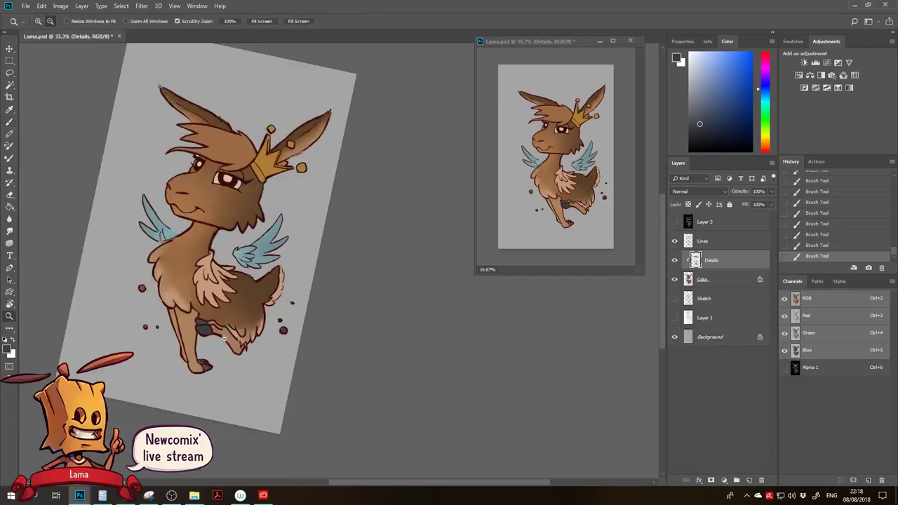
{"action": "left_click", "coordinate": [214, 360], "text": "alt"}
{"action": "left_click_drag", "start_coordinate": [252, 328], "coordinate": [251, 349]}
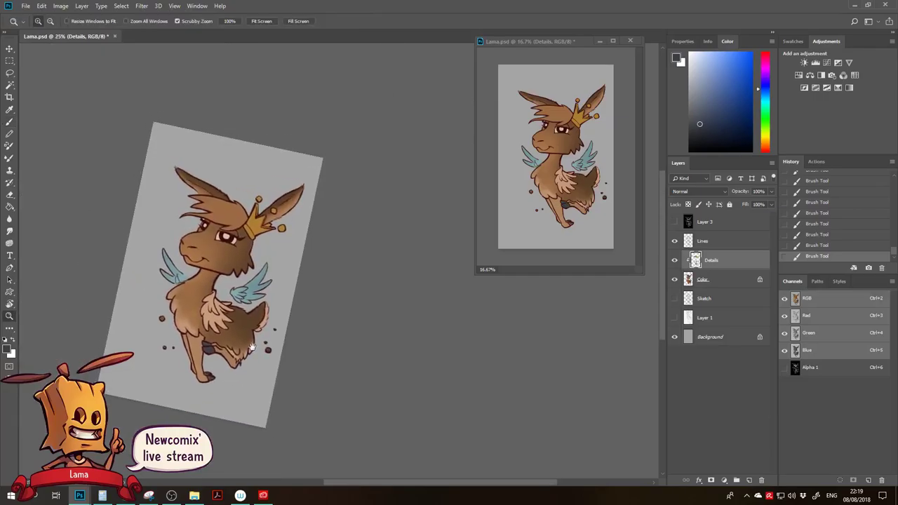
Add a new layer above Details, name it Shading and set its blending mode to Multiply.
{"action": "left_click", "coordinate": [749, 480]}
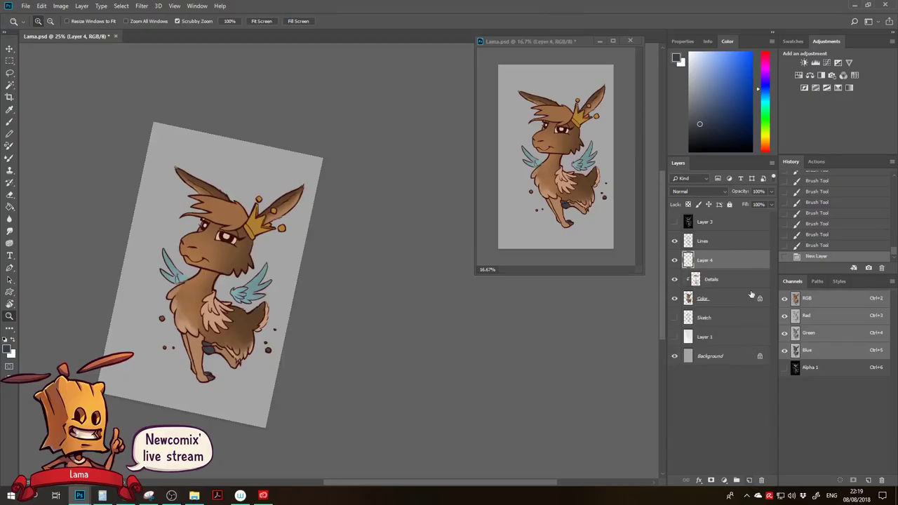
{"action": "double_click", "coordinate": [704, 266]}
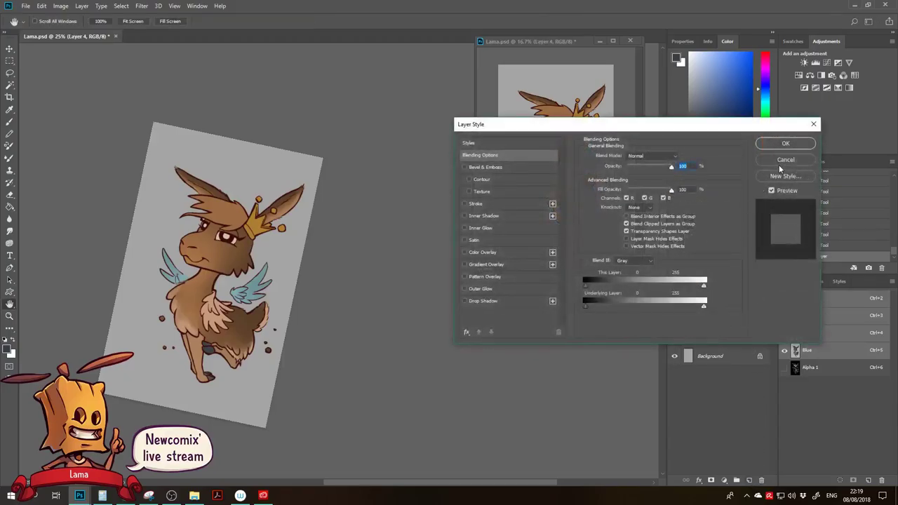
{"action": "left_click", "coordinate": [785, 160]}
{"action": "double_click", "coordinate": [714, 261]}
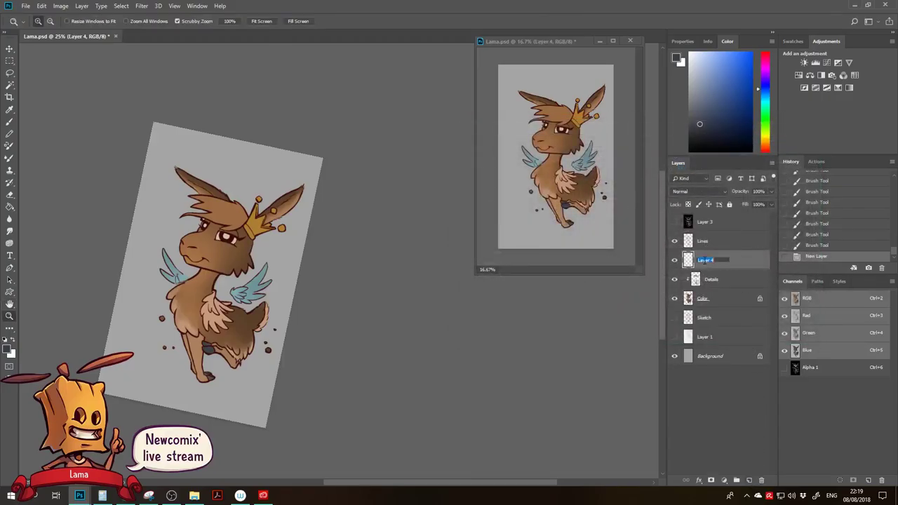
{"action": "key", "text": "Return"}
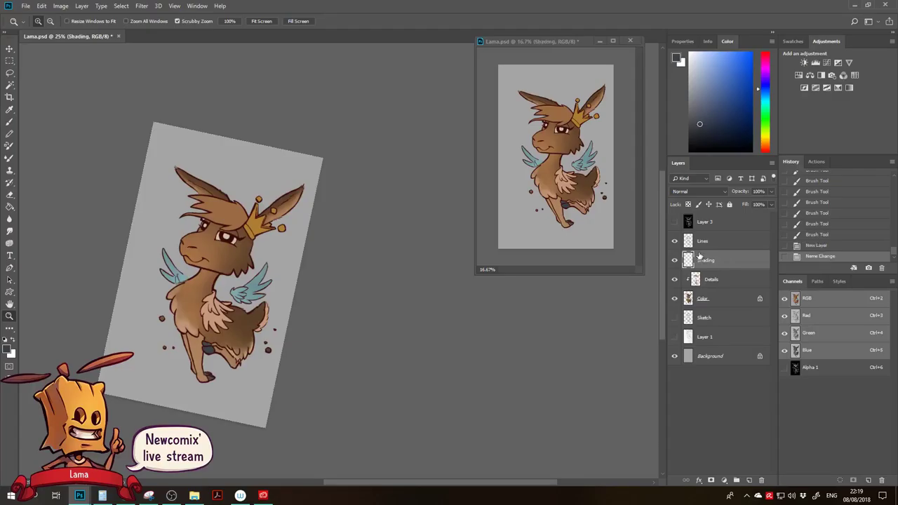
{"action": "left_click", "coordinate": [699, 191]}
{"action": "left_click", "coordinate": [692, 232]}
Set the foreground colour to grey-blue #757f95 and brush a first shadow on the neck beneath the chin.
{"action": "left_click", "coordinate": [366, 326]}
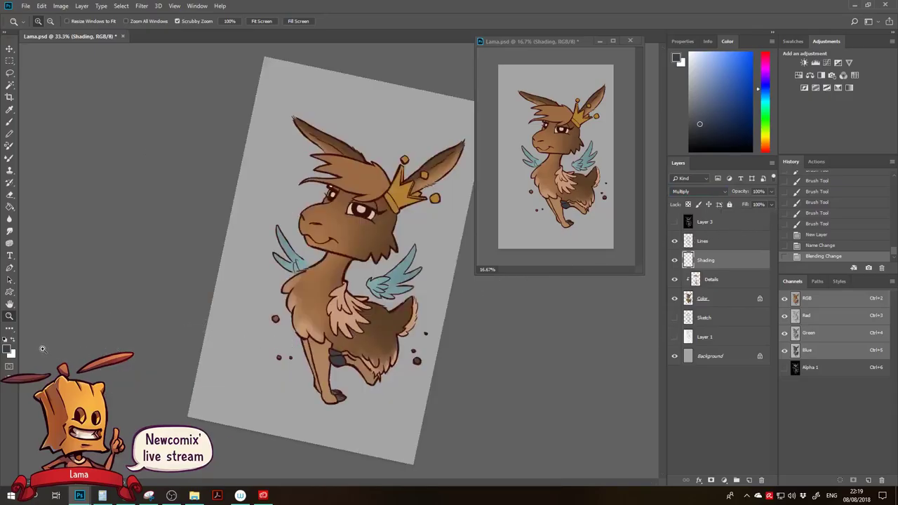
{"action": "left_click", "coordinate": [7, 350]}
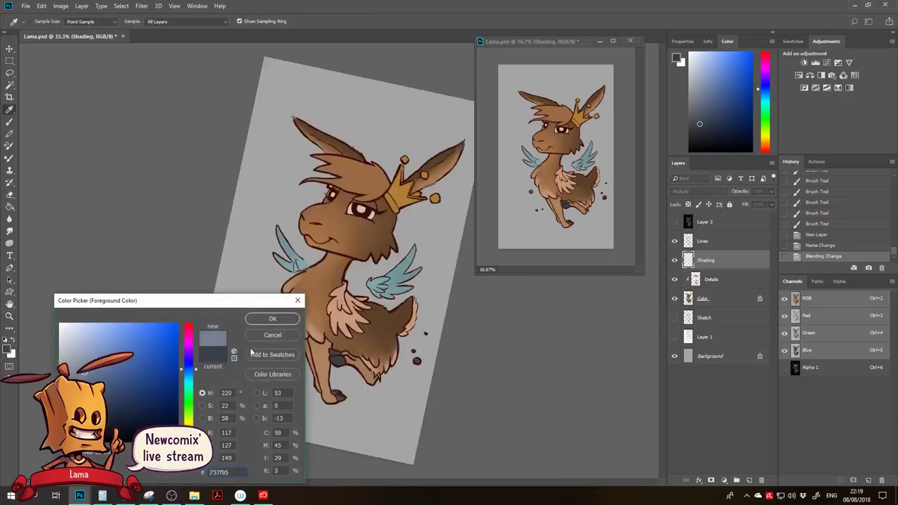
{"action": "left_click", "coordinate": [272, 318]}
{"action": "left_click", "coordinate": [361, 224]}
{"action": "left_click_drag", "start_coordinate": [384, 229], "coordinate": [189, 243]}
{"action": "key", "text": "b"}
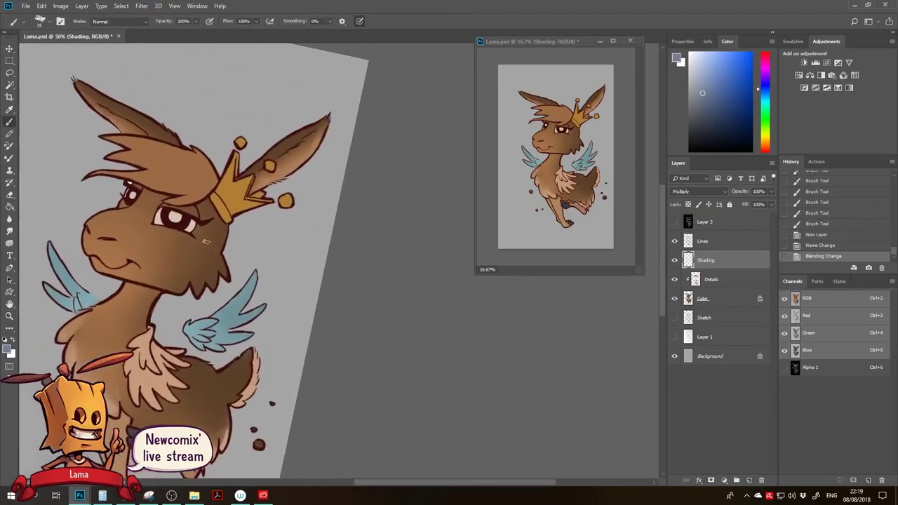
{"action": "mouse_move", "coordinate": [105, 301]}
{"action": "left_mouse_down"}
{"action": "mouse_move", "coordinate": [144, 294]}
{"action": "mouse_move", "coordinate": [120, 287]}
{"action": "mouse_move", "coordinate": [127, 295]}
{"action": "left_mouse_up"}
Flip the canvas horizontally and switch to the INK 100 px brush.
{"action": "key", "text": "ctrl+alt+s"}
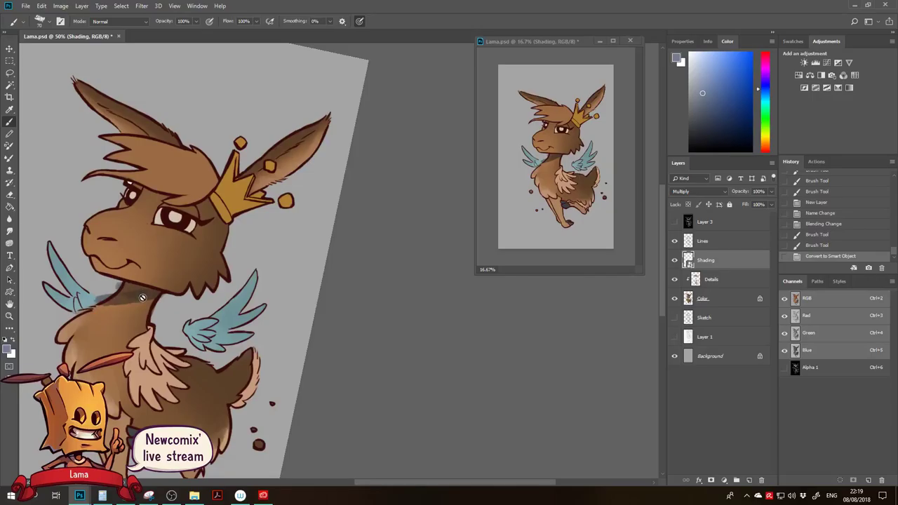
{"action": "key", "text": "ctrl+shift+h"}
{"action": "right_click", "coordinate": [164, 293]}
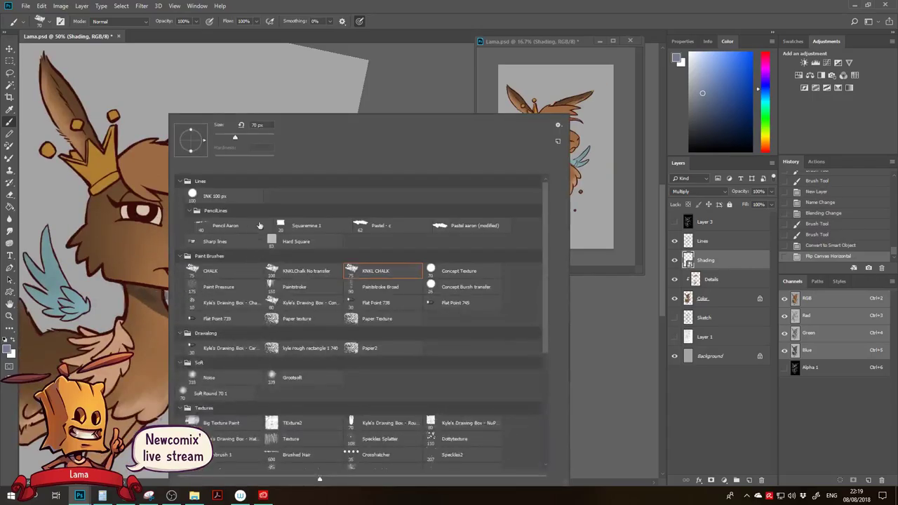
{"action": "left_click", "coordinate": [142, 303]}
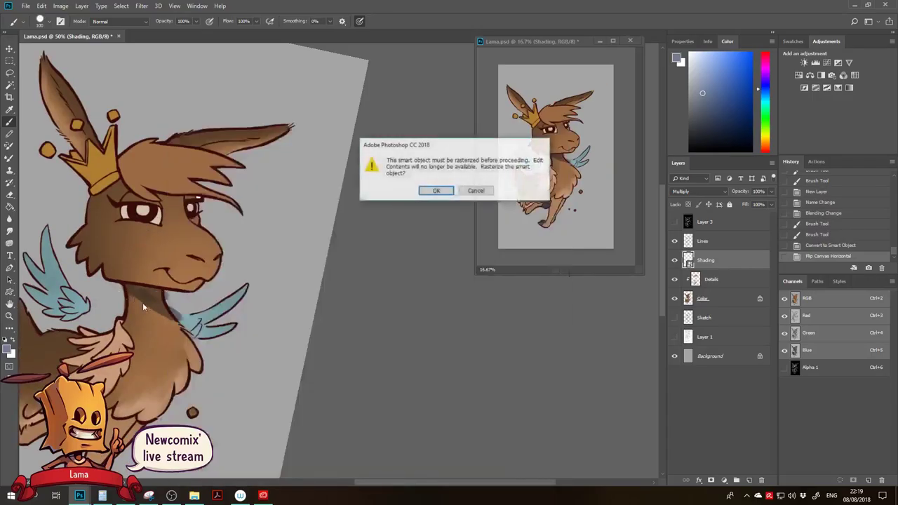
{"action": "left_click", "coordinate": [475, 189]}
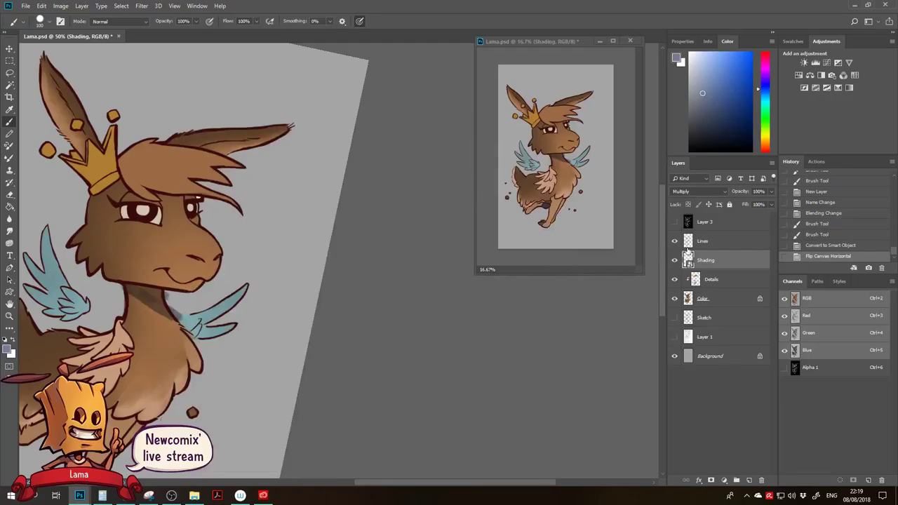
Rasterize and clip the Shading layer, and paint and soften the neck shadow beneath the chin.
{"action": "right_click", "coordinate": [720, 267]}
{"action": "left_click", "coordinate": [732, 257]}
{"action": "mouse_move", "coordinate": [132, 299]}
{"action": "left_mouse_down"}
{"action": "mouse_move", "coordinate": [168, 298]}
{"action": "mouse_move", "coordinate": [168, 314]}
{"action": "mouse_move", "coordinate": [153, 300]}
{"action": "mouse_move", "coordinate": [132, 304]}
{"action": "mouse_move", "coordinate": [182, 324]}
{"action": "left_mouse_up"}
{"action": "key", "text": "ctrl+alt+g"}
{"action": "key", "text": "e"}
{"action": "left_click_drag", "start_coordinate": [182, 324], "coordinate": [191, 285]}
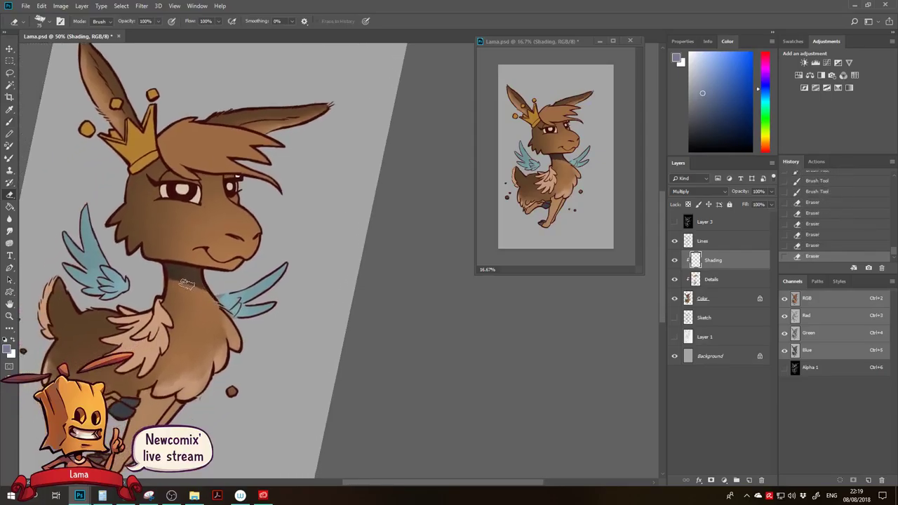
Paint the shadow cast by the fringe across the brow and the far eye.
{"action": "key", "text": "z"}
{"action": "left_click", "coordinate": [177, 244]}
{"action": "left_click_drag", "start_coordinate": [162, 251], "coordinate": [117, 297]}
{"action": "key", "text": "b"}
{"action": "mouse_move", "coordinate": [115, 184]}
{"action": "left_mouse_down"}
{"action": "mouse_move", "coordinate": [192, 221]}
{"action": "mouse_move", "coordinate": [155, 209]}
{"action": "mouse_move", "coordinate": [209, 211]}
{"action": "left_mouse_up"}
{"action": "mouse_move", "coordinate": [155, 200]}
{"action": "left_mouse_down"}
{"action": "mouse_move", "coordinate": [214, 207]}
{"action": "mouse_move", "coordinate": [219, 257]}
{"action": "left_mouse_up"}
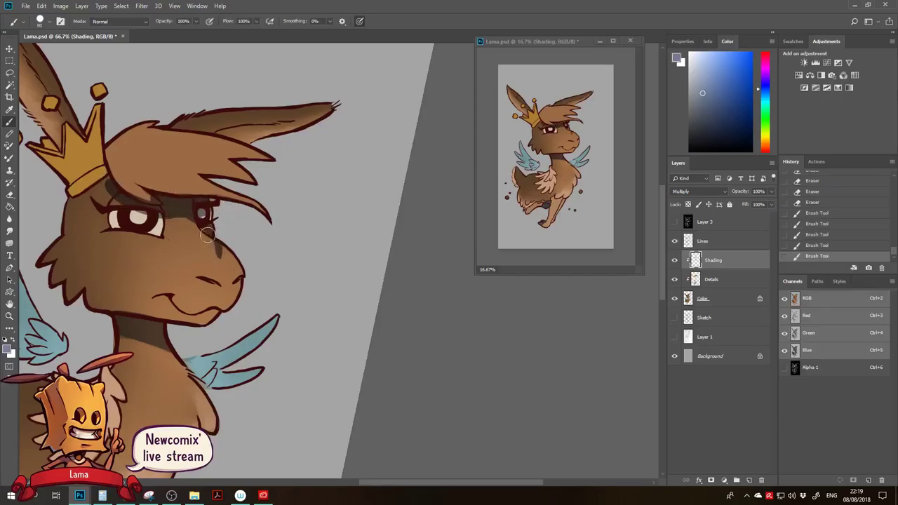
{"action": "key", "text": "ctrl+z"}
{"action": "mouse_move", "coordinate": [196, 216]}
{"action": "left_mouse_down"}
{"action": "mouse_move", "coordinate": [220, 229]}
{"action": "mouse_move", "coordinate": [172, 207]}
{"action": "mouse_move", "coordinate": [211, 240]}
{"action": "left_mouse_up"}
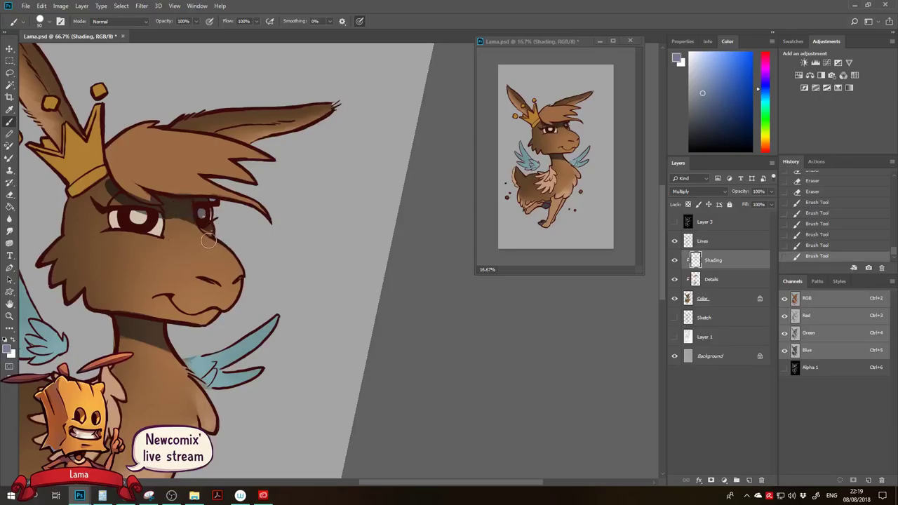
{"action": "left_click_drag", "start_coordinate": [201, 277], "coordinate": [202, 303]}
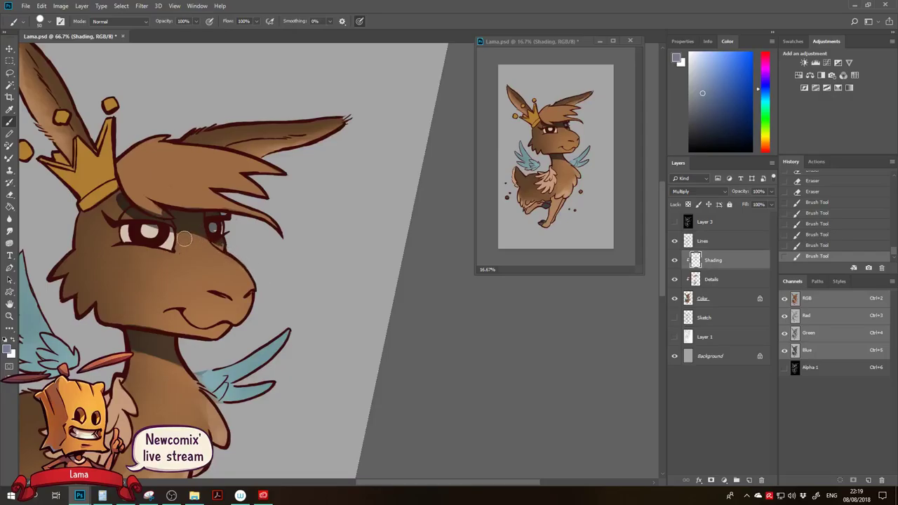
Reduce the brush size and shade the fringe beside the crown and along its lower edge.
{"action": "mouse_move", "coordinate": [122, 196]}
{"action": "left_mouse_down"}
{"action": "mouse_move", "coordinate": [163, 208]}
{"action": "mouse_move", "coordinate": [125, 198]}
{"action": "mouse_move", "coordinate": [162, 208]}
{"action": "mouse_move", "coordinate": [106, 205]}
{"action": "mouse_move", "coordinate": [119, 195]}
{"action": "mouse_move", "coordinate": [81, 210]}
{"action": "mouse_move", "coordinate": [121, 191]}
{"action": "mouse_move", "coordinate": [66, 210]}
{"action": "mouse_move", "coordinate": [110, 181]}
{"action": "mouse_move", "coordinate": [70, 183]}
{"action": "mouse_move", "coordinate": [54, 174]}
{"action": "mouse_move", "coordinate": [91, 197]}
{"action": "mouse_move", "coordinate": [82, 182]}
{"action": "mouse_move", "coordinate": [78, 192]}
{"action": "mouse_move", "coordinate": [112, 180]}
{"action": "mouse_move", "coordinate": [81, 192]}
{"action": "mouse_move", "coordinate": [110, 188]}
{"action": "mouse_move", "coordinate": [74, 233]}
{"action": "mouse_move", "coordinate": [154, 263]}
{"action": "left_mouse_up"}
{"action": "key", "text": "bracketleft"}
{"action": "key", "text": "bracketleft"}
{"action": "key", "text": "bracketleft"}
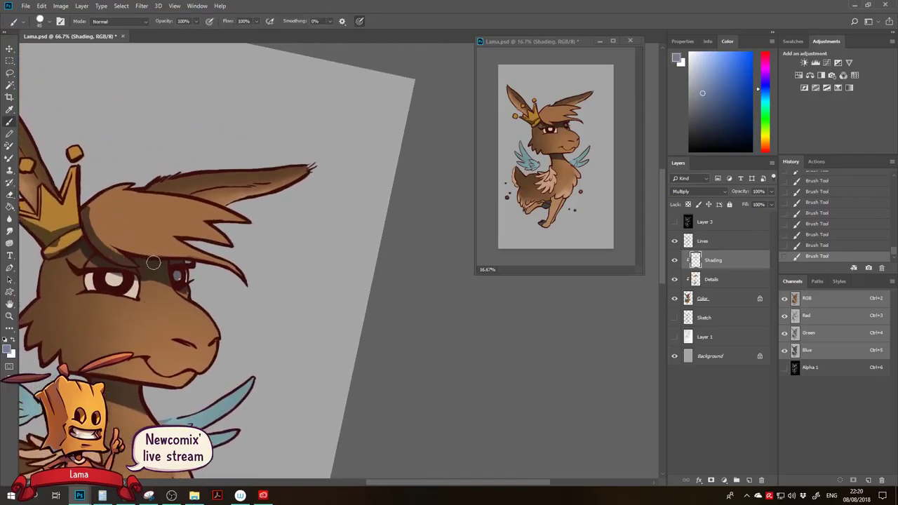
{"action": "left_click_drag", "start_coordinate": [110, 234], "coordinate": [230, 275]}
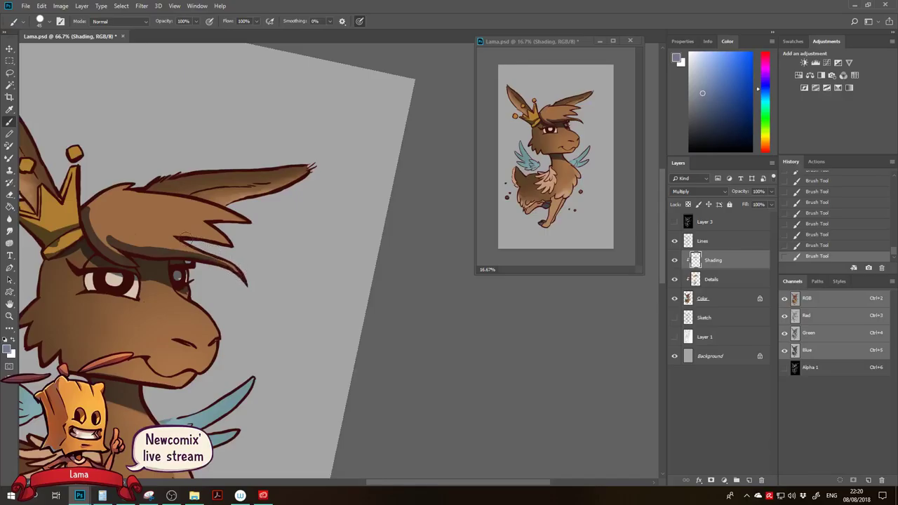
{"action": "mouse_move", "coordinate": [161, 227]}
{"action": "left_mouse_down"}
{"action": "mouse_move", "coordinate": [237, 222]}
{"action": "mouse_move", "coordinate": [200, 231]}
{"action": "mouse_move", "coordinate": [231, 242]}
{"action": "left_mouse_up"}
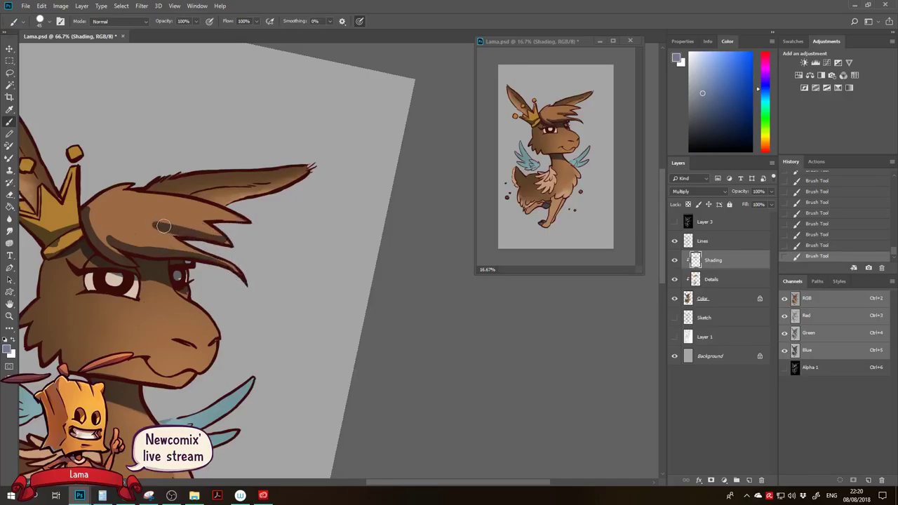
Shade the remaining pointed locks of the fringe and the underside of the far ear.
{"action": "left_click_drag", "start_coordinate": [193, 220], "coordinate": [252, 222]}
{"action": "mouse_move", "coordinate": [195, 198]}
{"action": "left_mouse_down"}
{"action": "mouse_move", "coordinate": [309, 171]}
{"action": "mouse_move", "coordinate": [273, 185]}
{"action": "left_mouse_up"}
{"action": "mouse_move", "coordinate": [214, 209]}
{"action": "left_mouse_down"}
{"action": "mouse_move", "coordinate": [284, 263]}
{"action": "mouse_move", "coordinate": [263, 271]}
{"action": "left_mouse_up"}
{"action": "left_click_drag", "start_coordinate": [323, 256], "coordinate": [253, 256]}
{"action": "left_click_drag", "start_coordinate": [314, 252], "coordinate": [293, 255]}
{"action": "left_click_drag", "start_coordinate": [185, 240], "coordinate": [217, 245]}
Shade the inside of the ear behind the crown and add small shadows to the crown and its orbs.
{"action": "key", "text": "r"}
{"action": "mouse_move", "coordinate": [115, 185]}
{"action": "left_mouse_down"}
{"action": "mouse_move", "coordinate": [122, 162]}
{"action": "mouse_move", "coordinate": [173, 130]}
{"action": "left_mouse_up"}
{"action": "key", "text": "b"}
{"action": "mouse_move", "coordinate": [125, 79]}
{"action": "left_mouse_down"}
{"action": "mouse_move", "coordinate": [121, 138]}
{"action": "mouse_move", "coordinate": [128, 134]}
{"action": "mouse_move", "coordinate": [137, 153]}
{"action": "mouse_move", "coordinate": [137, 181]}
{"action": "mouse_move", "coordinate": [137, 149]}
{"action": "mouse_move", "coordinate": [136, 161]}
{"action": "left_mouse_up"}
{"action": "key", "text": "bracketleft"}
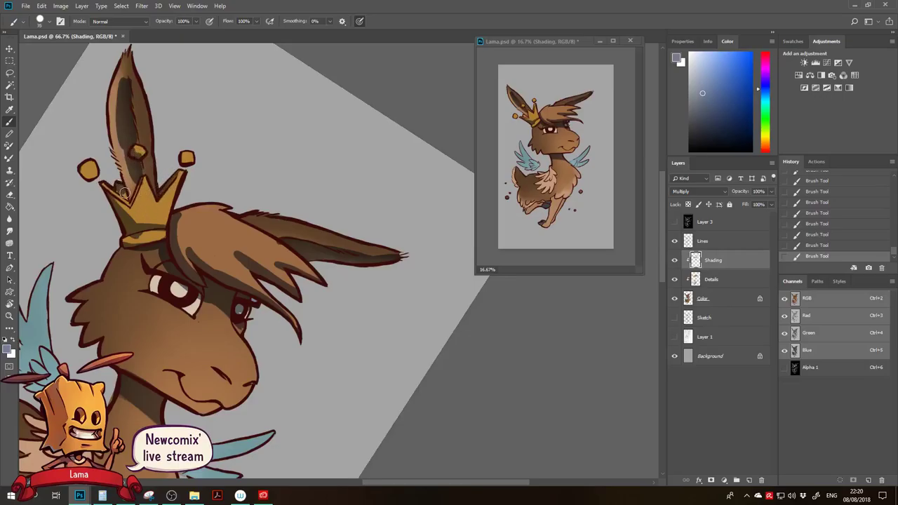
{"action": "left_click_drag", "start_coordinate": [86, 162], "coordinate": [97, 173]}
Paint a shadow along the llama's mouth line and just beneath it.
{"action": "key", "text": "r"}
{"action": "left_click_drag", "start_coordinate": [218, 240], "coordinate": [218, 282]}
{"action": "mouse_move", "coordinate": [245, 365]}
{"action": "left_mouse_down"}
{"action": "mouse_move", "coordinate": [270, 315]}
{"action": "mouse_move", "coordinate": [229, 274]}
{"action": "left_mouse_up"}
{"action": "key", "text": "b"}
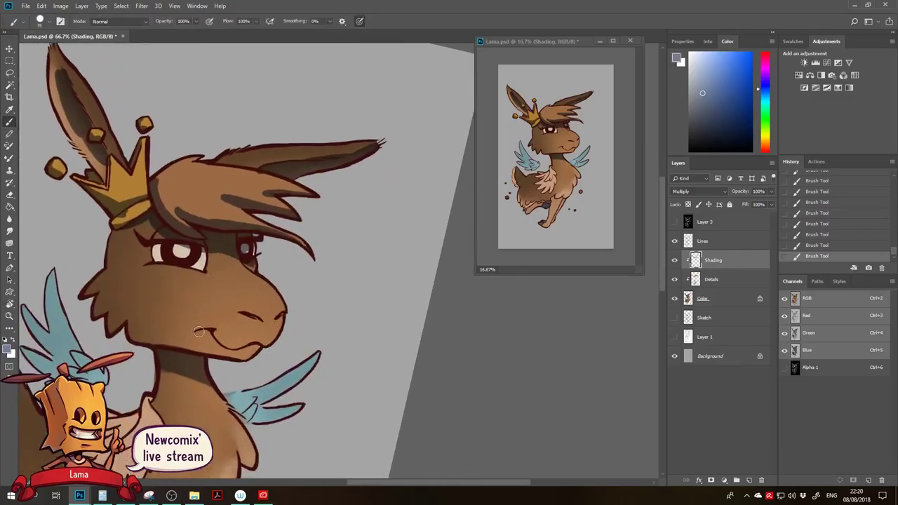
{"action": "mouse_move", "coordinate": [195, 332]}
{"action": "left_mouse_down"}
{"action": "mouse_move", "coordinate": [223, 328]}
{"action": "mouse_move", "coordinate": [239, 347]}
{"action": "mouse_move", "coordinate": [273, 341]}
{"action": "left_mouse_up"}
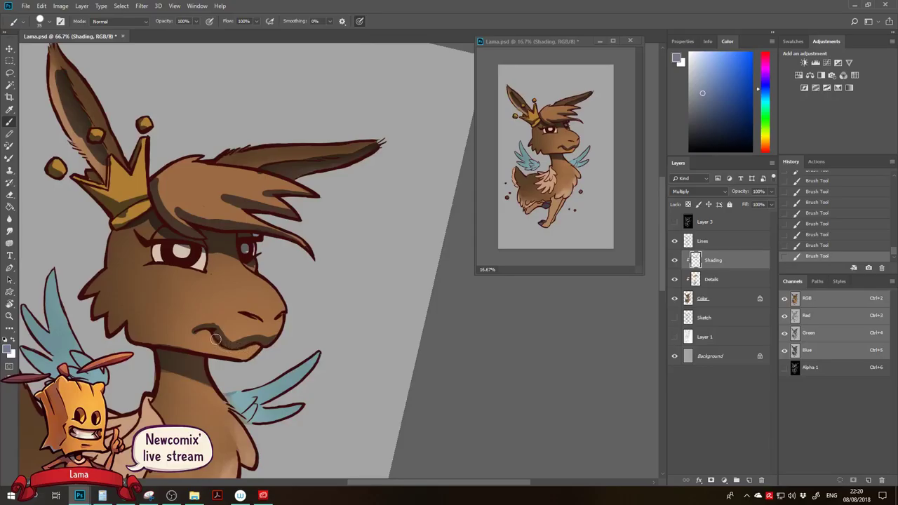
{"action": "mouse_move", "coordinate": [201, 331]}
{"action": "left_mouse_down"}
{"action": "mouse_move", "coordinate": [242, 354]}
{"action": "mouse_move", "coordinate": [212, 351]}
{"action": "left_mouse_up"}
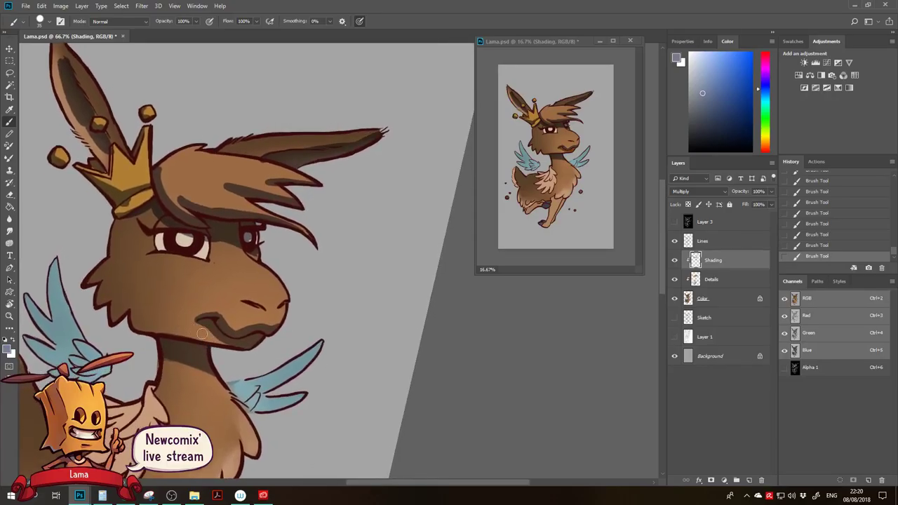
Shade the lower jaw and cheek fur with a larger brush and soften the upper edge with the chalk eraser.
{"action": "mouse_move", "coordinate": [165, 318]}
{"action": "left_mouse_down"}
{"action": "mouse_move", "coordinate": [133, 320]}
{"action": "mouse_move", "coordinate": [210, 336]}
{"action": "mouse_move", "coordinate": [104, 324]}
{"action": "mouse_move", "coordinate": [101, 284]}
{"action": "mouse_move", "coordinate": [104, 303]}
{"action": "mouse_move", "coordinate": [131, 300]}
{"action": "mouse_move", "coordinate": [120, 303]}
{"action": "mouse_move", "coordinate": [149, 321]}
{"action": "mouse_move", "coordinate": [194, 325]}
{"action": "left_mouse_up"}
{"action": "mouse_move", "coordinate": [117, 319]}
{"action": "left_mouse_down"}
{"action": "mouse_move", "coordinate": [160, 315]}
{"action": "mouse_move", "coordinate": [154, 294]}
{"action": "mouse_move", "coordinate": [145, 312]}
{"action": "left_mouse_up"}
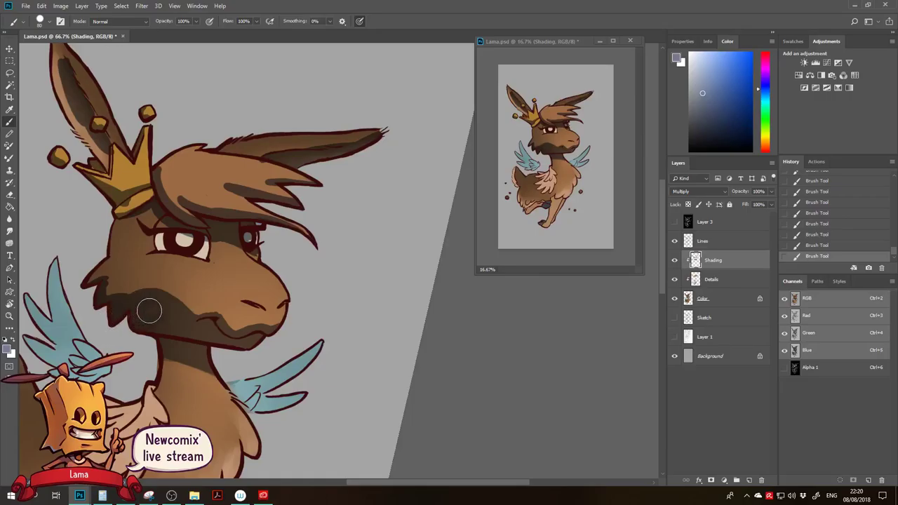
{"action": "key", "text": "e"}
{"action": "mouse_move", "coordinate": [158, 280]}
{"action": "left_mouse_down"}
{"action": "mouse_move", "coordinate": [129, 286]}
{"action": "mouse_move", "coordinate": [124, 273]}
{"action": "mouse_move", "coordinate": [111, 286]}
{"action": "mouse_move", "coordinate": [66, 294]}
{"action": "mouse_move", "coordinate": [143, 296]}
{"action": "mouse_move", "coordinate": [94, 320]}
{"action": "left_mouse_up"}
{"action": "key", "text": "]"}
{"action": "mouse_move", "coordinate": [136, 296]}
{"action": "left_mouse_down"}
{"action": "mouse_move", "coordinate": [101, 323]}
{"action": "mouse_move", "coordinate": [122, 313]}
{"action": "mouse_move", "coordinate": [108, 304]}
{"action": "mouse_move", "coordinate": [140, 313]}
{"action": "mouse_move", "coordinate": [113, 325]}
{"action": "mouse_move", "coordinate": [125, 325]}
{"action": "left_mouse_up"}
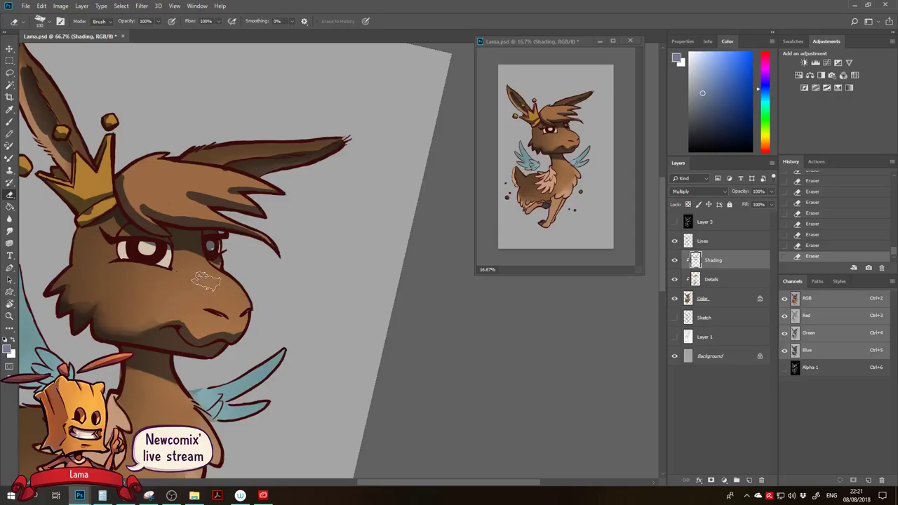
{"action": "left_click_drag", "start_coordinate": [203, 280], "coordinate": [217, 263]}
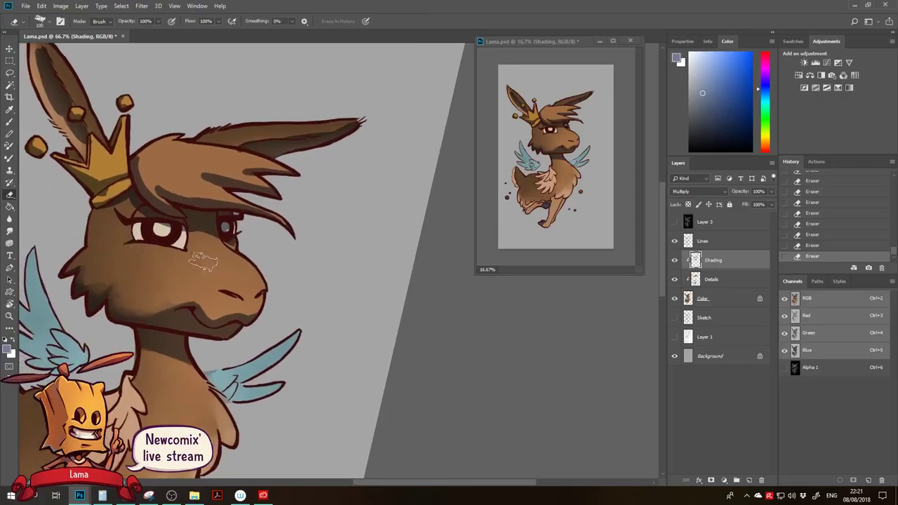
Shade the side of the head below the crown and soften that shadow with a smaller eraser.
{"action": "key", "text": "b"}
{"action": "mouse_move", "coordinate": [99, 212]}
{"action": "left_mouse_down"}
{"action": "mouse_move", "coordinate": [92, 240]}
{"action": "mouse_move", "coordinate": [101, 229]}
{"action": "mouse_move", "coordinate": [111, 261]}
{"action": "mouse_move", "coordinate": [111, 248]}
{"action": "mouse_move", "coordinate": [100, 246]}
{"action": "left_mouse_up"}
{"action": "key", "text": "e"}
{"action": "key", "text": "bracketleft"}
{"action": "key", "text": "bracketleft"}
{"action": "key", "text": "bracketleft"}
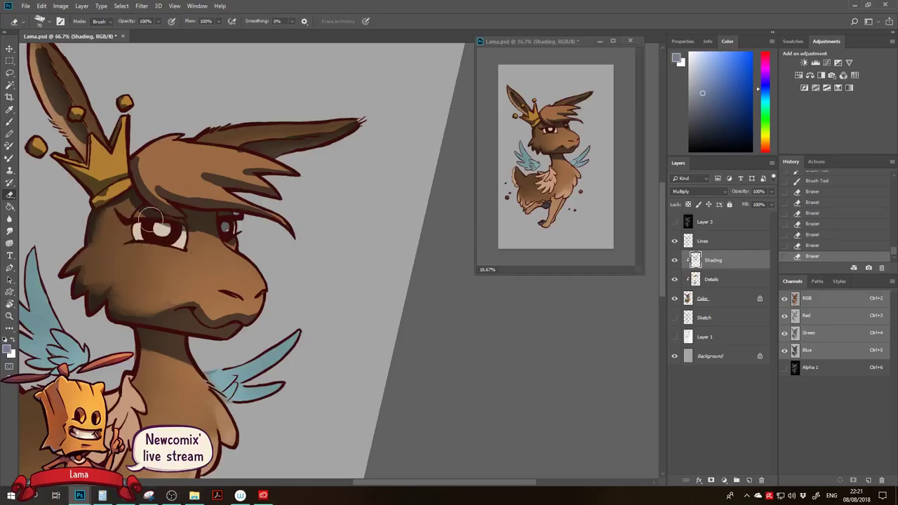
Shade beneath the near eye and between the eyes, blending the edges with the eraser.
{"action": "key", "text": "b"}
{"action": "mouse_move", "coordinate": [128, 235]}
{"action": "left_mouse_down"}
{"action": "mouse_move", "coordinate": [143, 242]}
{"action": "mouse_move", "coordinate": [171, 226]}
{"action": "mouse_move", "coordinate": [145, 235]}
{"action": "mouse_move", "coordinate": [188, 240]}
{"action": "mouse_move", "coordinate": [136, 241]}
{"action": "mouse_move", "coordinate": [185, 250]}
{"action": "left_mouse_up"}
{"action": "key", "text": "e"}
{"action": "key", "text": "b"}
{"action": "mouse_move", "coordinate": [194, 221]}
{"action": "left_mouse_down"}
{"action": "mouse_move", "coordinate": [183, 254]}
{"action": "mouse_move", "coordinate": [199, 244]}
{"action": "mouse_move", "coordinate": [234, 251]}
{"action": "mouse_move", "coordinate": [225, 248]}
{"action": "left_mouse_up"}
{"action": "key", "text": "e"}
{"action": "mouse_move", "coordinate": [242, 248]}
{"action": "left_mouse_down"}
{"action": "mouse_move", "coordinate": [232, 225]}
{"action": "mouse_move", "coordinate": [231, 246]}
{"action": "mouse_move", "coordinate": [232, 238]}
{"action": "mouse_move", "coordinate": [213, 235]}
{"action": "mouse_move", "coordinate": [232, 250]}
{"action": "left_mouse_up"}
Add shading around the tip of the muzzle and soften it with the eraser.
{"action": "key", "text": "b"}
{"action": "mouse_move", "coordinate": [249, 304]}
{"action": "left_mouse_down"}
{"action": "mouse_move", "coordinate": [257, 282]}
{"action": "mouse_move", "coordinate": [226, 268]}
{"action": "mouse_move", "coordinate": [252, 280]}
{"action": "mouse_move", "coordinate": [242, 280]}
{"action": "left_mouse_up"}
{"action": "key", "text": "e"}
{"action": "mouse_move", "coordinate": [262, 282]}
{"action": "left_mouse_down"}
{"action": "mouse_move", "coordinate": [269, 279]}
{"action": "mouse_move", "coordinate": [260, 256]}
{"action": "mouse_move", "coordinate": [235, 240]}
{"action": "mouse_move", "coordinate": [216, 291]}
{"action": "left_mouse_up"}
Soften the shadow edges on the fringe and the far ear with the chalk eraser.
{"action": "mouse_move", "coordinate": [202, 161]}
{"action": "left_mouse_down"}
{"action": "mouse_move", "coordinate": [224, 175]}
{"action": "mouse_move", "coordinate": [207, 165]}
{"action": "mouse_move", "coordinate": [246, 168]}
{"action": "mouse_move", "coordinate": [200, 154]}
{"action": "mouse_move", "coordinate": [259, 166]}
{"action": "mouse_move", "coordinate": [229, 156]}
{"action": "left_mouse_up"}
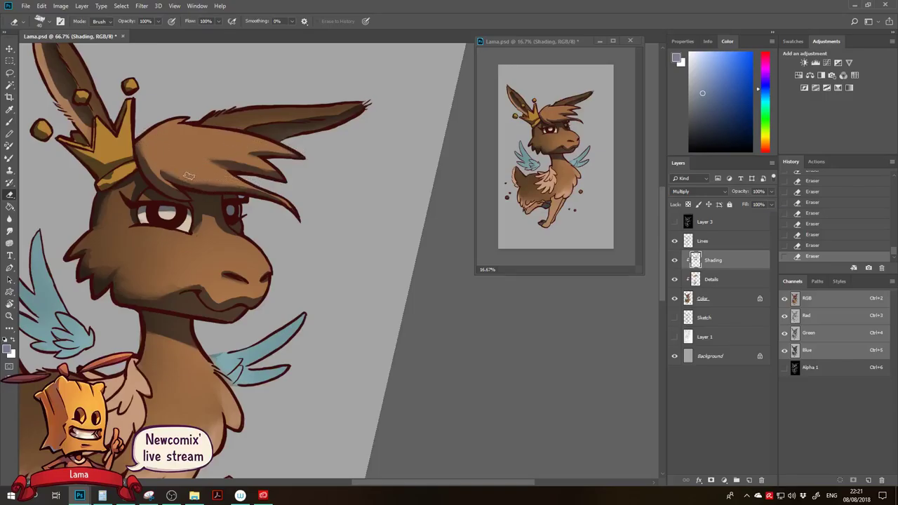
{"action": "key", "text": "bracketright"}
{"action": "left_click_drag", "start_coordinate": [358, 106], "coordinate": [284, 142]}
{"action": "key", "text": "r"}
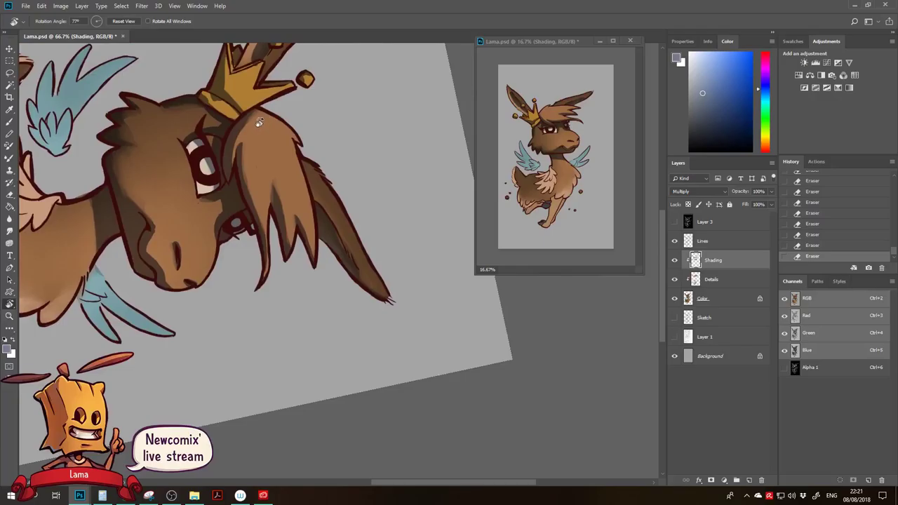
{"action": "key", "text": "e"}
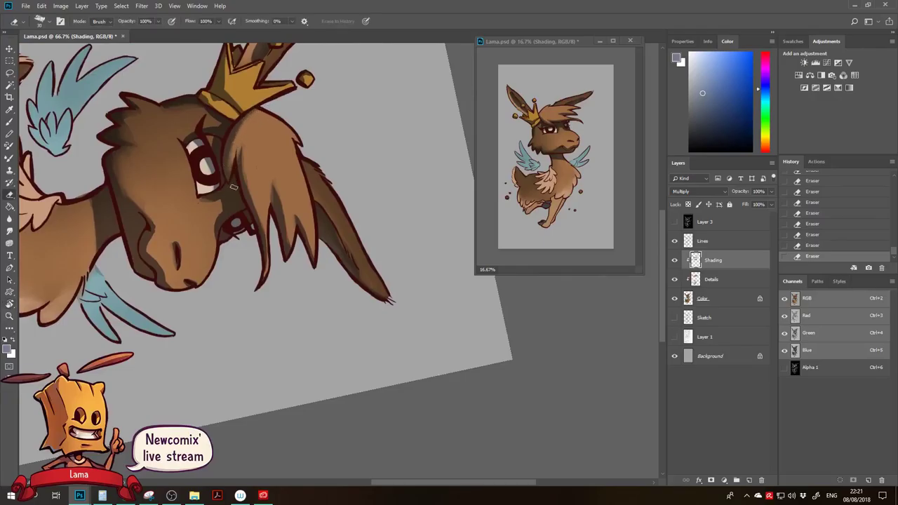
Shade the end of the crown's band and trim the shadow along the crown's outer edge with the eraser.
{"action": "left_click_drag", "start_coordinate": [219, 108], "coordinate": [213, 146]}
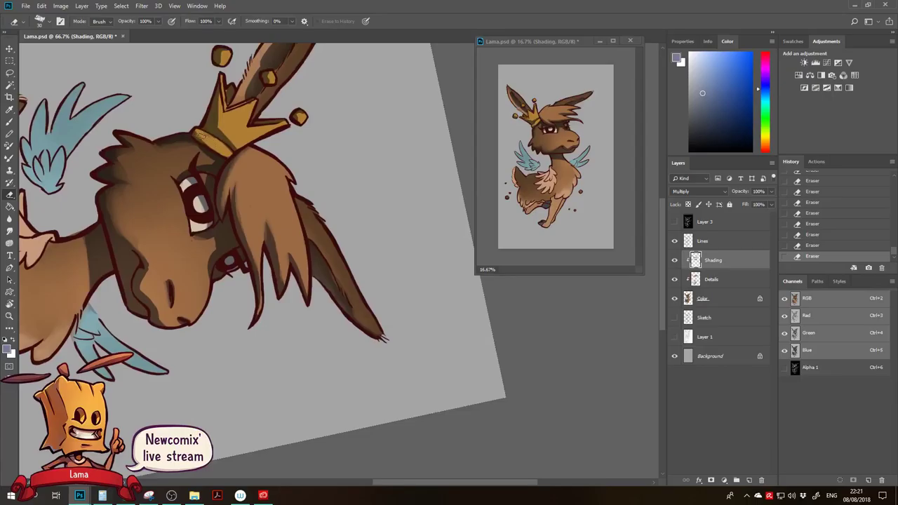
{"action": "key", "text": "b"}
{"action": "left_click", "coordinate": [195, 132]}
{"action": "left_click", "coordinate": [195, 132]}
{"action": "left_click", "coordinate": [199, 139]}
{"action": "key", "text": "e"}
{"action": "left_click", "coordinate": [195, 132]}
{"action": "left_click", "coordinate": [198, 129]}
{"action": "left_click", "coordinate": [204, 128]}
{"action": "mouse_move", "coordinate": [206, 126]}
{"action": "left_mouse_down"}
{"action": "mouse_move", "coordinate": [217, 83]}
{"action": "mouse_move", "coordinate": [219, 91]}
{"action": "left_mouse_up"}
{"action": "left_click", "coordinate": [218, 87]}
Darken the crown's face below its tall point and fade the shading towards the other points with the eraser.
{"action": "key", "text": "b"}
{"action": "left_click", "coordinate": [218, 102]}
{"action": "left_click", "coordinate": [220, 105]}
{"action": "left_click", "coordinate": [223, 108]}
{"action": "left_click", "coordinate": [223, 116]}
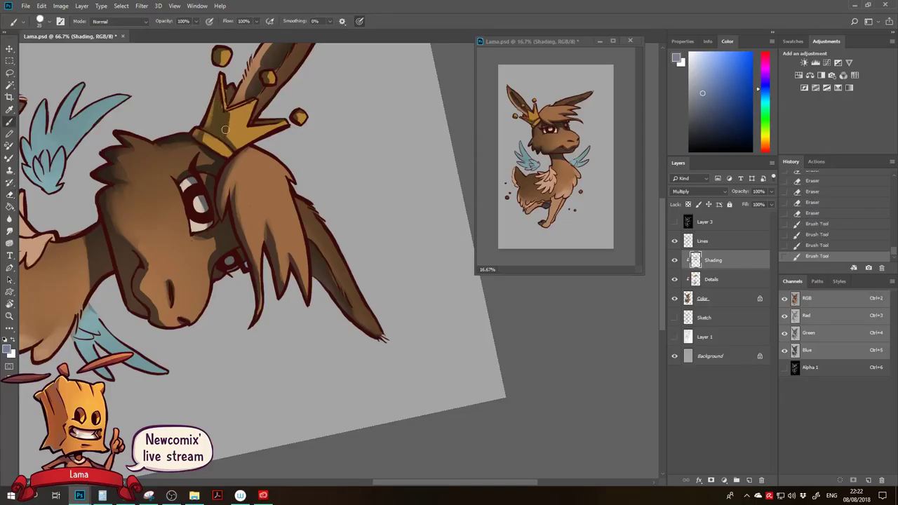
{"action": "left_click", "coordinate": [226, 111]}
{"action": "key", "text": "e"}
{"action": "mouse_move", "coordinate": [237, 117]}
{"action": "left_mouse_down"}
{"action": "mouse_move", "coordinate": [230, 131]}
{"action": "mouse_move", "coordinate": [237, 108]}
{"action": "mouse_move", "coordinate": [251, 103]}
{"action": "left_mouse_up"}
{"action": "left_click", "coordinate": [244, 102]}
{"action": "key", "text": "b"}
{"action": "key", "text": "e"}
{"action": "mouse_move", "coordinate": [253, 101]}
{"action": "left_mouse_down"}
{"action": "mouse_move", "coordinate": [231, 115]}
{"action": "mouse_move", "coordinate": [235, 128]}
{"action": "left_mouse_up"}
{"action": "left_click", "coordinate": [254, 111]}
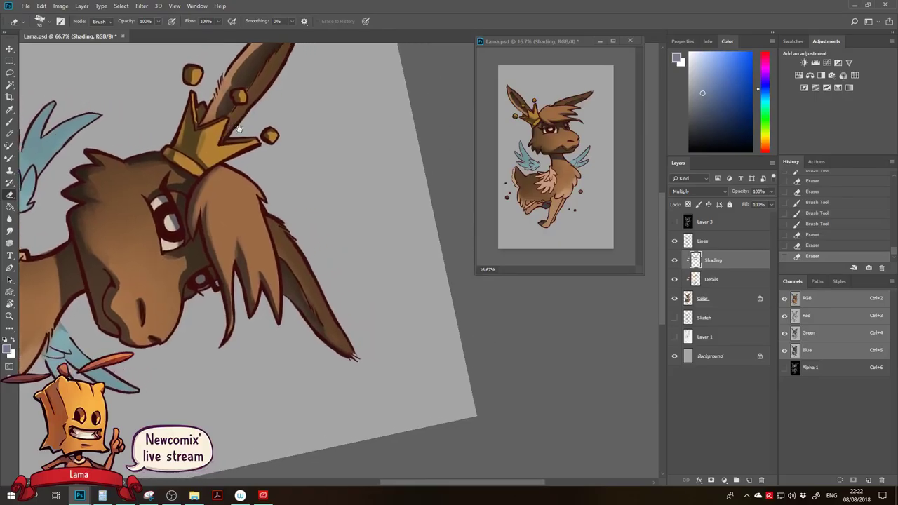
Shade the orb beside the crown's lowest point and erase a lighter area on its surface.
{"action": "key", "text": "b"}
{"action": "left_click", "coordinate": [273, 136]}
{"action": "left_click", "coordinate": [273, 136]}
{"action": "key", "text": "e"}
{"action": "left_click", "coordinate": [274, 135]}
{"action": "left_click", "coordinate": [272, 135]}
{"action": "left_click", "coordinate": [274, 135]}
{"action": "left_click", "coordinate": [272, 136]}
{"action": "left_click", "coordinate": [269, 136]}
{"action": "left_click", "coordinate": [265, 137]}
{"action": "left_click", "coordinate": [263, 138]}
{"action": "left_click", "coordinate": [265, 135]}
Shade the orb in front of the ear and erase its lit side.
{"action": "key", "text": "b"}
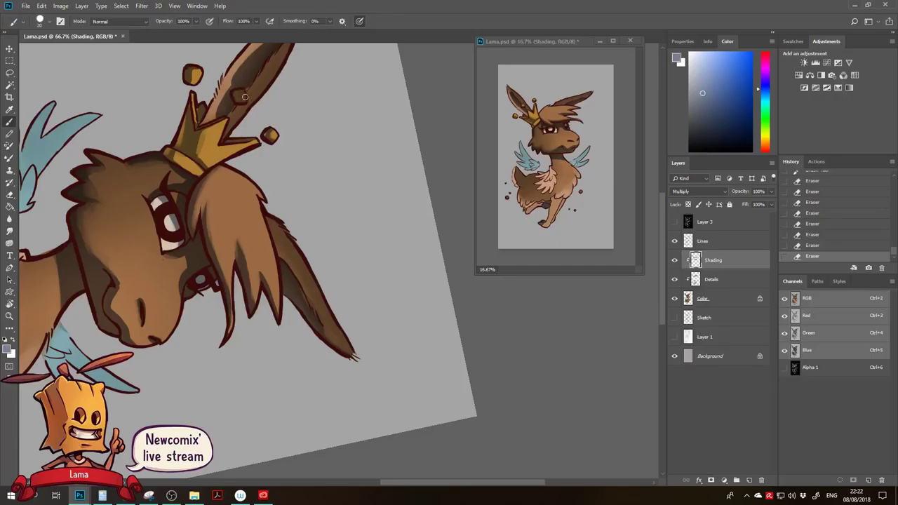
{"action": "left_click", "coordinate": [244, 98]}
{"action": "key", "text": "e"}
{"action": "left_click", "coordinate": [246, 96]}
{"action": "left_click", "coordinate": [245, 97]}
{"action": "left_click", "coordinate": [244, 98]}
{"action": "left_click", "coordinate": [243, 97]}
{"action": "left_click", "coordinate": [234, 99]}
Shade the ear next to the middle orb and soften the shadow near the ear's base.
{"action": "key", "text": "b"}
{"action": "left_click_drag", "start_coordinate": [229, 101], "coordinate": [232, 85]}
{"action": "key", "text": "e"}
{"action": "left_click_drag", "start_coordinate": [218, 116], "coordinate": [222, 102]}
{"action": "left_click_drag", "start_coordinate": [216, 115], "coordinate": [220, 104]}
{"action": "mouse_move", "coordinate": [219, 105]}
{"action": "left_mouse_down"}
{"action": "mouse_move", "coordinate": [213, 131]}
{"action": "mouse_move", "coordinate": [187, 98]}
{"action": "left_mouse_up"}
Shade the orb above the crown's tall point and erase the shadow along its lit side.
{"action": "key", "text": "b"}
{"action": "left_click", "coordinate": [188, 98]}
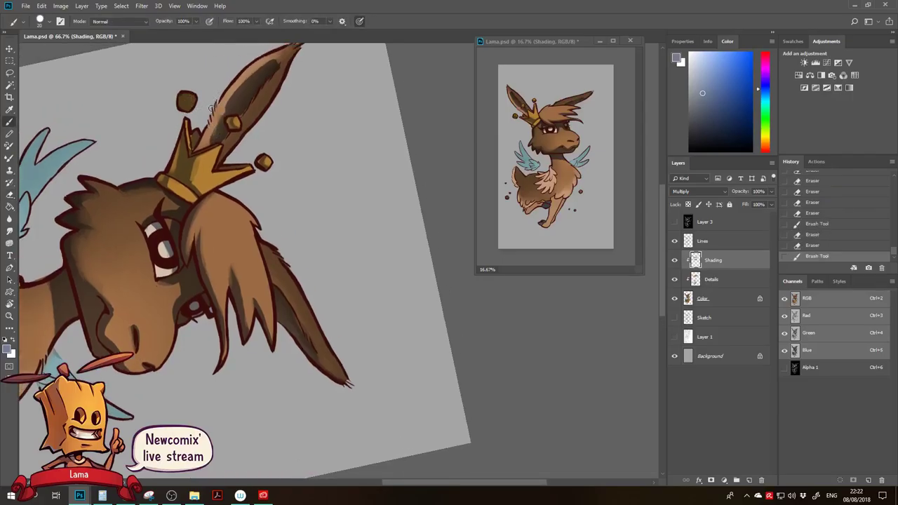
{"action": "left_click_drag", "start_coordinate": [193, 133], "coordinate": [196, 141]}
{"action": "left_click", "coordinate": [192, 144]}
{"action": "key", "text": "e"}
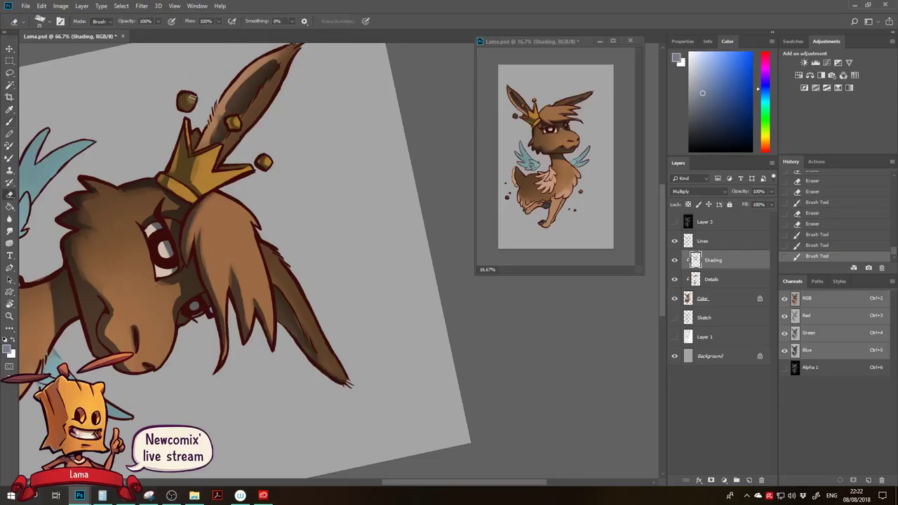
{"action": "left_click_drag", "start_coordinate": [193, 100], "coordinate": [192, 106]}
{"action": "left_click_drag", "start_coordinate": [194, 96], "coordinate": [194, 104]}
{"action": "mouse_move", "coordinate": [191, 96]}
{"action": "left_mouse_down"}
{"action": "mouse_move", "coordinate": [179, 103]}
{"action": "mouse_move", "coordinate": [200, 139]}
{"action": "left_mouse_up"}
Paint shadow along the ear beside the crown, from its base out to the tip.
{"action": "key", "text": "r"}
{"action": "mouse_move", "coordinate": [287, 133]}
{"action": "left_mouse_down"}
{"action": "mouse_move", "coordinate": [160, 157]}
{"action": "mouse_move", "coordinate": [186, 341]}
{"action": "left_mouse_up"}
{"action": "left_click_drag", "start_coordinate": [330, 345], "coordinate": [360, 196]}
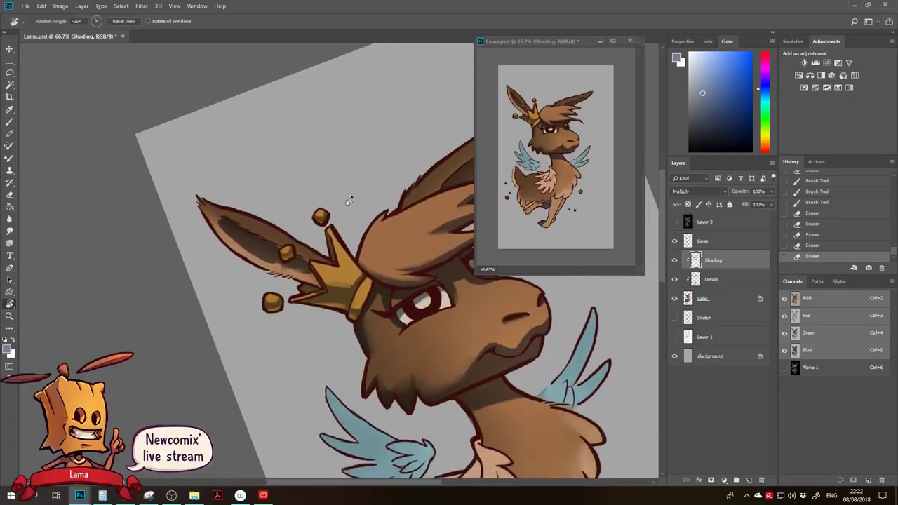
{"action": "key", "text": "b"}
{"action": "mouse_move", "coordinate": [208, 213]}
{"action": "left_mouse_down"}
{"action": "mouse_move", "coordinate": [239, 218]}
{"action": "mouse_move", "coordinate": [212, 211]}
{"action": "mouse_move", "coordinate": [274, 254]}
{"action": "mouse_move", "coordinate": [254, 237]}
{"action": "mouse_move", "coordinate": [302, 260]}
{"action": "mouse_move", "coordinate": [300, 285]}
{"action": "mouse_move", "coordinate": [310, 276]}
{"action": "mouse_move", "coordinate": [282, 268]}
{"action": "mouse_move", "coordinate": [317, 286]}
{"action": "left_mouse_up"}
{"action": "key", "text": "e"}
{"action": "key", "text": "b"}
{"action": "left_click_drag", "start_coordinate": [265, 268], "coordinate": [191, 213]}
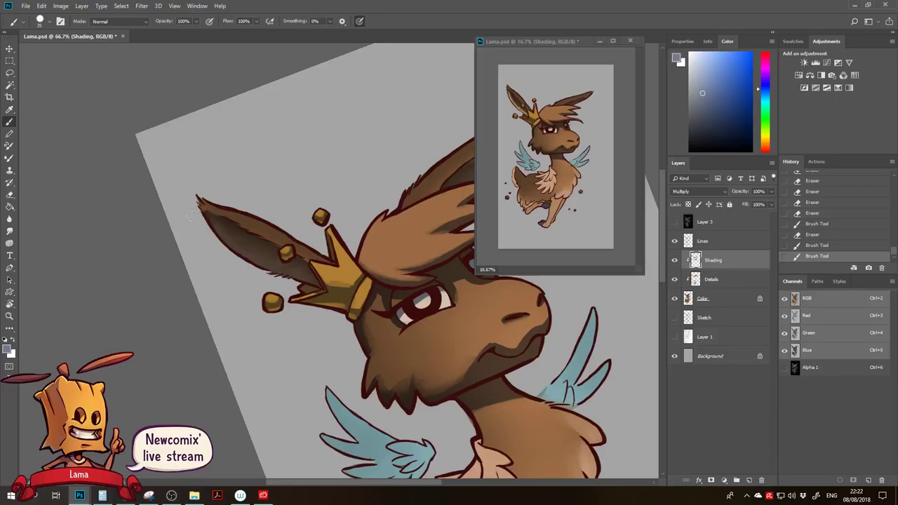
Soften the shading on the ear beside the crown with a large soft eraser at 22% opacity.
{"action": "key", "text": "e"}
{"action": "right_click", "coordinate": [264, 210]}
{"action": "left_click", "coordinate": [322, 138]}
{"action": "mouse_move", "coordinate": [203, 229]}
{"action": "left_mouse_down"}
{"action": "mouse_move", "coordinate": [229, 247]}
{"action": "mouse_move", "coordinate": [213, 255]}
{"action": "mouse_move", "coordinate": [220, 260]}
{"action": "mouse_move", "coordinate": [237, 253]}
{"action": "left_mouse_up"}
{"action": "key", "text": "ctrl+z"}
{"action": "key", "text": "bracketright"}
{"action": "key", "text": "bracketright"}
{"action": "key", "text": "bracketright"}
{"action": "key", "text": "bracketright"}
{"action": "key", "text": "bracketright"}
{"action": "key", "text": "2"}
{"action": "key", "text": "2"}
{"action": "left_click_drag", "start_coordinate": [304, 263], "coordinate": [140, 277]}
Fade the shading across the far ear, the hair and the face with the slightly smaller low-opacity eraser.
{"action": "key", "text": "bracketleft"}
{"action": "left_click_drag", "start_coordinate": [310, 208], "coordinate": [351, 136]}
{"action": "left_click_drag", "start_coordinate": [331, 168], "coordinate": [357, 133]}
{"action": "left_click_drag", "start_coordinate": [287, 260], "coordinate": [299, 209]}
{"action": "left_click_drag", "start_coordinate": [253, 228], "coordinate": [294, 199]}
{"action": "left_click_drag", "start_coordinate": [233, 254], "coordinate": [244, 214]}
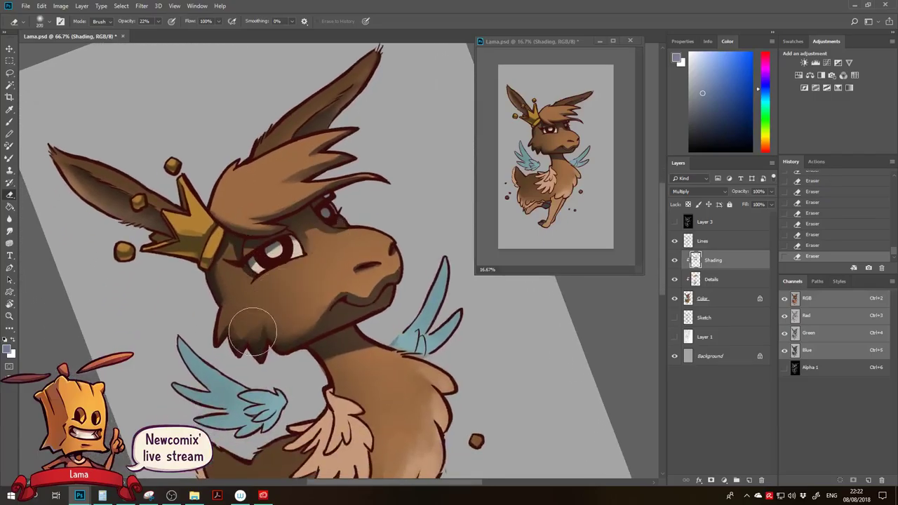
{"action": "mouse_move", "coordinate": [295, 314]}
{"action": "left_mouse_down"}
{"action": "mouse_move", "coordinate": [246, 319]}
{"action": "mouse_move", "coordinate": [273, 323]}
{"action": "mouse_move", "coordinate": [265, 283]}
{"action": "left_mouse_up"}
Reduce the soft eraser to 60 px and lighten the shading around the muzzle.
{"action": "key", "text": "r"}
{"action": "left_click_drag", "start_coordinate": [310, 212], "coordinate": [356, 208]}
{"action": "key", "text": "bracketleft"}
{"action": "key", "text": "bracketleft"}
{"action": "key", "text": "bracketleft"}
{"action": "key", "text": "bracketleft"}
{"action": "key", "text": "bracketleft"}
{"action": "key", "text": "bracketleft"}
{"action": "key", "text": "bracketleft"}
{"action": "key", "text": "bracketleft"}
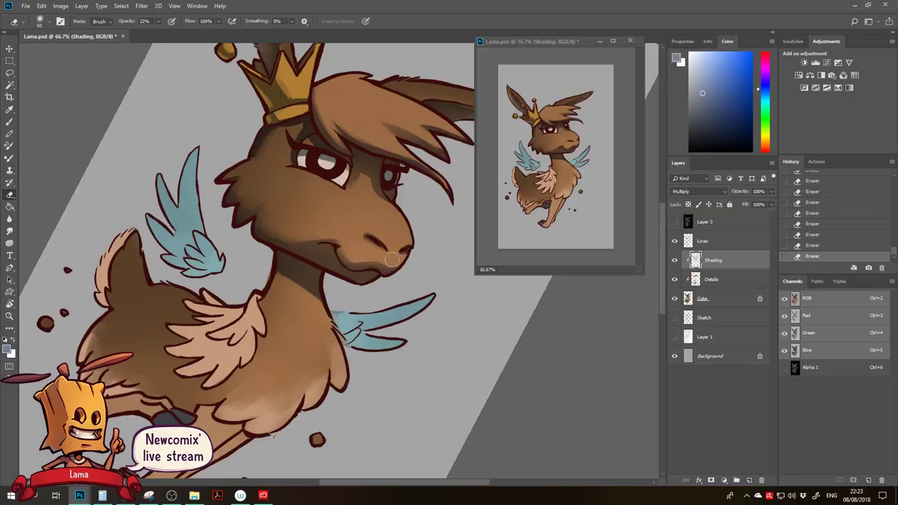
{"action": "left_click_drag", "start_coordinate": [371, 323], "coordinate": [351, 301]}
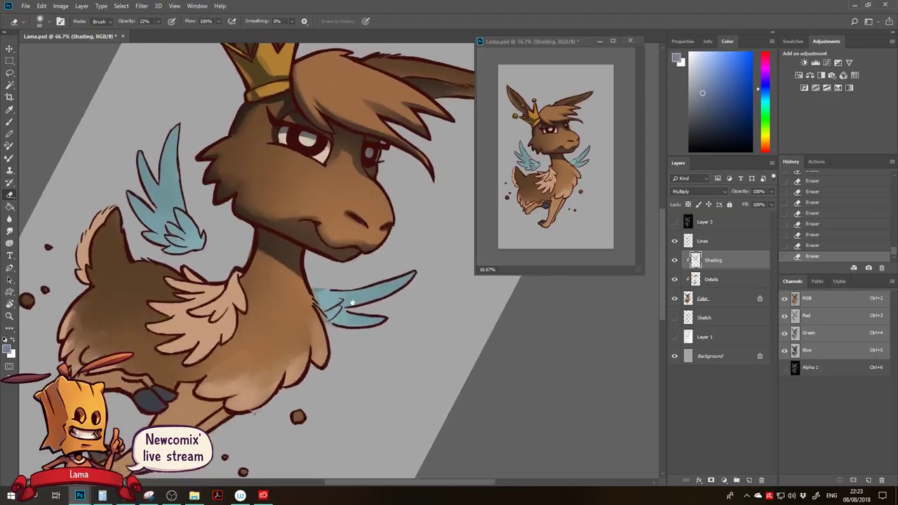
Shade the back of the head below the crown and soften the shadow with the eraser.
{"action": "key", "text": "b"}
{"action": "left_click_drag", "start_coordinate": [233, 135], "coordinate": [243, 122]}
{"action": "left_click_drag", "start_coordinate": [237, 132], "coordinate": [254, 115]}
{"action": "key", "text": "e"}
{"action": "mouse_move", "coordinate": [249, 123]}
{"action": "left_mouse_down"}
{"action": "mouse_move", "coordinate": [256, 121]}
{"action": "mouse_move", "coordinate": [230, 145]}
{"action": "mouse_move", "coordinate": [258, 127]}
{"action": "mouse_move", "coordinate": [248, 142]}
{"action": "mouse_move", "coordinate": [290, 133]}
{"action": "left_mouse_up"}
{"action": "left_click_drag", "start_coordinate": [300, 223], "coordinate": [281, 233]}
Darken the area between the crown's base and the near eye's upper lid with a smaller brush.
{"action": "key", "text": "b"}
{"action": "key", "text": "["}
{"action": "left_click_drag", "start_coordinate": [265, 129], "coordinate": [268, 124]}
{"action": "left_click_drag", "start_coordinate": [271, 124], "coordinate": [288, 134]}
Paint the head's cast shadow on the neck with an enlarged brush and soften its lower edge with the eraser.
{"action": "mouse_move", "coordinate": [328, 269]}
{"action": "left_mouse_down"}
{"action": "mouse_move", "coordinate": [337, 230]}
{"action": "mouse_move", "coordinate": [329, 226]}
{"action": "mouse_move", "coordinate": [253, 240]}
{"action": "mouse_move", "coordinate": [249, 254]}
{"action": "left_mouse_up"}
{"action": "key", "text": "r"}
{"action": "key", "text": "b"}
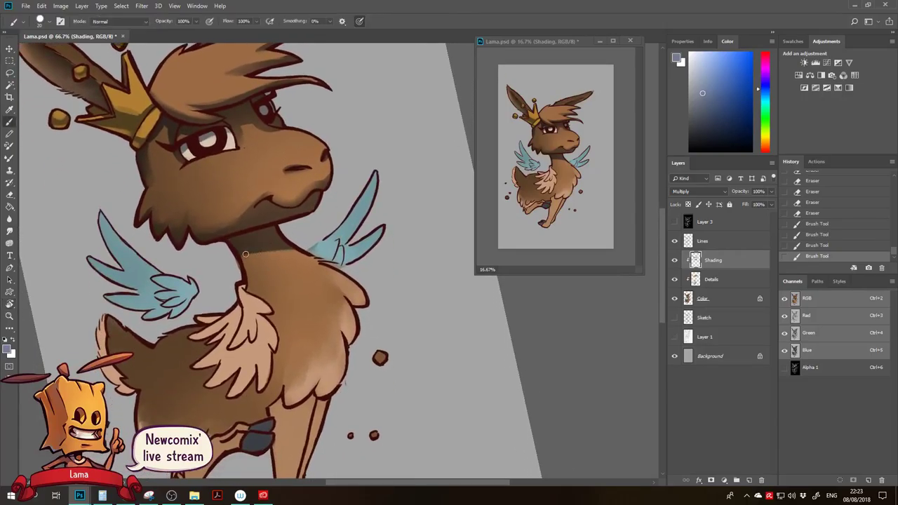
{"action": "left_click_drag", "start_coordinate": [308, 257], "coordinate": [287, 252]}
{"action": "key", "text": "]"}
{"action": "key", "text": "]"}
{"action": "key", "text": "]"}
{"action": "key", "text": "]"}
{"action": "key", "text": "]"}
{"action": "mouse_move", "coordinate": [252, 255]}
{"action": "left_mouse_down"}
{"action": "mouse_move", "coordinate": [241, 251]}
{"action": "mouse_move", "coordinate": [256, 302]}
{"action": "mouse_move", "coordinate": [265, 298]}
{"action": "mouse_move", "coordinate": [273, 272]}
{"action": "mouse_move", "coordinate": [264, 297]}
{"action": "mouse_move", "coordinate": [241, 293]}
{"action": "mouse_move", "coordinate": [238, 264]}
{"action": "left_mouse_up"}
{"action": "key", "text": "e"}
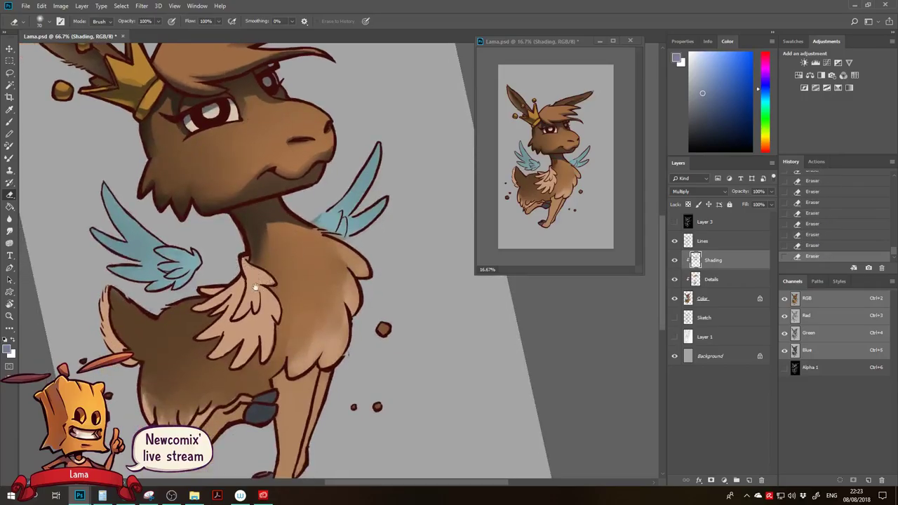
Paint shadows between the upper pale shoulder feathers, checking the last strokes by undoing and restoring them.
{"action": "mouse_move", "coordinate": [255, 286]}
{"action": "left_mouse_down"}
{"action": "mouse_move", "coordinate": [251, 251]}
{"action": "mouse_move", "coordinate": [231, 283]}
{"action": "mouse_move", "coordinate": [254, 282]}
{"action": "left_mouse_up"}
{"action": "key", "text": "b"}
{"action": "left_click_drag", "start_coordinate": [201, 255], "coordinate": [211, 281]}
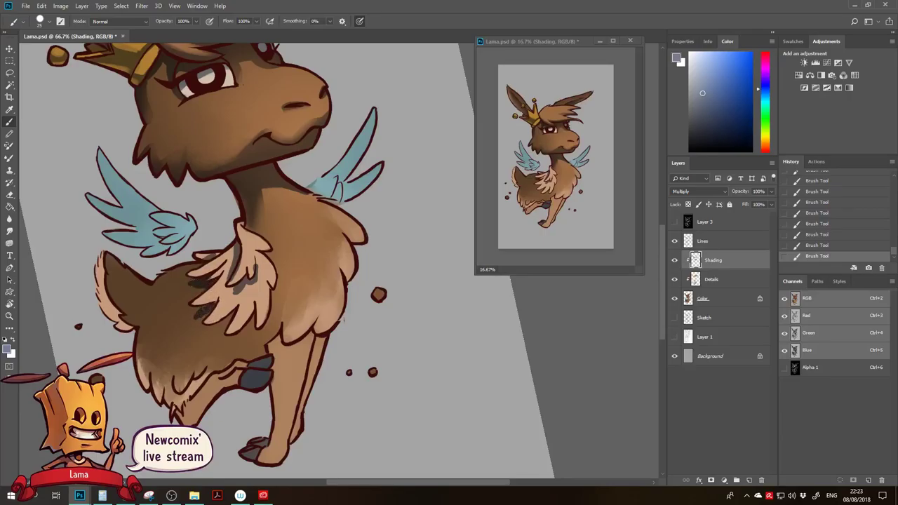
{"action": "key", "text": "ctrl+alt+z"}
{"action": "key", "text": "ctrl+alt+z"}
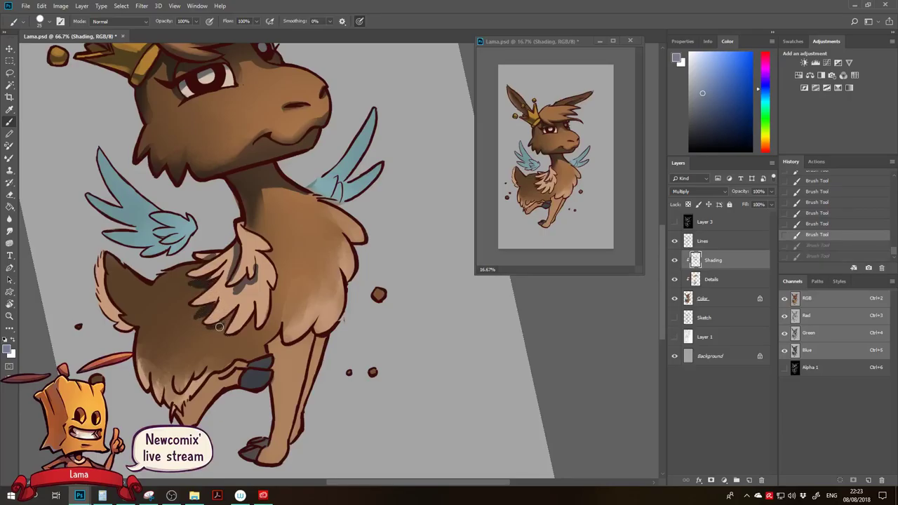
{"action": "key", "text": "ctrl+shift+z"}
{"action": "key", "text": "ctrl+shift+z"}
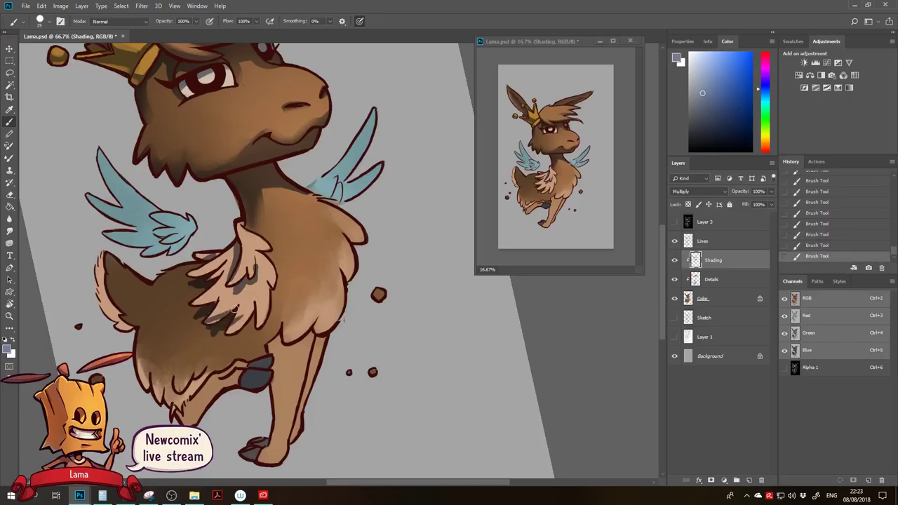
Add shadows beneath the lower shoulder feathers and along their chest side, undoing the last stroke.
{"action": "left_click_drag", "start_coordinate": [235, 326], "coordinate": [258, 302]}
{"action": "left_click_drag", "start_coordinate": [241, 334], "coordinate": [251, 321]}
{"action": "mouse_move", "coordinate": [273, 288]}
{"action": "left_mouse_down"}
{"action": "mouse_move", "coordinate": [260, 327]}
{"action": "mouse_move", "coordinate": [274, 294]}
{"action": "mouse_move", "coordinate": [273, 302]}
{"action": "left_mouse_up"}
{"action": "left_click_drag", "start_coordinate": [262, 257], "coordinate": [273, 285]}
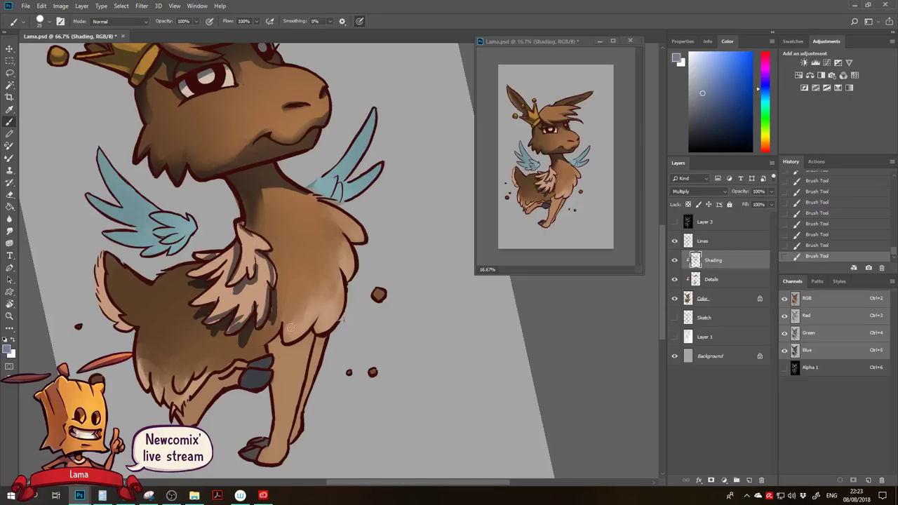
{"action": "key", "text": "ctrl+z"}
{"action": "left_click_drag", "start_coordinate": [288, 325], "coordinate": [264, 274]}
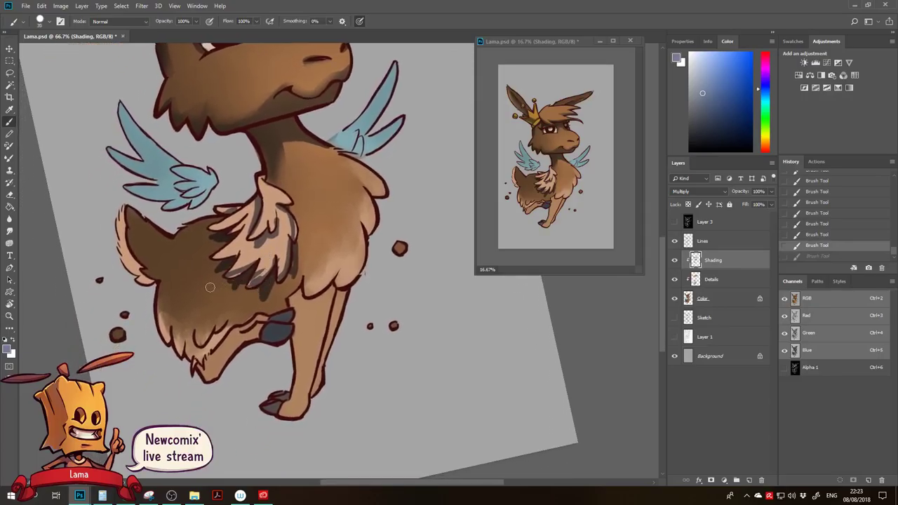
Shade the flank behind the shoulder feathers with an enlarged soft Noise brush at 30% opacity.
{"action": "key", "text": "r"}
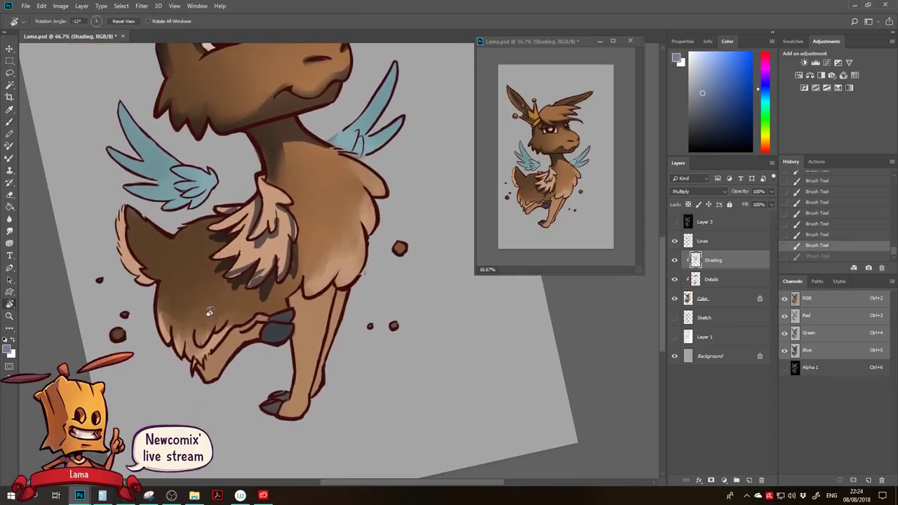
{"action": "key", "text": "b"}
{"action": "left_click", "coordinate": [228, 304]}
{"action": "right_click", "coordinate": [217, 321]}
{"action": "left_click", "coordinate": [266, 381]}
{"action": "left_click", "coordinate": [188, 302]}
{"action": "key", "text": "]"}
{"action": "key", "text": "]"}
{"action": "key", "text": "]"}
{"action": "key", "text": "]"}
{"action": "key", "text": "]"}
{"action": "key", "text": "]"}
{"action": "key", "text": "3"}
{"action": "left_click_drag", "start_coordinate": [165, 339], "coordinate": [180, 310]}
Lighten the flank's shading with a greatly enlarged Soft Round 70 1 eraser.
{"action": "key", "text": "r"}
{"action": "left_click_drag", "start_coordinate": [210, 267], "coordinate": [214, 237]}
{"action": "right_click", "coordinate": [214, 237]}
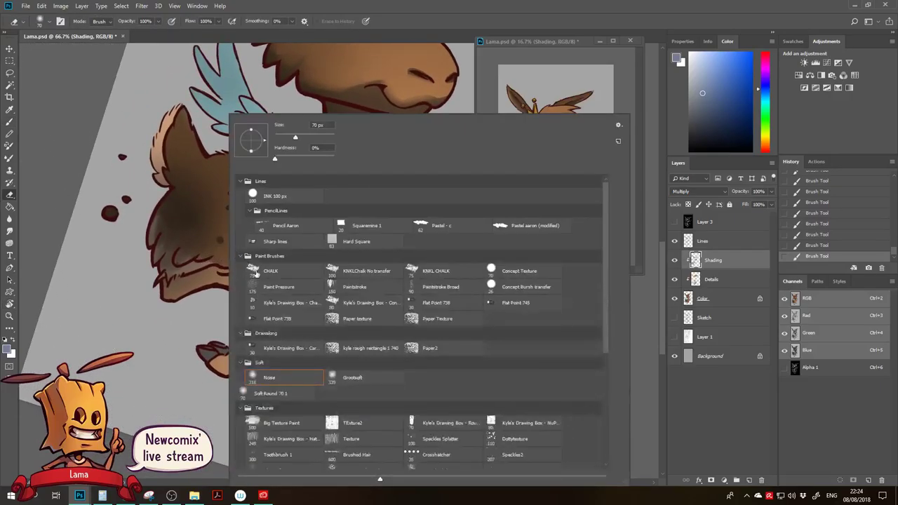
{"action": "left_click", "coordinate": [267, 395]}
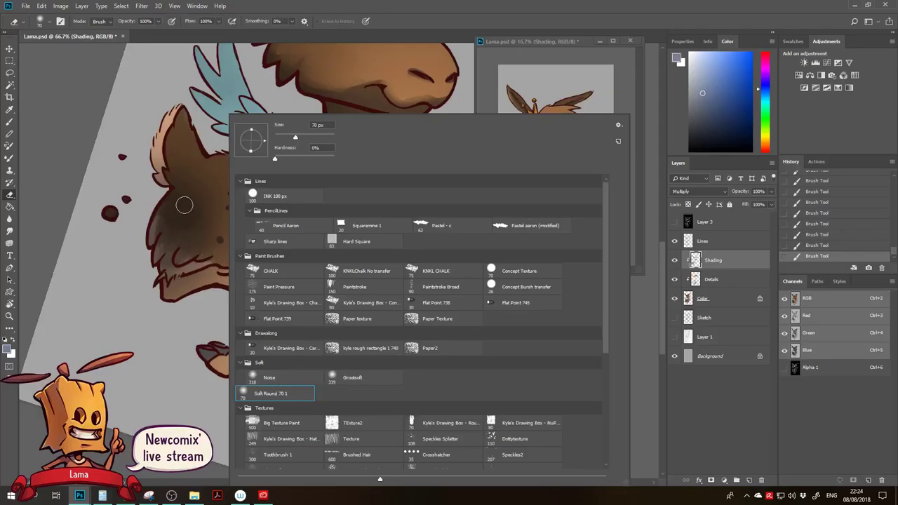
{"action": "left_click", "coordinate": [192, 201]}
{"action": "key", "text": "bracketright"}
{"action": "key", "text": "bracketright"}
{"action": "key", "text": "bracketright"}
{"action": "key", "text": "bracketright"}
{"action": "key", "text": "bracketright"}
{"action": "key", "text": "bracketright"}
{"action": "key", "text": "bracketright"}
{"action": "key", "text": "bracketright"}
{"action": "key", "text": "bracketright"}
{"action": "left_click_drag", "start_coordinate": [202, 199], "coordinate": [231, 243]}
{"action": "mouse_move", "coordinate": [194, 216]}
{"action": "left_mouse_down"}
{"action": "mouse_move", "coordinate": [210, 219]}
{"action": "mouse_move", "coordinate": [223, 249]}
{"action": "left_mouse_up"}
{"action": "mouse_move", "coordinate": [203, 225]}
{"action": "left_mouse_down"}
{"action": "mouse_move", "coordinate": [226, 231]}
{"action": "mouse_move", "coordinate": [223, 242]}
{"action": "left_mouse_up"}
Fade the flank shading towards the shoulder feathers with a smaller soft eraser.
{"action": "key", "text": "bracketleft"}
{"action": "key", "text": "bracketleft"}
{"action": "key", "text": "bracketleft"}
{"action": "key", "text": "bracketleft"}
{"action": "key", "text": "bracketleft"}
{"action": "mouse_move", "coordinate": [224, 241]}
{"action": "left_mouse_down"}
{"action": "mouse_move", "coordinate": [222, 219]}
{"action": "mouse_move", "coordinate": [235, 242]}
{"action": "mouse_move", "coordinate": [250, 220]}
{"action": "mouse_move", "coordinate": [253, 232]}
{"action": "mouse_move", "coordinate": [267, 220]}
{"action": "left_mouse_up"}
Shade the back behind the upper shoulder feathers with the INK 100 px brush and soften it with the eraser.
{"action": "key", "text": "b"}
{"action": "right_click", "coordinate": [265, 206]}
{"action": "left_click", "coordinate": [310, 195]}
{"action": "left_click_drag", "start_coordinate": [324, 133], "coordinate": [326, 138]}
{"action": "mouse_move", "coordinate": [245, 167]}
{"action": "left_mouse_down"}
{"action": "mouse_move", "coordinate": [253, 183]}
{"action": "mouse_move", "coordinate": [243, 186]}
{"action": "mouse_move", "coordinate": [254, 186]}
{"action": "left_mouse_up"}
{"action": "key", "text": "1"}
{"action": "key", "text": "e"}
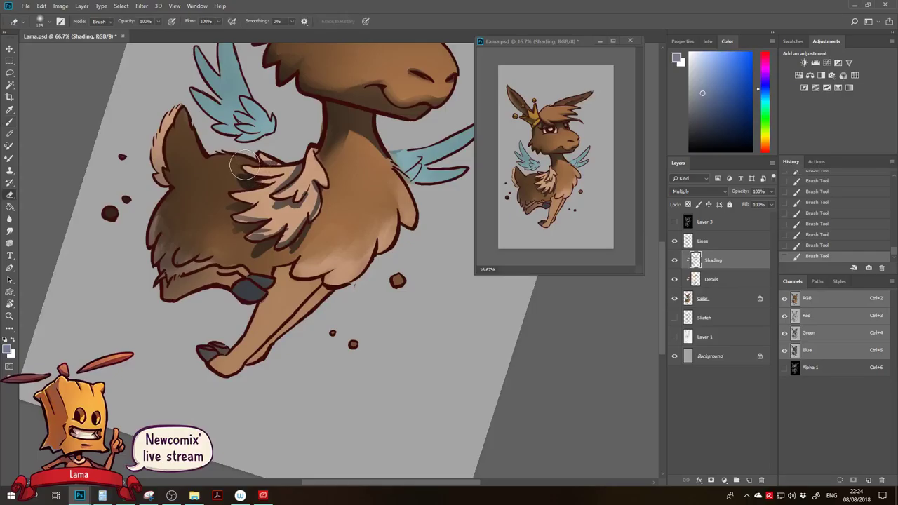
{"action": "left_click_drag", "start_coordinate": [239, 165], "coordinate": [247, 169]}
{"action": "left_click_drag", "start_coordinate": [242, 167], "coordinate": [270, 159]}
Darken the uppermost shoulder feathers along the back, up to the tuft at the neck's base.
{"action": "key", "text": "b"}
{"action": "left_click_drag", "start_coordinate": [286, 163], "coordinate": [265, 163]}
{"action": "left_click_drag", "start_coordinate": [268, 166], "coordinate": [291, 167]}
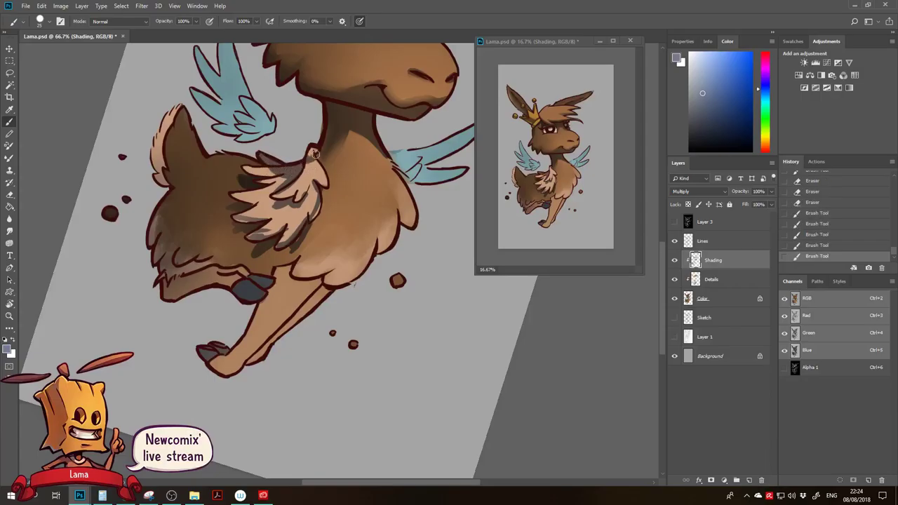
{"action": "left_click_drag", "start_coordinate": [308, 152], "coordinate": [310, 171]}
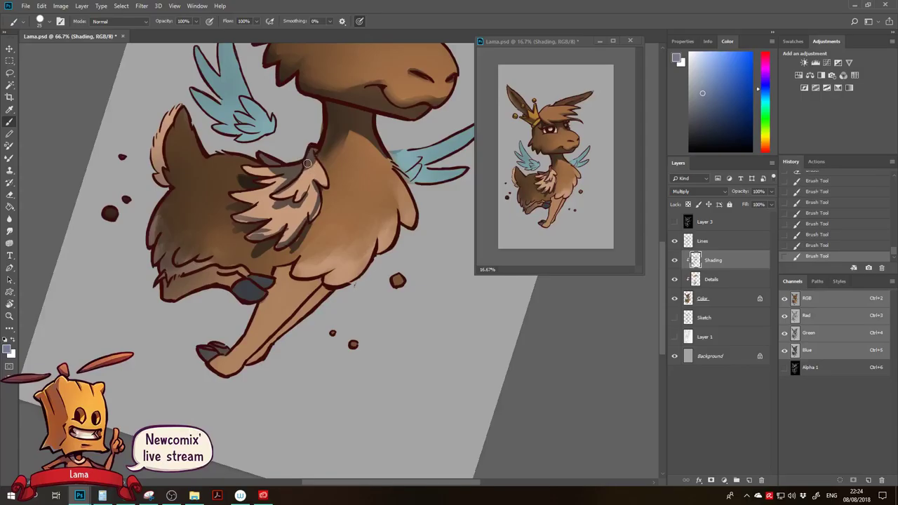
{"action": "left_click_drag", "start_coordinate": [290, 203], "coordinate": [268, 242]}
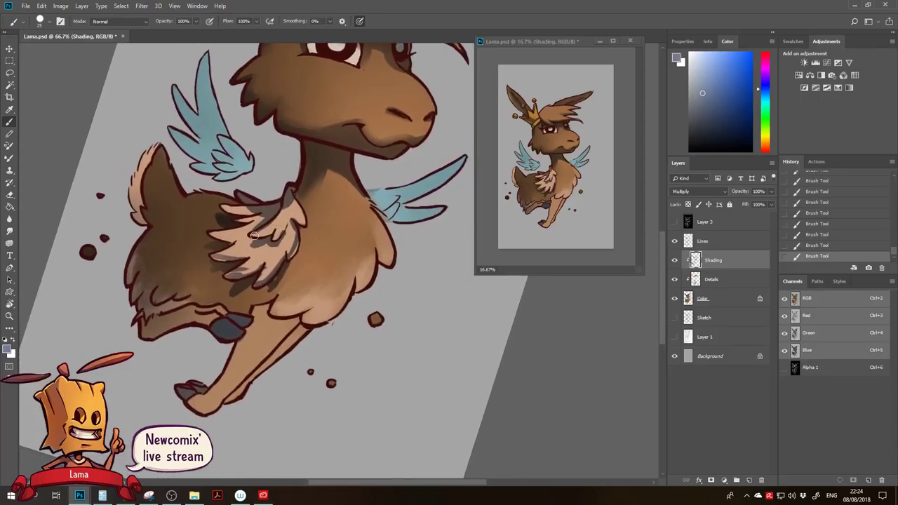
{"action": "mouse_move", "coordinate": [256, 208]}
{"action": "left_mouse_down"}
{"action": "mouse_move", "coordinate": [222, 205]}
{"action": "mouse_move", "coordinate": [270, 214]}
{"action": "mouse_move", "coordinate": [245, 222]}
{"action": "left_mouse_up"}
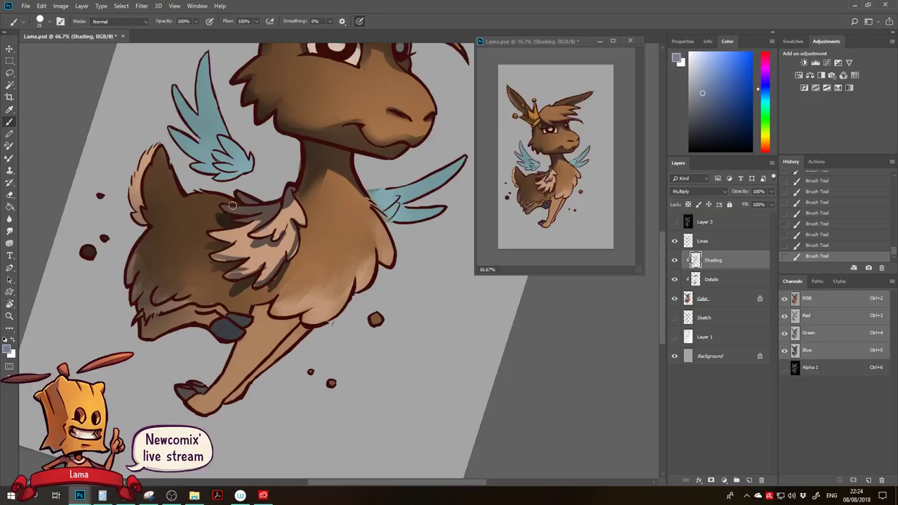
{"action": "mouse_move", "coordinate": [208, 194]}
{"action": "left_mouse_down"}
{"action": "mouse_move", "coordinate": [236, 208]}
{"action": "mouse_move", "coordinate": [238, 255]}
{"action": "left_mouse_up"}
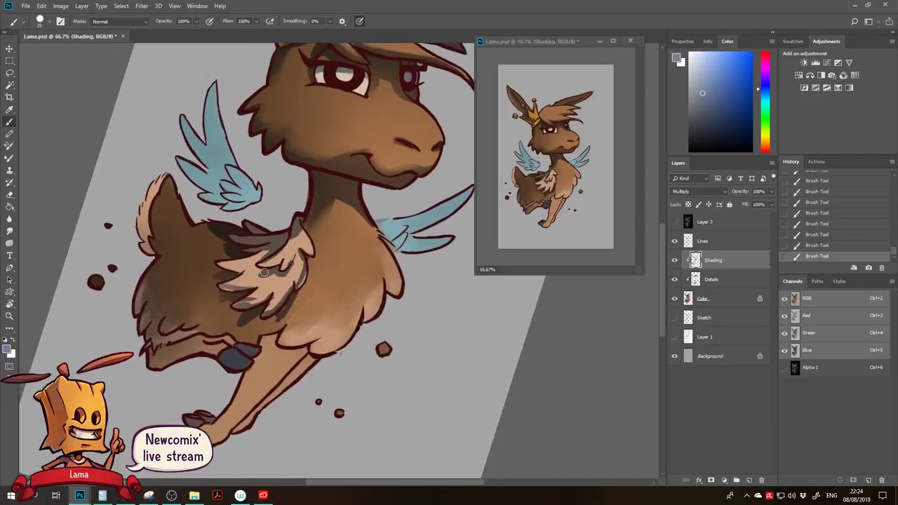
Refine the shadow edges between the middle shoulder feathers by alternating small brush and eraser touches.
{"action": "key", "text": "e"}
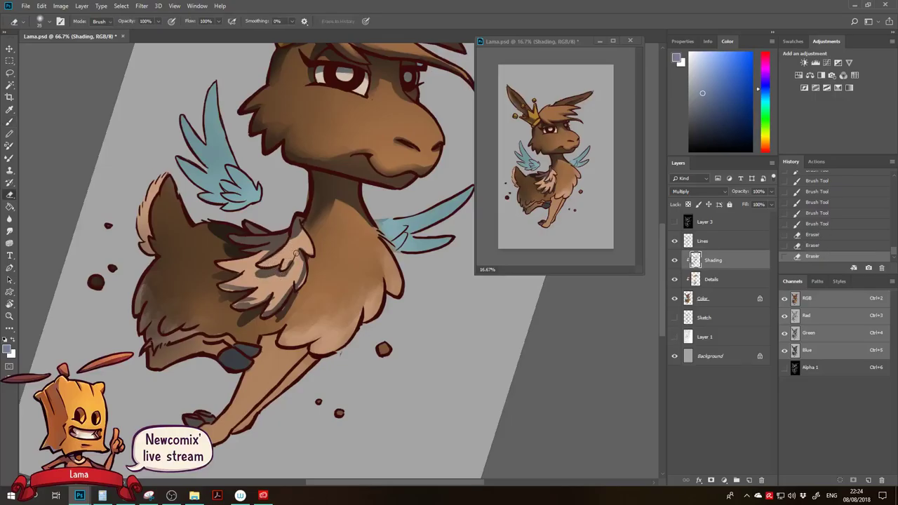
{"action": "key", "text": "b"}
{"action": "left_click_drag", "start_coordinate": [276, 269], "coordinate": [280, 275]}
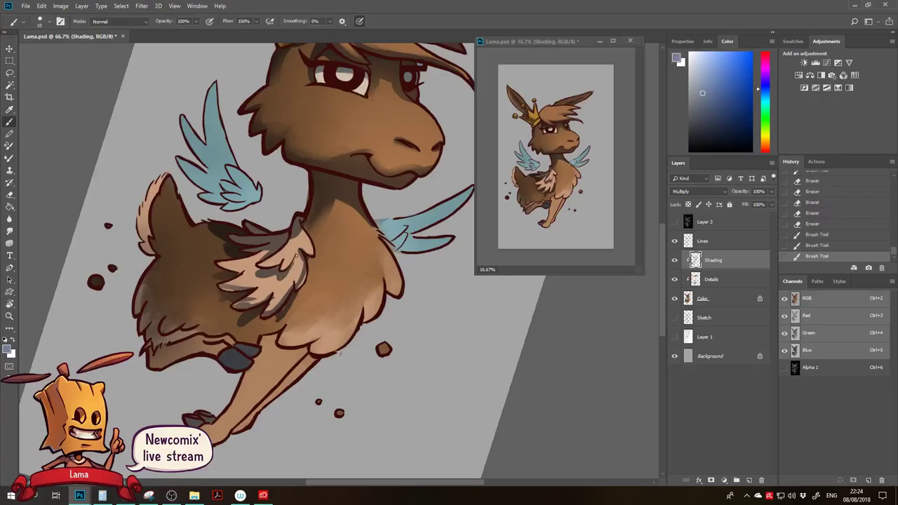
{"action": "left_click", "coordinate": [298, 254]}
{"action": "key", "text": "e"}
{"action": "left_click", "coordinate": [291, 271]}
{"action": "left_click", "coordinate": [291, 274]}
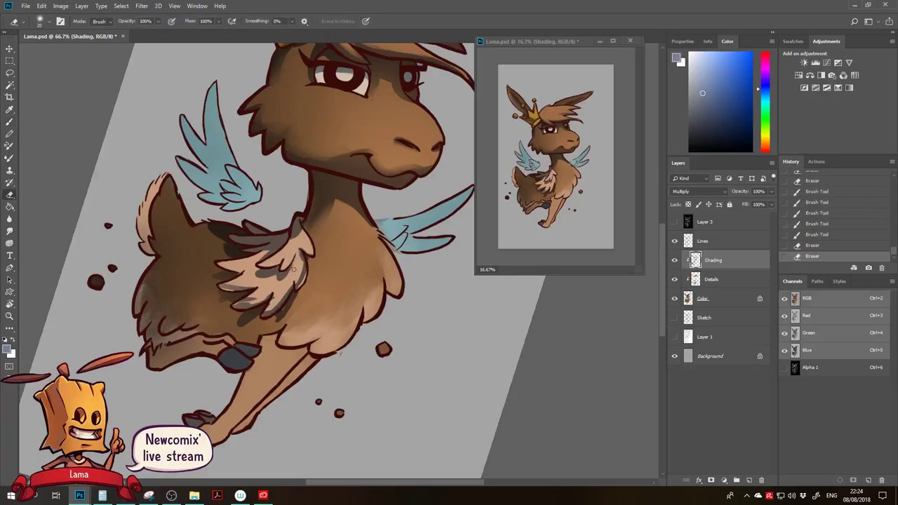
{"action": "left_click", "coordinate": [298, 247]}
{"action": "left_click", "coordinate": [298, 248]}
{"action": "key", "text": "b"}
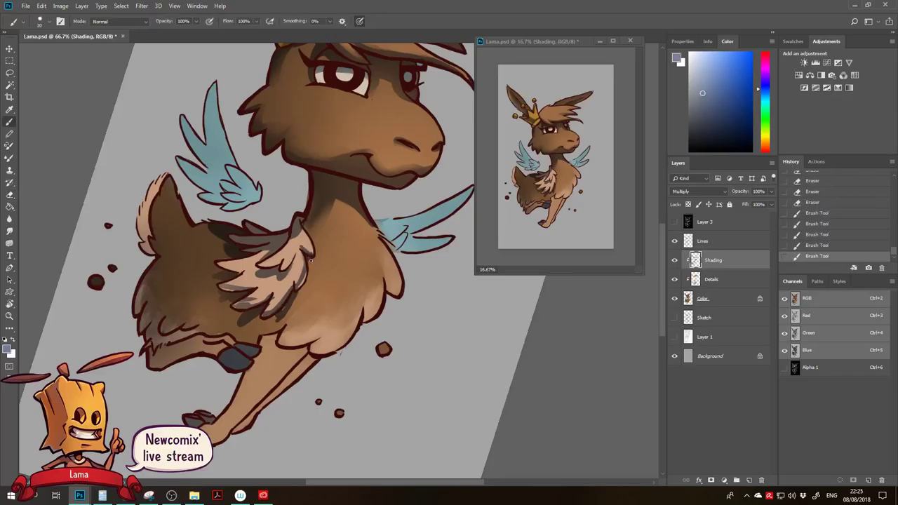
Refine the small shadows on the front shoulder feathers beside the chest, alternating fine brush and eraser touches.
{"action": "left_click", "coordinate": [309, 251]}
{"action": "key", "text": "e"}
{"action": "left_click", "coordinate": [303, 246]}
{"action": "left_click", "coordinate": [304, 251]}
{"action": "left_click", "coordinate": [300, 244]}
{"action": "key", "text": "b"}
{"action": "left_click", "coordinate": [300, 246]}
{"action": "left_click", "coordinate": [311, 251]}
{"action": "left_click", "coordinate": [313, 254]}
{"action": "key", "text": "e"}
{"action": "left_click", "coordinate": [312, 250]}
{"action": "left_click", "coordinate": [318, 261]}
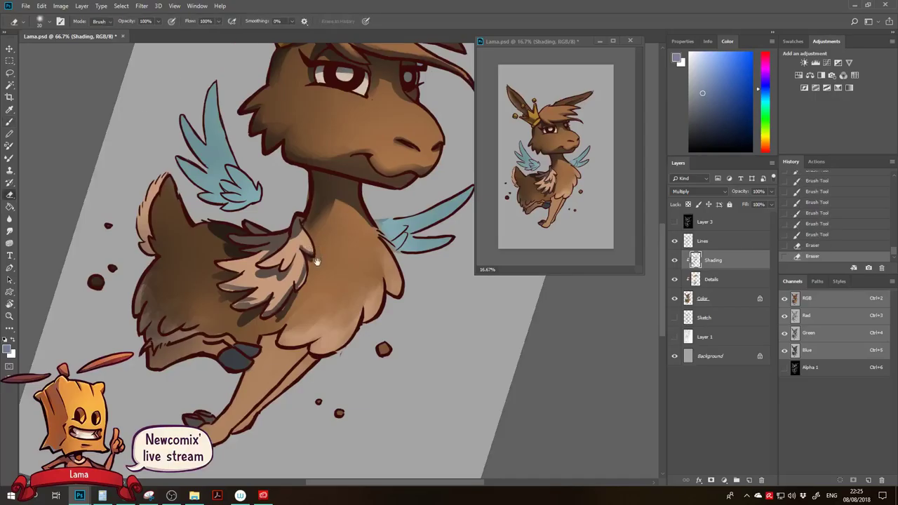
Erase and repaint the narrow shadow along the lowest shoulder feather to sharpen its shape.
{"action": "scroll", "coordinate": [339, 263], "scroll_direction": "down", "scroll_amount": 1}
{"action": "scroll", "coordinate": [340, 263], "scroll_direction": "up", "scroll_amount": 1}
{"action": "mouse_move", "coordinate": [277, 210]}
{"action": "left_mouse_down"}
{"action": "mouse_move", "coordinate": [276, 249]}
{"action": "mouse_move", "coordinate": [276, 237]}
{"action": "left_mouse_up"}
{"action": "mouse_move", "coordinate": [277, 236]}
{"action": "left_mouse_down"}
{"action": "mouse_move", "coordinate": [280, 227]}
{"action": "mouse_move", "coordinate": [267, 233]}
{"action": "mouse_move", "coordinate": [269, 251]}
{"action": "left_mouse_up"}
{"action": "key", "text": "b"}
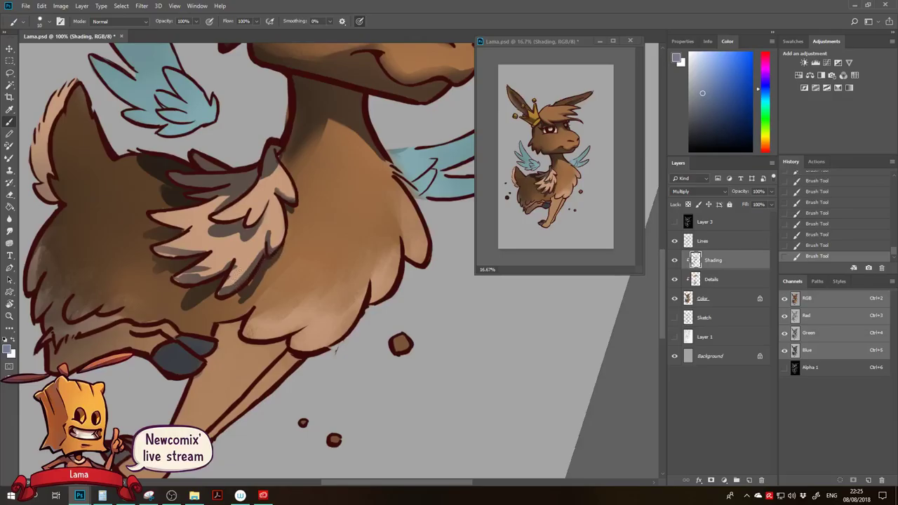
{"action": "key", "text": "e"}
{"action": "left_click_drag", "start_coordinate": [248, 265], "coordinate": [236, 282]}
{"action": "mouse_move", "coordinate": [260, 245]}
{"action": "left_mouse_down"}
{"action": "mouse_move", "coordinate": [231, 281]}
{"action": "mouse_move", "coordinate": [240, 274]}
{"action": "mouse_move", "coordinate": [233, 275]}
{"action": "mouse_move", "coordinate": [236, 262]}
{"action": "mouse_move", "coordinate": [226, 289]}
{"action": "left_mouse_up"}
{"action": "key", "text": "b"}
{"action": "left_click_drag", "start_coordinate": [239, 259], "coordinate": [222, 288]}
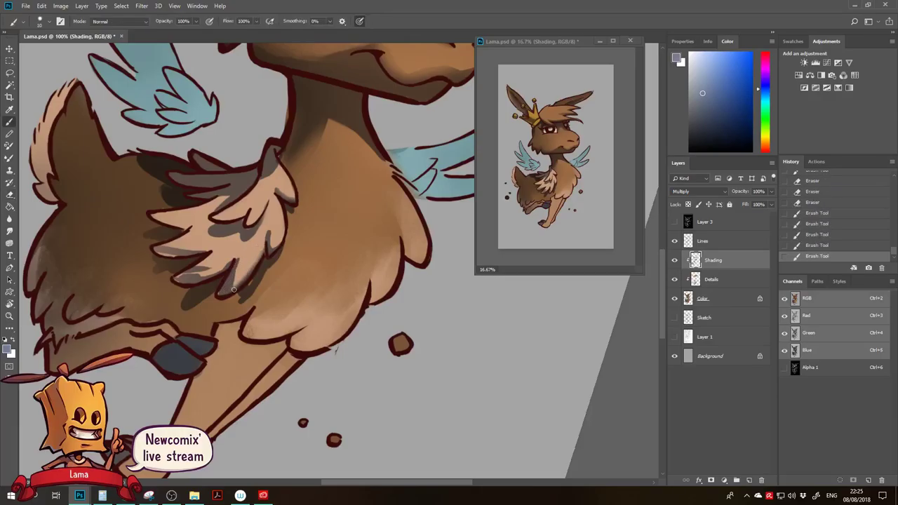
Trim the lowest feather's shadow with the eraser and darken the cast shadow beneath it on the body.
{"action": "key", "text": "e"}
{"action": "left_click_drag", "start_coordinate": [242, 255], "coordinate": [232, 284]}
{"action": "mouse_move", "coordinate": [235, 276]}
{"action": "left_mouse_down"}
{"action": "mouse_move", "coordinate": [219, 297]}
{"action": "mouse_move", "coordinate": [263, 252]}
{"action": "mouse_move", "coordinate": [231, 287]}
{"action": "left_mouse_up"}
{"action": "key", "text": "b"}
{"action": "mouse_move", "coordinate": [258, 253]}
{"action": "left_mouse_down"}
{"action": "mouse_move", "coordinate": [232, 289]}
{"action": "mouse_move", "coordinate": [245, 296]}
{"action": "left_mouse_up"}
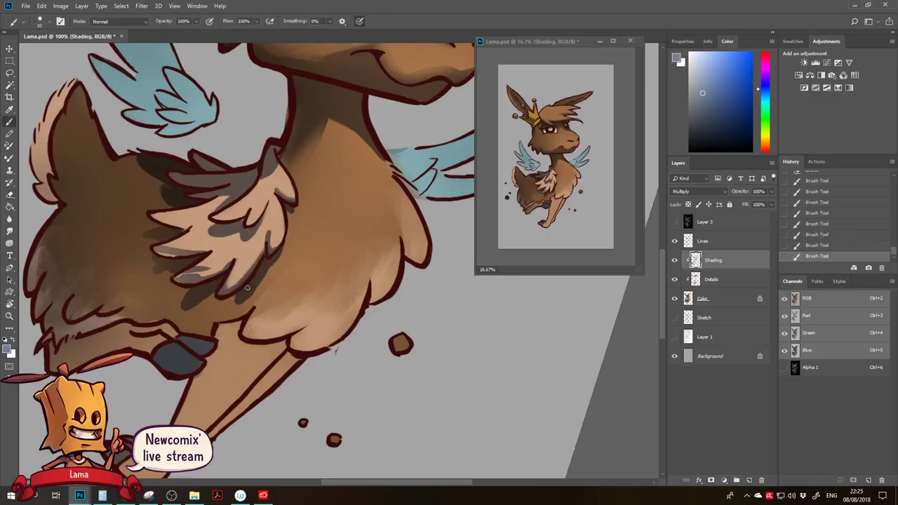
{"action": "key", "text": "e"}
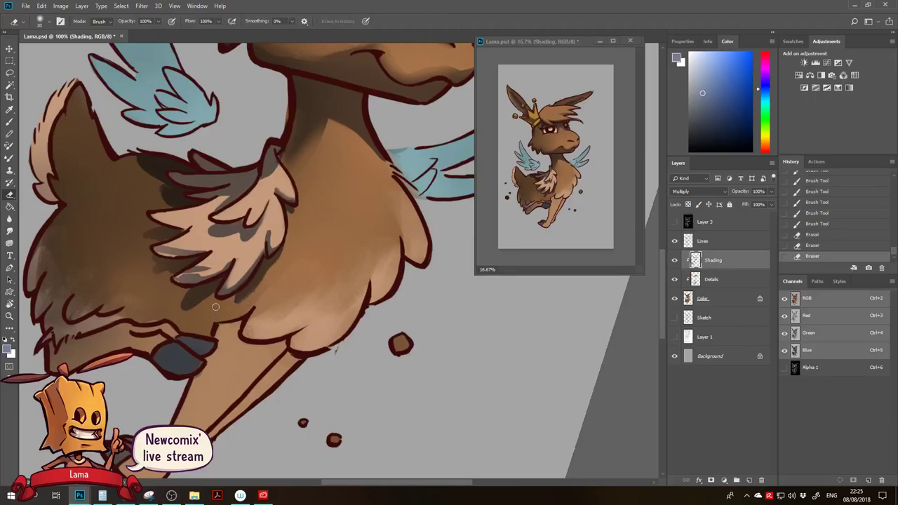
Add thin shadows under the lower rear-pointing shoulder feathers and clean their edges with the eraser.
{"action": "key", "text": "b"}
{"action": "mouse_move", "coordinate": [195, 275]}
{"action": "left_mouse_down"}
{"action": "mouse_move", "coordinate": [180, 282]}
{"action": "mouse_move", "coordinate": [217, 272]}
{"action": "mouse_move", "coordinate": [178, 283]}
{"action": "left_mouse_up"}
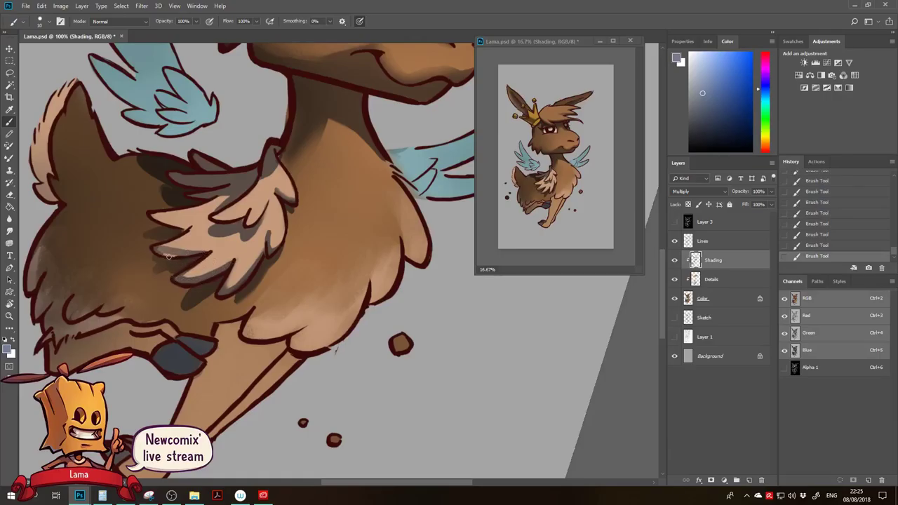
{"action": "key", "text": "e"}
{"action": "mouse_move", "coordinate": [158, 246]}
{"action": "left_mouse_down"}
{"action": "mouse_move", "coordinate": [210, 244]}
{"action": "mouse_move", "coordinate": [183, 252]}
{"action": "mouse_move", "coordinate": [205, 253]}
{"action": "left_mouse_up"}
{"action": "key", "text": "b"}
{"action": "mouse_move", "coordinate": [196, 254]}
{"action": "left_mouse_down"}
{"action": "mouse_move", "coordinate": [212, 248]}
{"action": "mouse_move", "coordinate": [181, 250]}
{"action": "left_mouse_up"}
Deepen the cast shadow on the flank around the rear feather tips, erasing spill from the feathers.
{"action": "mouse_move", "coordinate": [154, 214]}
{"action": "left_mouse_down"}
{"action": "mouse_move", "coordinate": [201, 230]}
{"action": "mouse_move", "coordinate": [148, 235]}
{"action": "mouse_move", "coordinate": [183, 231]}
{"action": "mouse_move", "coordinate": [173, 273]}
{"action": "mouse_move", "coordinate": [175, 261]}
{"action": "mouse_move", "coordinate": [164, 267]}
{"action": "mouse_move", "coordinate": [193, 259]}
{"action": "mouse_move", "coordinate": [163, 258]}
{"action": "left_mouse_up"}
{"action": "key", "text": "e"}
{"action": "key", "text": "b"}
{"action": "key", "text": "e"}
{"action": "left_click_drag", "start_coordinate": [157, 257], "coordinate": [164, 259]}
{"action": "left_click_drag", "start_coordinate": [157, 258], "coordinate": [183, 267]}
{"action": "key", "text": "b"}
{"action": "mouse_move", "coordinate": [175, 266]}
{"action": "left_mouse_down"}
{"action": "mouse_move", "coordinate": [186, 268]}
{"action": "mouse_move", "coordinate": [191, 305]}
{"action": "left_mouse_up"}
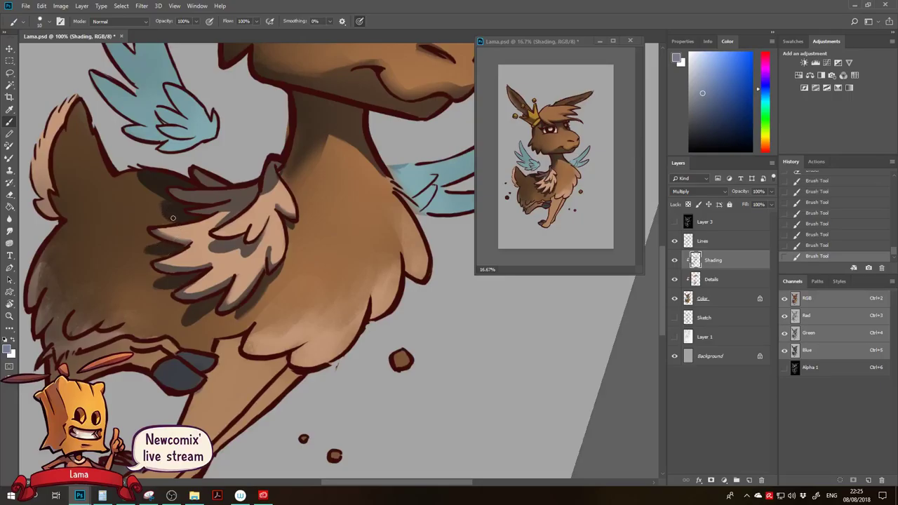
Undo the last two brush strokes and soften the shadow behind the shoulder feathers with a larger eraser at 30% opacity.
{"action": "key", "text": "2"}
{"action": "key", "text": "ctrl+alt+z"}
{"action": "key", "text": "ctrl+alt+z"}
{"action": "key", "text": "e"}
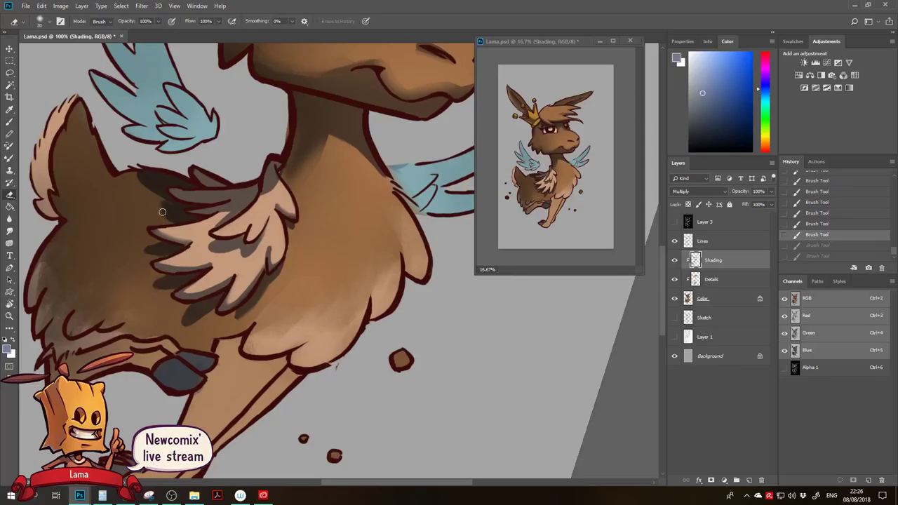
{"action": "key", "text": "3"}
{"action": "key", "text": "bracketright"}
{"action": "key", "text": "bracketright"}
{"action": "key", "text": "bracketright"}
{"action": "left_click_drag", "start_coordinate": [162, 206], "coordinate": [166, 219]}
{"action": "mouse_move", "coordinate": [167, 219]}
{"action": "left_mouse_down"}
{"action": "mouse_move", "coordinate": [159, 214]}
{"action": "mouse_move", "coordinate": [168, 221]}
{"action": "left_mouse_up"}
{"action": "mouse_move", "coordinate": [168, 219]}
{"action": "left_mouse_down"}
{"action": "mouse_move", "coordinate": [159, 210]}
{"action": "mouse_move", "coordinate": [130, 254]}
{"action": "mouse_move", "coordinate": [150, 250]}
{"action": "mouse_move", "coordinate": [187, 331]}
{"action": "mouse_move", "coordinate": [154, 391]}
{"action": "mouse_move", "coordinate": [171, 359]}
{"action": "left_mouse_up"}
Fade the shading around the shoulder feathers and along the back with the 30% eraser, reducing its size.
{"action": "key", "text": "r"}
{"action": "left_click_drag", "start_coordinate": [114, 257], "coordinate": [134, 320]}
{"action": "key", "text": "e"}
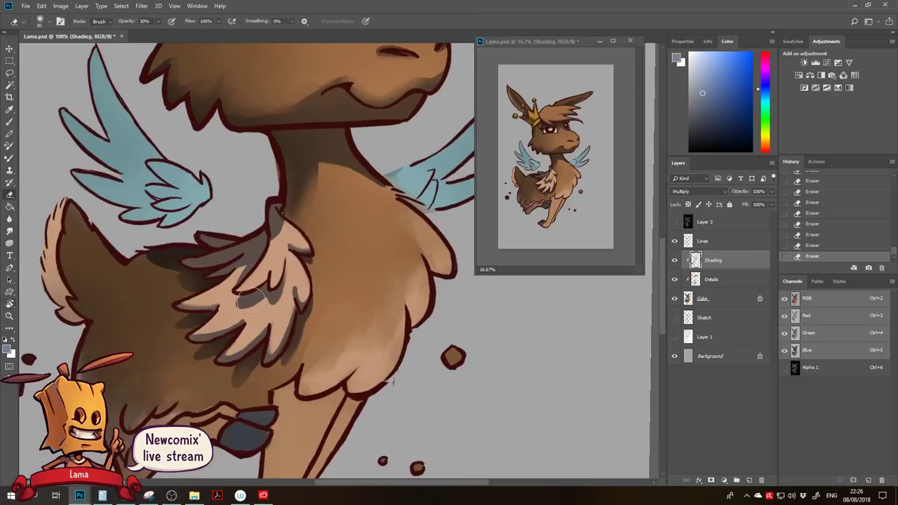
{"action": "mouse_move", "coordinate": [213, 341]}
{"action": "left_mouse_down"}
{"action": "mouse_move", "coordinate": [240, 323]}
{"action": "mouse_move", "coordinate": [187, 245]}
{"action": "mouse_move", "coordinate": [160, 241]}
{"action": "mouse_move", "coordinate": [176, 244]}
{"action": "mouse_move", "coordinate": [167, 257]}
{"action": "mouse_move", "coordinate": [171, 242]}
{"action": "left_mouse_up"}
{"action": "key", "text": "["}
{"action": "key", "text": "["}
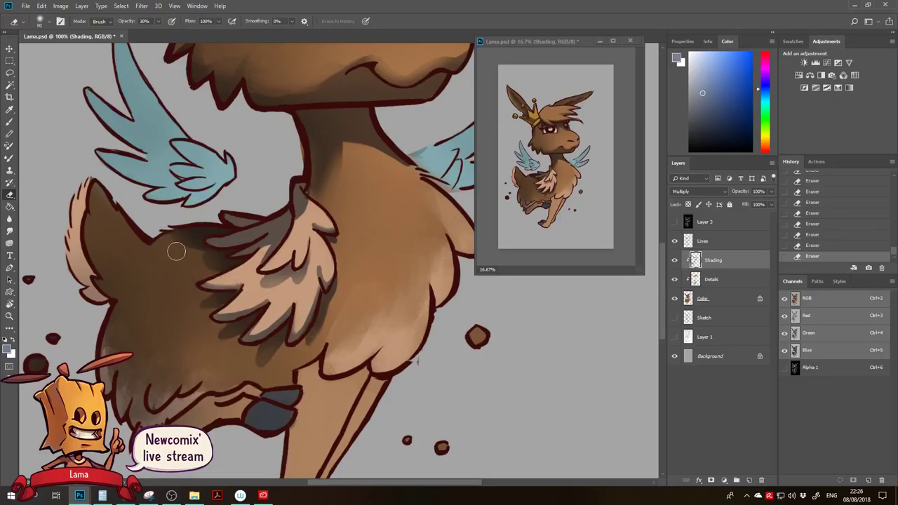
Shade the pale outer fur and the inner side of the tail with the brush at 100% opacity.
{"action": "key", "text": "b"}
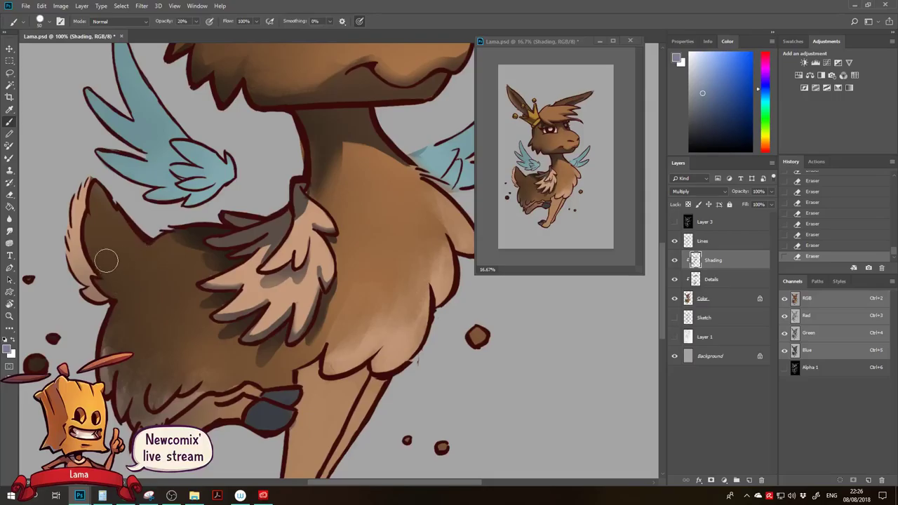
{"action": "key", "text": "0"}
{"action": "mouse_move", "coordinate": [97, 254]}
{"action": "left_mouse_down"}
{"action": "mouse_move", "coordinate": [92, 246]}
{"action": "mouse_move", "coordinate": [85, 283]}
{"action": "left_mouse_up"}
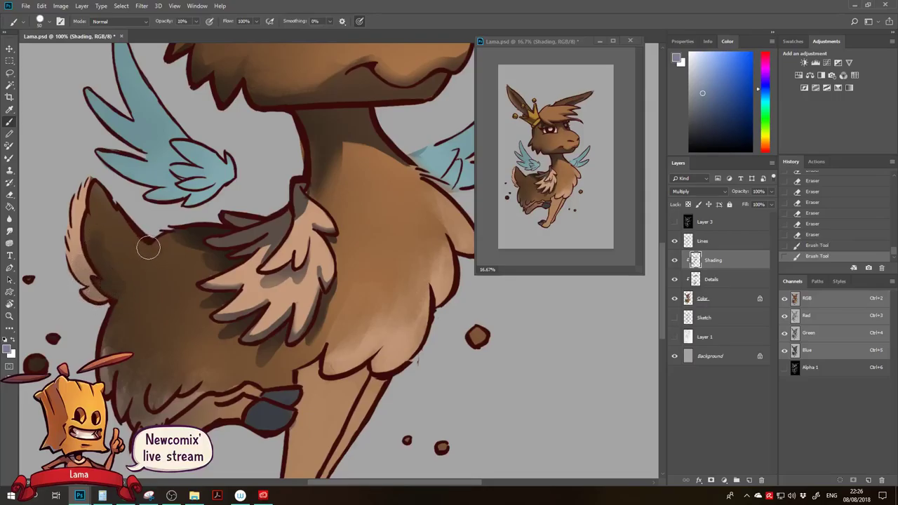
{"action": "mouse_move", "coordinate": [91, 247]}
{"action": "left_mouse_down"}
{"action": "mouse_move", "coordinate": [92, 277]}
{"action": "mouse_move", "coordinate": [117, 281]}
{"action": "mouse_move", "coordinate": [87, 224]}
{"action": "mouse_move", "coordinate": [85, 184]}
{"action": "left_mouse_up"}
{"action": "left_click_drag", "start_coordinate": [82, 212], "coordinate": [94, 253]}
{"action": "mouse_move", "coordinate": [90, 188]}
{"action": "left_mouse_down"}
{"action": "mouse_move", "coordinate": [91, 295]}
{"action": "mouse_move", "coordinate": [102, 222]}
{"action": "mouse_move", "coordinate": [129, 280]}
{"action": "mouse_move", "coordinate": [126, 249]}
{"action": "mouse_move", "coordinate": [113, 286]}
{"action": "left_mouse_up"}
Block in a dark shadow over the rump, the belly fringe and the folded hind leg.
{"action": "left_click_drag", "start_coordinate": [124, 255], "coordinate": [104, 343]}
{"action": "mouse_move", "coordinate": [114, 274]}
{"action": "left_mouse_down"}
{"action": "mouse_move", "coordinate": [110, 354]}
{"action": "mouse_move", "coordinate": [165, 401]}
{"action": "mouse_move", "coordinate": [169, 421]}
{"action": "left_mouse_up"}
{"action": "mouse_move", "coordinate": [227, 399]}
{"action": "left_mouse_down"}
{"action": "mouse_move", "coordinate": [172, 407]}
{"action": "mouse_move", "coordinate": [204, 386]}
{"action": "mouse_move", "coordinate": [324, 375]}
{"action": "left_mouse_up"}
{"action": "mouse_move", "coordinate": [197, 363]}
{"action": "left_mouse_down"}
{"action": "mouse_move", "coordinate": [158, 375]}
{"action": "mouse_move", "coordinate": [174, 365]}
{"action": "mouse_move", "coordinate": [170, 341]}
{"action": "mouse_move", "coordinate": [159, 338]}
{"action": "mouse_move", "coordinate": [234, 344]}
{"action": "mouse_move", "coordinate": [287, 335]}
{"action": "mouse_move", "coordinate": [224, 347]}
{"action": "mouse_move", "coordinate": [239, 334]}
{"action": "mouse_move", "coordinate": [188, 337]}
{"action": "mouse_move", "coordinate": [191, 294]}
{"action": "mouse_move", "coordinate": [216, 308]}
{"action": "left_mouse_up"}
{"action": "mouse_move", "coordinate": [120, 296]}
{"action": "left_mouse_down"}
{"action": "mouse_move", "coordinate": [124, 240]}
{"action": "mouse_move", "coordinate": [134, 339]}
{"action": "mouse_move", "coordinate": [148, 325]}
{"action": "mouse_move", "coordinate": [191, 353]}
{"action": "mouse_move", "coordinate": [187, 323]}
{"action": "mouse_move", "coordinate": [184, 331]}
{"action": "left_mouse_up"}
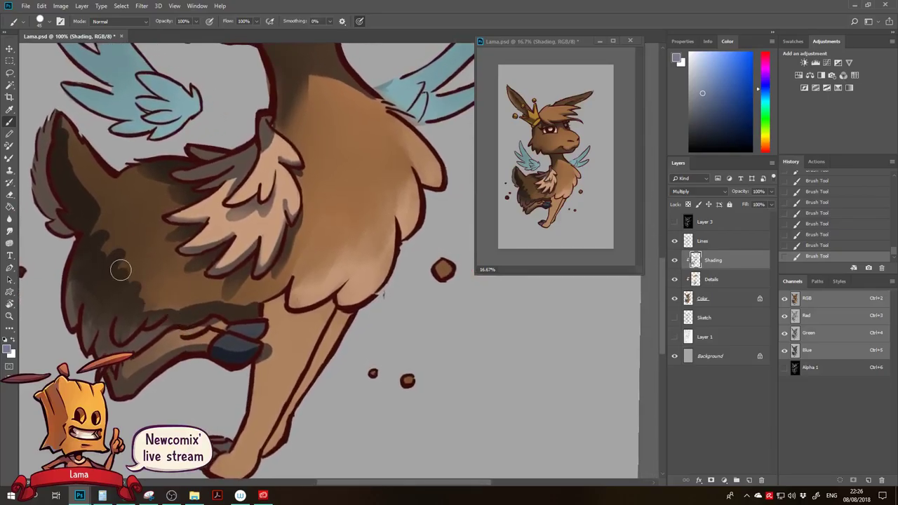
Soften the rump and flank shadow with the 30% eraser, and texture the flank and tail edges with a chalk eraser at 60% opacity.
{"action": "key", "text": "e"}
{"action": "mouse_move", "coordinate": [124, 221]}
{"action": "left_mouse_down"}
{"action": "mouse_move", "coordinate": [115, 220]}
{"action": "mouse_move", "coordinate": [142, 228]}
{"action": "mouse_move", "coordinate": [131, 235]}
{"action": "left_mouse_up"}
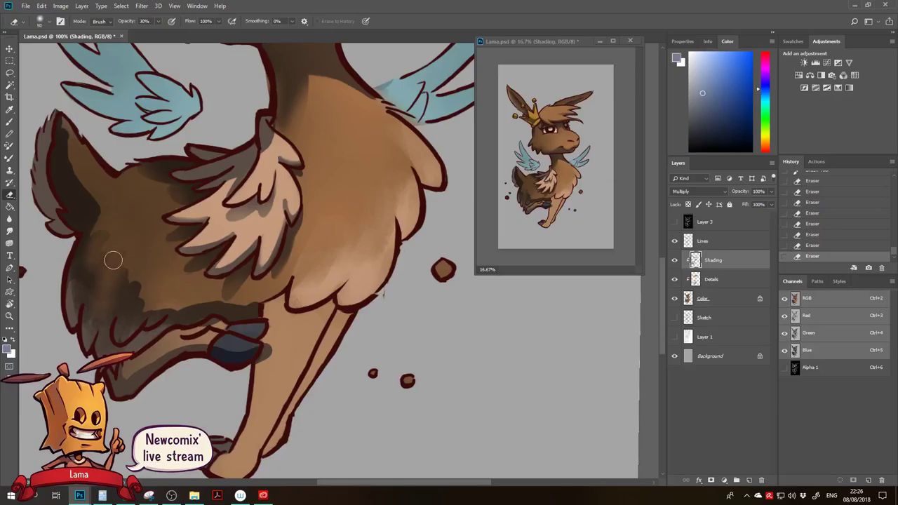
{"action": "right_click", "coordinate": [156, 261]}
{"action": "left_click_drag", "start_coordinate": [379, 288], "coordinate": [381, 275]}
{"action": "left_click", "coordinate": [373, 271]}
{"action": "left_click", "coordinate": [112, 228]}
{"action": "key", "text": "8"}
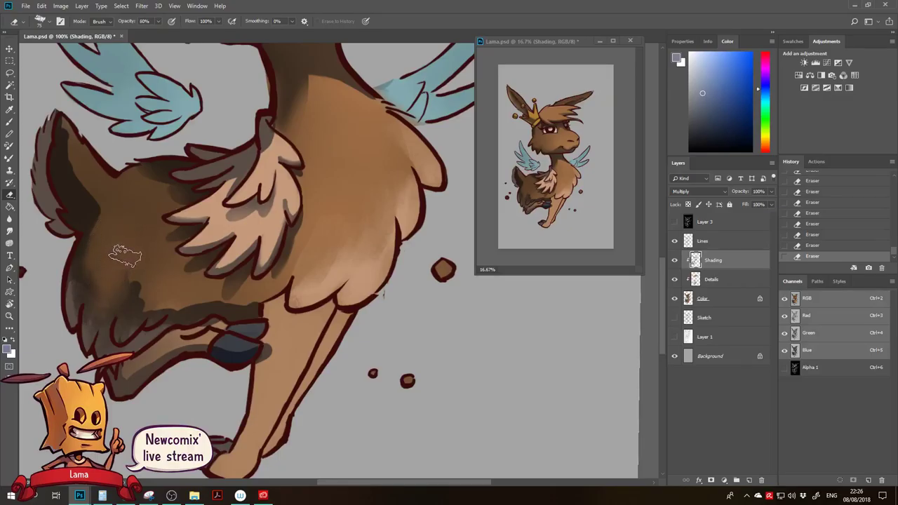
{"action": "mouse_move", "coordinate": [126, 297]}
{"action": "left_mouse_down"}
{"action": "mouse_move", "coordinate": [146, 292]}
{"action": "mouse_move", "coordinate": [153, 297]}
{"action": "mouse_move", "coordinate": [143, 315]}
{"action": "left_mouse_up"}
{"action": "left_click_drag", "start_coordinate": [151, 297], "coordinate": [150, 312]}
{"action": "mouse_move", "coordinate": [73, 126]}
{"action": "left_mouse_down"}
{"action": "mouse_move", "coordinate": [88, 201]}
{"action": "mouse_move", "coordinate": [87, 149]}
{"action": "mouse_move", "coordinate": [103, 199]}
{"action": "left_mouse_up"}
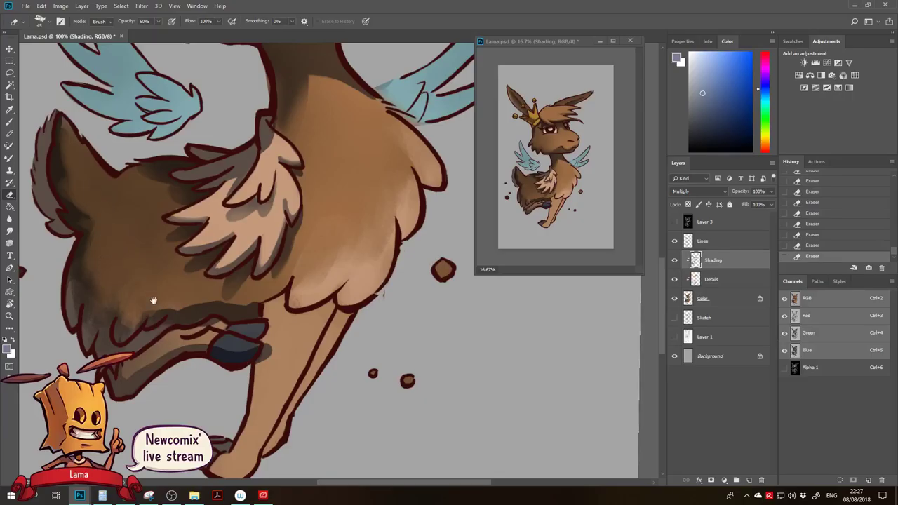
Undo the last eraser stroke, repaint the shadow around the tail base and blend its edge with the chalk eraser.
{"action": "left_click_drag", "start_coordinate": [149, 294], "coordinate": [136, 286]}
{"action": "key", "text": "i"}
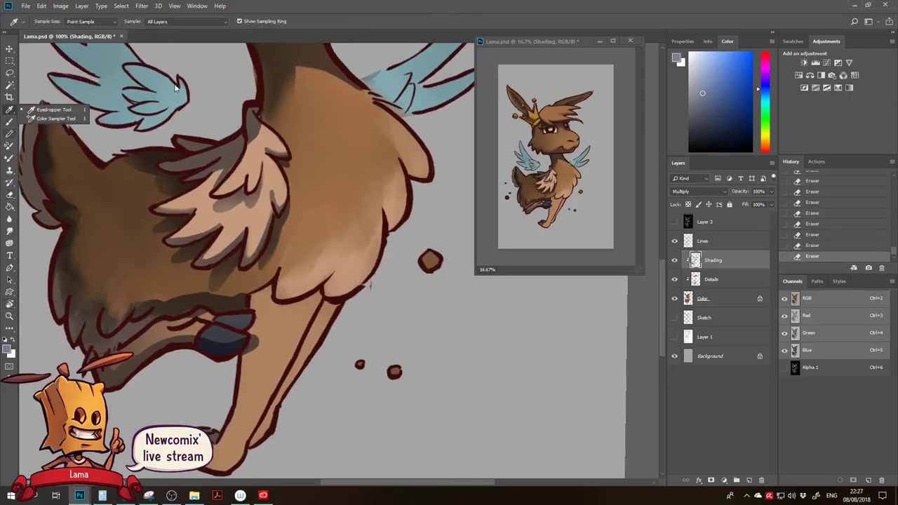
{"action": "key", "text": "ctrl+z"}
{"action": "key", "text": "r"}
{"action": "mouse_move", "coordinate": [102, 135]}
{"action": "left_mouse_down"}
{"action": "mouse_move", "coordinate": [242, 133]}
{"action": "mouse_move", "coordinate": [279, 144]}
{"action": "left_mouse_up"}
{"action": "mouse_move", "coordinate": [279, 143]}
{"action": "left_mouse_down"}
{"action": "mouse_move", "coordinate": [289, 235]}
{"action": "mouse_move", "coordinate": [278, 293]}
{"action": "left_mouse_up"}
{"action": "key", "text": "b"}
{"action": "left_click_drag", "start_coordinate": [157, 165], "coordinate": [164, 201]}
{"action": "mouse_move", "coordinate": [169, 157]}
{"action": "left_mouse_down"}
{"action": "mouse_move", "coordinate": [169, 196]}
{"action": "mouse_move", "coordinate": [184, 179]}
{"action": "mouse_move", "coordinate": [168, 228]}
{"action": "left_mouse_up"}
{"action": "key", "text": "e"}
{"action": "mouse_move", "coordinate": [172, 214]}
{"action": "left_mouse_down"}
{"action": "mouse_move", "coordinate": [166, 225]}
{"action": "mouse_move", "coordinate": [184, 212]}
{"action": "mouse_move", "coordinate": [166, 201]}
{"action": "mouse_move", "coordinate": [154, 214]}
{"action": "mouse_move", "coordinate": [166, 222]}
{"action": "left_mouse_up"}
{"action": "key", "text": "b"}
{"action": "key", "text": "e"}
{"action": "mouse_move", "coordinate": [160, 226]}
{"action": "left_mouse_down"}
{"action": "mouse_move", "coordinate": [184, 207]}
{"action": "mouse_move", "coordinate": [143, 240]}
{"action": "left_mouse_up"}
{"action": "mouse_move", "coordinate": [144, 241]}
{"action": "left_mouse_down"}
{"action": "mouse_move", "coordinate": [148, 230]}
{"action": "mouse_move", "coordinate": [181, 267]}
{"action": "mouse_move", "coordinate": [183, 287]}
{"action": "left_mouse_up"}
Lighten the shadow along the belly fringe above the folded leg with the chalk eraser.
{"action": "key", "text": "r"}
{"action": "mouse_move", "coordinate": [310, 347]}
{"action": "left_mouse_down"}
{"action": "mouse_move", "coordinate": [298, 327]}
{"action": "mouse_move", "coordinate": [258, 338]}
{"action": "mouse_move", "coordinate": [281, 322]}
{"action": "left_mouse_up"}
{"action": "key", "text": "e"}
{"action": "mouse_move", "coordinate": [255, 340]}
{"action": "left_mouse_down"}
{"action": "mouse_move", "coordinate": [320, 309]}
{"action": "mouse_move", "coordinate": [297, 323]}
{"action": "left_mouse_up"}
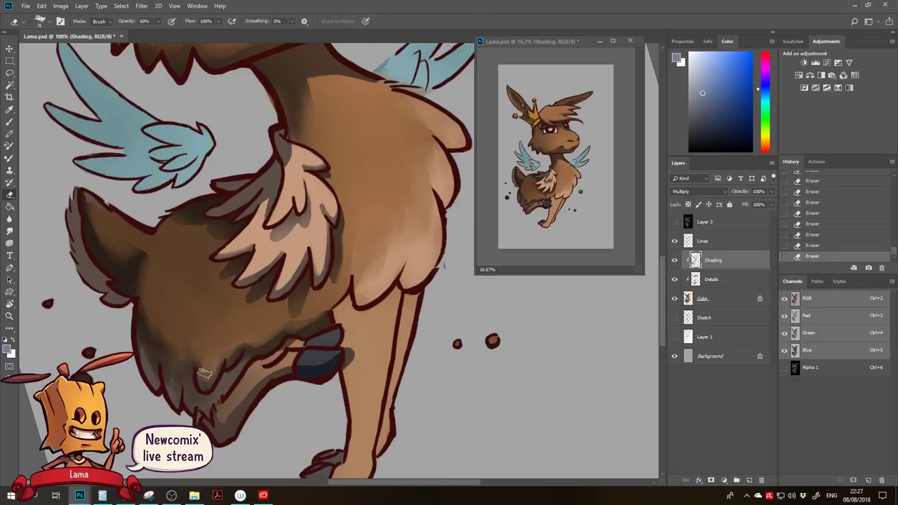
{"action": "left_click_drag", "start_coordinate": [307, 357], "coordinate": [301, 346]}
Shade the folded leg near its dark hoof and erase the stray shadow spilling onto the front leg.
{"action": "key", "text": "b"}
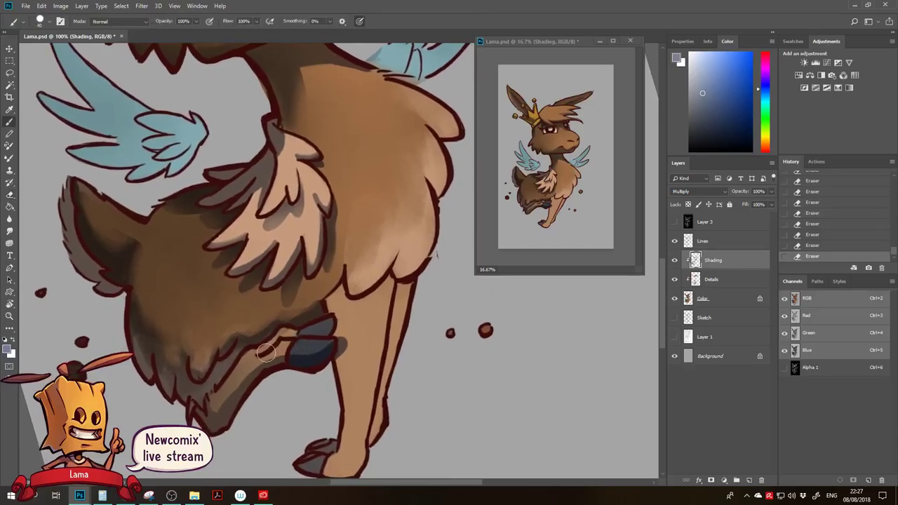
{"action": "mouse_move", "coordinate": [287, 337]}
{"action": "left_mouse_down"}
{"action": "mouse_move", "coordinate": [327, 328]}
{"action": "mouse_move", "coordinate": [311, 328]}
{"action": "left_mouse_up"}
{"action": "key", "text": "e"}
{"action": "mouse_move", "coordinate": [307, 329]}
{"action": "left_mouse_down"}
{"action": "mouse_move", "coordinate": [326, 325]}
{"action": "mouse_move", "coordinate": [292, 332]}
{"action": "left_mouse_up"}
{"action": "left_click_drag", "start_coordinate": [348, 342], "coordinate": [338, 363]}
{"action": "mouse_move", "coordinate": [344, 342]}
{"action": "left_mouse_down"}
{"action": "mouse_move", "coordinate": [341, 352]}
{"action": "mouse_move", "coordinate": [302, 351]}
{"action": "left_mouse_up"}
{"action": "key", "text": "b"}
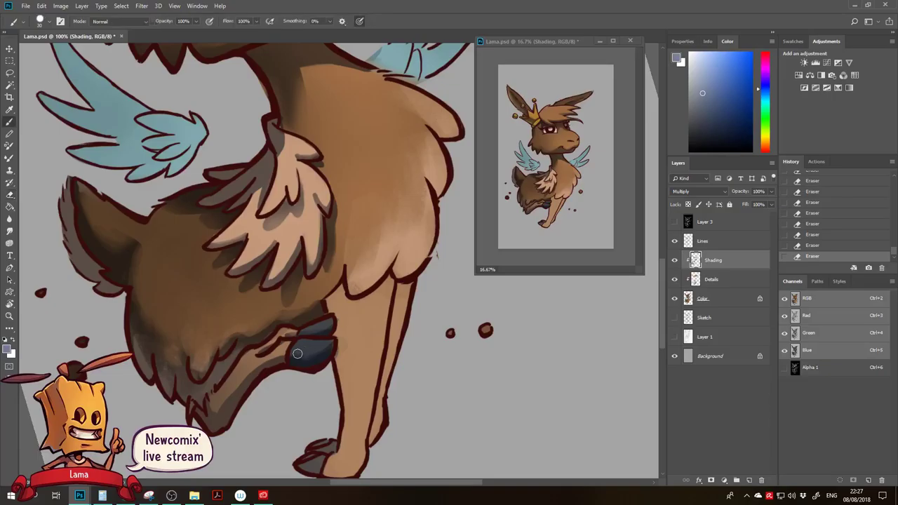
{"action": "mouse_move", "coordinate": [293, 356]}
{"action": "left_mouse_down"}
{"action": "mouse_move", "coordinate": [317, 349]}
{"action": "mouse_move", "coordinate": [327, 359]}
{"action": "mouse_move", "coordinate": [276, 364]}
{"action": "mouse_move", "coordinate": [282, 357]}
{"action": "left_mouse_up"}
Shade the folded leg with the soft Noise brush at 135 px and 30% opacity, lightening its upper part with the eraser.
{"action": "right_click", "coordinate": [283, 357]}
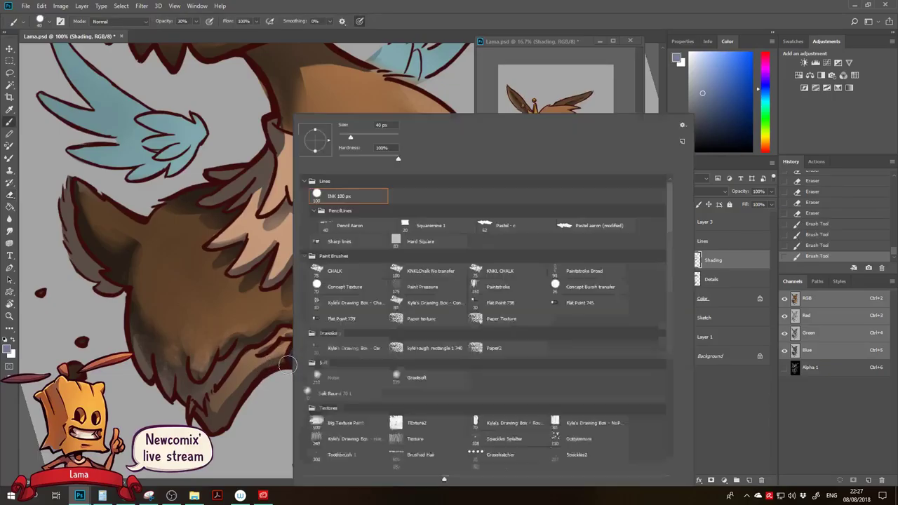
{"action": "left_click", "coordinate": [334, 377]}
{"action": "key", "text": "["}
{"action": "key", "text": "["}
{"action": "key", "text": "["}
{"action": "key", "text": "["}
{"action": "key", "text": "["}
{"action": "key", "text": "["}
{"action": "mouse_move", "coordinate": [227, 384]}
{"action": "left_mouse_down"}
{"action": "mouse_move", "coordinate": [246, 361]}
{"action": "mouse_move", "coordinate": [215, 414]}
{"action": "mouse_move", "coordinate": [223, 424]}
{"action": "left_mouse_up"}
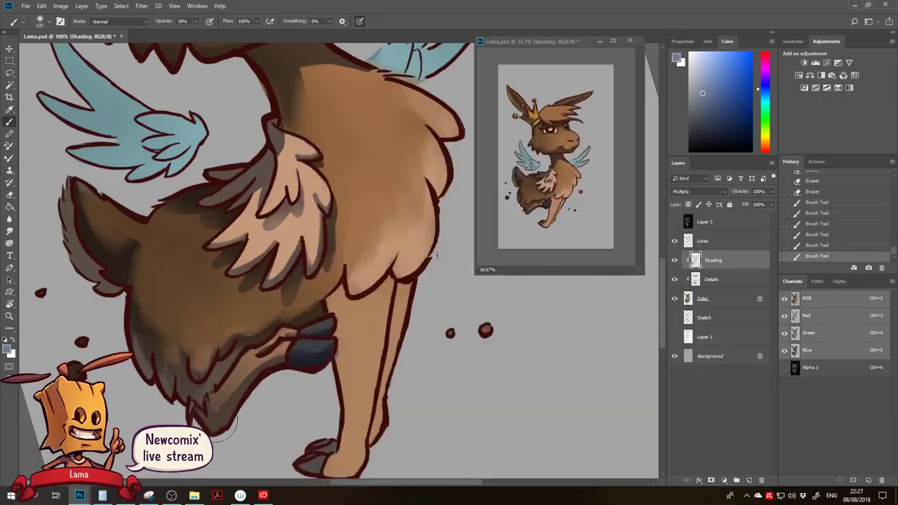
{"action": "key", "text": "e"}
{"action": "left_click_drag", "start_coordinate": [279, 354], "coordinate": [261, 362]}
{"action": "mouse_move", "coordinate": [263, 359]}
{"action": "left_mouse_down"}
{"action": "mouse_move", "coordinate": [221, 403]}
{"action": "mouse_move", "coordinate": [249, 358]}
{"action": "mouse_move", "coordinate": [218, 410]}
{"action": "mouse_move", "coordinate": [272, 359]}
{"action": "mouse_move", "coordinate": [216, 326]}
{"action": "left_mouse_up"}
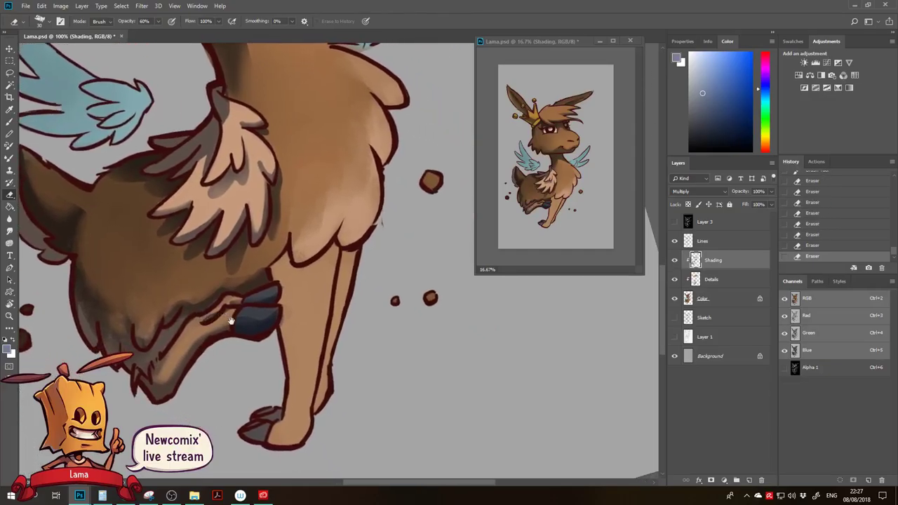
Deepen the soft shadow at the folded leg's knee with a larger Noise brush.
{"action": "key", "text": "b"}
{"action": "key", "text": "bracketright"}
{"action": "key", "text": "bracketright"}
{"action": "key", "text": "bracketright"}
{"action": "mouse_move", "coordinate": [163, 379]}
{"action": "left_mouse_down"}
{"action": "mouse_move", "coordinate": [164, 363]}
{"action": "mouse_move", "coordinate": [162, 375]}
{"action": "left_mouse_up"}
{"action": "left_click_drag", "start_coordinate": [362, 364], "coordinate": [356, 331]}
Softly shade the edges of the chest fur tufts with a smaller Noise brush.
{"action": "key", "text": "bracketleft"}
{"action": "key", "text": "bracketleft"}
{"action": "key", "text": "bracketleft"}
{"action": "key", "text": "bracketleft"}
{"action": "mouse_move", "coordinate": [279, 240]}
{"action": "left_mouse_down"}
{"action": "mouse_move", "coordinate": [332, 205]}
{"action": "mouse_move", "coordinate": [287, 219]}
{"action": "mouse_move", "coordinate": [339, 183]}
{"action": "mouse_move", "coordinate": [358, 189]}
{"action": "mouse_move", "coordinate": [348, 211]}
{"action": "mouse_move", "coordinate": [376, 137]}
{"action": "left_mouse_up"}
{"action": "left_click_drag", "start_coordinate": [348, 211], "coordinate": [366, 184]}
{"action": "left_click_drag", "start_coordinate": [324, 239], "coordinate": [327, 217]}
{"action": "left_click_drag", "start_coordinate": [429, 133], "coordinate": [414, 204]}
Darken the lower chest fringe above the front legs with the soft brush enlarged to 175 px.
{"action": "key", "text": "bracketright"}
{"action": "key", "text": "bracketright"}
{"action": "key", "text": "bracketright"}
{"action": "key", "text": "bracketright"}
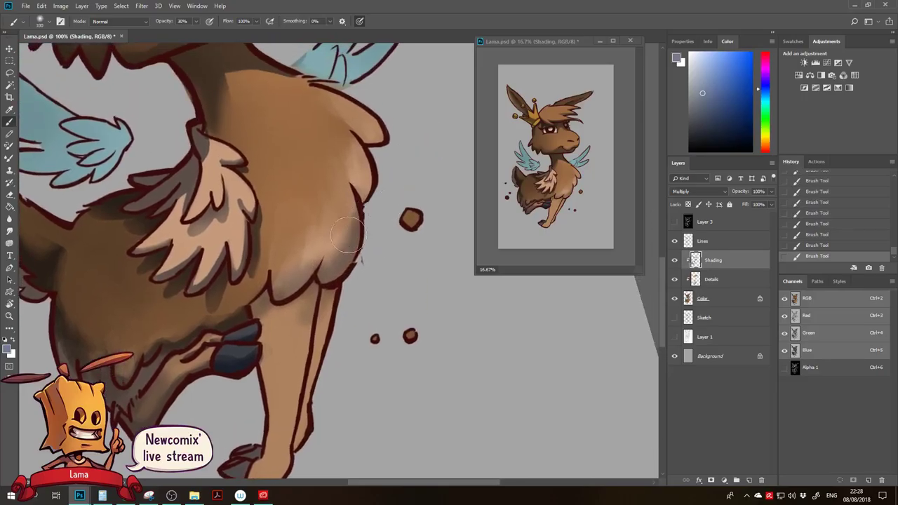
{"action": "mouse_move", "coordinate": [280, 281]}
{"action": "left_mouse_down"}
{"action": "mouse_move", "coordinate": [341, 202]}
{"action": "mouse_move", "coordinate": [367, 222]}
{"action": "left_mouse_up"}
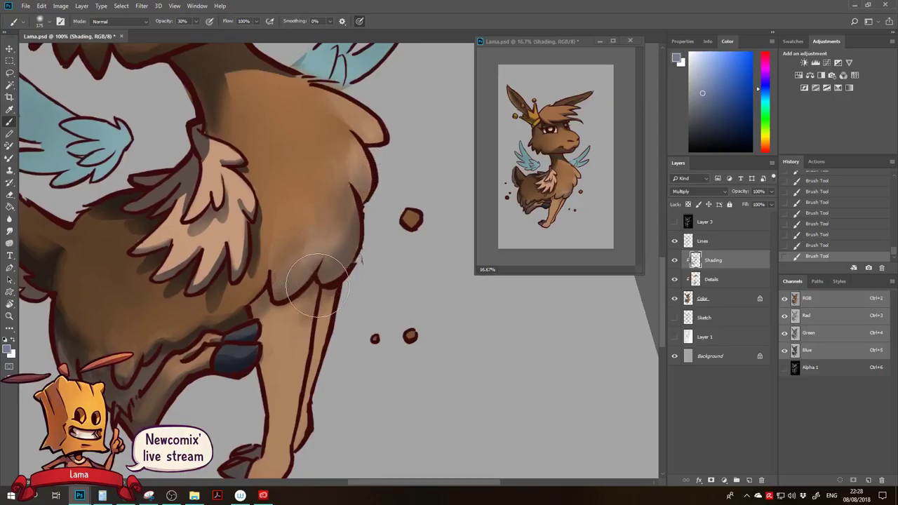
Carve lighter fur strokes into the chest tuft shading with the chalk eraser, slightly enlarging it.
{"action": "key", "text": "e"}
{"action": "left_click_drag", "start_coordinate": [344, 139], "coordinate": [360, 167]}
{"action": "mouse_move", "coordinate": [338, 131]}
{"action": "left_mouse_down"}
{"action": "mouse_move", "coordinate": [358, 168]}
{"action": "mouse_move", "coordinate": [334, 121]}
{"action": "mouse_move", "coordinate": [359, 177]}
{"action": "left_mouse_up"}
{"action": "key", "text": "bracketright"}
{"action": "left_click_drag", "start_coordinate": [344, 144], "coordinate": [359, 175]}
{"action": "mouse_move", "coordinate": [335, 130]}
{"action": "left_mouse_down"}
{"action": "mouse_move", "coordinate": [341, 237]}
{"action": "mouse_move", "coordinate": [339, 168]}
{"action": "mouse_move", "coordinate": [334, 241]}
{"action": "mouse_move", "coordinate": [341, 193]}
{"action": "mouse_move", "coordinate": [333, 164]}
{"action": "mouse_move", "coordinate": [324, 219]}
{"action": "left_mouse_up"}
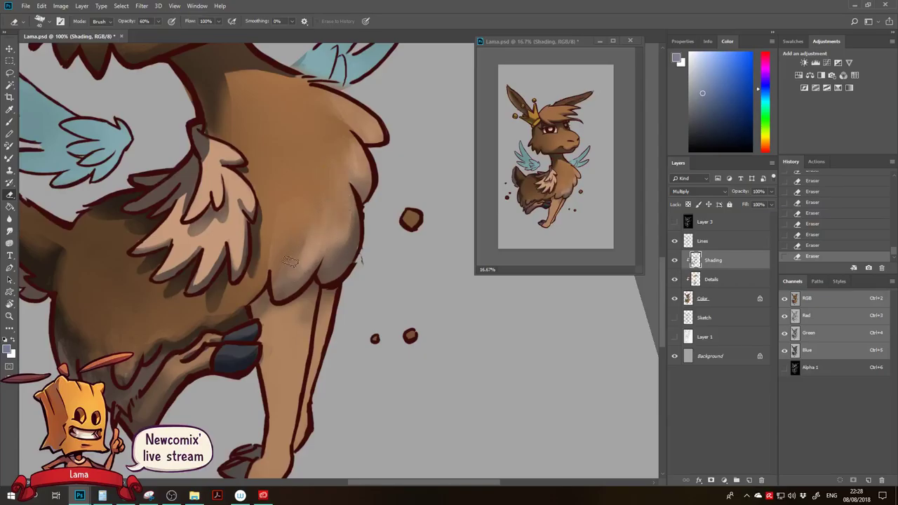
Switch to the KNKL CHALK brush at 17% opacity and lightly shade the top of the front leg under the chest.
{"action": "left_click_drag", "start_coordinate": [315, 278], "coordinate": [310, 229]}
{"action": "key", "text": "b"}
{"action": "right_click", "coordinate": [338, 248]}
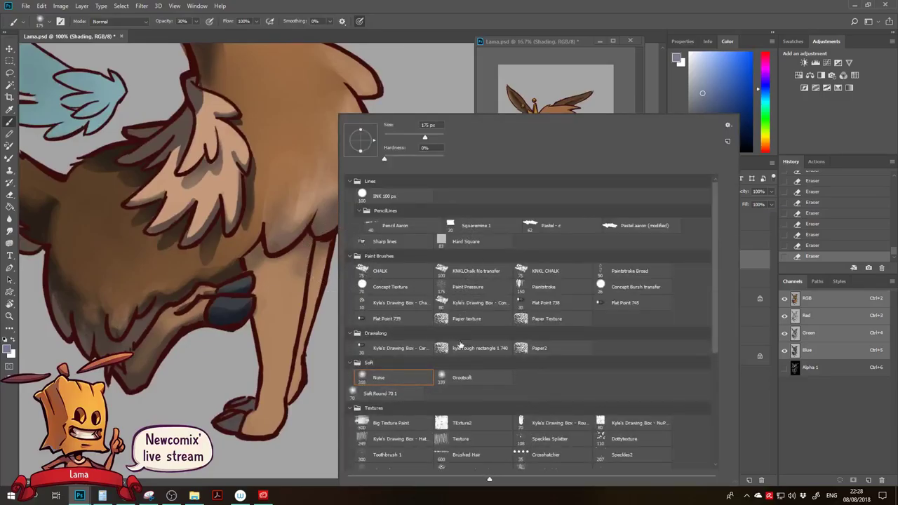
{"action": "left_click", "coordinate": [536, 270]}
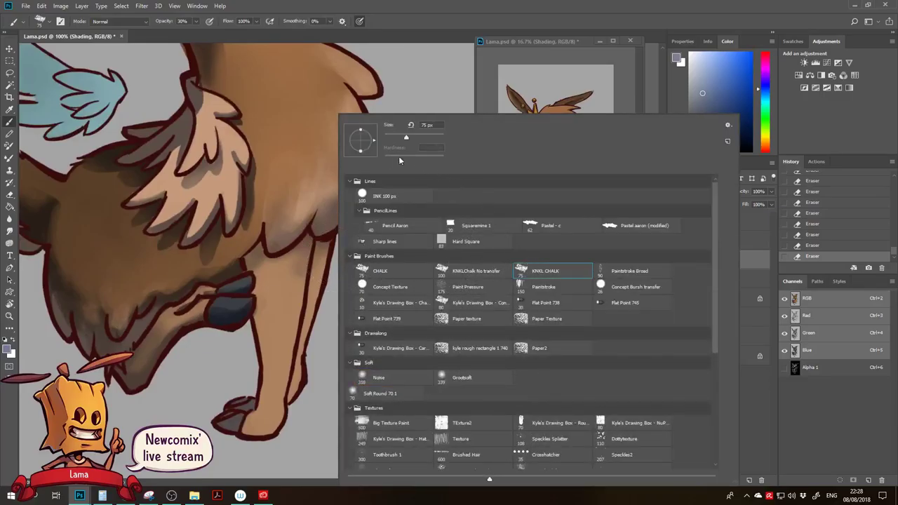
{"action": "left_click", "coordinate": [315, 284]}
{"action": "key", "text": "1"}
{"action": "key", "text": "7"}
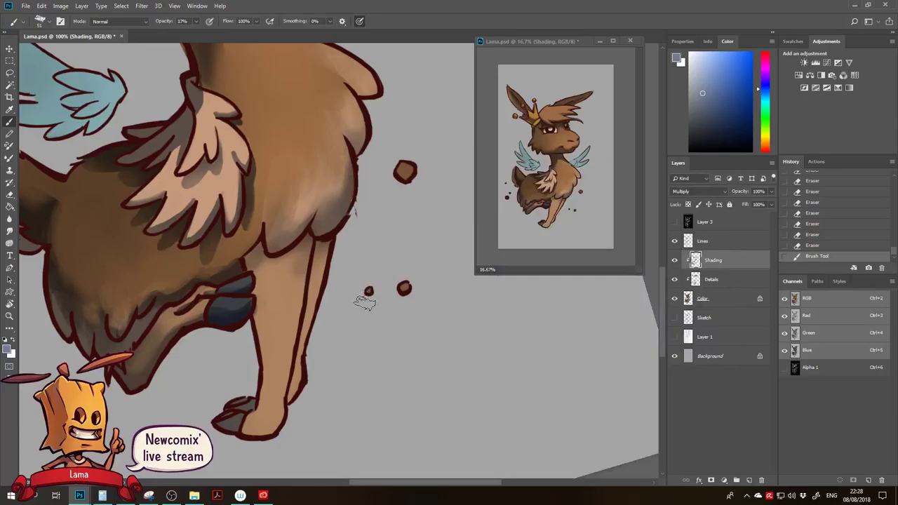
{"action": "key", "text": "["}
{"action": "left_click_drag", "start_coordinate": [251, 261], "coordinate": [249, 265]}
{"action": "left_click_drag", "start_coordinate": [246, 261], "coordinate": [251, 265]}
{"action": "left_click_drag", "start_coordinate": [252, 262], "coordinate": [272, 261]}
{"action": "left_click_drag", "start_coordinate": [270, 261], "coordinate": [275, 262]}
Darken the shadow the chest casts across the top of the front leg with the chalk brush at 100% opacity.
{"action": "key", "text": "1"}
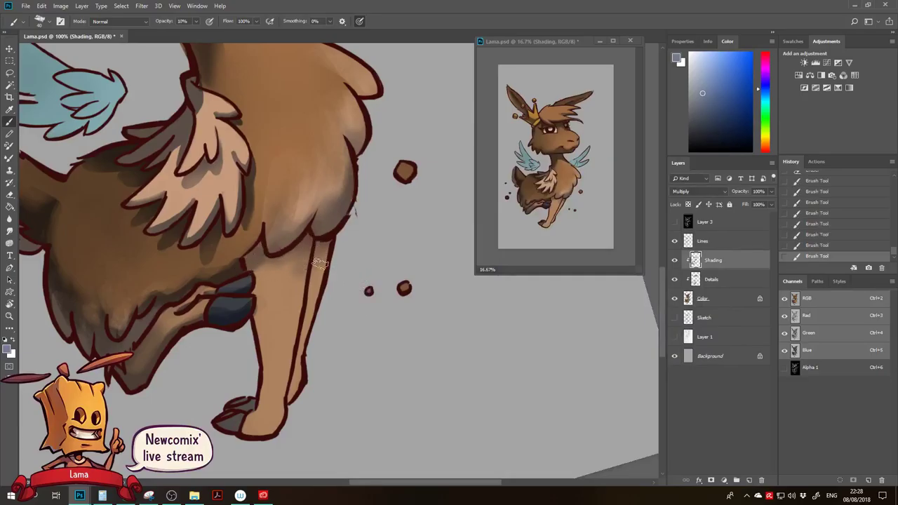
{"action": "key", "text": "0"}
{"action": "mouse_move", "coordinate": [248, 267]}
{"action": "left_mouse_down"}
{"action": "mouse_move", "coordinate": [282, 262]}
{"action": "mouse_move", "coordinate": [258, 262]}
{"action": "mouse_move", "coordinate": [300, 247]}
{"action": "left_mouse_up"}
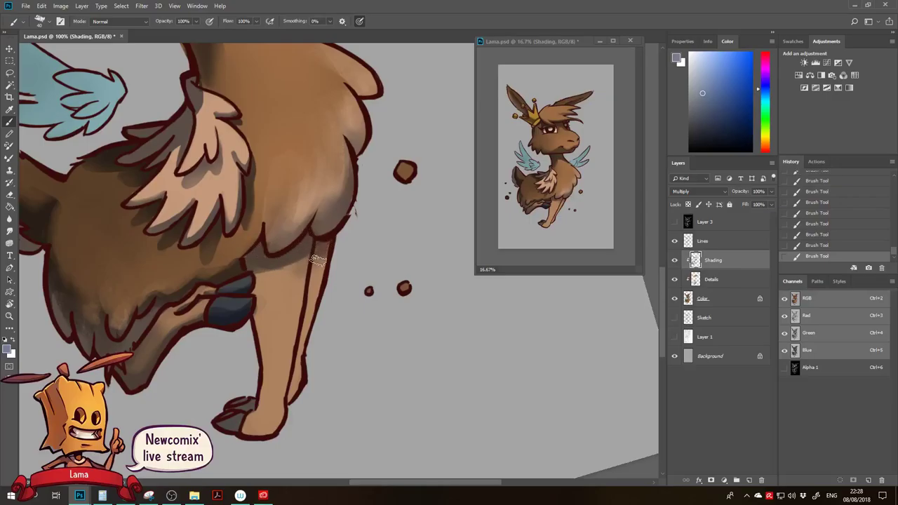
Lighten excess shading on the upper part of both front legs with the chalk eraser.
{"action": "key", "text": "e"}
{"action": "left_click_drag", "start_coordinate": [301, 292], "coordinate": [292, 316]}
{"action": "left_click_drag", "start_coordinate": [325, 276], "coordinate": [306, 296]}
{"action": "mouse_move", "coordinate": [321, 271]}
{"action": "left_mouse_down"}
{"action": "mouse_move", "coordinate": [309, 288]}
{"action": "mouse_move", "coordinate": [313, 279]}
{"action": "left_mouse_up"}
{"action": "left_click_drag", "start_coordinate": [323, 258], "coordinate": [317, 268]}
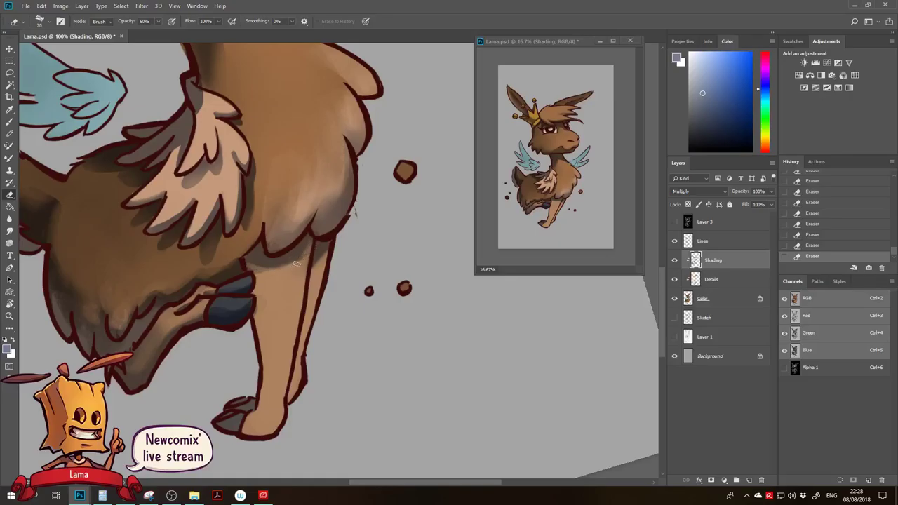
Deepen the shadow beneath the chest fringe and shade along the edges of both front legs with the chalk brush.
{"action": "key", "text": "b"}
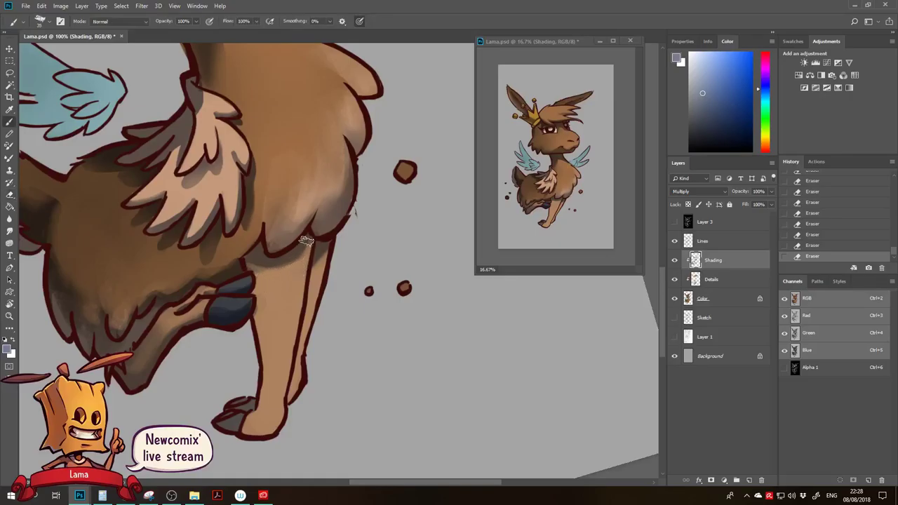
{"action": "mouse_move", "coordinate": [310, 236]}
{"action": "left_mouse_down"}
{"action": "mouse_move", "coordinate": [288, 257]}
{"action": "mouse_move", "coordinate": [243, 265]}
{"action": "left_mouse_up"}
{"action": "left_click_drag", "start_coordinate": [322, 303], "coordinate": [313, 260]}
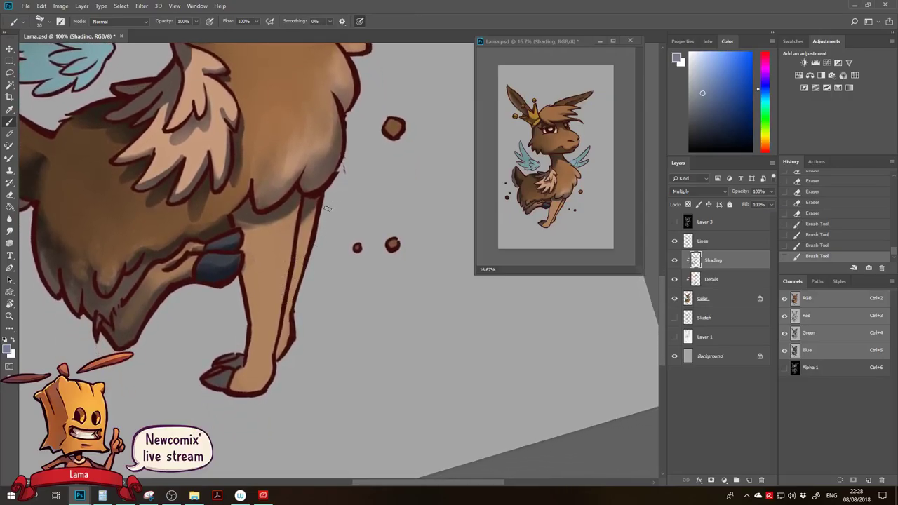
{"action": "mouse_move", "coordinate": [308, 207]}
{"action": "left_mouse_down"}
{"action": "mouse_move", "coordinate": [294, 269]}
{"action": "mouse_move", "coordinate": [301, 201]}
{"action": "mouse_move", "coordinate": [290, 278]}
{"action": "left_mouse_up"}
{"action": "left_click_drag", "start_coordinate": [248, 221], "coordinate": [249, 303]}
{"action": "left_click_drag", "start_coordinate": [243, 230], "coordinate": [253, 332]}
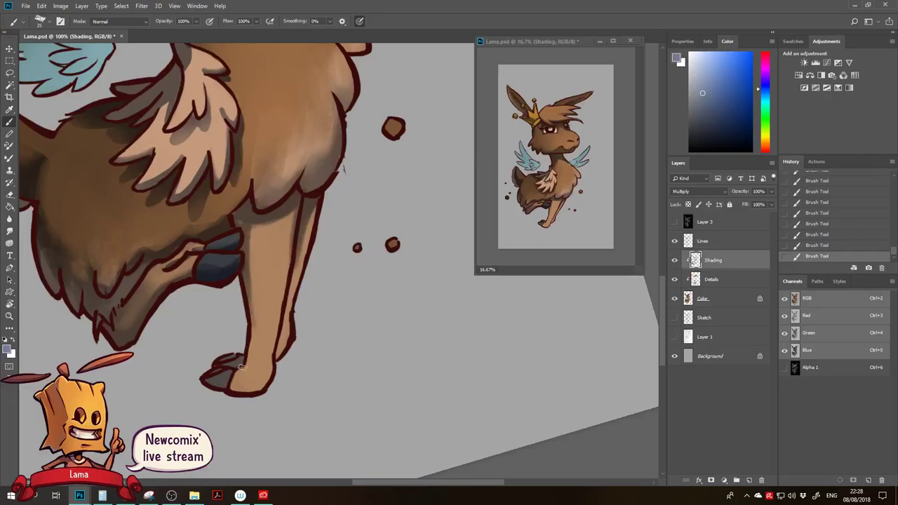
{"action": "mouse_move", "coordinate": [258, 364]}
{"action": "left_mouse_down"}
{"action": "mouse_move", "coordinate": [305, 280]}
{"action": "mouse_move", "coordinate": [295, 323]}
{"action": "left_mouse_up"}
{"action": "left_click_drag", "start_coordinate": [327, 188], "coordinate": [294, 309]}
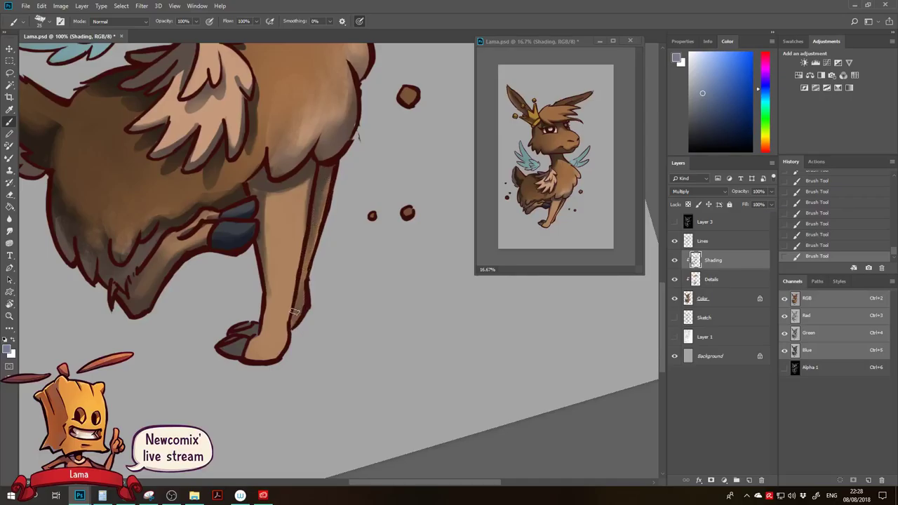
Shade the front foot around the hoof and soften the shading above it with the chalk eraser.
{"action": "mouse_move", "coordinate": [239, 352]}
{"action": "left_mouse_down"}
{"action": "mouse_move", "coordinate": [244, 336]}
{"action": "mouse_move", "coordinate": [229, 341]}
{"action": "left_mouse_up"}
{"action": "mouse_move", "coordinate": [239, 355]}
{"action": "left_mouse_down"}
{"action": "mouse_move", "coordinate": [286, 346]}
{"action": "mouse_move", "coordinate": [240, 360]}
{"action": "mouse_move", "coordinate": [286, 345]}
{"action": "mouse_move", "coordinate": [256, 355]}
{"action": "mouse_move", "coordinate": [276, 341]}
{"action": "mouse_move", "coordinate": [280, 323]}
{"action": "mouse_move", "coordinate": [271, 328]}
{"action": "mouse_move", "coordinate": [281, 311]}
{"action": "mouse_move", "coordinate": [260, 341]}
{"action": "mouse_move", "coordinate": [282, 326]}
{"action": "mouse_move", "coordinate": [279, 335]}
{"action": "mouse_move", "coordinate": [262, 344]}
{"action": "left_mouse_up"}
{"action": "key", "text": "e"}
{"action": "left_click_drag", "start_coordinate": [280, 338], "coordinate": [262, 344]}
{"action": "left_click_drag", "start_coordinate": [282, 342], "coordinate": [263, 343]}
Paint darker chalk shading across the lower chest fringe above the front legs.
{"action": "mouse_move", "coordinate": [302, 257]}
{"action": "left_mouse_down"}
{"action": "mouse_move", "coordinate": [288, 317]}
{"action": "mouse_move", "coordinate": [267, 350]}
{"action": "left_mouse_up"}
{"action": "left_click_drag", "start_coordinate": [288, 310], "coordinate": [279, 415]}
{"action": "left_click_drag", "start_coordinate": [292, 376], "coordinate": [292, 349]}
{"action": "key", "text": "b"}
{"action": "left_click_drag", "start_coordinate": [225, 275], "coordinate": [219, 340]}
{"action": "mouse_move", "coordinate": [221, 301]}
{"action": "left_mouse_down"}
{"action": "mouse_move", "coordinate": [242, 342]}
{"action": "mouse_move", "coordinate": [265, 336]}
{"action": "left_mouse_up"}
{"action": "mouse_move", "coordinate": [227, 260]}
{"action": "left_mouse_down"}
{"action": "mouse_move", "coordinate": [235, 336]}
{"action": "mouse_move", "coordinate": [249, 317]}
{"action": "mouse_move", "coordinate": [231, 337]}
{"action": "left_mouse_up"}
{"action": "mouse_move", "coordinate": [269, 301]}
{"action": "left_mouse_down"}
{"action": "mouse_move", "coordinate": [225, 327]}
{"action": "mouse_move", "coordinate": [254, 337]}
{"action": "mouse_move", "coordinate": [247, 329]}
{"action": "mouse_move", "coordinate": [270, 295]}
{"action": "mouse_move", "coordinate": [284, 308]}
{"action": "mouse_move", "coordinate": [292, 285]}
{"action": "mouse_move", "coordinate": [263, 304]}
{"action": "mouse_move", "coordinate": [274, 284]}
{"action": "mouse_move", "coordinate": [300, 279]}
{"action": "left_mouse_up"}
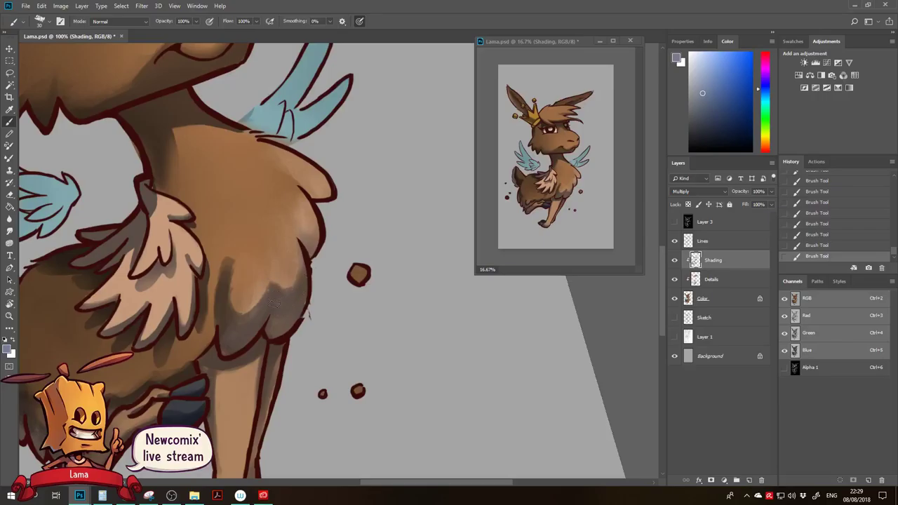
Carve lighter fur strokes into the upper edge of the lower chest shading with the chalk eraser.
{"action": "key", "text": "e"}
{"action": "mouse_move", "coordinate": [230, 264]}
{"action": "left_mouse_down"}
{"action": "mouse_move", "coordinate": [240, 308]}
{"action": "mouse_move", "coordinate": [240, 232]}
{"action": "mouse_move", "coordinate": [235, 298]}
{"action": "left_mouse_up"}
{"action": "left_click_drag", "start_coordinate": [234, 278], "coordinate": [237, 294]}
{"action": "mouse_move", "coordinate": [239, 245]}
{"action": "left_mouse_down"}
{"action": "mouse_move", "coordinate": [240, 295]}
{"action": "mouse_move", "coordinate": [276, 250]}
{"action": "mouse_move", "coordinate": [237, 306]}
{"action": "left_mouse_up"}
{"action": "mouse_move", "coordinate": [241, 305]}
{"action": "left_mouse_down"}
{"action": "mouse_move", "coordinate": [261, 290]}
{"action": "mouse_move", "coordinate": [247, 308]}
{"action": "left_mouse_up"}
{"action": "left_click_drag", "start_coordinate": [280, 280], "coordinate": [278, 291]}
{"action": "mouse_move", "coordinate": [293, 242]}
{"action": "left_mouse_down"}
{"action": "mouse_move", "coordinate": [282, 302]}
{"action": "mouse_move", "coordinate": [291, 284]}
{"action": "left_mouse_up"}
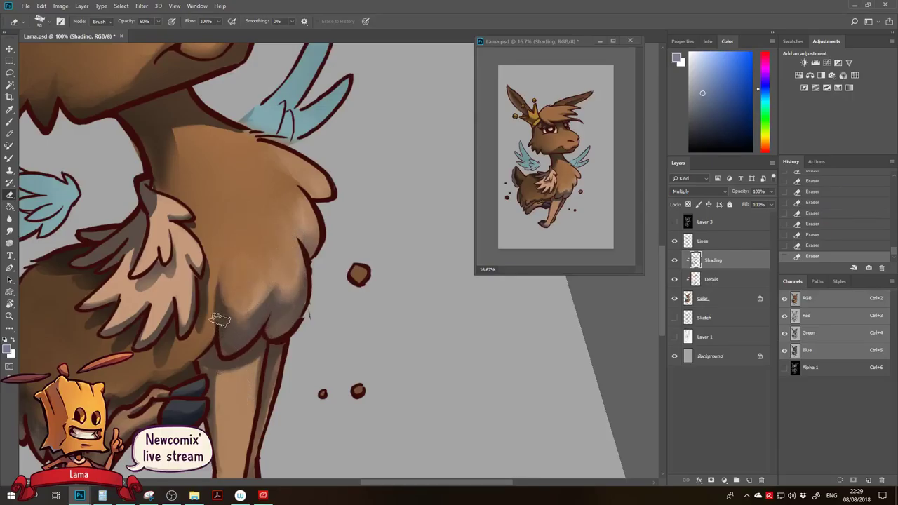
{"action": "key", "text": "w"}
{"action": "key", "text": "e"}
{"action": "key", "text": "["}
Lower the Shading layer's fill opacity and add a new layer named ":Light" above it.
{"action": "left_click_drag", "start_coordinate": [772, 205], "coordinate": [750, 216]}
{"action": "left_click", "coordinate": [747, 266]}
{"action": "left_click", "coordinate": [748, 480]}
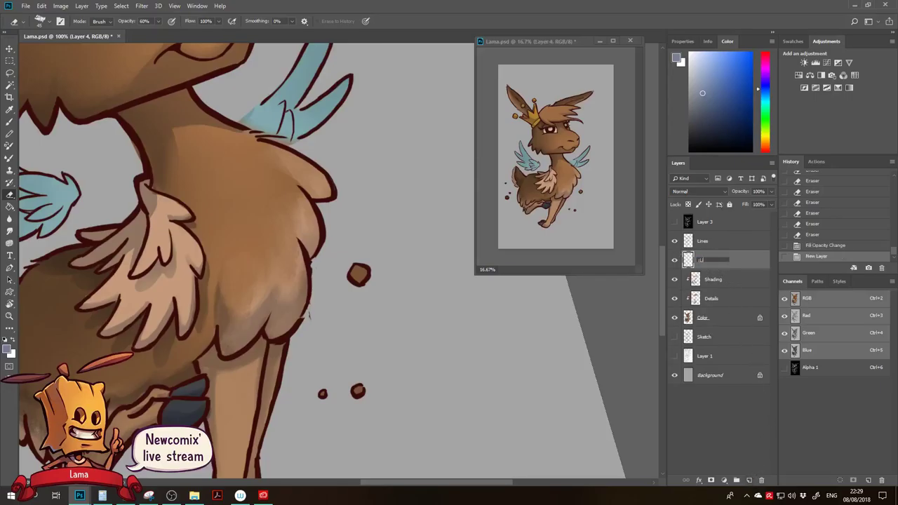
{"action": "key", "text": "Return"}
Choose the soft Noise brush preset for painting on the Light layer.
{"action": "key", "text": "z"}
{"action": "left_click", "coordinate": [213, 276], "text": "alt"}
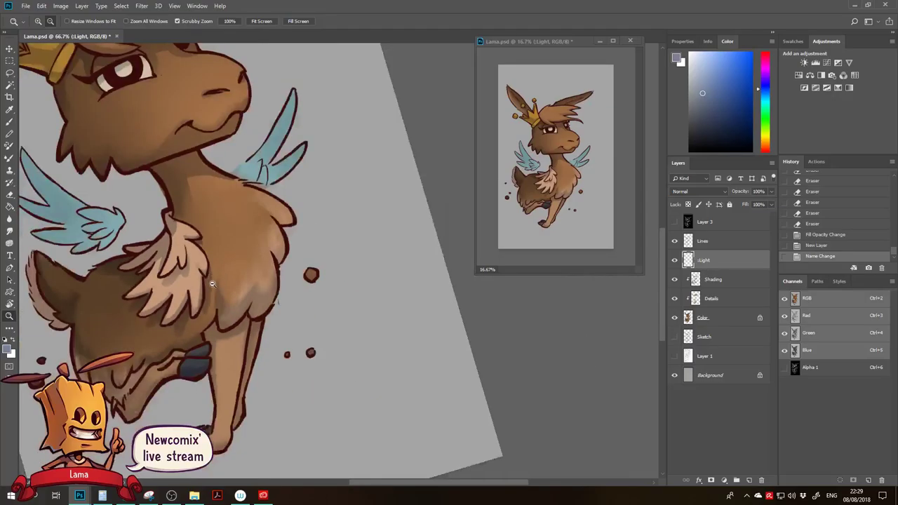
{"action": "left_click", "coordinate": [213, 276], "text": "alt"}
{"action": "key", "text": "r"}
{"action": "mouse_move", "coordinate": [198, 220]}
{"action": "left_mouse_down"}
{"action": "mouse_move", "coordinate": [236, 185]}
{"action": "mouse_move", "coordinate": [320, 238]}
{"action": "left_mouse_up"}
{"action": "key", "text": "b"}
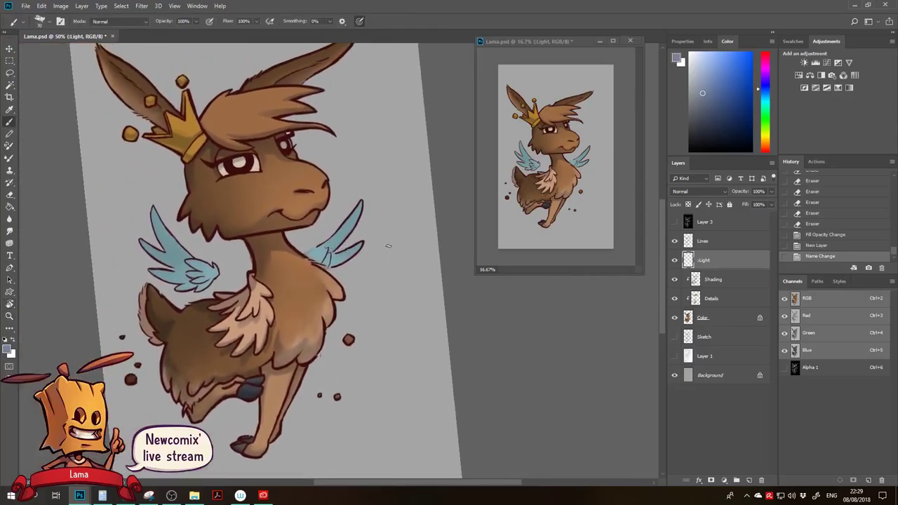
{"action": "right_click", "coordinate": [313, 280]}
{"action": "left_click", "coordinate": [374, 372]}
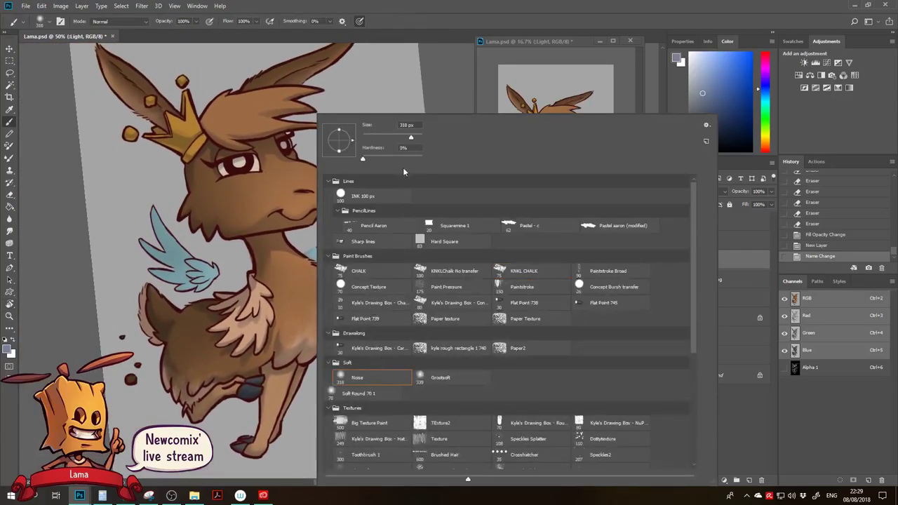
{"action": "key", "text": "Return"}
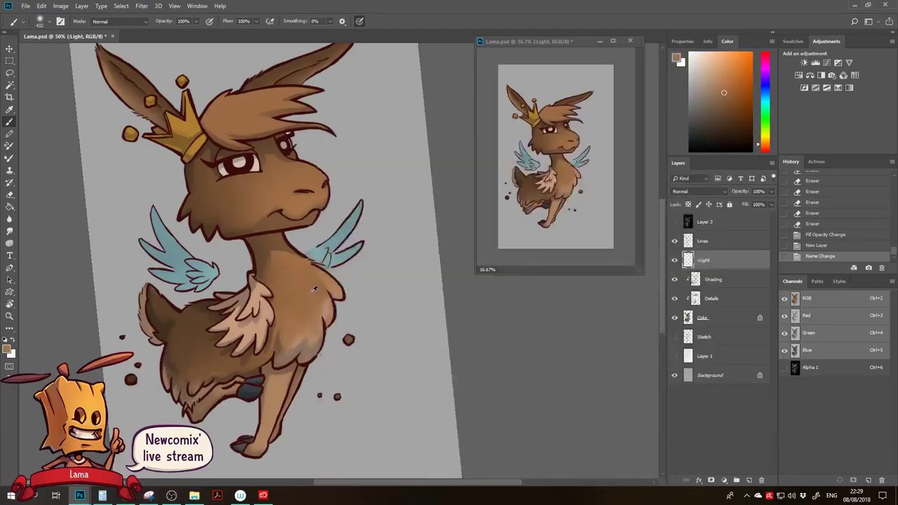
Try a pale yellow-green glow over the hair and forehead with a very large soft brush, and undo it.
{"action": "left_click", "coordinate": [348, 242], "text": "alt"}
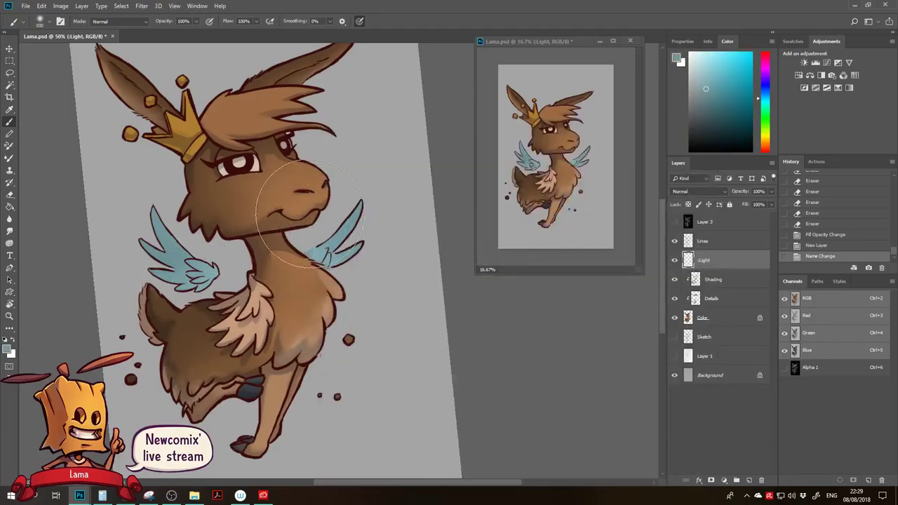
{"action": "left_click", "coordinate": [7, 349]}
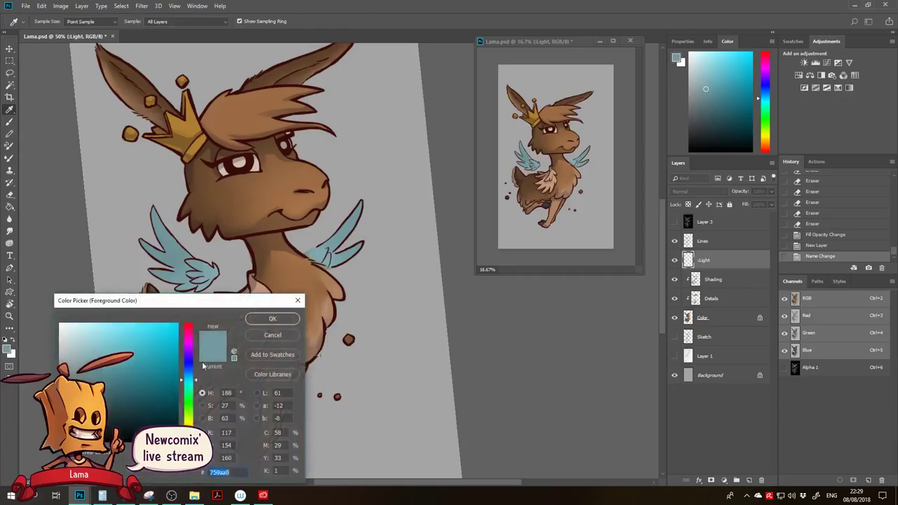
{"action": "left_click", "coordinate": [187, 415]}
{"action": "left_click_drag", "start_coordinate": [188, 432], "coordinate": [190, 423]}
{"action": "left_click_drag", "start_coordinate": [84, 336], "coordinate": [81, 341]}
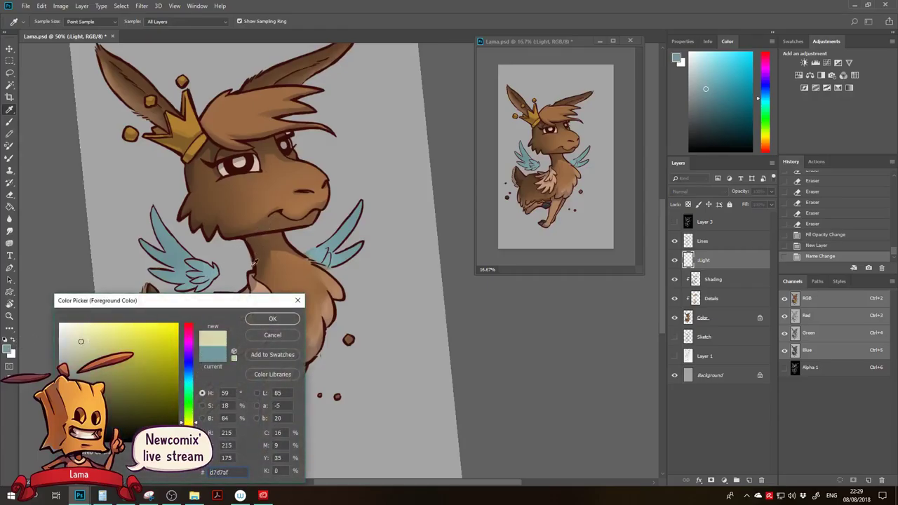
{"action": "left_click", "coordinate": [83, 347]}
{"action": "left_click", "coordinate": [259, 322]}
{"action": "key", "text": "b"}
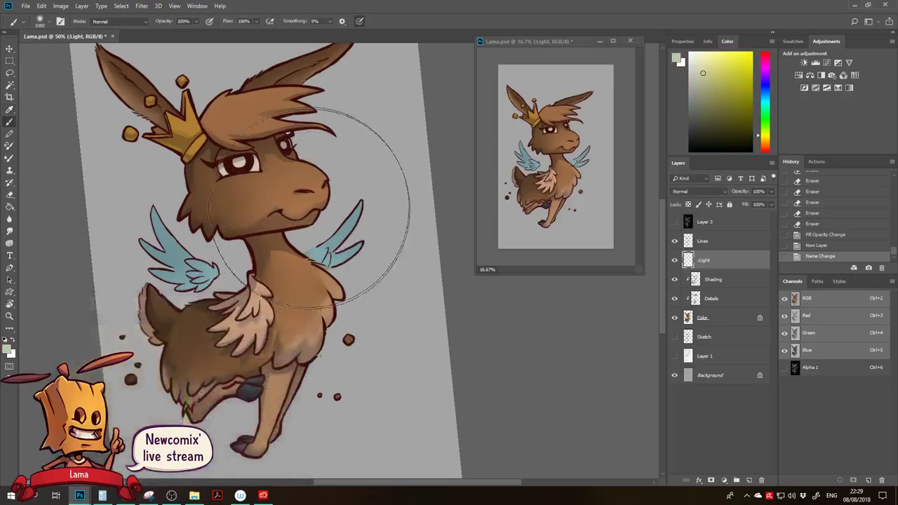
{"action": "left_click", "coordinate": [277, 141]}
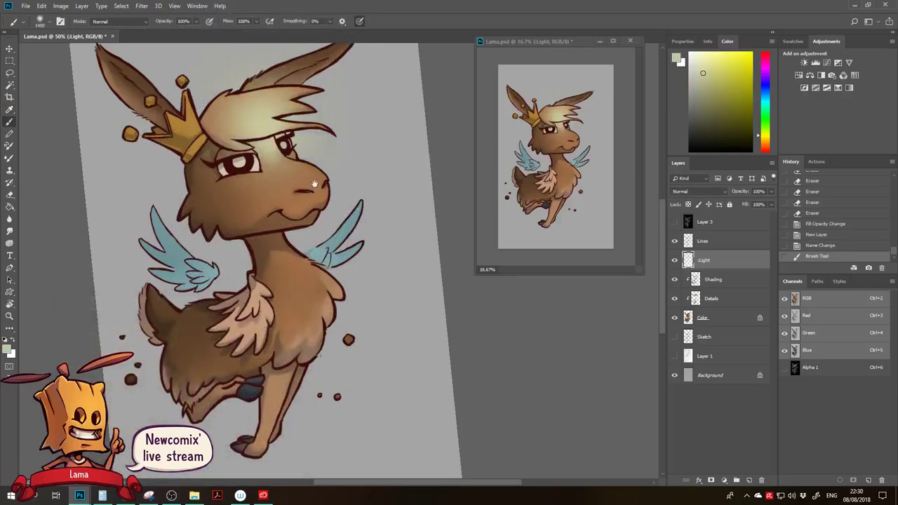
{"action": "left_click_drag", "start_coordinate": [276, 144], "coordinate": [297, 221]}
{"action": "key", "text": "ctrl+z"}
Set the foreground colour to the pale beige cfc39a.
{"action": "left_click", "coordinate": [318, 275], "text": "alt"}
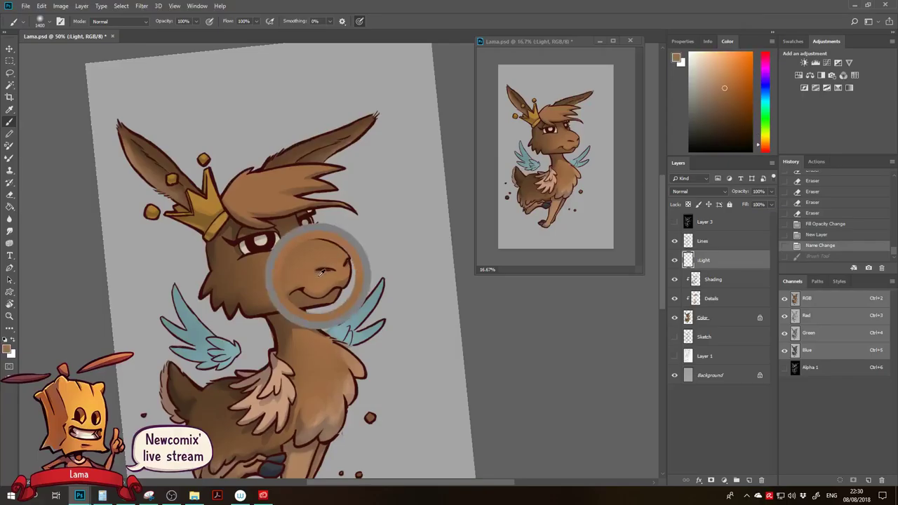
{"action": "key", "text": "alt+space"}
{"action": "left_click", "coordinate": [319, 279], "text": "alt"}
{"action": "left_click", "coordinate": [318, 279], "text": "alt"}
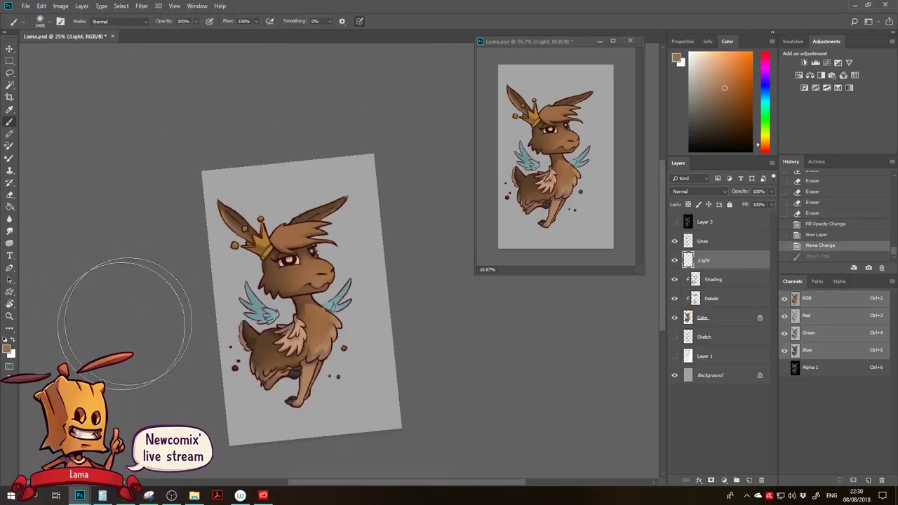
{"action": "left_click", "coordinate": [8, 349]}
{"action": "left_click_drag", "start_coordinate": [184, 411], "coordinate": [185, 405]}
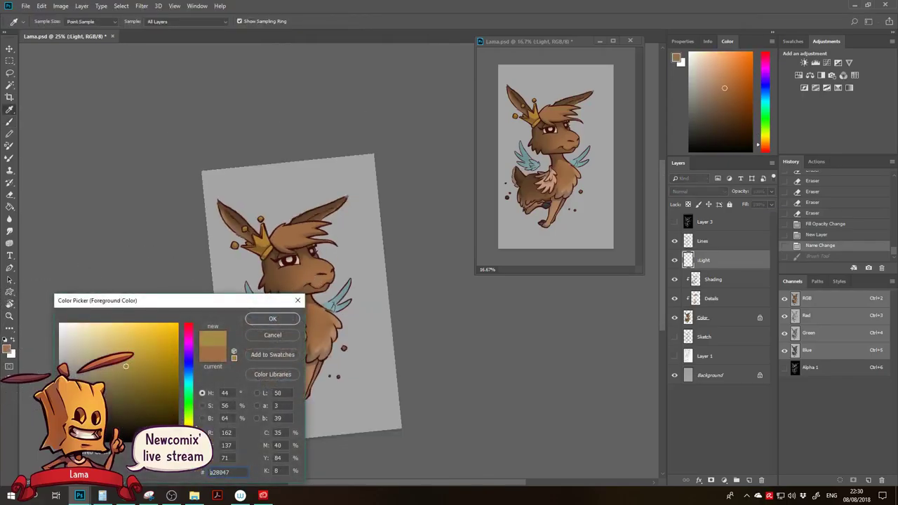
{"action": "left_click_drag", "start_coordinate": [93, 342], "coordinate": [89, 345]}
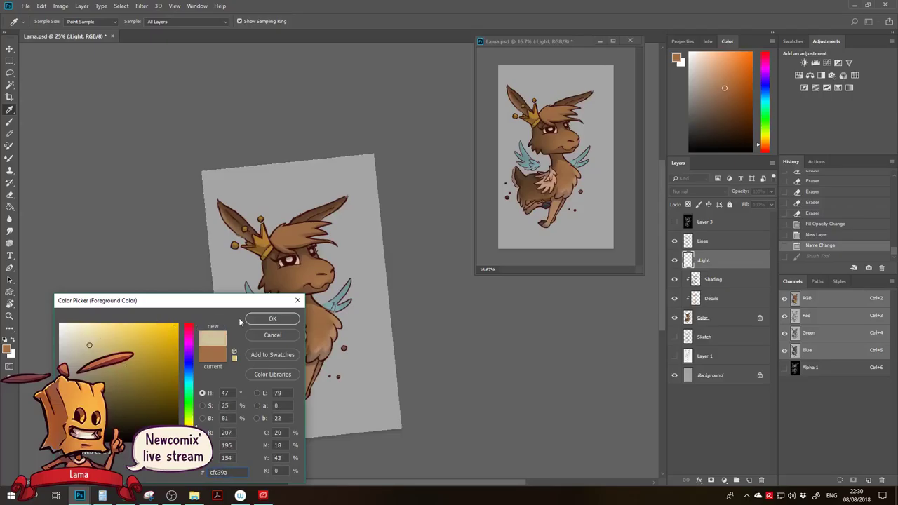
{"action": "left_click", "coordinate": [276, 321]}
Build up a faint beige glow over the head, neck and chest with the 1600 px soft brush at 20% opacity.
{"action": "left_click", "coordinate": [290, 245]}
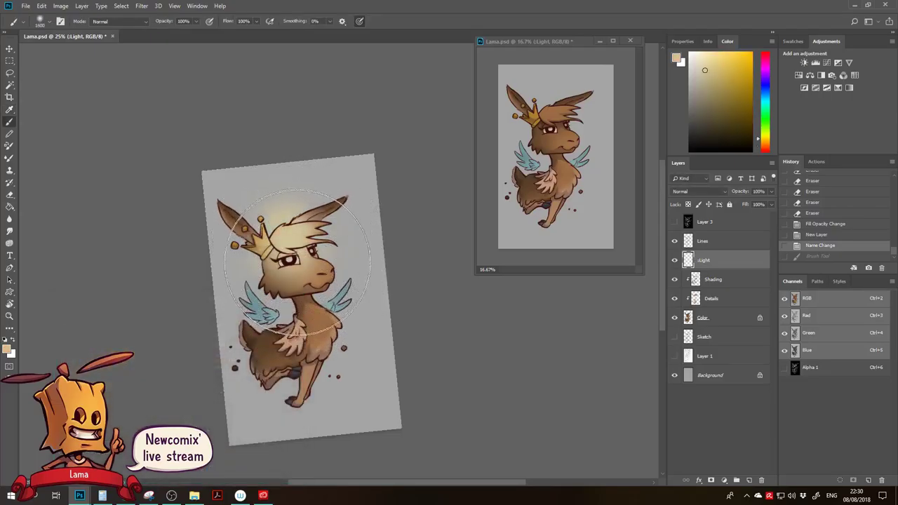
{"action": "key", "text": "ctrl+z"}
{"action": "key", "text": "2"}
{"action": "left_click_drag", "start_coordinate": [315, 258], "coordinate": [317, 283]}
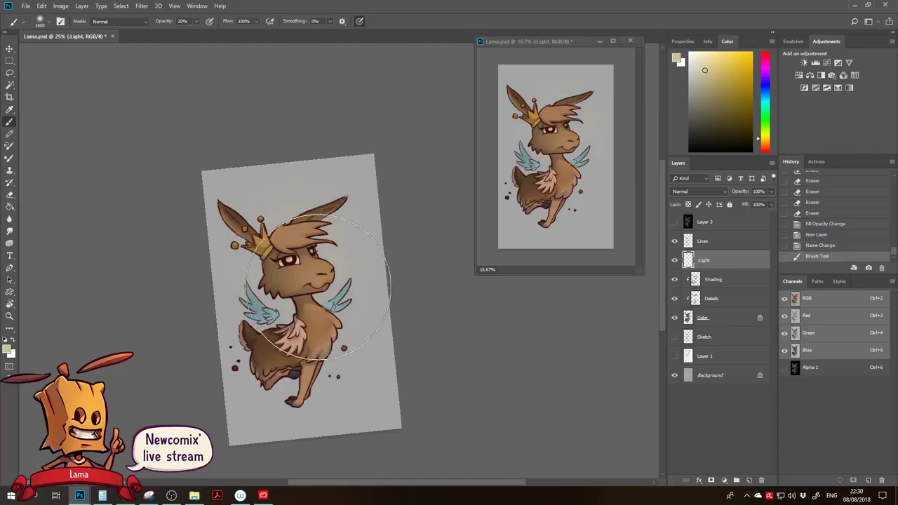
{"action": "left_click", "coordinate": [319, 261]}
{"action": "left_click", "coordinate": [307, 227]}
{"action": "left_click", "coordinate": [309, 306]}
{"action": "left_click", "coordinate": [298, 319]}
{"action": "left_click", "coordinate": [300, 321]}
{"action": "left_click", "coordinate": [315, 316]}
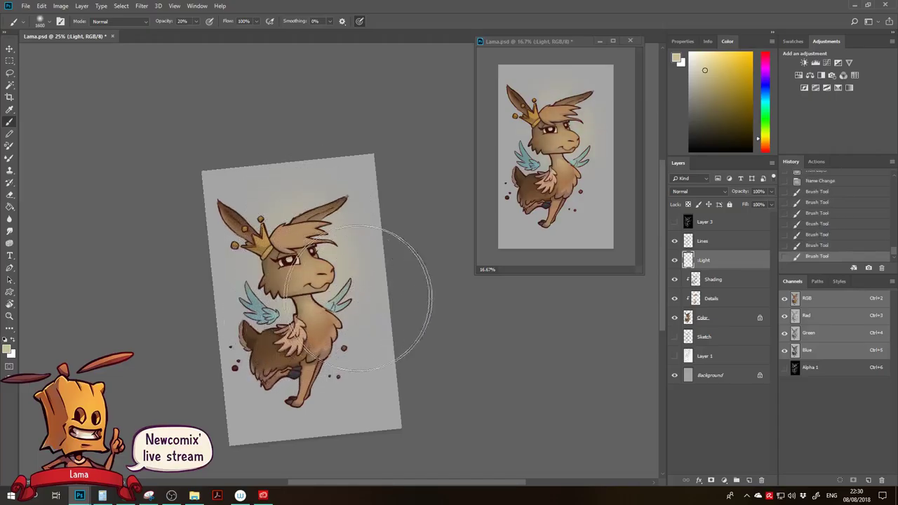
Compare Overlay, Soft Light, Vivid Light and Linear Dodge (Add) on the Light layer, and set its blend mode to Overlay.
{"action": "left_click", "coordinate": [698, 191]}
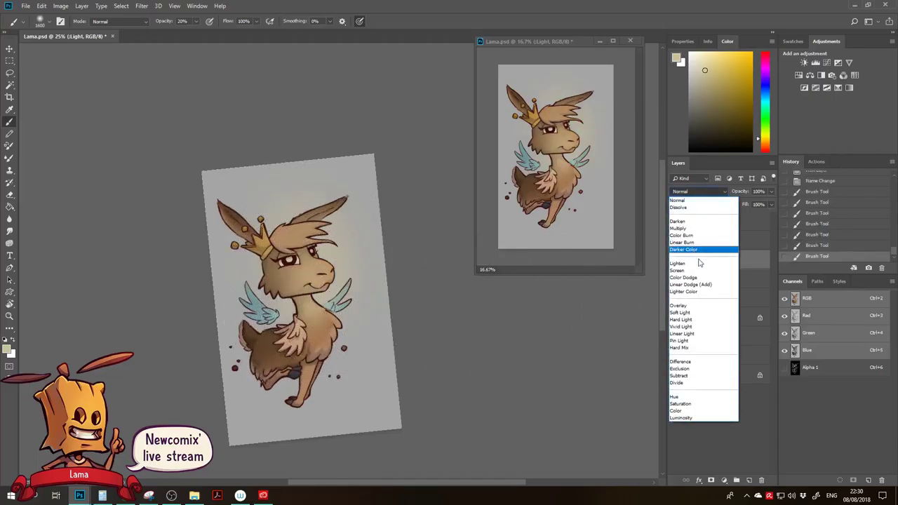
{"action": "left_click", "coordinate": [694, 295]}
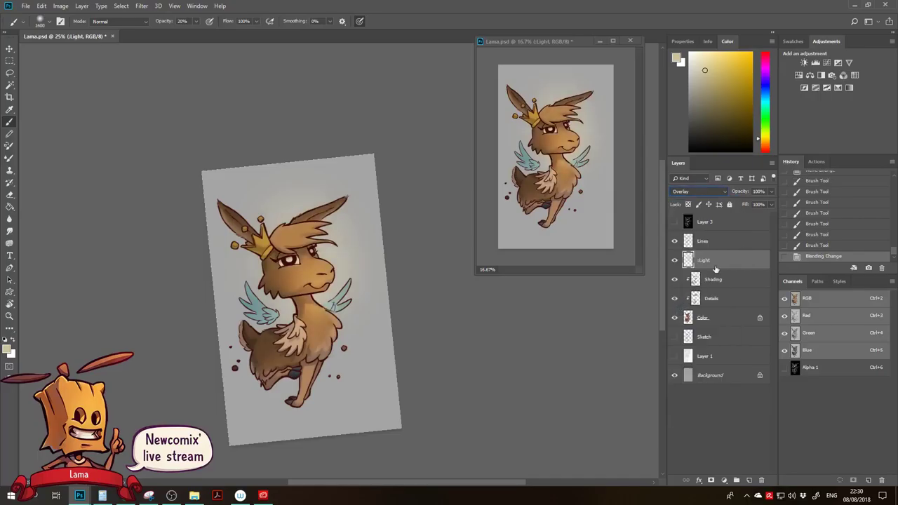
{"action": "key", "text": "Down"}
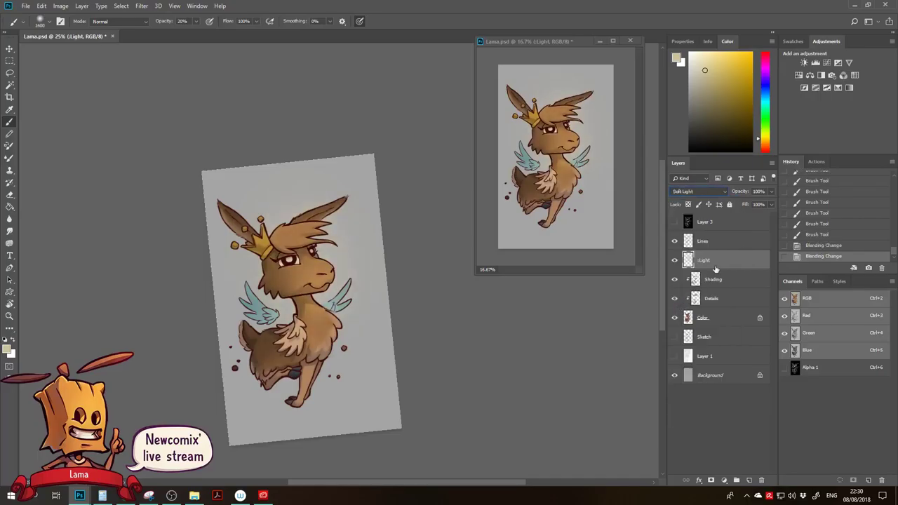
{"action": "key", "text": "Down"}
{"action": "key", "text": "Down"}
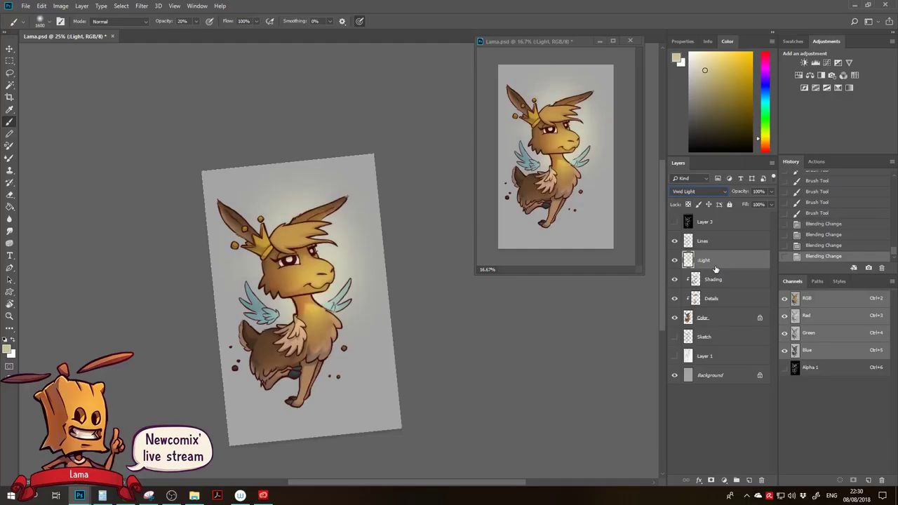
{"action": "key", "text": "Up"}
{"action": "key", "text": "Up"}
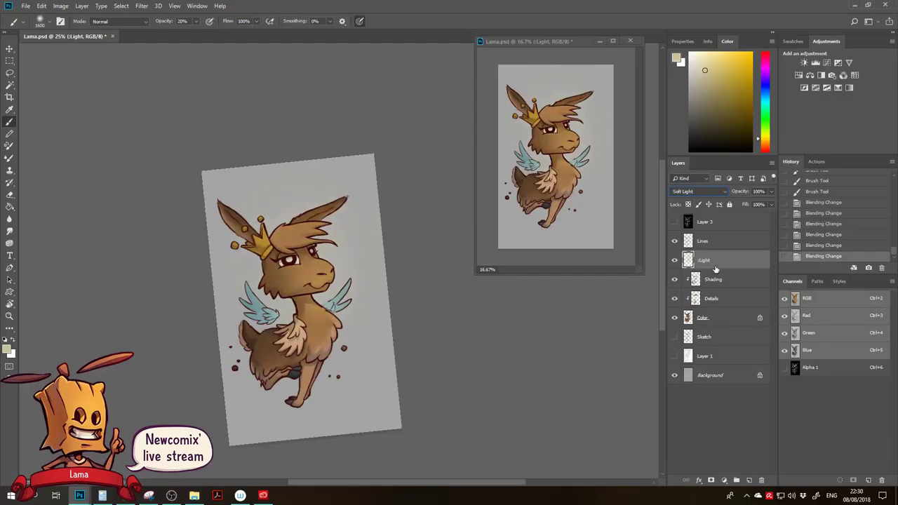
{"action": "key", "text": "Up"}
{"action": "key", "text": "Up"}
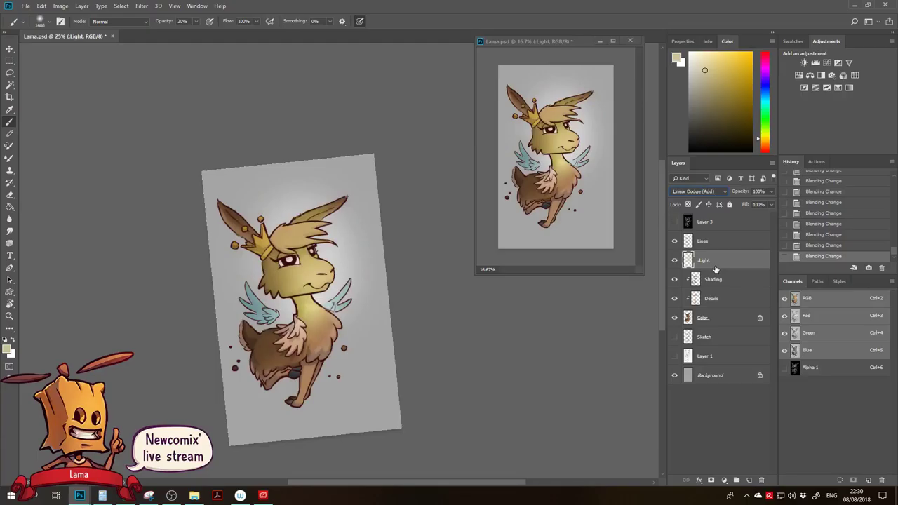
{"action": "key", "text": "Down"}
{"action": "key", "text": "Down"}
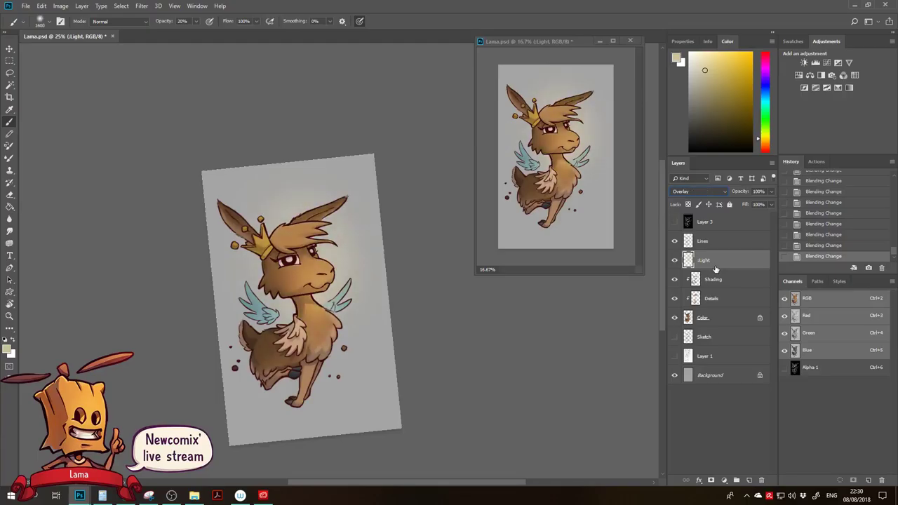
Clip the Light layer to the artwork below and brush soft light across the ears and head, undoing the last stroke.
{"action": "left_click_drag", "start_coordinate": [242, 214], "coordinate": [311, 211]}
{"action": "key", "text": "ctrl+z"}
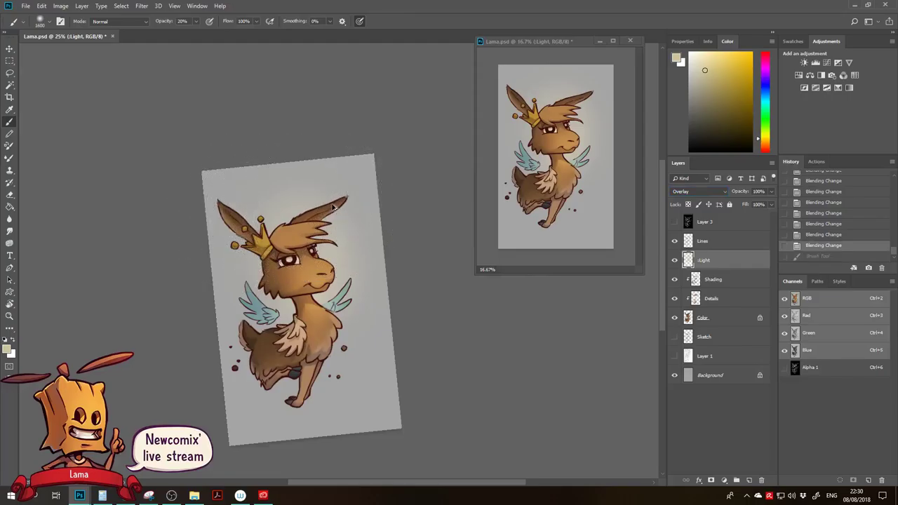
{"action": "key", "text": "ctrl+alt+g"}
{"action": "mouse_move", "coordinate": [253, 219]}
{"action": "left_mouse_down"}
{"action": "mouse_move", "coordinate": [329, 208]}
{"action": "mouse_move", "coordinate": [313, 213]}
{"action": "left_mouse_up"}
{"action": "mouse_move", "coordinate": [291, 343]}
{"action": "left_mouse_down"}
{"action": "mouse_move", "coordinate": [288, 334]}
{"action": "mouse_move", "coordinate": [302, 326]}
{"action": "mouse_move", "coordinate": [301, 340]}
{"action": "left_mouse_up"}
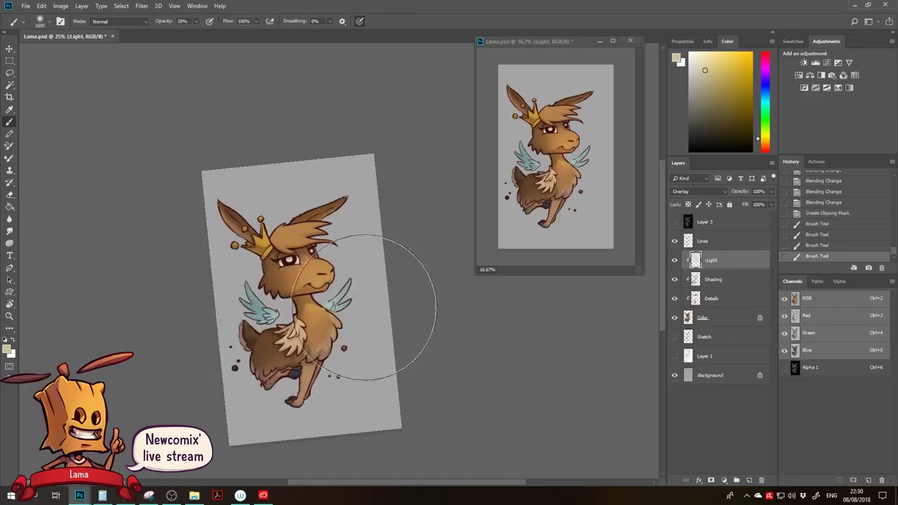
{"action": "key", "text": "ctrl+z"}
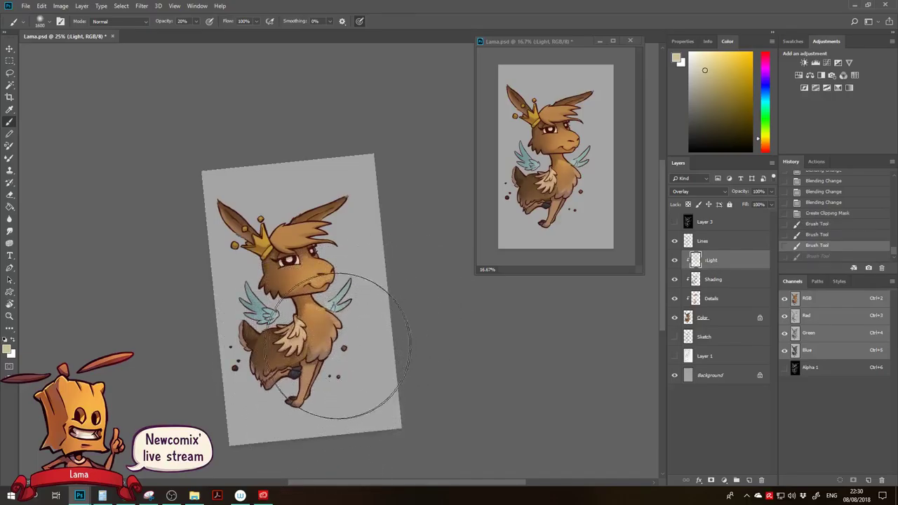
Load the Shading layer's pixels as a selection, invert it and add it as a layer mask on the Light layer.
{"action": "left_click", "coordinate": [694, 281], "text": "ctrl"}
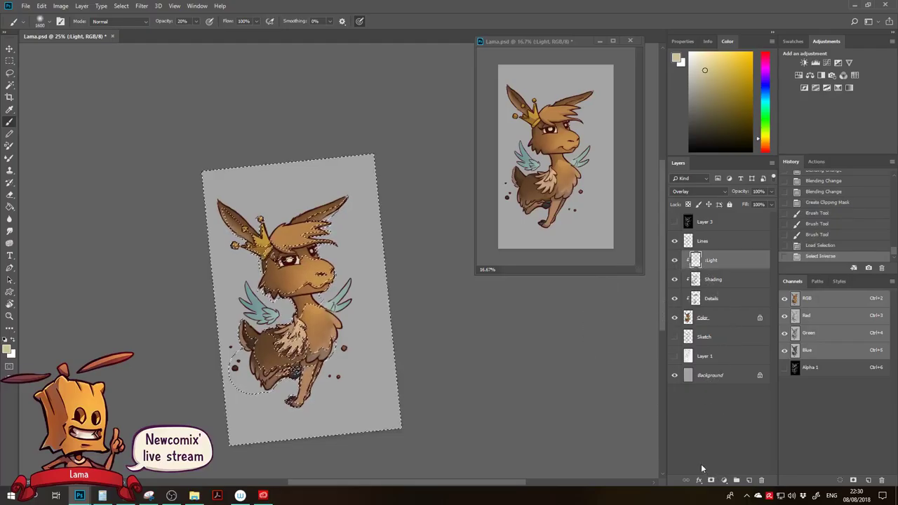
{"action": "key", "text": "ctrl+shift+i"}
{"action": "left_click", "coordinate": [711, 479]}
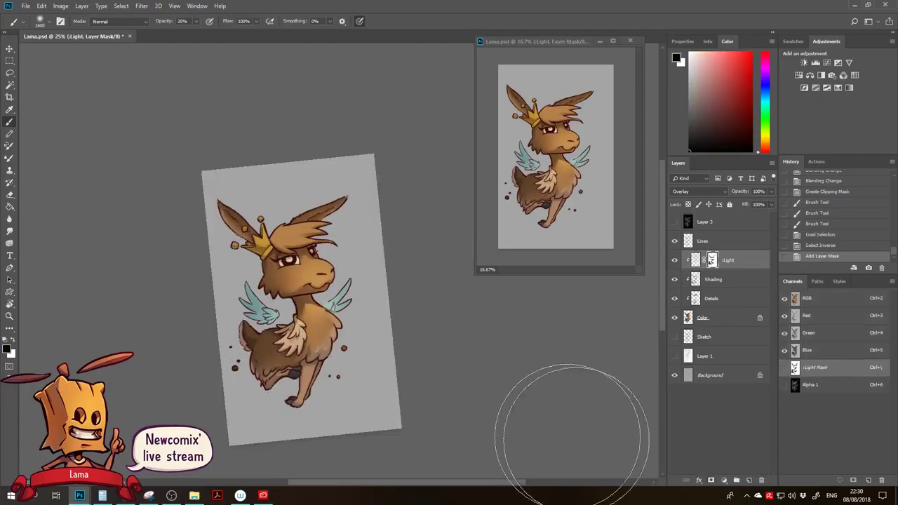
Brush white softly over the head on the Light layer's mask at 20% opacity, reducing the brush to 1400 px.
{"action": "key", "text": "x"}
{"action": "left_click_drag", "start_coordinate": [328, 264], "coordinate": [314, 273]}
{"action": "left_click", "coordinate": [315, 271]}
{"action": "key", "text": "["}
{"action": "left_click", "coordinate": [317, 258]}
{"action": "key", "text": "["}
{"action": "left_click", "coordinate": [316, 261]}
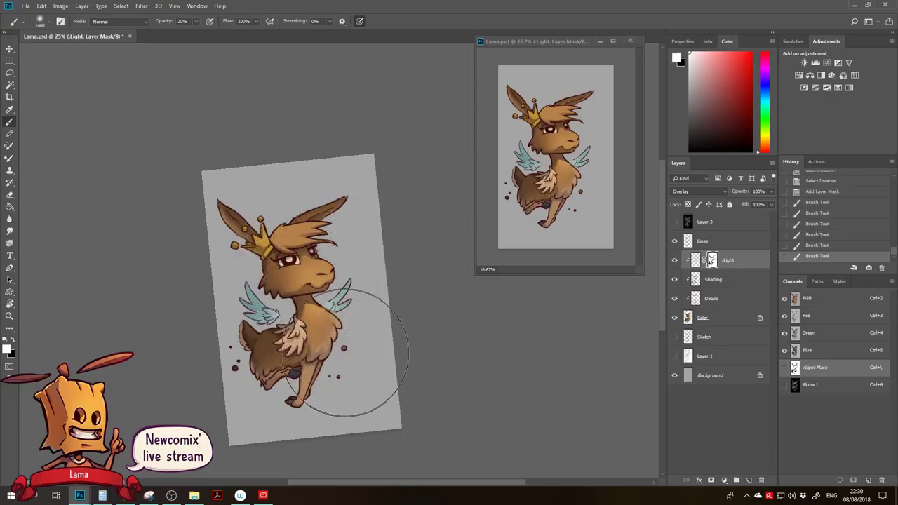
Create a layer named "Details light" above the Light layer, clip it to the artwork below and set its blend mode to Overlay.
{"action": "key", "text": "z"}
{"action": "left_click", "coordinate": [324, 276]}
{"action": "key", "text": "r"}
{"action": "left_click_drag", "start_coordinate": [334, 183], "coordinate": [363, 185]}
{"action": "left_click_drag", "start_coordinate": [389, 225], "coordinate": [383, 208]}
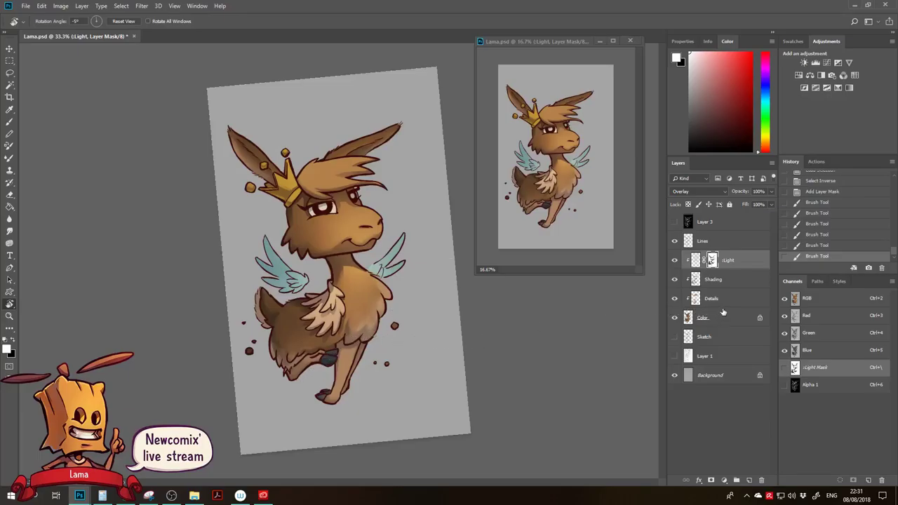
{"action": "left_click", "coordinate": [749, 479]}
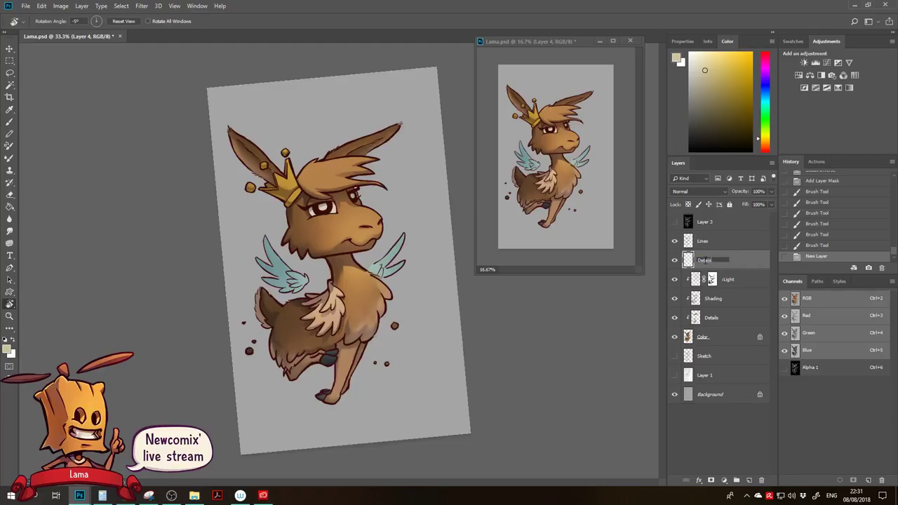
{"action": "type", "text": "ht"}
{"action": "key", "text": "Return"}
{"action": "key", "text": "ctrl+alt+g"}
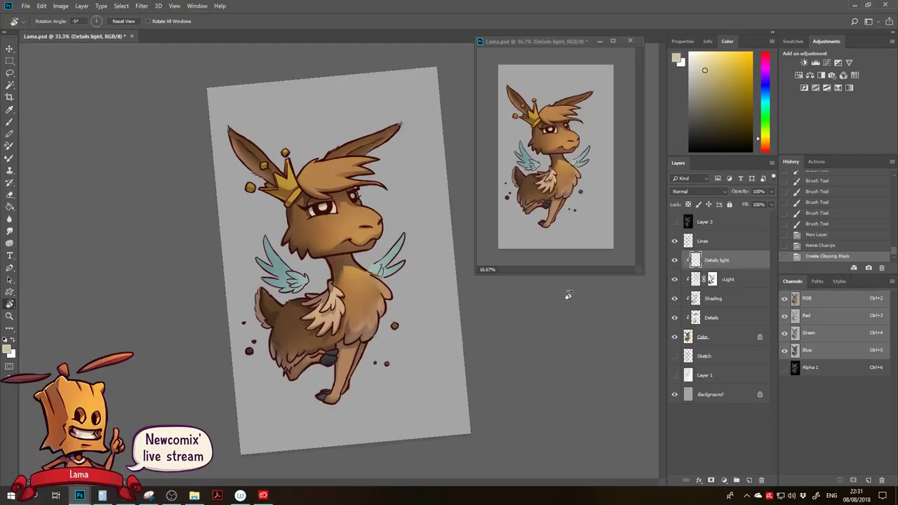
{"action": "left_click", "coordinate": [696, 191]}
{"action": "left_click", "coordinate": [687, 305]}
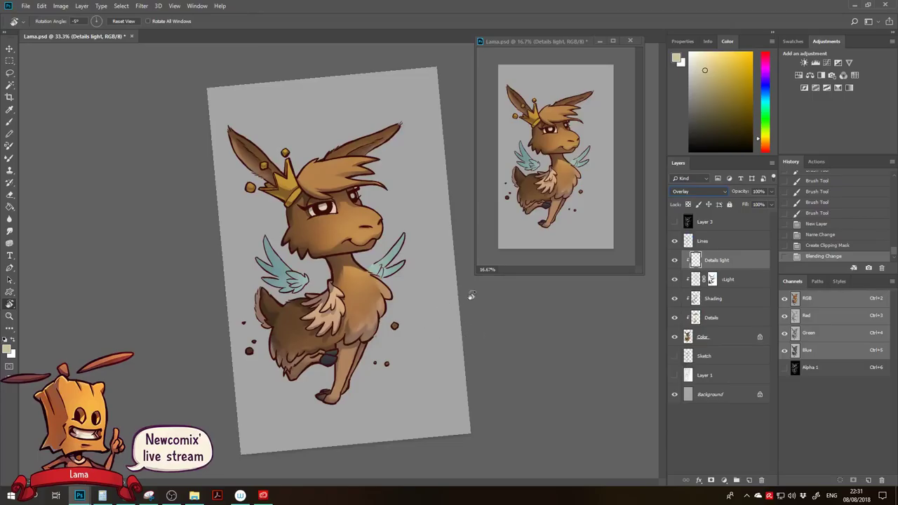
Choose the KNKL CHALK brush preset for painting the detail highlights.
{"action": "mouse_move", "coordinate": [387, 304]}
{"action": "left_mouse_down"}
{"action": "mouse_move", "coordinate": [369, 321]}
{"action": "mouse_move", "coordinate": [381, 309]}
{"action": "left_mouse_up"}
{"action": "key", "text": "v"}
{"action": "key", "text": "b"}
{"action": "right_click", "coordinate": [363, 302]}
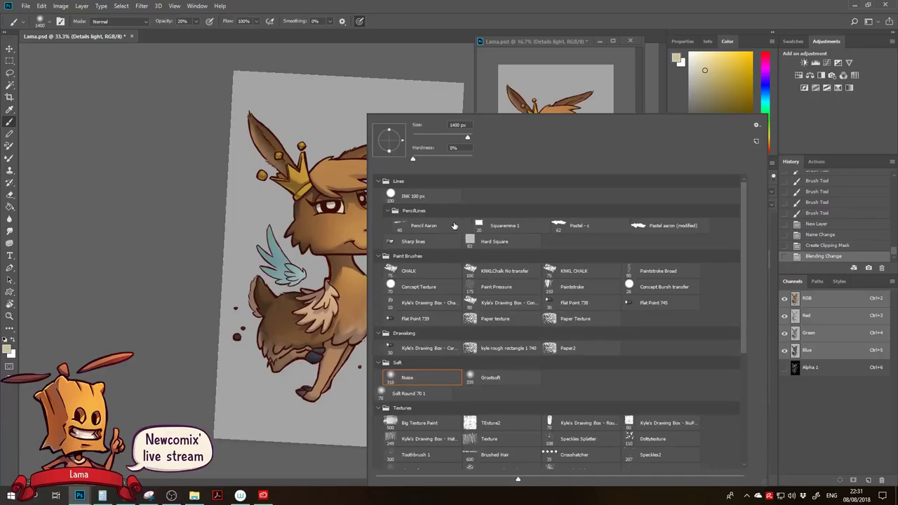
{"action": "left_click", "coordinate": [574, 271]}
{"action": "left_click", "coordinate": [223, 203]}
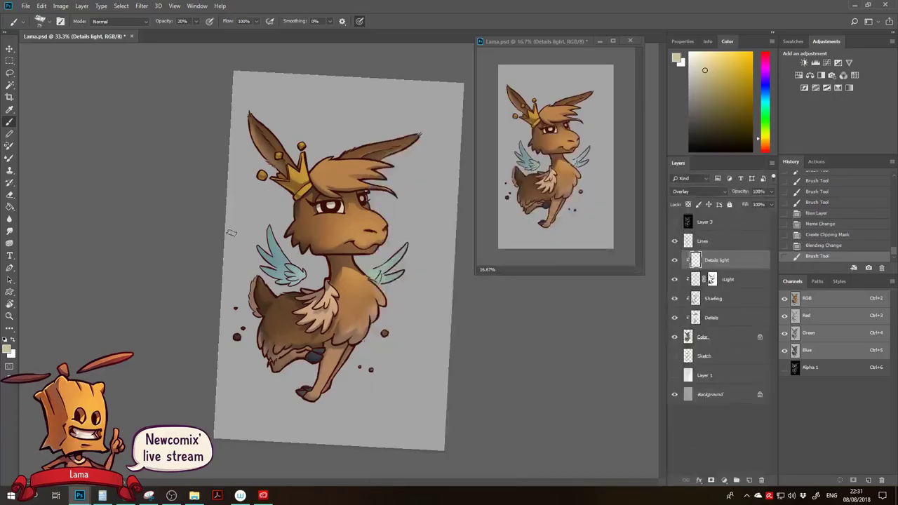
Brush chalky highlights beneath the llama's near eye at 20% opacity, erasing the first strokes and repainting them with a smaller brush.
{"action": "key", "text": "z"}
{"action": "left_click", "coordinate": [337, 227]}
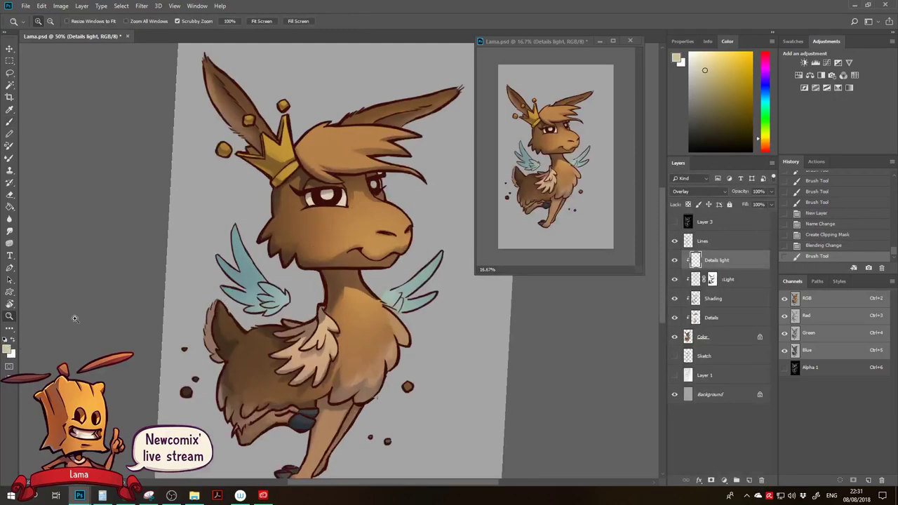
{"action": "key", "text": "b"}
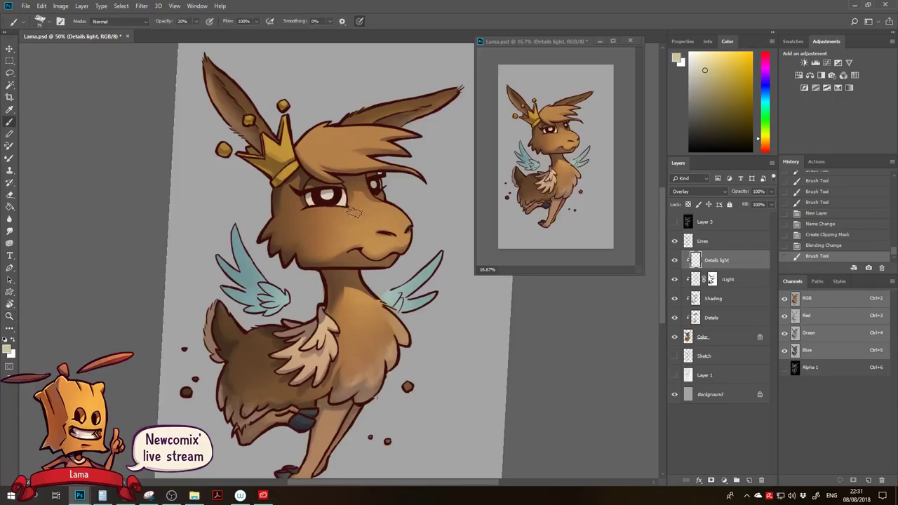
{"action": "left_click_drag", "start_coordinate": [314, 213], "coordinate": [339, 213]}
{"action": "mouse_move", "coordinate": [315, 214]}
{"action": "left_mouse_down"}
{"action": "mouse_move", "coordinate": [341, 212]}
{"action": "mouse_move", "coordinate": [302, 235]}
{"action": "mouse_move", "coordinate": [319, 217]}
{"action": "left_mouse_up"}
{"action": "key", "text": "e"}
{"action": "left_click_drag", "start_coordinate": [361, 215], "coordinate": [309, 211]}
{"action": "key", "text": "b"}
{"action": "left_click_drag", "start_coordinate": [324, 210], "coordinate": [311, 210]}
{"action": "left_click_drag", "start_coordinate": [327, 210], "coordinate": [321, 211]}
{"action": "mouse_move", "coordinate": [340, 208]}
{"action": "left_mouse_down"}
{"action": "mouse_move", "coordinate": [326, 210]}
{"action": "mouse_move", "coordinate": [343, 201]}
{"action": "mouse_move", "coordinate": [336, 209]}
{"action": "left_mouse_up"}
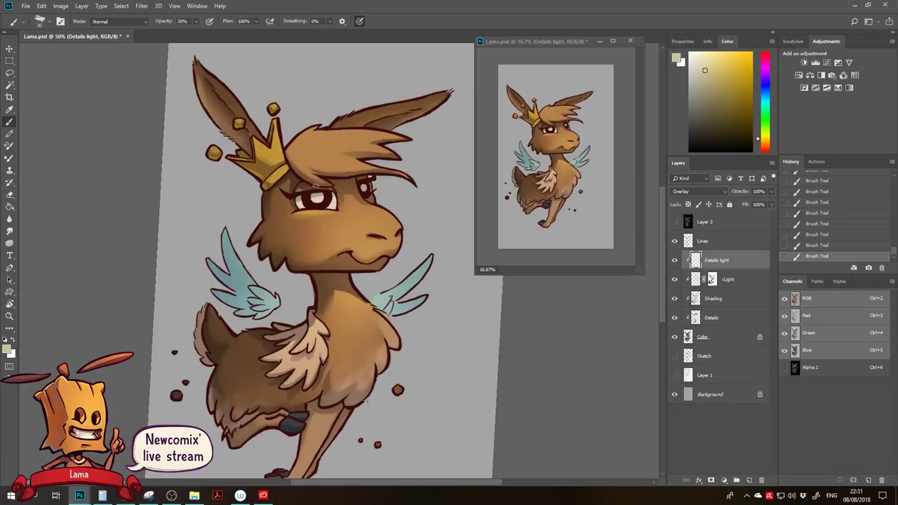
{"action": "left_click_drag", "start_coordinate": [368, 191], "coordinate": [359, 209]}
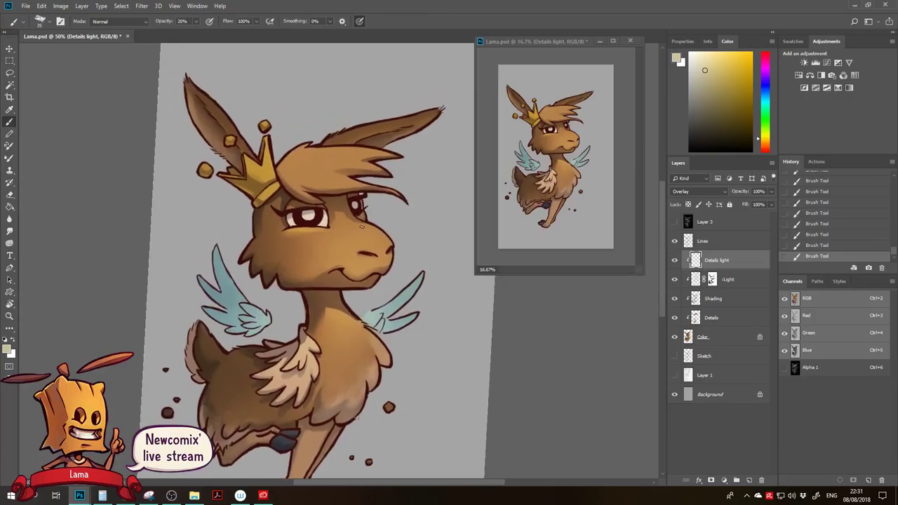
{"action": "key", "text": "0"}
{"action": "key", "text": "bracketleft"}
{"action": "left_click_drag", "start_coordinate": [338, 239], "coordinate": [322, 246]}
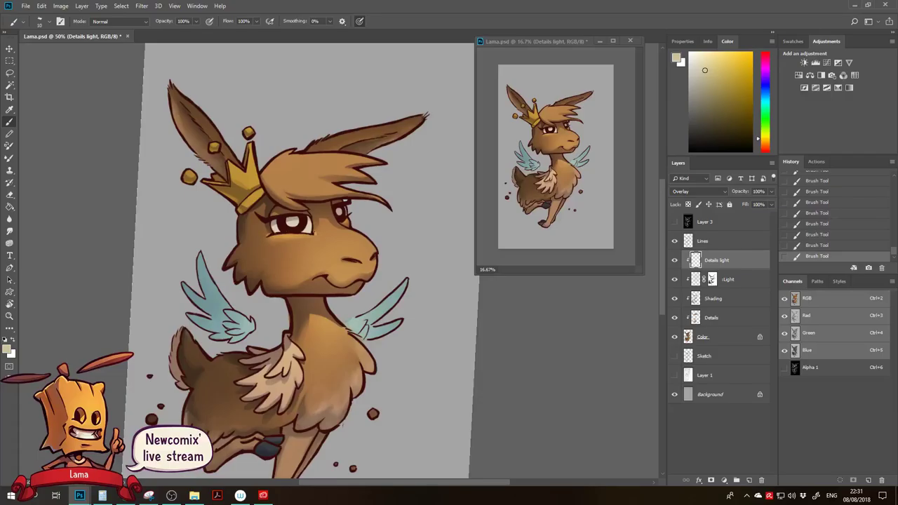
{"action": "key", "text": "bracketright"}
{"action": "key", "text": "bracketright"}
{"action": "key", "text": "ctrl+alt+z"}
{"action": "key", "text": "ctrl+alt+z"}
{"action": "key", "text": "ctrl+alt+z"}
{"action": "key", "text": "2"}
{"action": "left_click_drag", "start_coordinate": [356, 259], "coordinate": [348, 256]}
{"action": "key", "text": "ctrl+alt+z"}
{"action": "key", "text": "ctrl+alt+z"}
{"action": "key", "text": "ctrl+alt+z"}
Paint a highlight along the top of the snout with the chalk brush at 20% opacity.
{"action": "key", "text": "bracketleft"}
{"action": "key", "text": "bracketleft"}
{"action": "left_click_drag", "start_coordinate": [340, 254], "coordinate": [356, 257]}
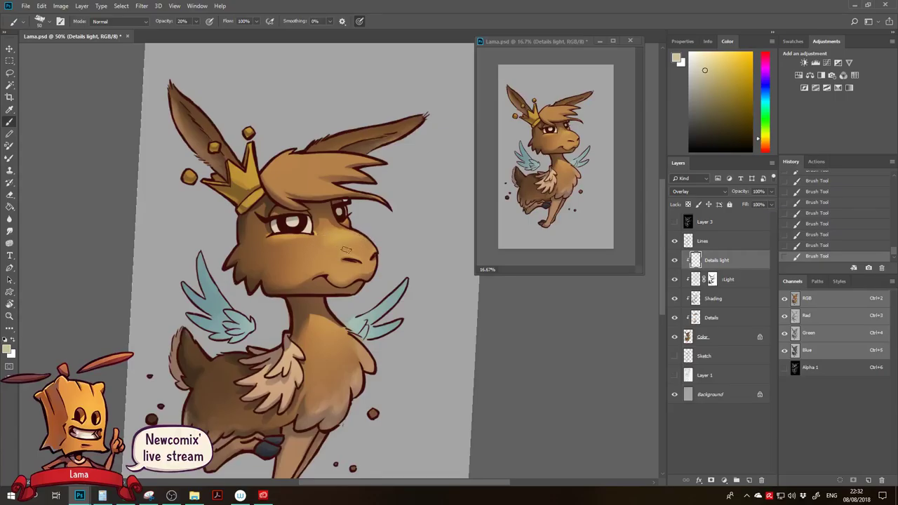
Soften the snout highlight with the Noise brush as a 175 px eraser, and undo the last erasing stroke.
{"action": "key", "text": "e"}
{"action": "right_click", "coordinate": [337, 247]}
{"action": "left_click", "coordinate": [388, 394]}
{"action": "left_click", "coordinate": [393, 376]}
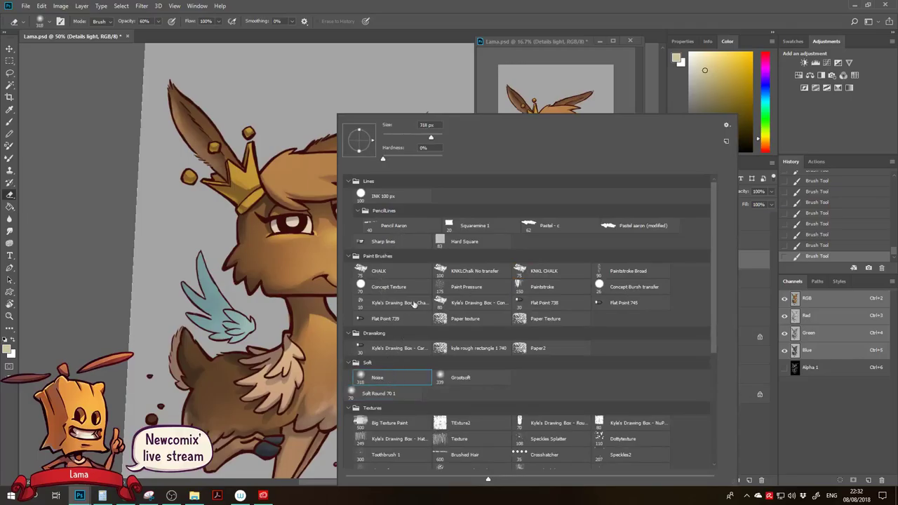
{"action": "left_click", "coordinate": [408, 137]}
{"action": "mouse_move", "coordinate": [300, 257]}
{"action": "left_mouse_down"}
{"action": "mouse_move", "coordinate": [330, 256]}
{"action": "mouse_move", "coordinate": [332, 240]}
{"action": "left_mouse_up"}
{"action": "left_click_drag", "start_coordinate": [335, 240], "coordinate": [327, 246]}
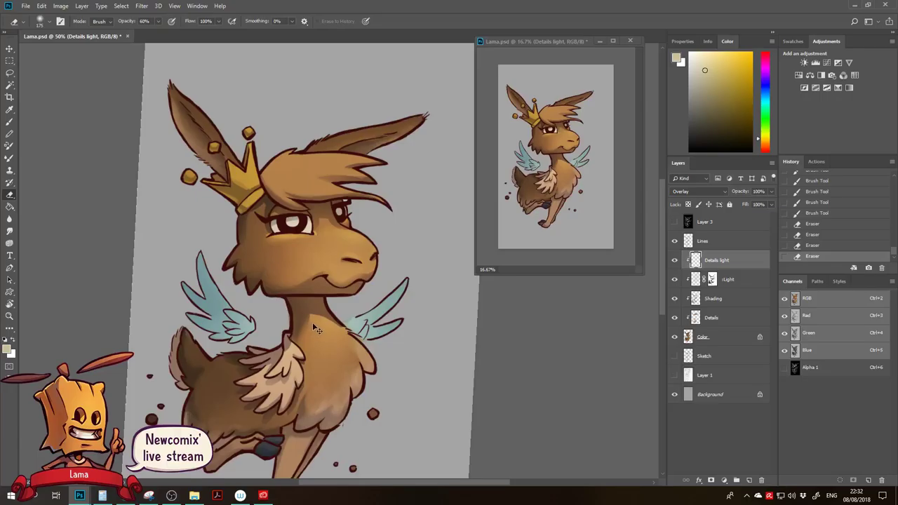
{"action": "key", "text": "ctrl+z"}
Build up more highlight dabs over the bridge of the snout and blend them with the soft eraser at 20% opacity.
{"action": "key", "text": "b"}
{"action": "left_click", "coordinate": [331, 239]}
{"action": "left_click", "coordinate": [351, 234]}
{"action": "left_click", "coordinate": [337, 242]}
{"action": "left_click", "coordinate": [353, 231]}
{"action": "left_click", "coordinate": [349, 242]}
{"action": "left_click", "coordinate": [348, 242]}
{"action": "left_click", "coordinate": [345, 241]}
{"action": "key", "text": "e"}
{"action": "left_click", "coordinate": [337, 245]}
{"action": "left_click", "coordinate": [340, 245]}
{"action": "left_click", "coordinate": [344, 244]}
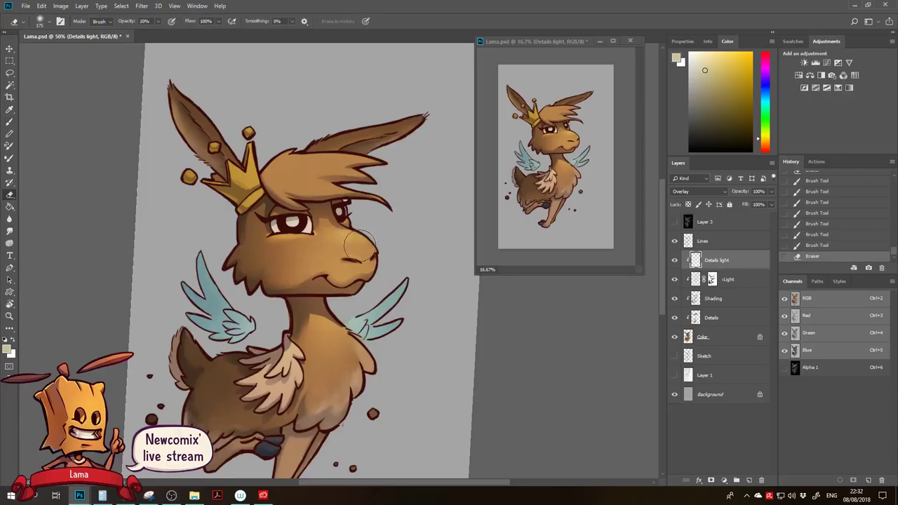
{"action": "key", "text": "2"}
Dab highlights below and behind the corner of the mouth and soften their upper edge with the eraser.
{"action": "key", "text": "b"}
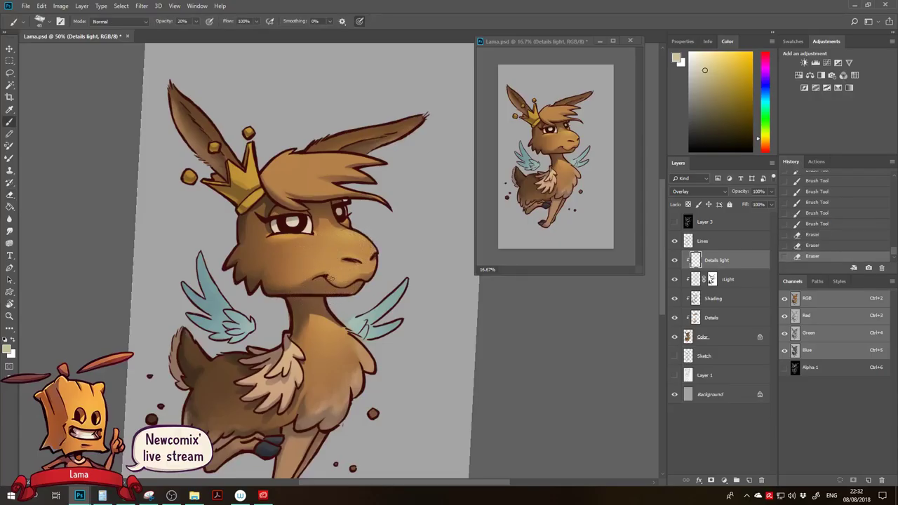
{"action": "left_click", "coordinate": [317, 272]}
{"action": "left_click", "coordinate": [316, 272]}
{"action": "left_click", "coordinate": [312, 274]}
{"action": "left_click", "coordinate": [324, 267]}
{"action": "left_click", "coordinate": [327, 269]}
{"action": "left_click", "coordinate": [301, 280]}
{"action": "key", "text": "e"}
{"action": "left_click", "coordinate": [319, 265]}
{"action": "left_click", "coordinate": [326, 266]}
{"action": "left_click", "coordinate": [324, 264]}
{"action": "left_click", "coordinate": [329, 263]}
Extend the highlight from the mouth corner back along the lower cheek and fade it with the soft eraser.
{"action": "key", "text": "b"}
{"action": "left_click", "coordinate": [322, 270]}
{"action": "left_click", "coordinate": [309, 273]}
{"action": "left_click", "coordinate": [298, 279]}
{"action": "left_click", "coordinate": [294, 281]}
{"action": "key", "text": "e"}
{"action": "left_click", "coordinate": [312, 270]}
{"action": "left_click", "coordinate": [319, 266]}
{"action": "left_click", "coordinate": [325, 270]}
Add finer highlight dabs beside the mouth corner with a 25 px chalk brush and blend them with the eraser.
{"action": "key", "text": "b"}
{"action": "key", "text": "bracketleft"}
{"action": "key", "text": "bracketleft"}
{"action": "left_click", "coordinate": [324, 272]}
{"action": "left_click", "coordinate": [322, 272]}
{"action": "left_click", "coordinate": [319, 273]}
{"action": "left_click", "coordinate": [315, 274]}
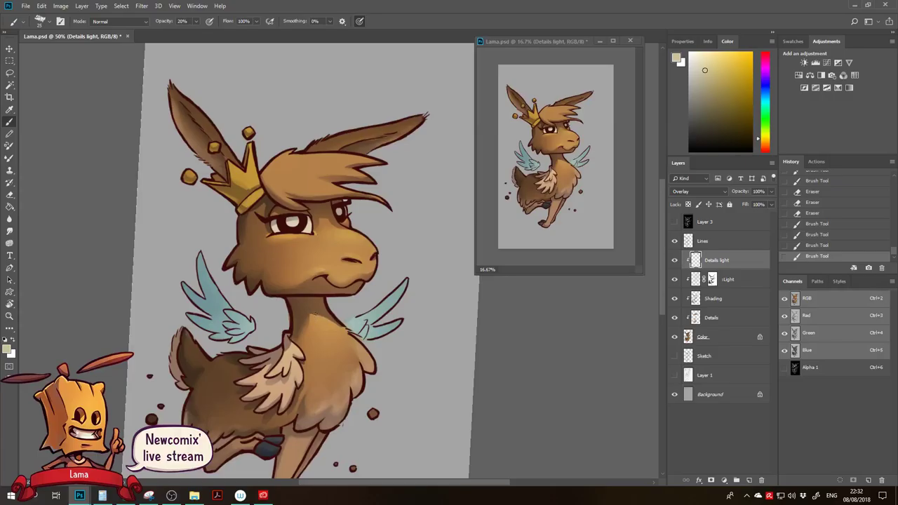
{"action": "key", "text": "e"}
{"action": "left_click_drag", "start_coordinate": [327, 267], "coordinate": [303, 266]}
Brush highlight strokes along the pointed fur tufts at the back of the cheek.
{"action": "key", "text": "b"}
{"action": "key", "text": "bracketleft"}
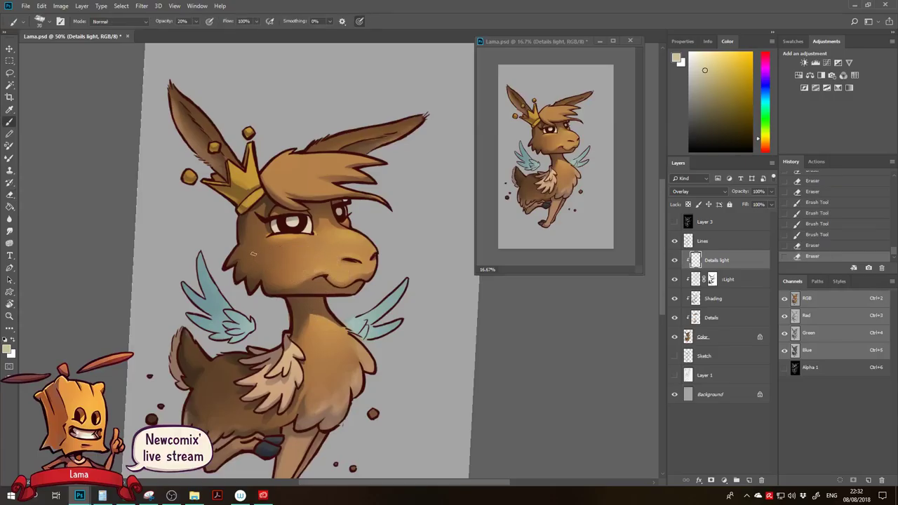
{"action": "left_click", "coordinate": [246, 251]}
{"action": "left_click", "coordinate": [231, 258]}
{"action": "left_click", "coordinate": [237, 254]}
{"action": "left_click", "coordinate": [226, 267]}
{"action": "left_click_drag", "start_coordinate": [258, 253], "coordinate": [243, 269]}
{"action": "mouse_move", "coordinate": [258, 257]}
{"action": "left_mouse_down"}
{"action": "mouse_move", "coordinate": [237, 275]}
{"action": "mouse_move", "coordinate": [239, 284]}
{"action": "left_mouse_up"}
{"action": "key", "text": "bracketleft"}
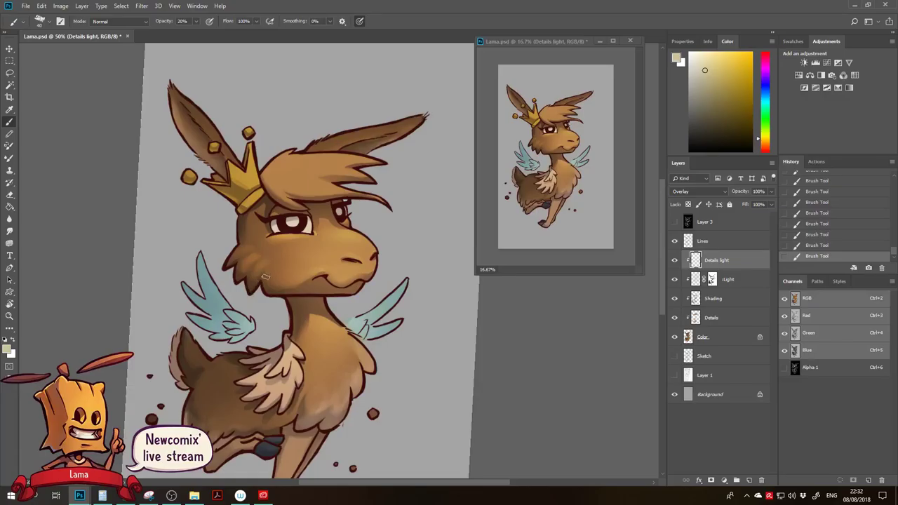
Fade the highlights on the lower cheek with several soft eraser strokes.
{"action": "key", "text": "bracketleft"}
{"action": "key", "text": "bracketleft"}
{"action": "key", "text": "e"}
{"action": "left_click_drag", "start_coordinate": [293, 261], "coordinate": [277, 269]}
{"action": "mouse_move", "coordinate": [279, 262]}
{"action": "left_mouse_down"}
{"action": "mouse_move", "coordinate": [270, 251]}
{"action": "mouse_move", "coordinate": [274, 266]}
{"action": "left_mouse_up"}
{"action": "mouse_move", "coordinate": [274, 267]}
{"action": "left_mouse_down"}
{"action": "mouse_move", "coordinate": [293, 281]}
{"action": "mouse_move", "coordinate": [278, 272]}
{"action": "left_mouse_up"}
{"action": "left_click_drag", "start_coordinate": [274, 269], "coordinate": [299, 272]}
Enlarge the chalk brush and paint short highlight strokes across the chest below the neck.
{"action": "key", "text": "b"}
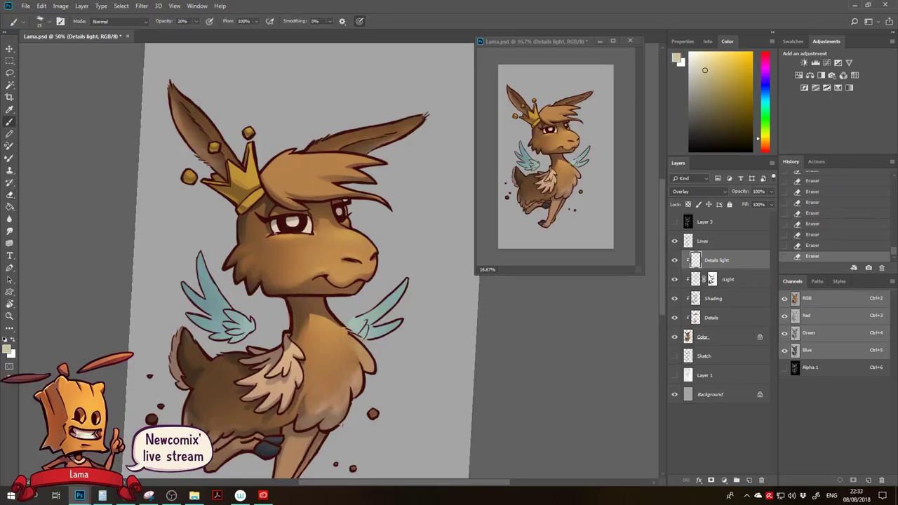
{"action": "key", "text": "bracketright"}
{"action": "key", "text": "bracketright"}
{"action": "key", "text": "bracketright"}
{"action": "left_click", "coordinate": [300, 225]}
{"action": "mouse_move", "coordinate": [354, 321]}
{"action": "left_mouse_down"}
{"action": "mouse_move", "coordinate": [334, 301]}
{"action": "mouse_move", "coordinate": [317, 306]}
{"action": "left_mouse_up"}
{"action": "left_click_drag", "start_coordinate": [313, 304], "coordinate": [313, 315]}
{"action": "left_click_drag", "start_coordinate": [316, 312], "coordinate": [309, 320]}
{"action": "mouse_move", "coordinate": [312, 317]}
{"action": "left_mouse_down"}
{"action": "mouse_move", "coordinate": [307, 323]}
{"action": "mouse_move", "coordinate": [320, 306]}
{"action": "left_mouse_up"}
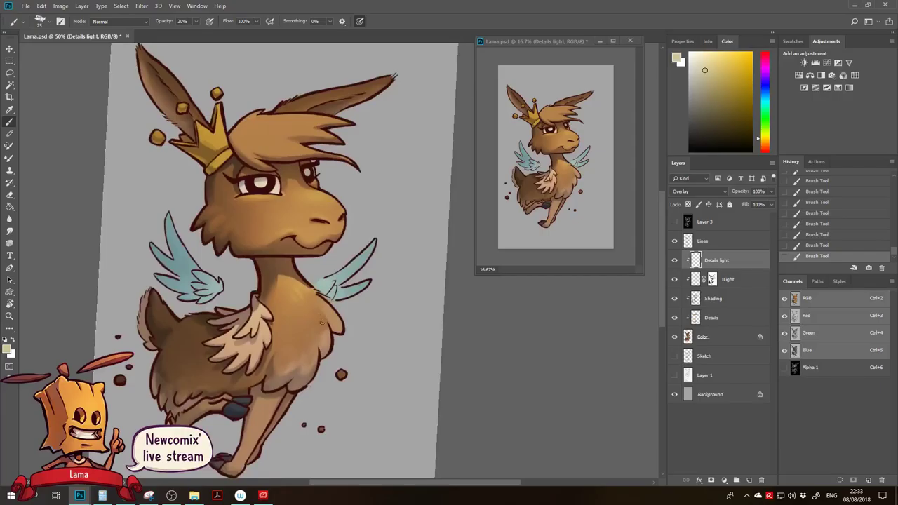
Add thin fur highlights to the chest with the chalk brush reduced to 9 px.
{"action": "key", "text": "bracketleft"}
{"action": "left_click_drag", "start_coordinate": [305, 357], "coordinate": [303, 328]}
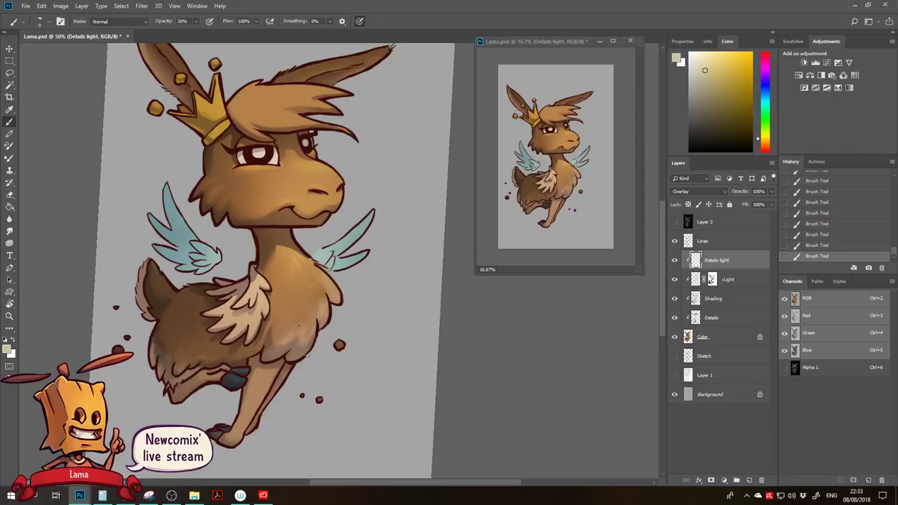
{"action": "left_click_drag", "start_coordinate": [310, 284], "coordinate": [321, 258]}
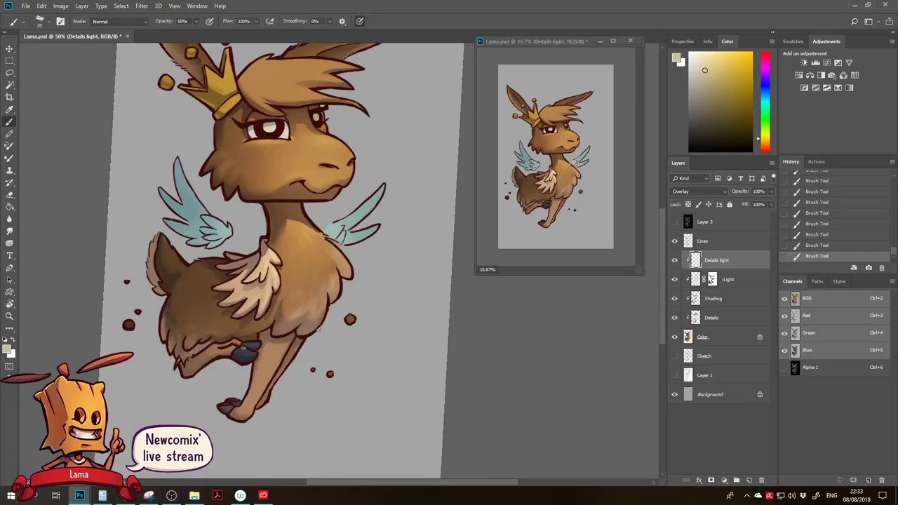
Undo the last stroke and repaint highlights on the tucked hoof at 50% opacity, comparing them by undoing and redoing.
{"action": "key", "text": "ctrl+z"}
{"action": "left_click_drag", "start_coordinate": [234, 351], "coordinate": [243, 353]}
{"action": "left_click_drag", "start_coordinate": [234, 345], "coordinate": [219, 348]}
{"action": "key", "text": "bracketright"}
{"action": "key", "text": "ctrl+alt+z"}
{"action": "key", "text": "ctrl+alt+z"}
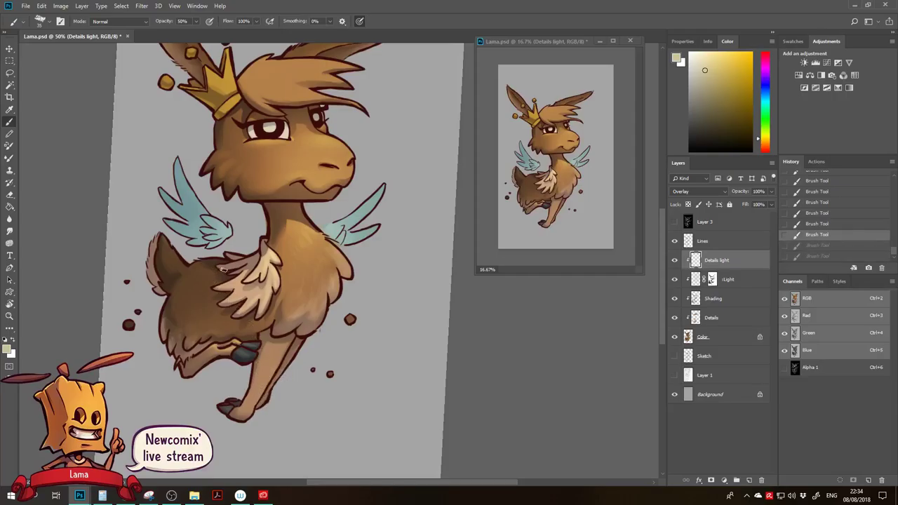
{"action": "key", "text": "ctrl+shift+z"}
{"action": "key", "text": "ctrl+shift+z"}
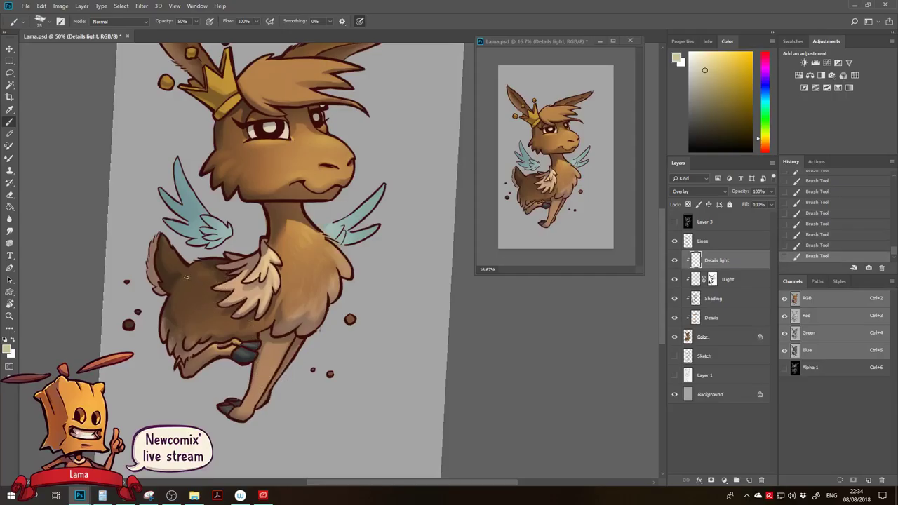
Brush fur highlights down the llama's back and flank behind the feathered collar, softening the area with the eraser.
{"action": "key", "text": "e"}
{"action": "left_click_drag", "start_coordinate": [204, 277], "coordinate": [195, 278]}
{"action": "key", "text": "b"}
{"action": "left_click_drag", "start_coordinate": [200, 279], "coordinate": [198, 291]}
{"action": "key", "text": "bracketleft"}
{"action": "key", "text": "bracketleft"}
{"action": "mouse_move", "coordinate": [200, 289]}
{"action": "left_mouse_down"}
{"action": "mouse_move", "coordinate": [194, 302]}
{"action": "mouse_move", "coordinate": [210, 309]}
{"action": "mouse_move", "coordinate": [202, 310]}
{"action": "left_mouse_up"}
{"action": "key", "text": "e"}
Add short highlight strokes on the middle of the flank and blend them with the 175 px eraser at 20% opacity.
{"action": "key", "text": "b"}
{"action": "left_click_drag", "start_coordinate": [204, 307], "coordinate": [199, 312]}
{"action": "left_click_drag", "start_coordinate": [202, 309], "coordinate": [198, 314]}
{"action": "key", "text": "e"}
{"action": "left_click_drag", "start_coordinate": [201, 308], "coordinate": [199, 307]}
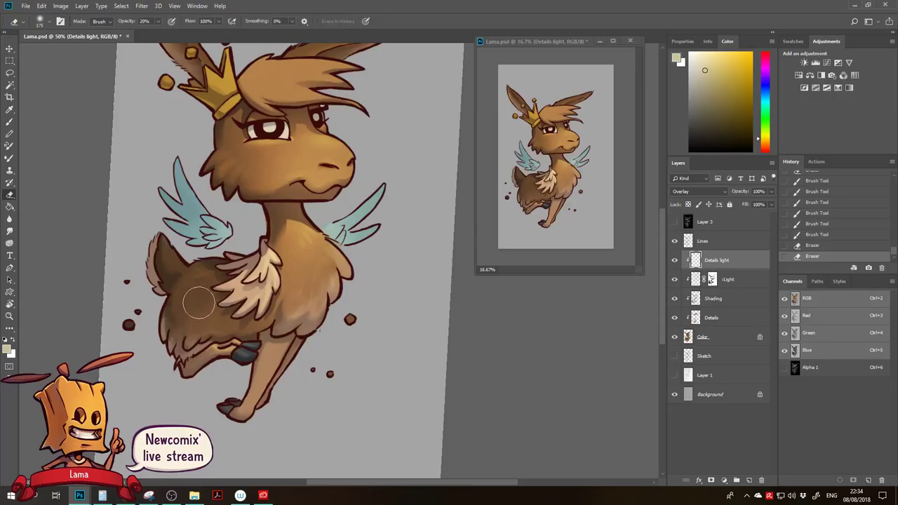
Add short fur highlights to the upper flank near the base of the tail with the brush at 50% opacity.
{"action": "key", "text": "b"}
{"action": "left_click_drag", "start_coordinate": [180, 275], "coordinate": [176, 271]}
{"action": "left_click_drag", "start_coordinate": [179, 273], "coordinate": [175, 268]}
{"action": "left_click_drag", "start_coordinate": [177, 271], "coordinate": [176, 268]}
{"action": "left_click_drag", "start_coordinate": [179, 273], "coordinate": [177, 270]}
{"action": "left_click_drag", "start_coordinate": [181, 275], "coordinate": [178, 270]}
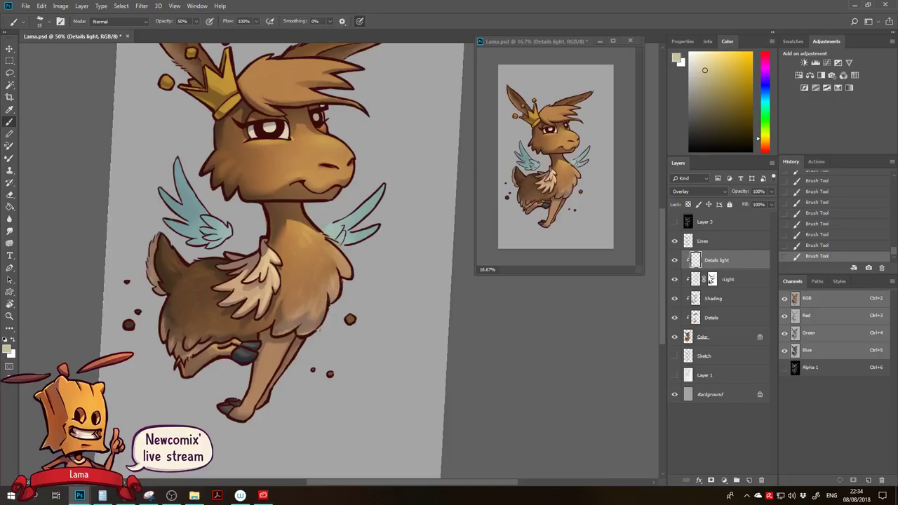
Brush highlights down the llama's front legs.
{"action": "scroll", "coordinate": [347, 259], "scroll_direction": "down", "scroll_amount": 1}
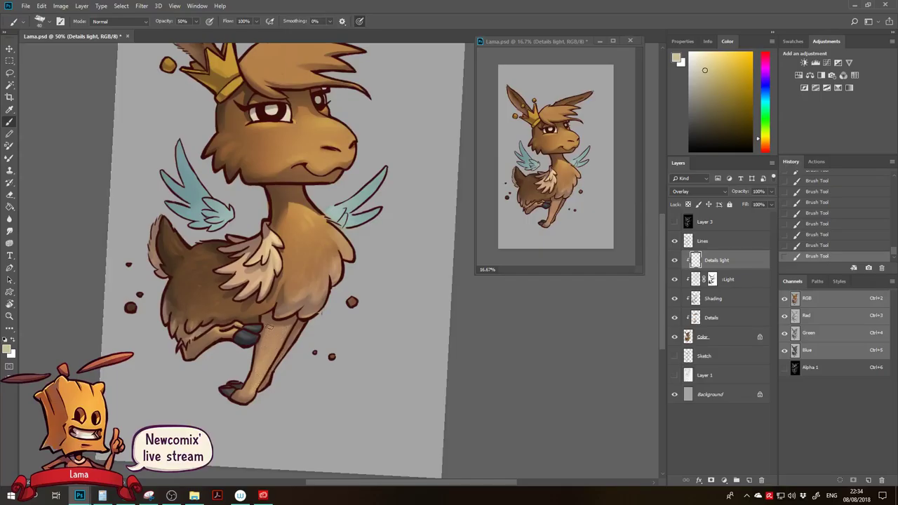
{"action": "left_click_drag", "start_coordinate": [297, 309], "coordinate": [287, 372]}
{"action": "left_click_drag", "start_coordinate": [295, 263], "coordinate": [293, 314]}
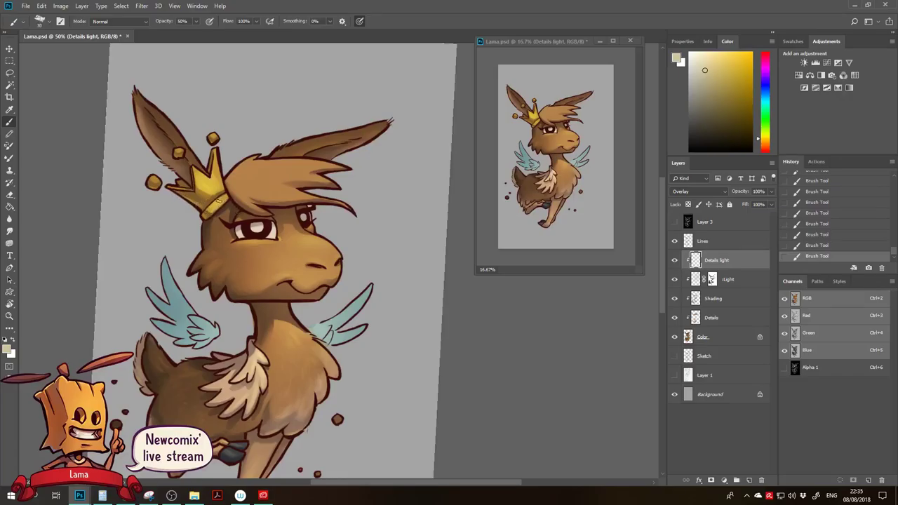
Sample a pale colour from the eye and paint highlights on the crown's band, points and floating gold beads.
{"action": "left_click_drag", "start_coordinate": [215, 202], "coordinate": [223, 202]}
{"action": "left_click", "coordinate": [243, 224], "text": "alt"}
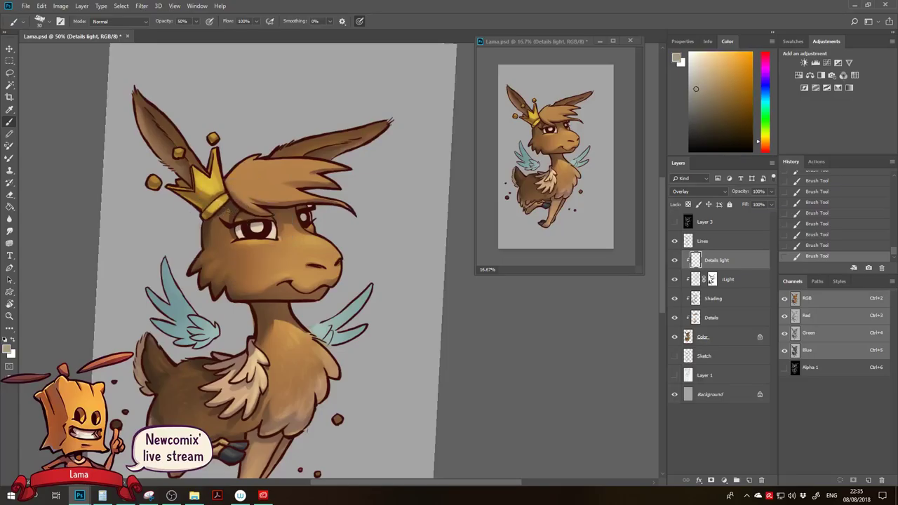
{"action": "left_click", "coordinate": [241, 230], "text": "alt"}
{"action": "left_click_drag", "start_coordinate": [194, 175], "coordinate": [198, 171]}
{"action": "mouse_move", "coordinate": [210, 200]}
{"action": "left_mouse_down"}
{"action": "mouse_move", "coordinate": [219, 190]}
{"action": "mouse_move", "coordinate": [252, 264]}
{"action": "left_mouse_up"}
{"action": "left_click_drag", "start_coordinate": [220, 204], "coordinate": [226, 200]}
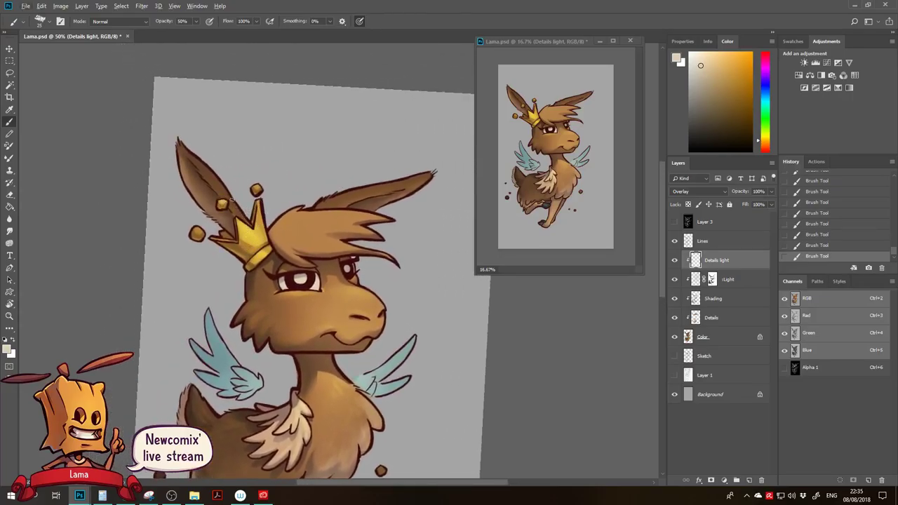
{"action": "left_click_drag", "start_coordinate": [191, 237], "coordinate": [194, 232]}
{"action": "key", "text": "["}
Resample a pale colour from the eye and paint highlight strands through the hair tuft at 50% opacity.
{"action": "left_click", "coordinate": [314, 284], "text": "alt"}
{"action": "left_click", "coordinate": [8, 349]}
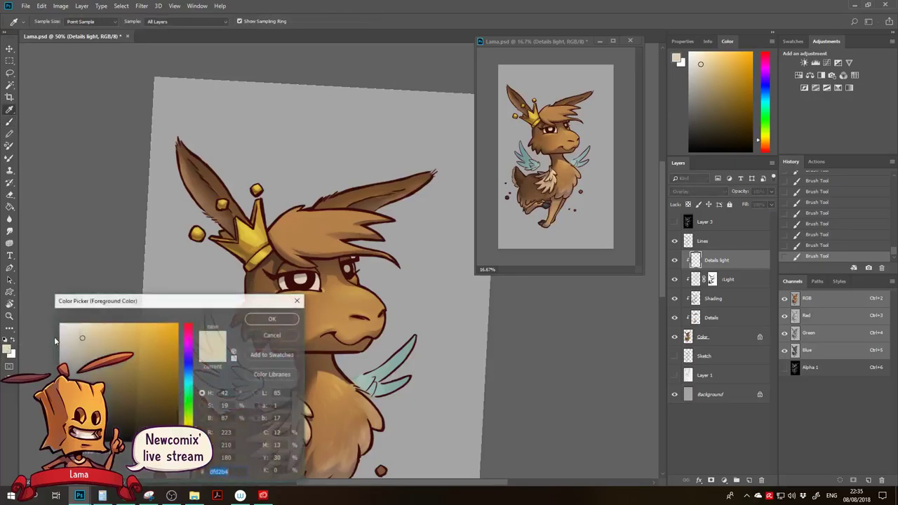
{"action": "left_click", "coordinate": [271, 319]}
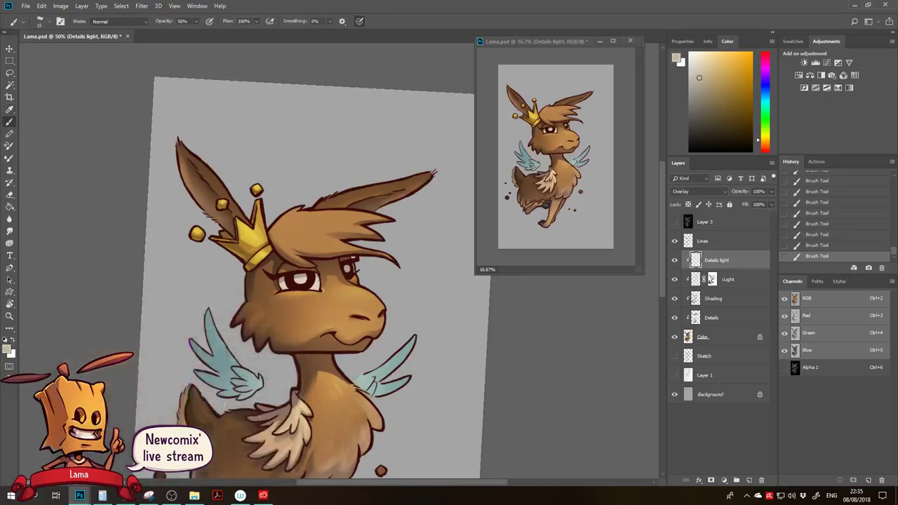
{"action": "key", "text": "bracketright"}
{"action": "key", "text": "bracketright"}
{"action": "key", "text": "bracketright"}
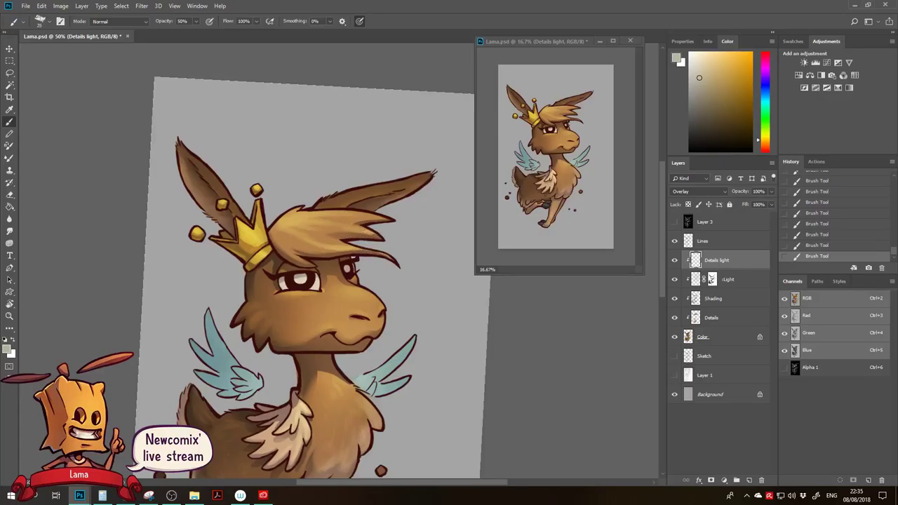
{"action": "key", "text": "["}
{"action": "key", "text": "bracketright"}
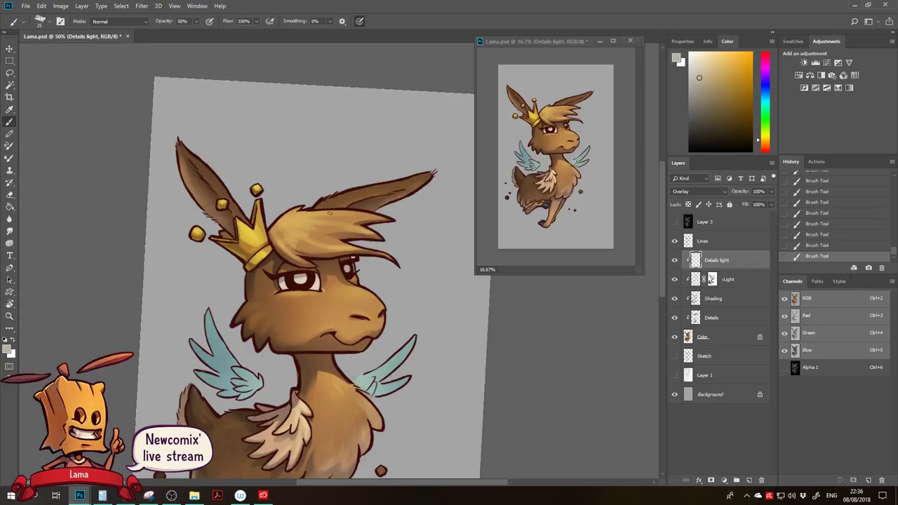
Soften the highlights on the crown side and middle of the hair tuft with the eraser at 20% opacity.
{"action": "key", "text": "e"}
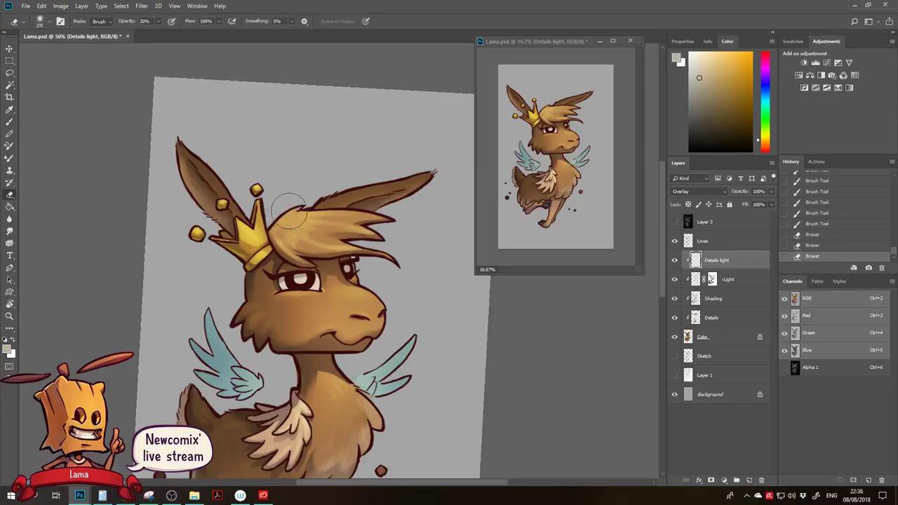
{"action": "left_click_drag", "start_coordinate": [294, 211], "coordinate": [277, 227]}
{"action": "left_click_drag", "start_coordinate": [302, 196], "coordinate": [325, 242]}
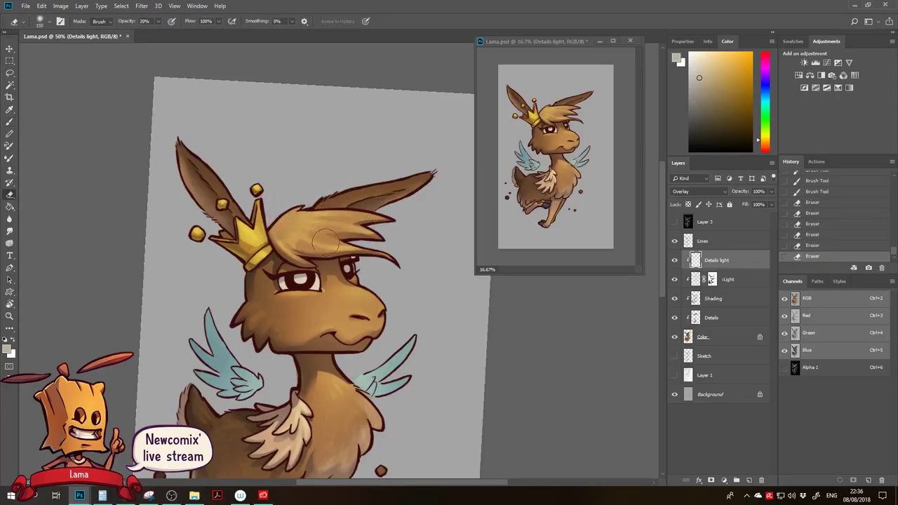
Repaint short highlight strands across the upper middle of the hair tuft with the 20 px brush.
{"action": "key", "text": "b"}
{"action": "left_click_drag", "start_coordinate": [310, 221], "coordinate": [315, 225]}
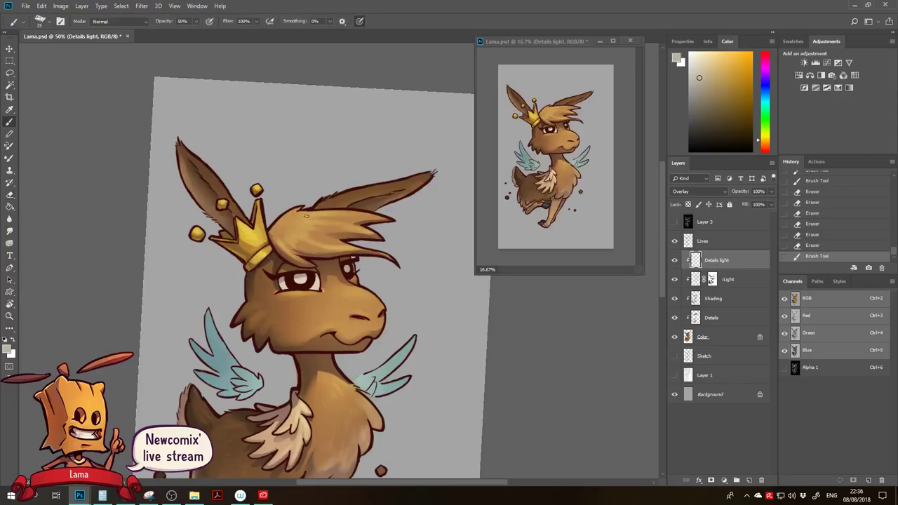
{"action": "left_click_drag", "start_coordinate": [304, 218], "coordinate": [314, 223]}
{"action": "left_click_drag", "start_coordinate": [304, 225], "coordinate": [308, 235]}
{"action": "left_click_drag", "start_coordinate": [300, 233], "coordinate": [305, 237]}
{"action": "left_click_drag", "start_coordinate": [299, 237], "coordinate": [298, 241]}
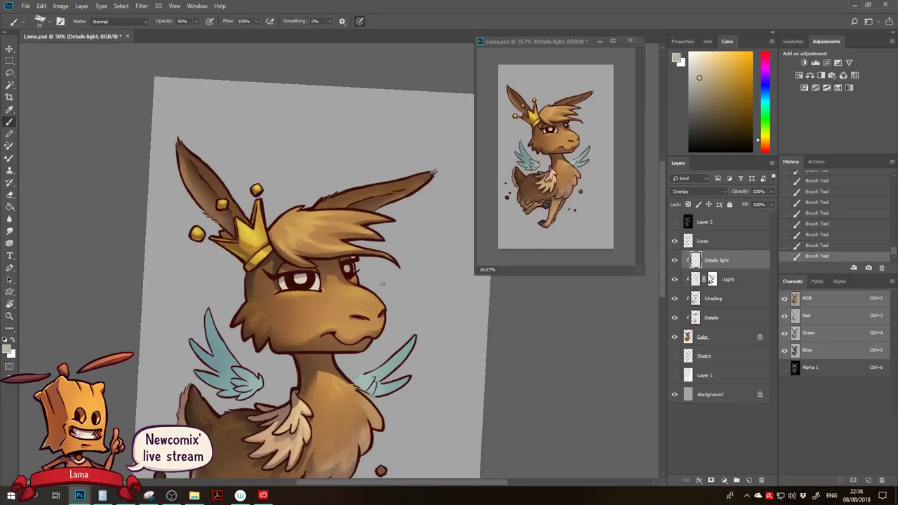
Rework the highlights in the lower hair beside the crown, alternating the brush with the low-opacity eraser.
{"action": "mouse_move", "coordinate": [355, 263]}
{"action": "left_mouse_down"}
{"action": "mouse_move", "coordinate": [351, 287]}
{"action": "mouse_move", "coordinate": [295, 279]}
{"action": "mouse_move", "coordinate": [306, 273]}
{"action": "mouse_move", "coordinate": [295, 269]}
{"action": "left_mouse_up"}
{"action": "key", "text": "e"}
{"action": "left_click_drag", "start_coordinate": [294, 269], "coordinate": [291, 261]}
{"action": "left_click_drag", "start_coordinate": [291, 261], "coordinate": [290, 257]}
{"action": "key", "text": "b"}
{"action": "left_click_drag", "start_coordinate": [282, 262], "coordinate": [279, 258]}
{"action": "left_click_drag", "start_coordinate": [281, 262], "coordinate": [282, 261]}
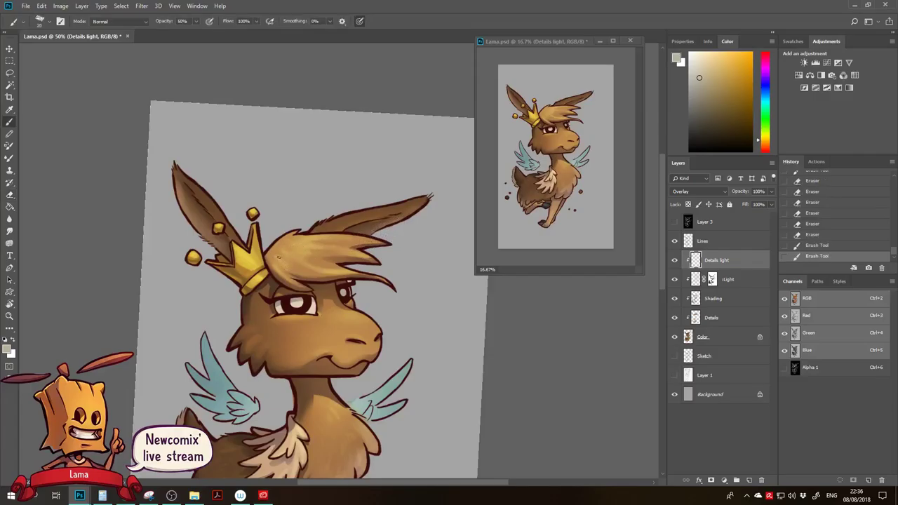
{"action": "left_click_drag", "start_coordinate": [281, 260], "coordinate": [284, 263]}
{"action": "left_click_drag", "start_coordinate": [282, 259], "coordinate": [279, 264]}
{"action": "key", "text": "e"}
{"action": "left_click_drag", "start_coordinate": [278, 258], "coordinate": [318, 225]}
Add short highlight strokes along the top edge of the hair tuft.
{"action": "key", "text": "b"}
{"action": "left_click_drag", "start_coordinate": [315, 230], "coordinate": [322, 224]}
{"action": "left_click_drag", "start_coordinate": [320, 228], "coordinate": [329, 223]}
{"action": "left_click_drag", "start_coordinate": [326, 228], "coordinate": [322, 222]}
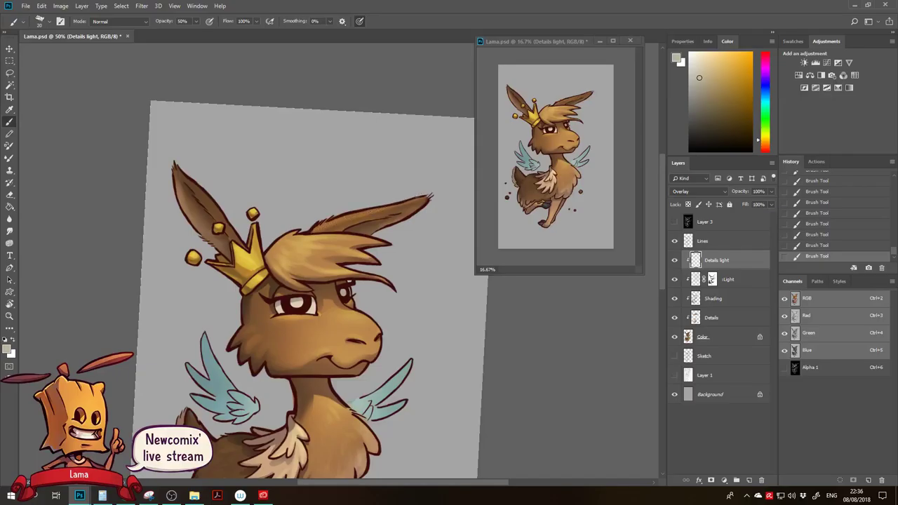
Add a new layer named "Avcentlight" above Details light and clip it to the layers below.
{"action": "key", "text": "r"}
{"action": "left_click_drag", "start_coordinate": [245, 194], "coordinate": [293, 82]}
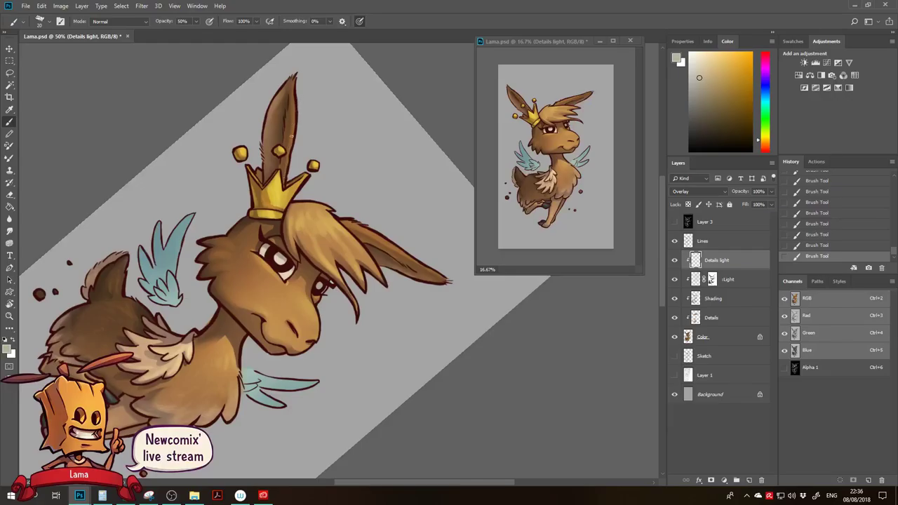
{"action": "key", "text": "r"}
{"action": "mouse_move", "coordinate": [316, 151]}
{"action": "left_mouse_down"}
{"action": "mouse_move", "coordinate": [201, 150]}
{"action": "mouse_move", "coordinate": [201, 190]}
{"action": "left_mouse_up"}
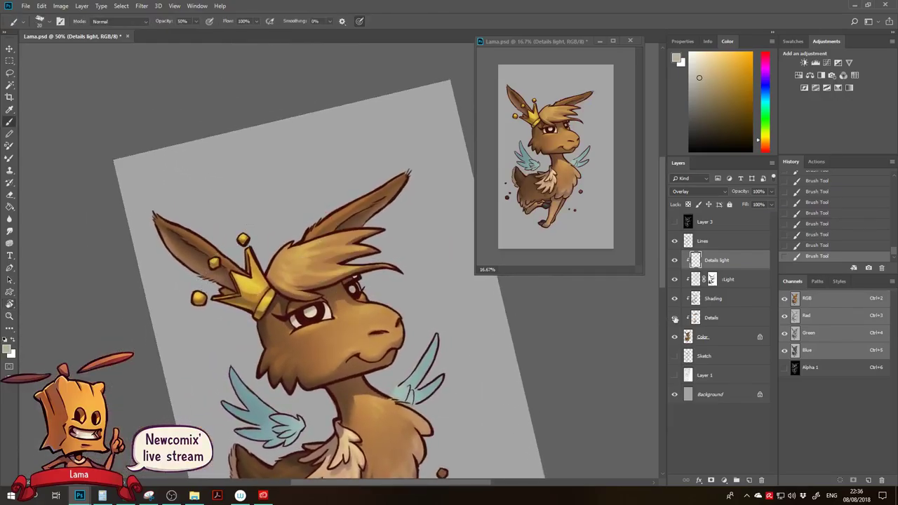
{"action": "left_click", "coordinate": [730, 280]}
{"action": "left_click", "coordinate": [728, 263]}
{"action": "left_click", "coordinate": [748, 479]}
{"action": "double_click", "coordinate": [704, 260]}
{"action": "type", "text": "Accentlight"}
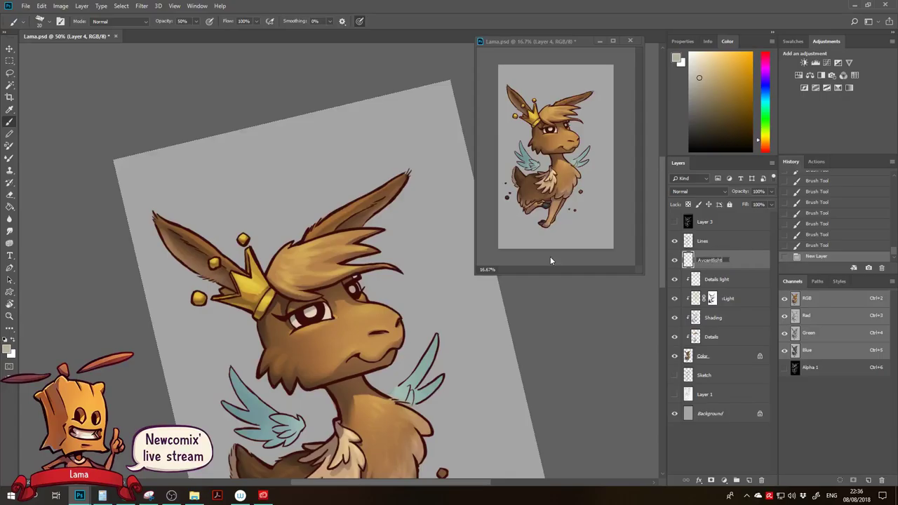
{"action": "key", "text": "Return"}
{"action": "key", "text": "ctrl+alt+g"}
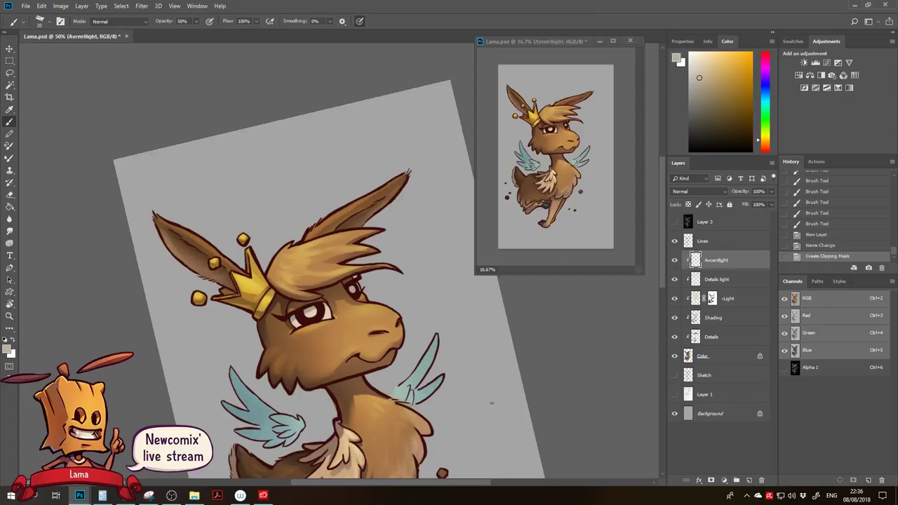
Set the new accent layer's blend mode to Color Dodge after trying Overlay, and sample the pale eye colour.
{"action": "left_click", "coordinate": [695, 192]}
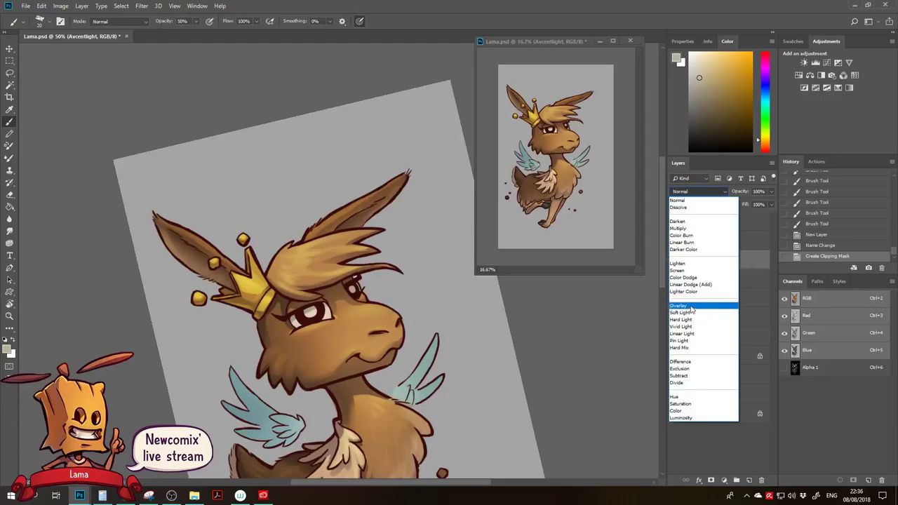
{"action": "left_click", "coordinate": [690, 308]}
{"action": "left_click", "coordinate": [285, 277], "text": "alt"}
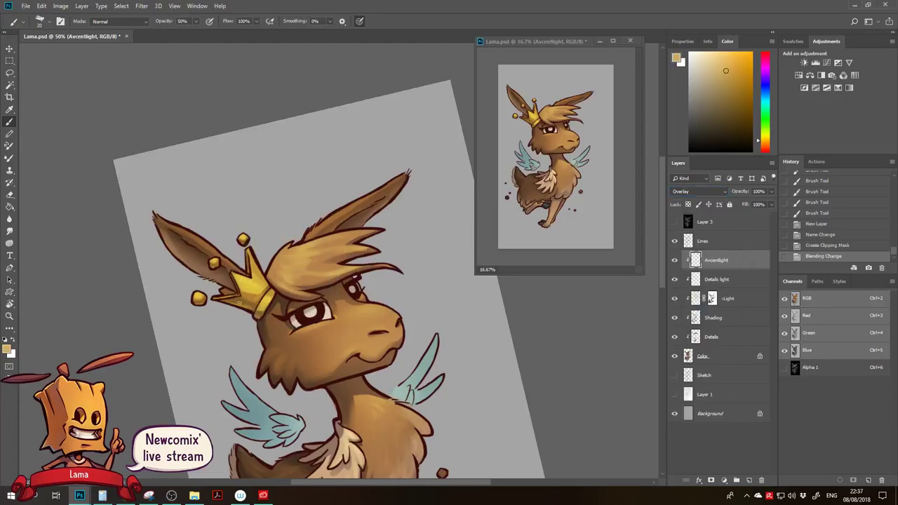
{"action": "left_click", "coordinate": [309, 314], "text": "alt"}
{"action": "left_click", "coordinate": [706, 194]}
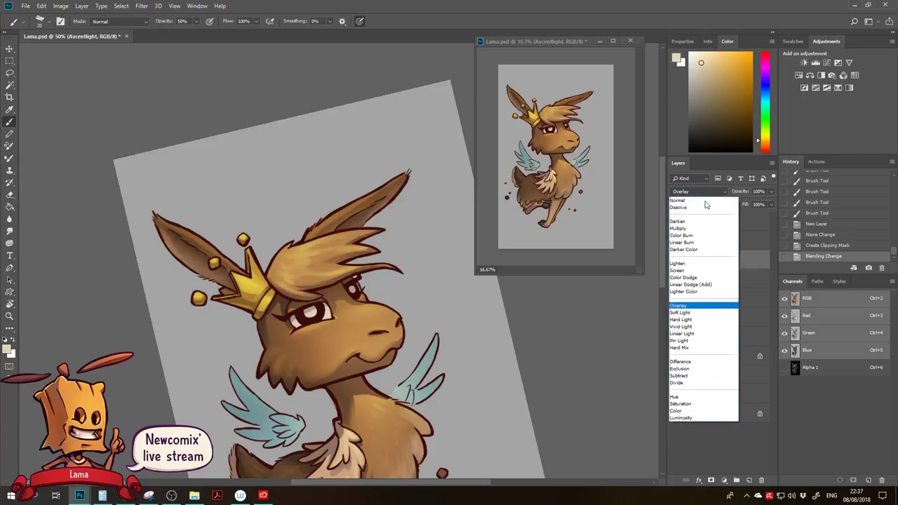
{"action": "left_click", "coordinate": [695, 279]}
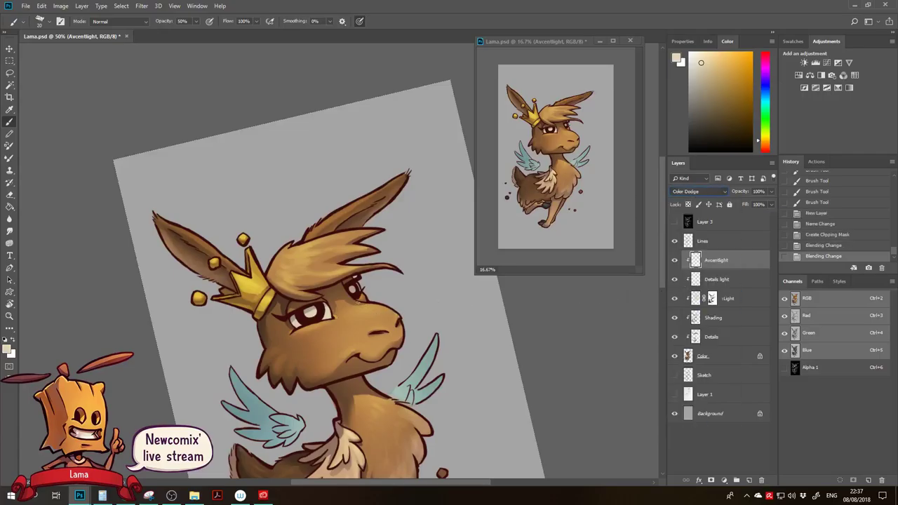
Paint bright accent strokes through the middle of the hair tuft on the accent layer, reducing the brush size.
{"action": "left_click_drag", "start_coordinate": [303, 247], "coordinate": [301, 259]}
{"action": "left_click_drag", "start_coordinate": [301, 260], "coordinate": [298, 265]}
{"action": "mouse_move", "coordinate": [298, 266]}
{"action": "left_mouse_down"}
{"action": "mouse_move", "coordinate": [287, 273]}
{"action": "mouse_move", "coordinate": [289, 290]}
{"action": "left_mouse_up"}
{"action": "key", "text": "["}
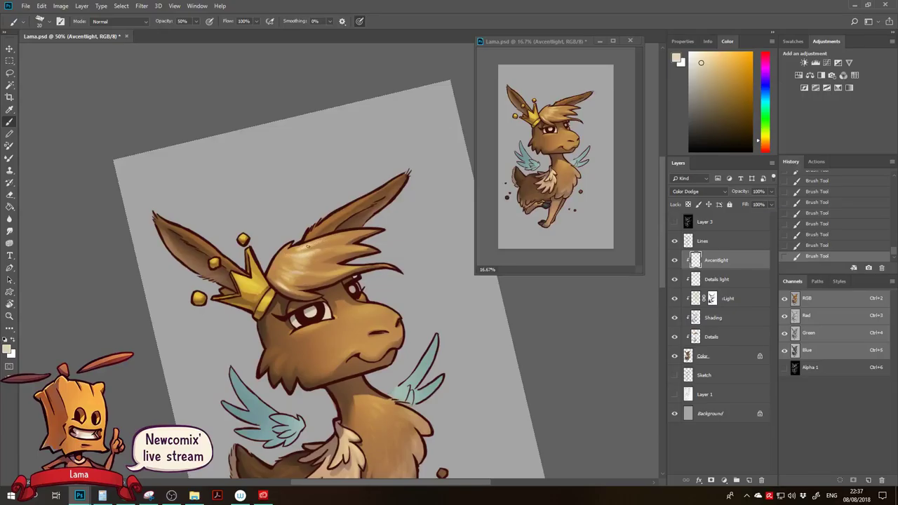
{"action": "key", "text": "bracketleft"}
Lower the accent layer's fill to 48%.
{"action": "left_click", "coordinate": [771, 204]}
{"action": "left_click_drag", "start_coordinate": [771, 216], "coordinate": [748, 215]}
{"action": "left_click", "coordinate": [303, 274]}
Undo a too-strong stroke and rebuild the hair accents at 20% brush opacity, starting at 25 px and refining at 15 px.
{"action": "key", "text": "bracketright"}
{"action": "key", "text": "bracketright"}
{"action": "left_click_drag", "start_coordinate": [273, 270], "coordinate": [304, 281]}
{"action": "key", "text": "ctrl+z"}
{"action": "key", "text": "2"}
{"action": "key", "text": "bracketright"}
{"action": "left_click_drag", "start_coordinate": [277, 272], "coordinate": [303, 281]}
{"action": "left_click_drag", "start_coordinate": [278, 271], "coordinate": [300, 279]}
{"action": "left_click_drag", "start_coordinate": [279, 270], "coordinate": [299, 280]}
{"action": "left_click_drag", "start_coordinate": [279, 270], "coordinate": [297, 279]}
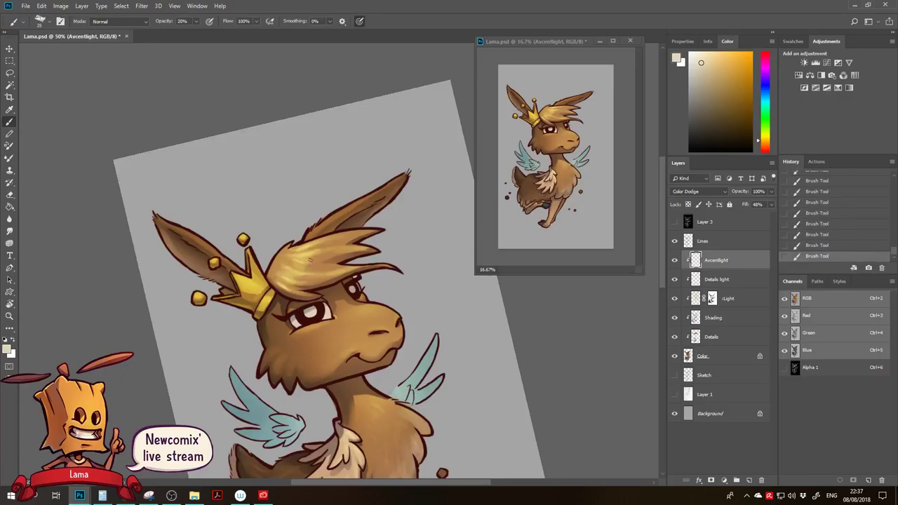
{"action": "key", "text": "bracketleft"}
{"action": "key", "text": "bracketleft"}
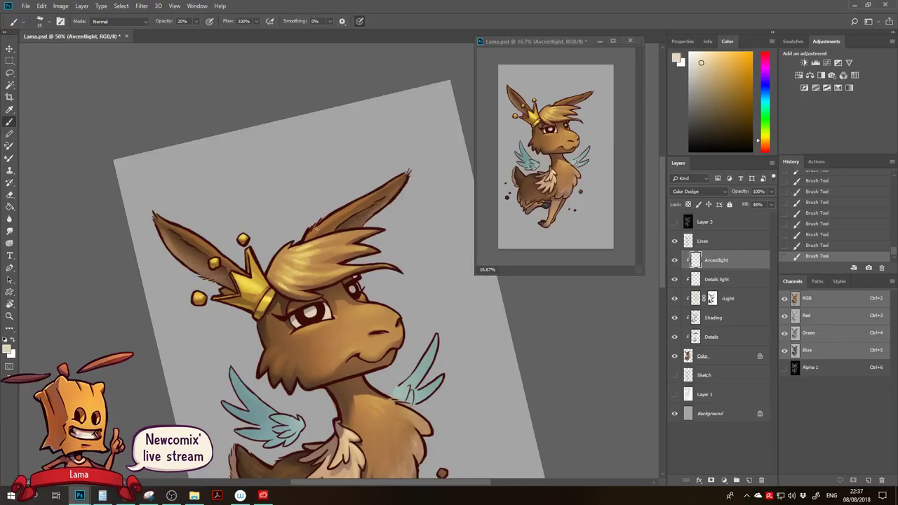
Sample warm orange and yellow tones from the hair and paint accent light along the ears with the 30 px brush.
{"action": "left_click", "coordinate": [314, 233], "text": "alt"}
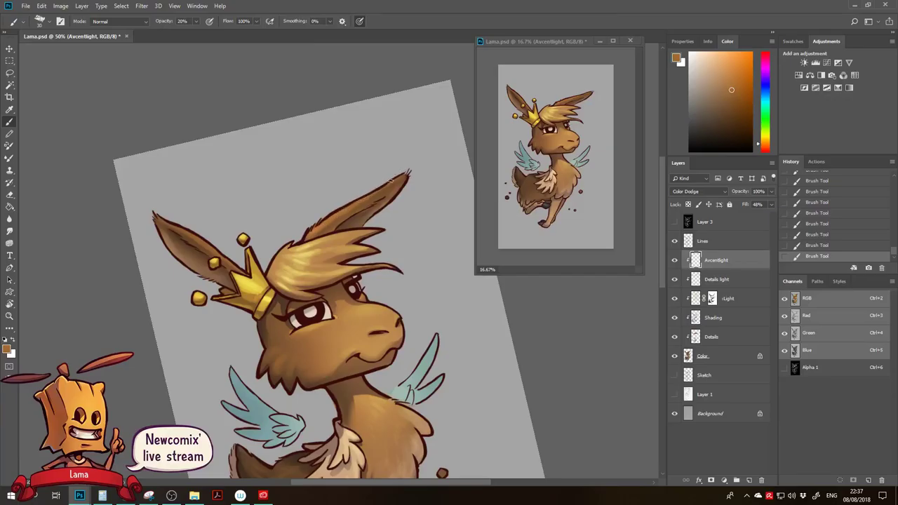
{"action": "left_click", "coordinate": [315, 244], "text": "alt"}
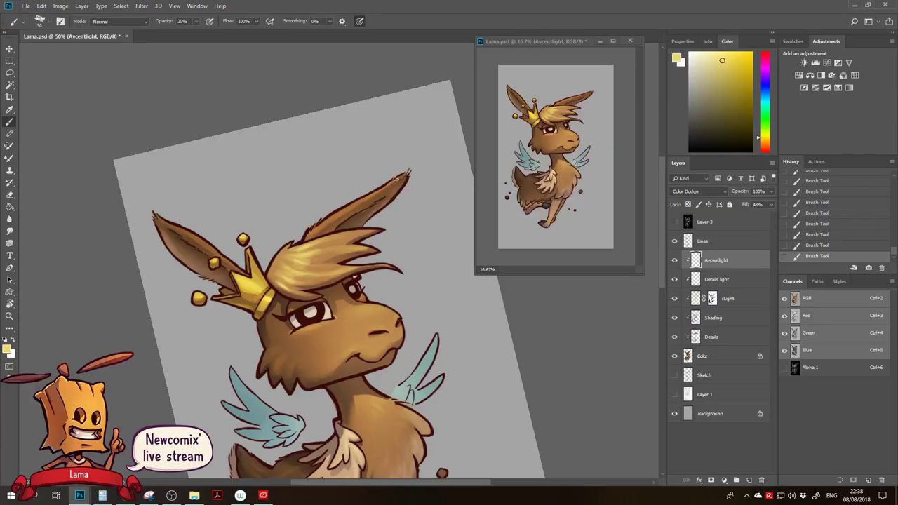
{"action": "key", "text": "r"}
{"action": "mouse_move", "coordinate": [332, 215]}
{"action": "left_mouse_down"}
{"action": "mouse_move", "coordinate": [347, 184]}
{"action": "mouse_move", "coordinate": [372, 170]}
{"action": "mouse_move", "coordinate": [343, 171]}
{"action": "left_mouse_up"}
{"action": "key", "text": "b"}
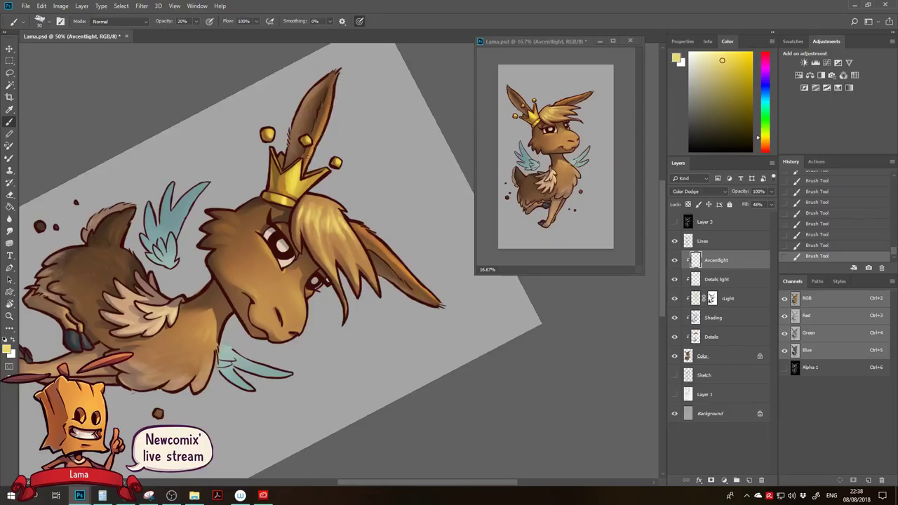
{"action": "left_click", "coordinate": [319, 210], "text": "alt"}
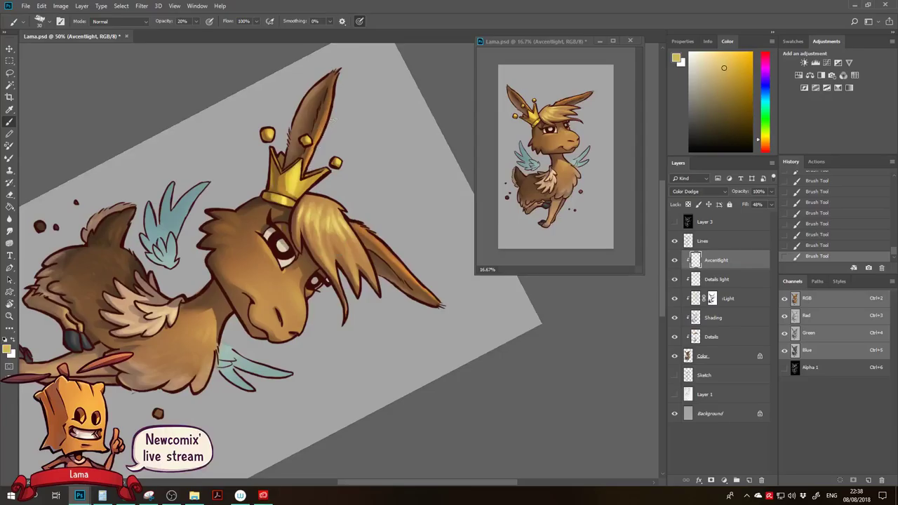
{"action": "key", "text": "r"}
{"action": "left_click_drag", "start_coordinate": [382, 209], "coordinate": [324, 196]}
{"action": "key", "text": "b"}
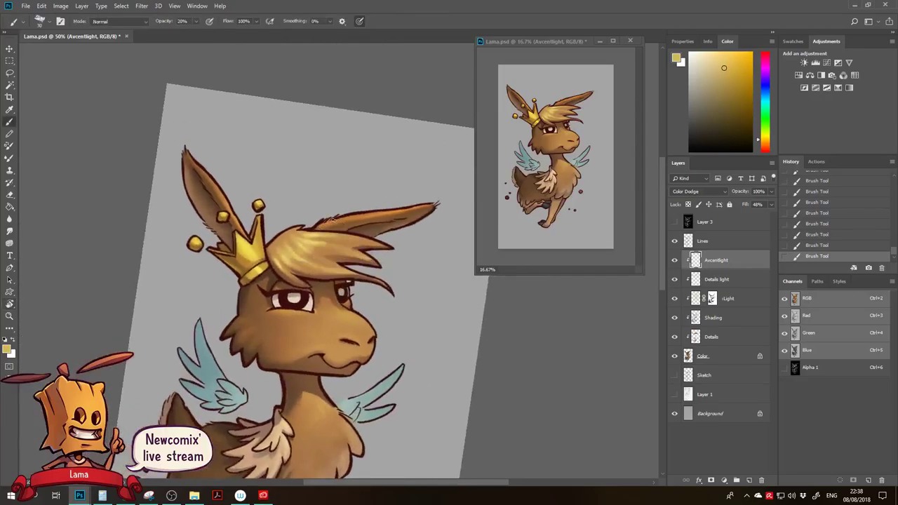
Paint a warm accent on the bridge of the muzzle with the 80 px brush and choose the Soft Round 70 1 eraser tip.
{"action": "left_click_drag", "start_coordinate": [363, 253], "coordinate": [360, 220]}
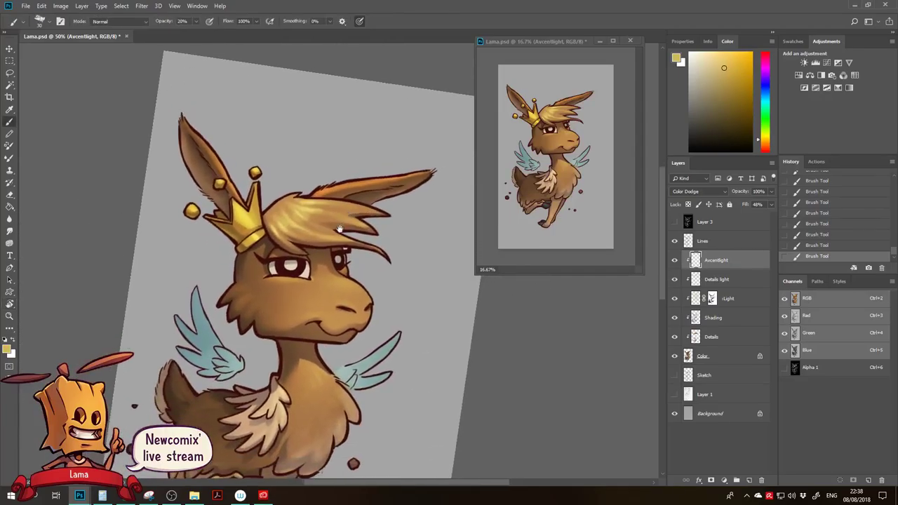
{"action": "mouse_move", "coordinate": [353, 285]}
{"action": "left_mouse_down"}
{"action": "mouse_move", "coordinate": [301, 302]}
{"action": "mouse_move", "coordinate": [358, 288]}
{"action": "left_mouse_up"}
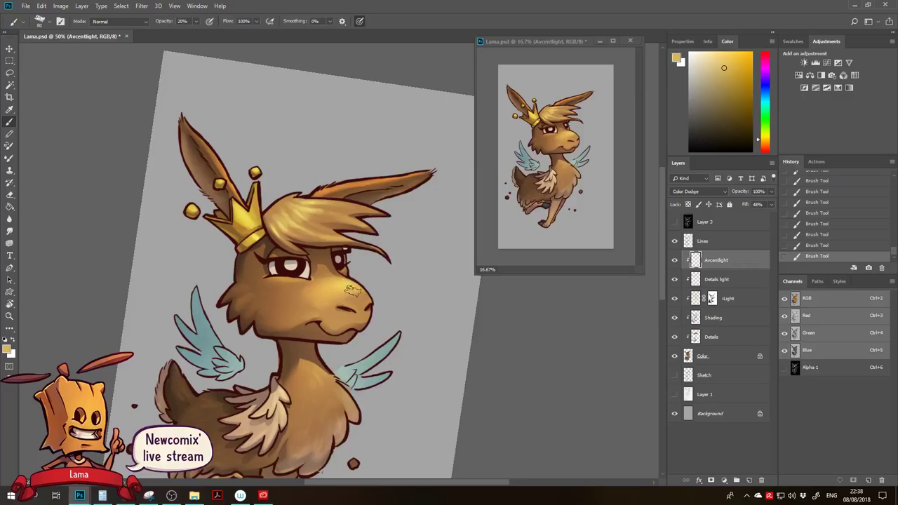
{"action": "key", "text": "e"}
{"action": "right_click", "coordinate": [343, 306]}
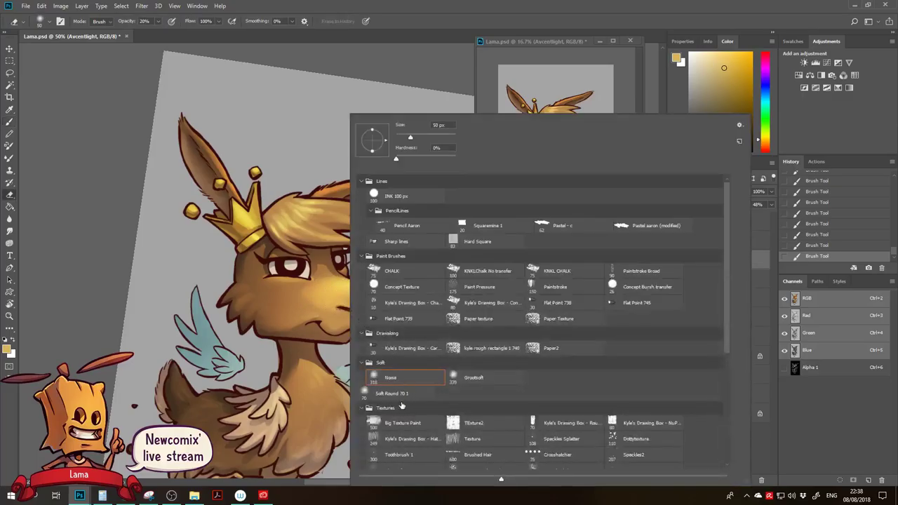
{"action": "left_click", "coordinate": [397, 396]}
{"action": "mouse_move", "coordinate": [312, 314]}
{"action": "left_mouse_down"}
{"action": "mouse_move", "coordinate": [326, 333]}
{"action": "mouse_move", "coordinate": [317, 303]}
{"action": "left_mouse_up"}
Enlarge the eraser to 200 px at 32% opacity and soften the accent light across the muzzle.
{"action": "key", "text": "bracketright"}
{"action": "key", "text": "bracketright"}
{"action": "key", "text": "bracketright"}
{"action": "key", "text": "bracketright"}
{"action": "key", "text": "bracketright"}
{"action": "key", "text": "bracketright"}
{"action": "key", "text": "bracketright"}
{"action": "key", "text": "bracketright"}
{"action": "key", "text": "3"}
{"action": "key", "text": "2"}
{"action": "mouse_move", "coordinate": [341, 307]}
{"action": "left_mouse_down"}
{"action": "mouse_move", "coordinate": [335, 317]}
{"action": "mouse_move", "coordinate": [326, 301]}
{"action": "left_mouse_up"}
{"action": "mouse_move", "coordinate": [322, 296]}
{"action": "left_mouse_down"}
{"action": "mouse_move", "coordinate": [296, 298]}
{"action": "mouse_move", "coordinate": [297, 314]}
{"action": "mouse_move", "coordinate": [338, 309]}
{"action": "left_mouse_up"}
{"action": "mouse_move", "coordinate": [337, 307]}
{"action": "left_mouse_down"}
{"action": "mouse_move", "coordinate": [333, 301]}
{"action": "mouse_move", "coordinate": [343, 309]}
{"action": "left_mouse_up"}
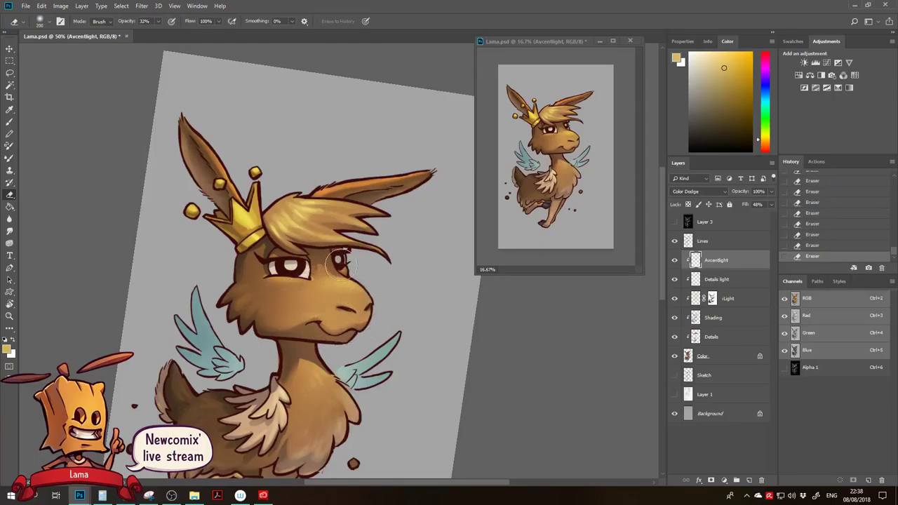
Paint warm accent strokes on the cheek beneath the near eye at 20% opacity and reduce the brush to 25 px.
{"action": "key", "text": "b"}
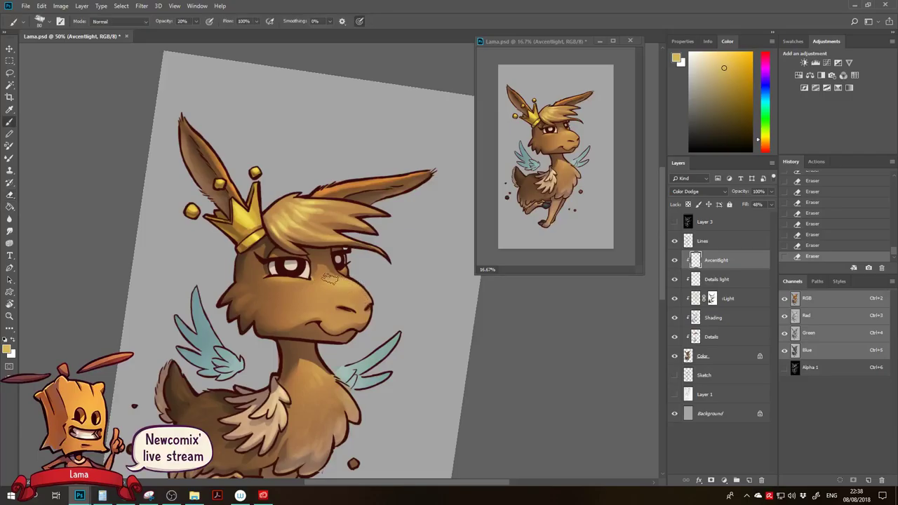
{"action": "left_click_drag", "start_coordinate": [277, 280], "coordinate": [289, 276]}
{"action": "left_click_drag", "start_coordinate": [280, 278], "coordinate": [294, 277]}
{"action": "left_click_drag", "start_coordinate": [285, 277], "coordinate": [301, 278]}
{"action": "left_click_drag", "start_coordinate": [290, 278], "coordinate": [311, 277]}
{"action": "key", "text": "bracketleft"}
{"action": "key", "text": "bracketleft"}
{"action": "key", "text": "bracketright"}
{"action": "key", "text": "bracketright"}
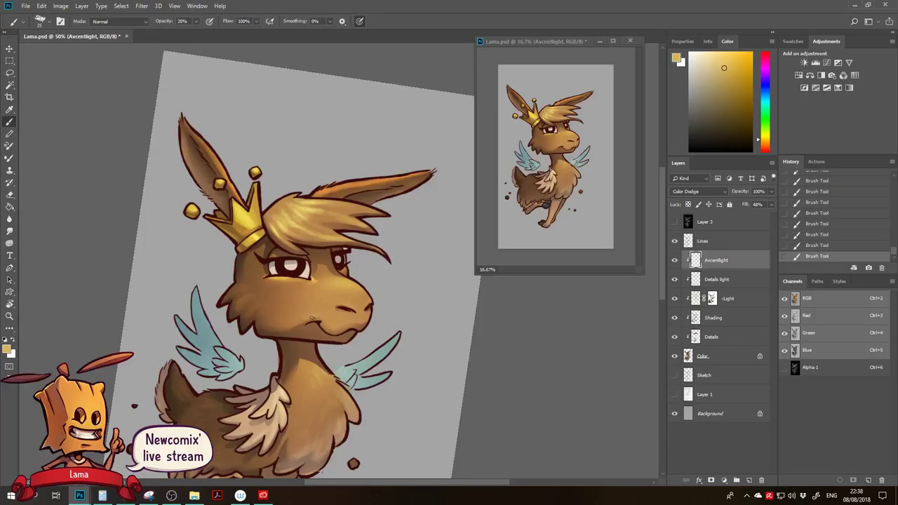
Soften the accent light at the mouth corner and across the cheek with the 100 px eraser at 32% opacity.
{"action": "key", "text": "e"}
{"action": "left_click", "coordinate": [310, 317]}
{"action": "left_click", "coordinate": [312, 320]}
{"action": "mouse_move", "coordinate": [309, 320]}
{"action": "left_mouse_down"}
{"action": "mouse_move", "coordinate": [277, 289]}
{"action": "mouse_move", "coordinate": [302, 286]}
{"action": "mouse_move", "coordinate": [261, 281]}
{"action": "mouse_move", "coordinate": [305, 284]}
{"action": "left_mouse_up"}
{"action": "mouse_move", "coordinate": [306, 284]}
{"action": "left_mouse_down"}
{"action": "mouse_move", "coordinate": [242, 279]}
{"action": "mouse_move", "coordinate": [321, 293]}
{"action": "left_mouse_up"}
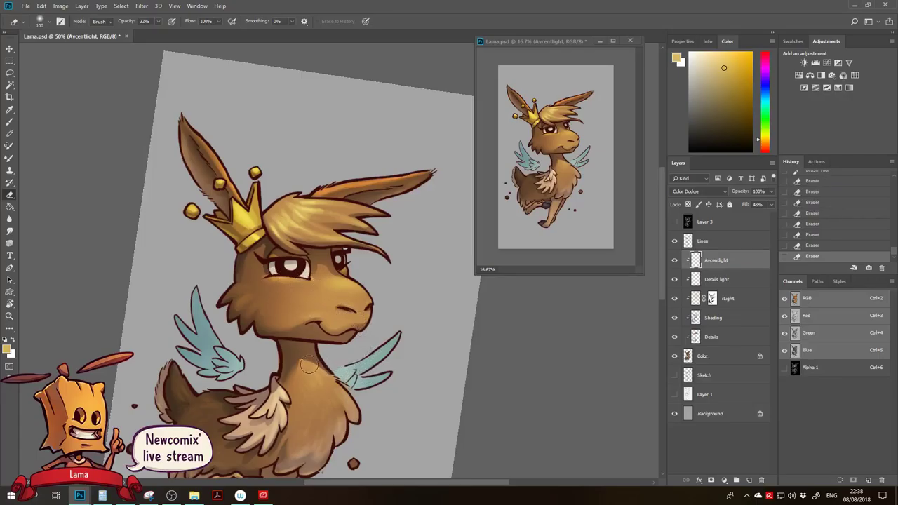
Paint short fur accents on the upper chest, starting with a 20 px brush, and soften them with the eraser.
{"action": "scroll", "coordinate": [308, 340], "scroll_direction": "down", "scroll_amount": 2}
{"action": "key", "text": "b"}
{"action": "key", "text": "["}
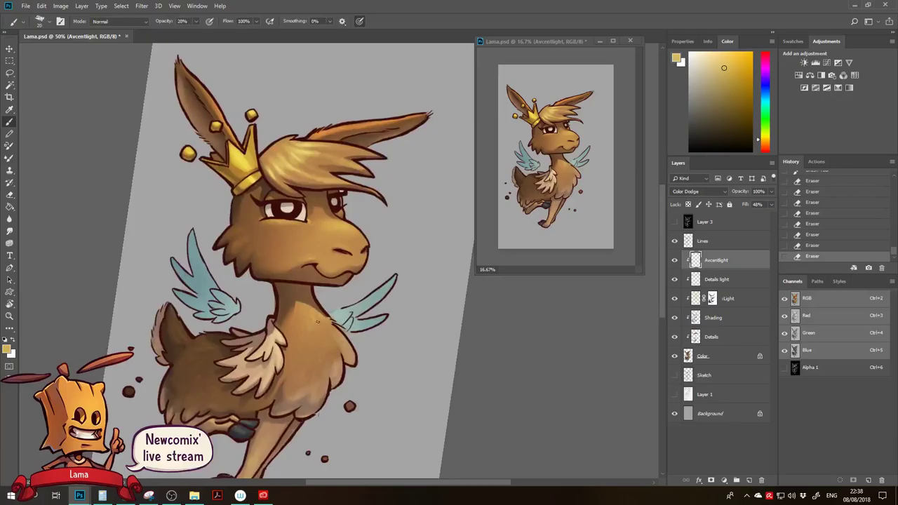
{"action": "left_click_drag", "start_coordinate": [310, 318], "coordinate": [315, 322]}
{"action": "left_click_drag", "start_coordinate": [314, 318], "coordinate": [314, 323]}
{"action": "left_click_drag", "start_coordinate": [309, 318], "coordinate": [308, 323]}
{"action": "left_click_drag", "start_coordinate": [305, 318], "coordinate": [306, 324]}
{"action": "left_click_drag", "start_coordinate": [304, 319], "coordinate": [303, 330]}
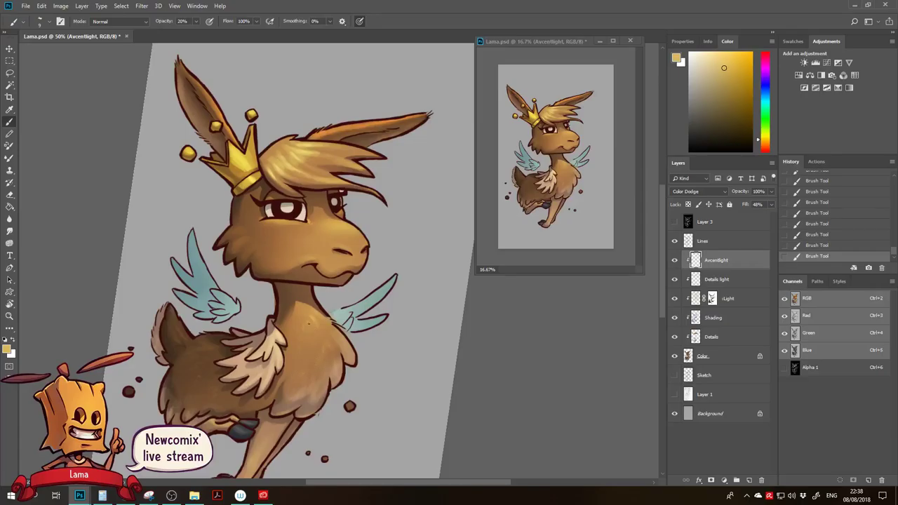
{"action": "key", "text": "e"}
{"action": "left_click_drag", "start_coordinate": [306, 312], "coordinate": [305, 325]}
{"action": "left_click_drag", "start_coordinate": [315, 317], "coordinate": [314, 326]}
Paint warm accent light on the pale shoulder feathers, enlarging the brush to 15 px.
{"action": "key", "text": "b"}
{"action": "left_click_drag", "start_coordinate": [307, 319], "coordinate": [267, 352]}
{"action": "left_click_drag", "start_coordinate": [270, 346], "coordinate": [265, 355]}
{"action": "key", "text": "bracketright"}
{"action": "key", "text": "bracketright"}
{"action": "left_click", "coordinate": [270, 353]}
{"action": "left_click", "coordinate": [273, 353]}
{"action": "left_click", "coordinate": [278, 354]}
{"action": "left_click_drag", "start_coordinate": [310, 316], "coordinate": [316, 303]}
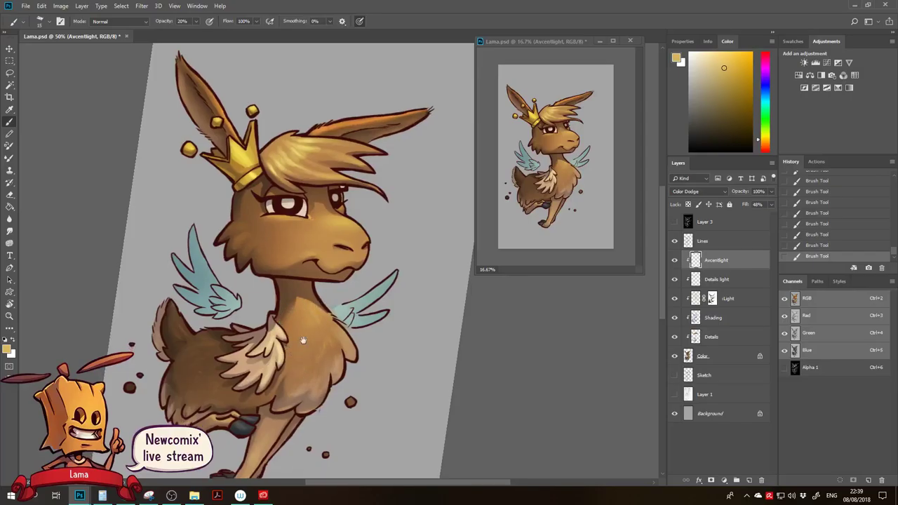
Sample a tan tone from the shoulder feathers and add an accent to the raised leg's hoof with the 20 px brush.
{"action": "left_click_drag", "start_coordinate": [303, 355], "coordinate": [311, 282]}
{"action": "key", "text": "bracketright"}
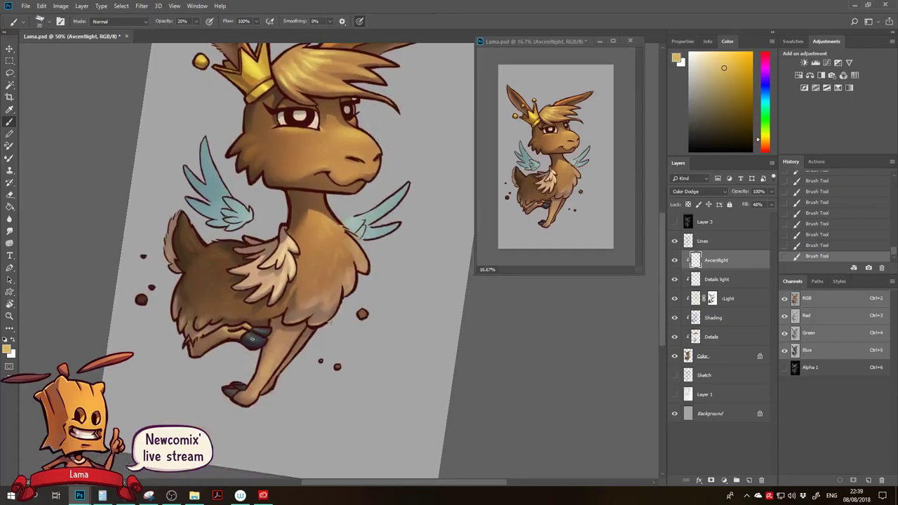
{"action": "left_click", "coordinate": [276, 278], "text": "alt"}
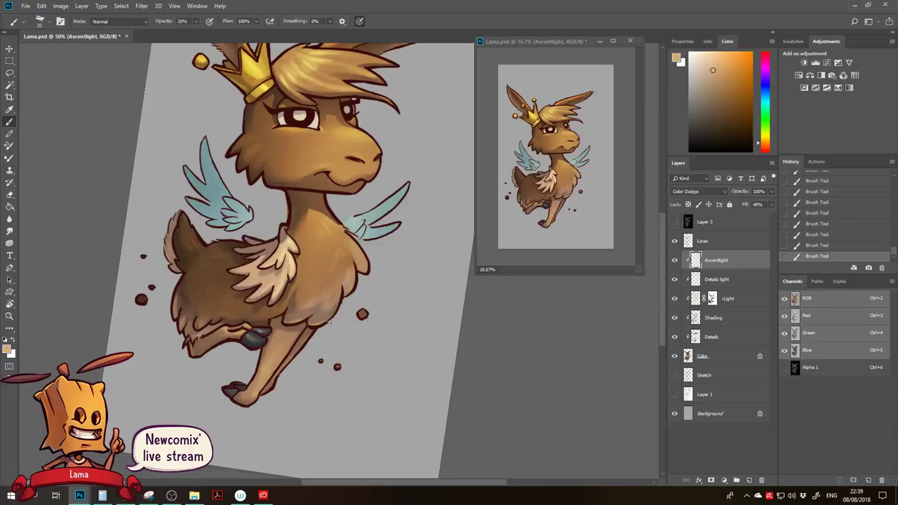
{"action": "left_click_drag", "start_coordinate": [254, 328], "coordinate": [242, 325]}
{"action": "left_click_drag", "start_coordinate": [268, 315], "coordinate": [247, 357]}
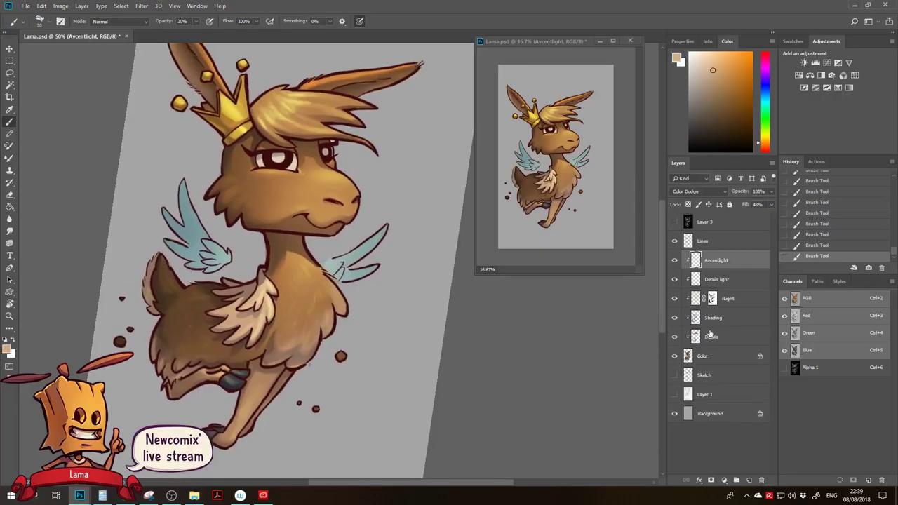
Create a layer named Blue above Avcentlight, clip it to the layers below and lock its transparent pixels.
{"action": "left_click", "coordinate": [748, 480]}
{"action": "double_click", "coordinate": [705, 259]}
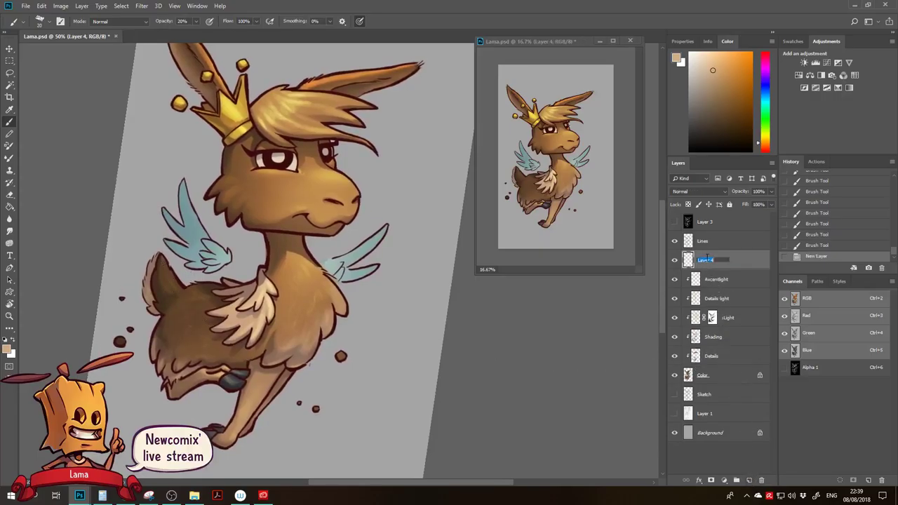
{"action": "key", "text": "BackSpace"}
{"action": "type", "text": "Blue"}
{"action": "key", "text": "Return"}
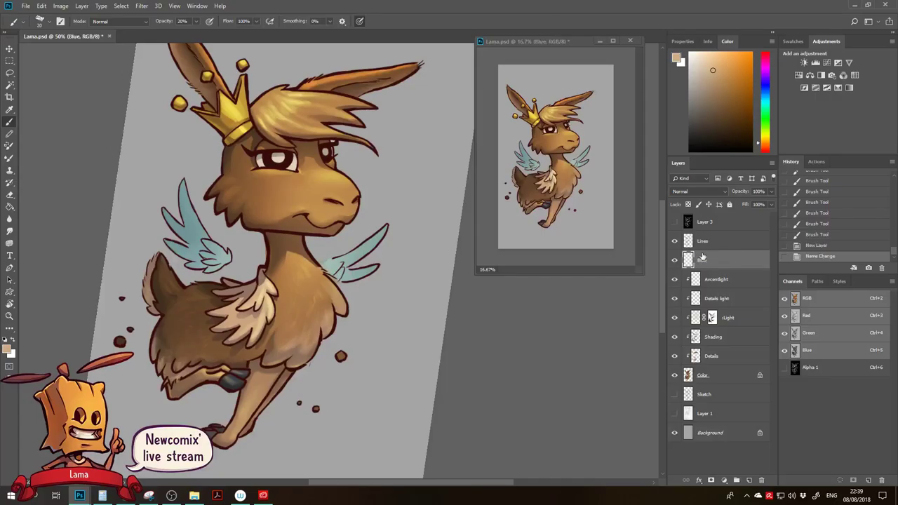
{"action": "key", "text": "ctrl+alt+g"}
{"action": "left_click", "coordinate": [687, 204]}
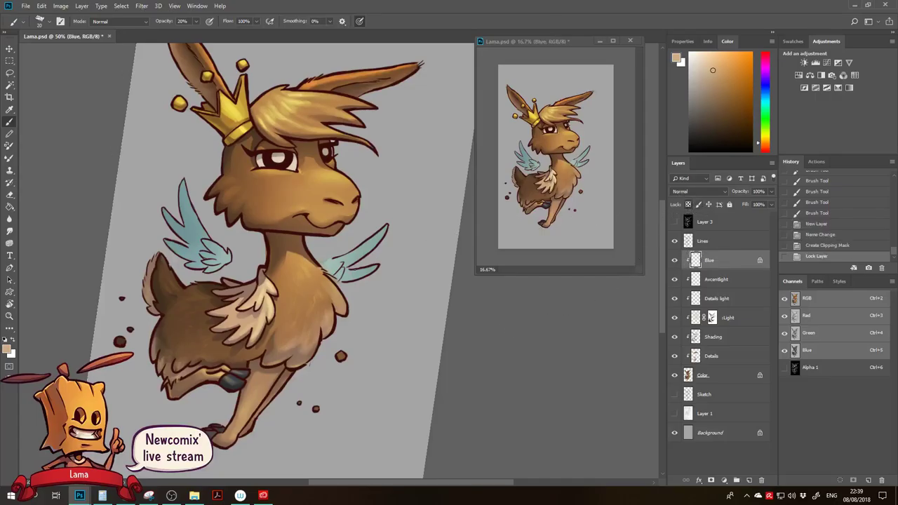
Unlock the Blue layer's transparent pixels and paint a grey-blue sampled from the wing along the rump and hind leg.
{"action": "left_click", "coordinate": [185, 244], "text": "alt"}
{"action": "left_click", "coordinate": [195, 232], "text": "alt"}
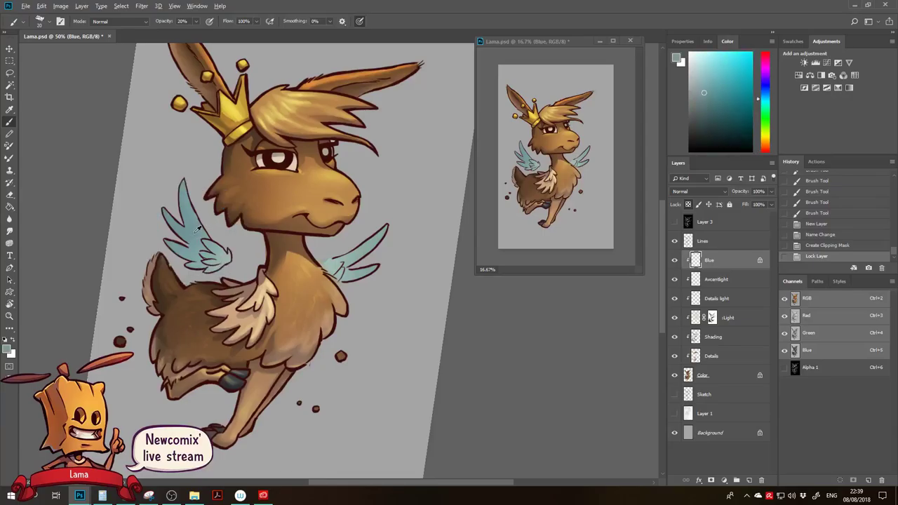
{"action": "mouse_move", "coordinate": [140, 288]}
{"action": "left_mouse_down"}
{"action": "mouse_move", "coordinate": [154, 316]}
{"action": "mouse_move", "coordinate": [151, 308]}
{"action": "left_mouse_up"}
{"action": "mouse_move", "coordinate": [148, 302]}
{"action": "left_mouse_down"}
{"action": "mouse_move", "coordinate": [175, 301]}
{"action": "mouse_move", "coordinate": [197, 367]}
{"action": "mouse_move", "coordinate": [159, 322]}
{"action": "mouse_move", "coordinate": [155, 360]}
{"action": "left_mouse_up"}
{"action": "left_click", "coordinate": [688, 204]}
{"action": "key", "text": "["}
{"action": "left_click_drag", "start_coordinate": [157, 326], "coordinate": [153, 347]}
{"action": "left_click_drag", "start_coordinate": [161, 318], "coordinate": [153, 353]}
{"action": "mouse_move", "coordinate": [154, 337]}
{"action": "left_mouse_down"}
{"action": "mouse_move", "coordinate": [153, 370]}
{"action": "mouse_move", "coordinate": [173, 394]}
{"action": "left_mouse_up"}
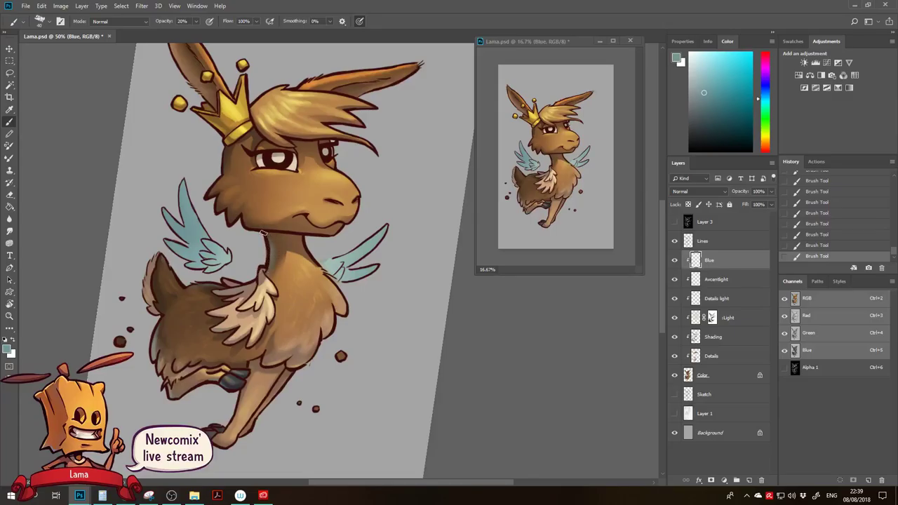
Soften the blue light under the jaw with the eraser and repaint it along the jaw and cheek fur.
{"action": "key", "text": "e"}
{"action": "left_click_drag", "start_coordinate": [269, 242], "coordinate": [276, 230]}
{"action": "mouse_move", "coordinate": [276, 230]}
{"action": "left_mouse_down"}
{"action": "mouse_move", "coordinate": [277, 239]}
{"action": "mouse_move", "coordinate": [240, 217]}
{"action": "left_mouse_up"}
{"action": "key", "text": "b"}
{"action": "left_click_drag", "start_coordinate": [242, 219], "coordinate": [273, 230]}
{"action": "left_click_drag", "start_coordinate": [275, 230], "coordinate": [290, 232]}
{"action": "mouse_move", "coordinate": [235, 221]}
{"action": "left_mouse_down"}
{"action": "mouse_move", "coordinate": [242, 218]}
{"action": "mouse_move", "coordinate": [222, 209]}
{"action": "left_mouse_up"}
{"action": "key", "text": "w"}
{"action": "left_click", "coordinate": [235, 148]}
{"action": "mouse_move", "coordinate": [235, 149]}
{"action": "left_mouse_down"}
{"action": "mouse_move", "coordinate": [243, 160]}
{"action": "mouse_move", "coordinate": [239, 151]}
{"action": "left_mouse_up"}
{"action": "key", "text": "ctrl+d"}
Soften the blue light over the cheek and chin with the eraser.
{"action": "key", "text": "e"}
{"action": "mouse_move", "coordinate": [250, 193]}
{"action": "left_mouse_down"}
{"action": "mouse_move", "coordinate": [247, 206]}
{"action": "mouse_move", "coordinate": [299, 223]}
{"action": "left_mouse_up"}
{"action": "left_click", "coordinate": [352, 324]}
Paint blue light around the tail and its base with a smaller brush, and soften it with the 150 px eraser.
{"action": "key", "text": "b"}
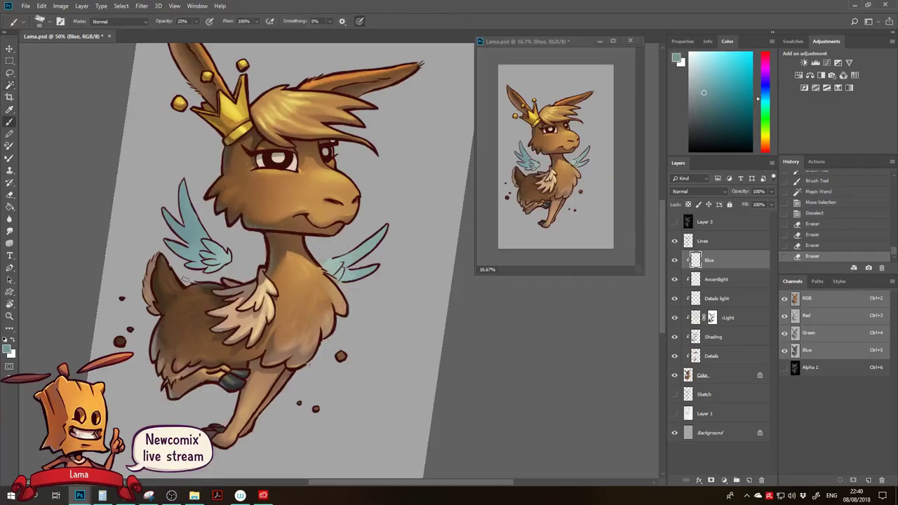
{"action": "key", "text": "bracketleft"}
{"action": "left_click_drag", "start_coordinate": [155, 307], "coordinate": [158, 311]}
{"action": "left_click_drag", "start_coordinate": [152, 307], "coordinate": [160, 310]}
{"action": "left_click_drag", "start_coordinate": [157, 305], "coordinate": [164, 307]}
{"action": "mouse_move", "coordinate": [158, 303]}
{"action": "left_mouse_down"}
{"action": "mouse_move", "coordinate": [164, 308]}
{"action": "mouse_move", "coordinate": [165, 287]}
{"action": "left_mouse_up"}
{"action": "key", "text": "e"}
{"action": "left_click_drag", "start_coordinate": [164, 287], "coordinate": [173, 278]}
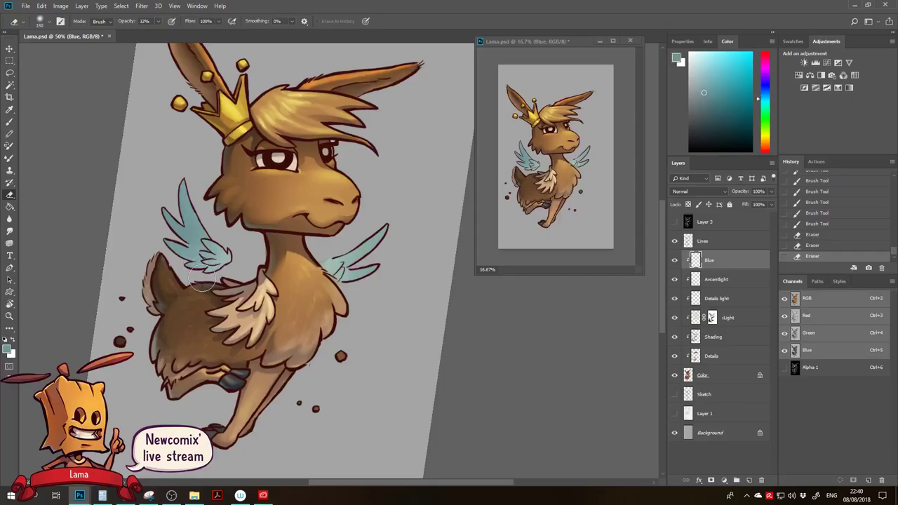
Paint blue light on the front hoof and the lower edge of the hind leg with the 25 px brush.
{"action": "key", "text": "b"}
{"action": "left_click_drag", "start_coordinate": [213, 433], "coordinate": [219, 429]}
{"action": "left_click_drag", "start_coordinate": [212, 433], "coordinate": [216, 429]}
{"action": "left_click_drag", "start_coordinate": [211, 433], "coordinate": [220, 433]}
{"action": "left_click_drag", "start_coordinate": [214, 438], "coordinate": [221, 439]}
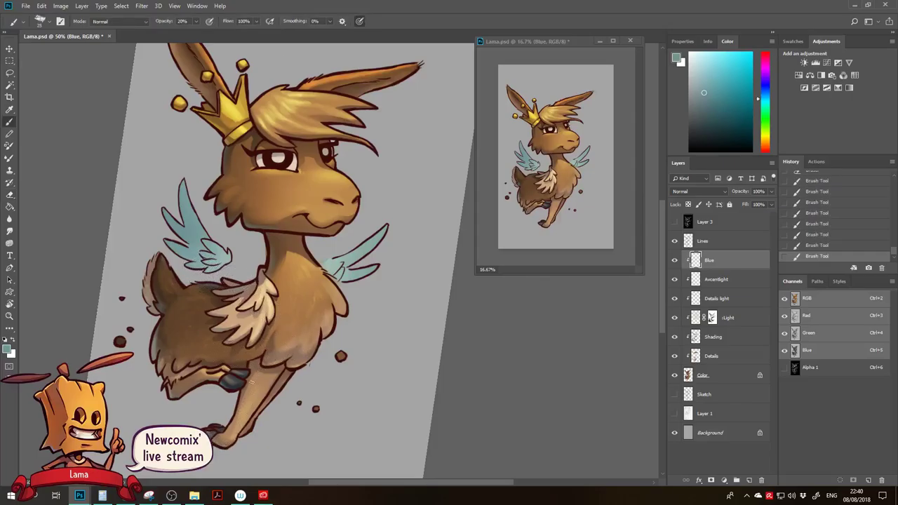
{"action": "left_click_drag", "start_coordinate": [169, 392], "coordinate": [174, 395]}
Choose a lighter blue as the foreground colour.
{"action": "left_click", "coordinate": [7, 348]}
{"action": "left_click", "coordinate": [94, 350]}
{"action": "left_click", "coordinate": [273, 320]}
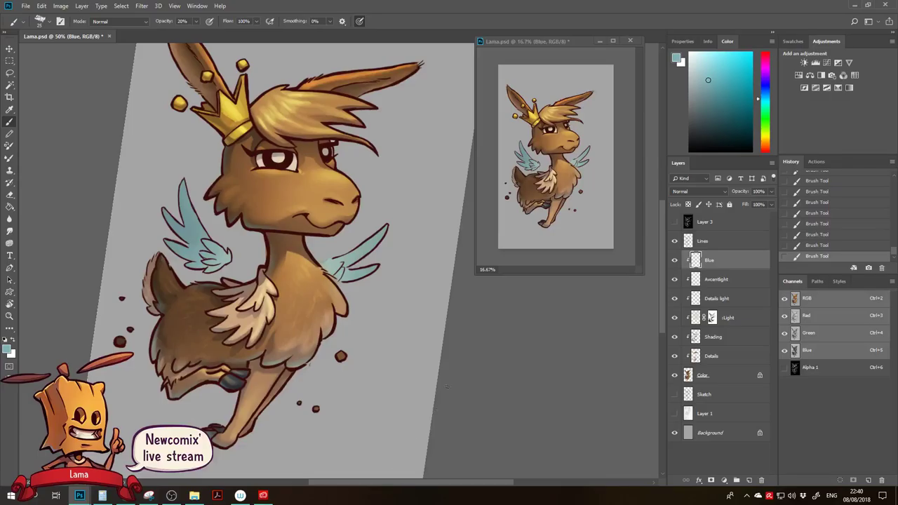
Save the document.
{"action": "key", "text": "z"}
{"action": "left_click", "coordinate": [352, 340], "text": "alt"}
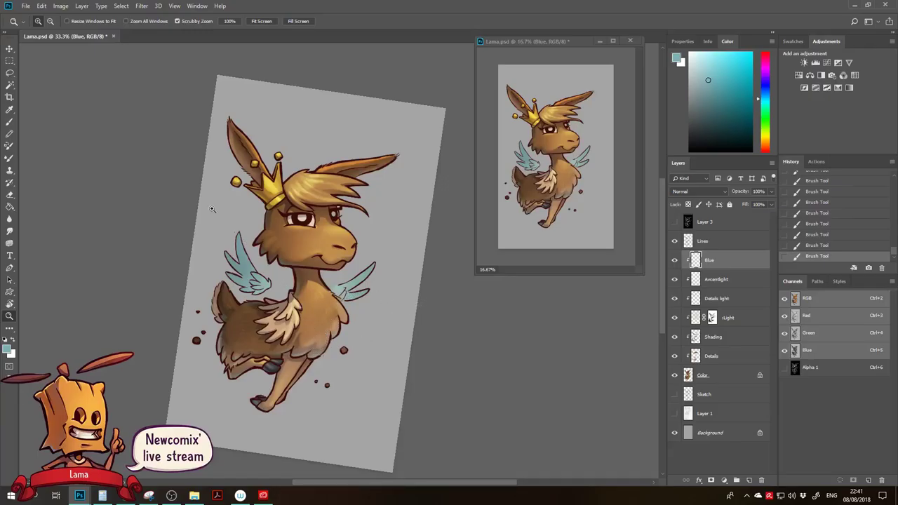
{"action": "left_click", "coordinate": [26, 5]}
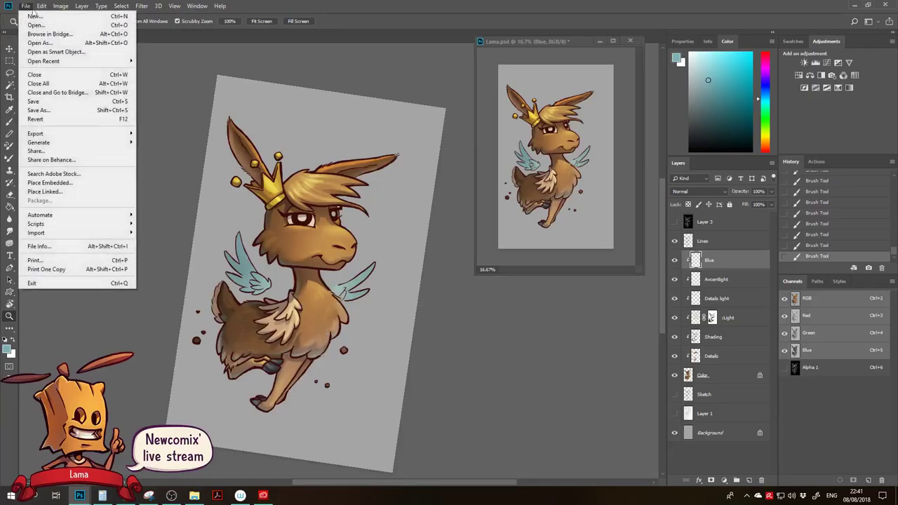
{"action": "left_click", "coordinate": [67, 105]}
Handwrite "that's it for Now!" with a smiley beside the llama's chest on the Lines layer, using a black 15 px brush at 100% opacity.
{"action": "key", "text": "b"}
{"action": "key", "text": "c"}
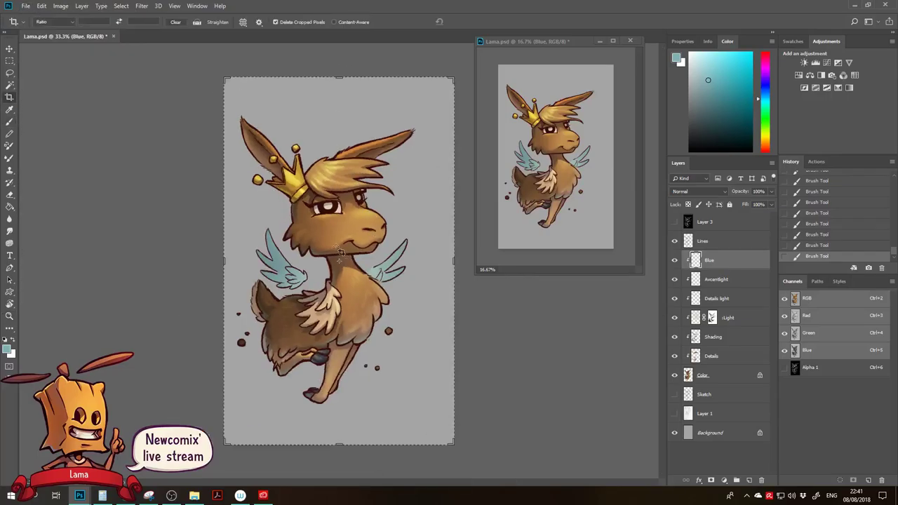
{"action": "key", "text": "z"}
{"action": "left_click", "coordinate": [349, 240]}
{"action": "left_click_drag", "start_coordinate": [337, 287], "coordinate": [244, 267]}
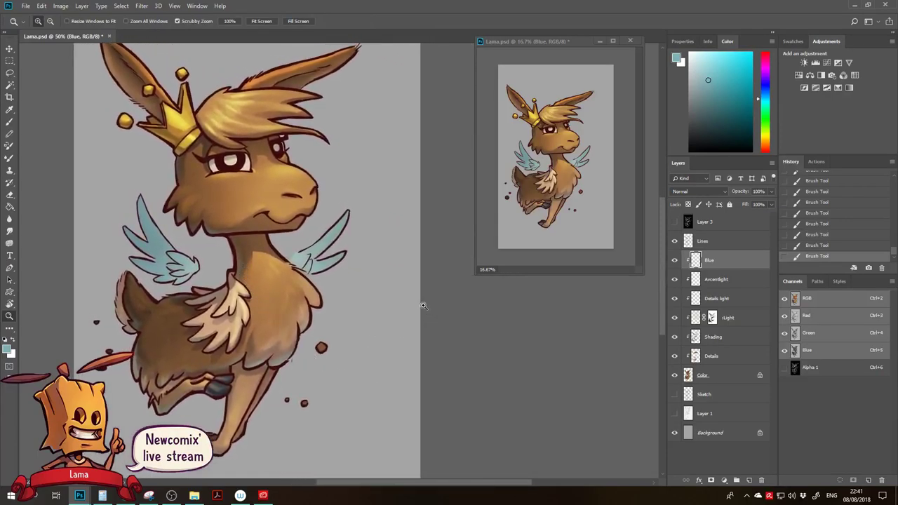
{"action": "key", "text": "b"}
{"action": "key", "text": "d"}
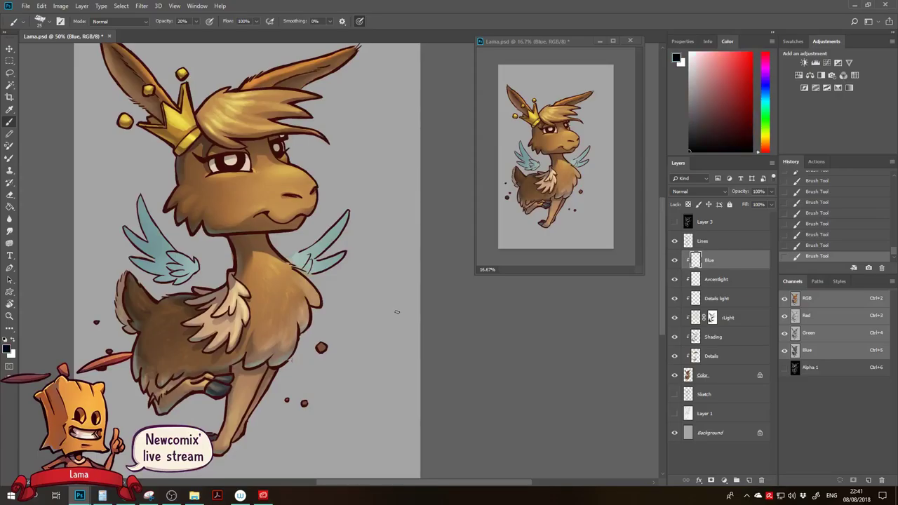
{"action": "key", "text": "bracketleft"}
{"action": "left_click", "coordinate": [722, 242]}
{"action": "mouse_move", "coordinate": [346, 274]}
{"action": "left_mouse_down"}
{"action": "mouse_move", "coordinate": [344, 300]}
{"action": "mouse_move", "coordinate": [347, 284]}
{"action": "left_mouse_up"}
{"action": "mouse_move", "coordinate": [350, 274]}
{"action": "left_mouse_down"}
{"action": "mouse_move", "coordinate": [367, 293]}
{"action": "mouse_move", "coordinate": [387, 281]}
{"action": "mouse_move", "coordinate": [350, 312]}
{"action": "mouse_move", "coordinate": [371, 326]}
{"action": "left_mouse_up"}
{"action": "left_click", "coordinate": [370, 279]}
{"action": "left_click", "coordinate": [351, 309]}
{"action": "left_click_drag", "start_coordinate": [370, 317], "coordinate": [383, 310]}
{"action": "left_click_drag", "start_coordinate": [386, 319], "coordinate": [392, 309]}
{"action": "mouse_move", "coordinate": [344, 349]}
{"action": "left_mouse_down"}
{"action": "mouse_move", "coordinate": [355, 337]}
{"action": "mouse_move", "coordinate": [359, 348]}
{"action": "left_mouse_up"}
{"action": "left_click_drag", "start_coordinate": [364, 341], "coordinate": [381, 334]}
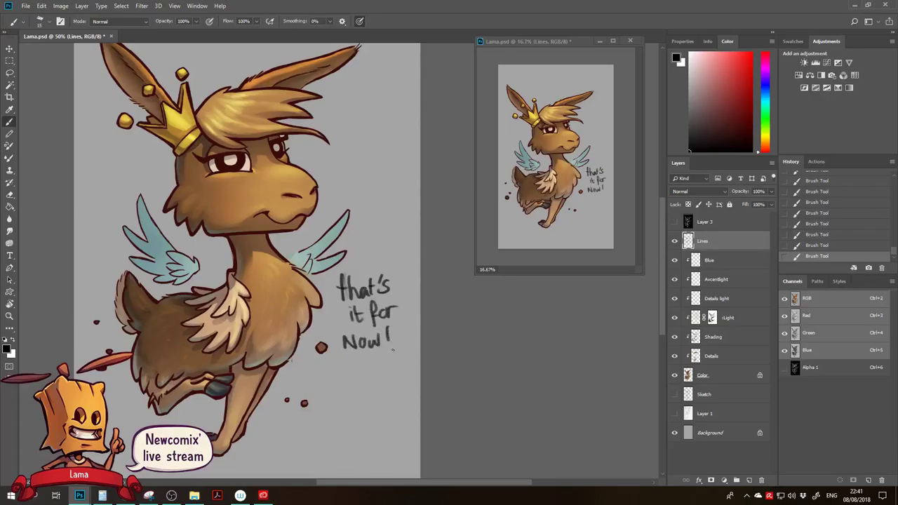
{"action": "left_click_drag", "start_coordinate": [364, 368], "coordinate": [376, 364]}
Save the document with the handwritten note.
{"action": "key", "text": "z"}
{"action": "left_click", "coordinate": [385, 341], "text": "alt"}
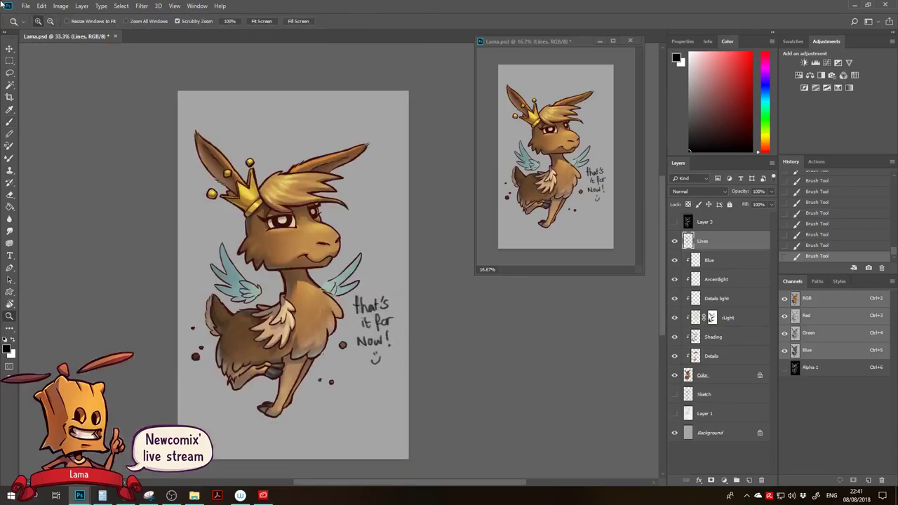
{"action": "left_click", "coordinate": [25, 6]}
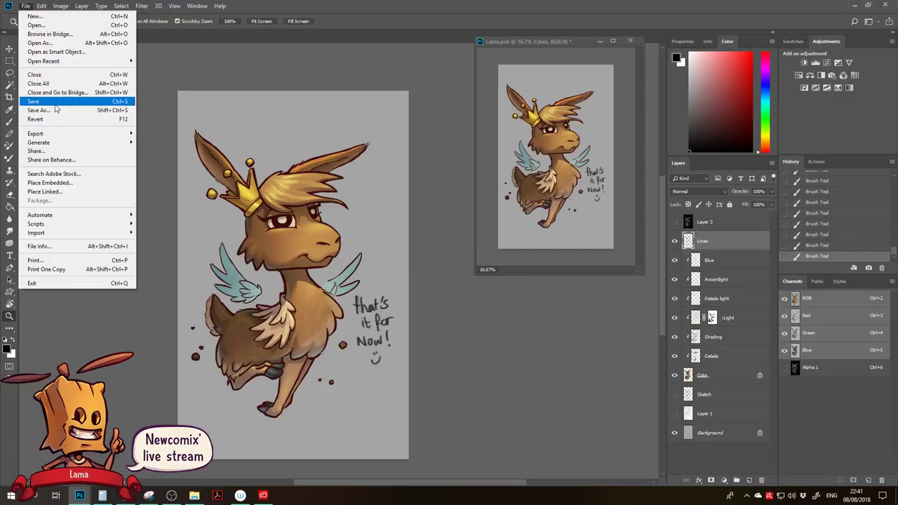
{"action": "left_click", "coordinate": [161, 62]}
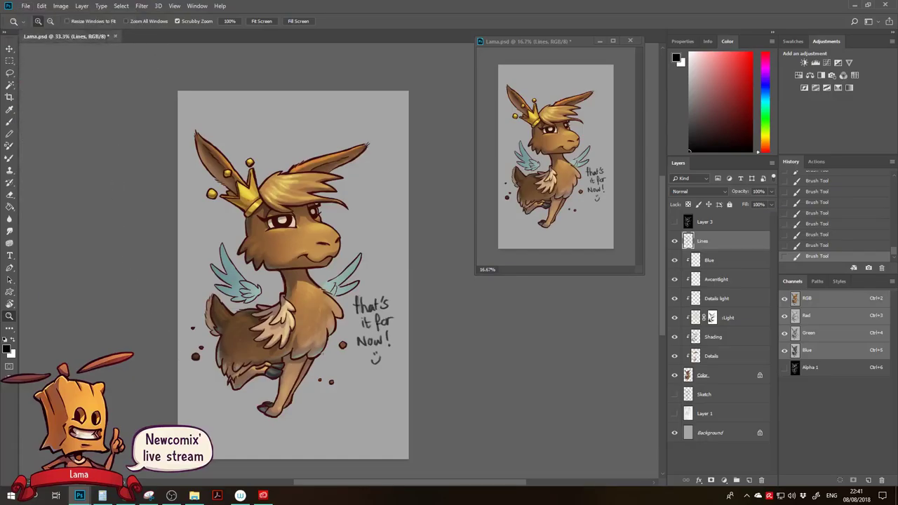